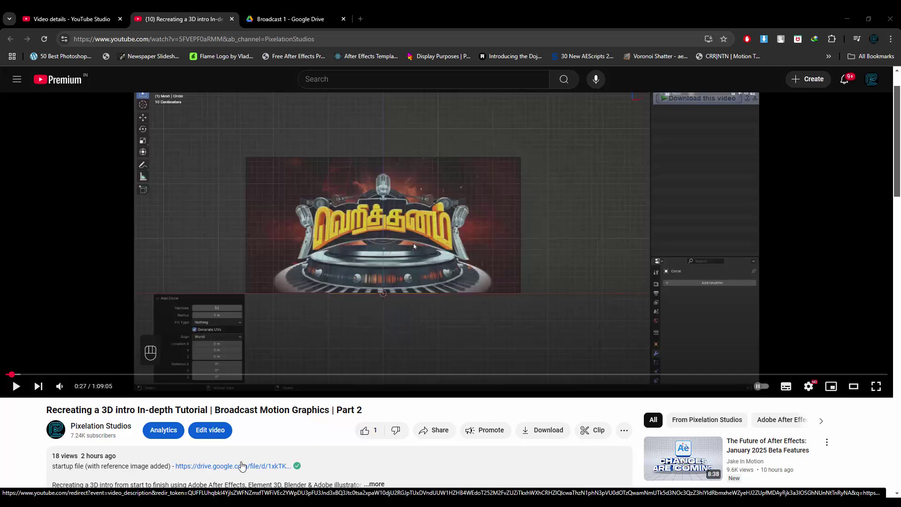
scroll(436, 224, "up", 1)
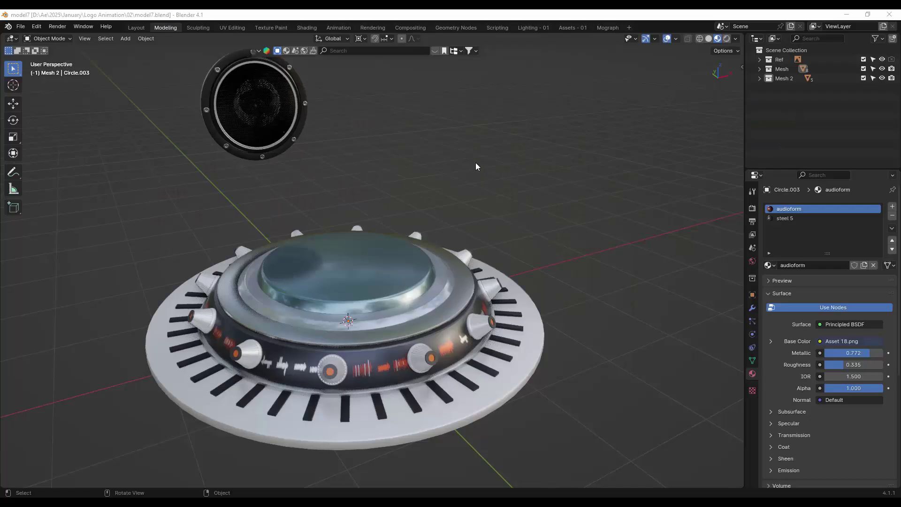
middle_click_drag(475, 166, 458, 169, "shift")
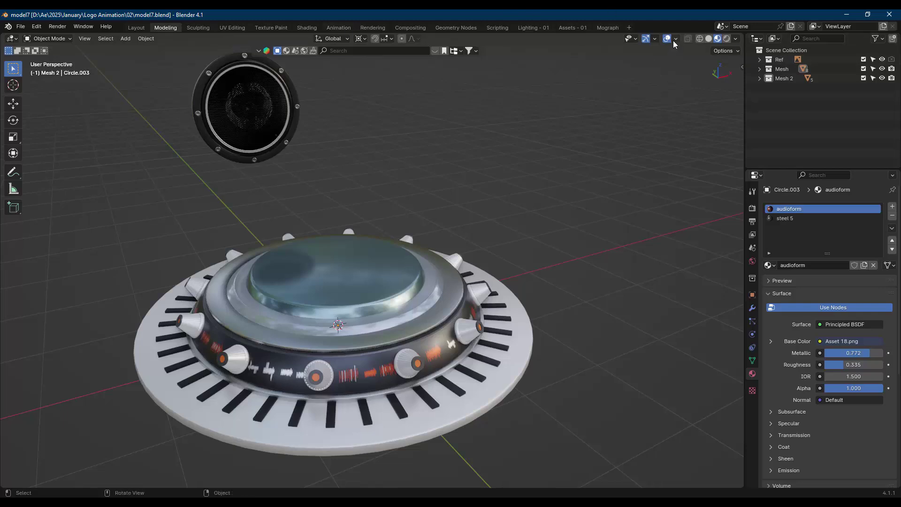
Switch the viewport to solid shading and turn on the Face Orientation overlay
left_click(709, 38)
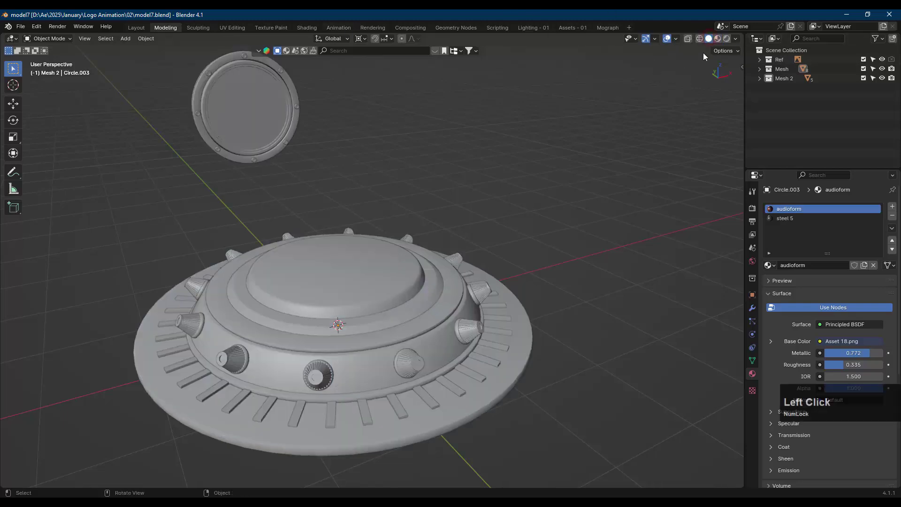
left_click(675, 39)
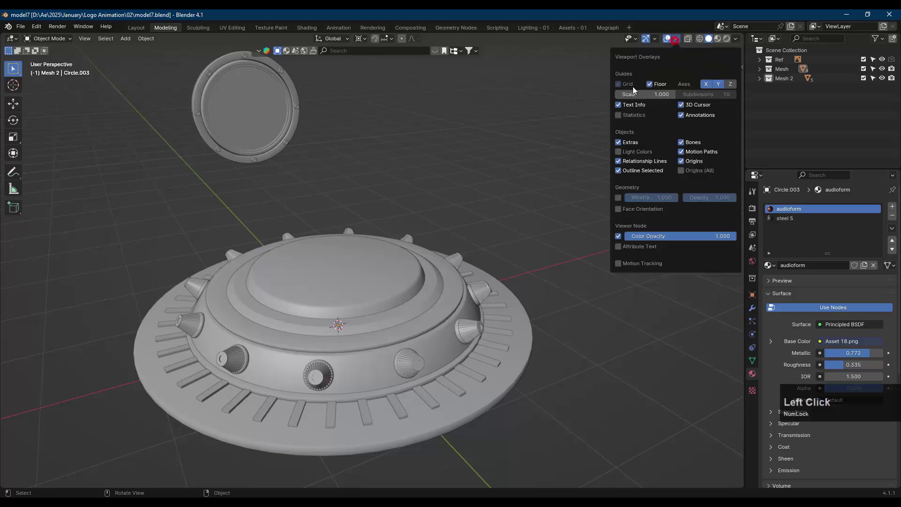
left_click(636, 207)
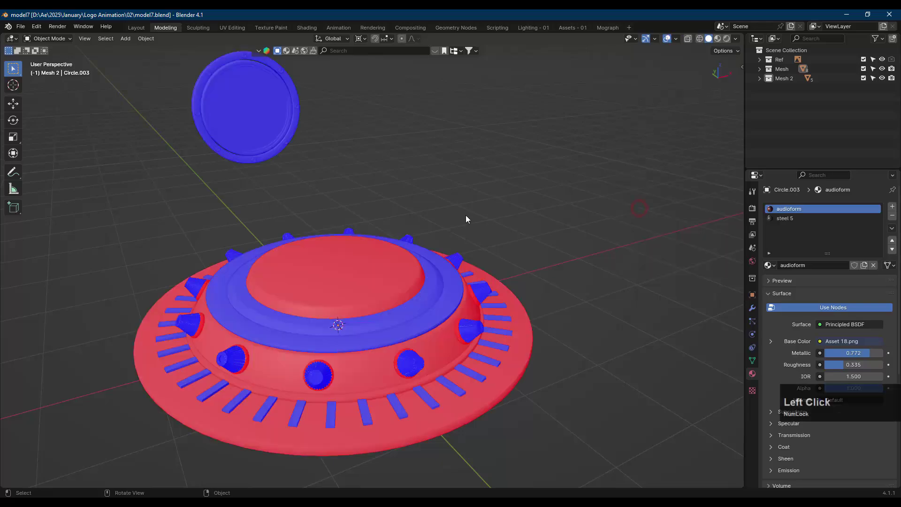
mouse_move(466, 215)
middle_mouse_down()
mouse_move(488, 210)
mouse_move(475, 199)
mouse_move(473, 216)
middle_mouse_up()
left_click(388, 258)
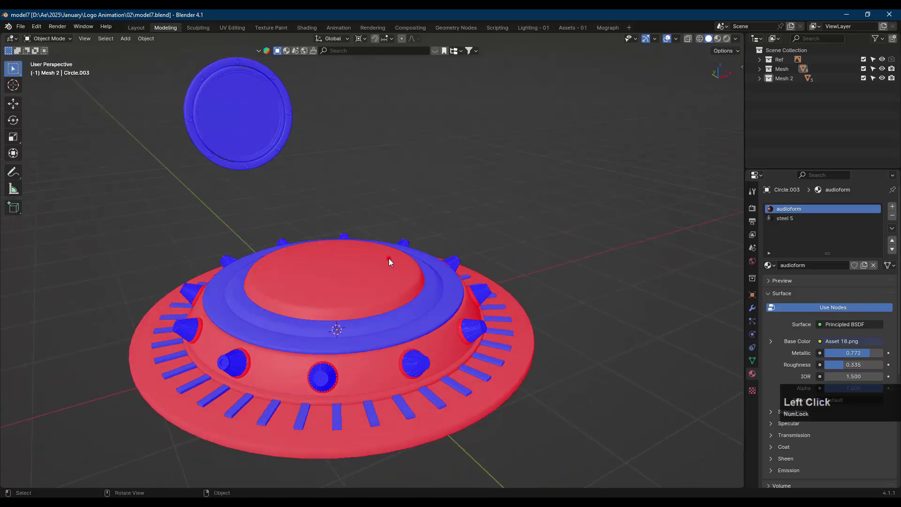
left_click(491, 228)
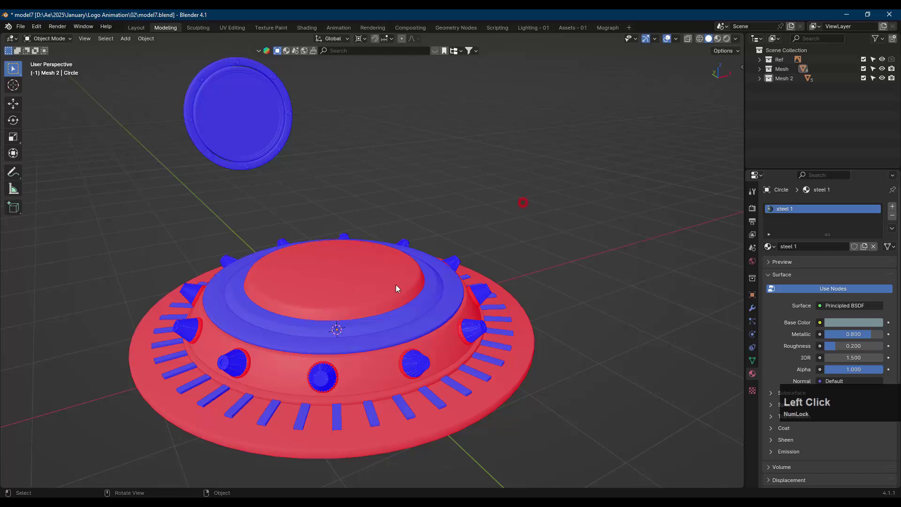
left_click(391, 285)
left_click(548, 208)
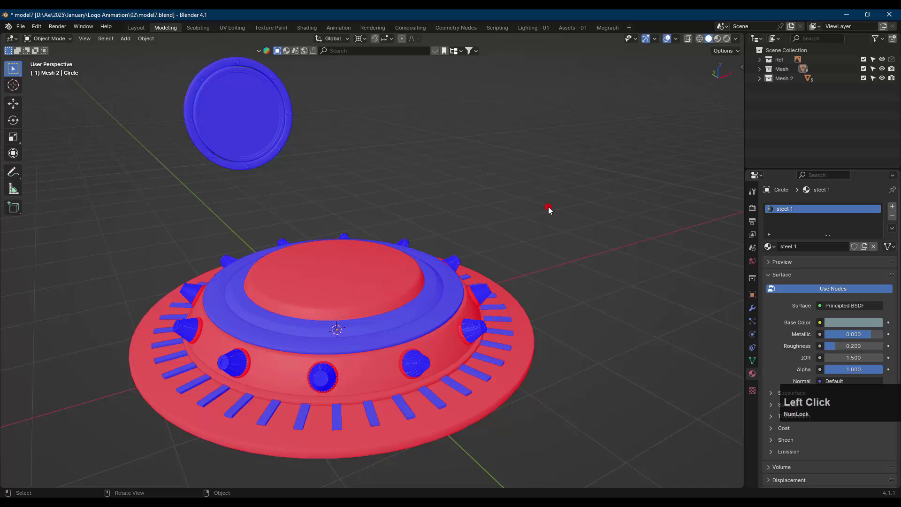
left_click(379, 296)
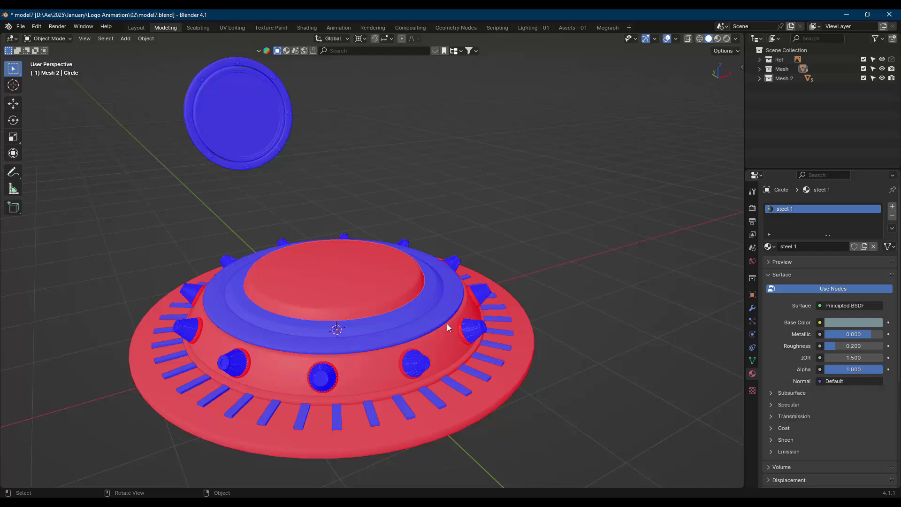
Recalculate the normals of all faces on the stage's raised top disc to point outside
left_click(367, 280)
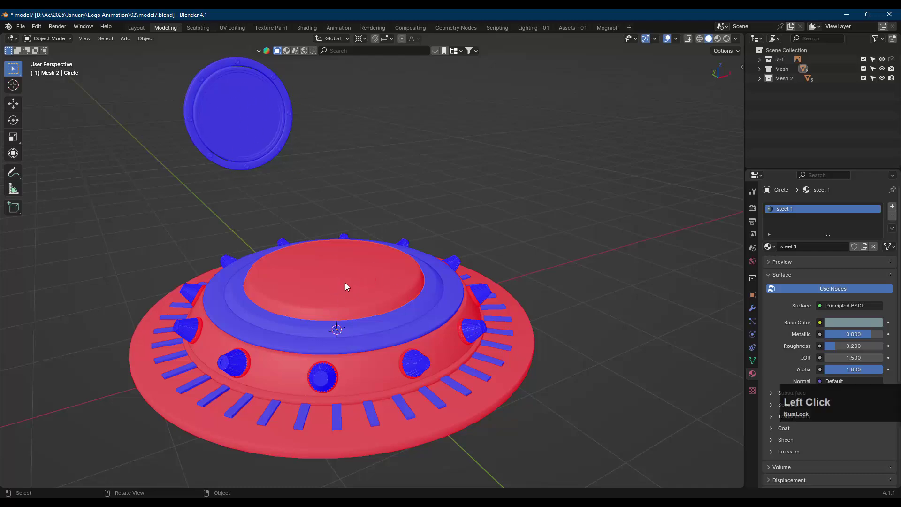
key("Tab")
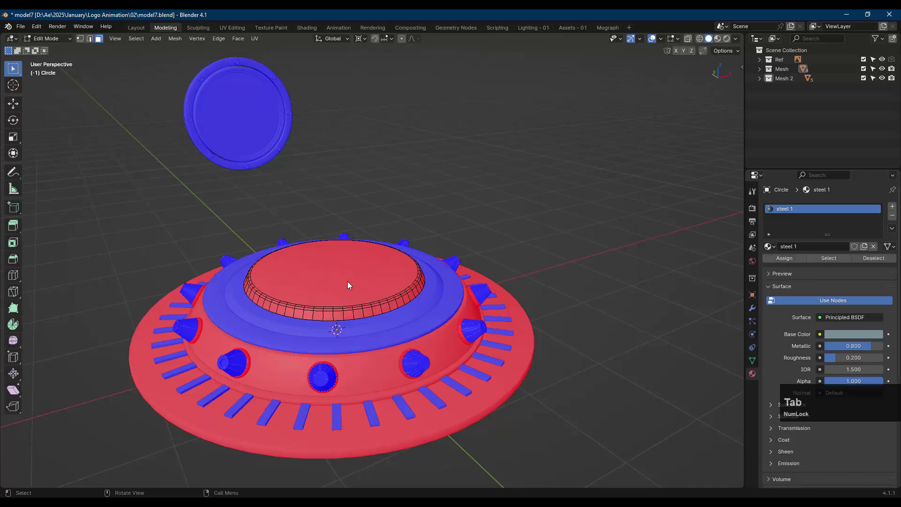
key("a")
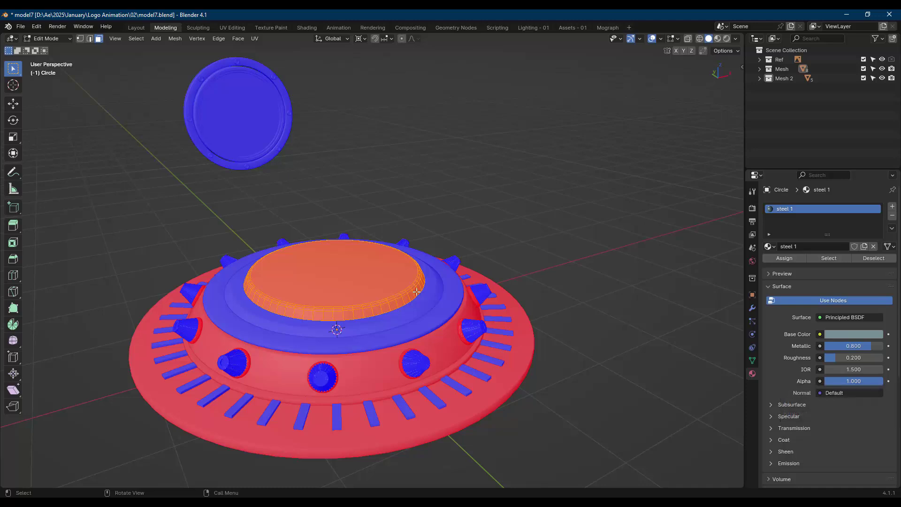
key("n")
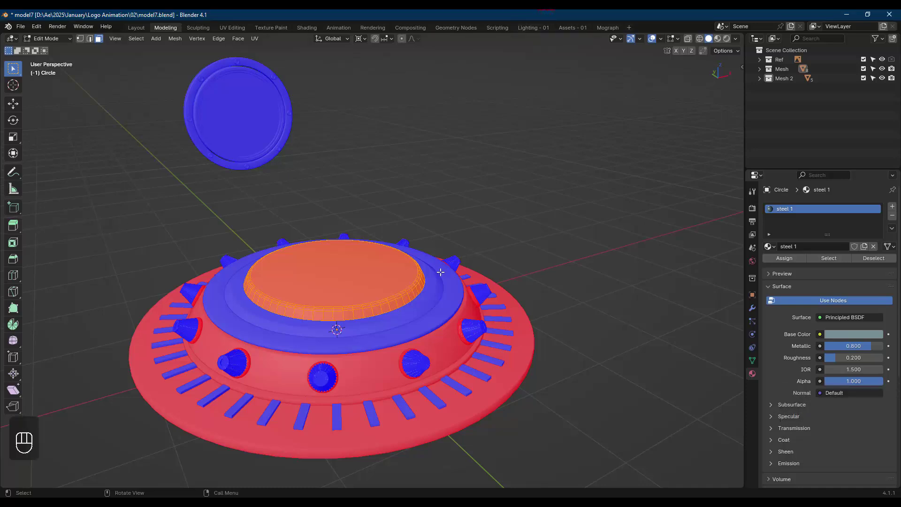
key("alt+n")
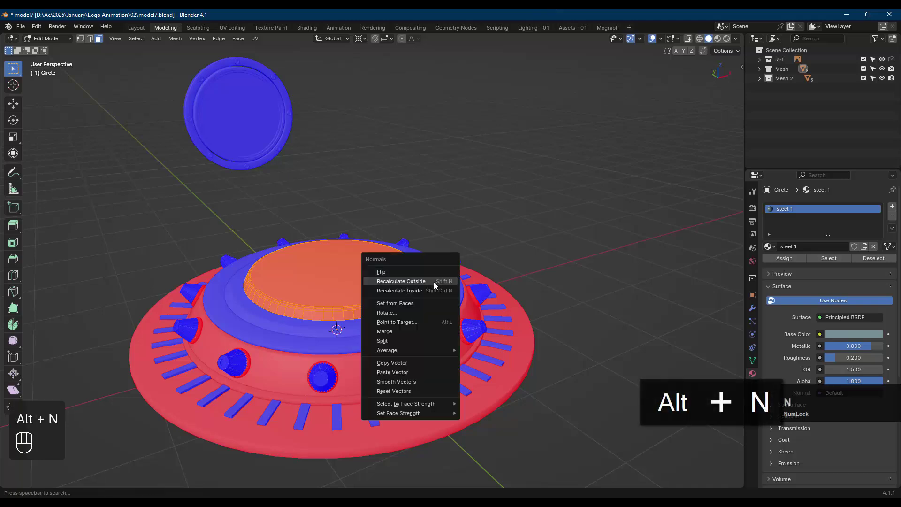
left_click(434, 281)
key("alt+a")
key("Tab")
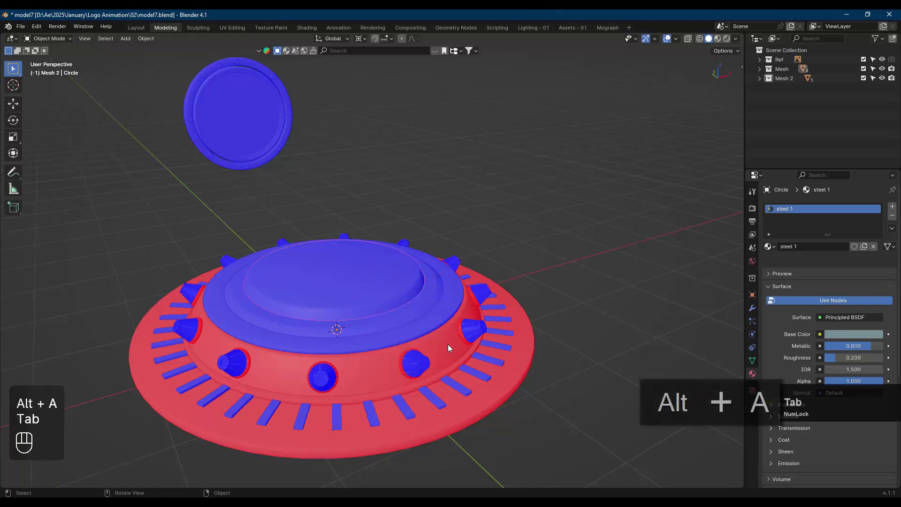
Recalculate the normals of the whole audioform side band to point outside
left_click(448, 338)
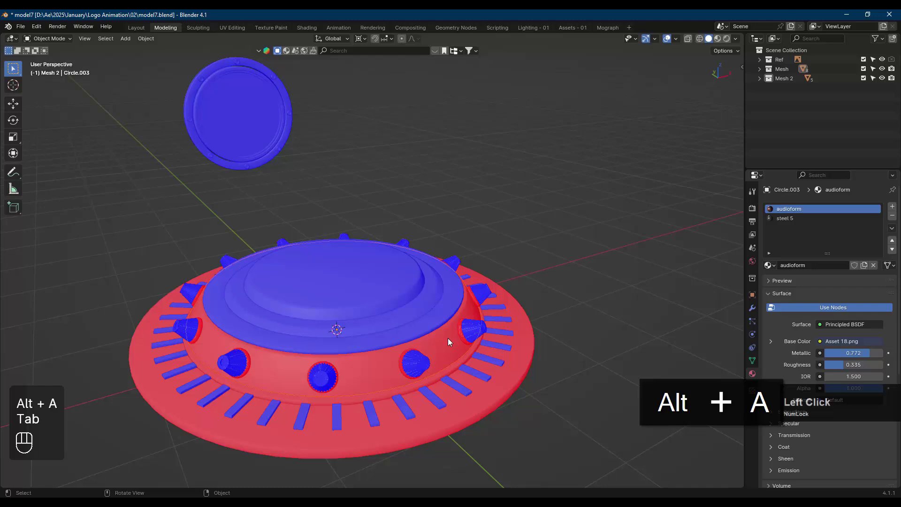
key("Tab")
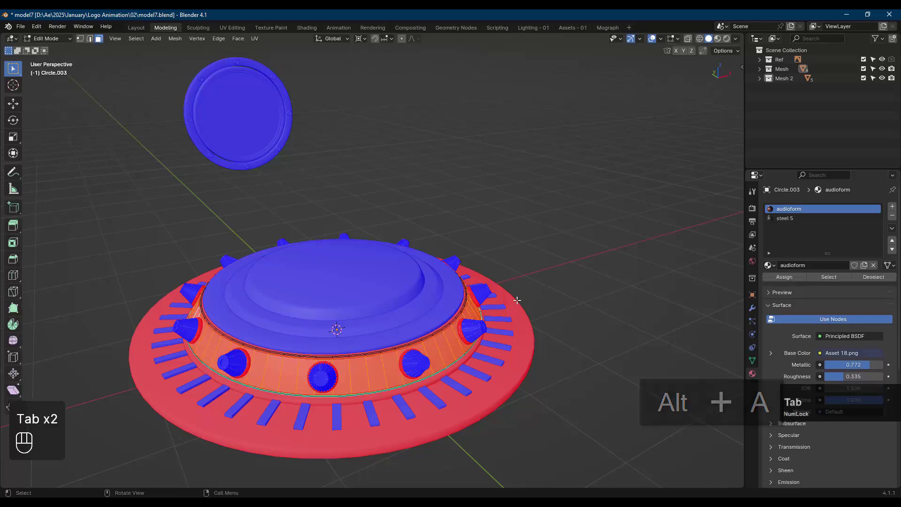
key("a")
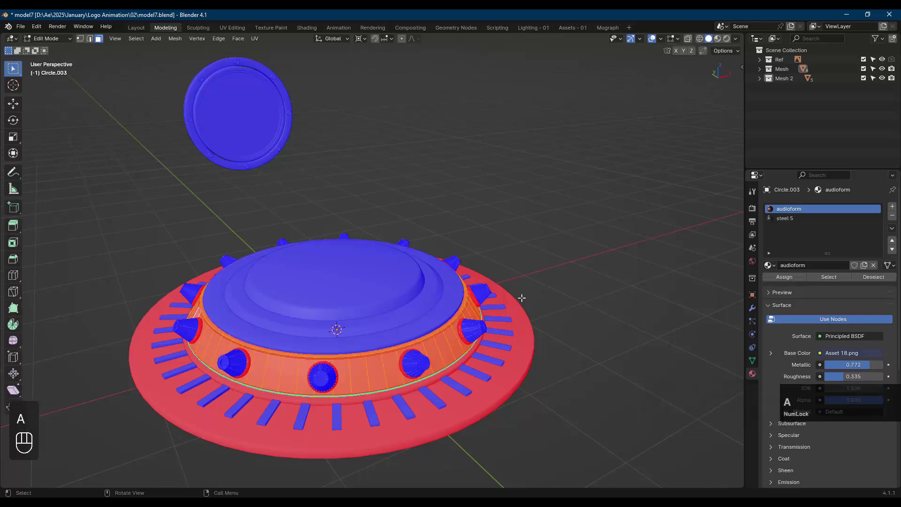
key("alt+n")
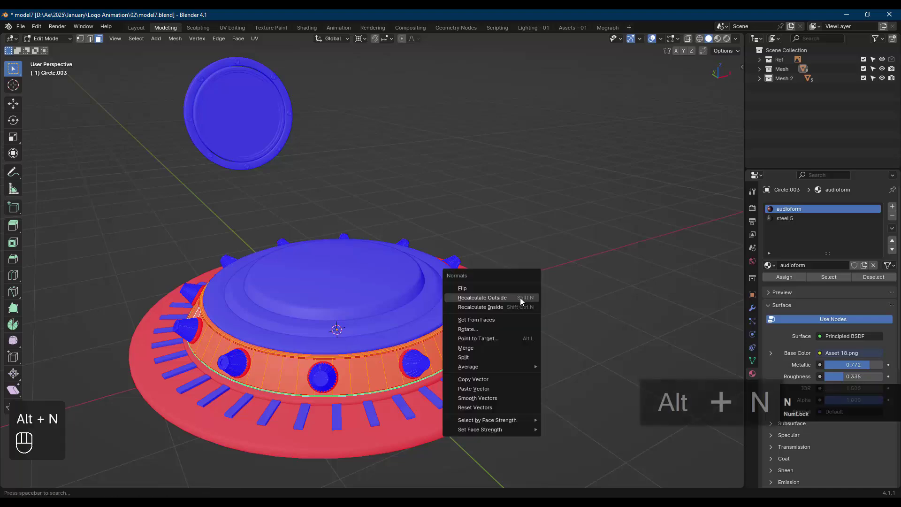
left_click(518, 300)
key("alt+a")
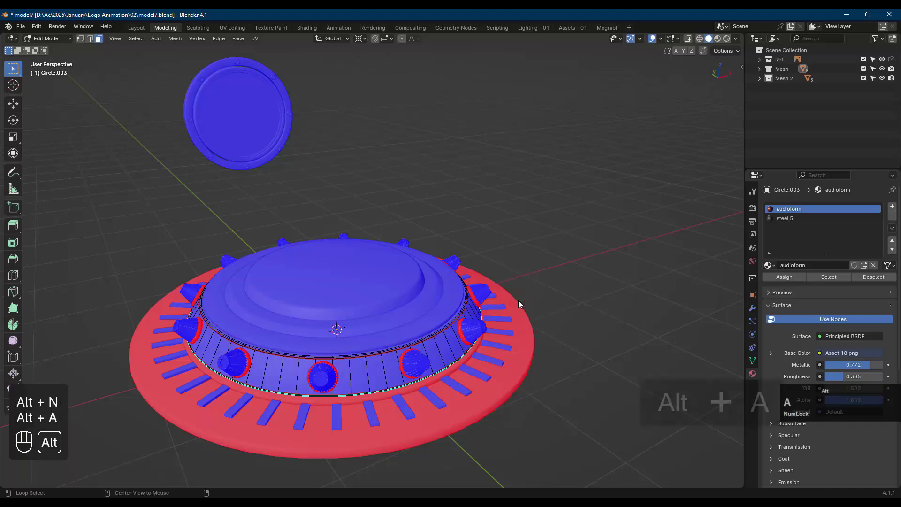
key("Tab")
Recalculate the normals of all the cone-shaped knobs around the side band to point outside
scroll(395, 362, "up", 5)
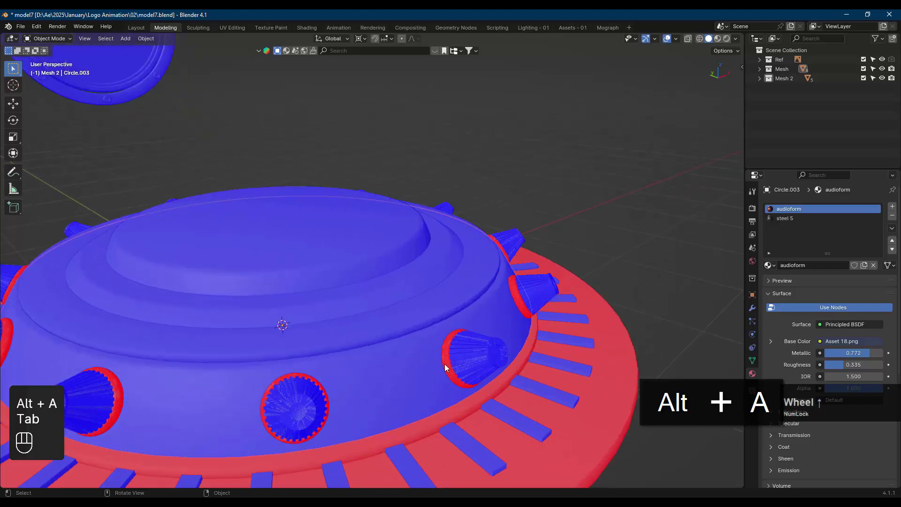
middle_click_drag(446, 368, 469, 361)
left_click(472, 350)
key("Tab")
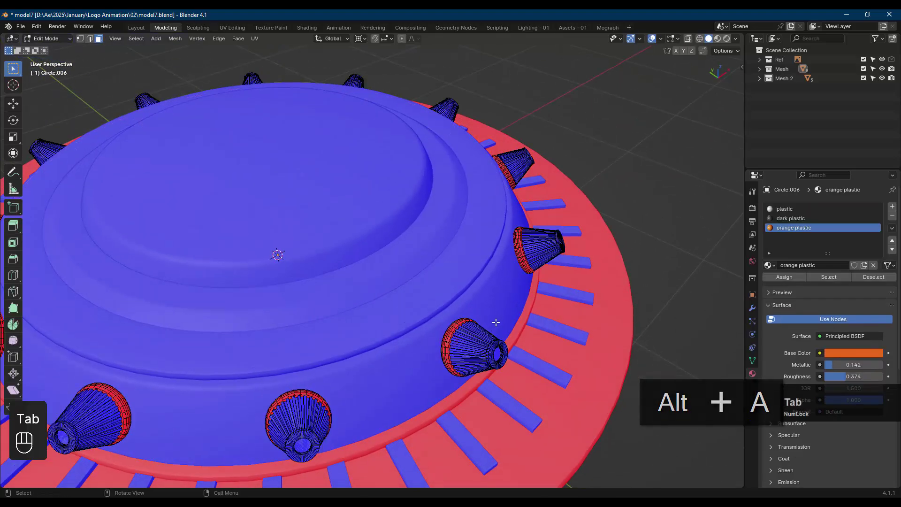
scroll(497, 317, "down", 3)
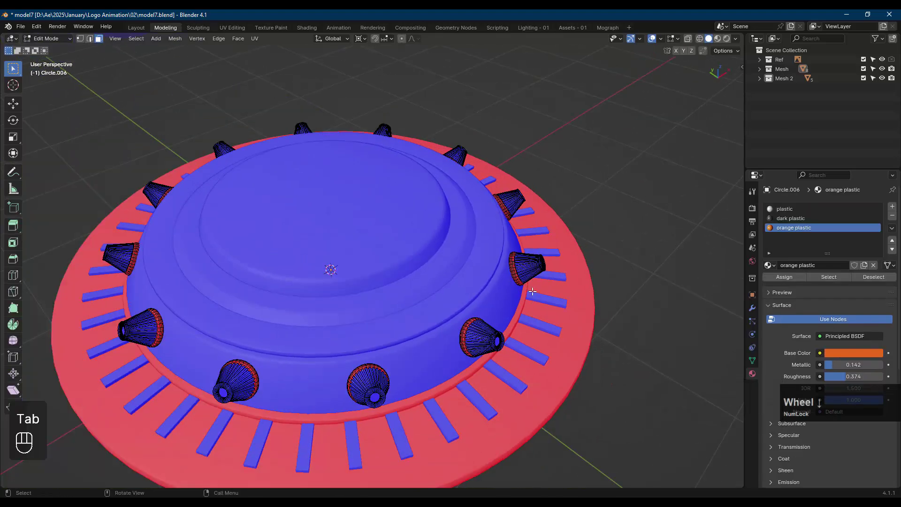
key("a")
middle_click_drag(538, 311, 528, 277)
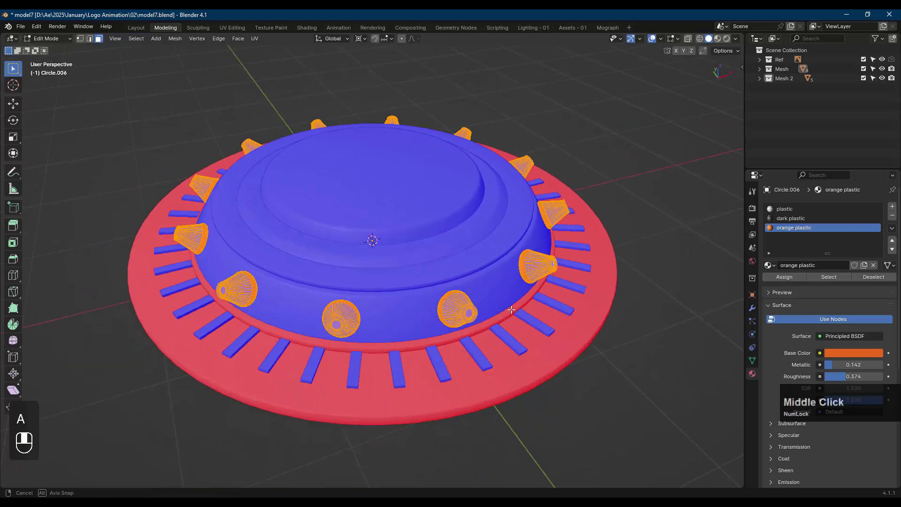
scroll(527, 270, "down", 2)
key("alt+n")
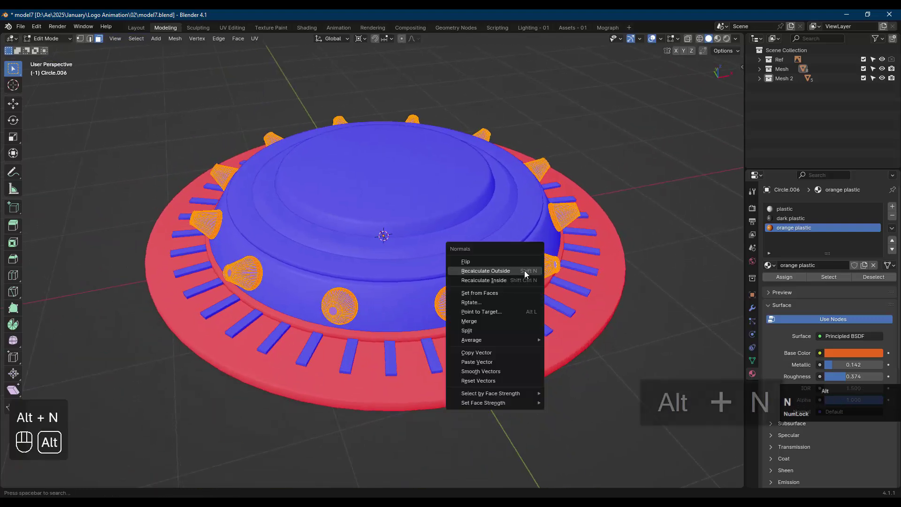
left_click(525, 271)
key("alt+a")
key("Tab")
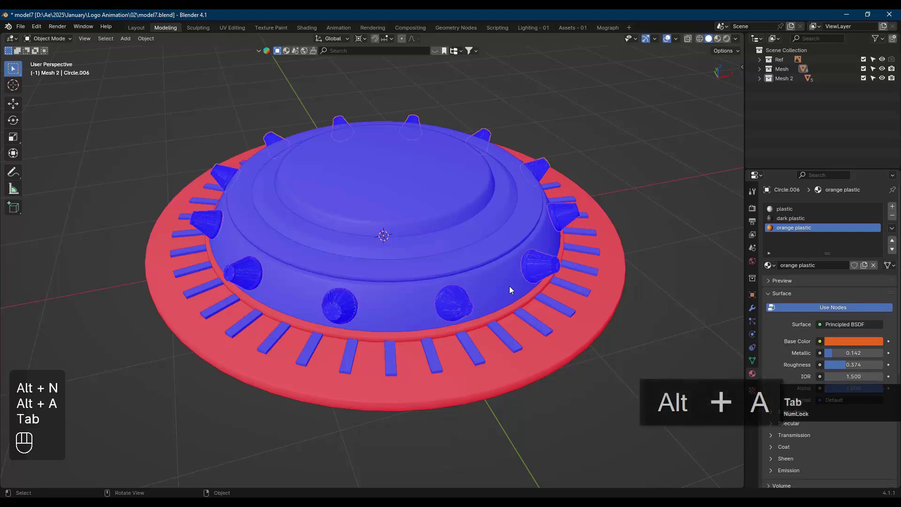
Recalculate the normals of the wide plastic shiny base plate to point outside
left_click(556, 342)
key("Tab")
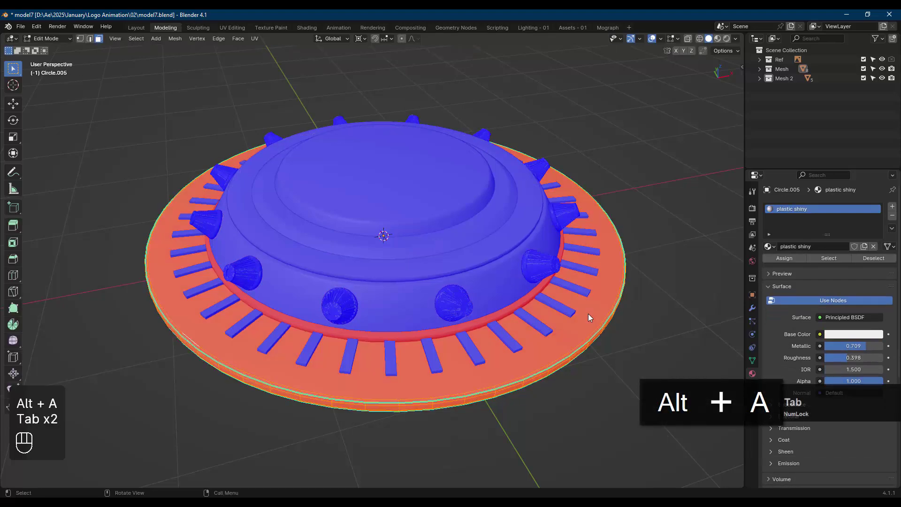
key("a")
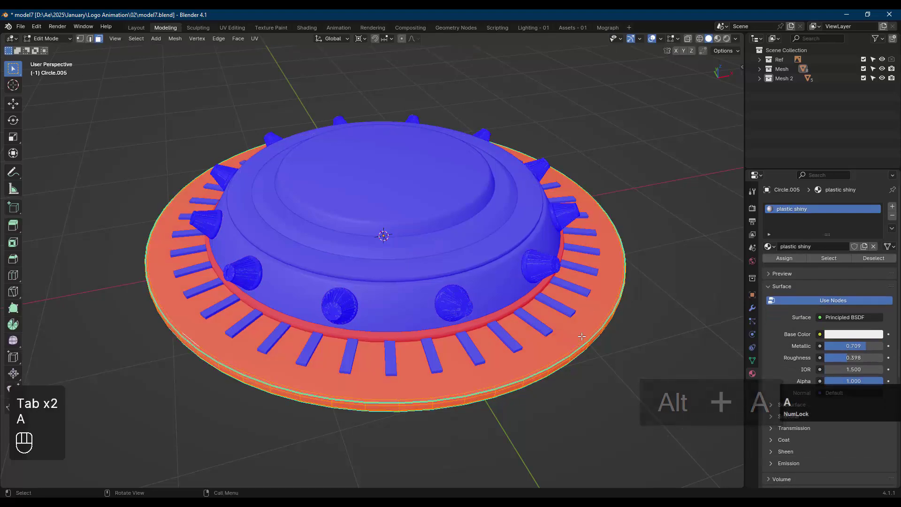
key("a")
middle_click_drag(578, 338, 599, 322)
left_click(575, 358)
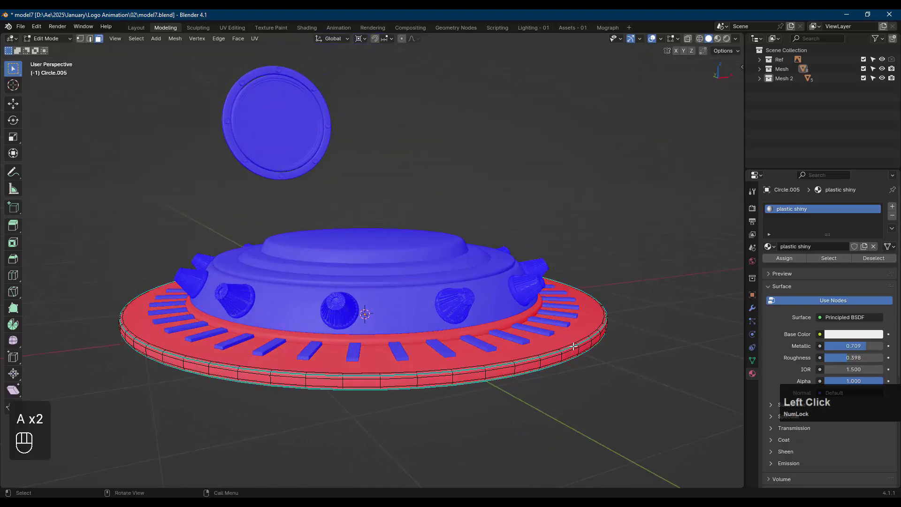
key("a")
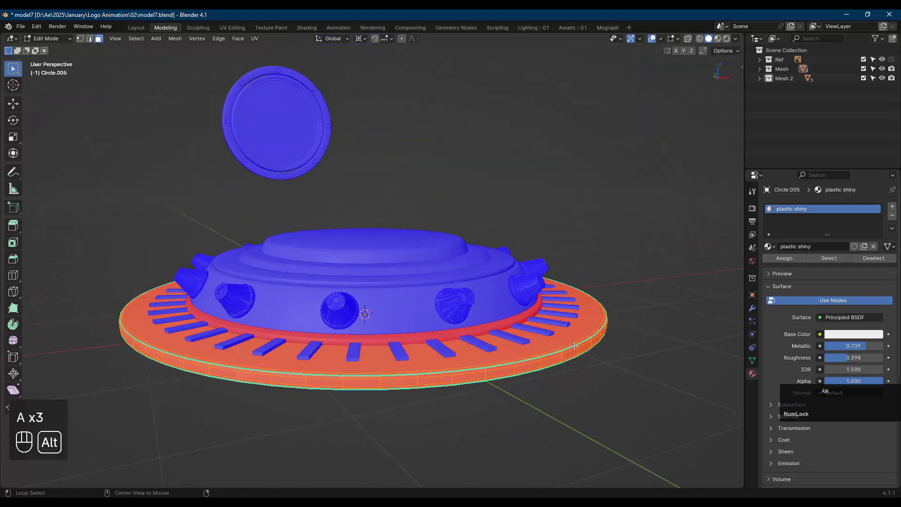
key("alt+n")
left_click(575, 345)
key("alt+a")
middle_click_drag(574, 343, 519, 298)
key("Tab")
Recalculate the normals of the thin metal ring between side band and base plate to point outside, and leave everything deselected
left_click(528, 302)
key("Tab")
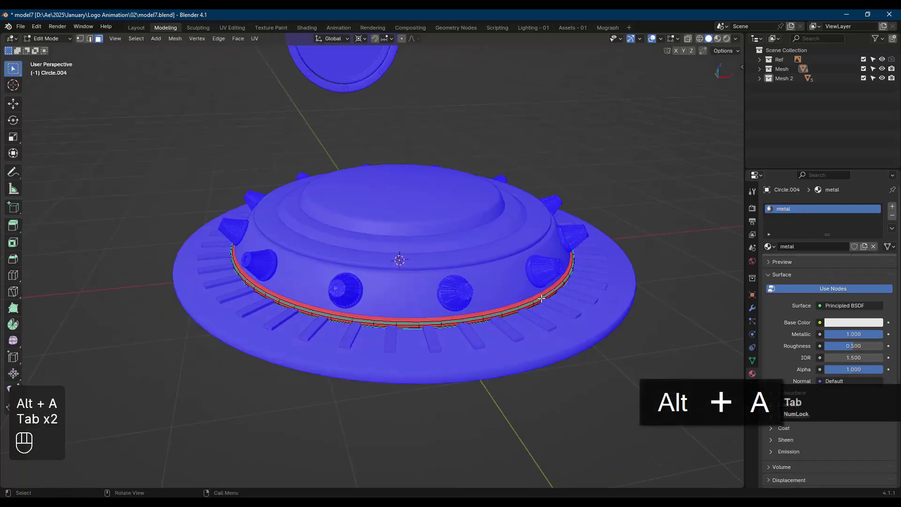
key("a")
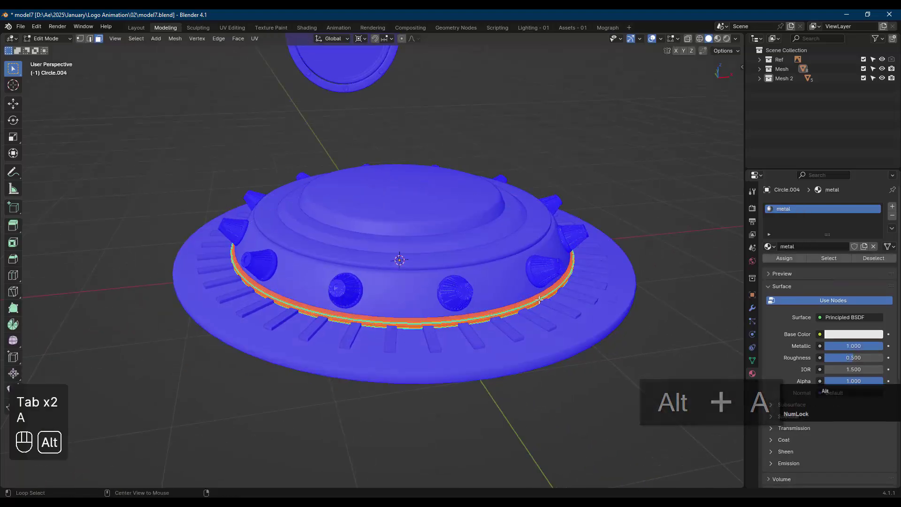
key("alt+n")
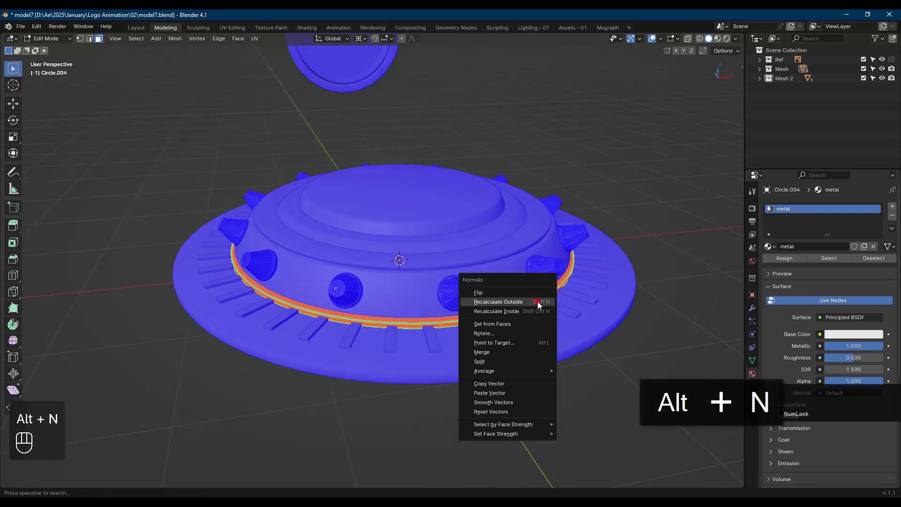
left_click(538, 302)
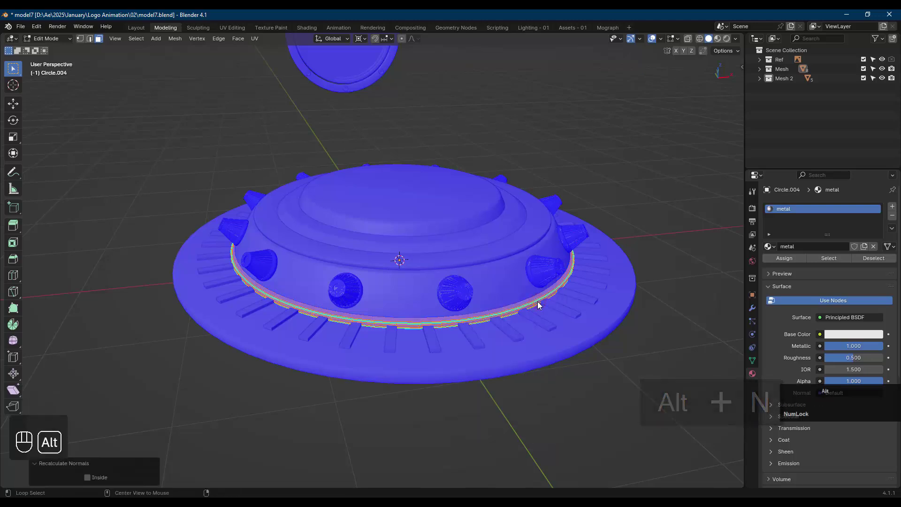
key("alt+a")
key("Tab")
key("alt+a")
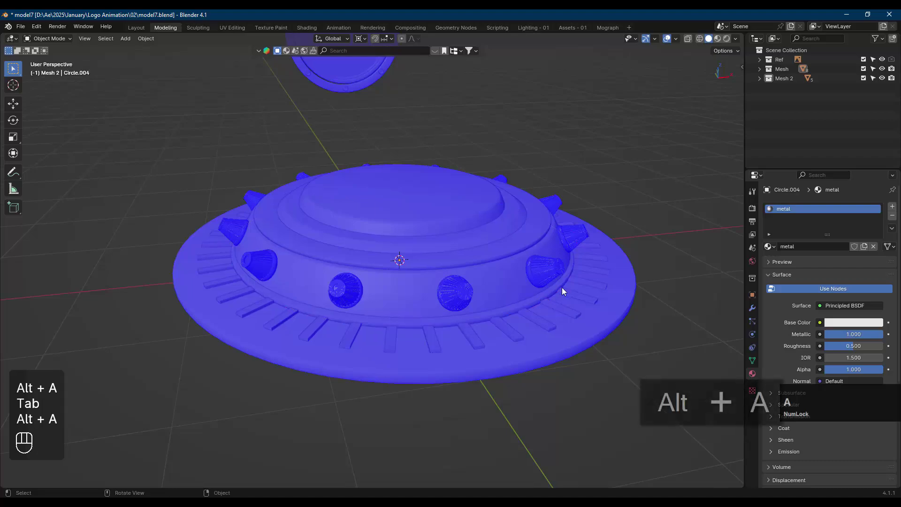
Turn off the Face Orientation overlay and save the file
middle_click_drag(563, 288, 383, 254)
left_click(676, 40)
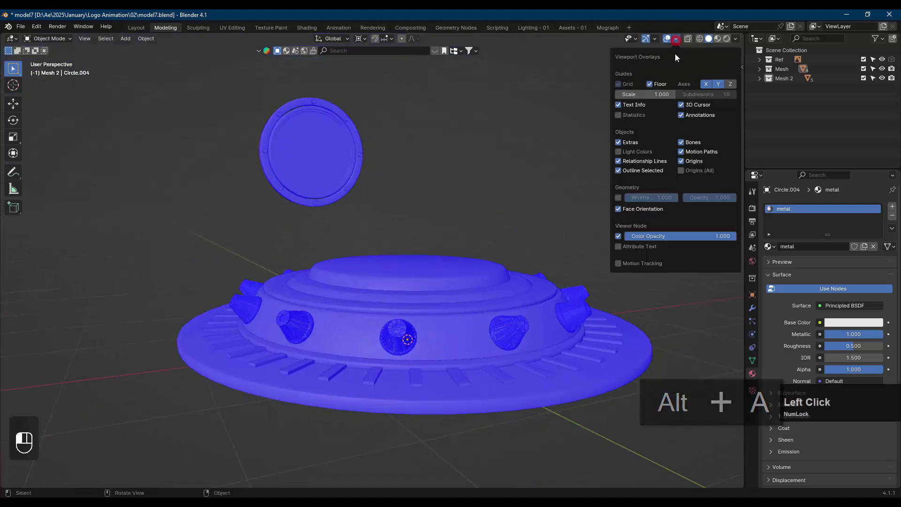
left_click(643, 209)
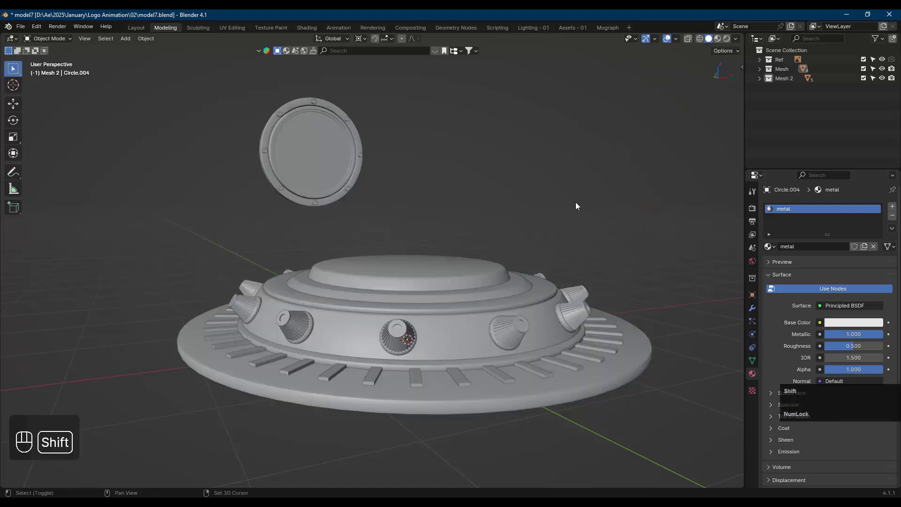
middle_click_drag(576, 202, 446, 213, "shift")
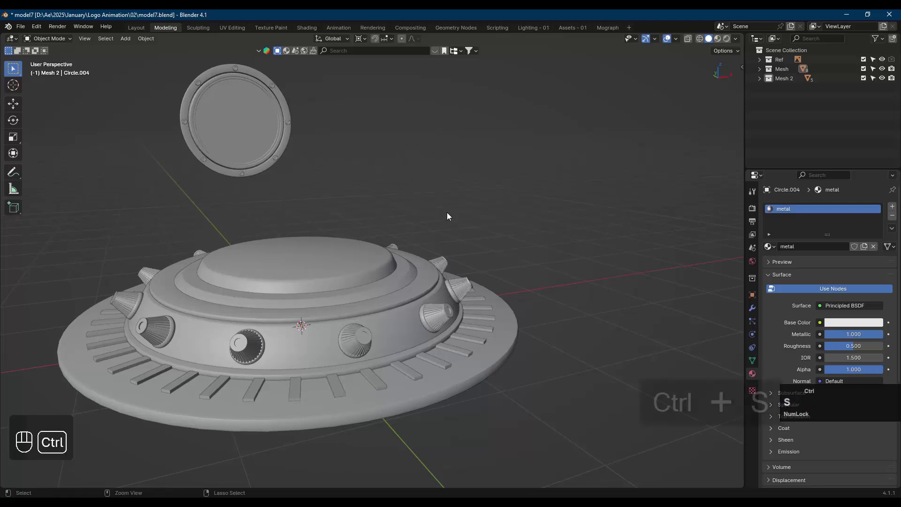
key("ctrl+s")
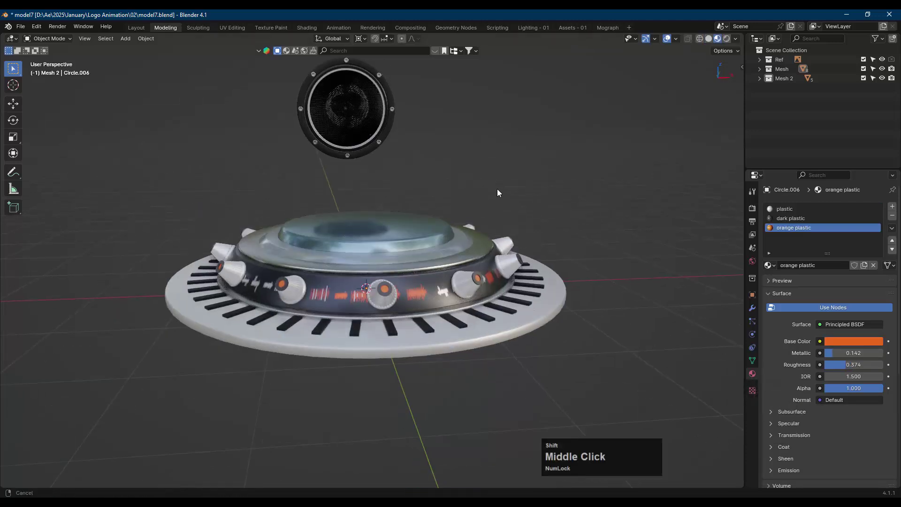
Select all parts of the round stage in wireframe display, join them into one object, and return to material preview
middle_click_drag(497, 189, 500, 205, "shift")
key("z")
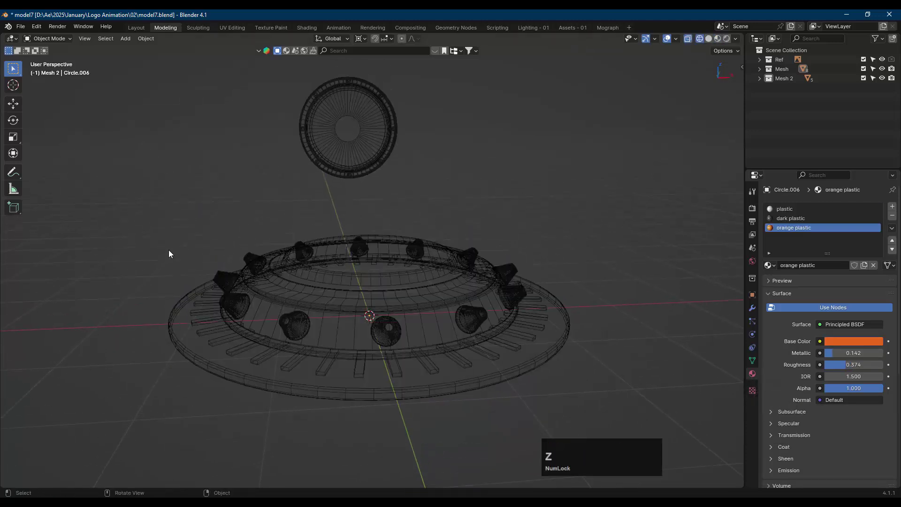
left_click_drag(101, 212, 662, 431)
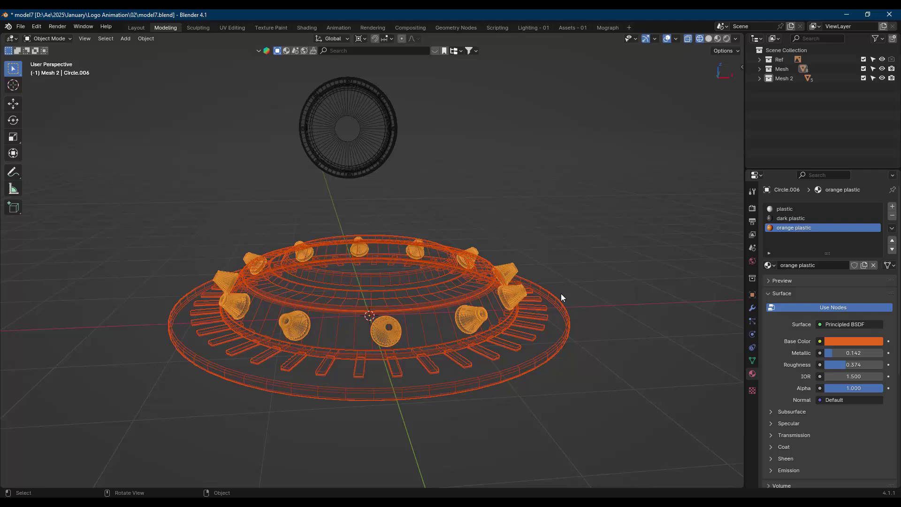
key("ctrl+j")
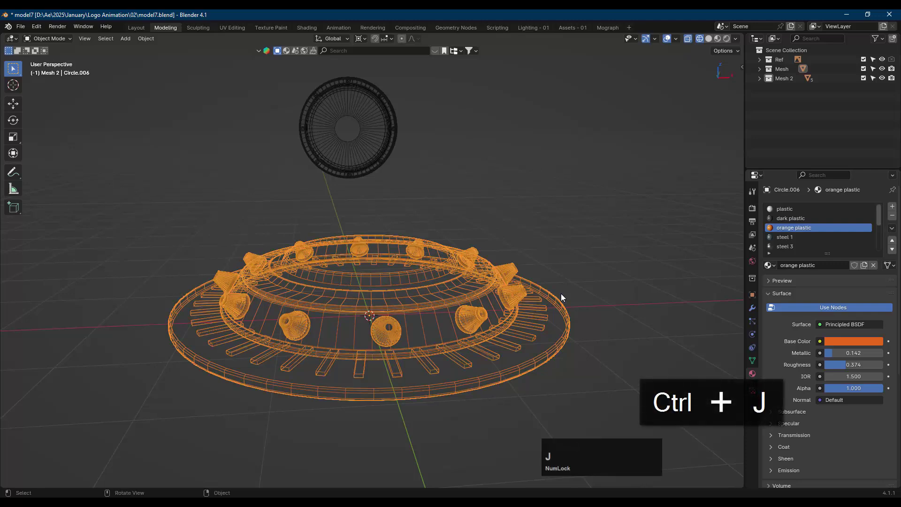
key("z")
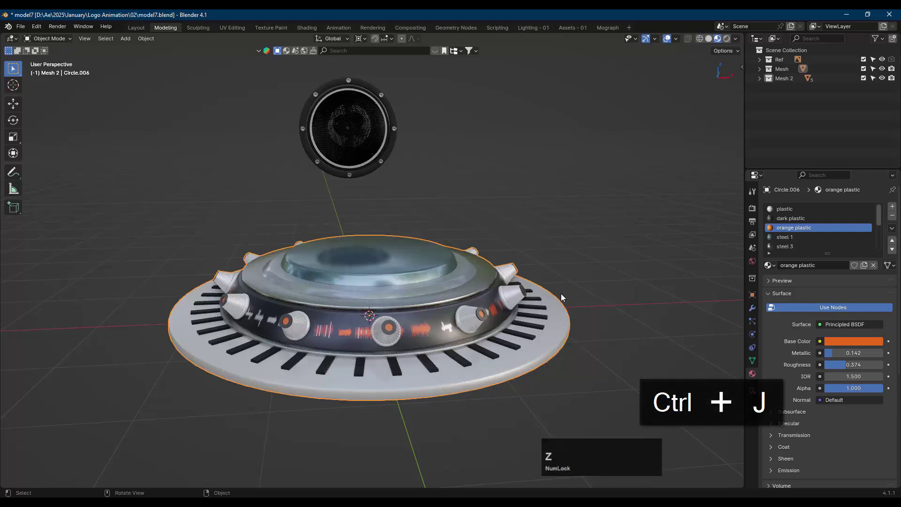
Rename the joined stage object in the Mesh collection as Stage
left_click(537, 227)
middle_click_drag(537, 228, 558, 229)
left_click(432, 271)
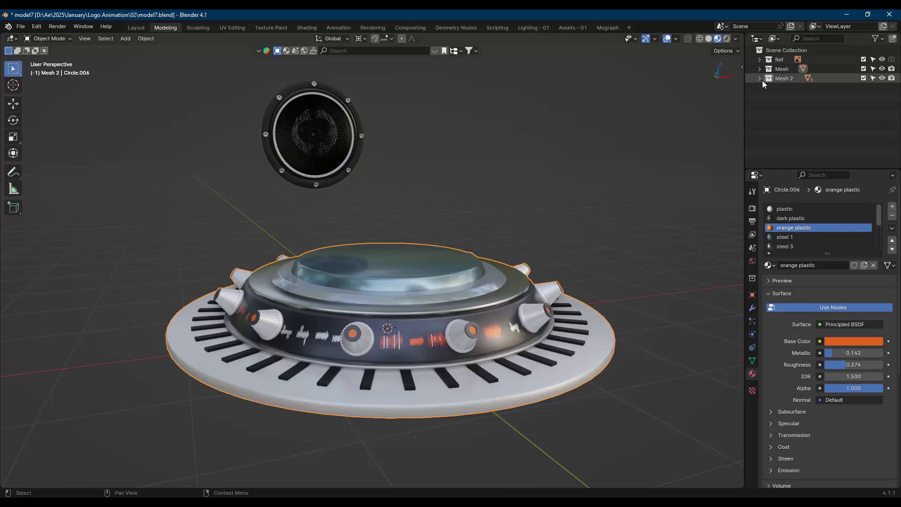
key("KP_Decimal")
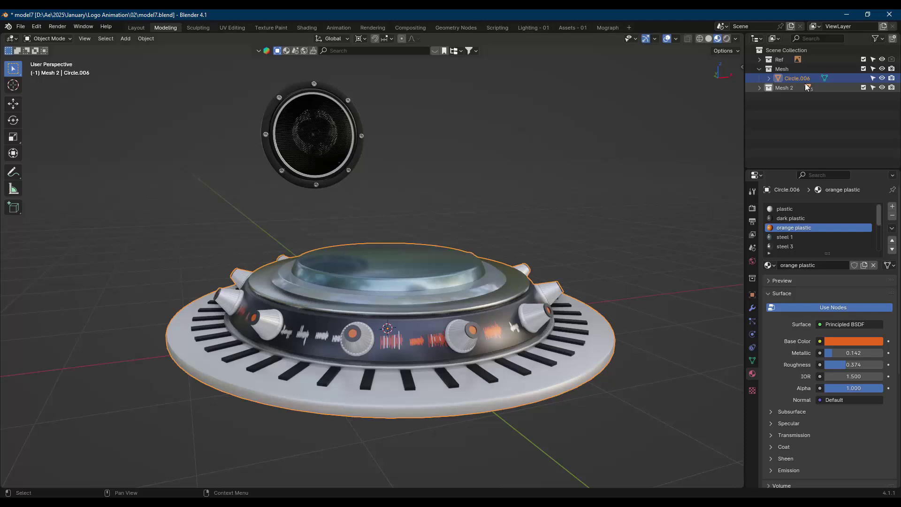
double_click(797, 78)
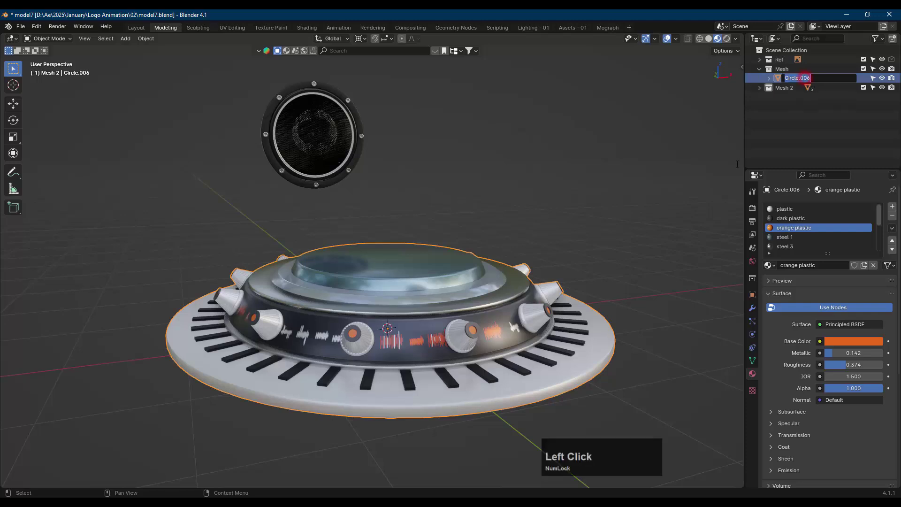
key("shift")
type("Stage")
key("Return")
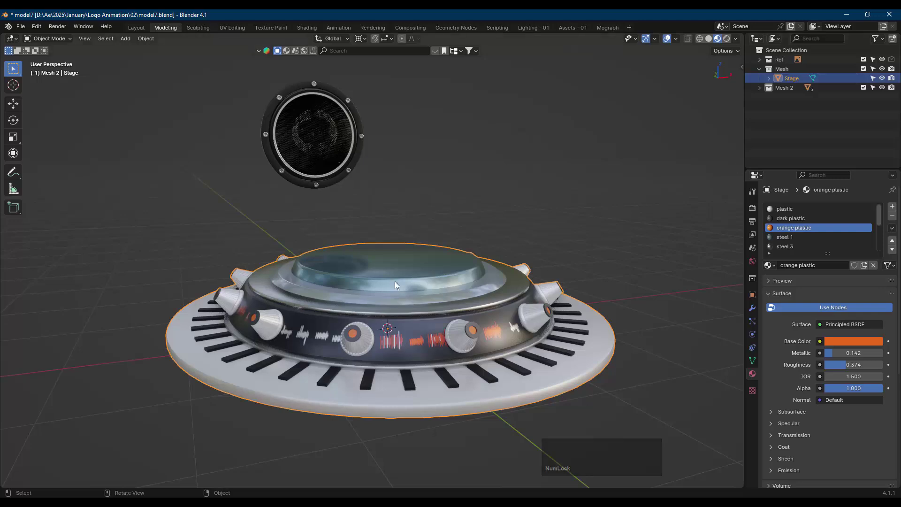
Rename the upper half of the steel ring around the back of the speaker disc as steel top
left_click(328, 139)
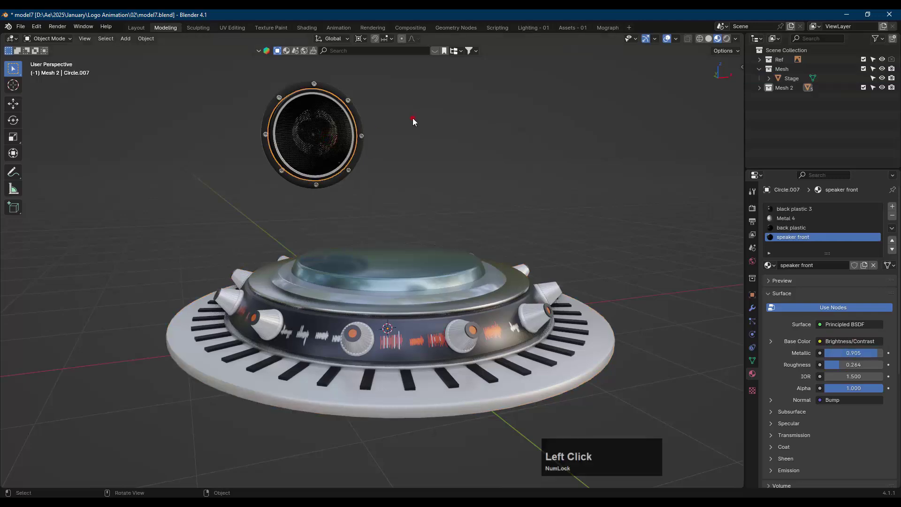
middle_click_drag(370, 97, 303, 201)
scroll(381, 157, "up", 4)
middle_click_drag(383, 167, 409, 165)
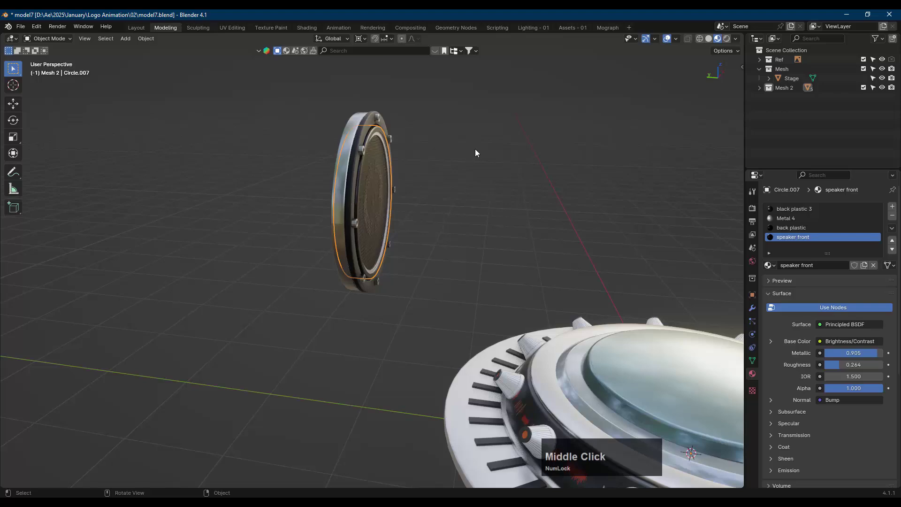
middle_click_drag(475, 153, 345, 225)
left_click(362, 247)
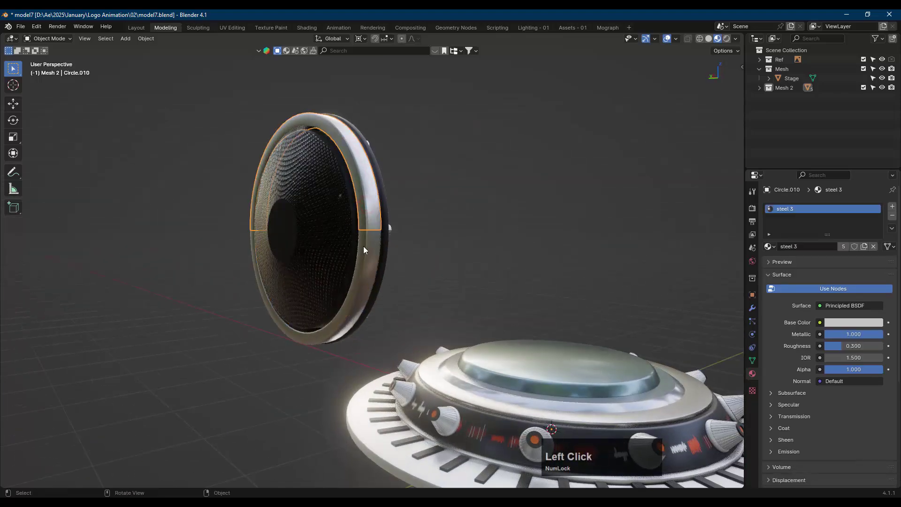
middle_click_drag(361, 266, 500, 269)
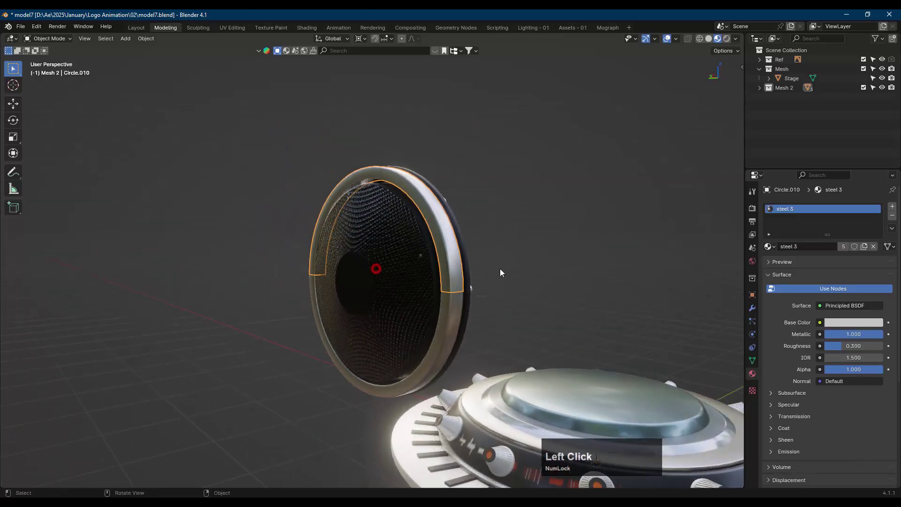
left_click(452, 334)
left_click(448, 328)
left_click(432, 236)
key("KP_Decimal")
double_click(798, 124)
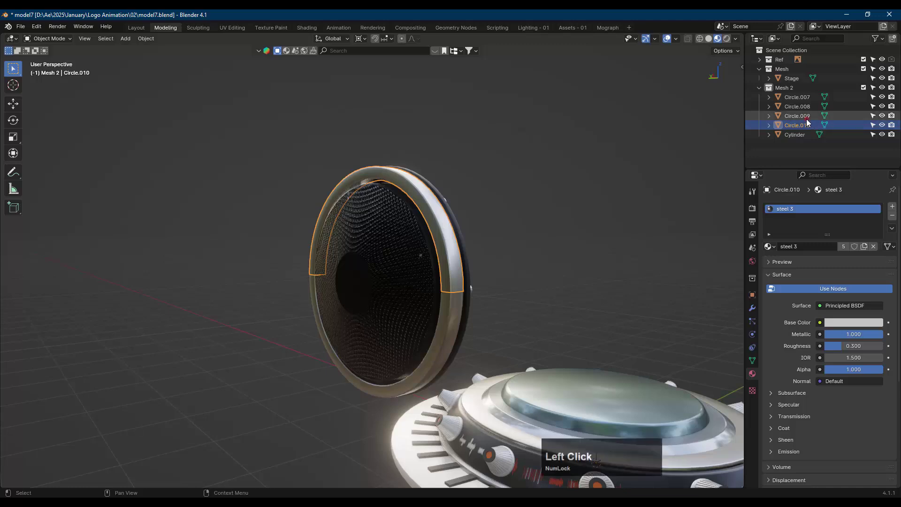
type("s")
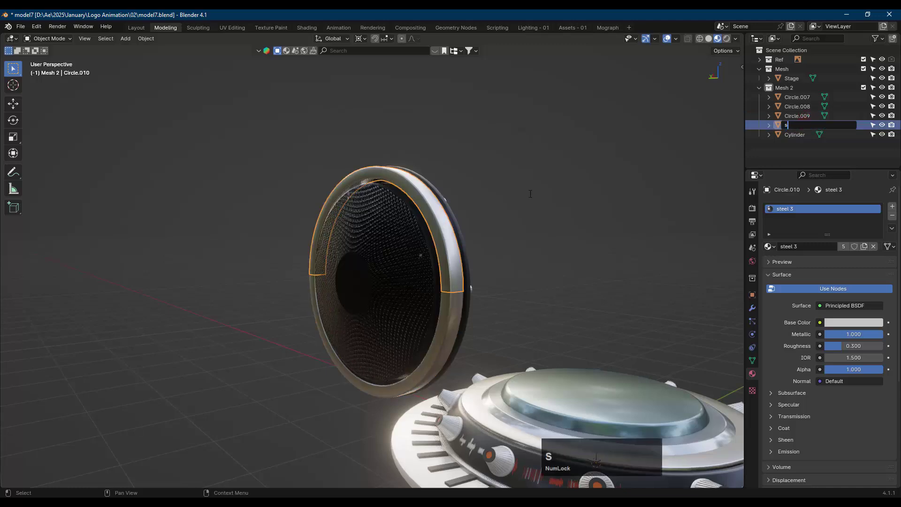
type("teel top")
key("Return")
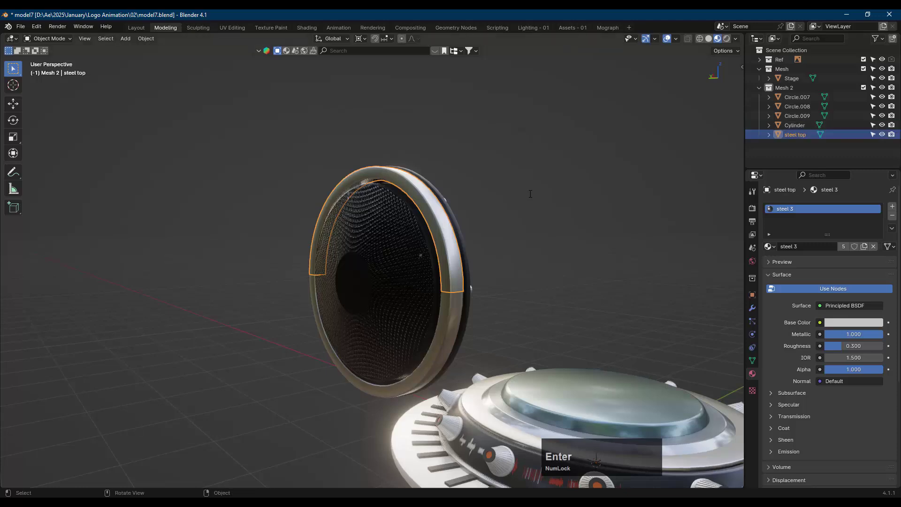
Rename the lower half of the speaker's steel ring as steel bot
left_click(452, 322)
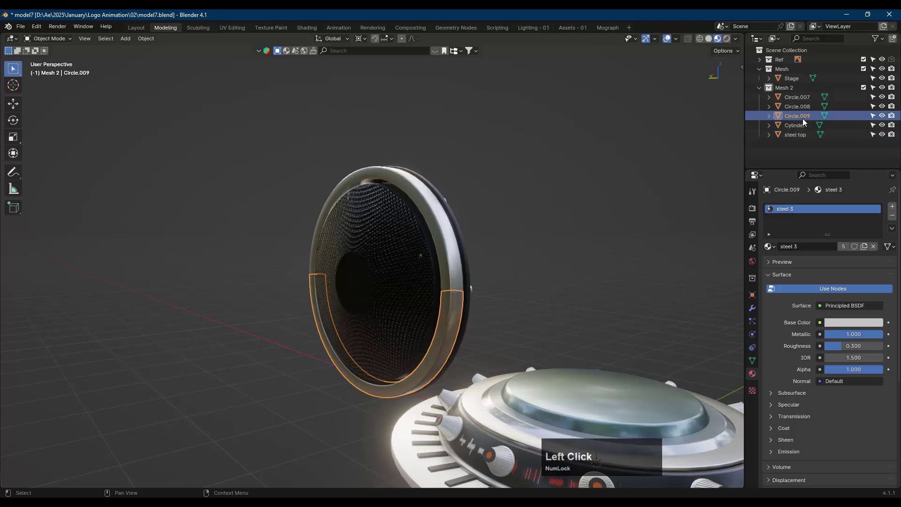
key("F2")
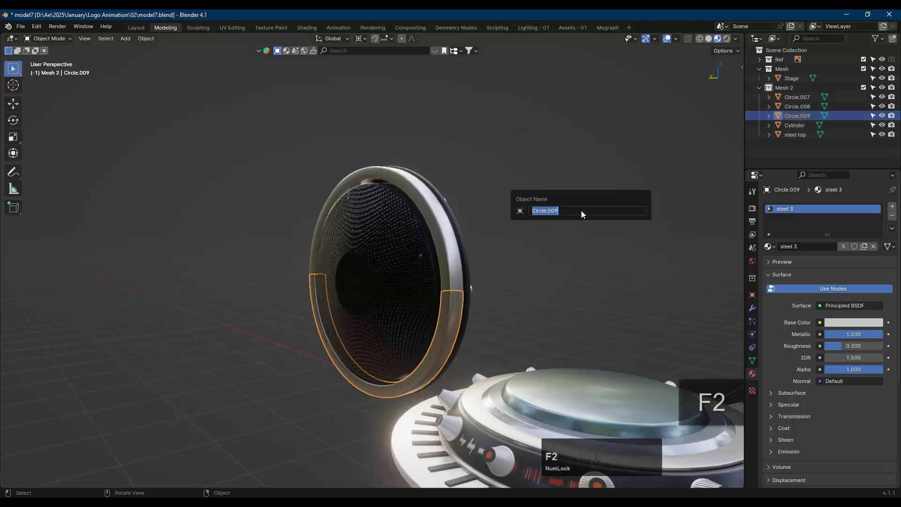
type("steel")
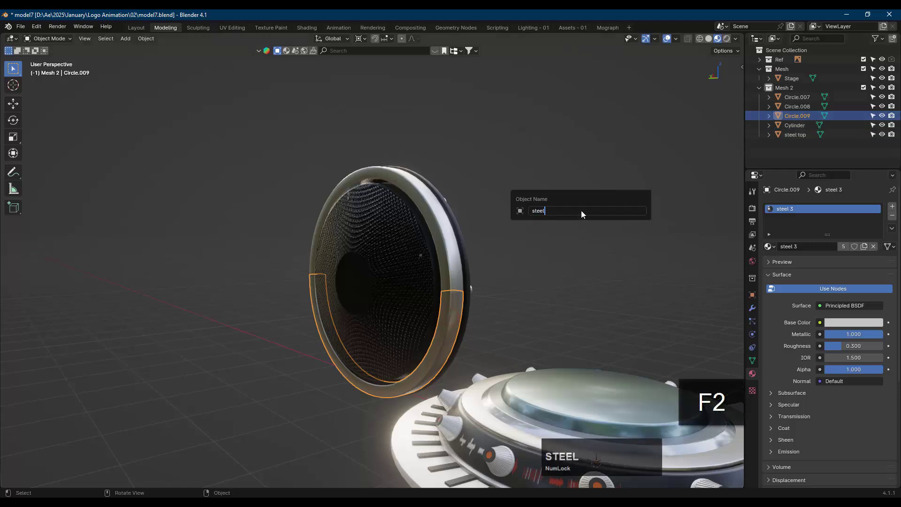
type(" bot")
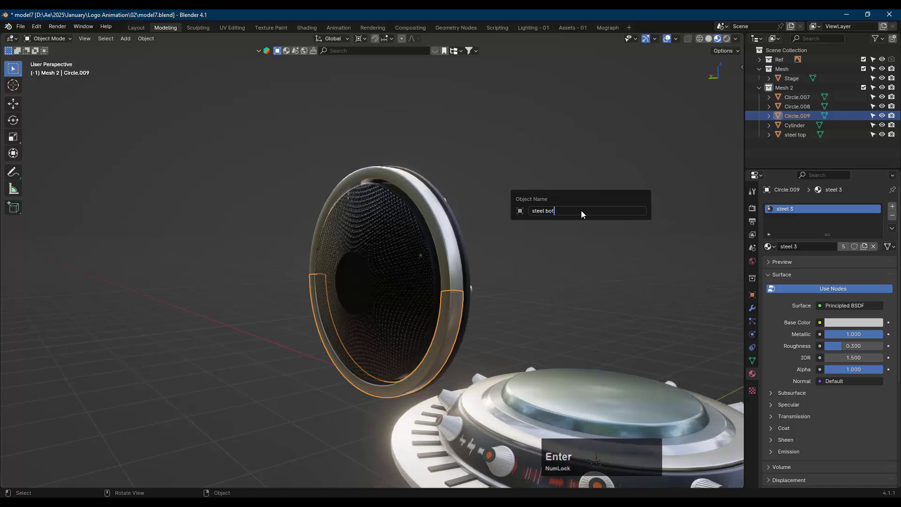
key("Return")
Check which part the inner speaker mesh is by toggling its visibility, and rename it as speaker
left_click(409, 277)
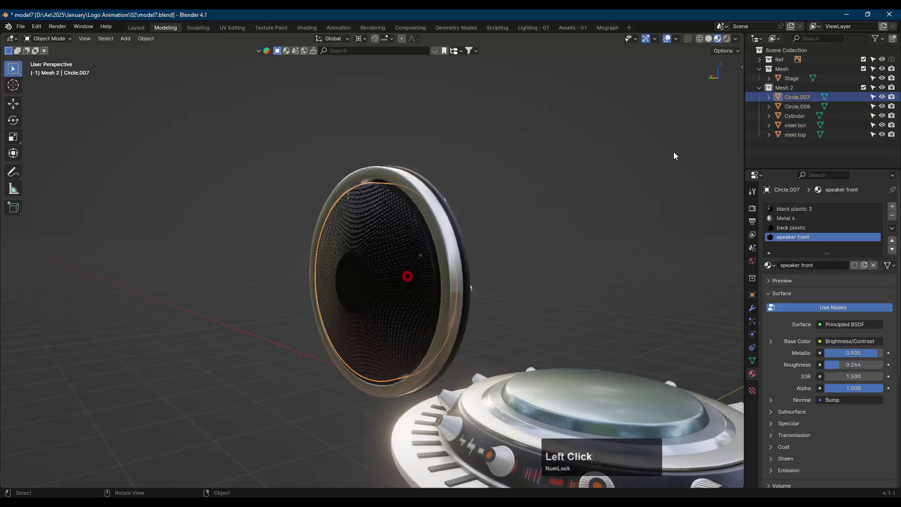
left_click(882, 96)
left_click(882, 97)
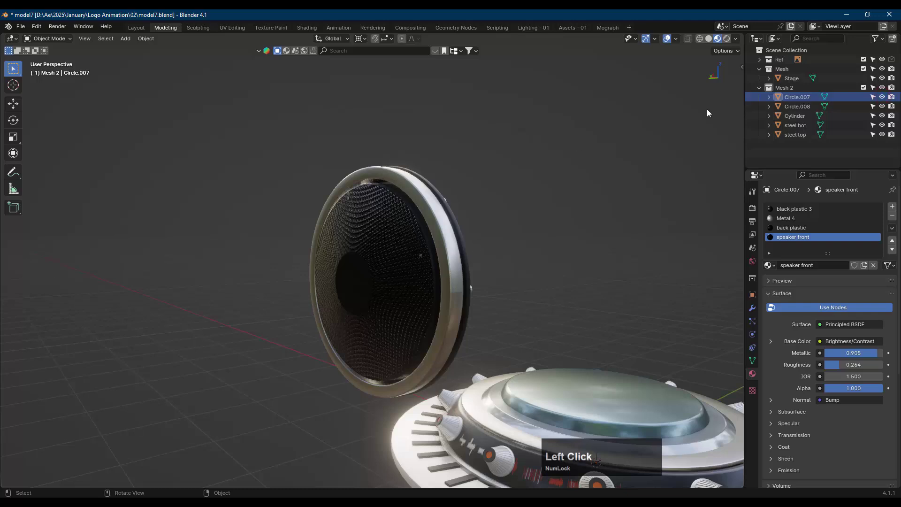
double_click(803, 97)
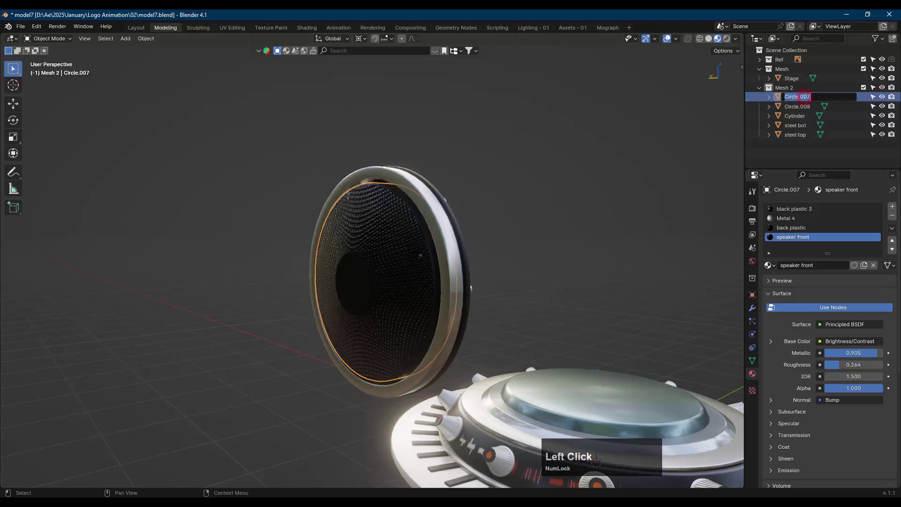
left_click(560, 183)
key("F2")
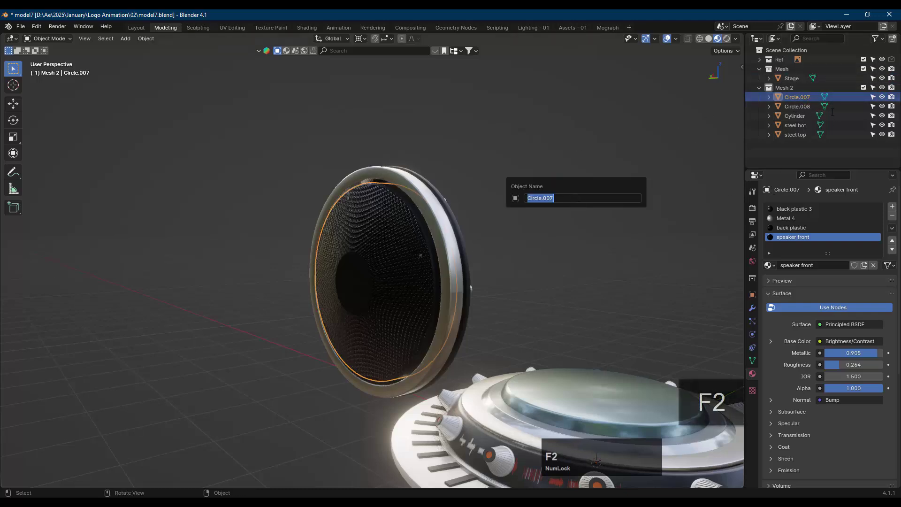
double_click(801, 97)
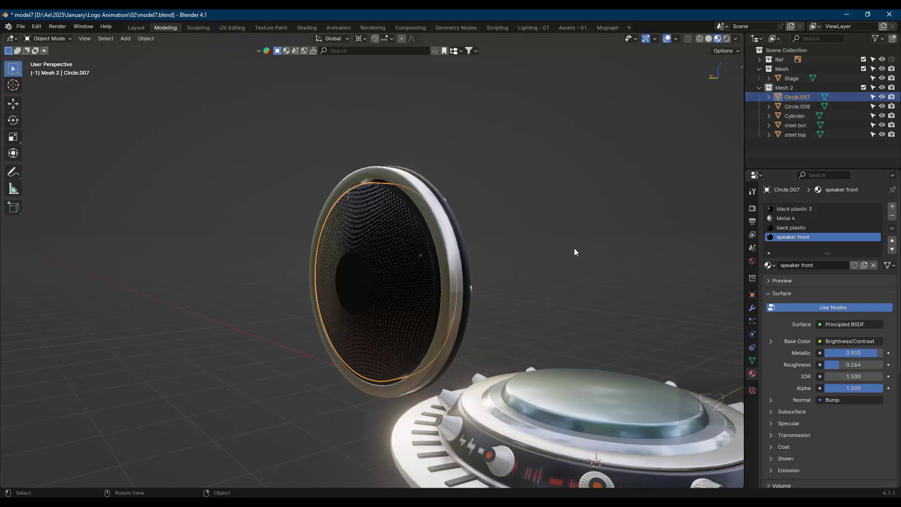
key("F2")
type("speaker")
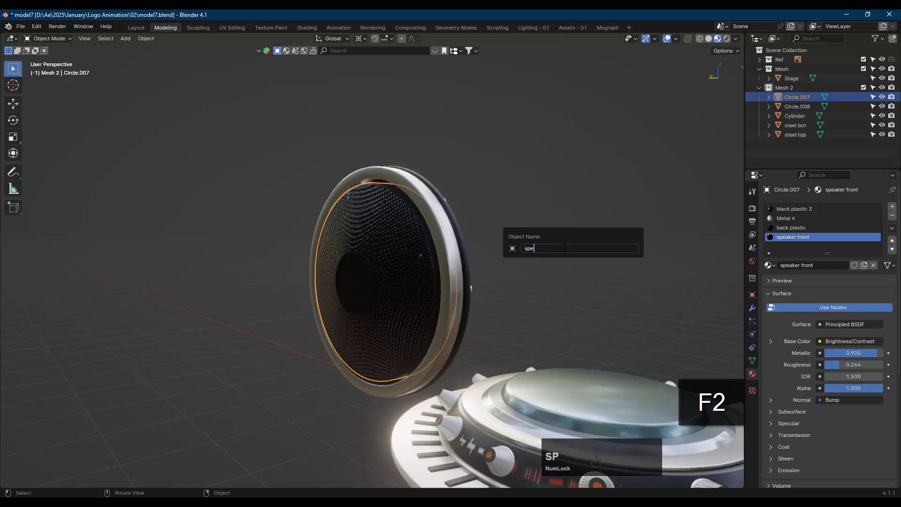
key("Return")
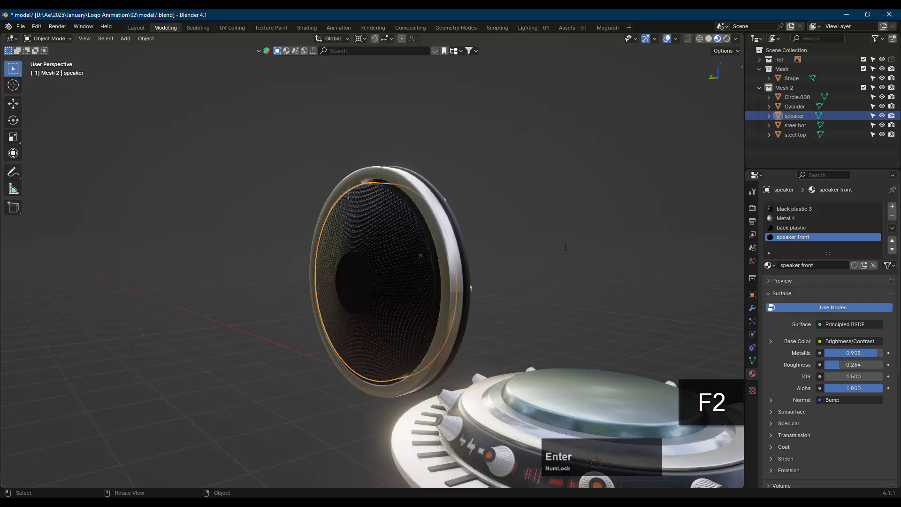
Rename the black plastic ring on the front of the speaker as speaker front
left_click(793, 97)
middle_click_drag(451, 220, 373, 227)
left_click(455, 228)
middle_click_drag(627, 168, 615, 150)
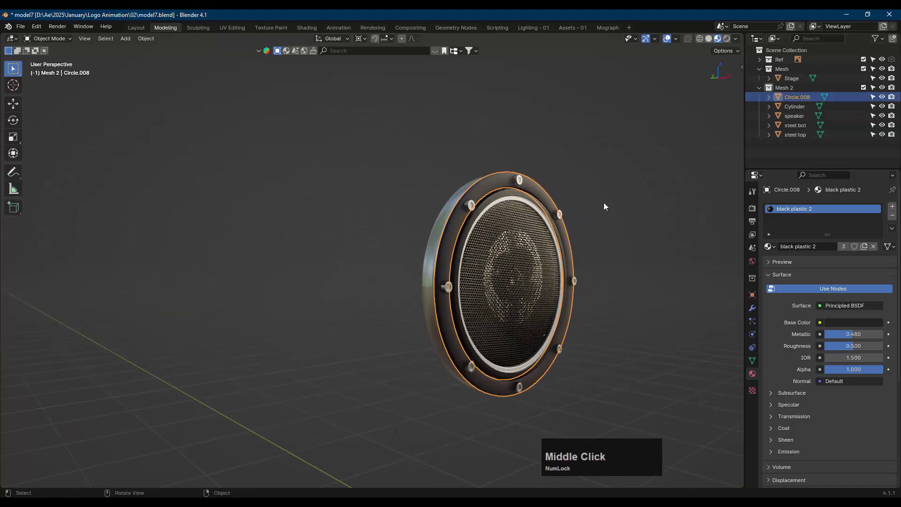
key("F2")
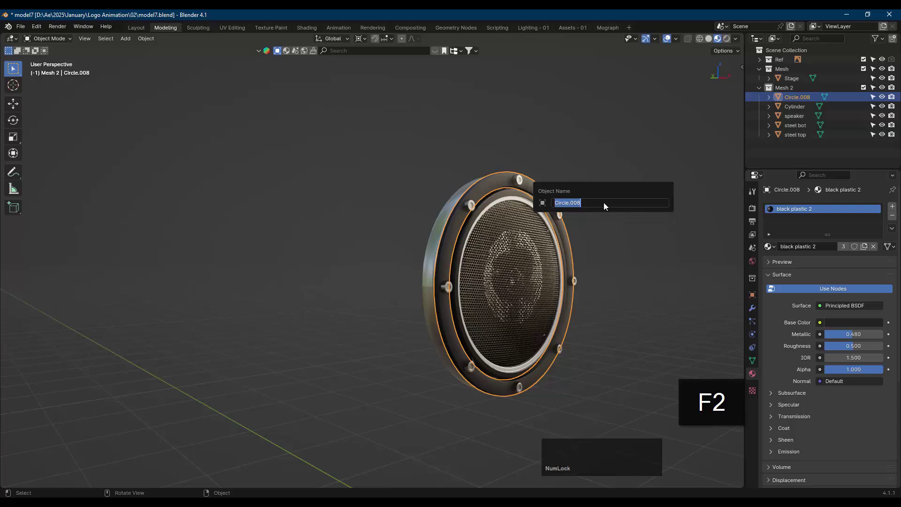
type("speaker front")
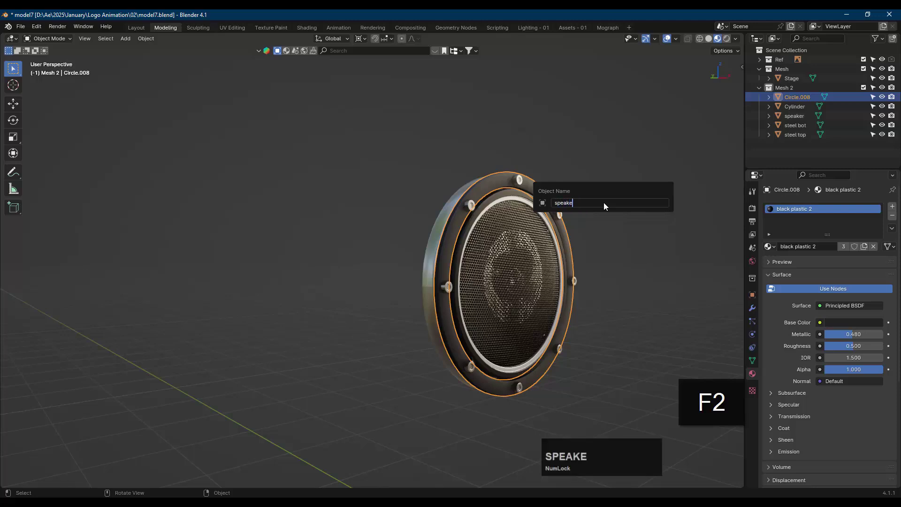
key("Return")
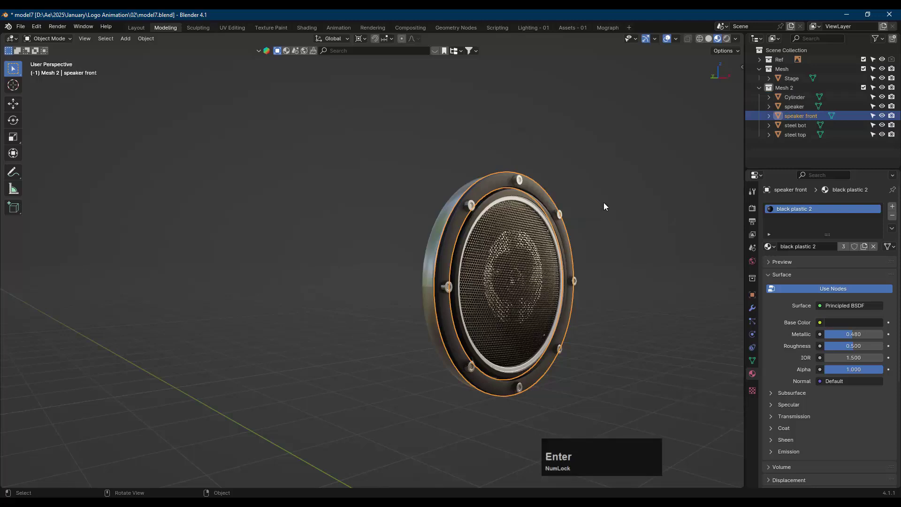
Rename the ring of small bolts on the front of the speaker as nuts
left_click(519, 179)
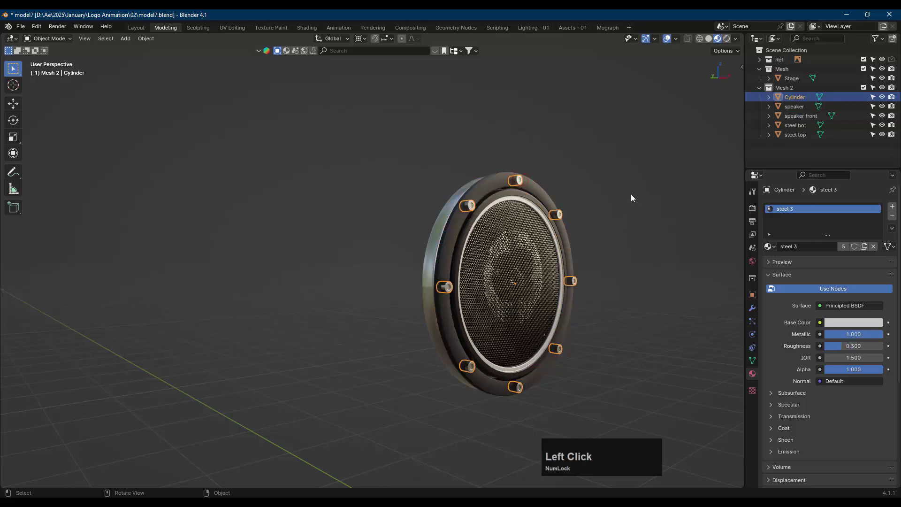
key("F2")
type("nuts")
key("Return")
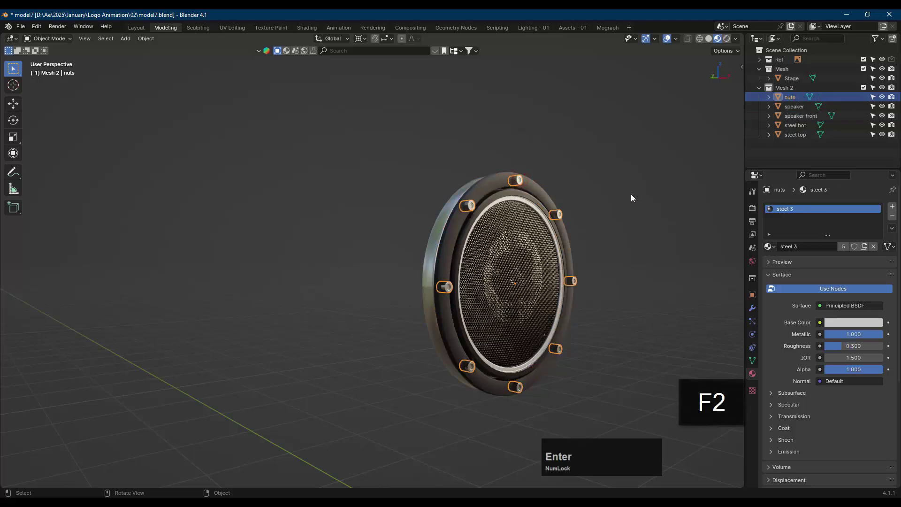
Inspect the renamed speaker parts from the side and back, and view the speaker together with the stage
middle_click_drag(498, 205, 485, 181, "shift")
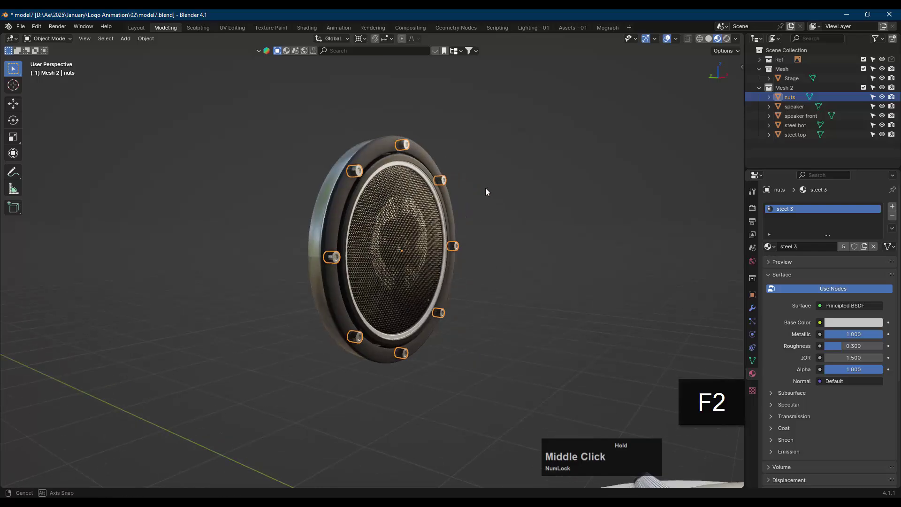
left_click(516, 157)
middle_click_drag(516, 156, 569, 157)
left_click(368, 227)
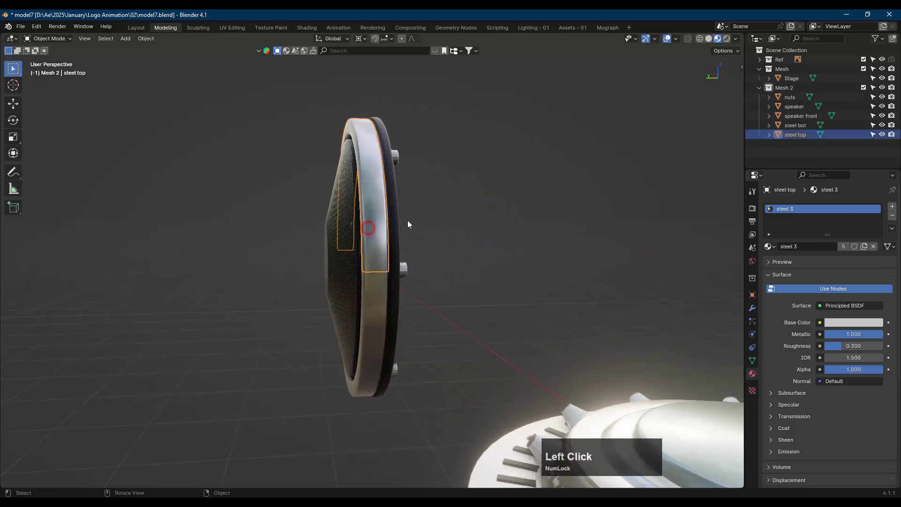
left_click(488, 193)
scroll(488, 193, "down", 4)
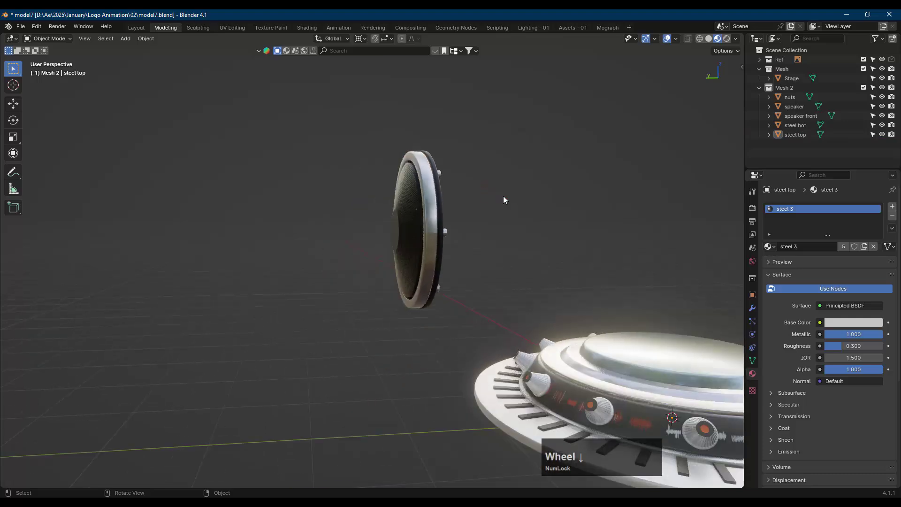
middle_click_drag(509, 201, 550, 247)
scroll(410, 240, "down", 2)
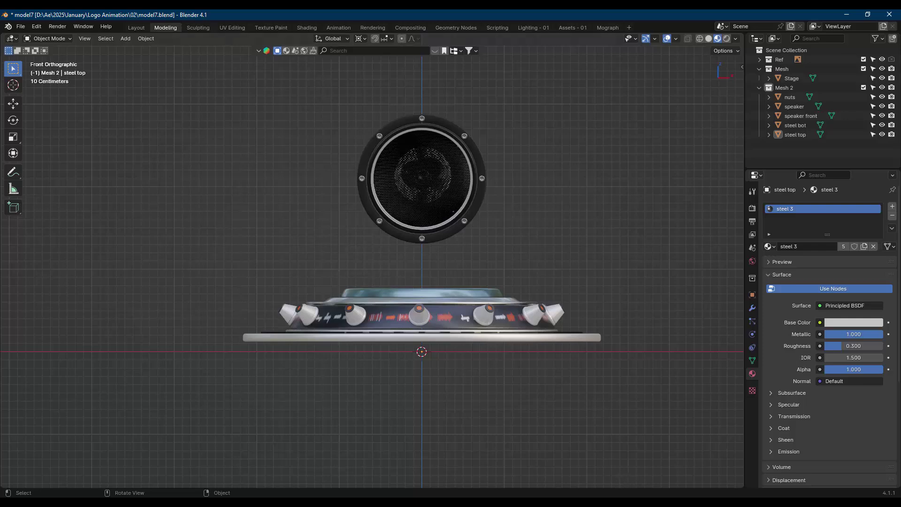
Switch to models verithanam - 02.blend to look over its headphone, guitar and microphone models, and return to model7.blend
mouse_move(619, 501)
left_click(545, 464)
middle_click_drag(418, 197, 478, 266)
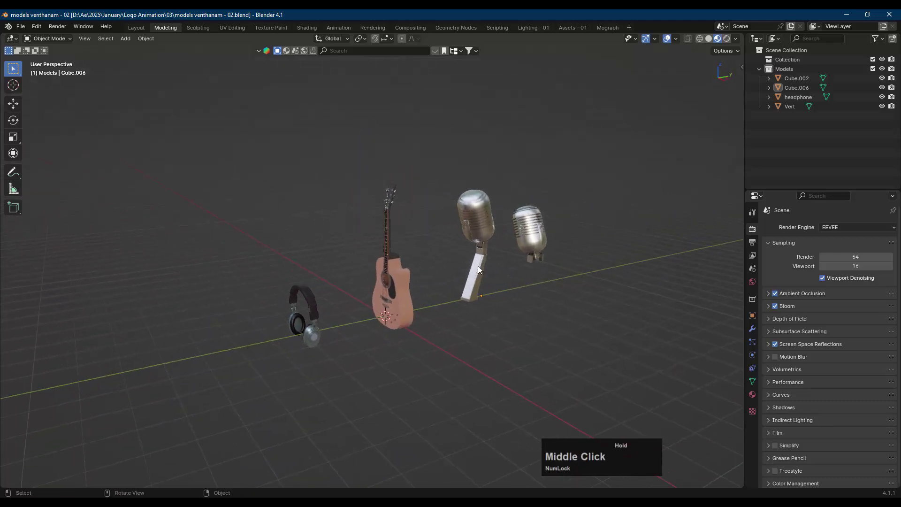
scroll(485, 267, "up", 3)
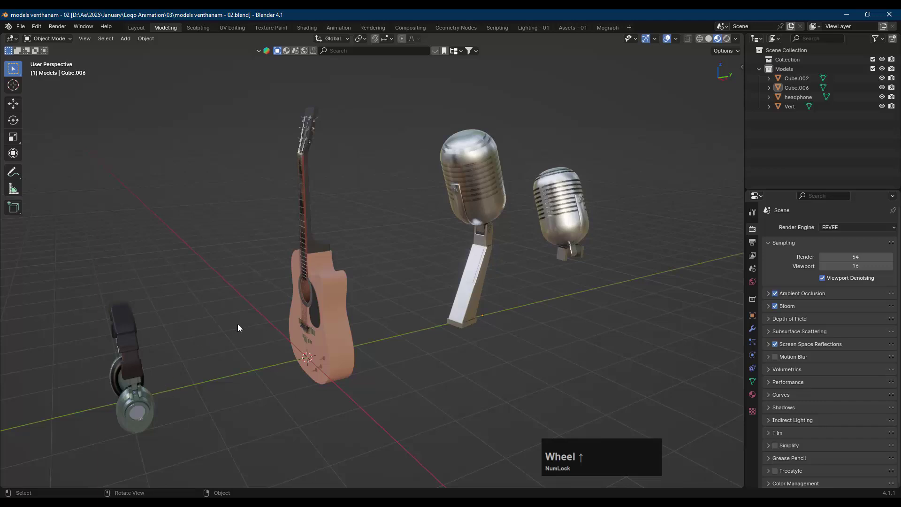
scroll(237, 324, "down", 2)
middle_click_drag(351, 291, 427, 287)
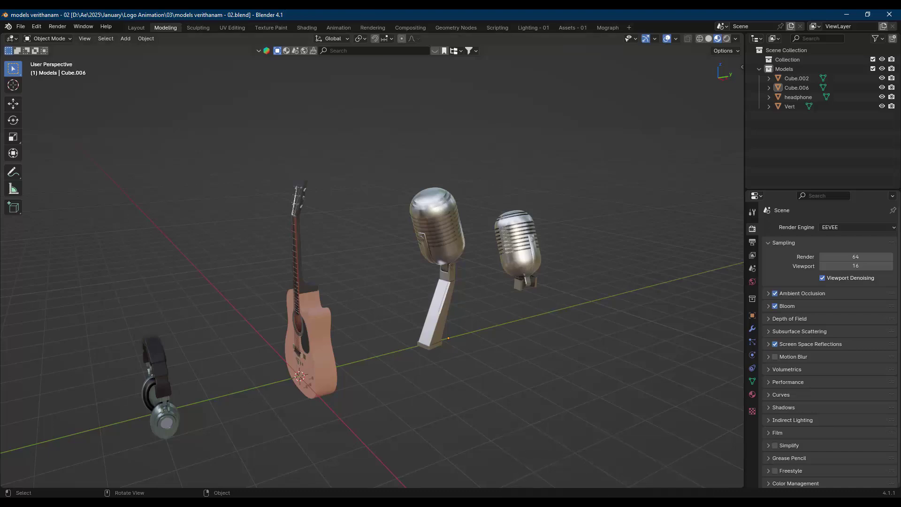
left_click(654, 460)
middle_click_drag(511, 227, 487, 286, "shift")
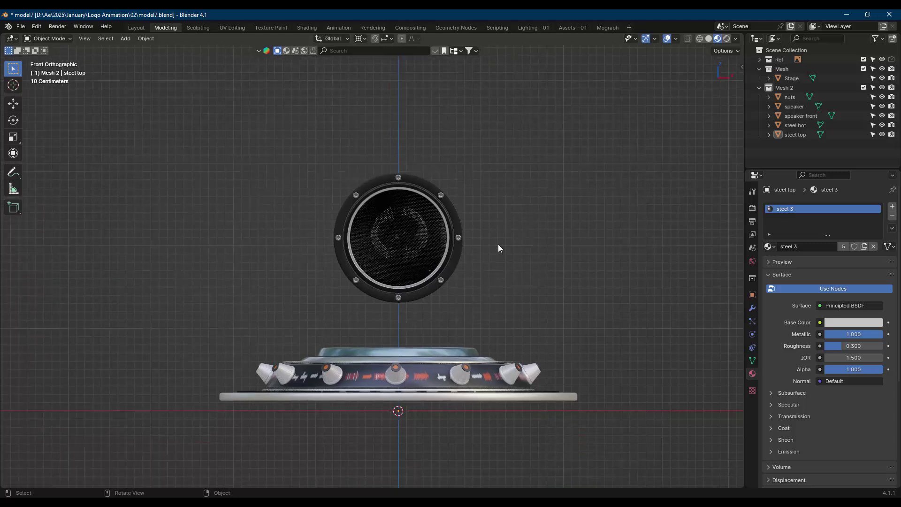
left_click(553, 233)
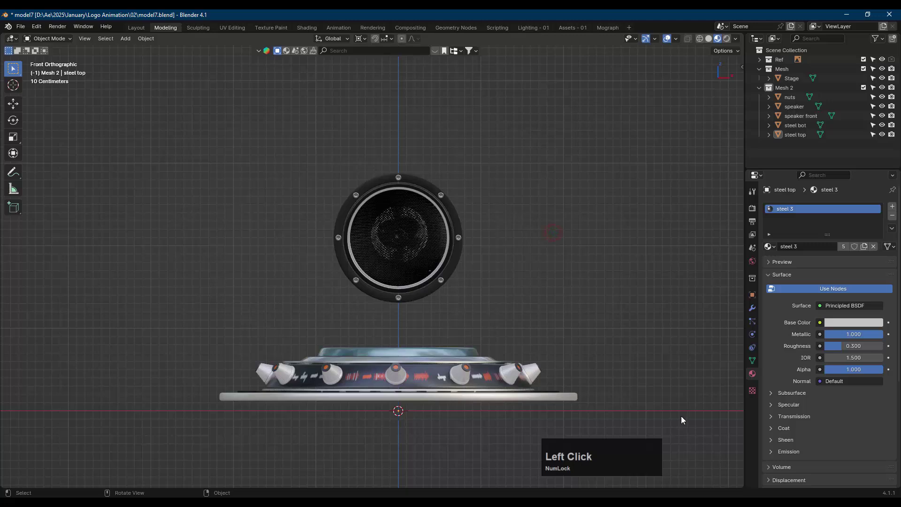
Open another Blender 4.1 window, maximize it and dismiss its splash screen
right_click(607, 502)
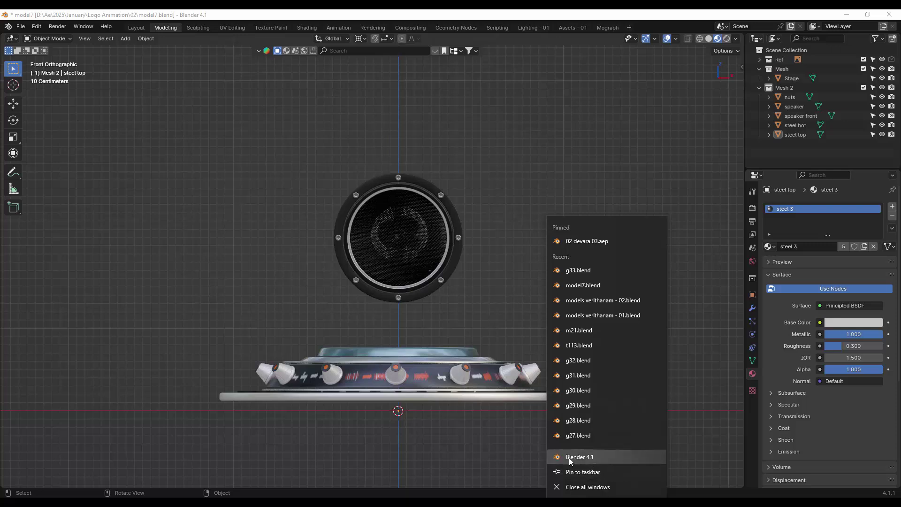
left_click(598, 457)
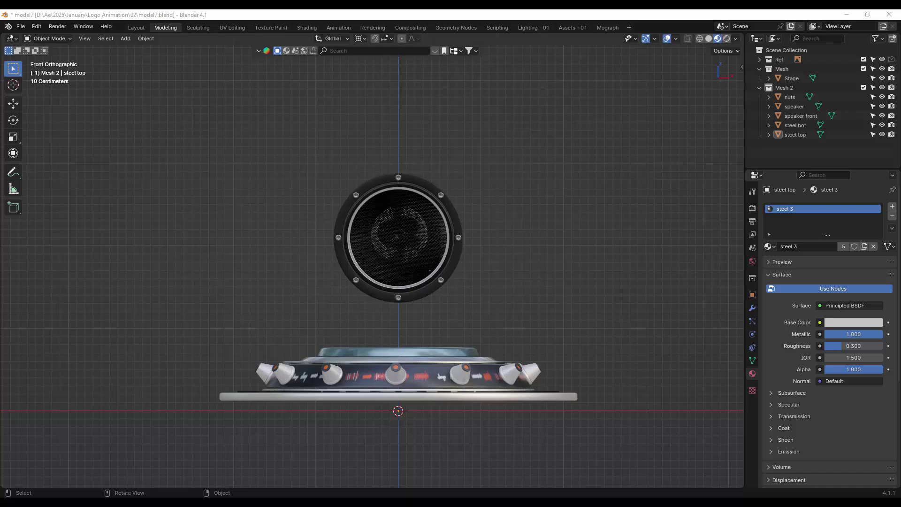
left_click_drag(0, 150, 282, 150)
left_click_drag(394, 148, 683, 72)
double_click(683, 70)
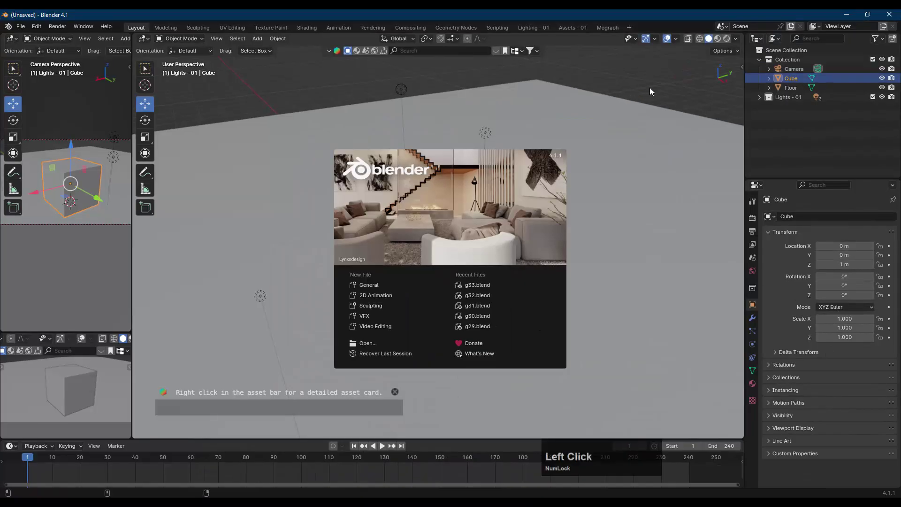
left_click(650, 88)
Switch the new Blender file to the Modeling workspace in Object Mode and delete every object in the scene
left_click(160, 28)
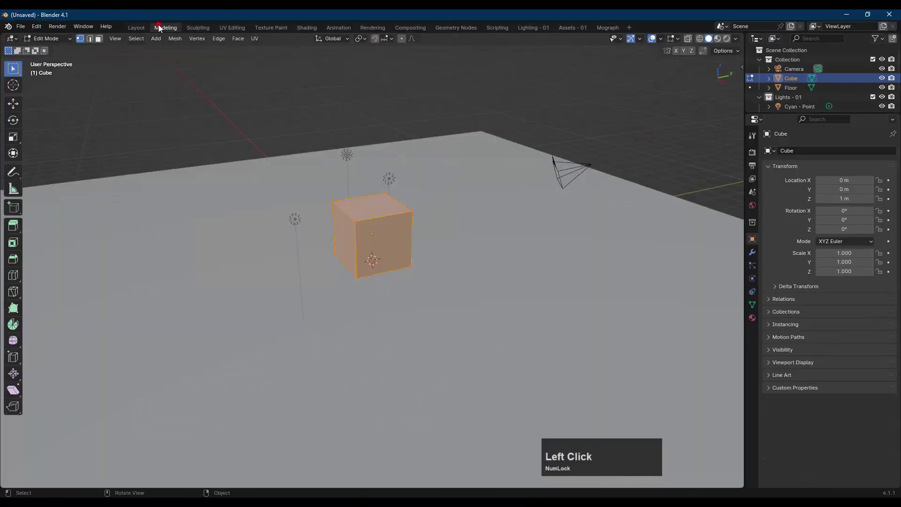
left_click(536, 118)
key("Tab")
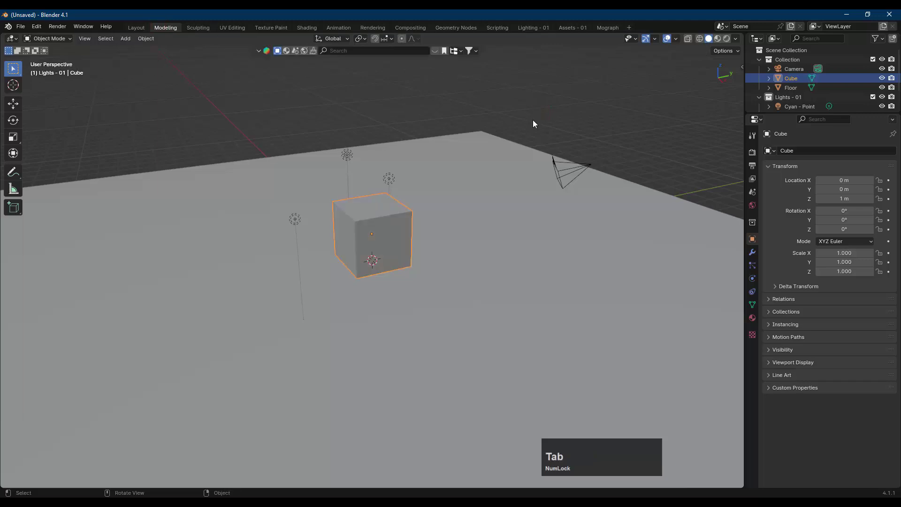
key("a")
key("Delete")
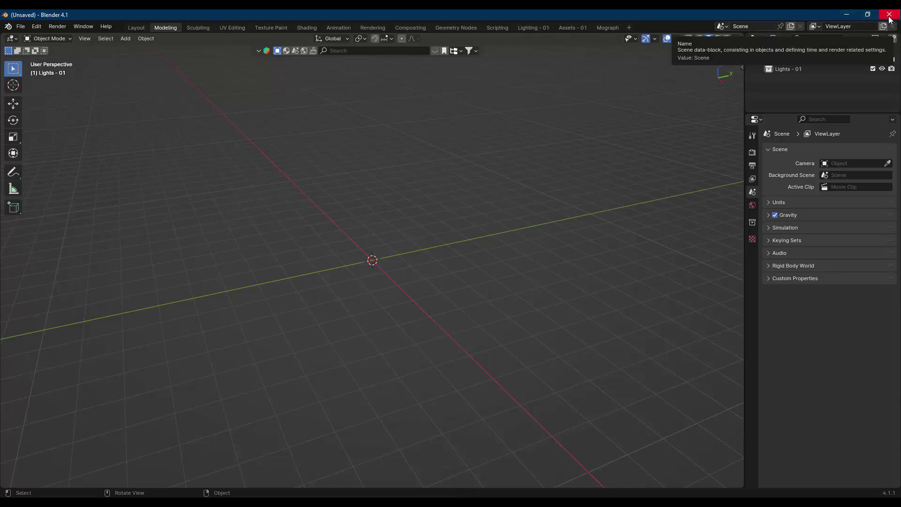
Copy the headphone object in models verithanam - 02.blend and switch to model7.blend
left_click(574, 502)
left_click(514, 470)
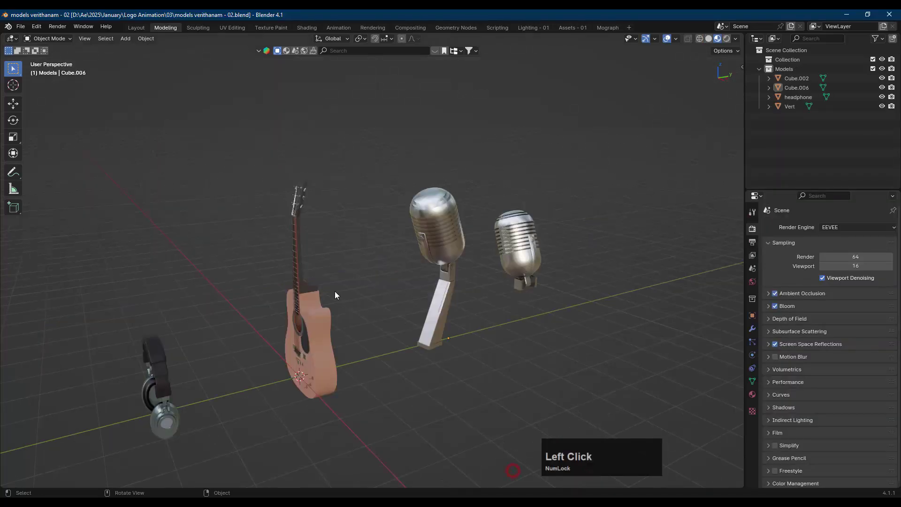
left_click(164, 372)
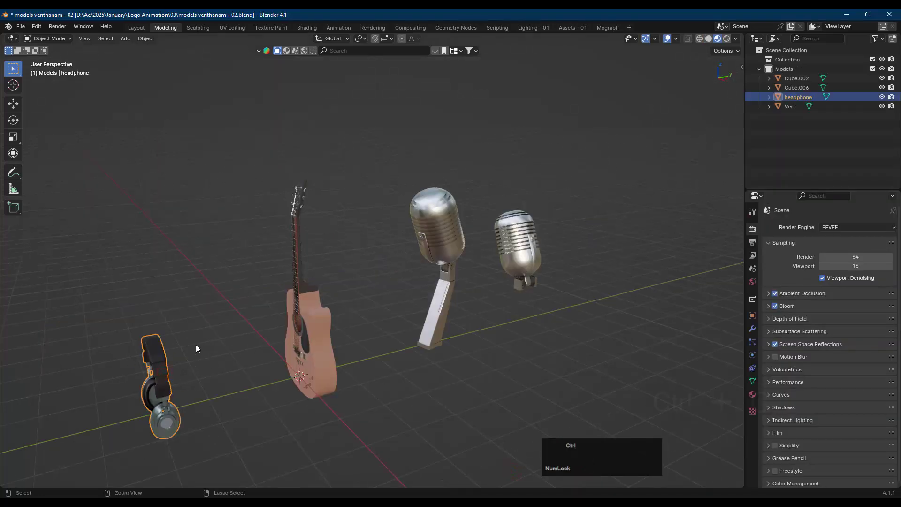
key("ctrl+c")
left_click(596, 444)
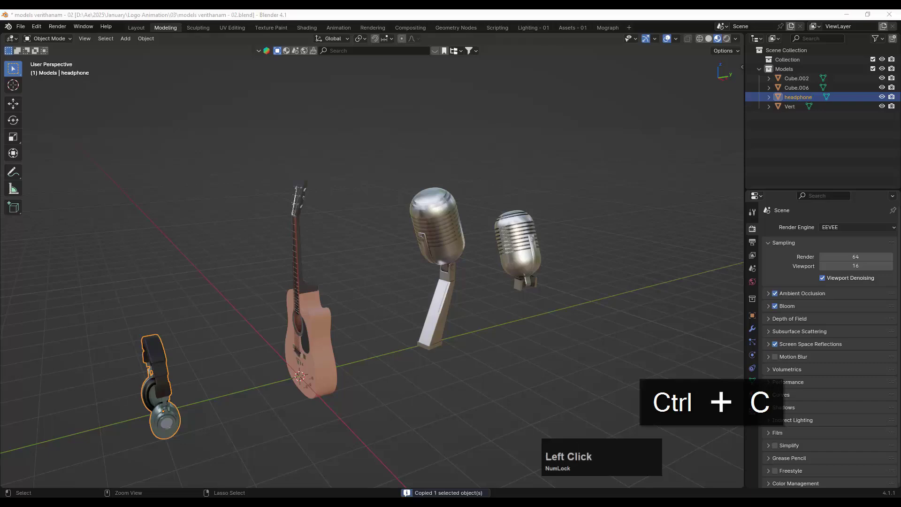
left_click(568, 462)
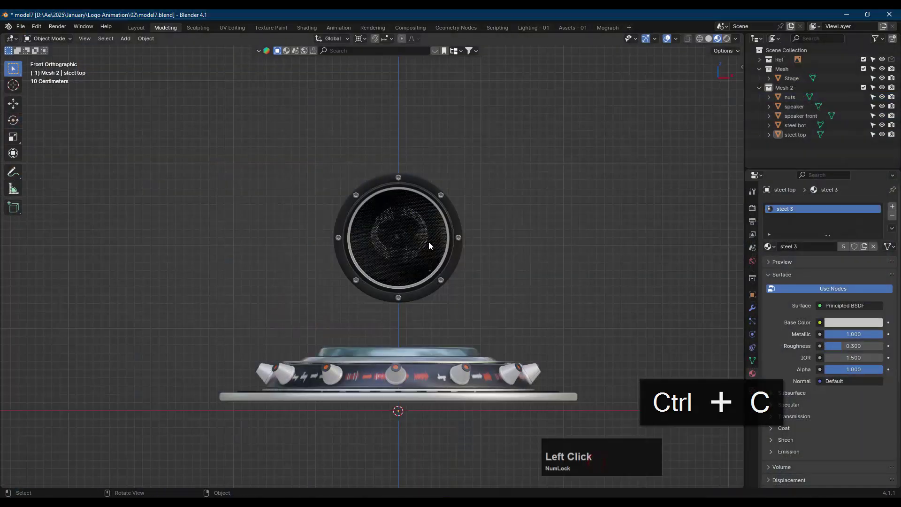
Close the empty unsaved Blender window
left_click(605, 498)
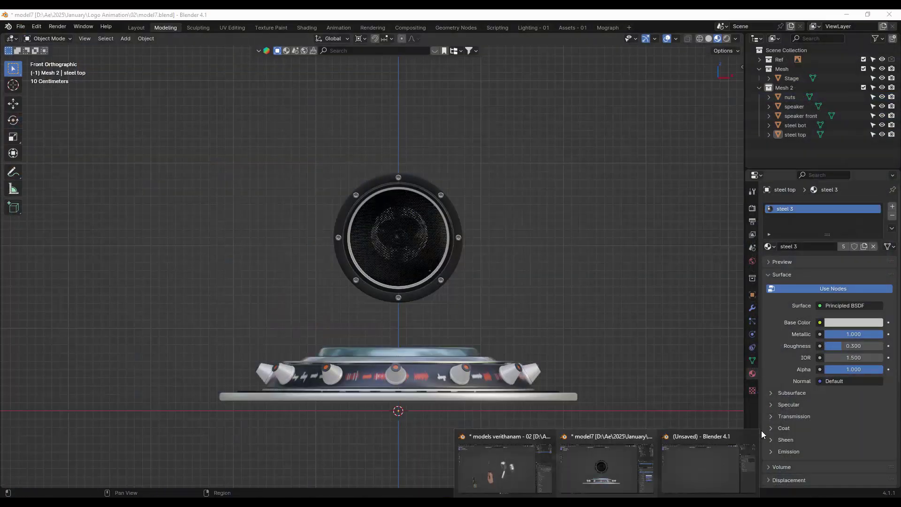
left_click(716, 460)
left_click(483, 273)
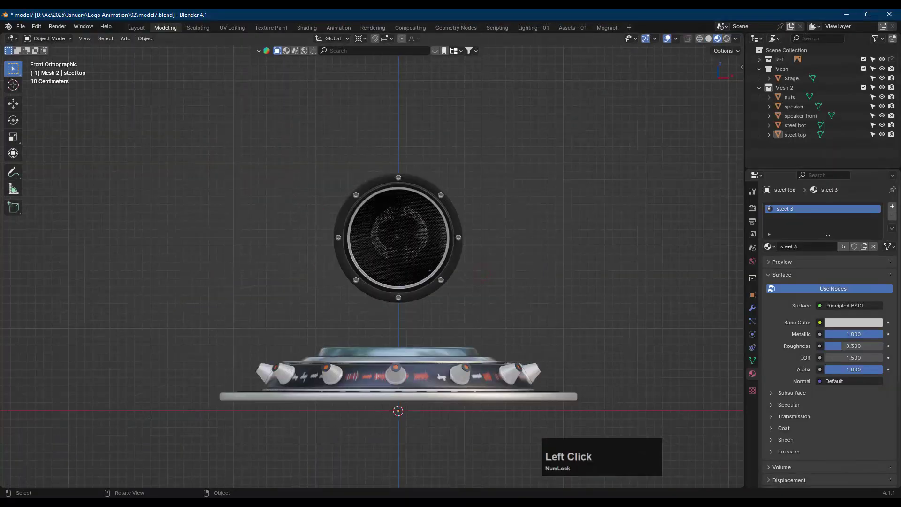
Return to models verithanam - 02.blend and copy the headphone object
left_click(605, 500)
left_click(588, 476)
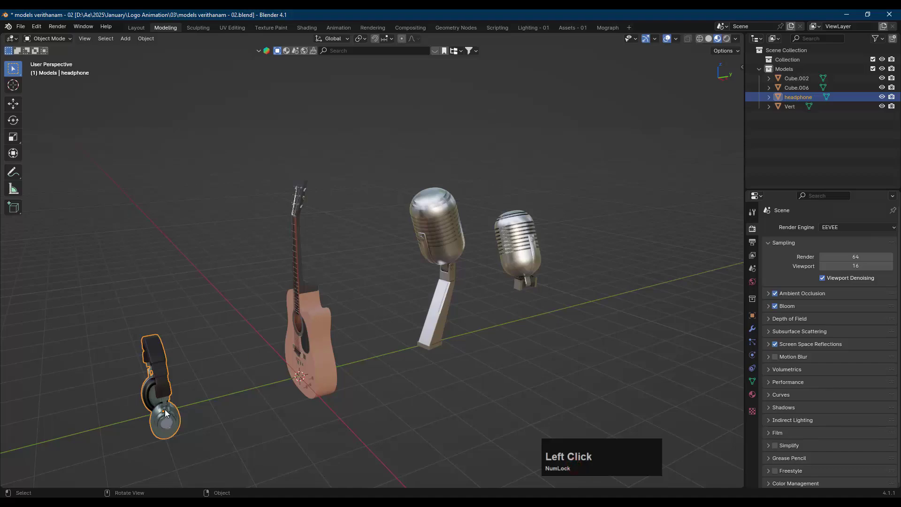
left_click(161, 374)
middle_click_drag(213, 350, 285, 317)
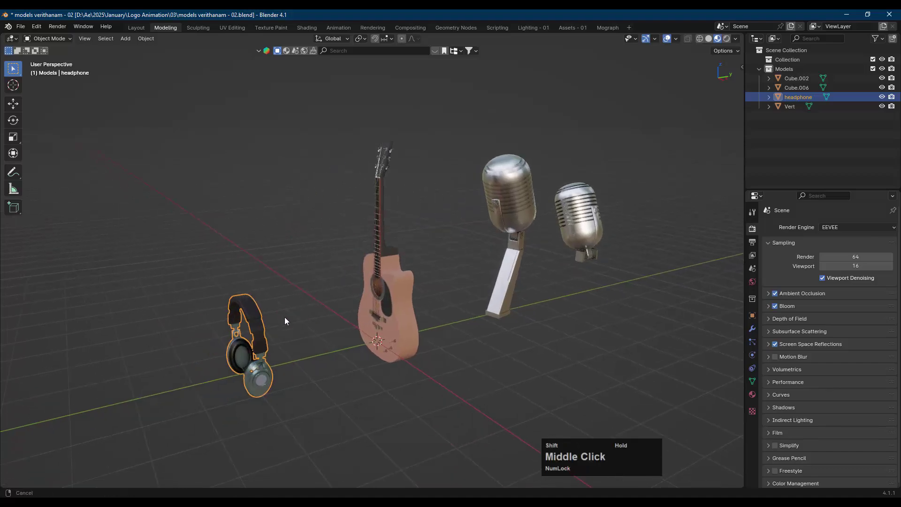
key("ctrl+c")
Paste the headphone into model7.blend and view the scene from the front
left_click(604, 500)
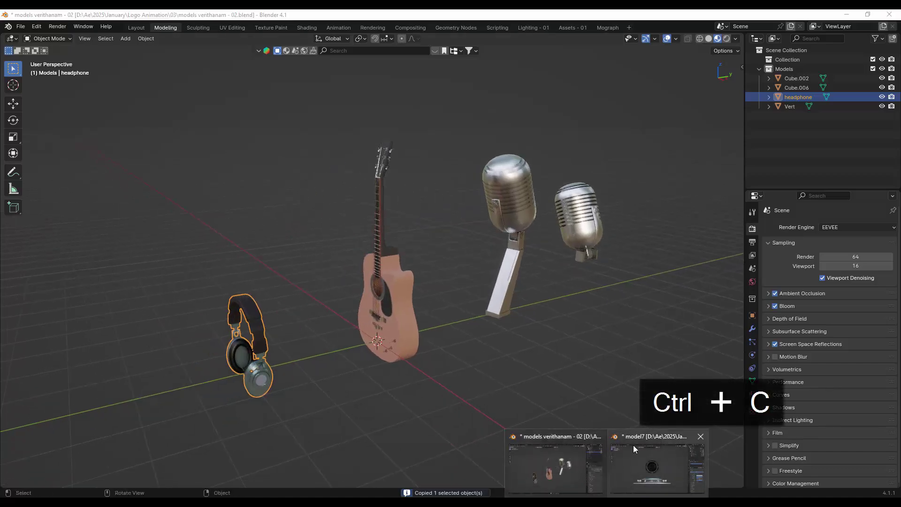
left_click(632, 446)
key("ctrl+v")
middle_click_drag(495, 278, 541, 224)
key("KP_1")
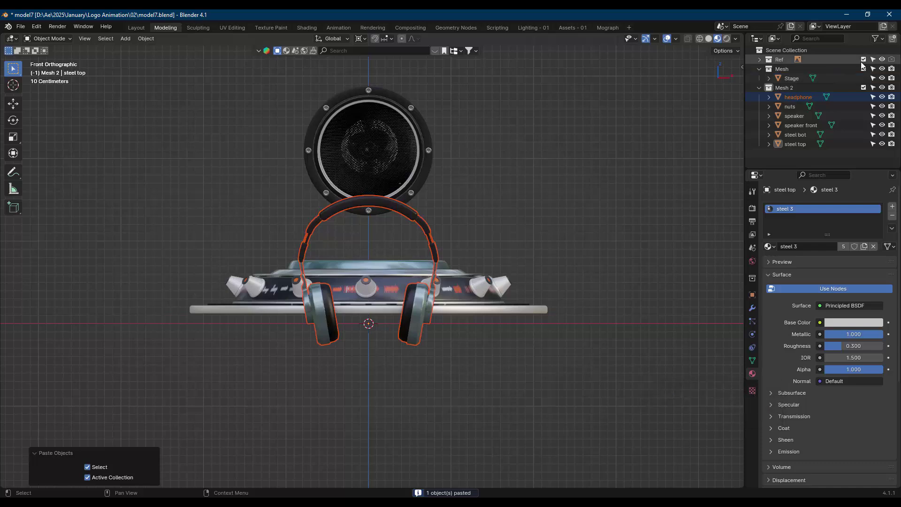
Unhide the Empty reference image in the Ref collection and view it from the front
left_click(811, 60)
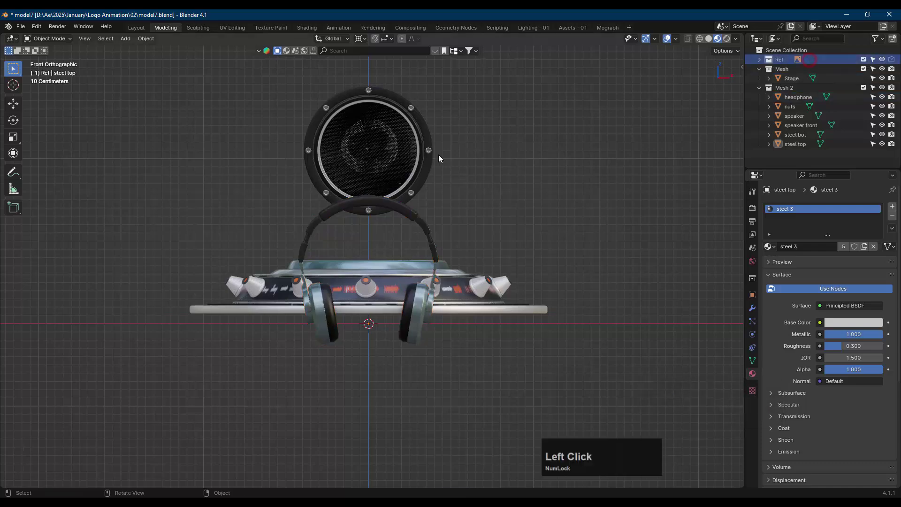
scroll(573, 143, "down", 5)
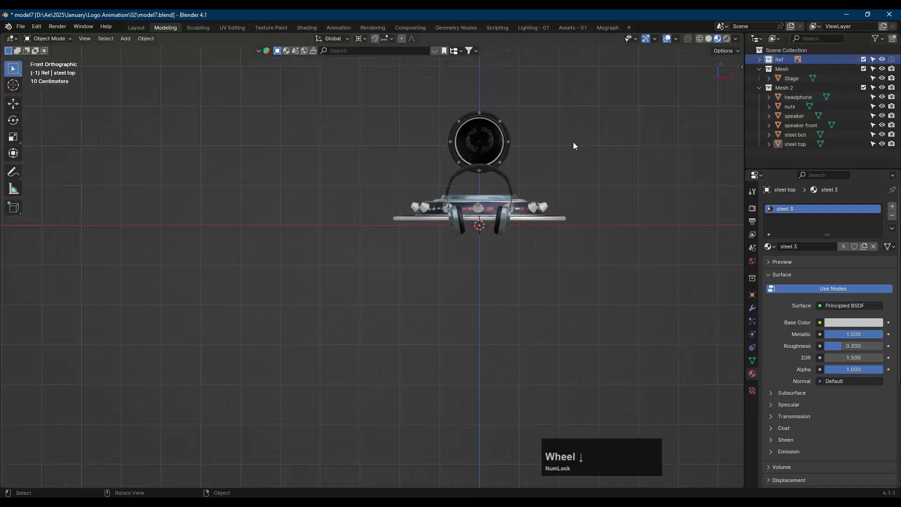
middle_click_drag(573, 143, 544, 190)
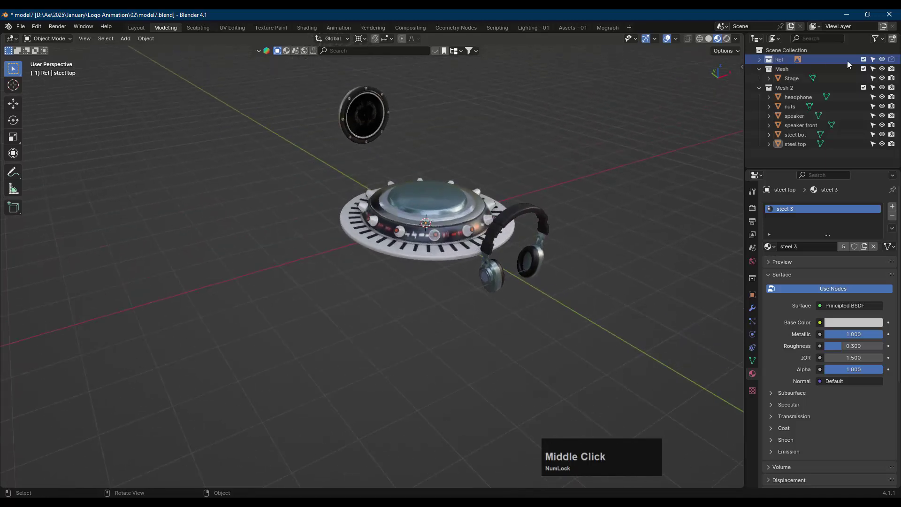
left_click(760, 60)
left_click(808, 69)
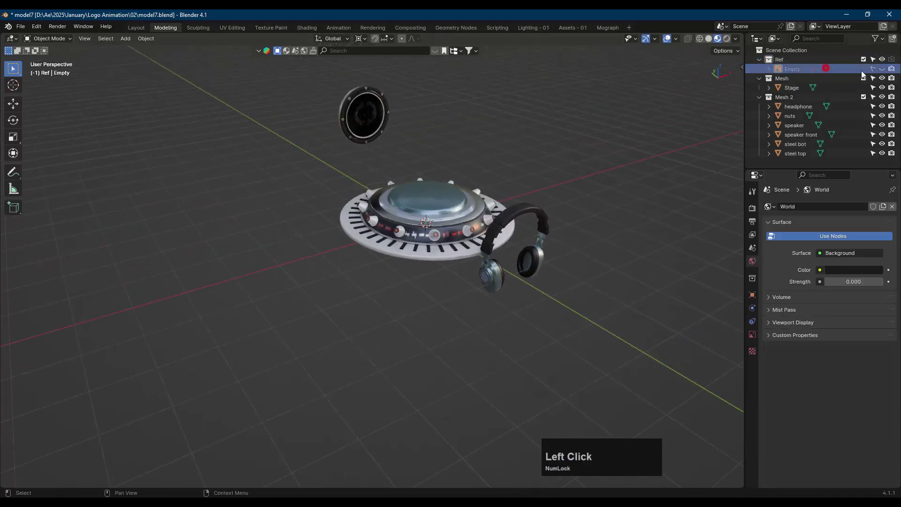
left_click(882, 69)
key("KP_1")
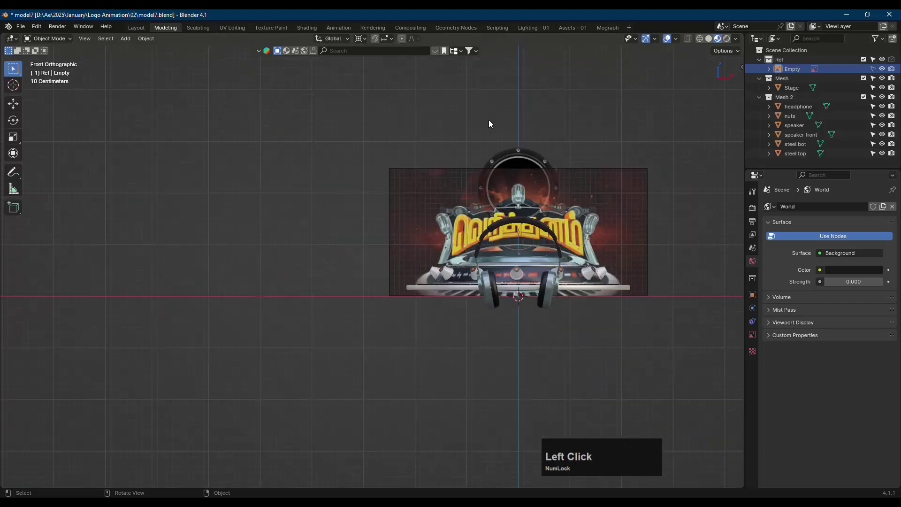
Select the headphone object in front of the reference image
middle_click(504, 188)
scroll(468, 179, "up", 2)
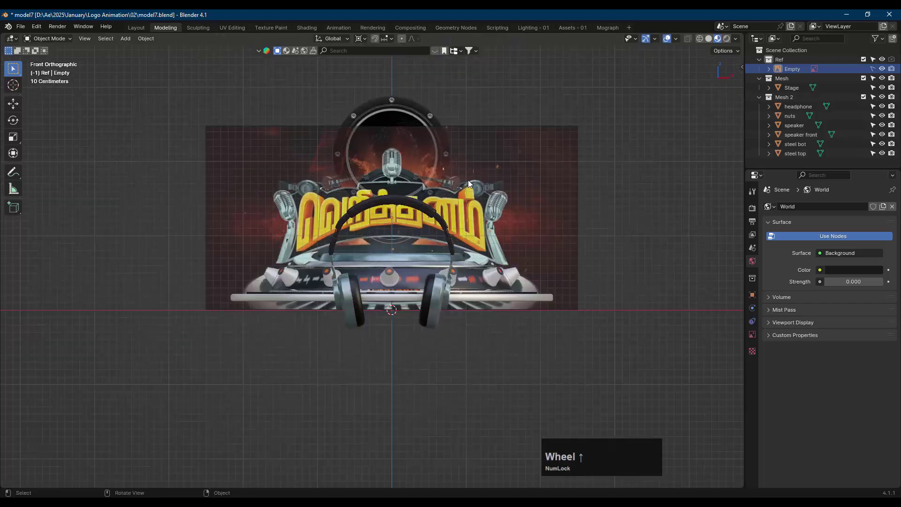
left_click(434, 204)
middle_click_drag(402, 212, 421, 210, "shift")
scroll(415, 244, "up", 3)
left_click(420, 210)
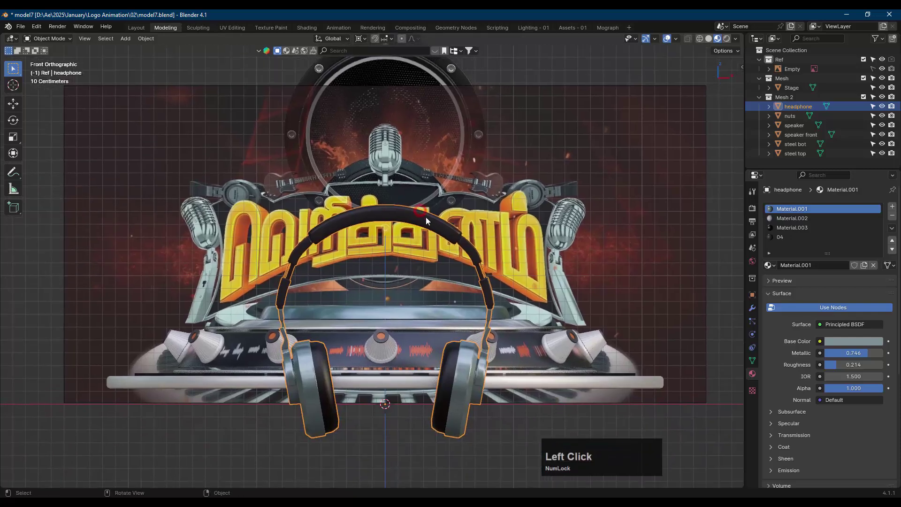
Try to scale the headphone object down to about 0.36 in Object Mode
key("s")
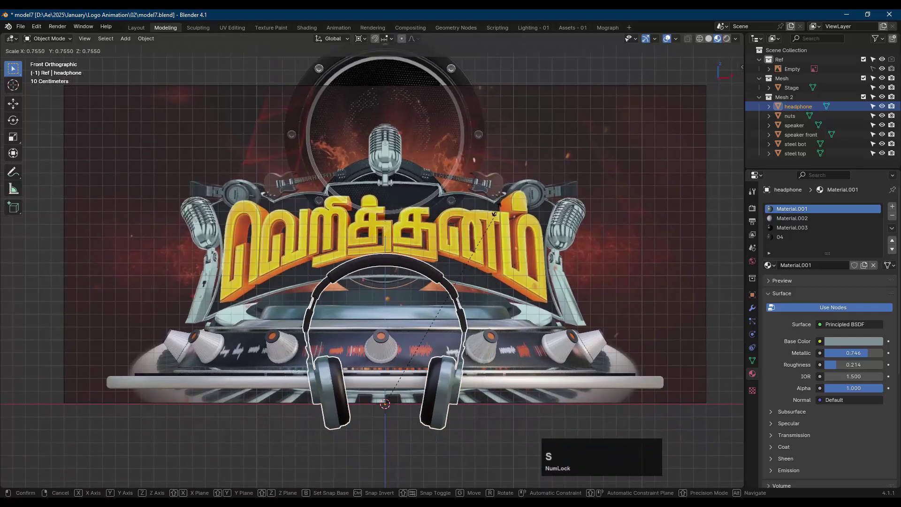
left_click(432, 311)
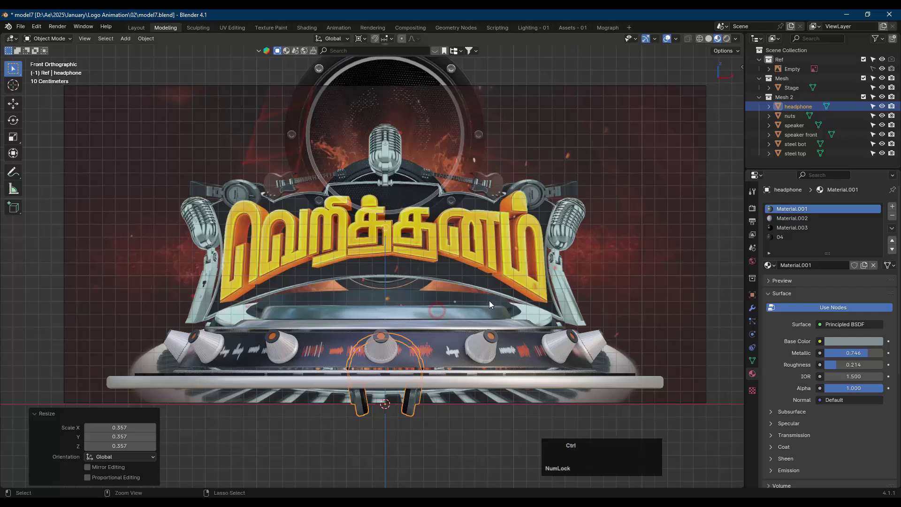
key("ctrl+z")
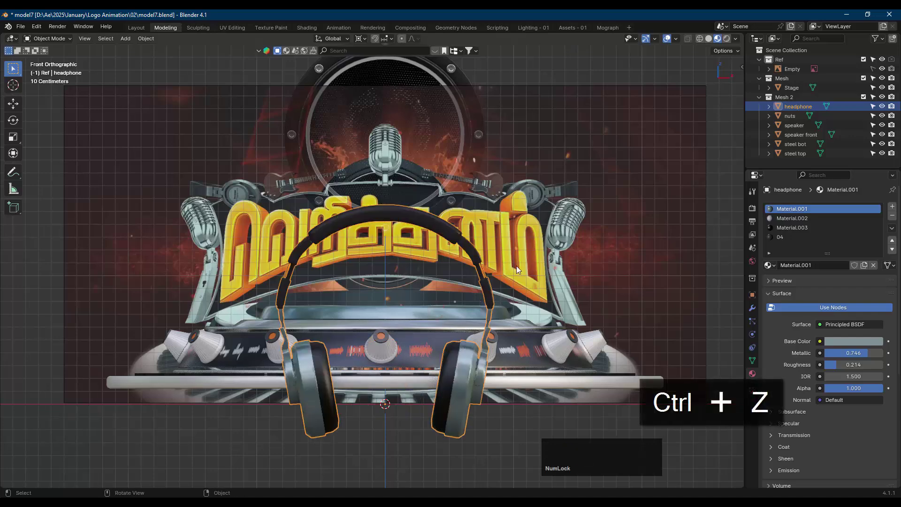
Scale the whole headphone mesh in Edit Mode to about 0.38 and raise it about 1.65 m along Z
key("Tab")
key("a")
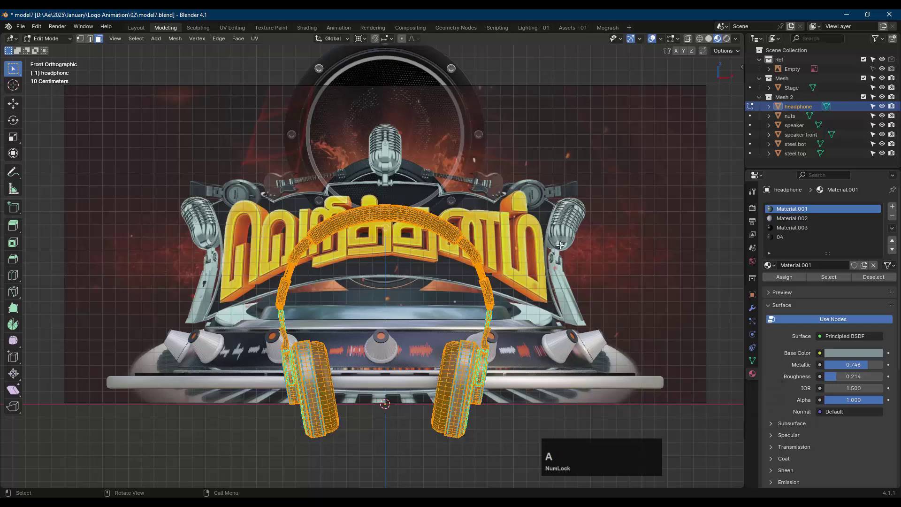
key("s")
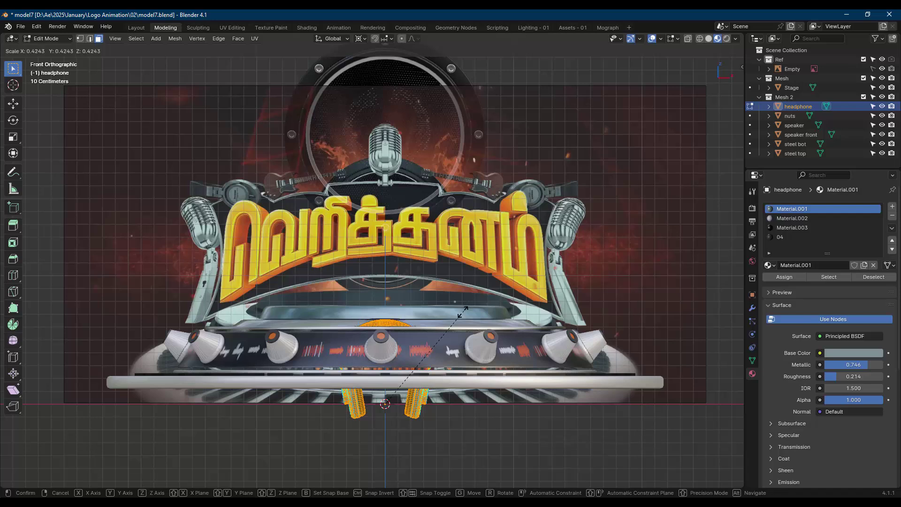
left_click(456, 321)
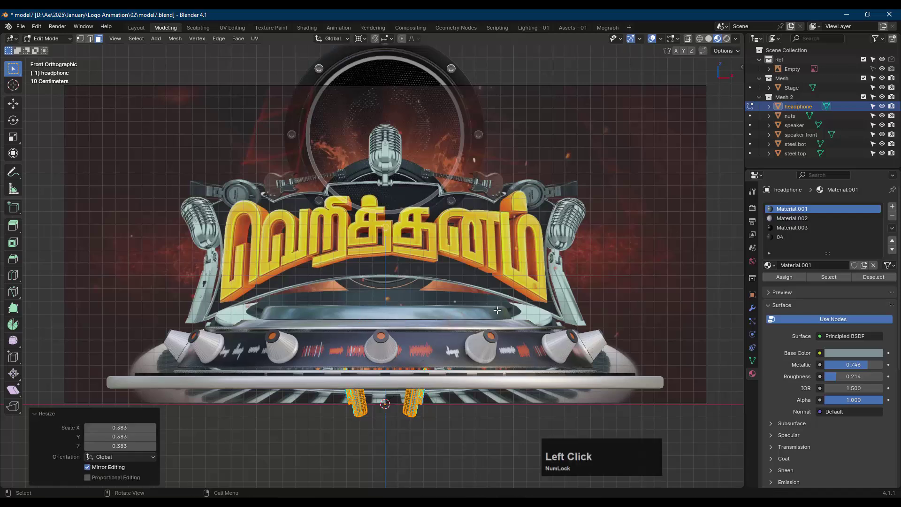
key("g")
key("z")
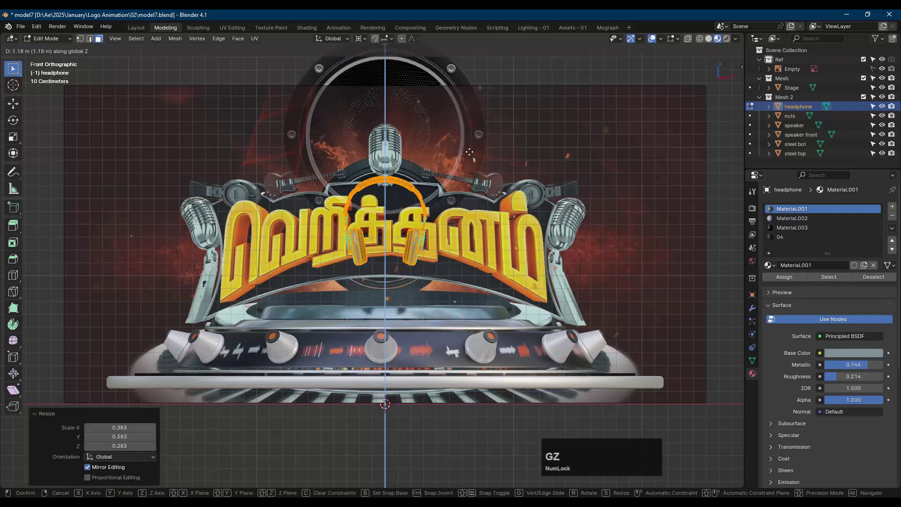
left_click(477, 99)
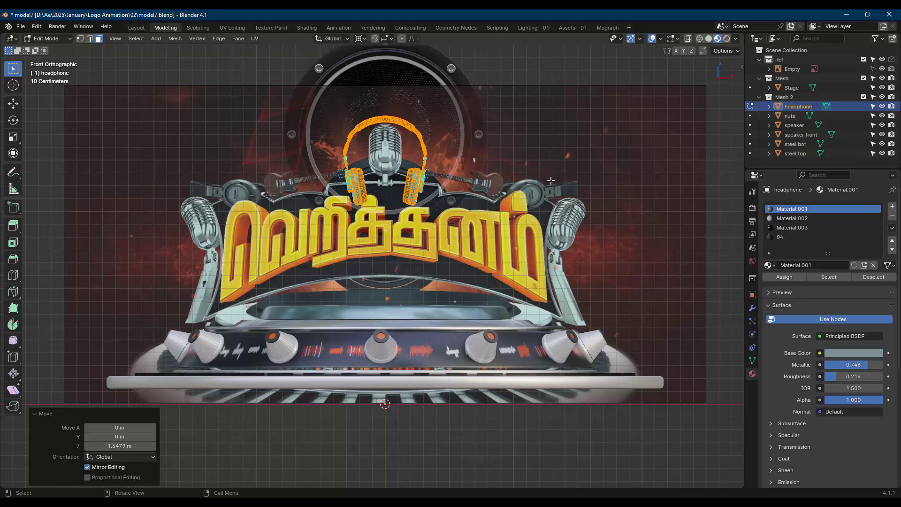
Try to rotate the headphone mesh 90° about Z around the 3D cursor
key("r")
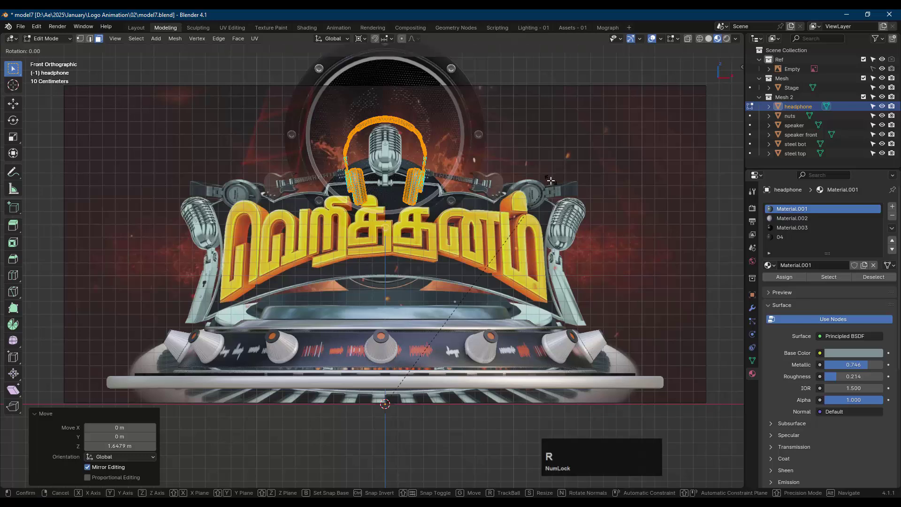
type("z90")
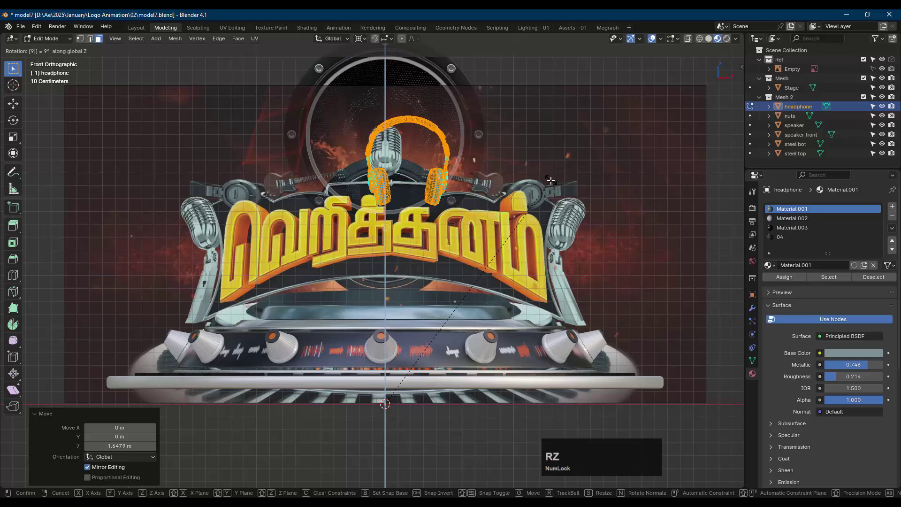
key("Return")
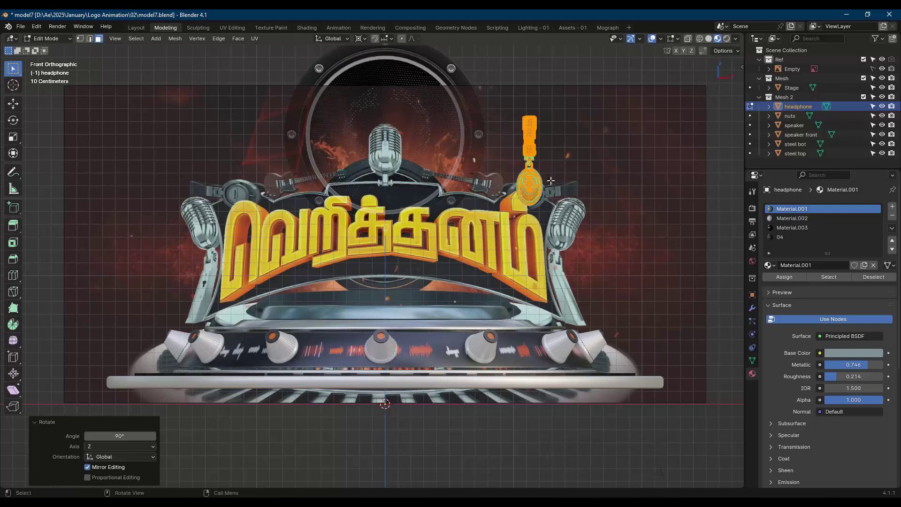
key("ctrl+z")
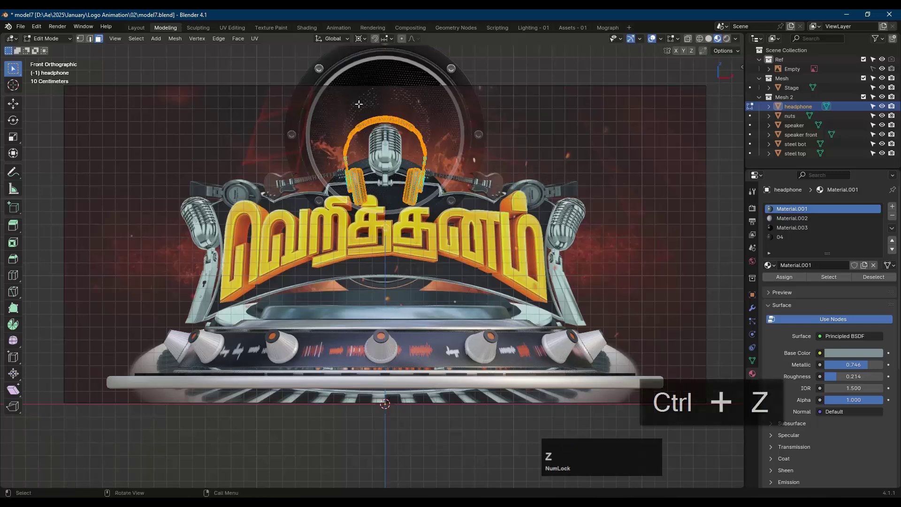
Set the transform pivot to Median Point and rotate the headphone mesh 90° about the global Z axis
left_click(360, 38)
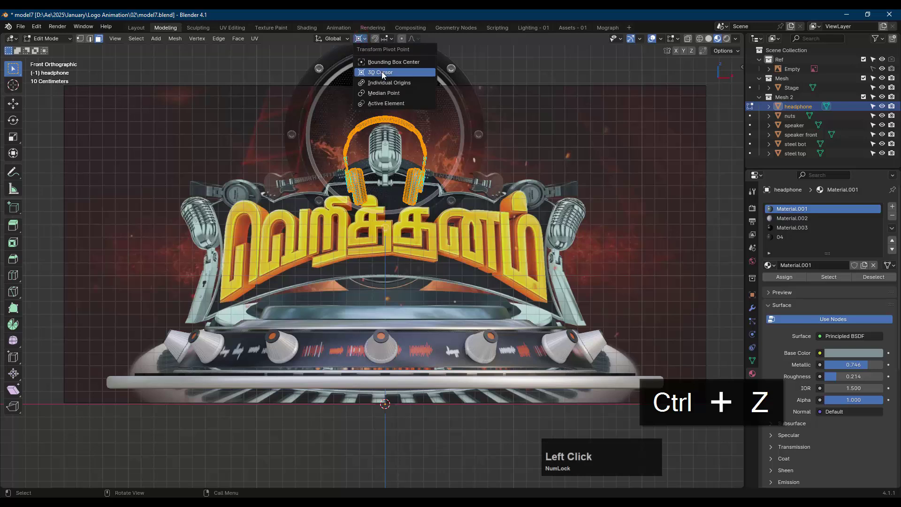
left_click(387, 92)
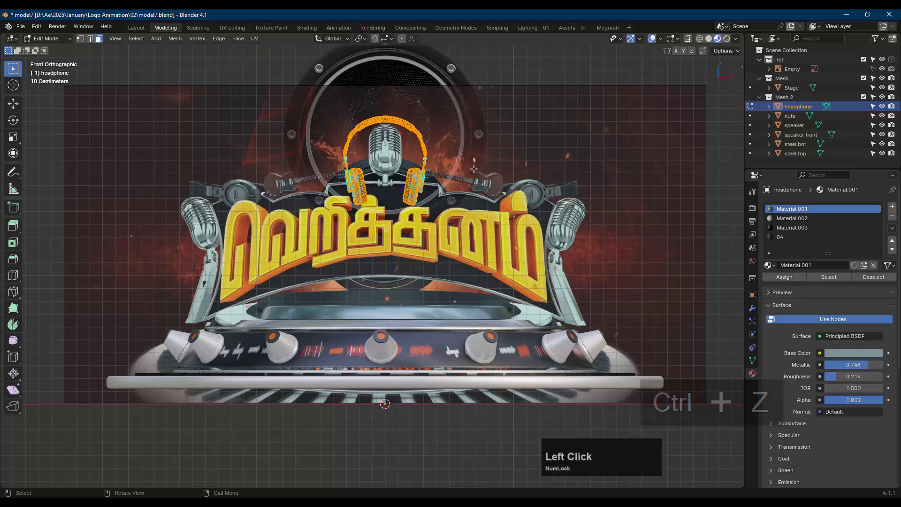
key("r")
key("z")
key("9")
key("0")
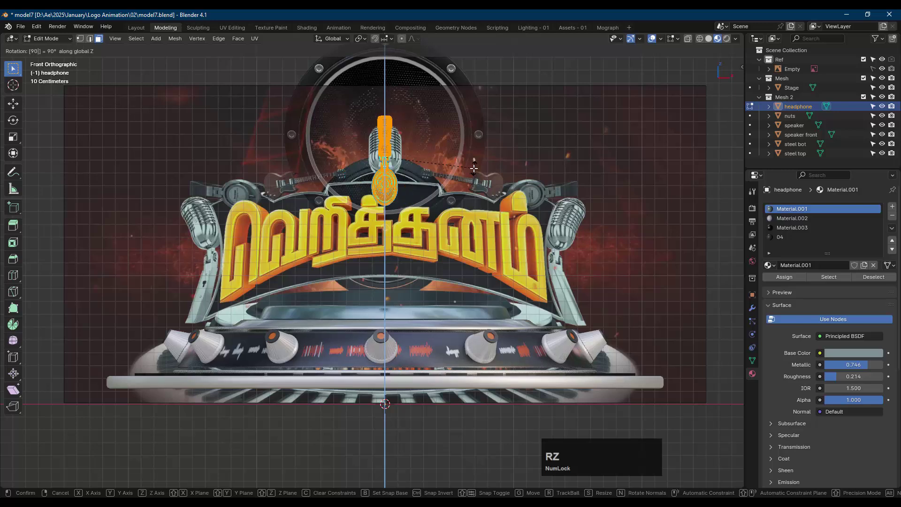
key("Return")
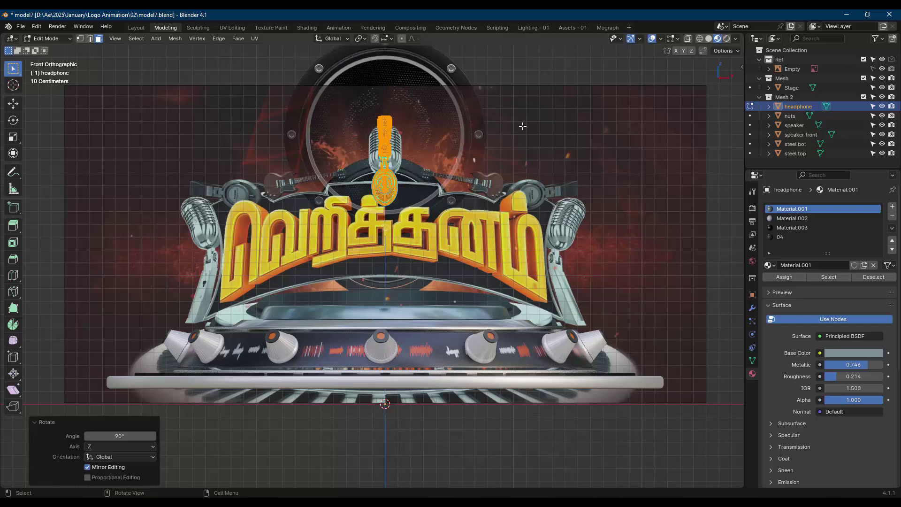
Rotate the headphone mesh -90° about the global Y axis so it lies sideways
key("r")
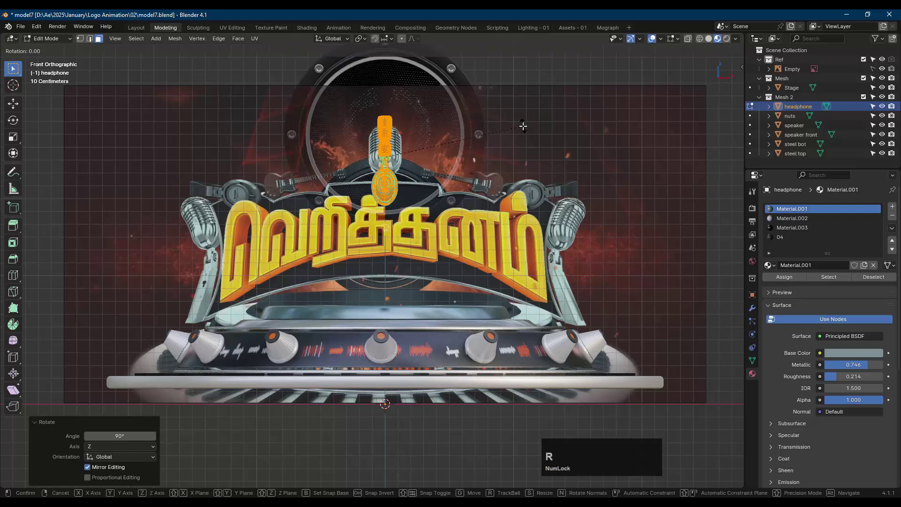
key("y")
key("9")
key("0")
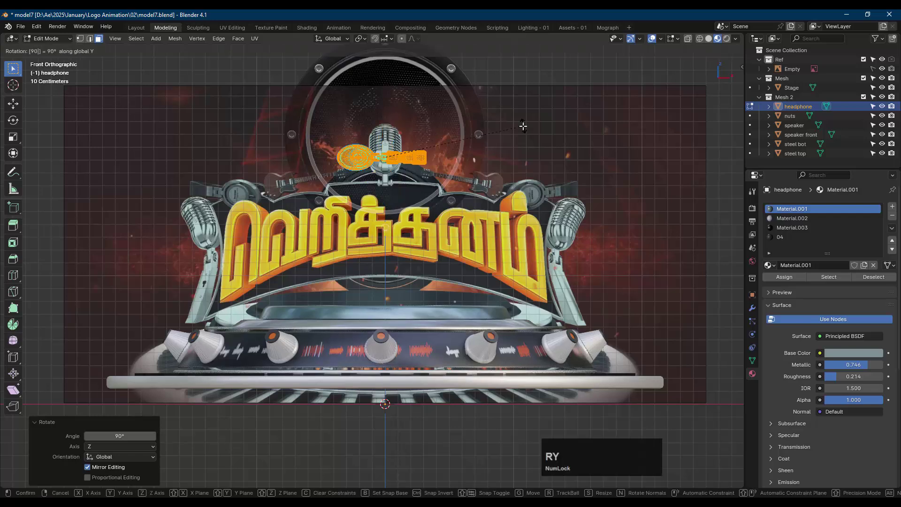
key("minus")
key("minus")
key("minus")
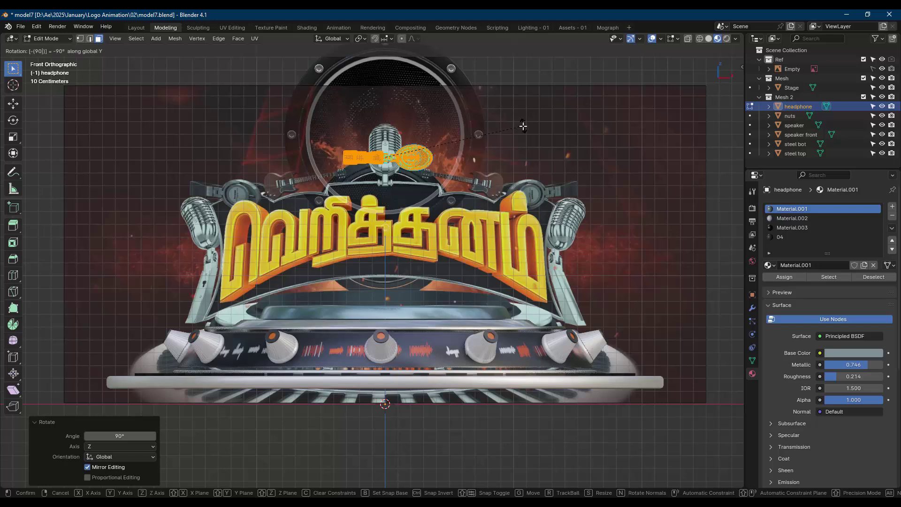
left_click(523, 127)
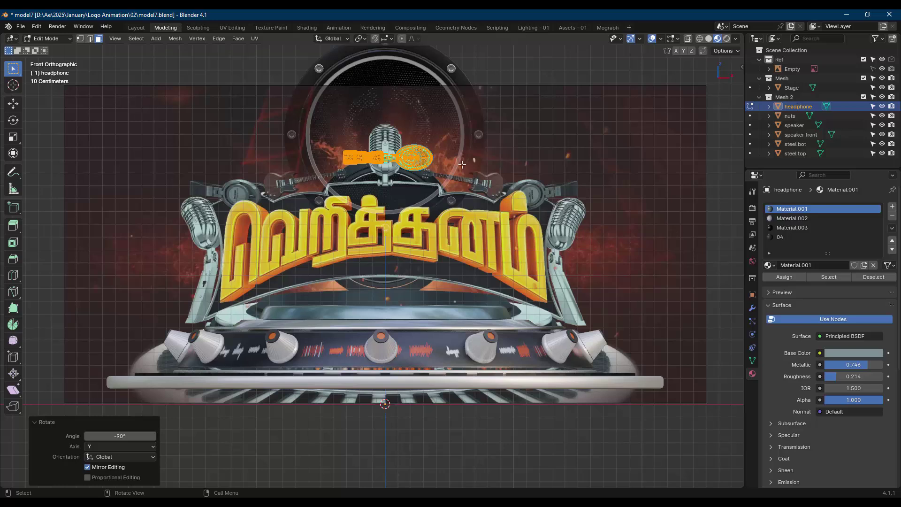
Place the headphone mesh over the reference image's left headphone and tilt it about 8.8° in the front view
key("g")
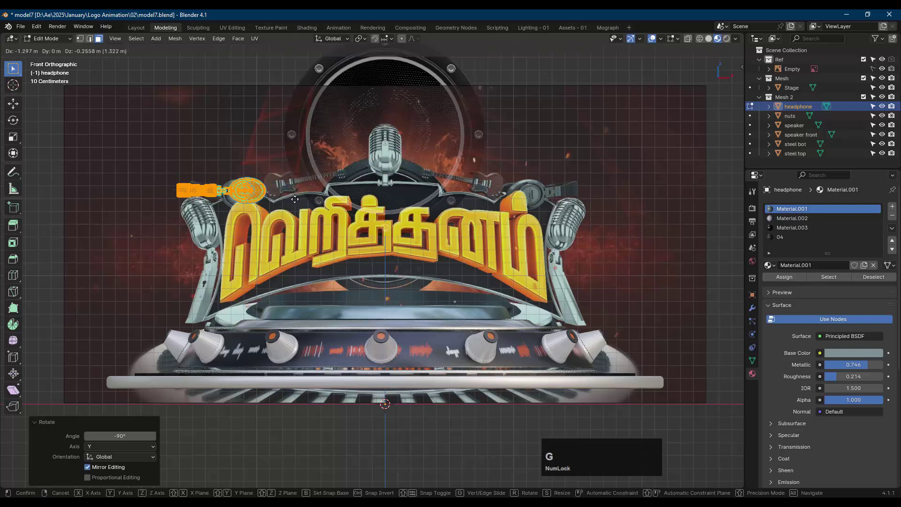
left_click(294, 200)
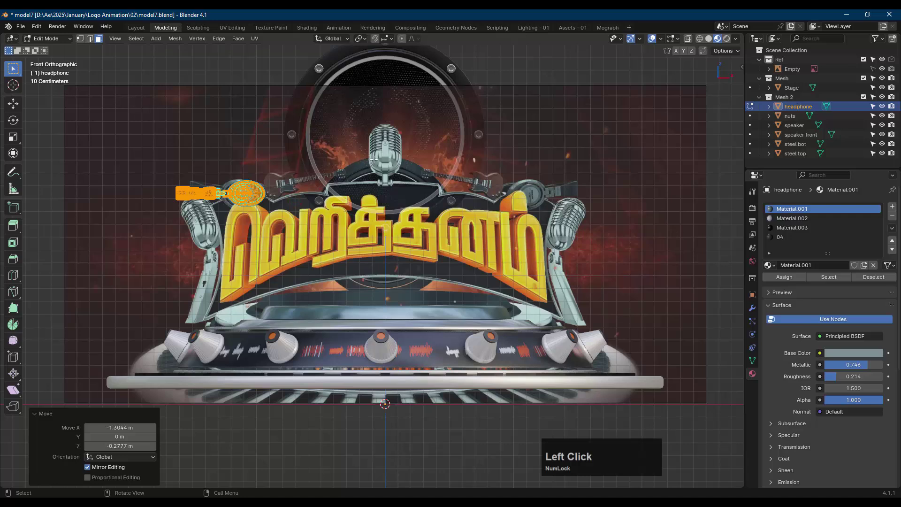
key("r")
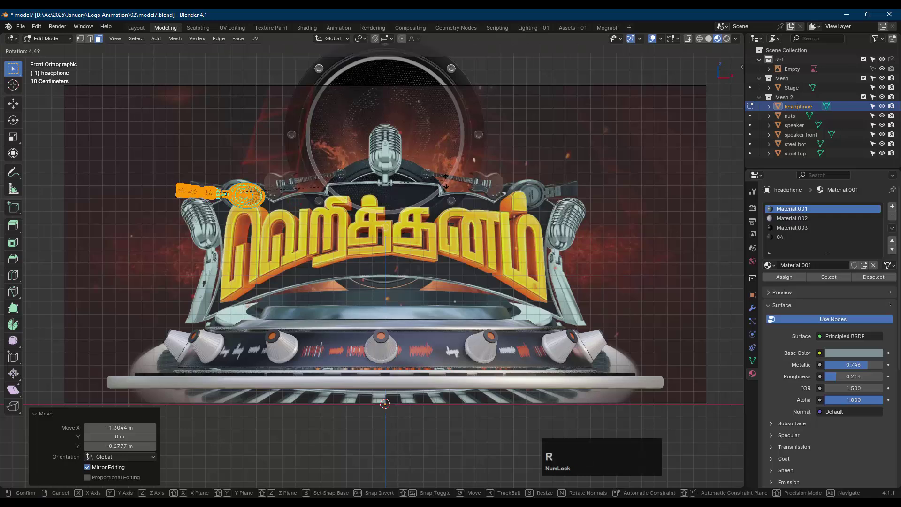
left_click(433, 196)
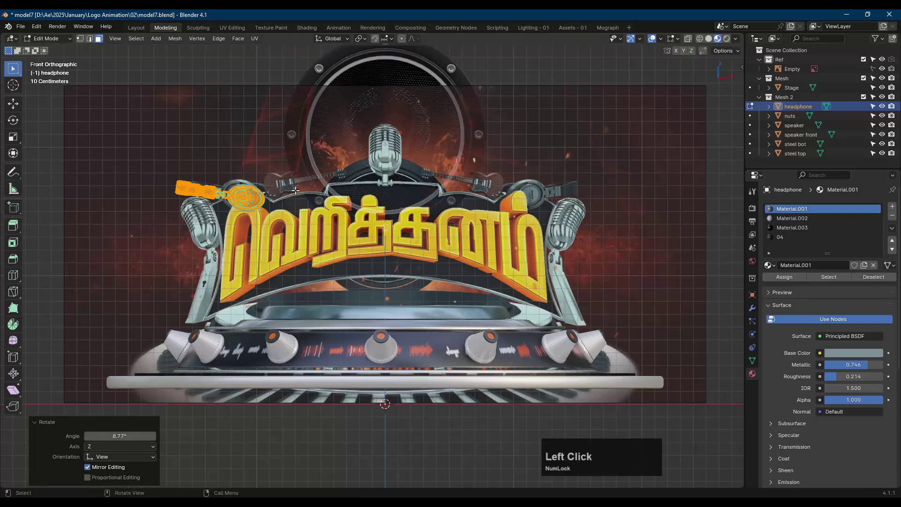
Move the headphone mesh about 3.24 m along Y in the top view, back toward the reference image plane
middle_click_drag(308, 186, 377, 216)
scroll(423, 266, "down", 2)
key("KP_5")
key("KP_7")
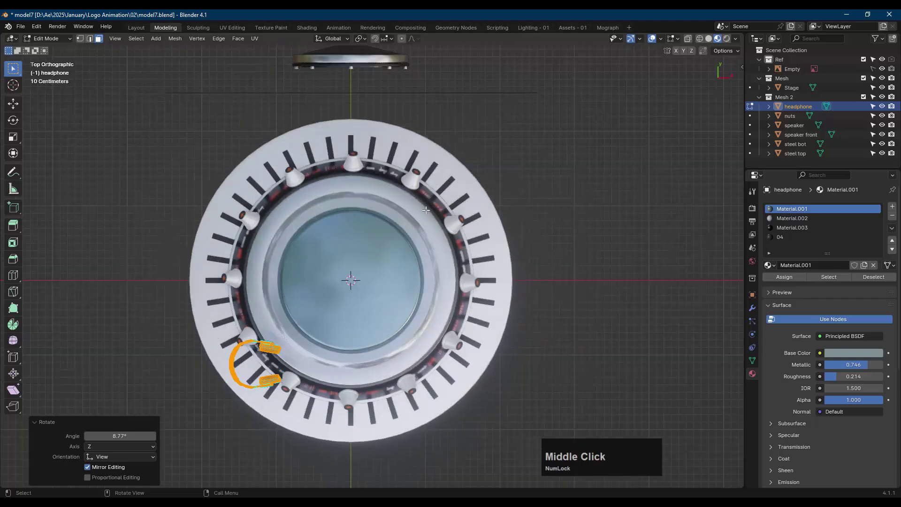
scroll(426, 210, "down", 3)
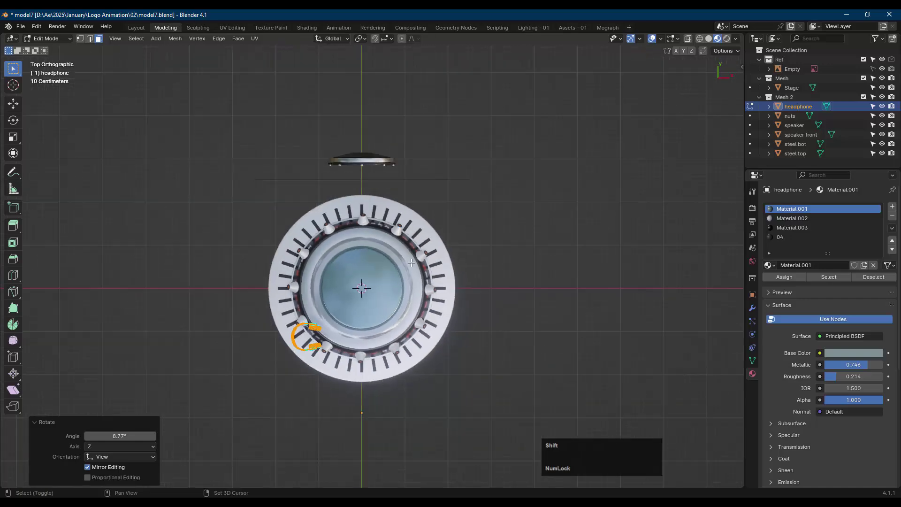
middle_click_drag(406, 256, 421, 309, "shift")
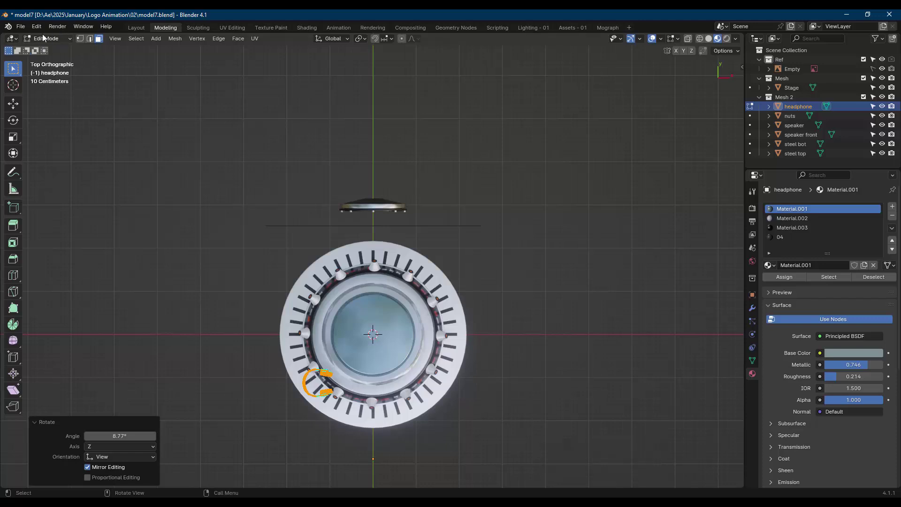
key("g")
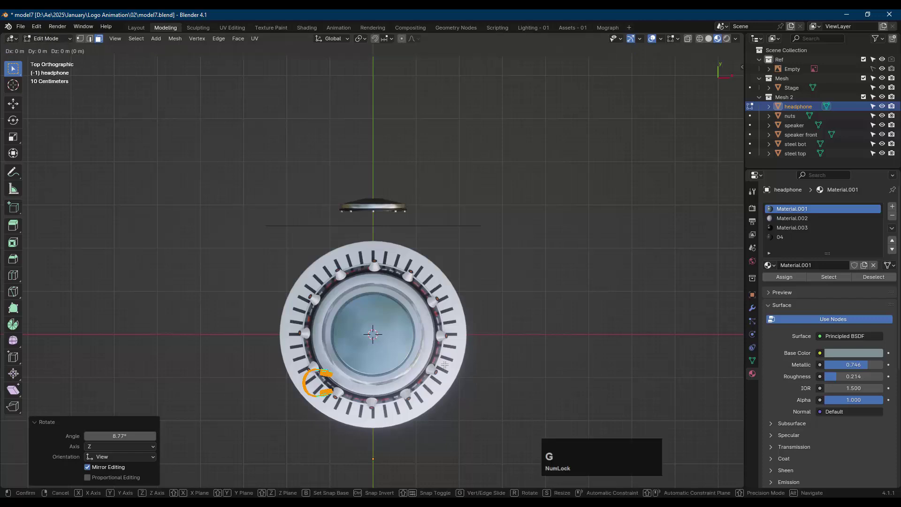
key("y")
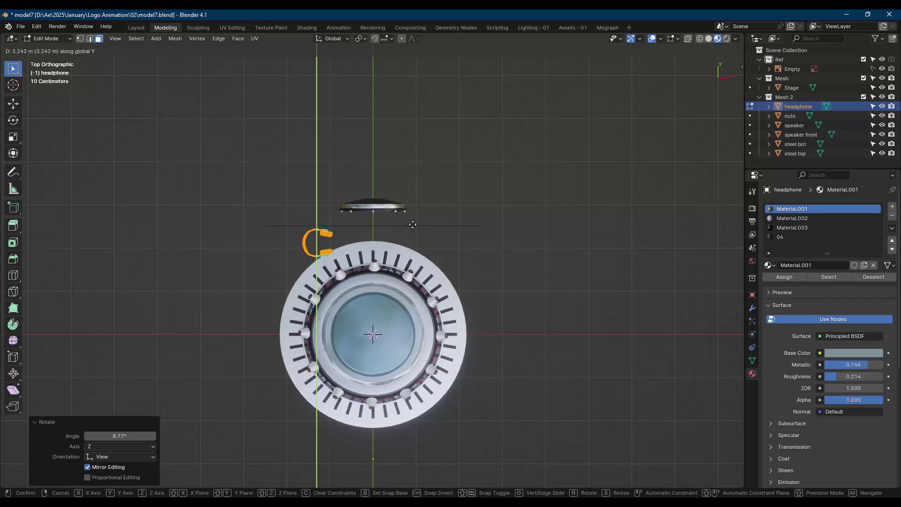
left_click(412, 224)
Select the Empty reference image in the Ref collection
middle_click_drag(413, 224, 428, 197)
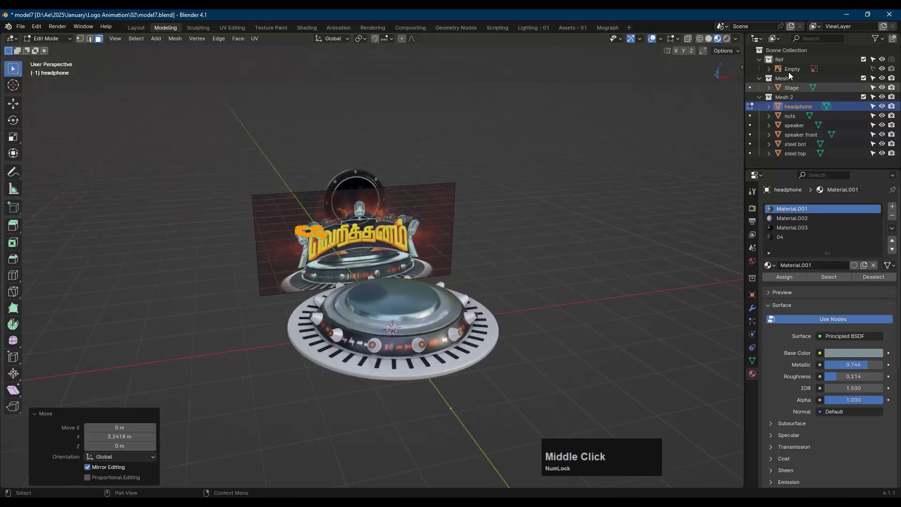
left_click(840, 68)
middle_click_drag(466, 141, 487, 188)
Try to move the Empty reference image back along the Y axis
key("g")
key("y")
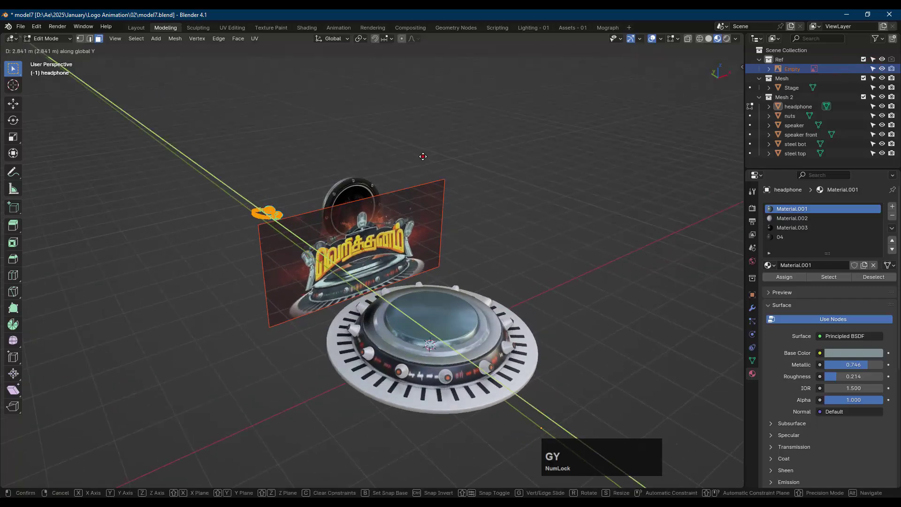
left_click(421, 153)
key("ctrl+z")
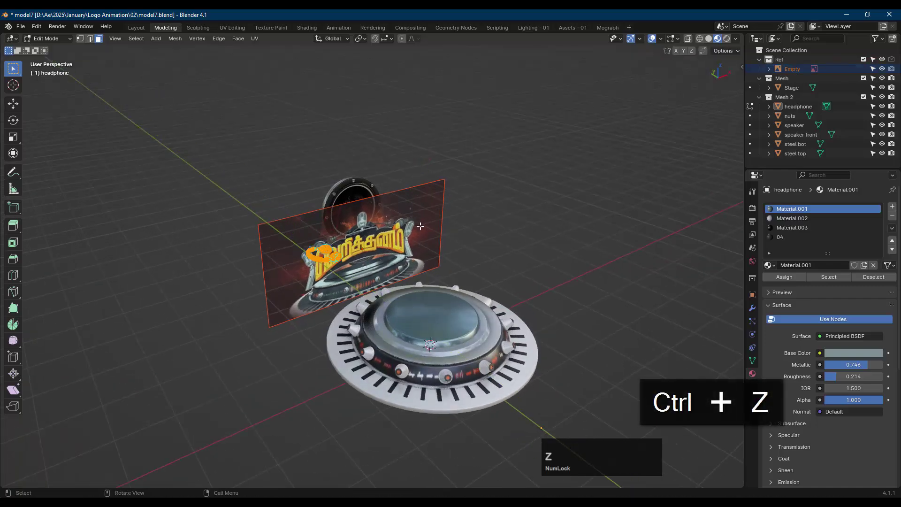
Leave mesh editing and move the Empty reference image about 5 m back along the Y axis, behind the speaker
key("Tab")
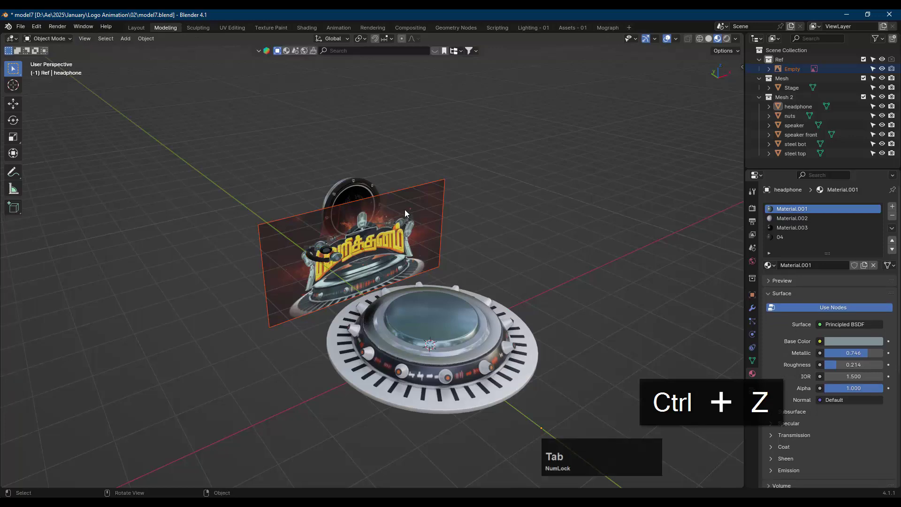
left_click(410, 206)
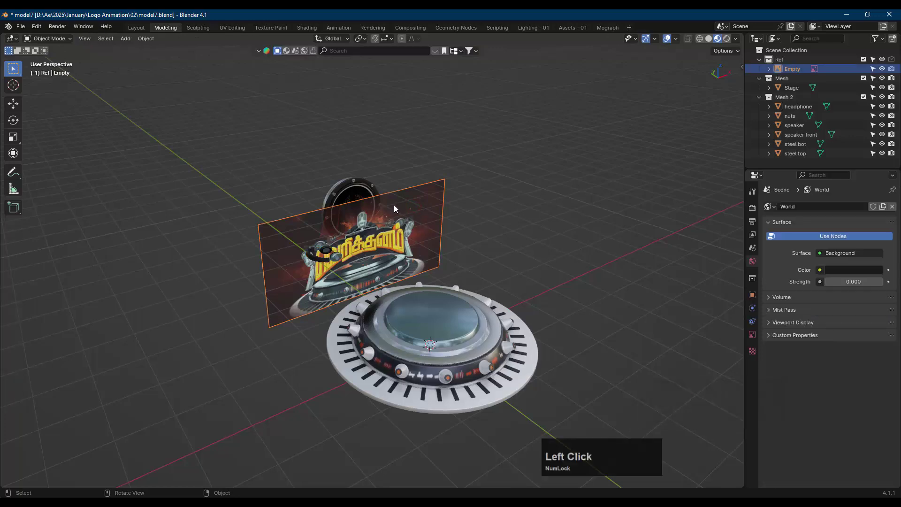
key("g")
key("y")
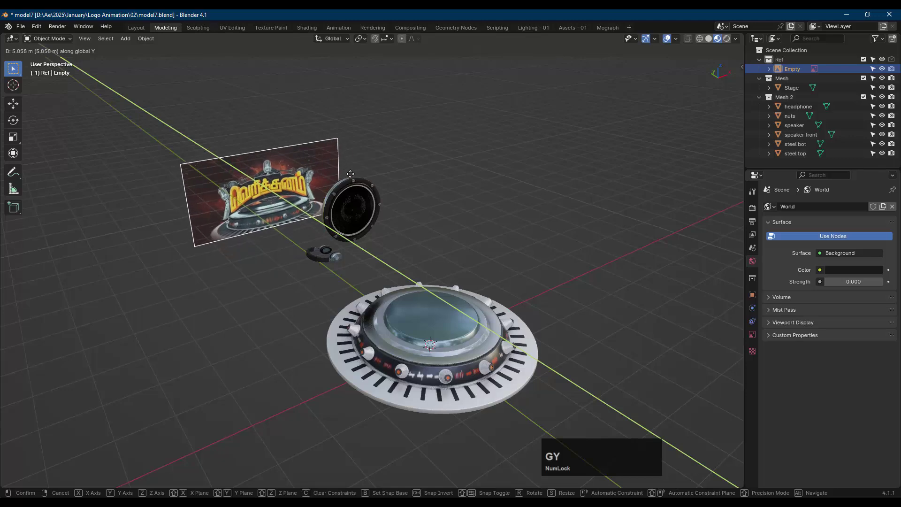
left_click(352, 177)
Add a Mirror modifier on the X axis to the headphone object
left_click(335, 256)
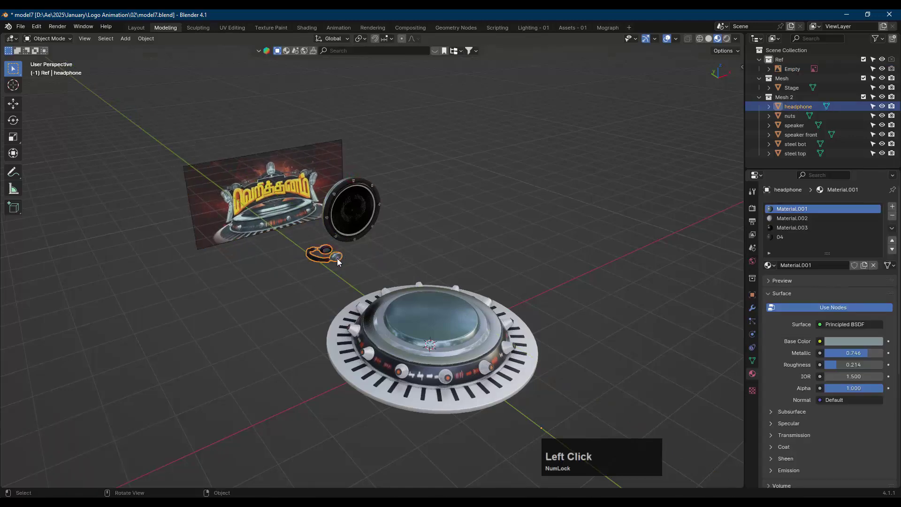
left_click(753, 308)
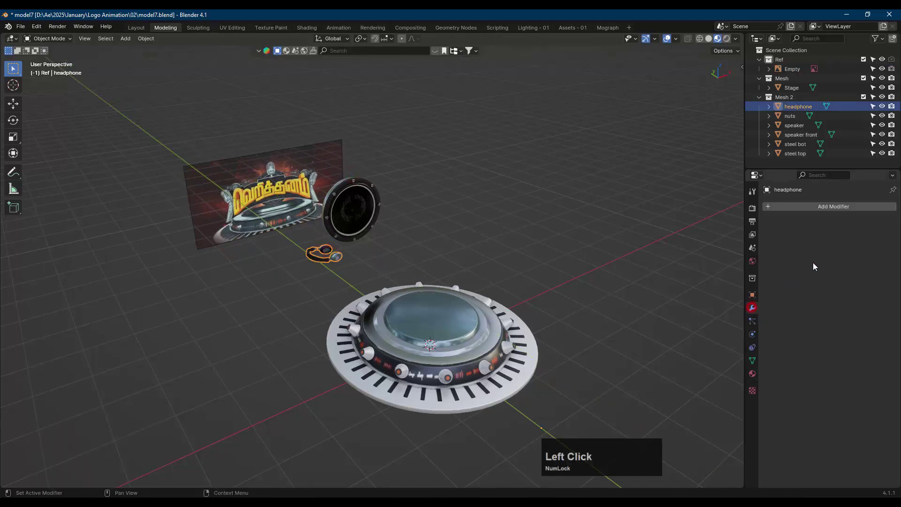
left_click(826, 208)
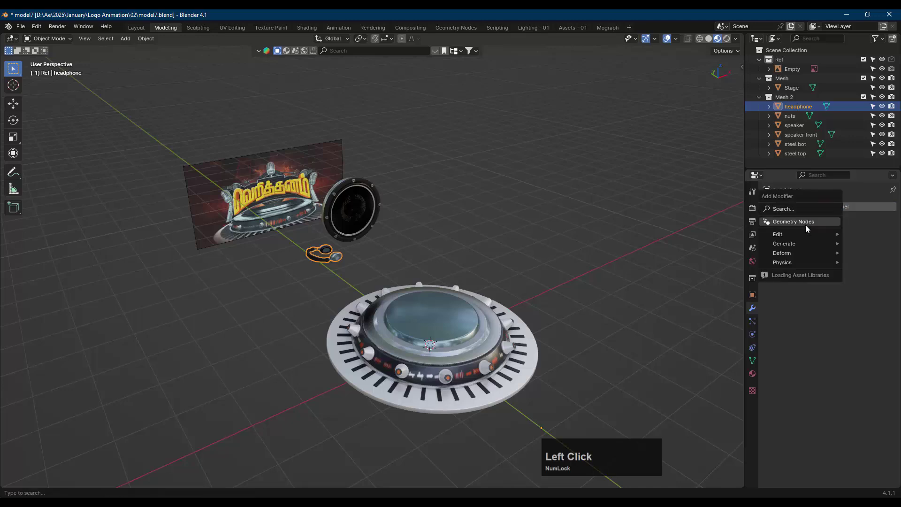
mouse_move(805, 236)
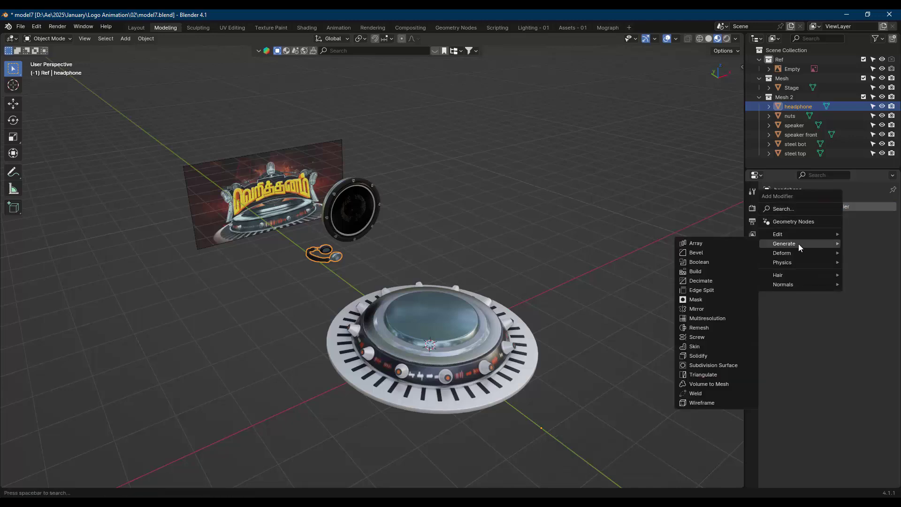
left_click(714, 308)
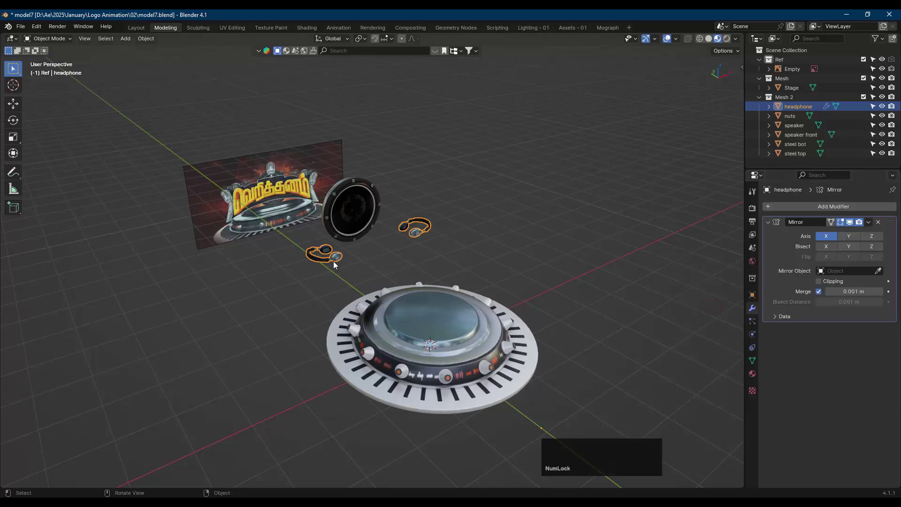
Examine the mirrored headphones in wireframe and material display from several angles, and compare them with the reference image in front view
middle_click_drag(514, 281, 464, 237)
scroll(446, 262, "up", 2)
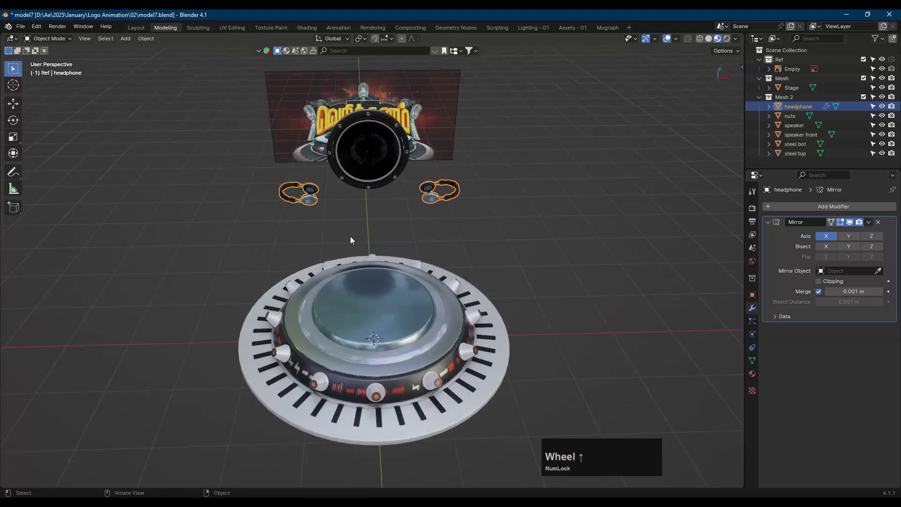
mouse_move(350, 241)
middle_mouse_down()
mouse_move(423, 230)
mouse_move(354, 232)
middle_mouse_up()
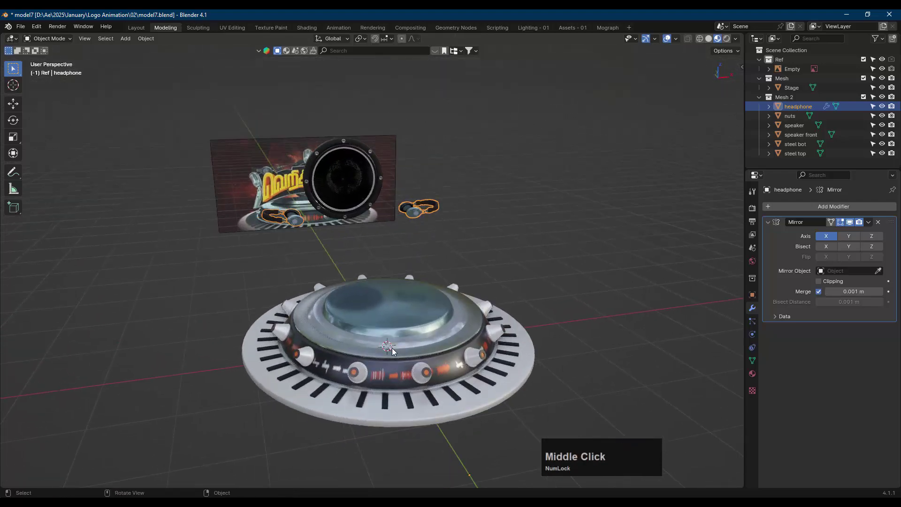
key("z")
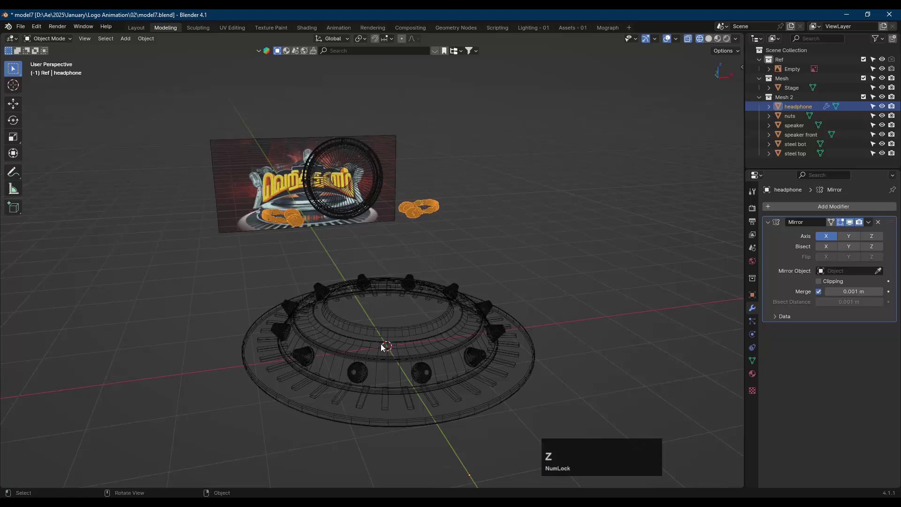
middle_click_drag(383, 347, 387, 345)
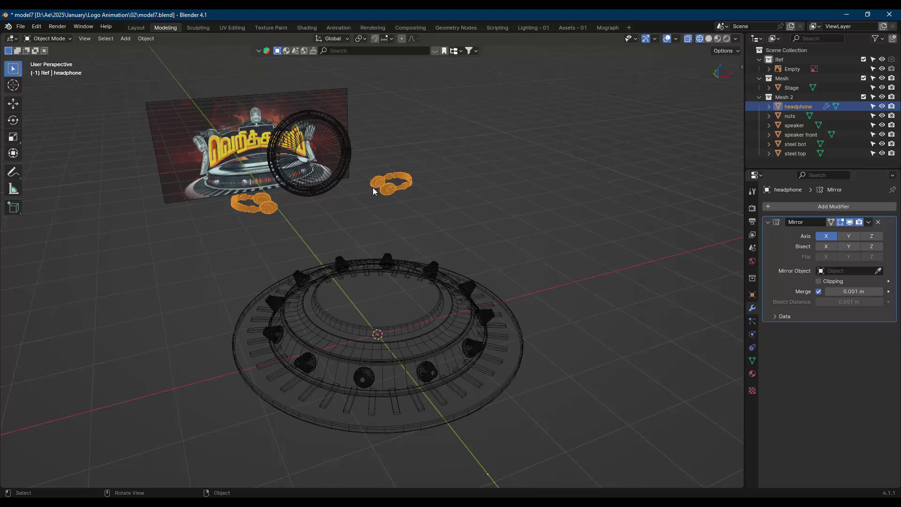
key("z")
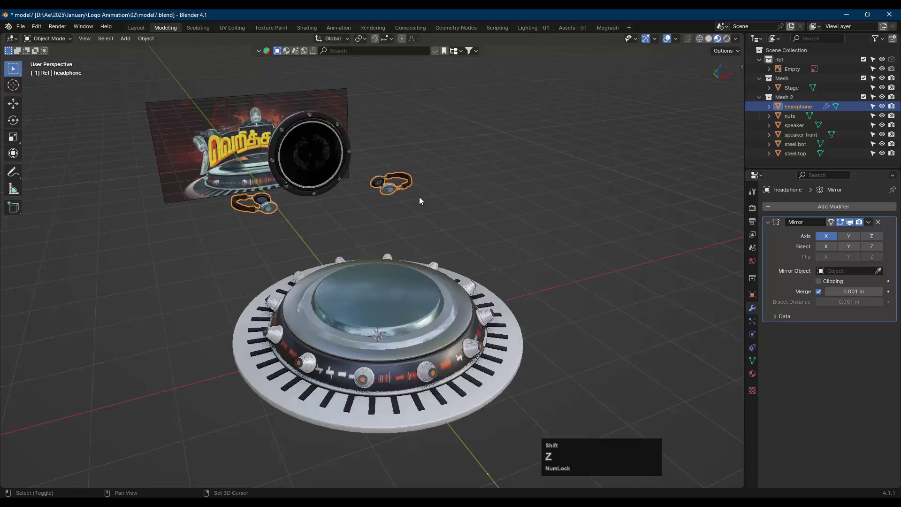
key("alt+a")
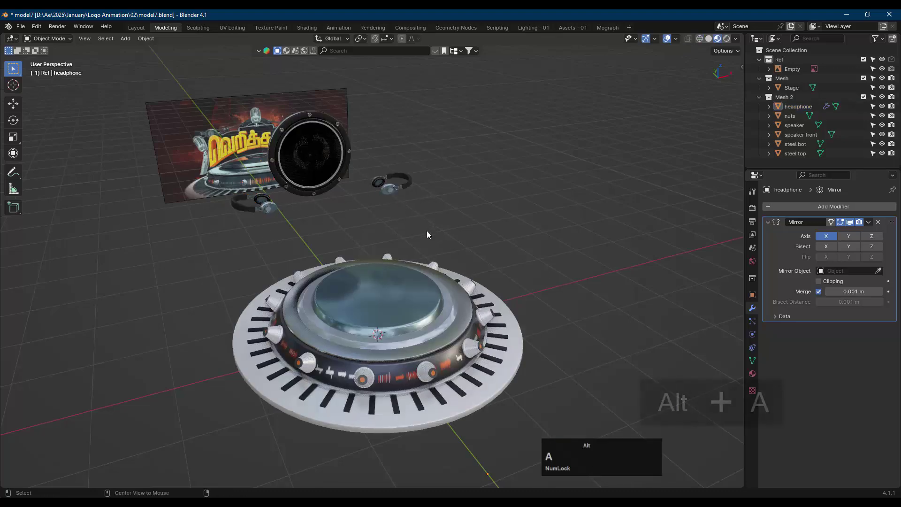
middle_click_drag(427, 230, 503, 242)
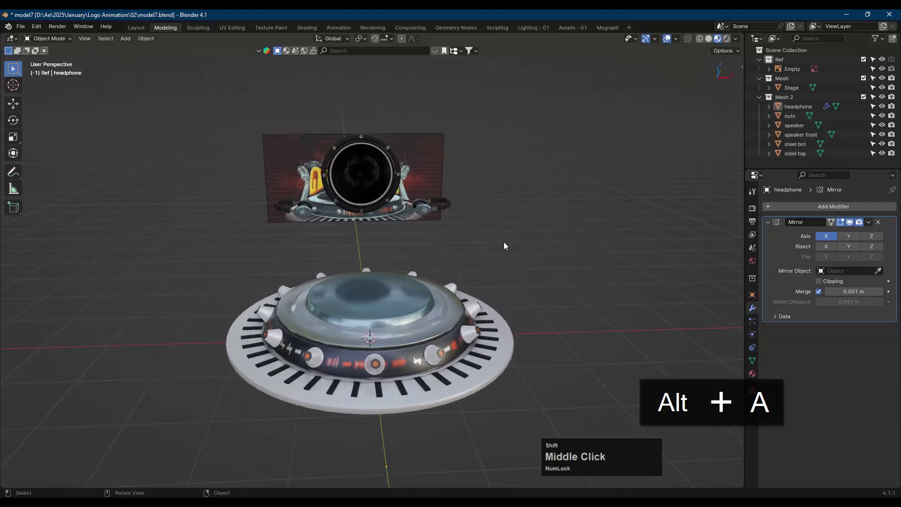
key("KP_1")
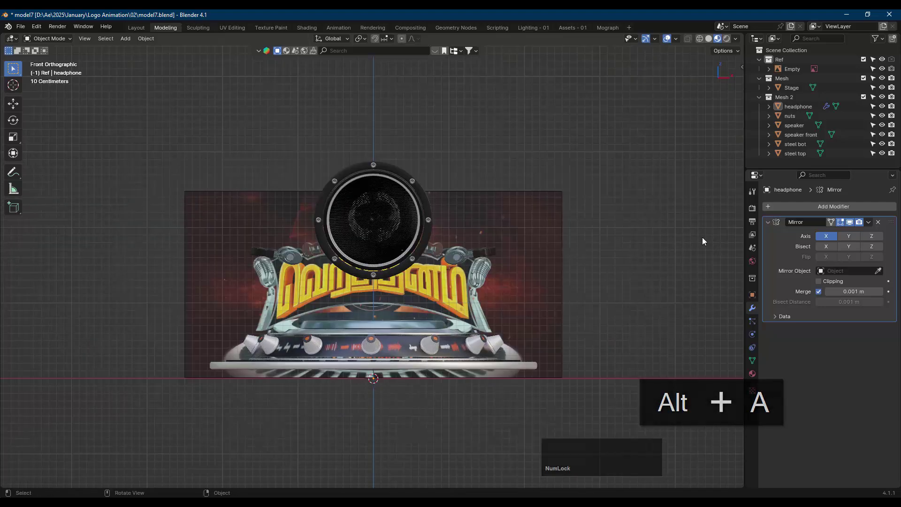
scroll(452, 283, "up", 3)
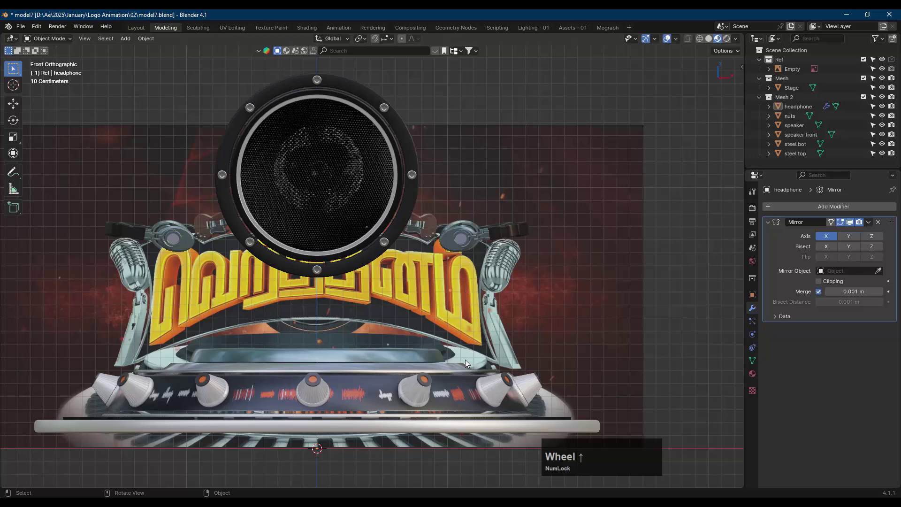
Switch to the models verithanam - 02.blend window, check the guitar's transform values and copy the guitar object
left_click(557, 470)
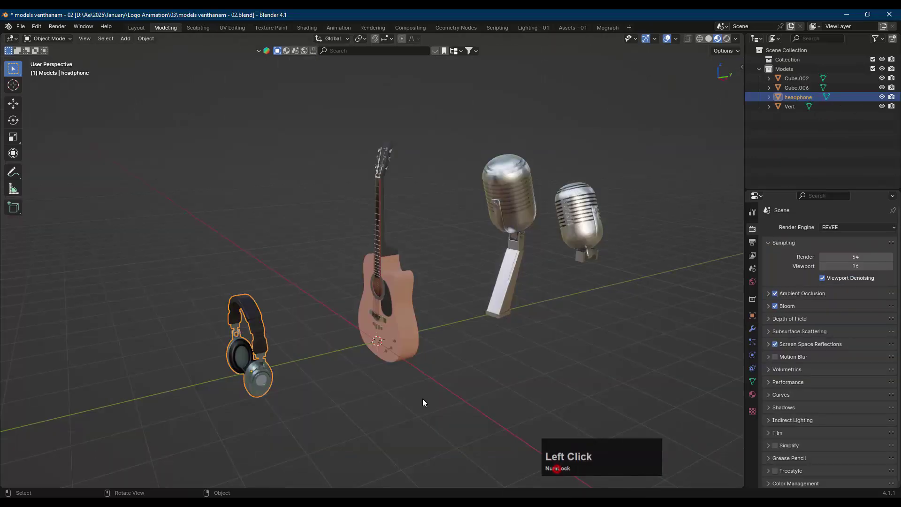
left_click(396, 264)
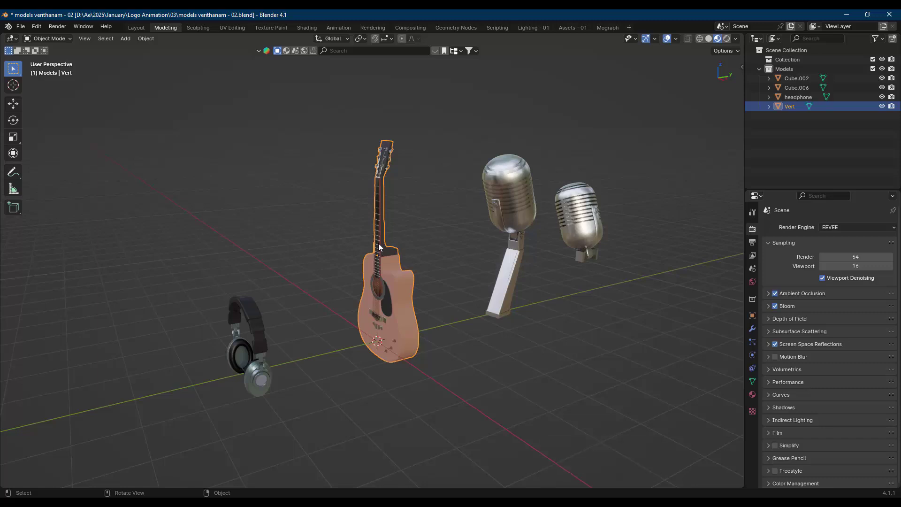
key("ctrl+c")
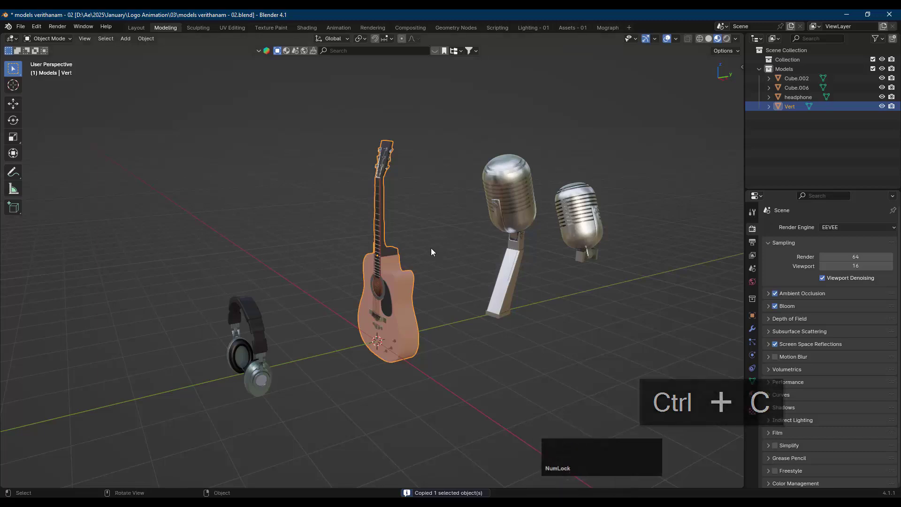
key("n")
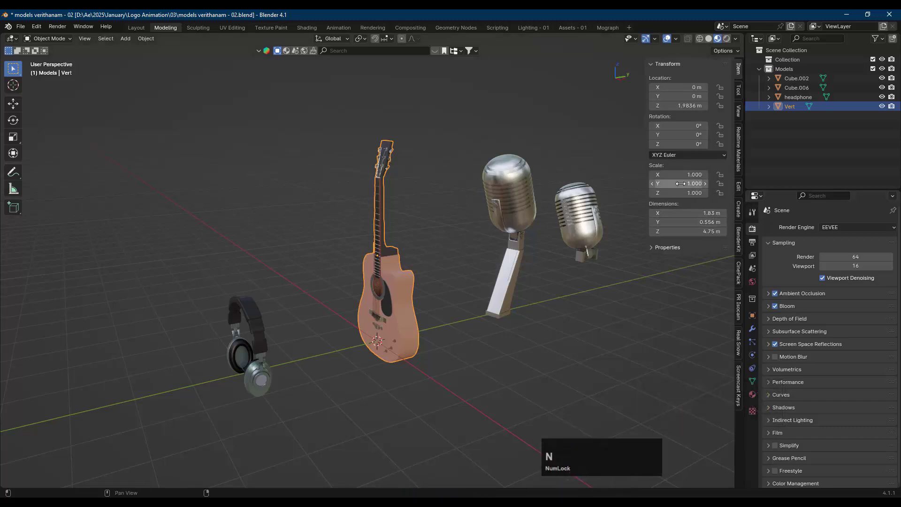
key("n")
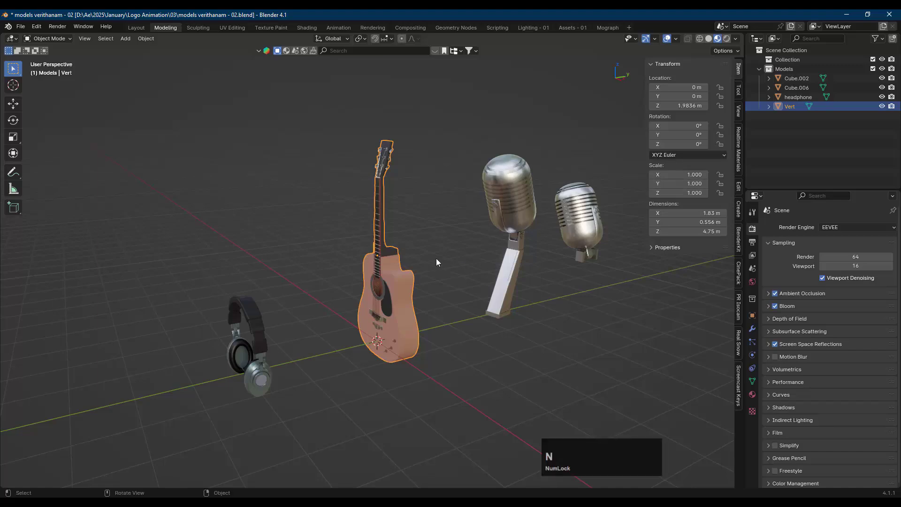
key("ctrl+c")
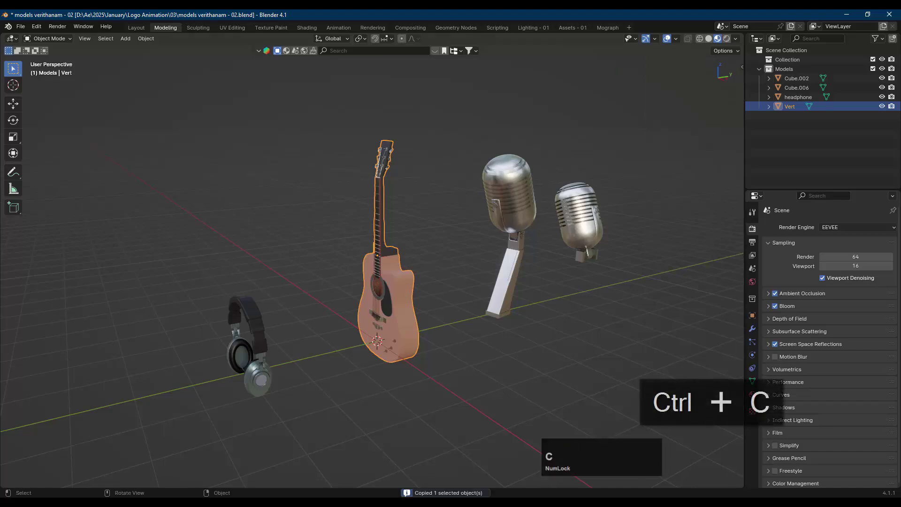
Return to the model7.blend window and paste the copied guitar into the scene
left_click(606, 504)
left_click(657, 474)
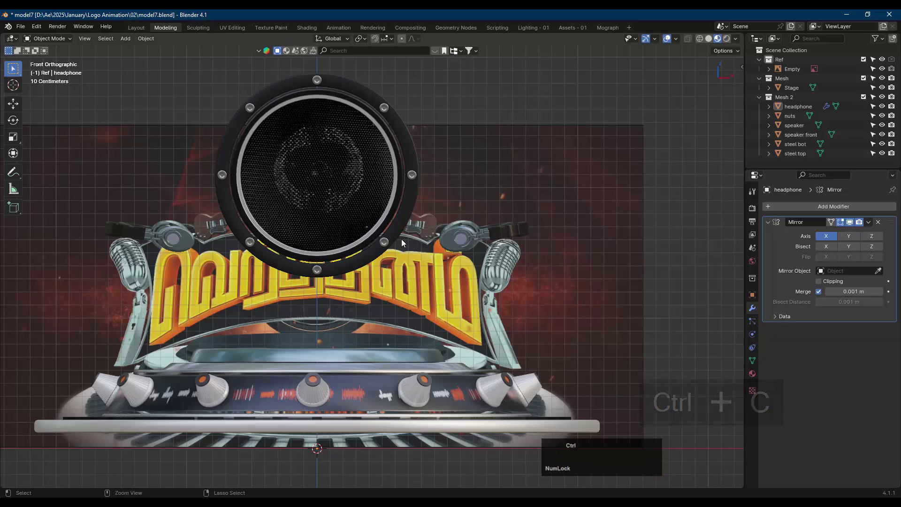
key("ctrl+v")
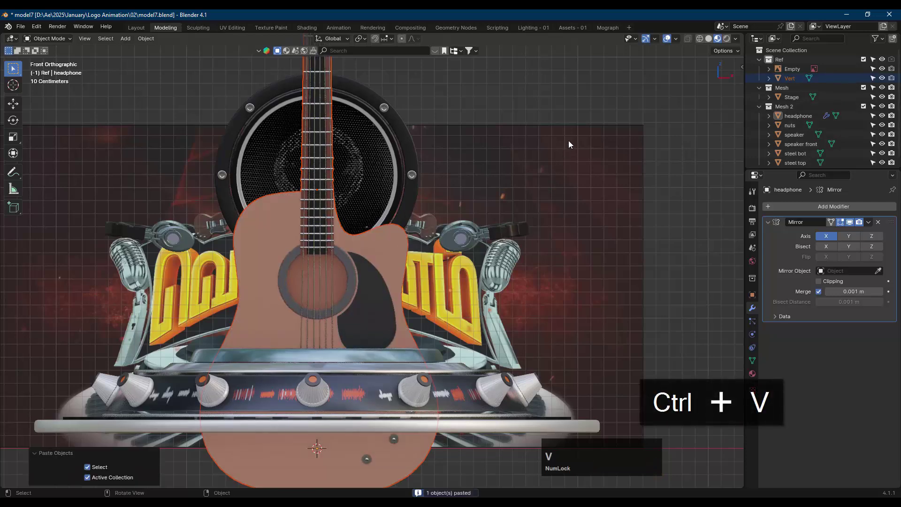
key("Tab")
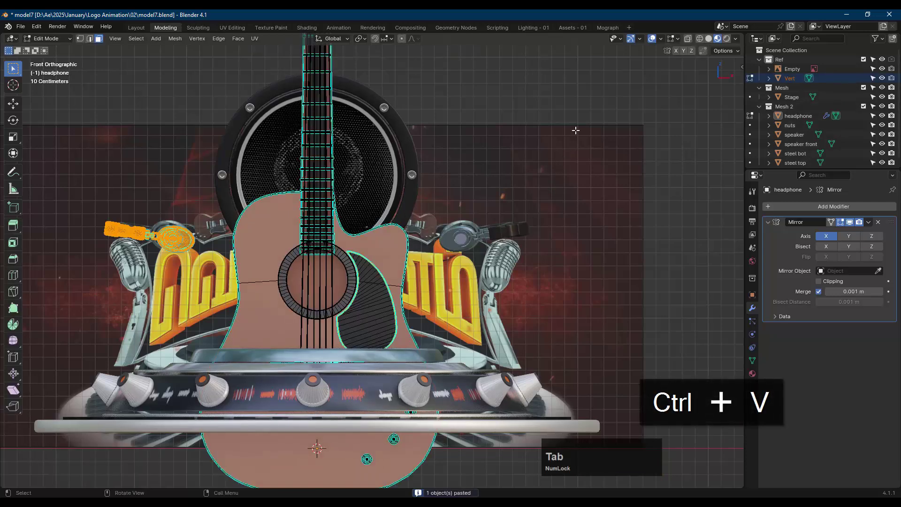
key("Tab")
key("Tab")
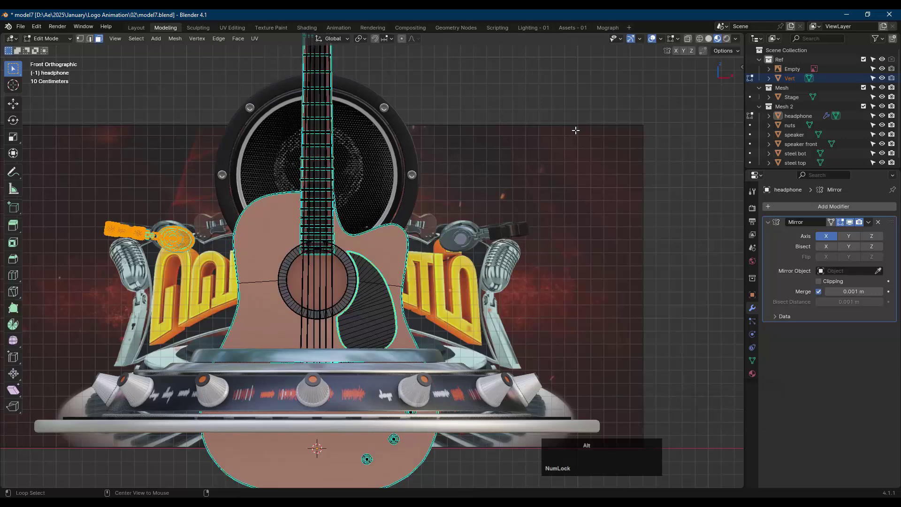
key("alt+a")
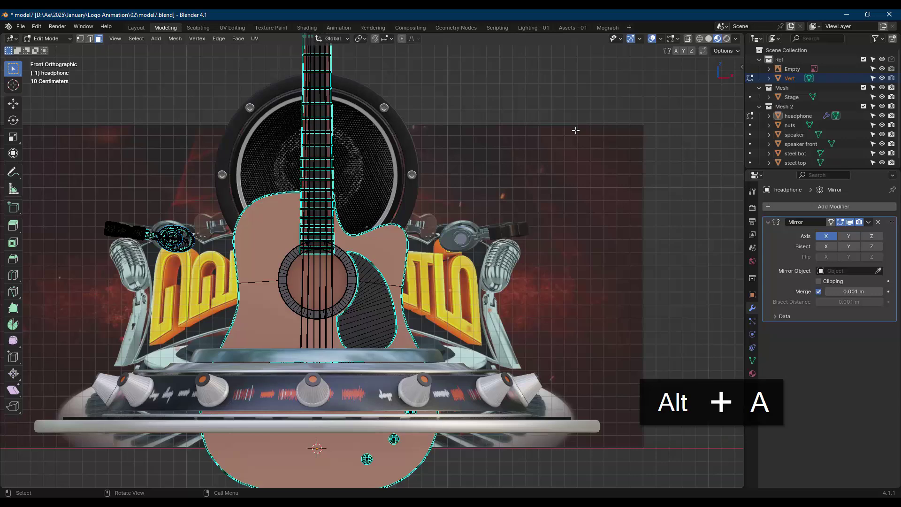
key("Tab")
left_click(519, 140)
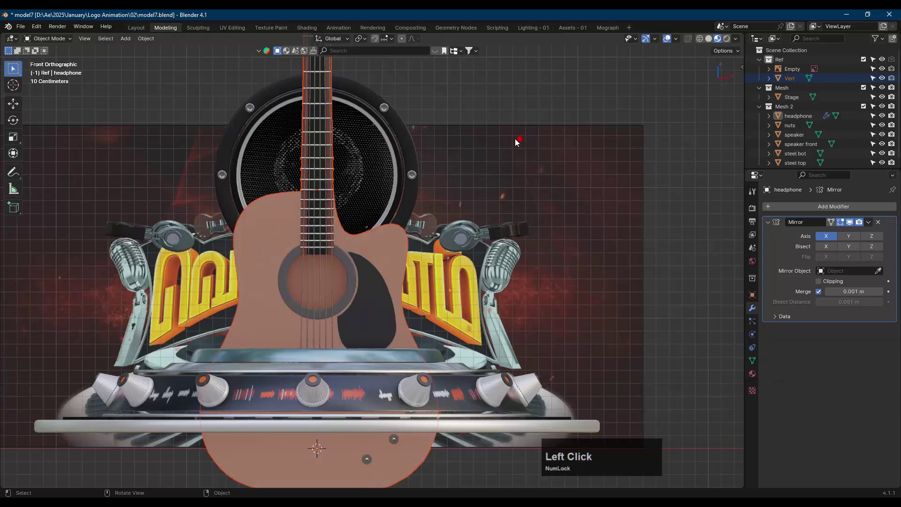
Make the Empty reference image in the Ref collection unselectable in the viewport
left_click(368, 238)
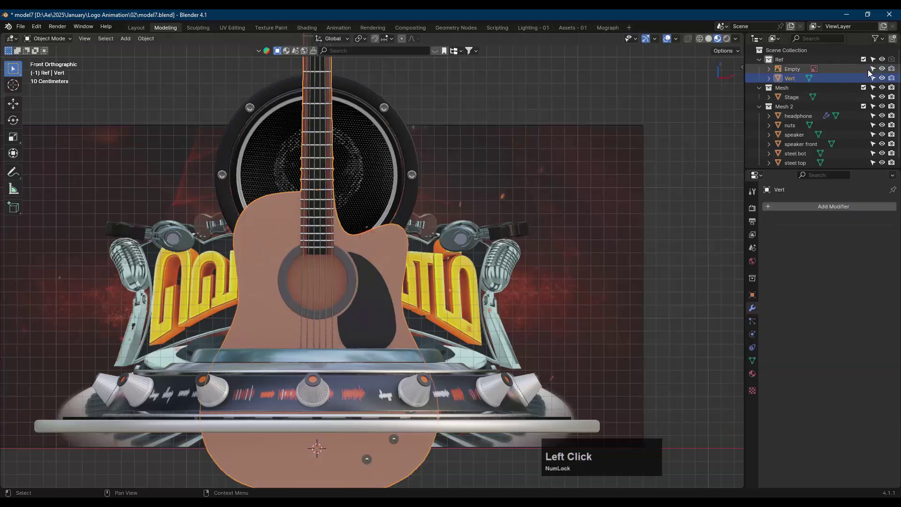
left_click(825, 69)
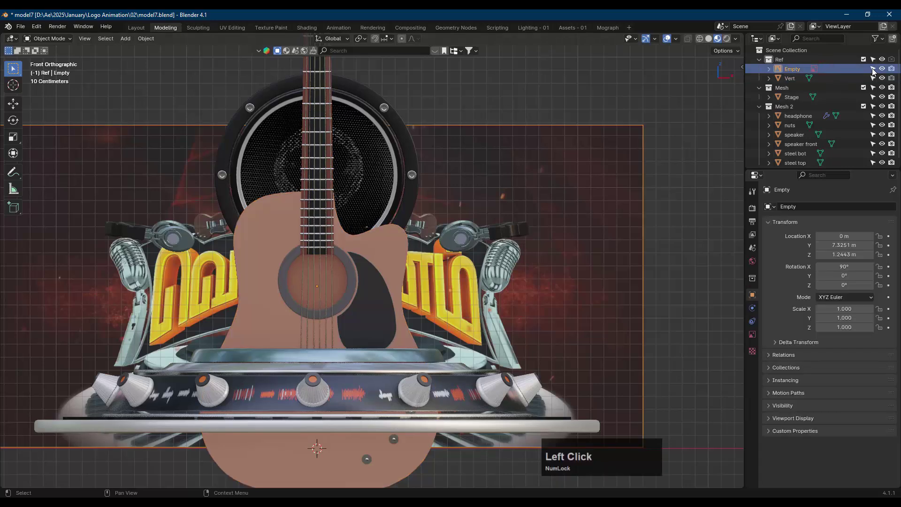
left_click(873, 69)
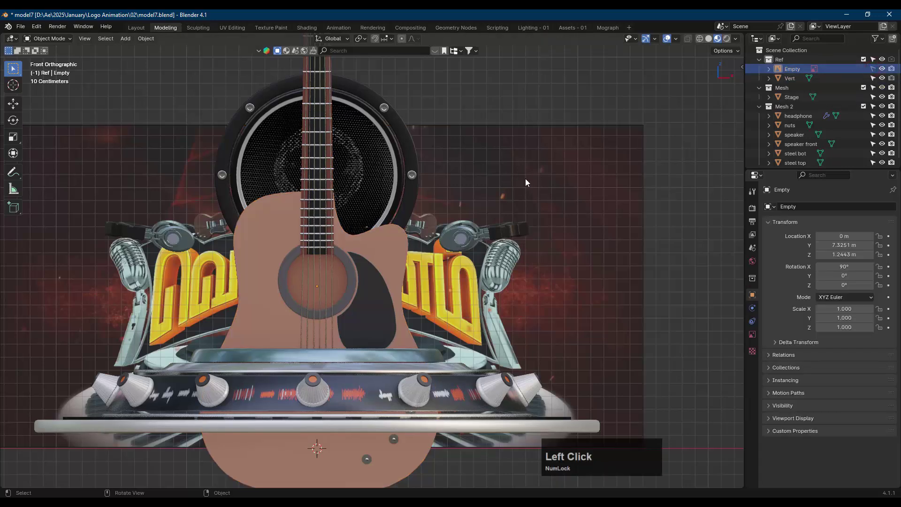
Select the pasted guitar object and rename it Guitar
left_click(393, 252)
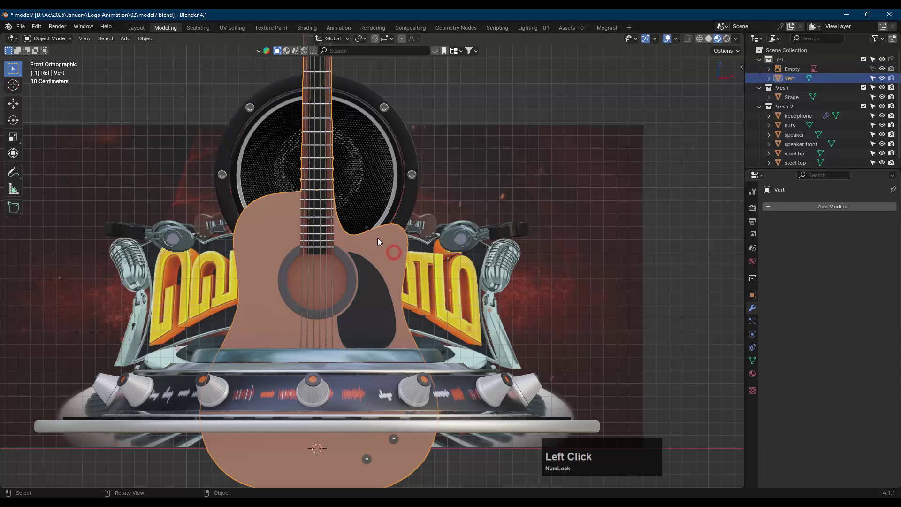
key("F2")
type("G")
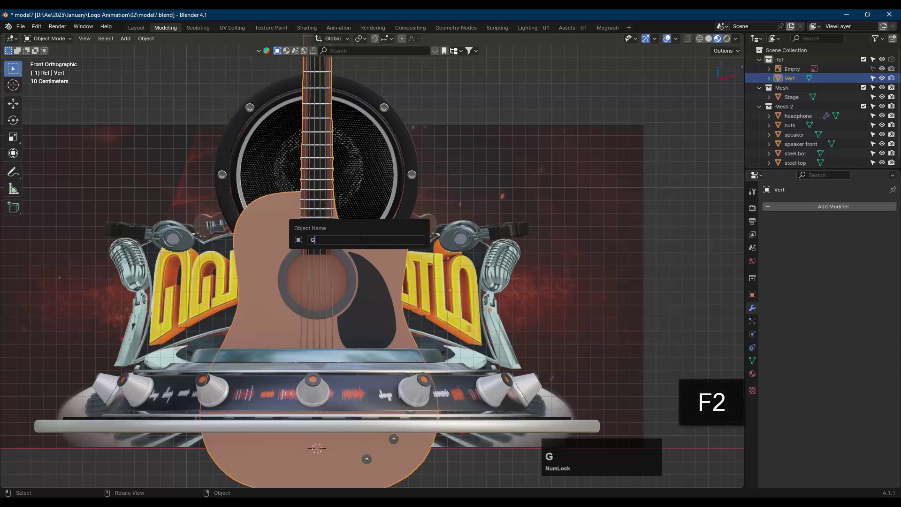
type("uitar")
key("Return")
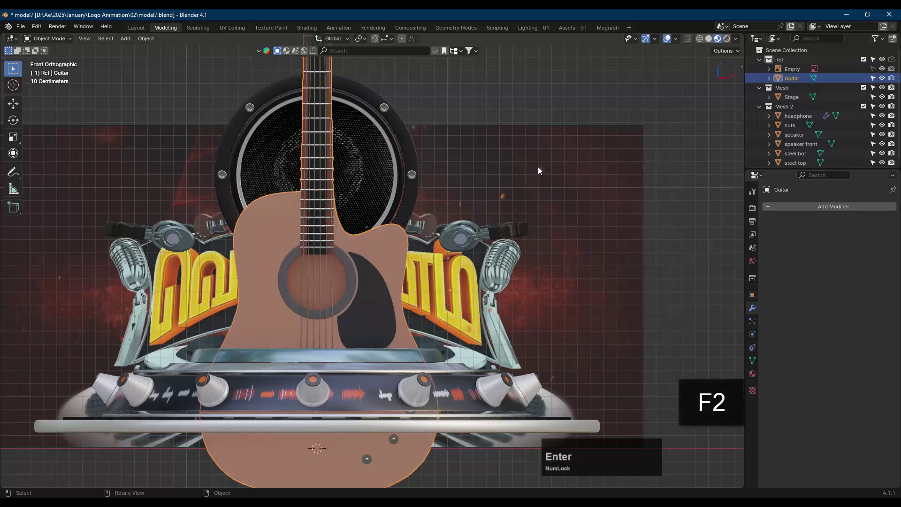
Move the Guitar object out of the Ref collection into a new collection named models
left_click(794, 78)
key("m")
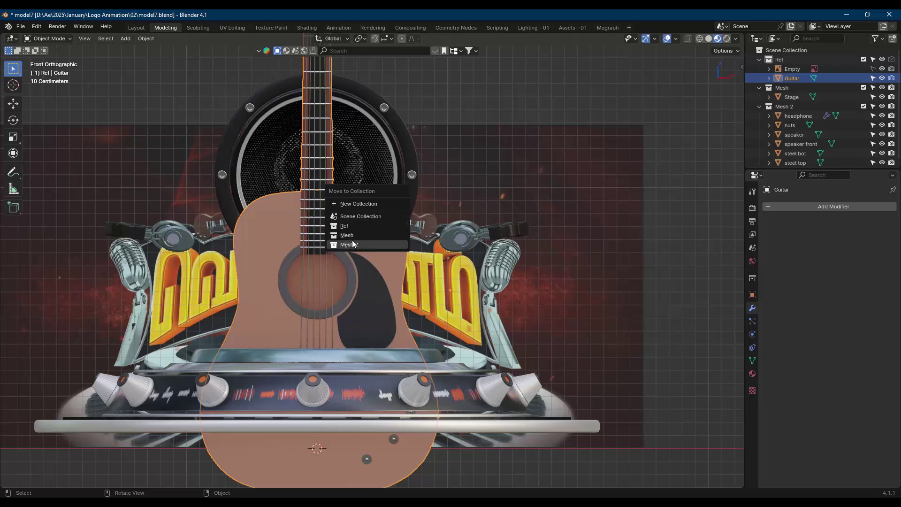
left_click(360, 203)
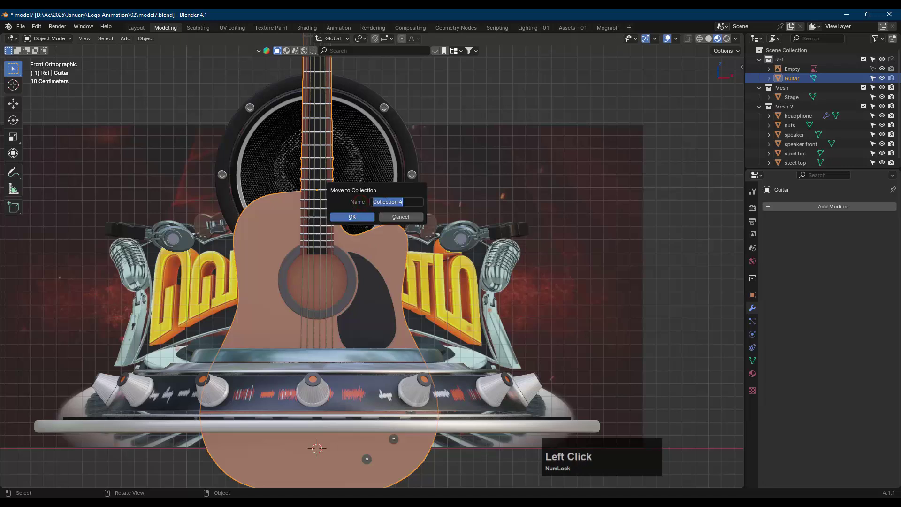
type("Mesh")
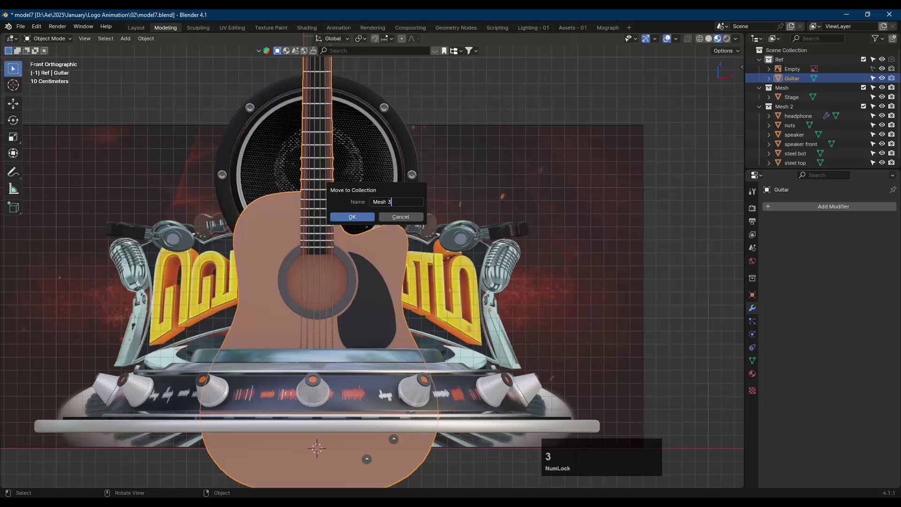
type(" 3 models")
key("ctrl+a")
type("models")
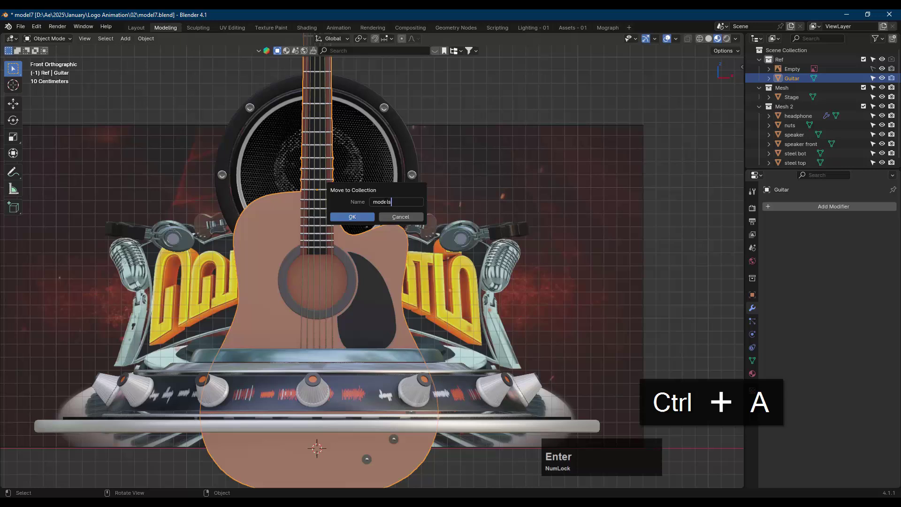
key("Return")
left_click(370, 215)
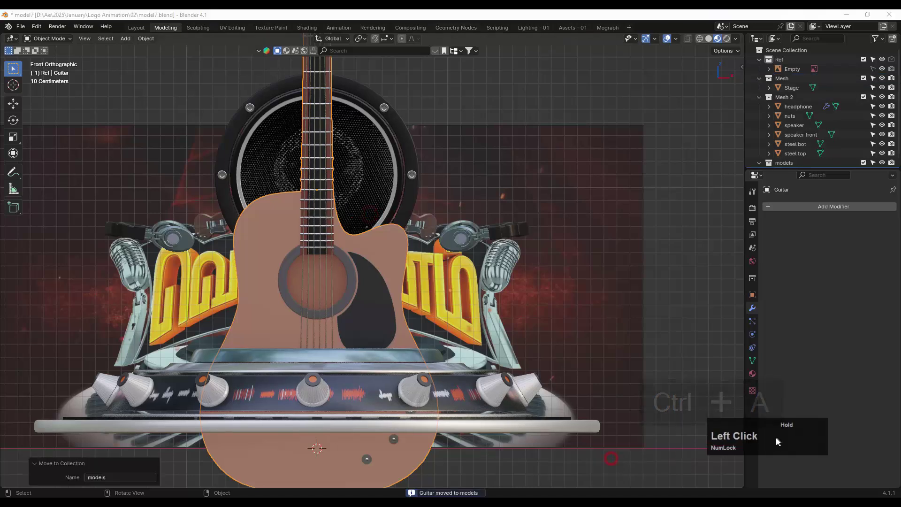
left_click(633, 13)
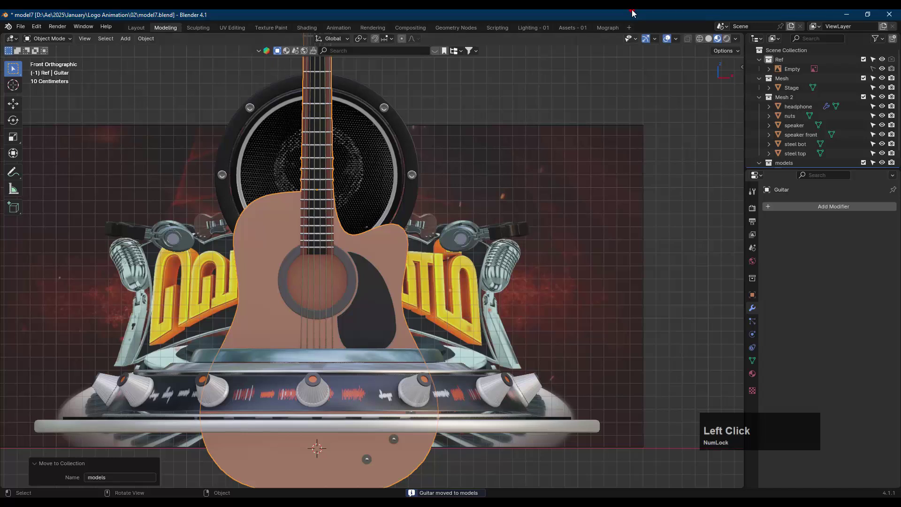
key("n")
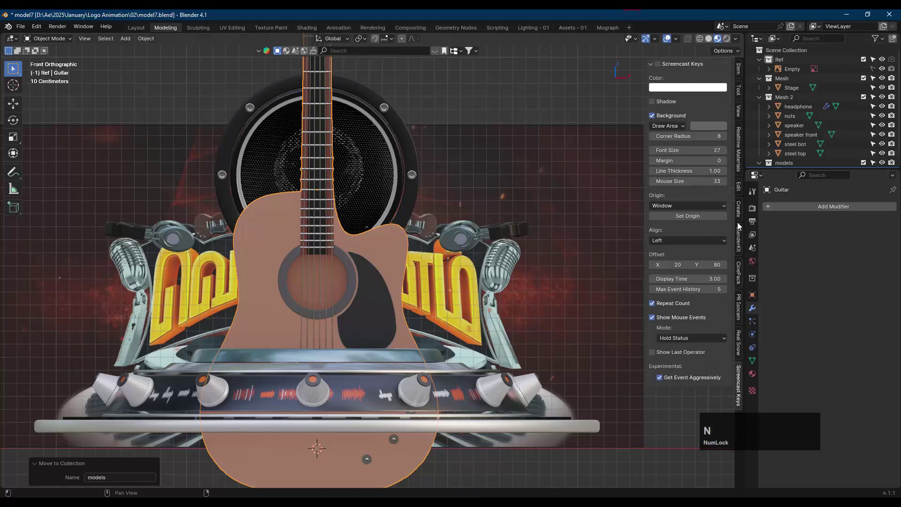
key("n")
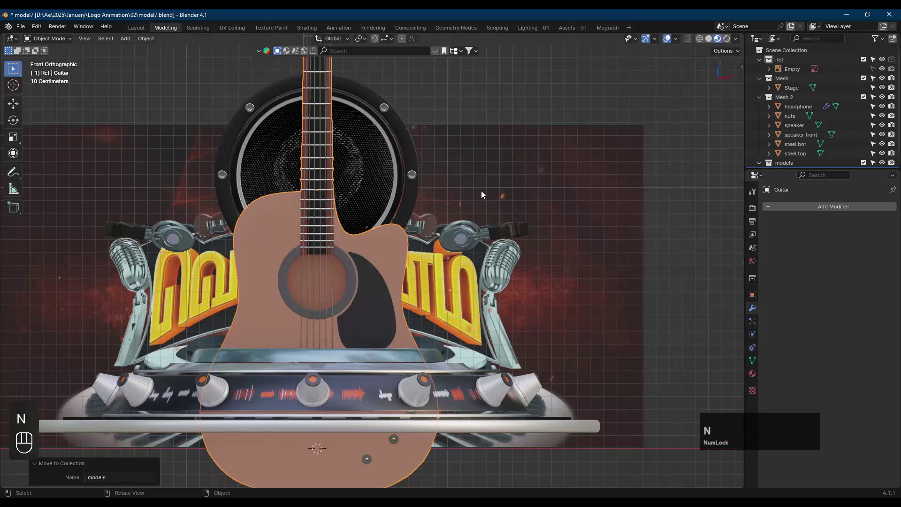
Scale down all of the Guitar's geometry in Edit Mode by about 0.188 and again by about 0.675, and return to Object Mode
left_click(310, 275)
left_click(382, 247)
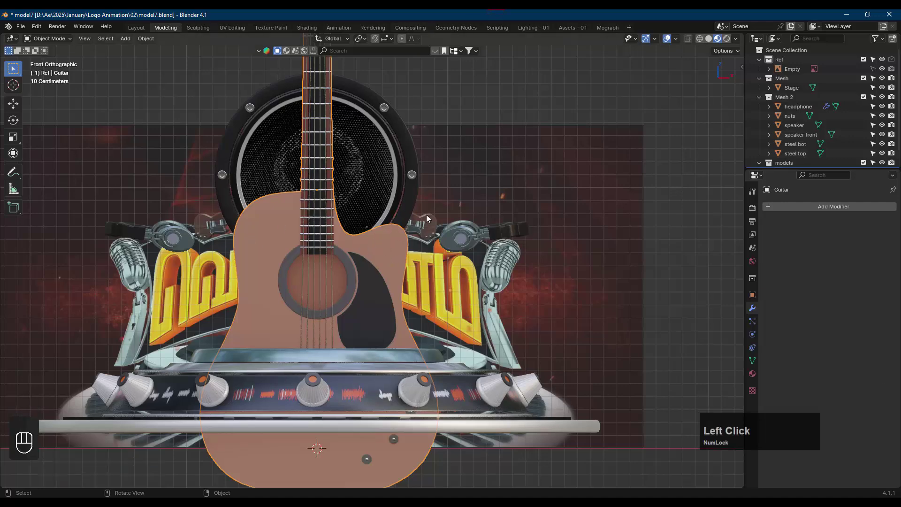
key("Tab")
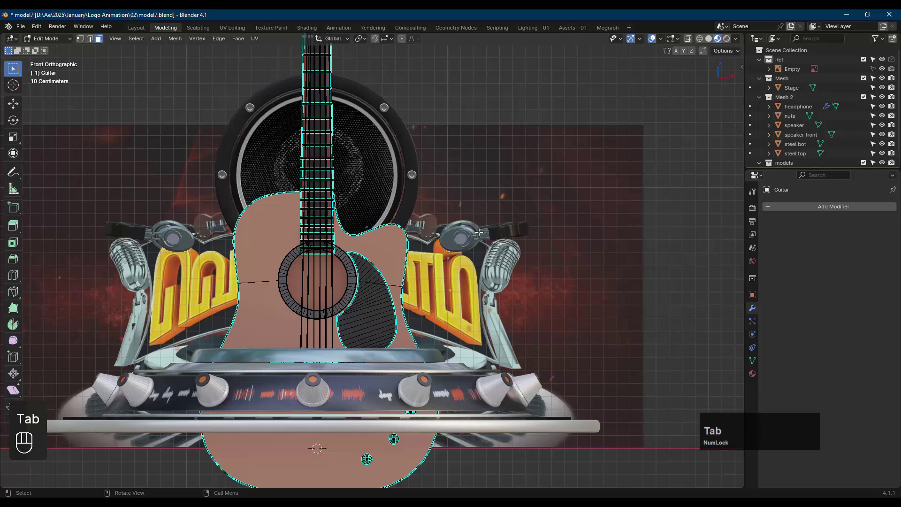
key("s")
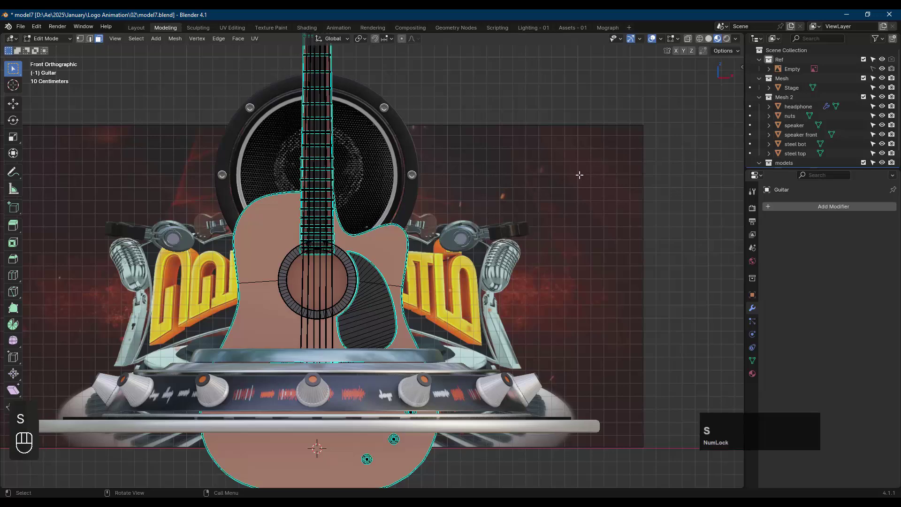
left_click(507, 141)
key("a")
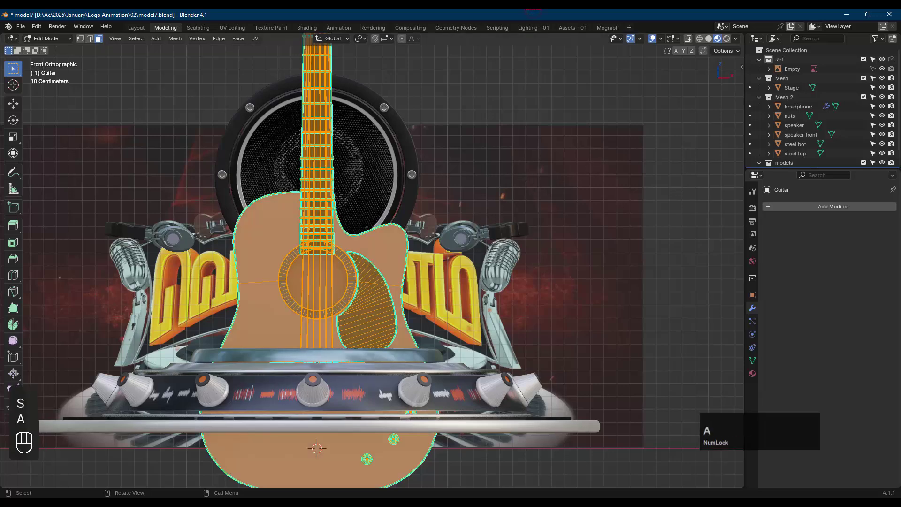
key("s")
left_click(331, 209)
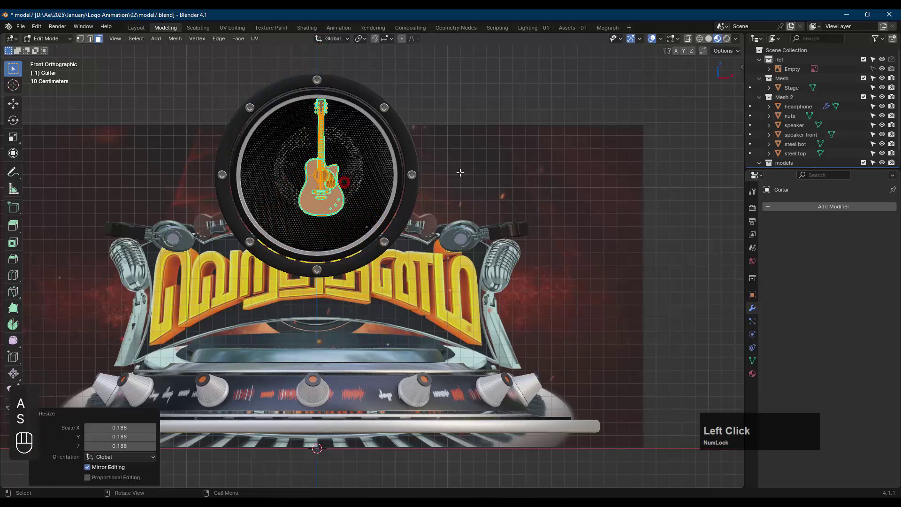
key("s")
left_click(448, 148)
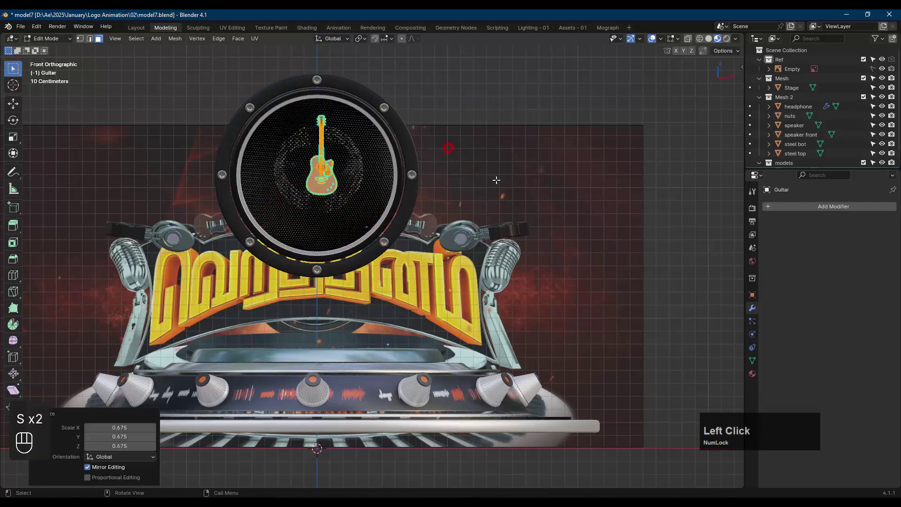
key("shift")
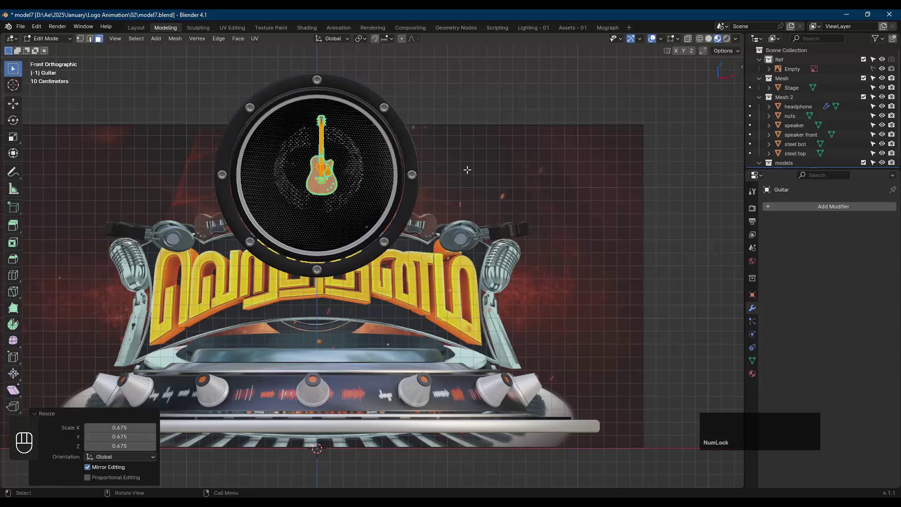
key("Tab")
Select the nuts, speaker, speaker front, steel bot and steel top objects and move them about 2.04 m along Y
left_click(449, 109)
left_click(390, 117)
middle_click_drag(391, 118, 299, 158)
left_click(298, 137)
left_click(293, 145)
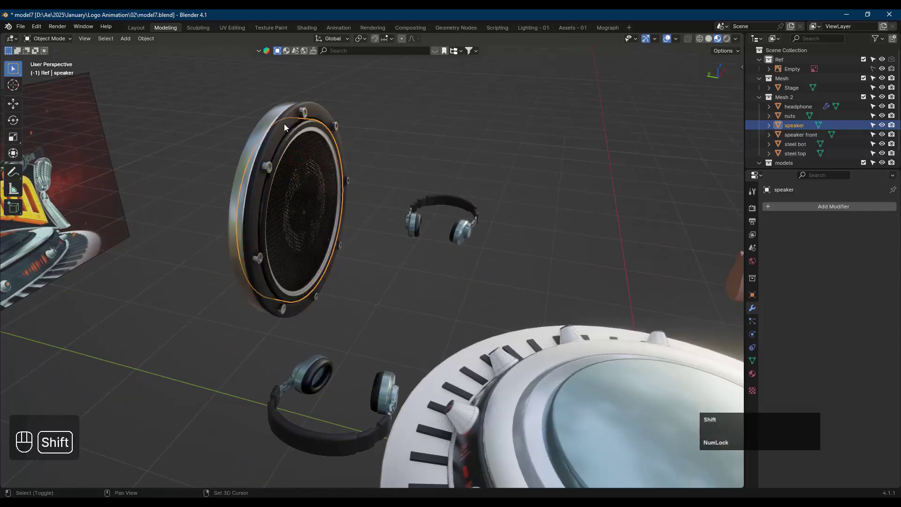
left_click(285, 125, "shift")
left_click(267, 166, "shift")
left_click(242, 147, "shift")
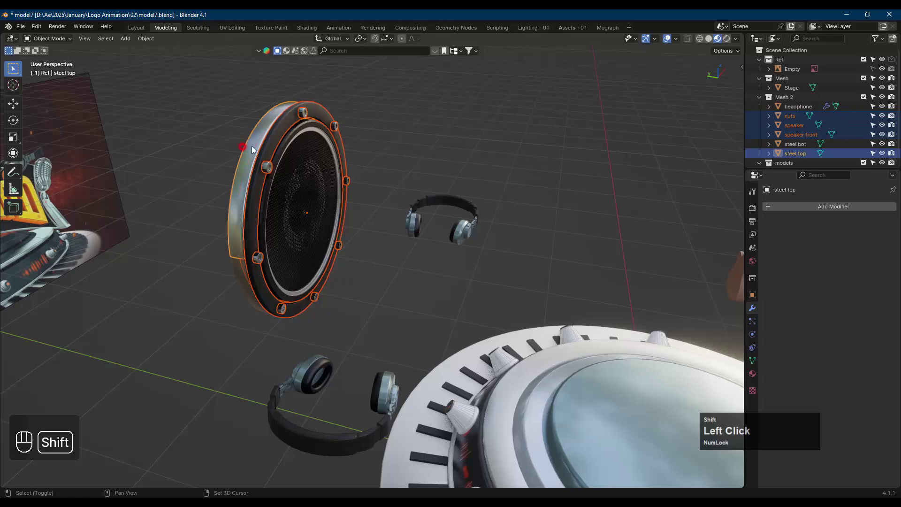
middle_click_drag(252, 149, 328, 146)
left_click(255, 214, "shift")
left_click(255, 213, "shift")
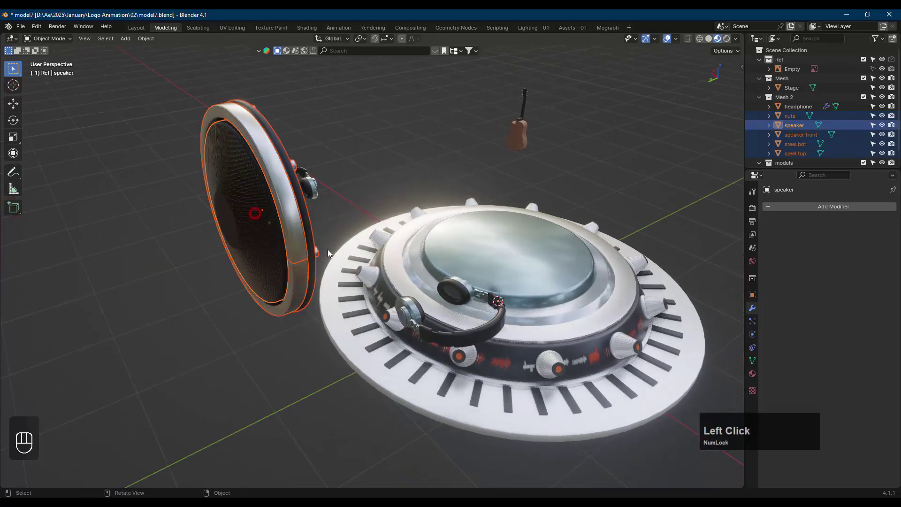
middle_click_drag(328, 249, 295, 224)
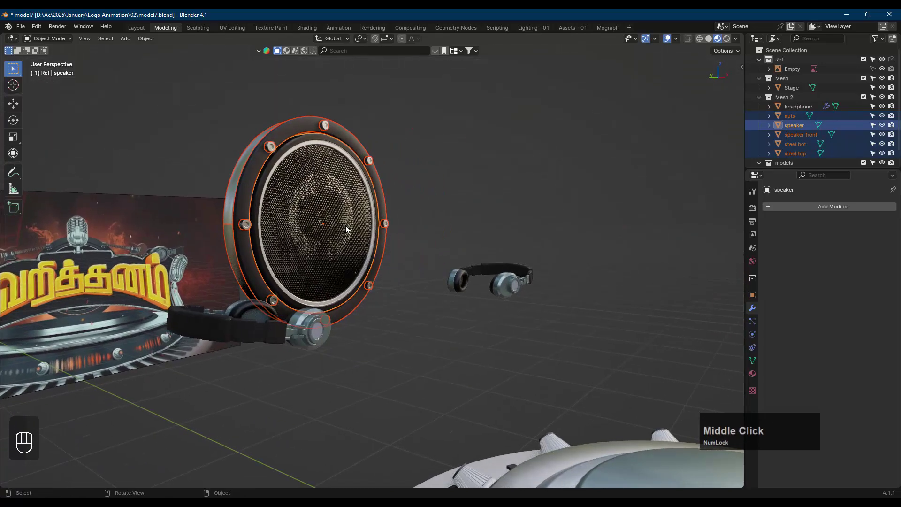
key("g")
key("y")
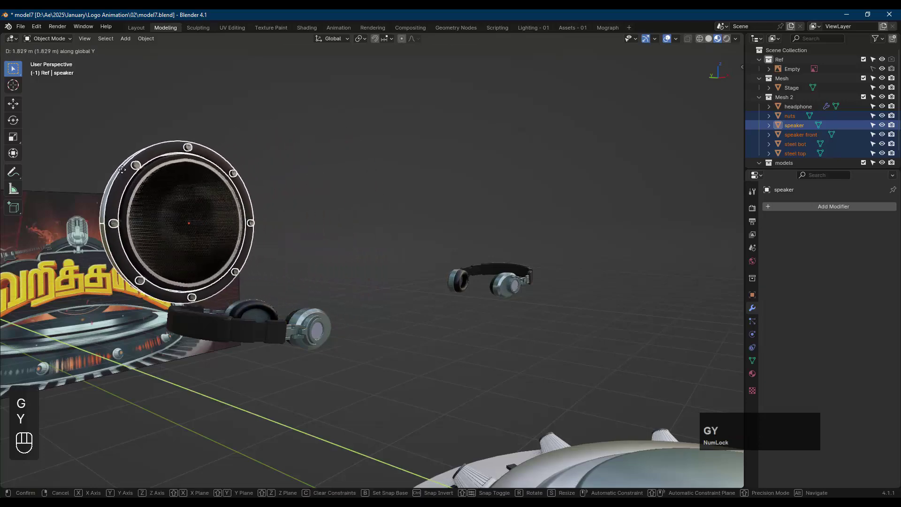
left_click(103, 212)
Move the selected speaker parts a further 4.74 m or so along Y, behind the reference image, and deselect everything in front view
scroll(275, 259, "down", 6)
middle_click_drag(262, 229, 380, 257)
scroll(337, 246, "down", 3)
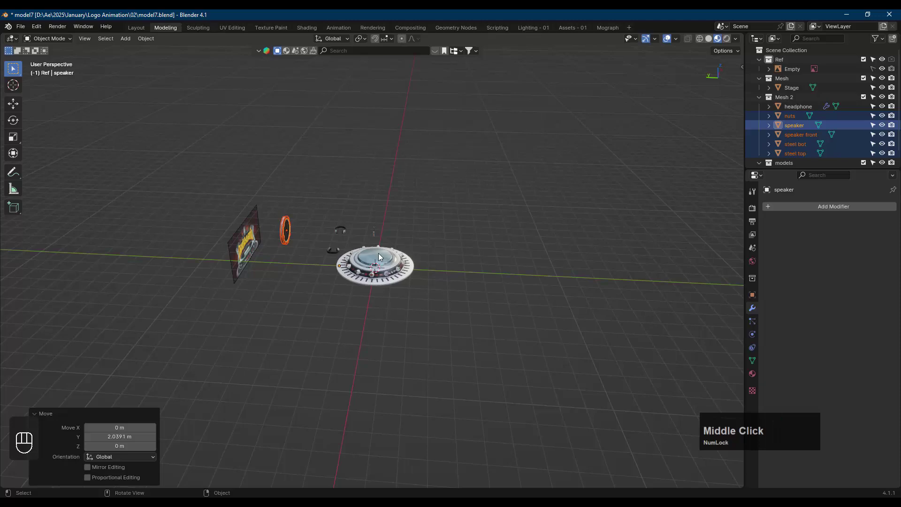
key("g")
key("y")
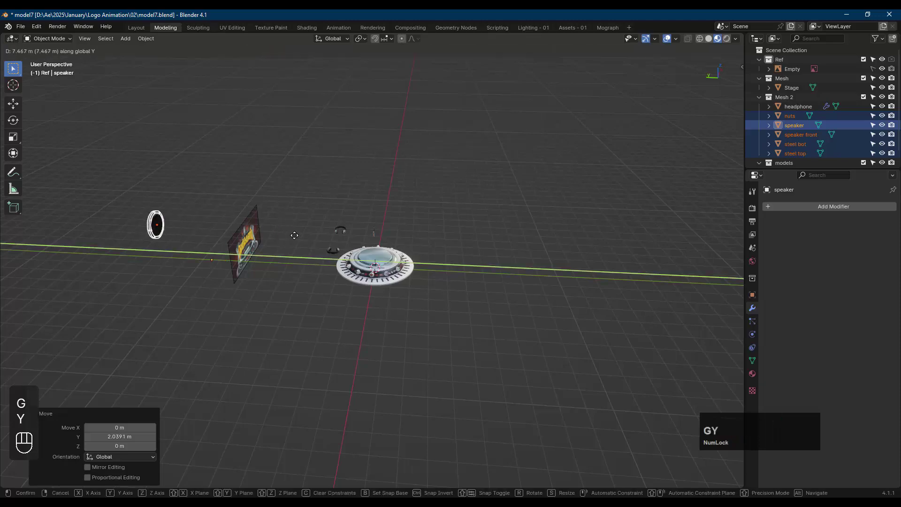
left_click(354, 242)
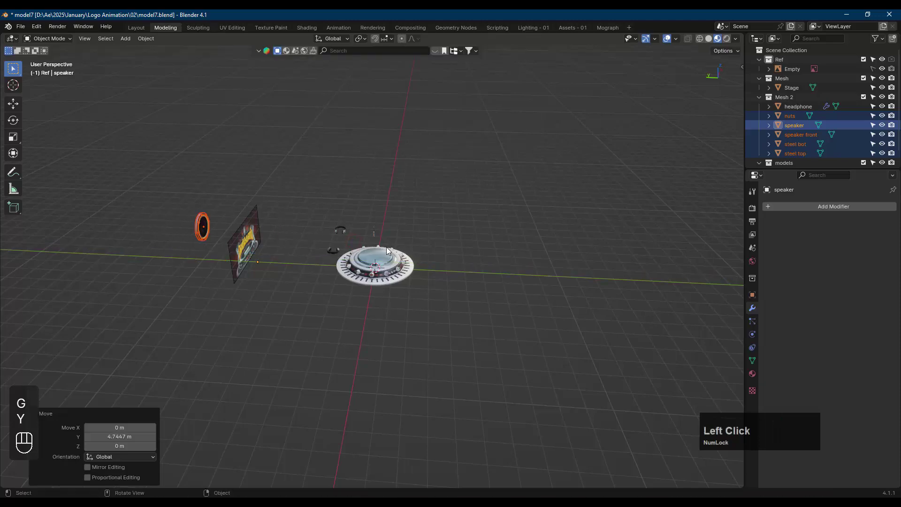
key("KP_1")
scroll(470, 281, "up", 5)
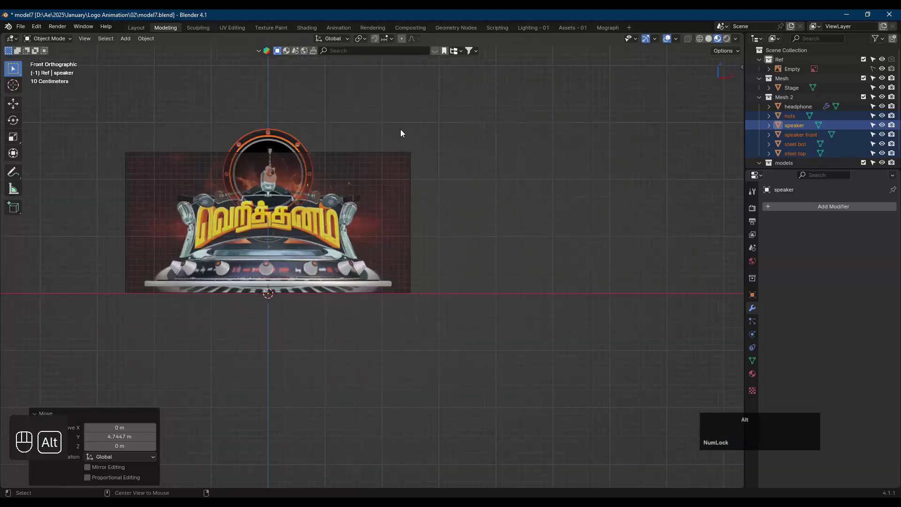
key("alt+a")
Move all of the Guitar's geometry about -0.91 m in X and -0.34 m in Z, and rotate it about 69.3° in front view
scroll(312, 164, "up", 1)
left_click(262, 179)
scroll(258, 186, "up", 5)
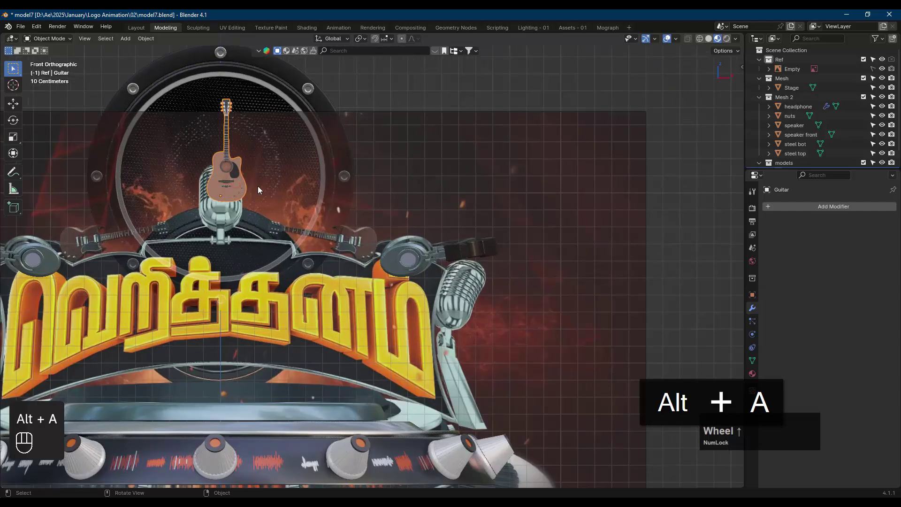
middle_click_drag(241, 156, 310, 162, "shift")
key("Tab")
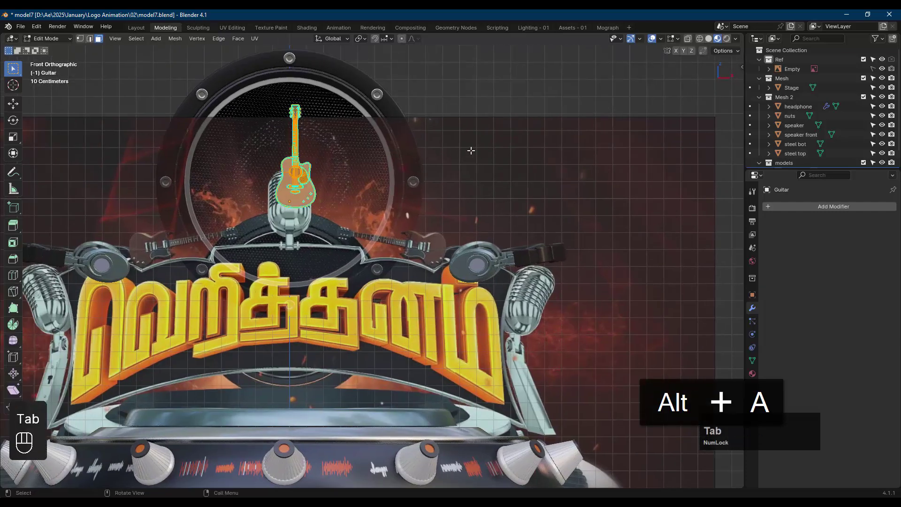
key("a")
key("a")
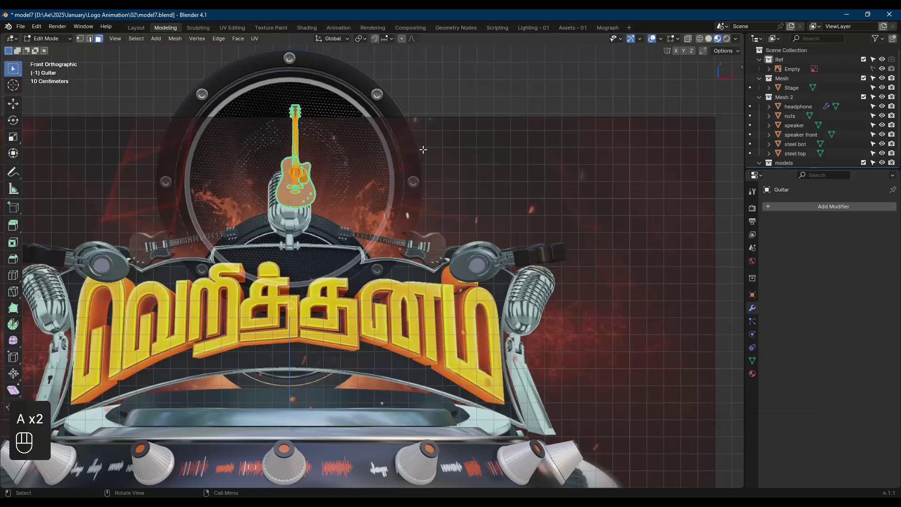
key("g")
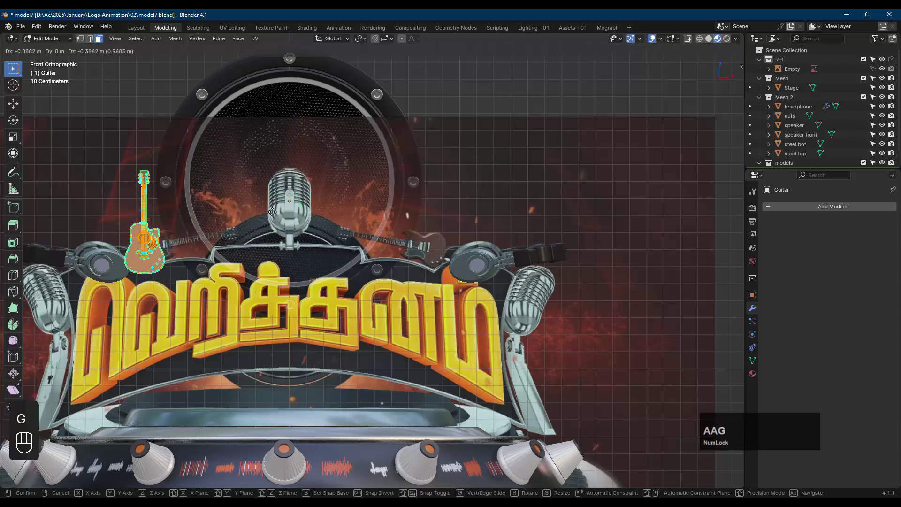
left_click(267, 207)
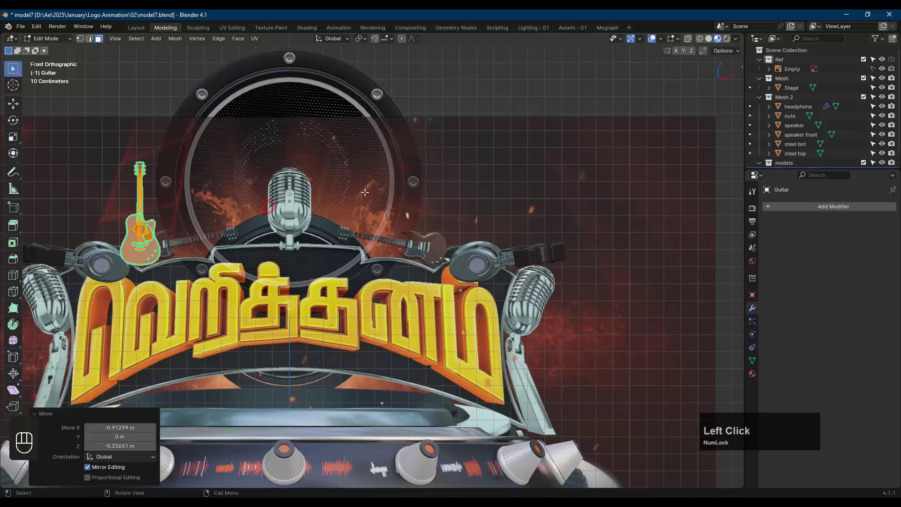
key("r")
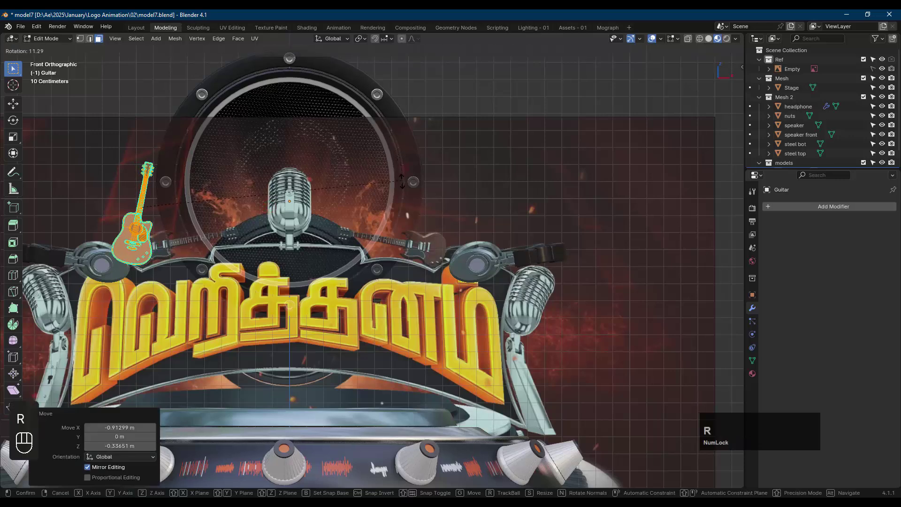
left_click(240, 334)
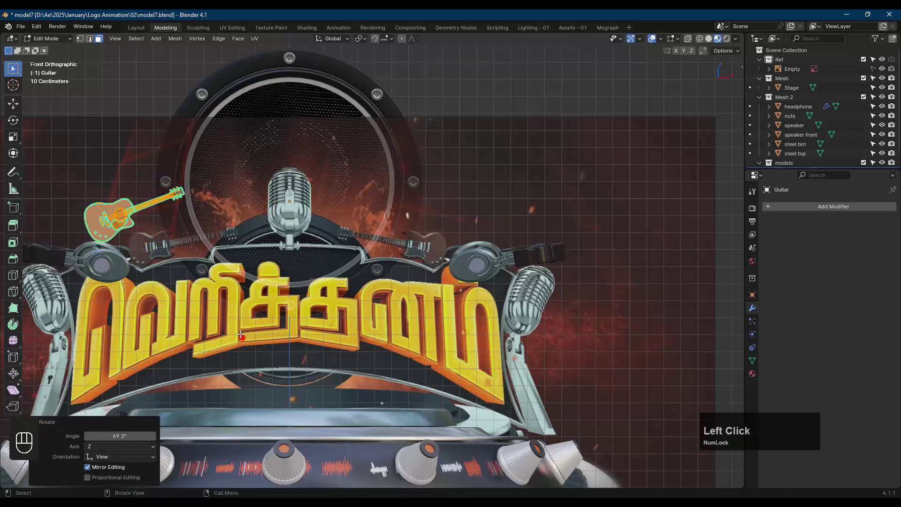
Rotate the guitar geometry about 13.3° more and shift it about 0.27 m in X and -0.19 m in Z onto the left reference guitar
scroll(241, 334, "up", 3)
middle_click_drag(345, 184, 374, 165, "shift")
scroll(374, 164, "up", 1)
key("r")
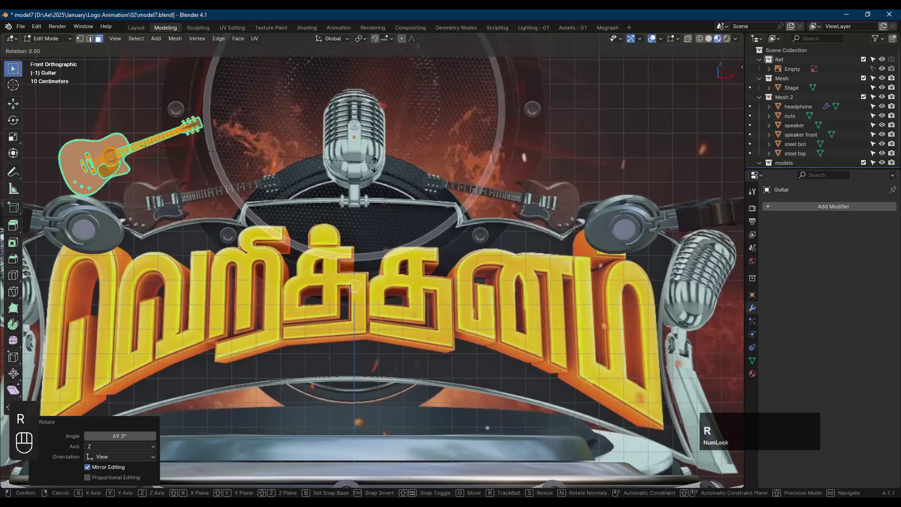
left_click(366, 220)
key("g")
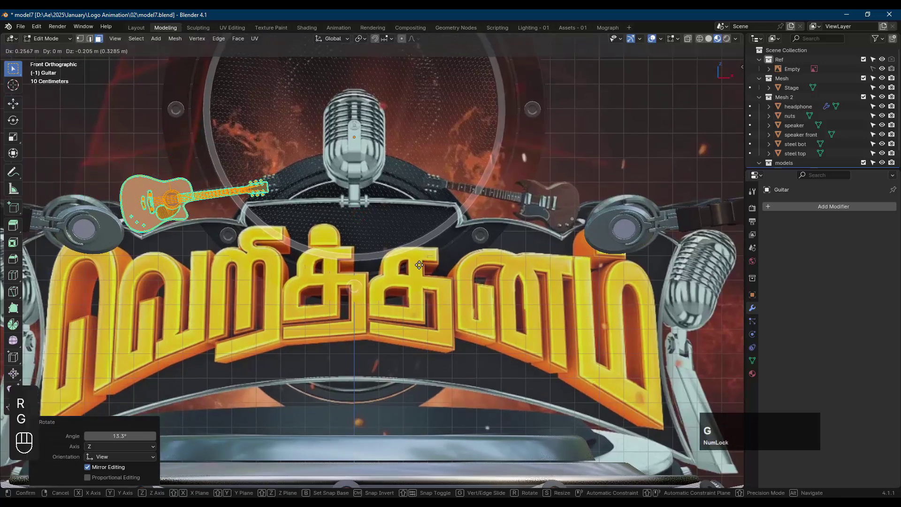
left_click(423, 261)
Scale the guitar geometry by 1.075, rotate it about -2.9° and shift it about 0.03 m in X, finishing in Object Mode
key("s")
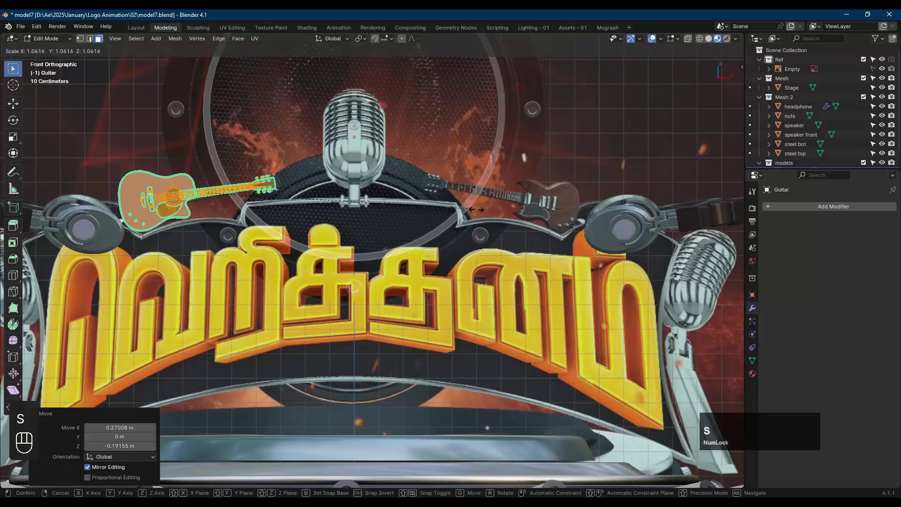
left_click(479, 210)
key("r")
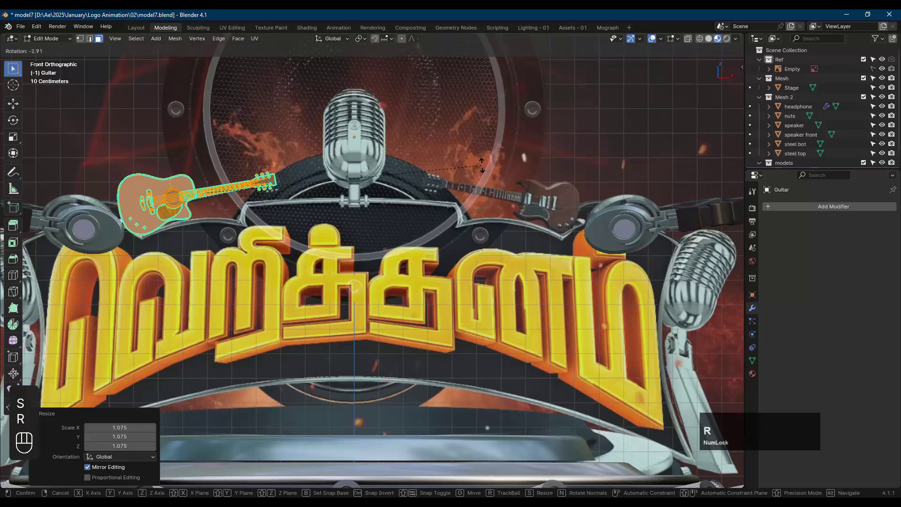
left_click(487, 169)
key("g")
left_click(489, 168)
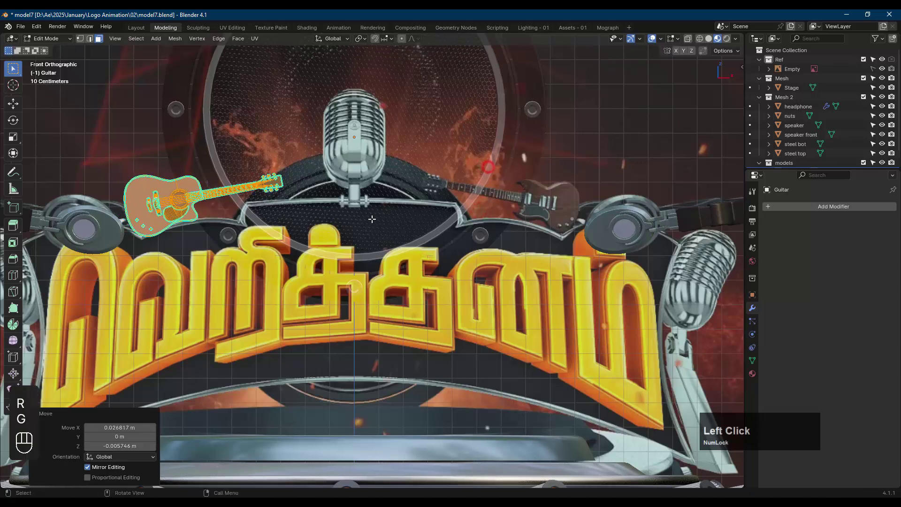
key("alt+a")
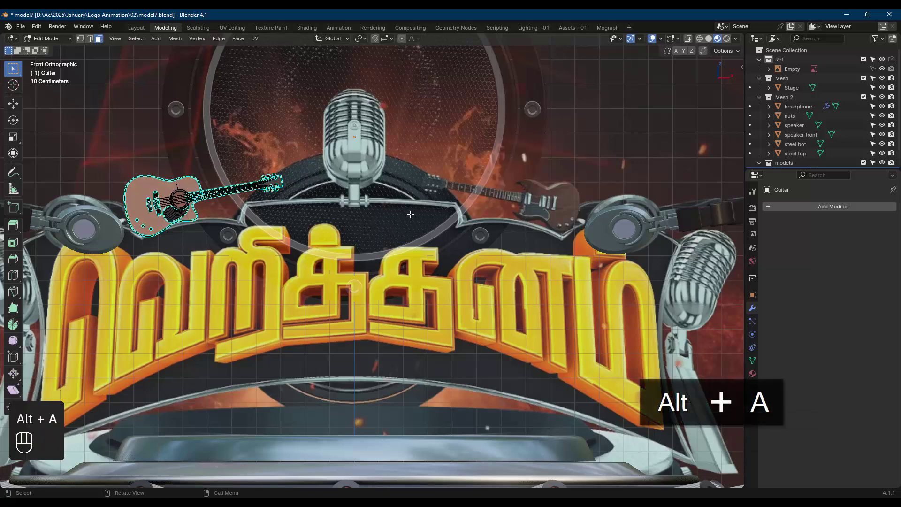
key("Tab")
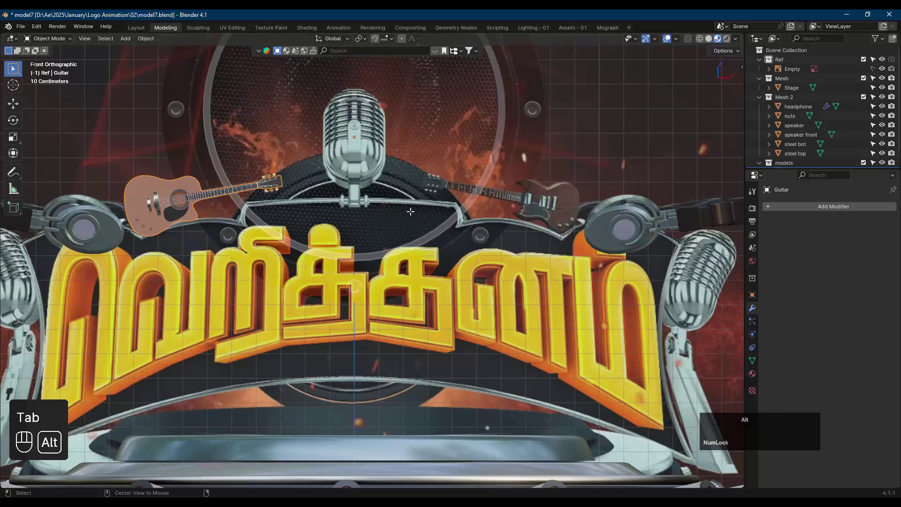
key("alt+a")
Copy the headphone's Mirror modifier to the Guitar and deselect everything
scroll(410, 211, "down", 3)
middle_click_drag(413, 213, 330, 228, "shift")
left_click(159, 218)
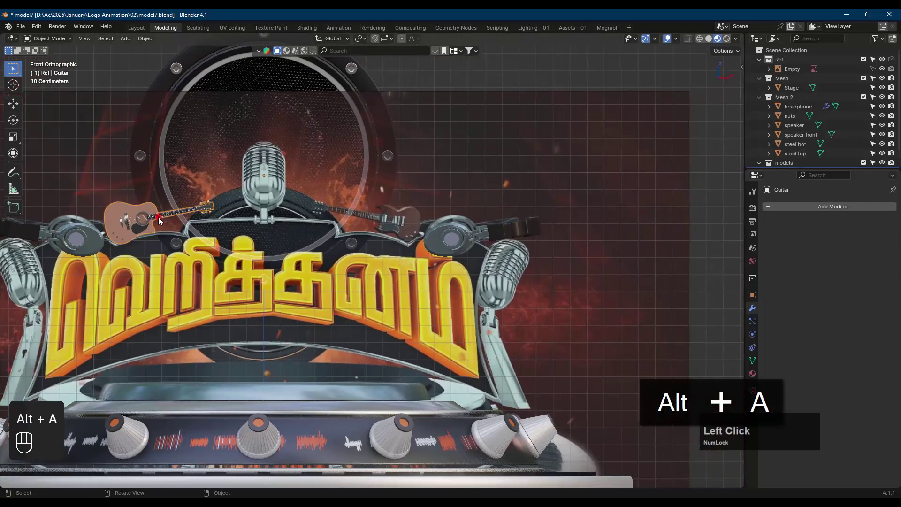
left_click(818, 206)
mouse_move(806, 198)
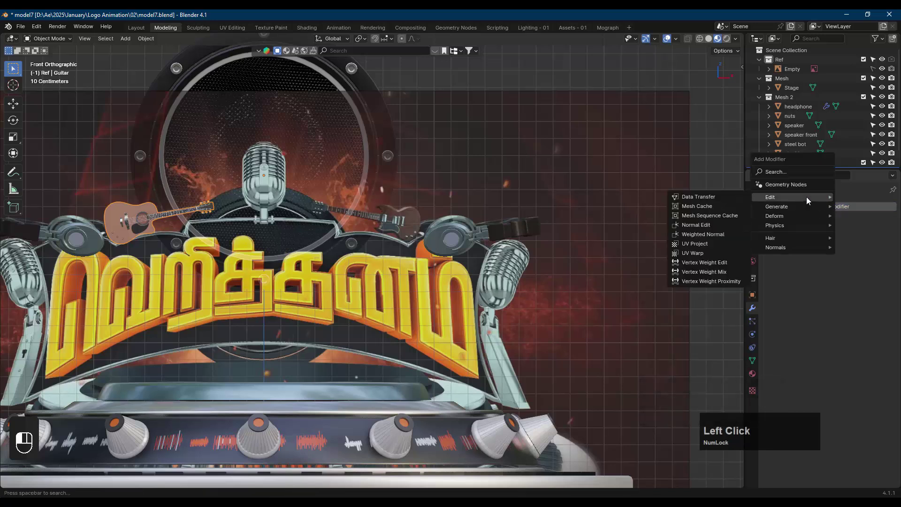
left_click(141, 208)
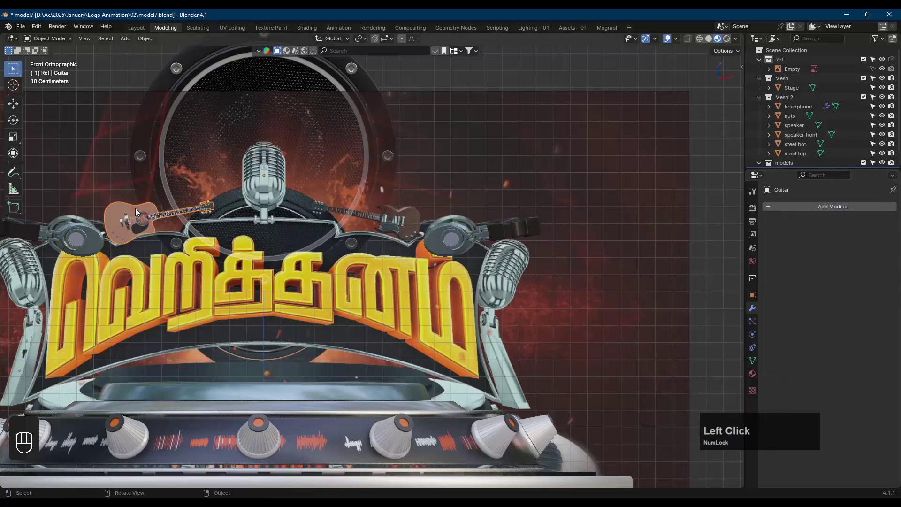
left_click(90, 241, "shift")
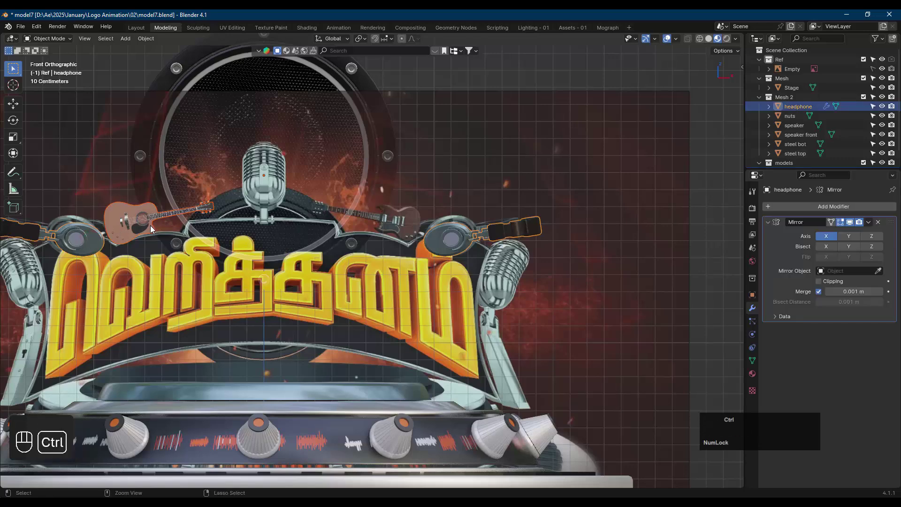
key("ctrl+l")
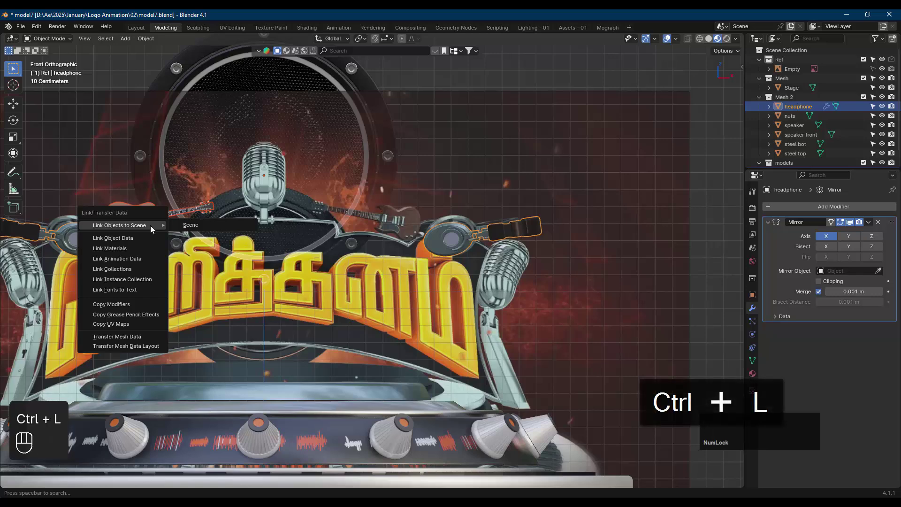
left_click(130, 304)
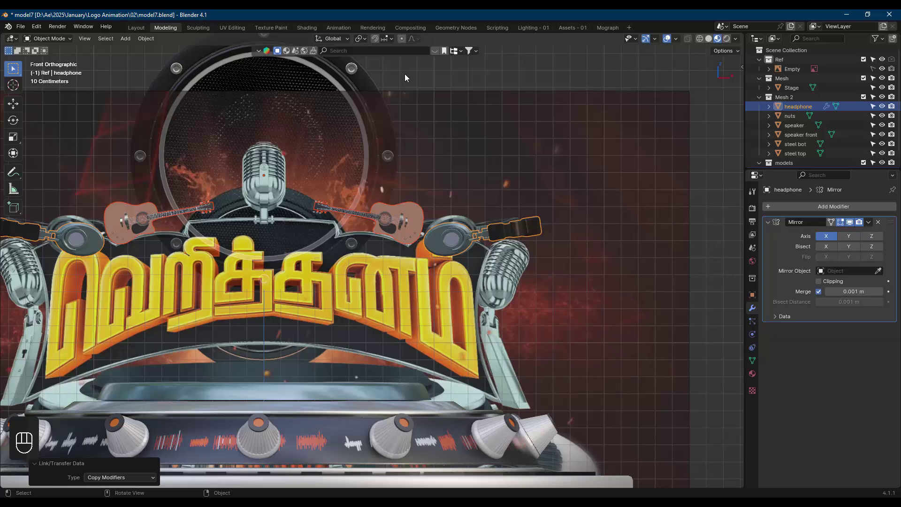
key("alt+a")
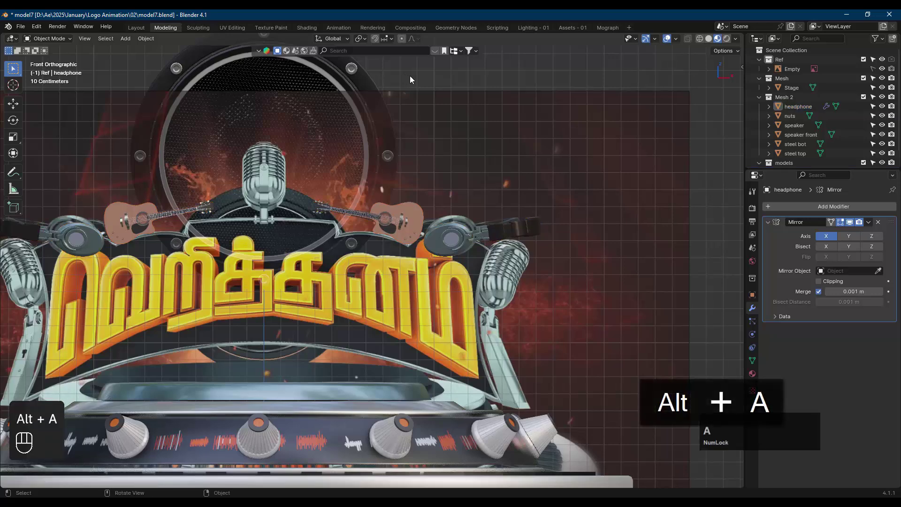
left_click(423, 77)
Move all of the Guitar's geometry about 2.08 m along Y in top view, level with the headphones, and return to Object Mode
middle_click_drag(295, 192, 390, 301)
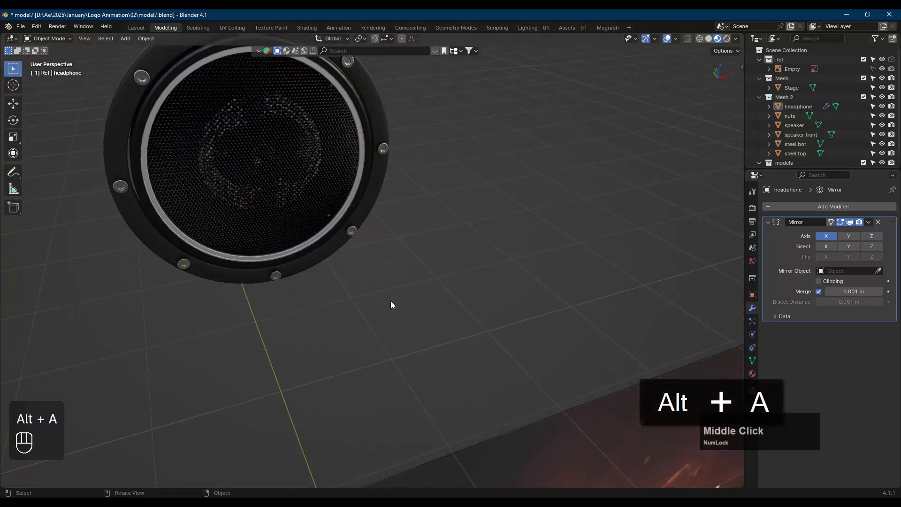
scroll(515, 351, "down", 3)
middle_click_drag(515, 348, 438, 154, "shift")
scroll(453, 227, "down", 2, "shift")
scroll(455, 265, "down", 3)
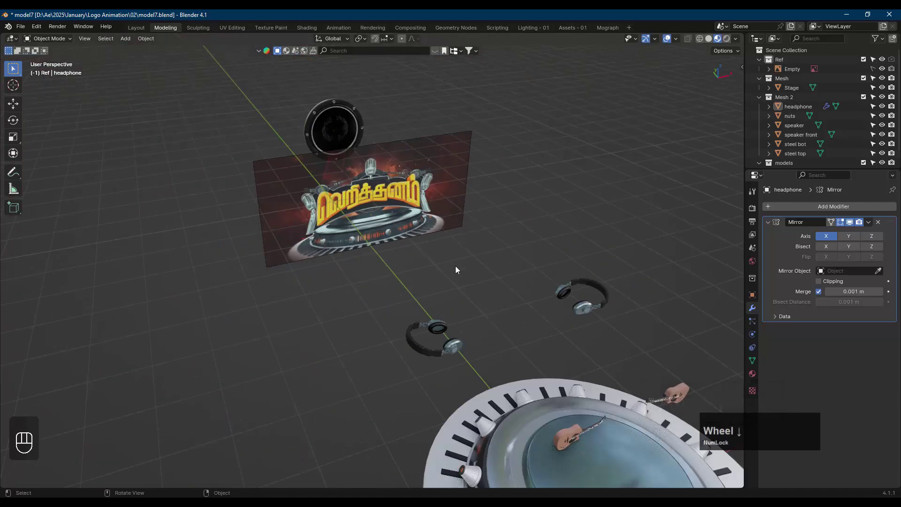
middle_click_drag(456, 266, 400, 229, "shift")
middle_click_drag(307, 160, 388, 267, "shift")
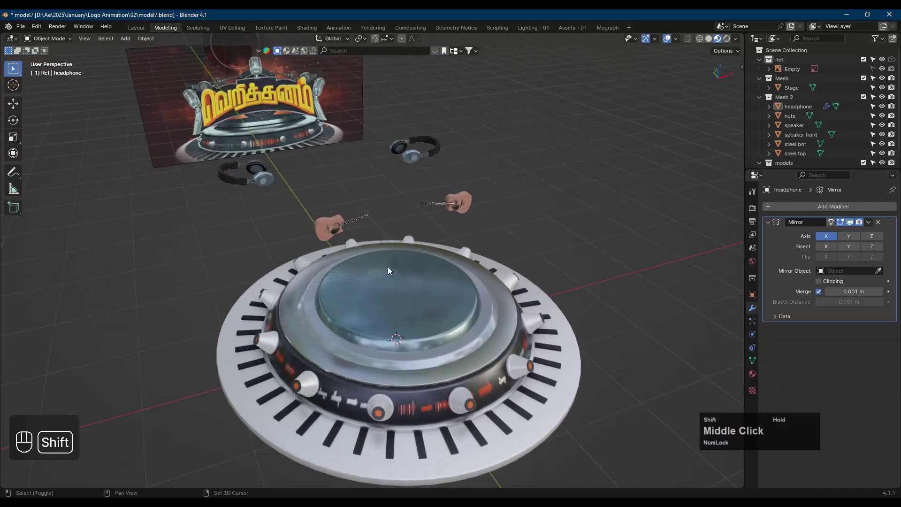
left_click(345, 227)
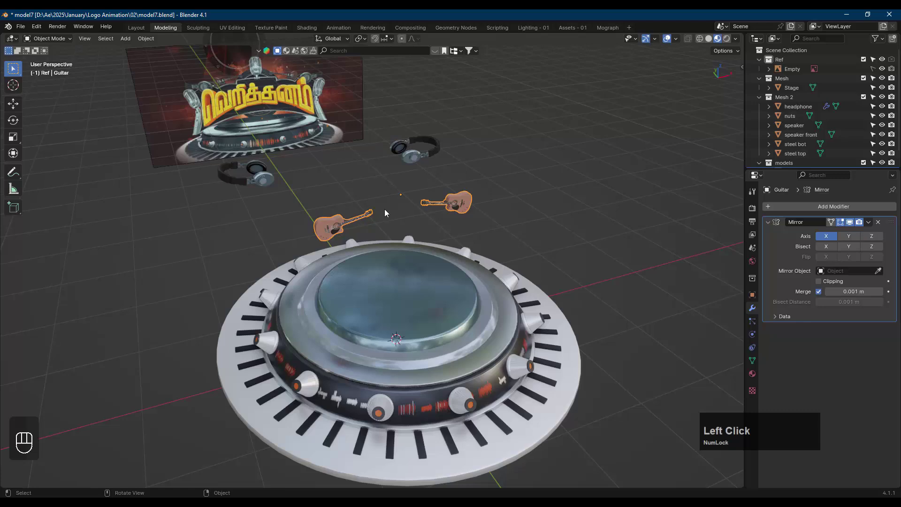
middle_click_drag(385, 210, 414, 213)
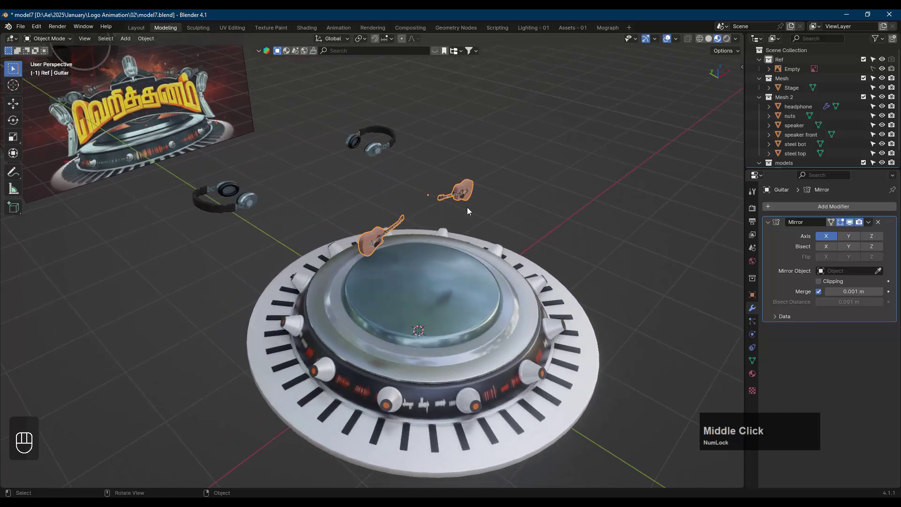
key("Tab")
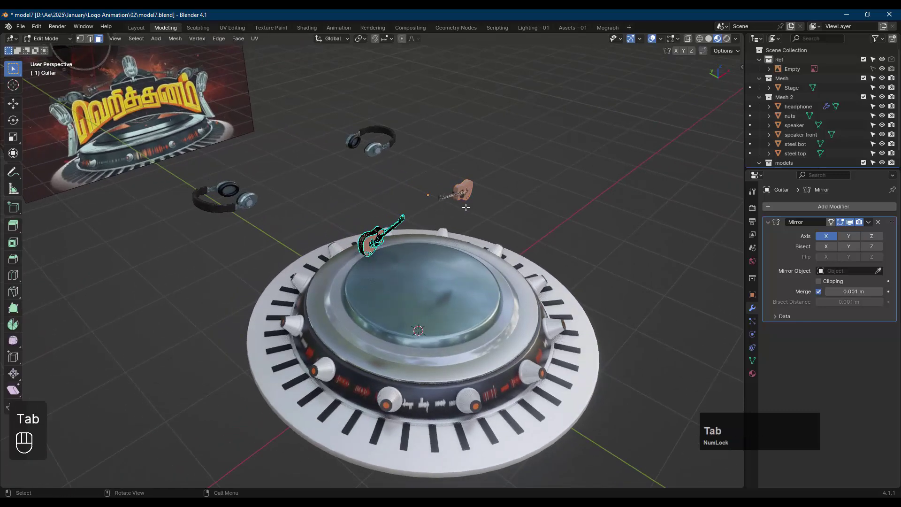
key("KP_7")
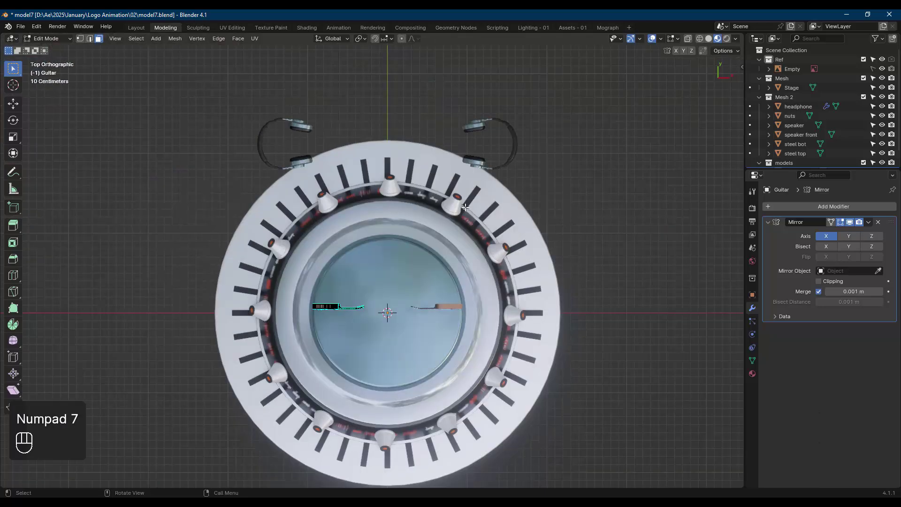
key("a")
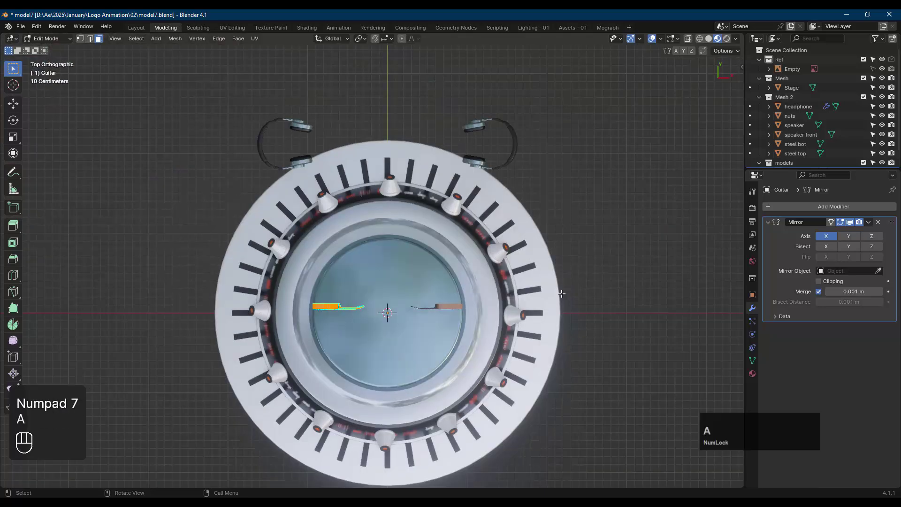
key("g")
key("y")
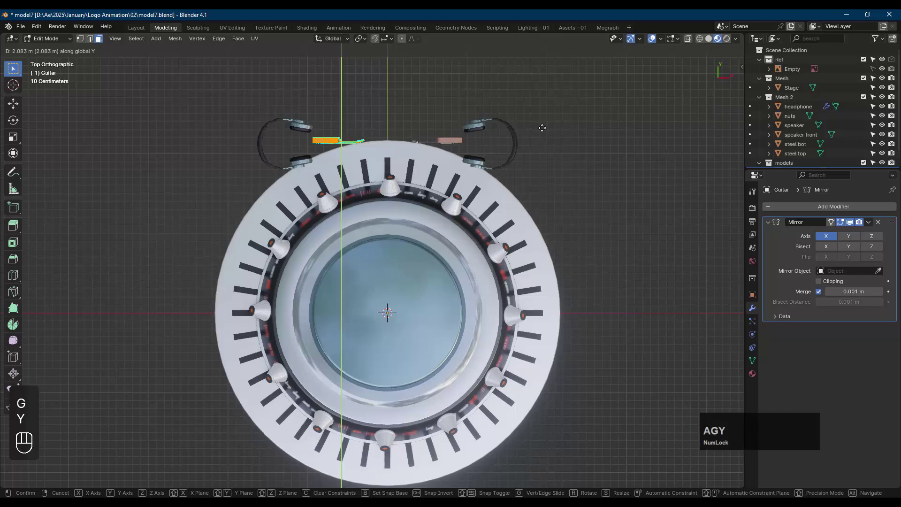
left_click(541, 127)
key("alt+a")
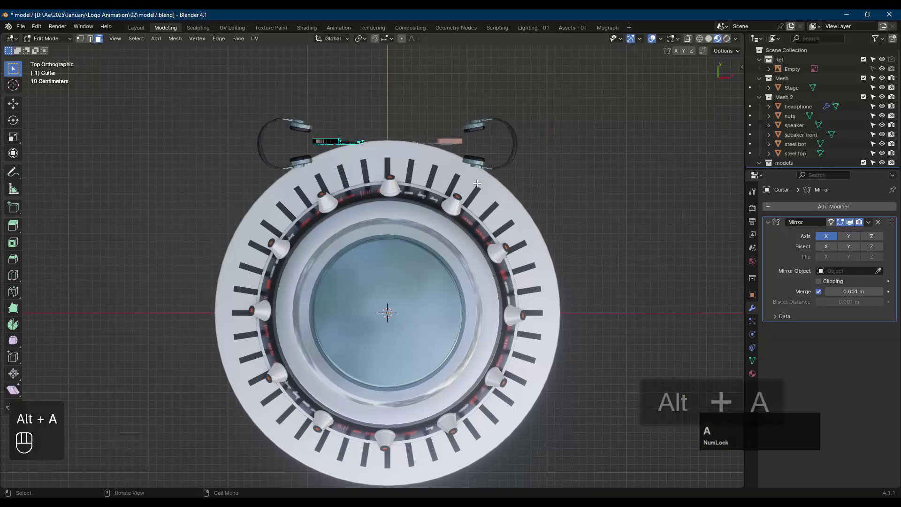
key("Tab")
Check the guitars in front view, deselect everything and save the scene incrementally as model9.blend
key("KP_1")
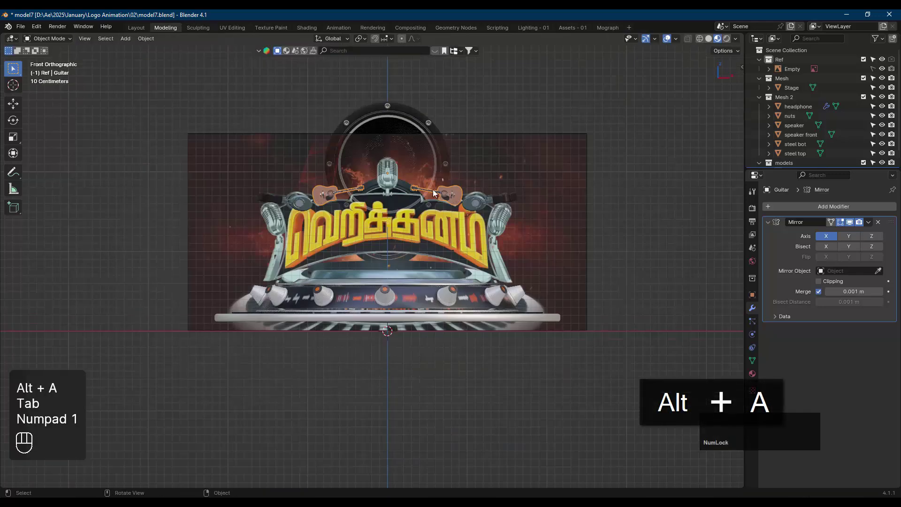
scroll(433, 190, "up", 3)
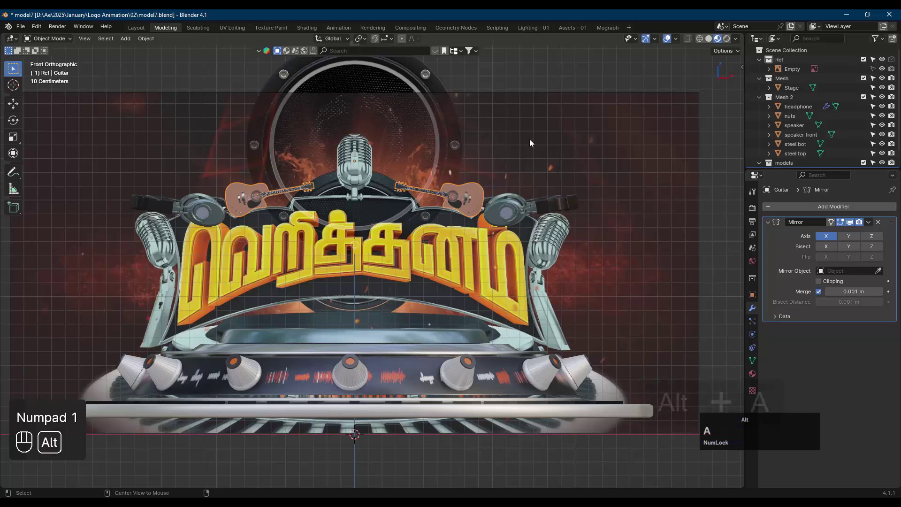
key("alt+a")
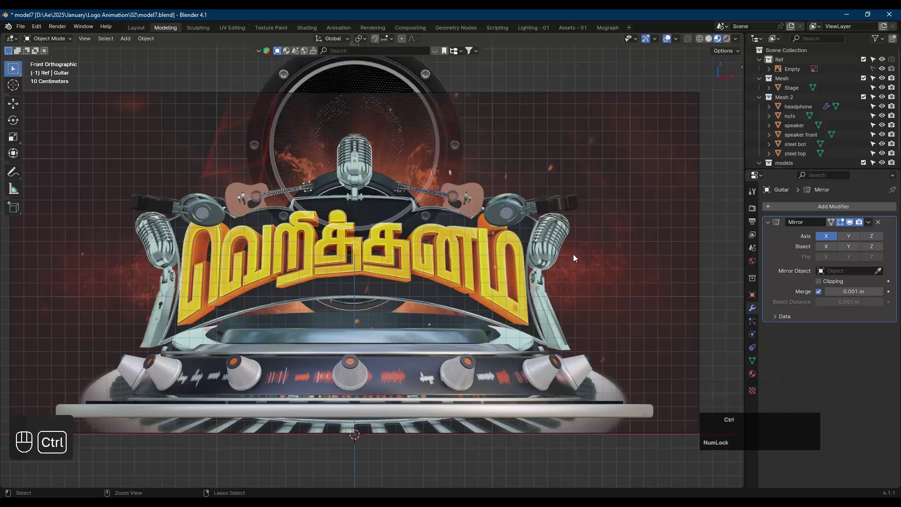
key("ctrl+alt+s")
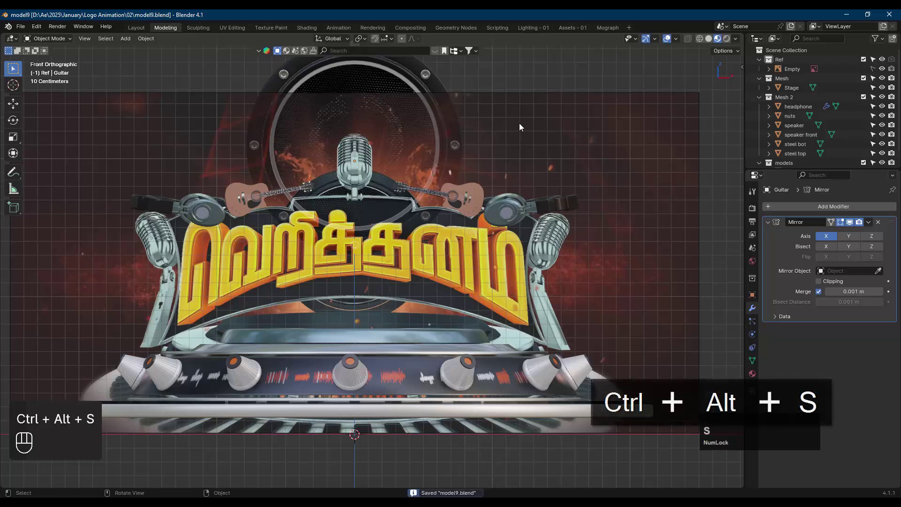
left_click(21, 26)
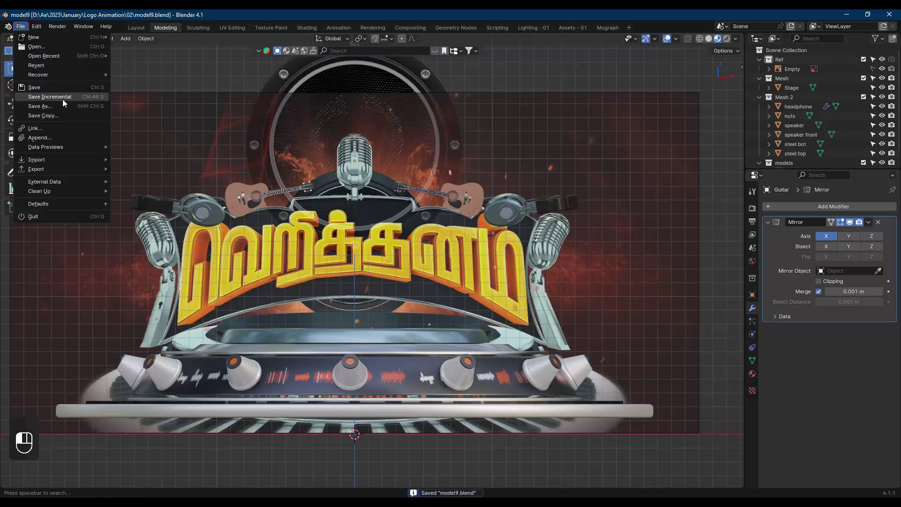
left_click(474, 304)
Switch to the models verithanam - 02 Blender file and copy the microphone with the stand, Cube.006
mouse_move(474, 304)
middle_mouse_down("shift")
mouse_move(480, 310)
mouse_move(475, 306)
middle_mouse_up("shift")
scroll(475, 305, "down", 1)
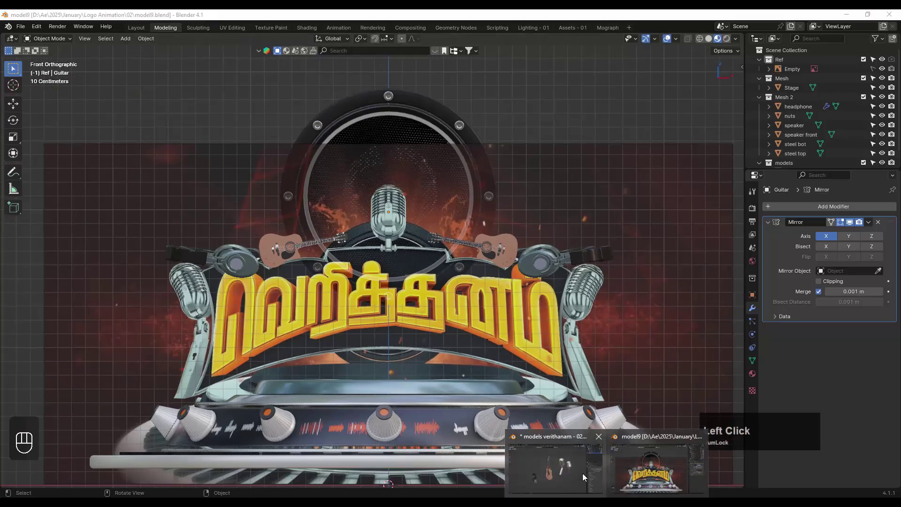
left_click(582, 473)
left_click(504, 197)
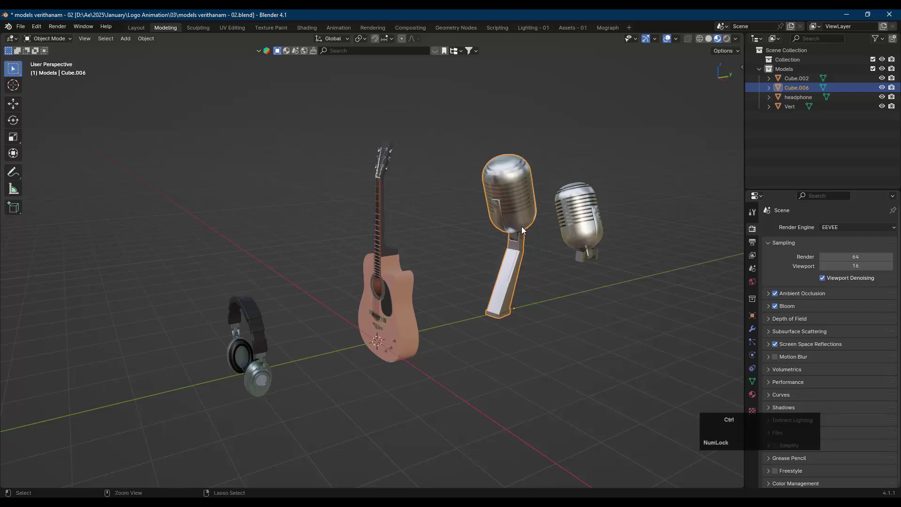
key("ctrl+c")
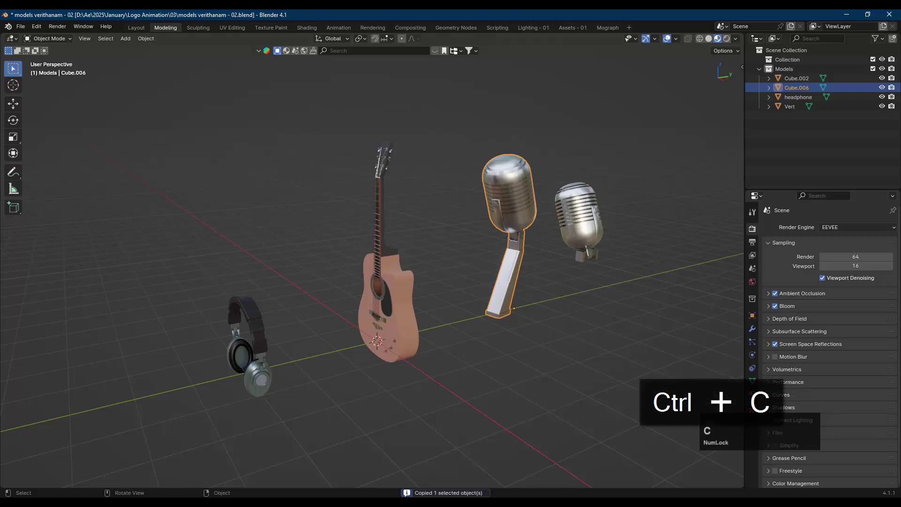
Return to model9.blend, collapse the collections in the outliner and paste the stand microphone into the models collection
left_click(566, 488)
left_click(641, 465)
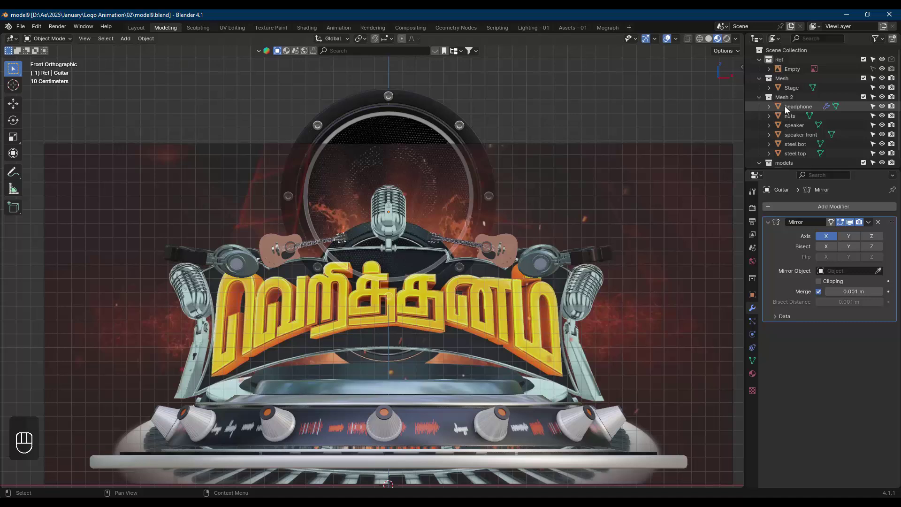
key("KP_Subtract")
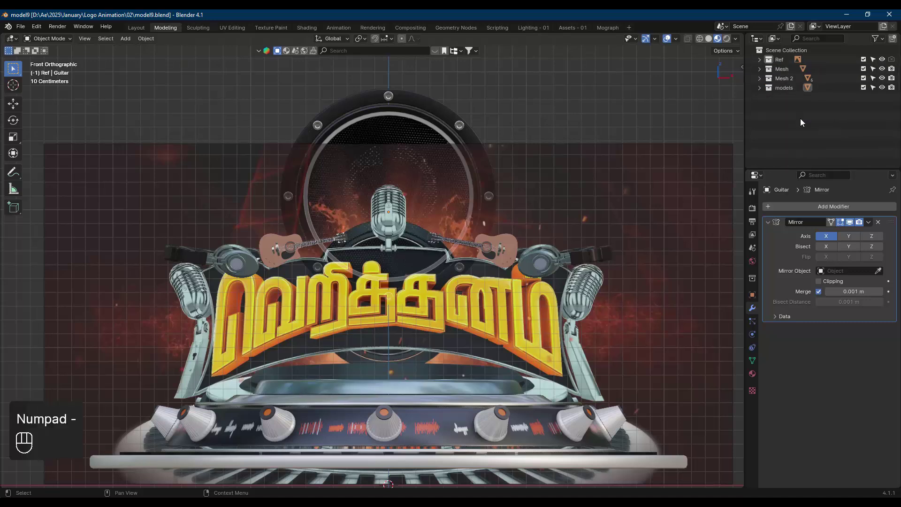
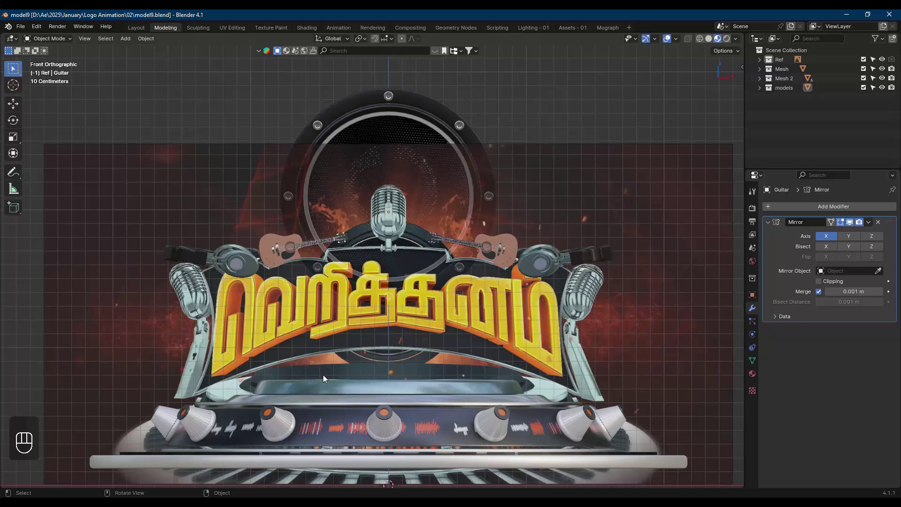
left_click(783, 88)
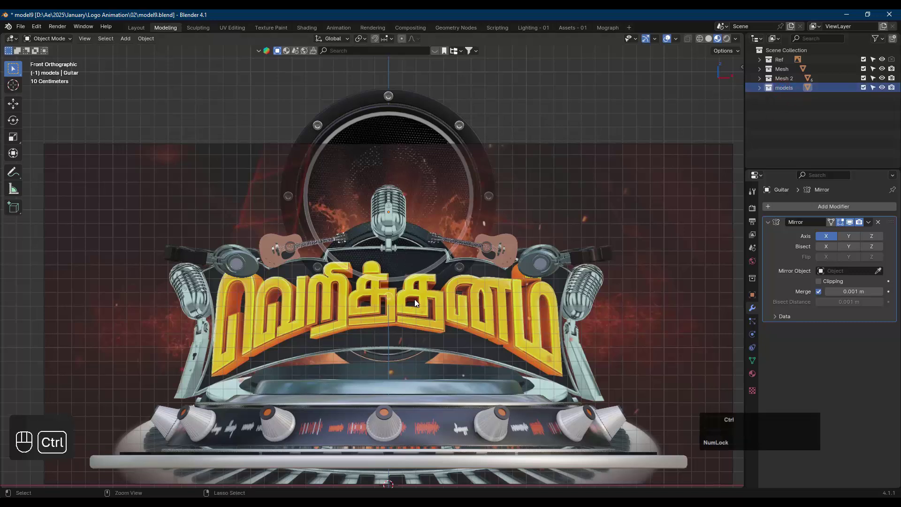
key("ctrl+v")
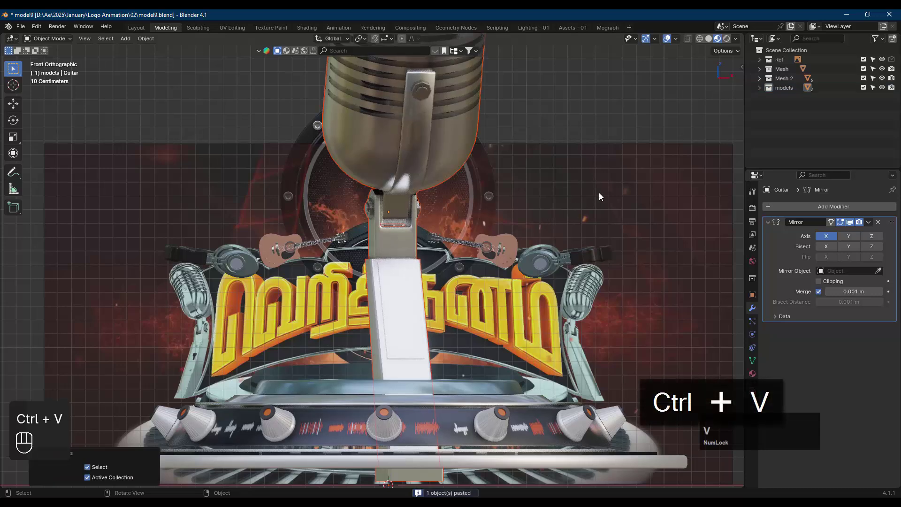
key("Tab")
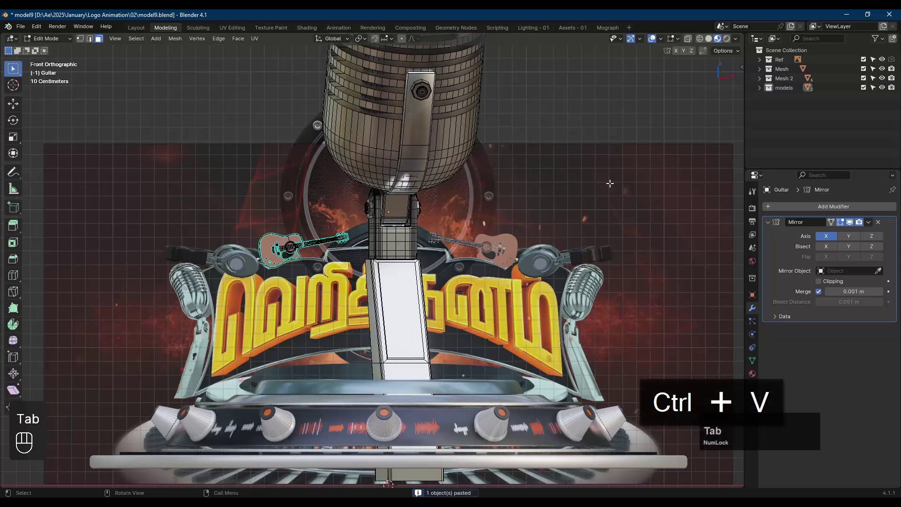
key("a")
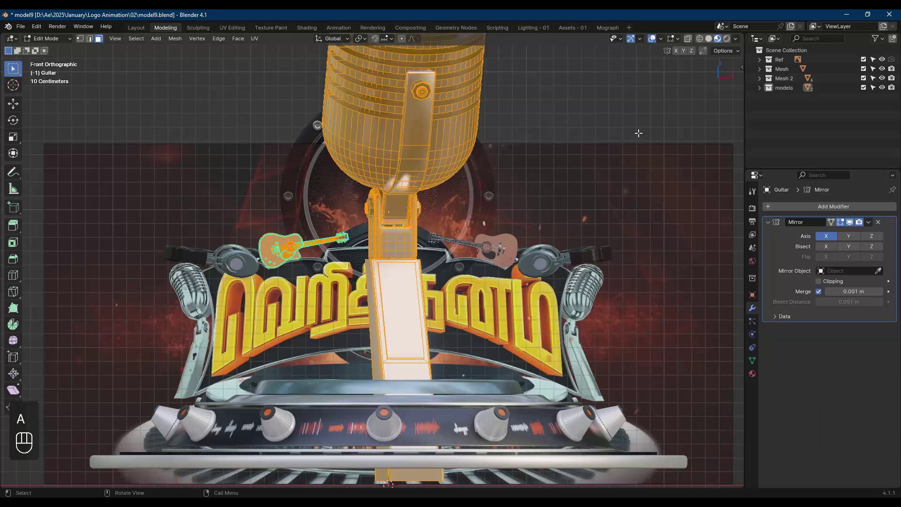
key("alt+a")
key("Tab")
Select all of the pasted stand microphone's geometry in Edit Mode and scale it down by a factor of 0.184
left_click(435, 167)
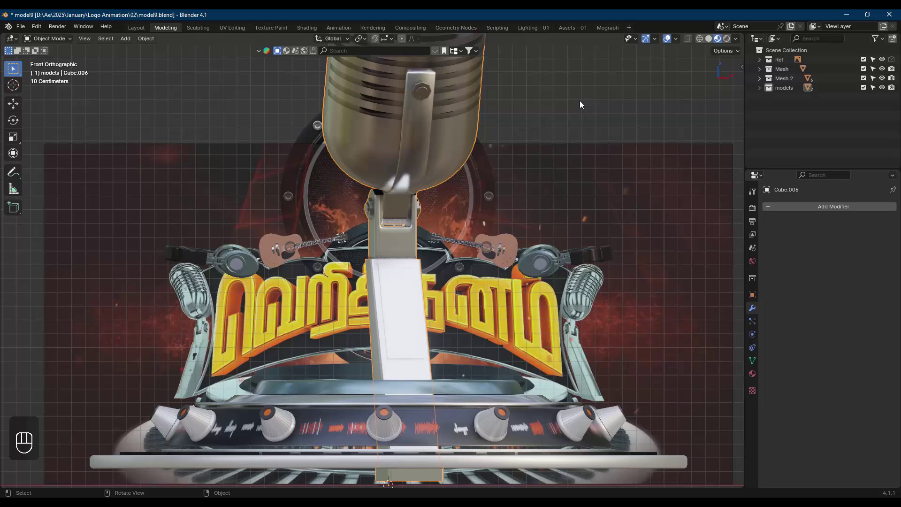
key("Tab")
key("a")
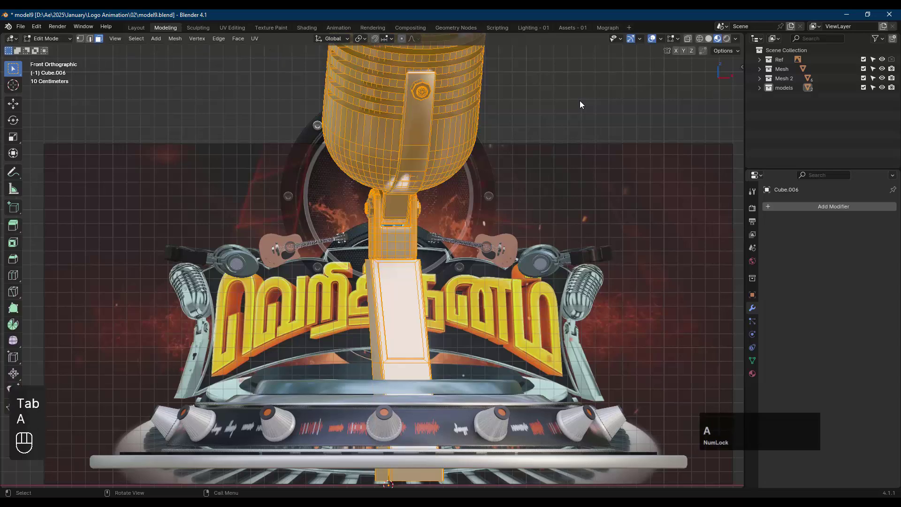
key("s")
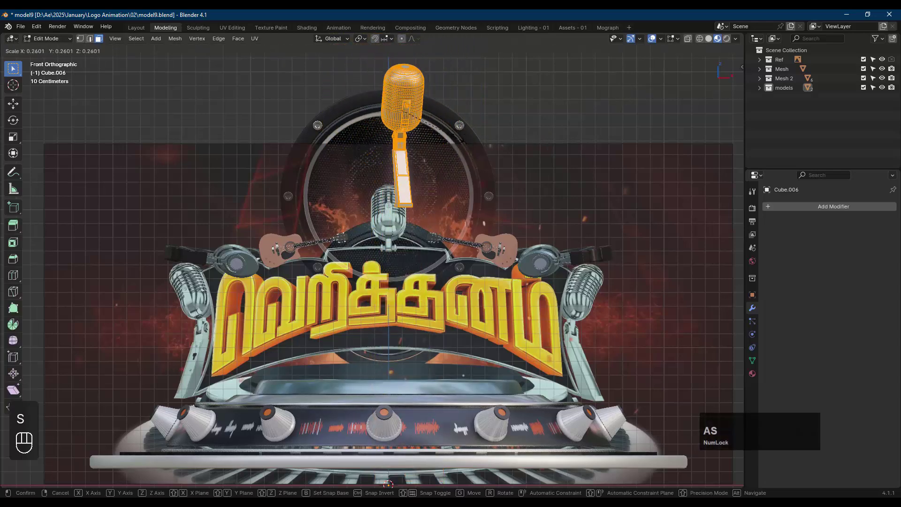
left_click(456, 139)
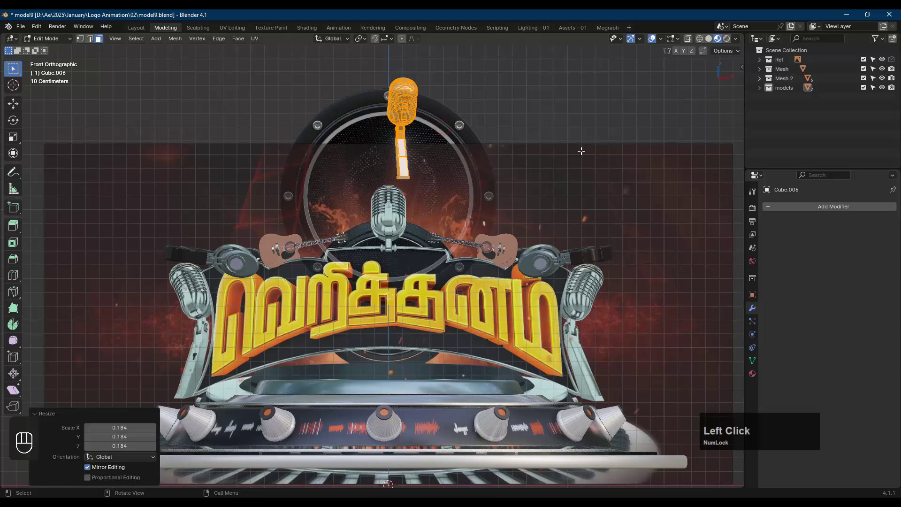
Lower the microphone geometry along Z to the height of the title lettering and scale it up by a factor of 1.381
key("g")
key("z")
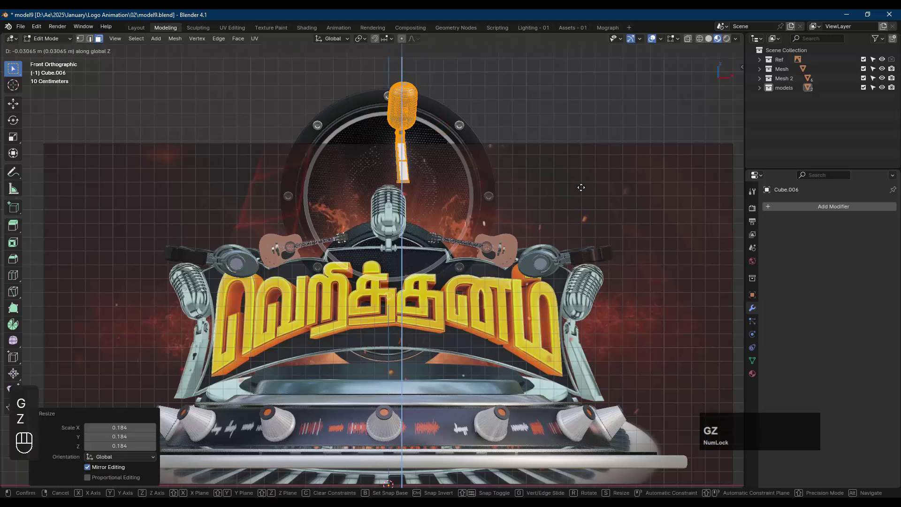
left_click(578, 361)
key("s")
left_click(543, 299)
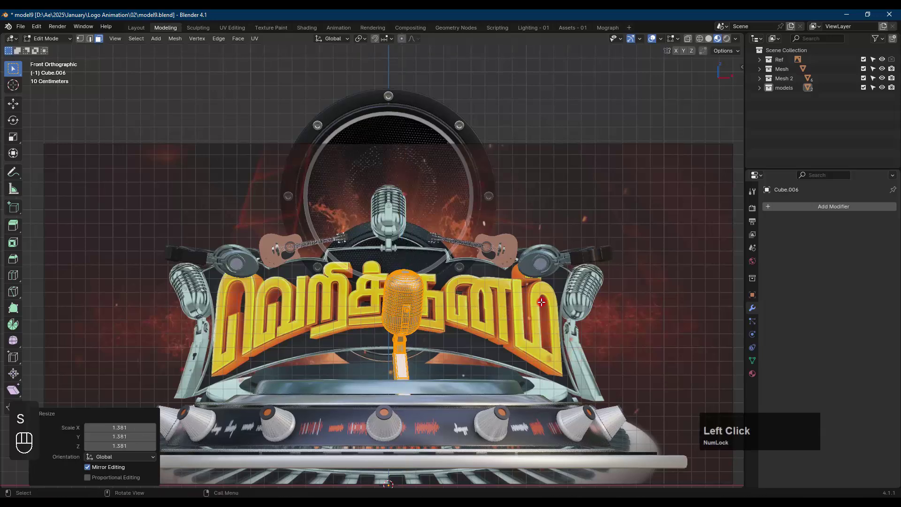
Raise the microphone geometry about 0.14 m along Z and scale it by a factor of 1.049
key("g")
key("z")
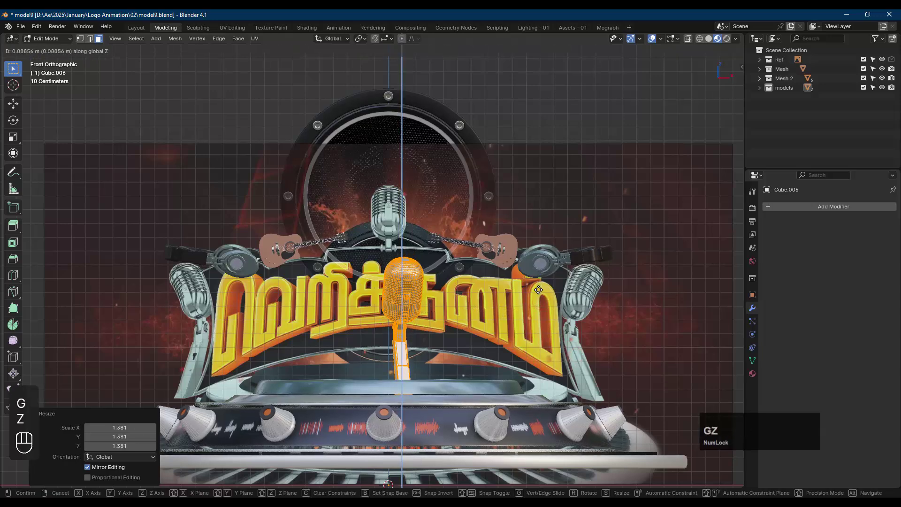
left_click(537, 282)
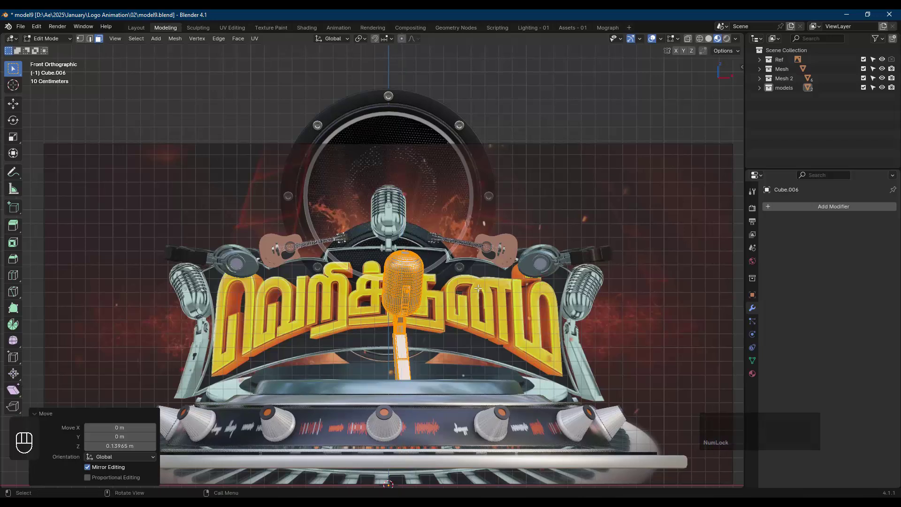
key("s")
left_click(482, 288)
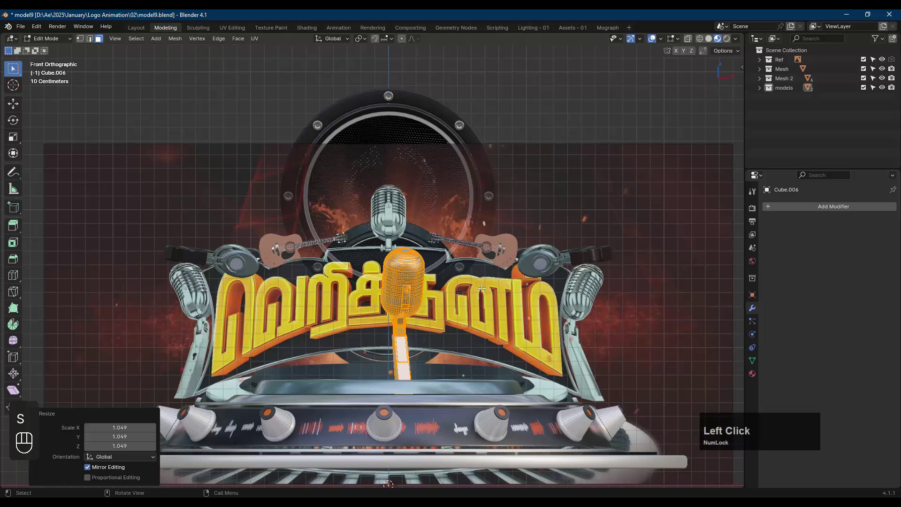
Move the microphone geometry about -1.62 m along X, beside the left stand microphone in the reference image
key("g")
key("x")
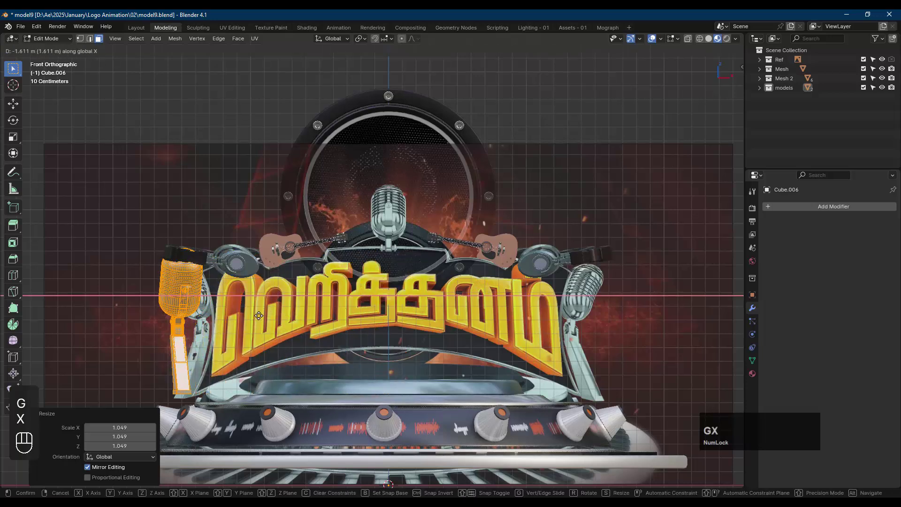
left_click(257, 315)
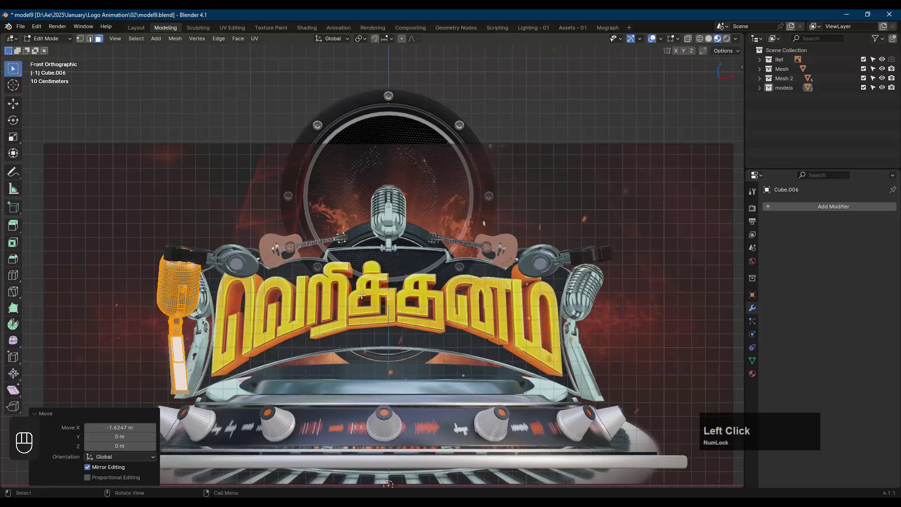
scroll(371, 295, "down", 1)
middle_click_drag(413, 291, 390, 253, "shift")
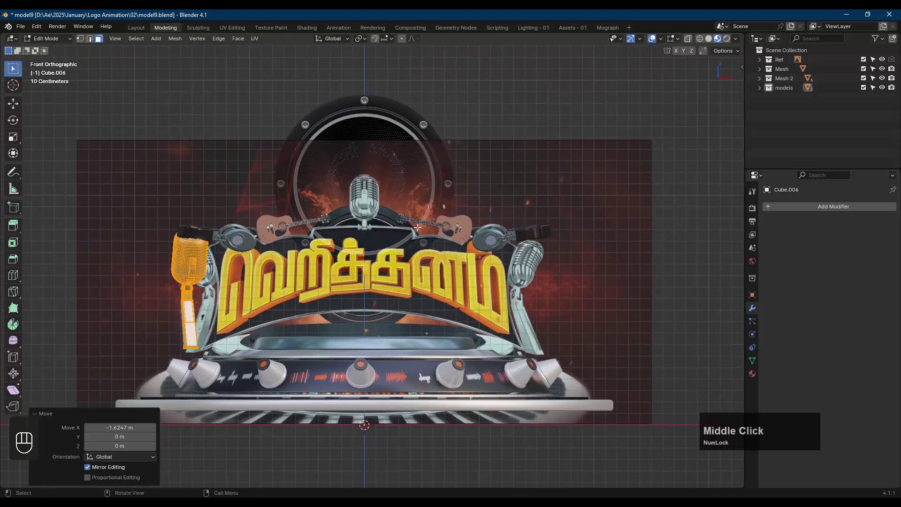
key("r")
right_click(375, 236)
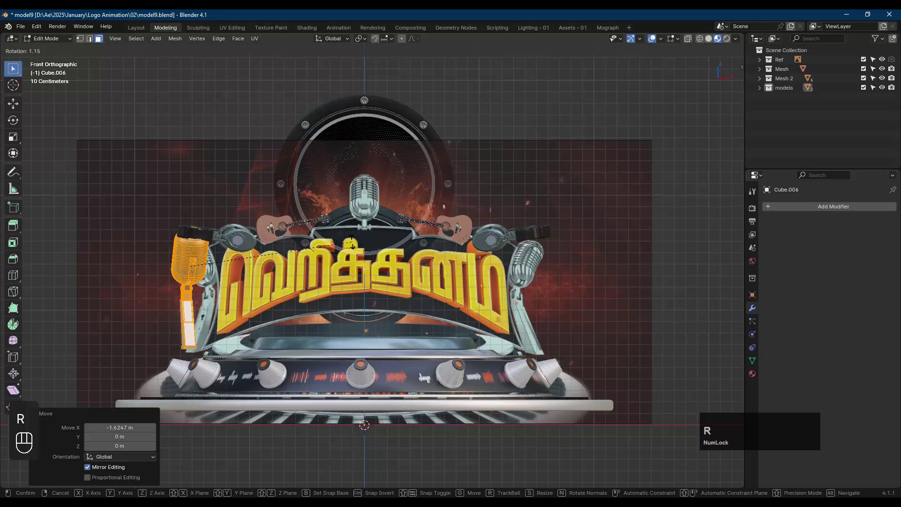
key("ctrl+z")
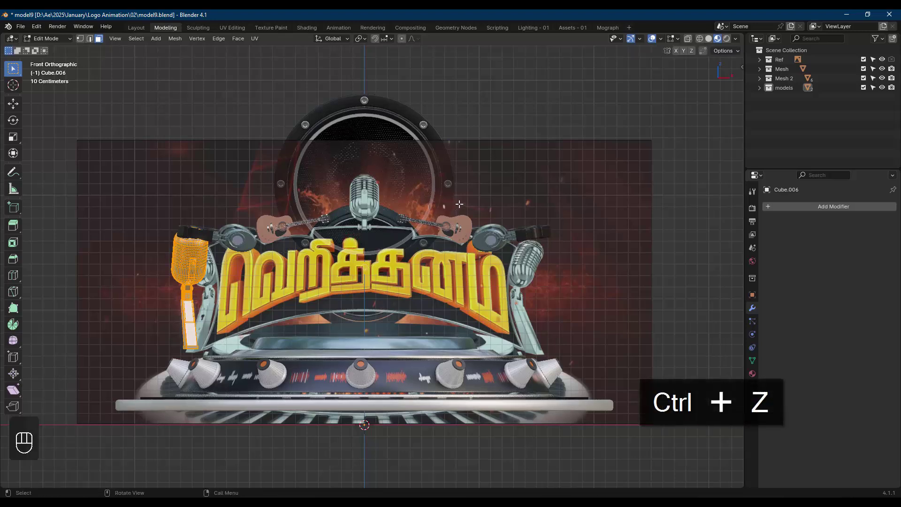
Rotate the microphone geometry -65° about the global Z axis to match the angle of the reference microphone
key("r")
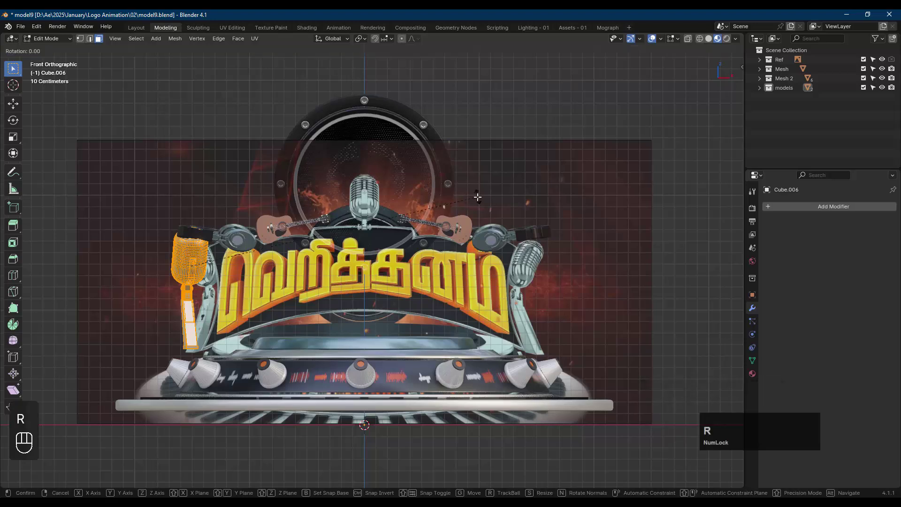
key("z")
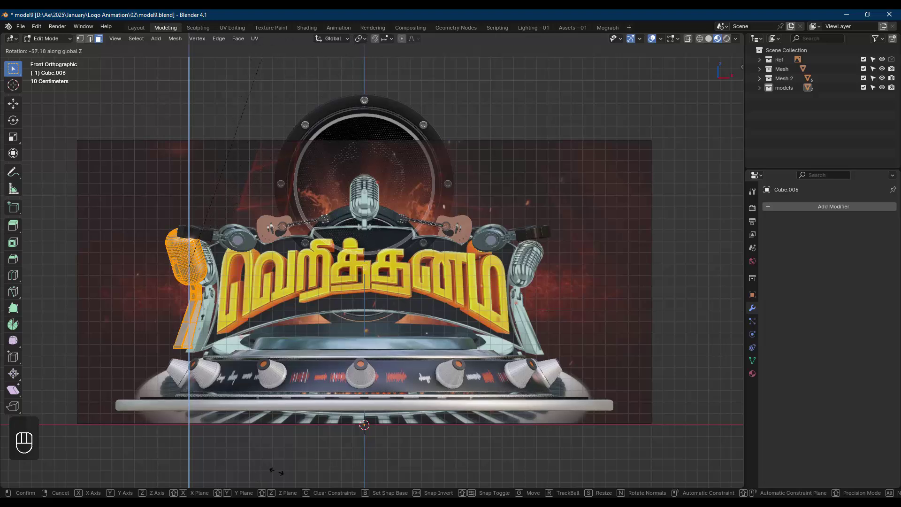
left_click(237, 480)
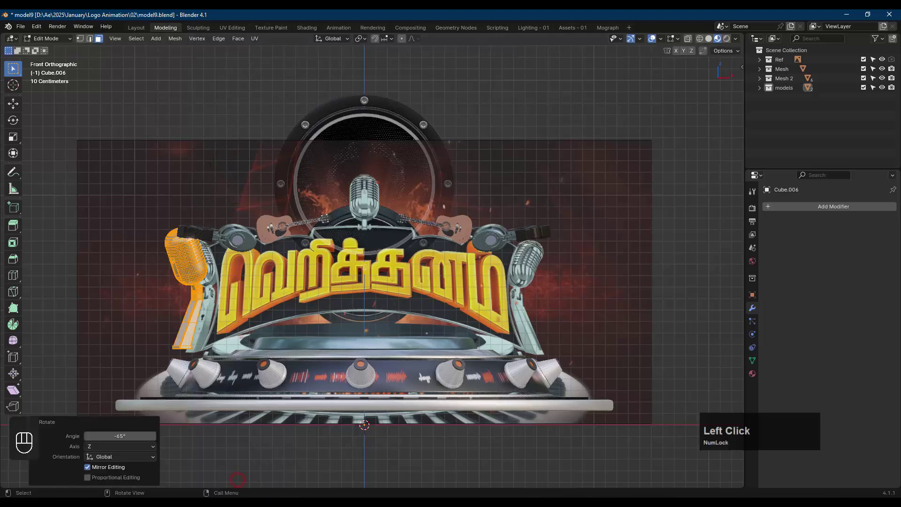
Shift the microphone geometry about -0.045 m along Z and 0.09 m along X toward the reference microphone
key("g")
key("z")
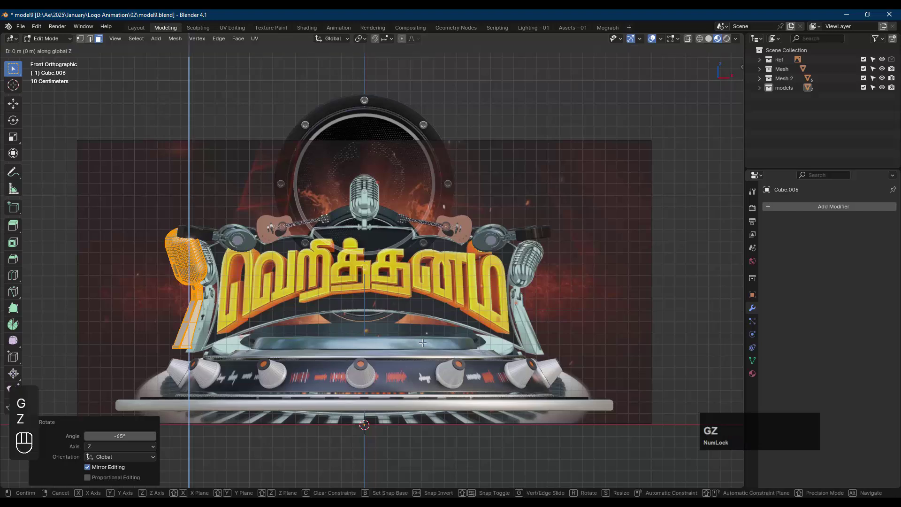
left_click(421, 348)
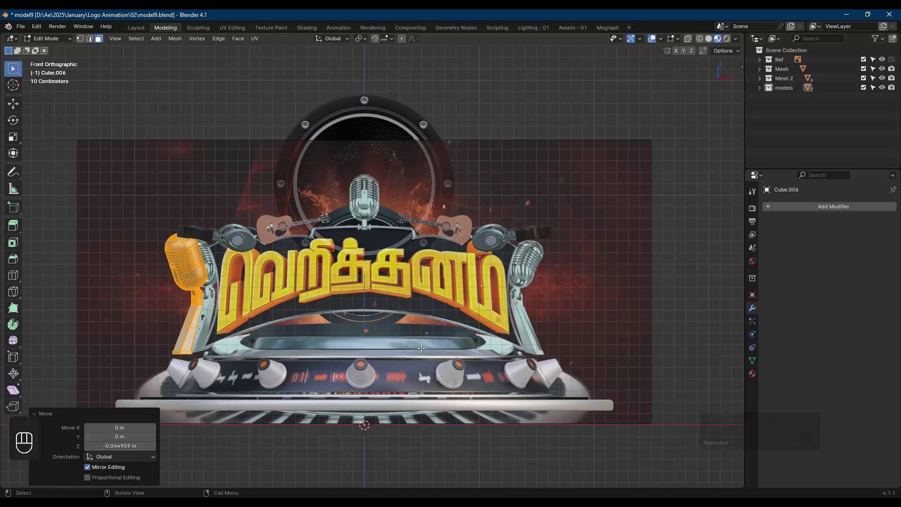
key("g")
key("x")
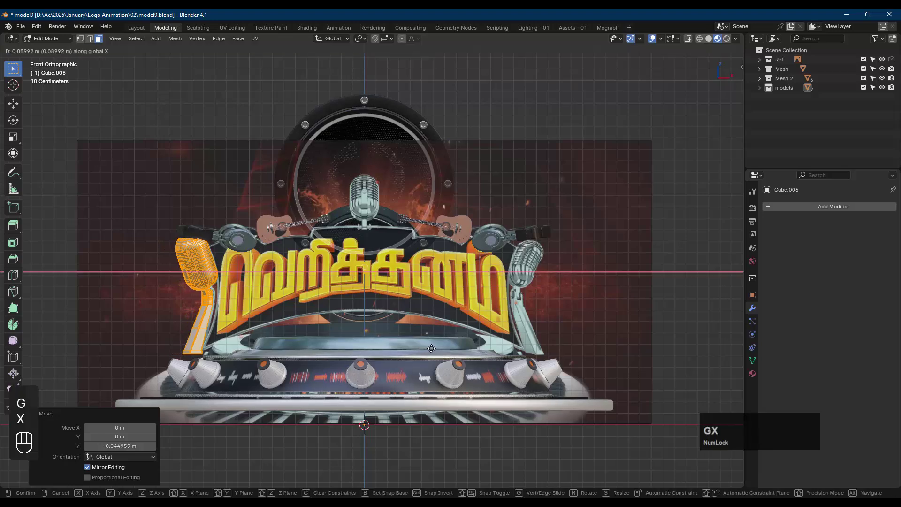
left_click(432, 348)
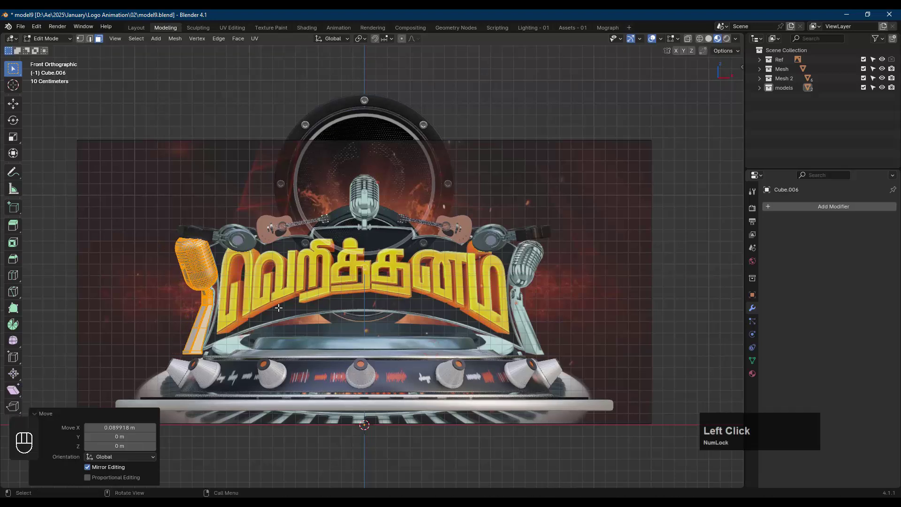
Examine the stand microphone's depth relative to the headphones, guitars and round base in perspective view
middle_click_drag(279, 307, 342, 305)
scroll(348, 314, "down", 2)
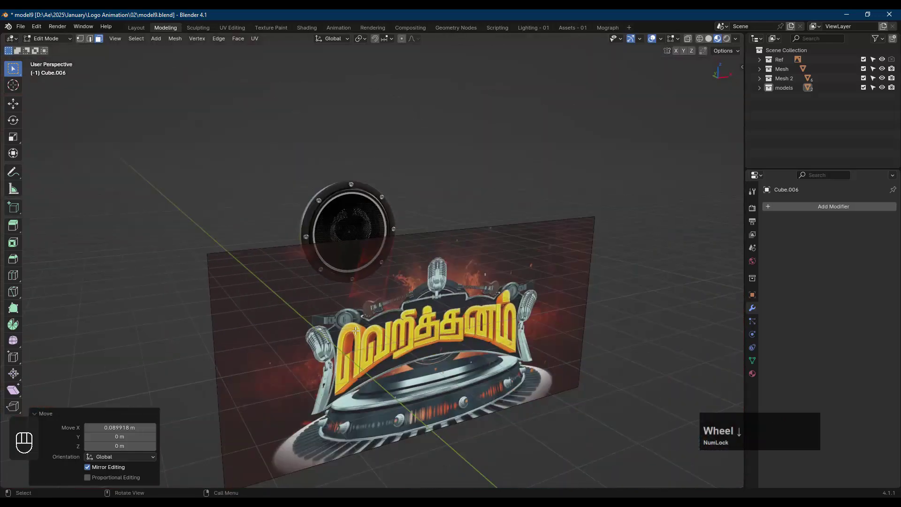
scroll(355, 332, "down", 3)
middle_click_drag(457, 413, 417, 307, "shift")
mouse_move(422, 256)
middle_mouse_down()
mouse_move(440, 266)
mouse_move(429, 261)
middle_mouse_up()
middle_click_drag(497, 328, 475, 303, "shift")
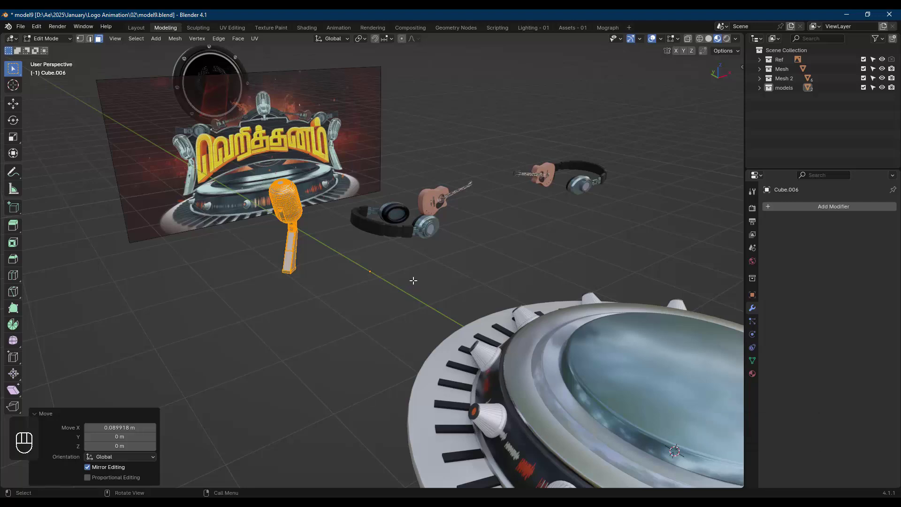
key("alt+a")
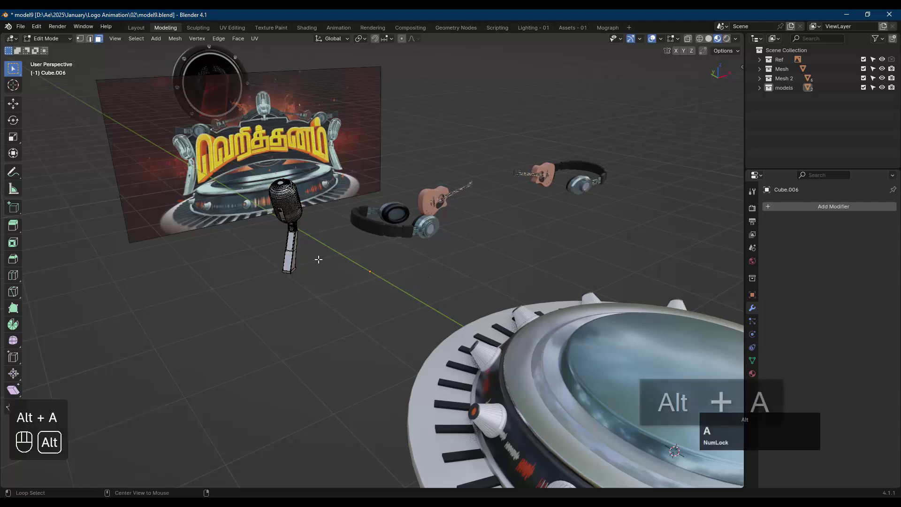
key("Tab")
left_click(322, 244)
middle_click_drag(331, 276, 425, 294)
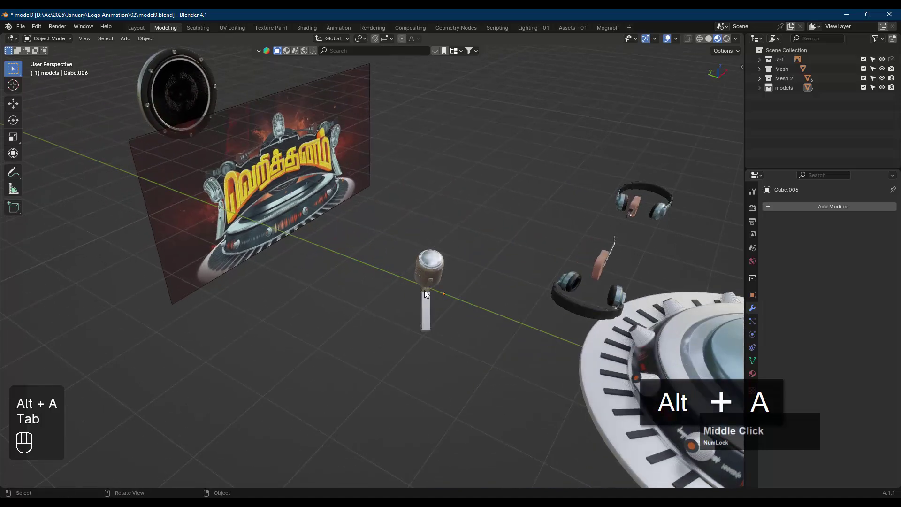
Move all of the stand microphone's geometry about -2.26 m along Y in top view, onto the edge of the round base
left_click(426, 313)
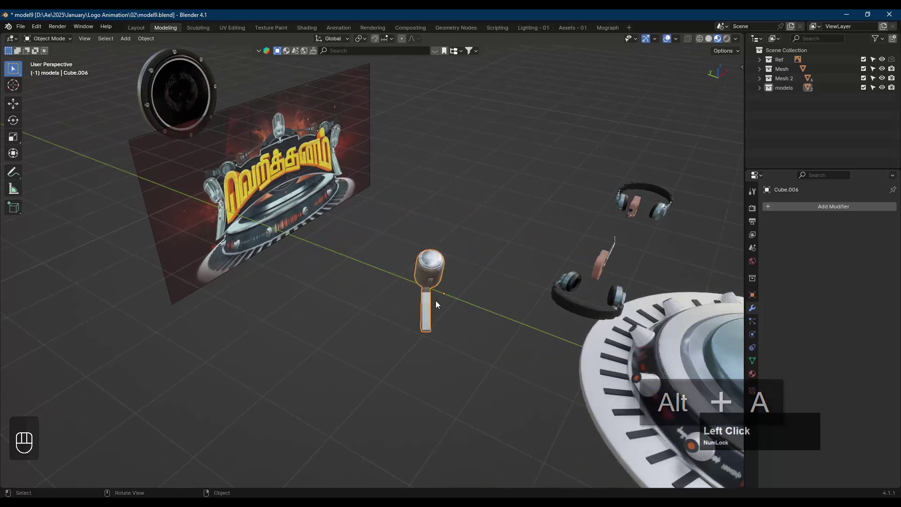
key("Tab")
key("a")
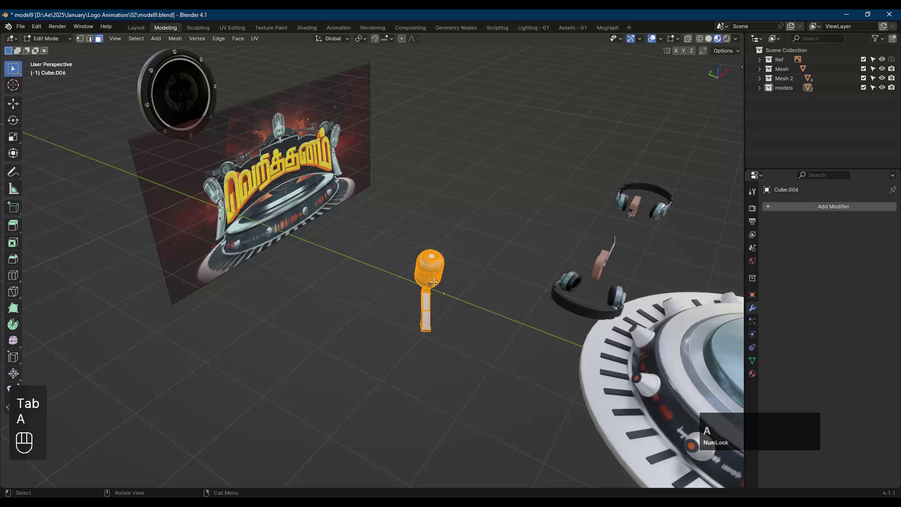
key("KP_7")
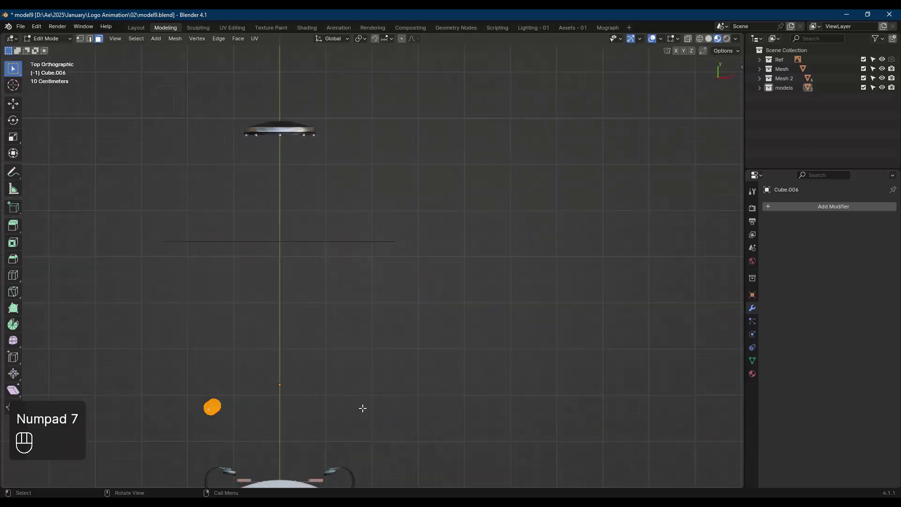
middle_click_drag(362, 408, 399, 281, "shift")
key("g")
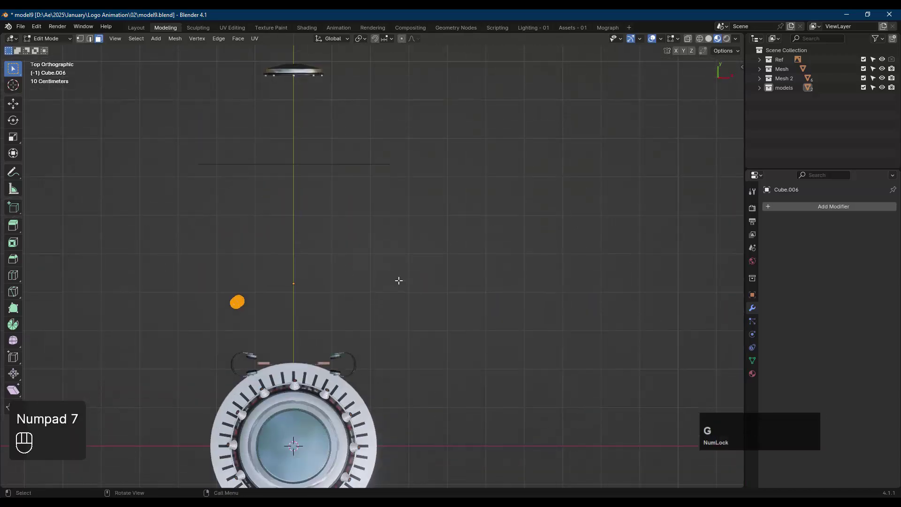
key("y")
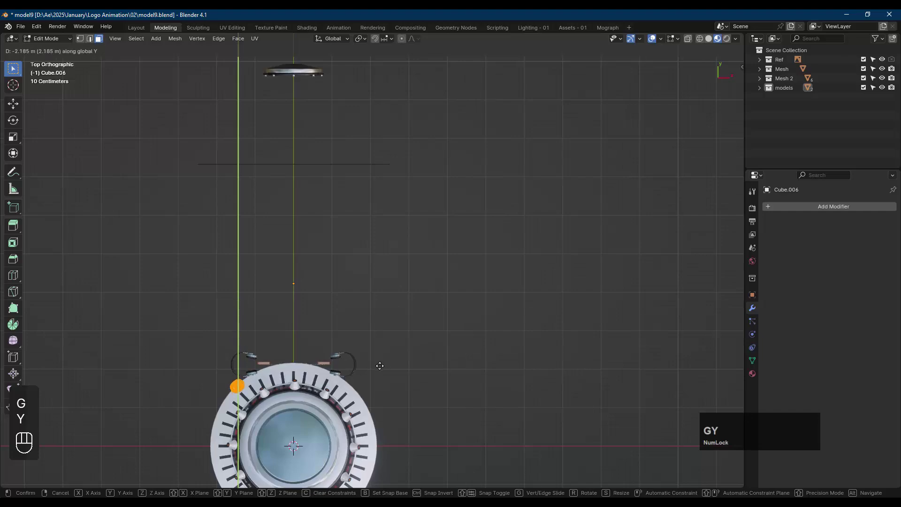
left_click(380, 366)
Check the microphone's placement in perspective view, deselect its geometry and return to Object Mode with nothing selected
middle_click_drag(380, 367, 313, 322)
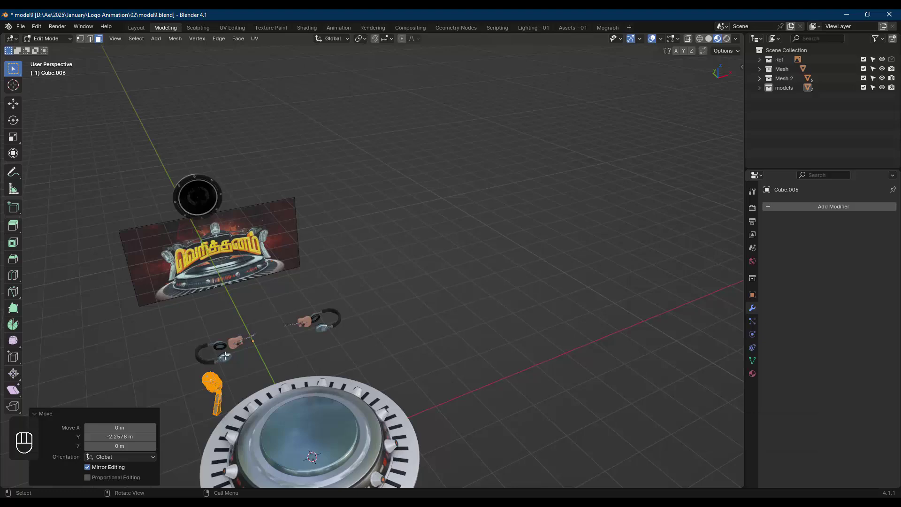
scroll(219, 359, "up", 4)
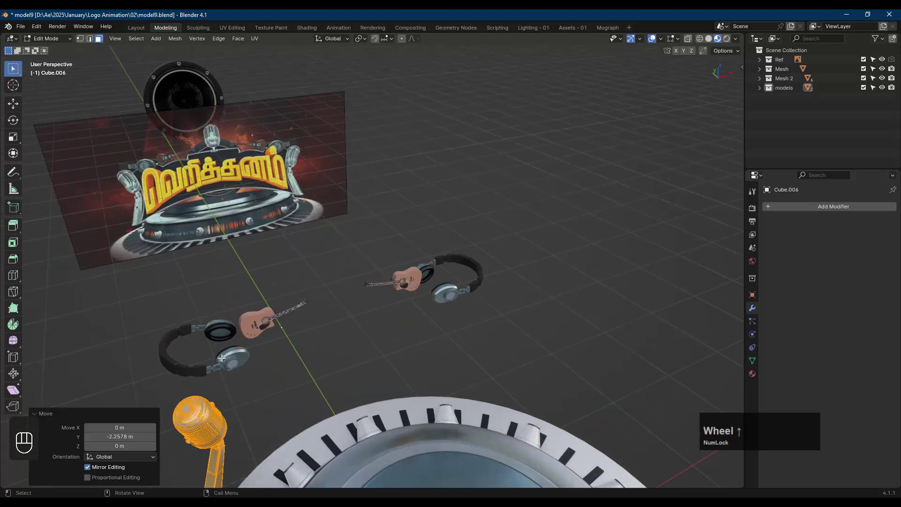
key("alt+a")
key("Tab")
left_click(345, 366)
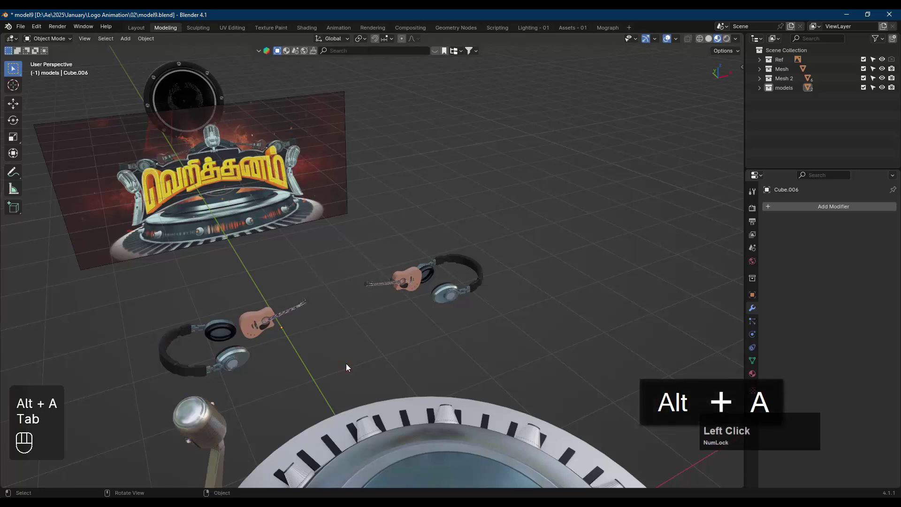
Compare the stand microphone with the reference image's side microphones in front and perspective views
key("KP_1")
scroll(229, 371, "up", 3)
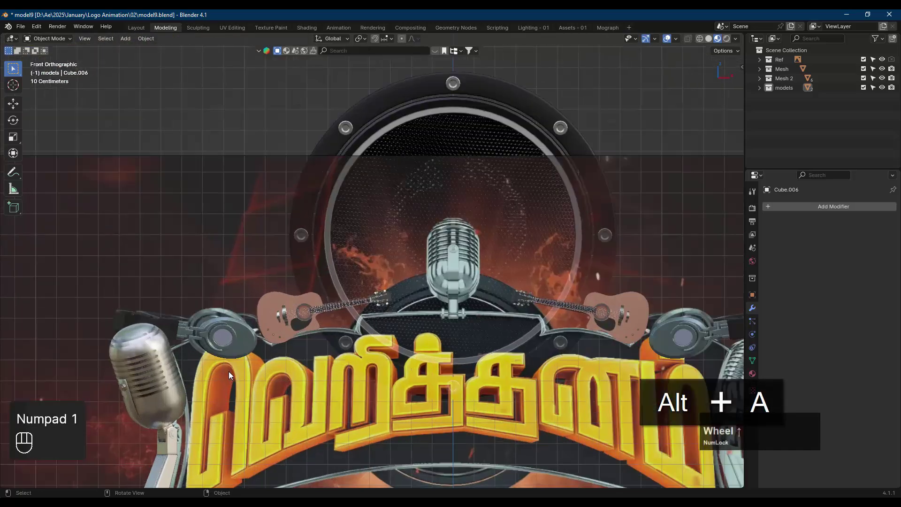
scroll(229, 371, "down", 3)
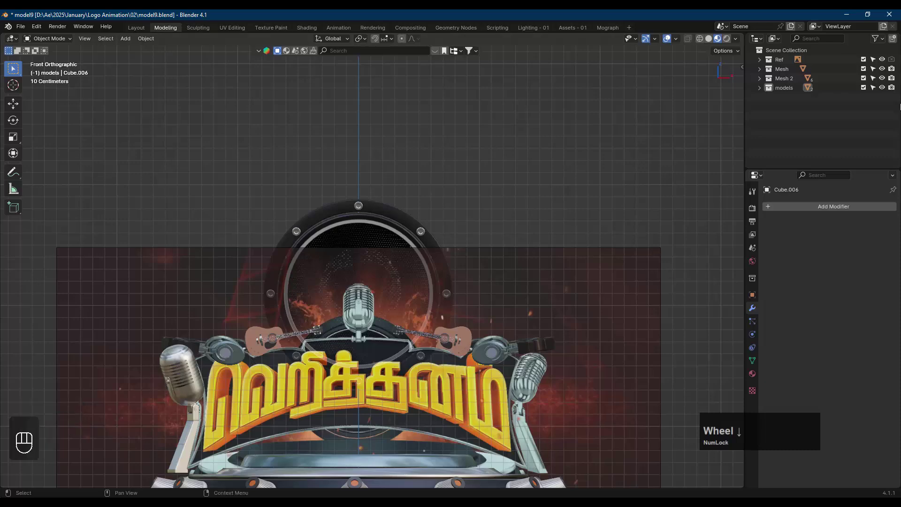
middle_click_drag(304, 249, 369, 315)
scroll(367, 317, "up", 3)
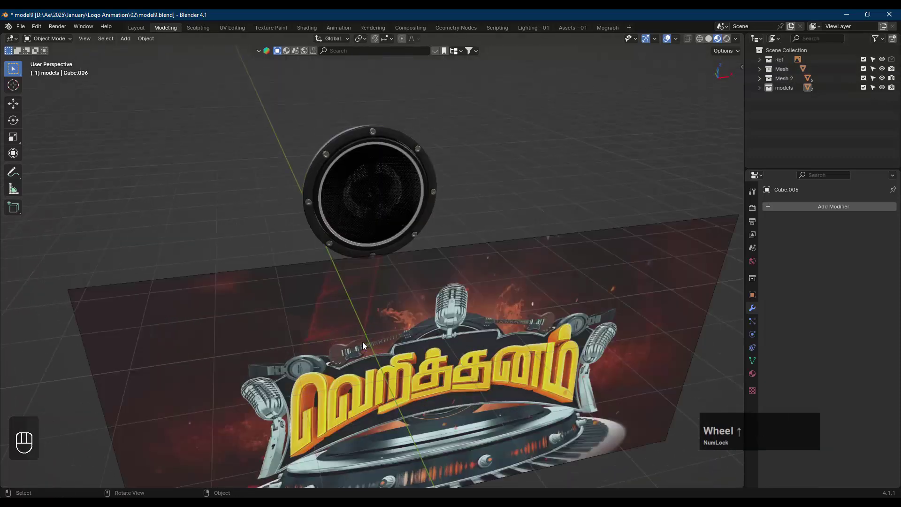
middle_click_drag(346, 373, 323, 362)
scroll(263, 344, "up", 3)
middle_click_drag(263, 345, 301, 337)
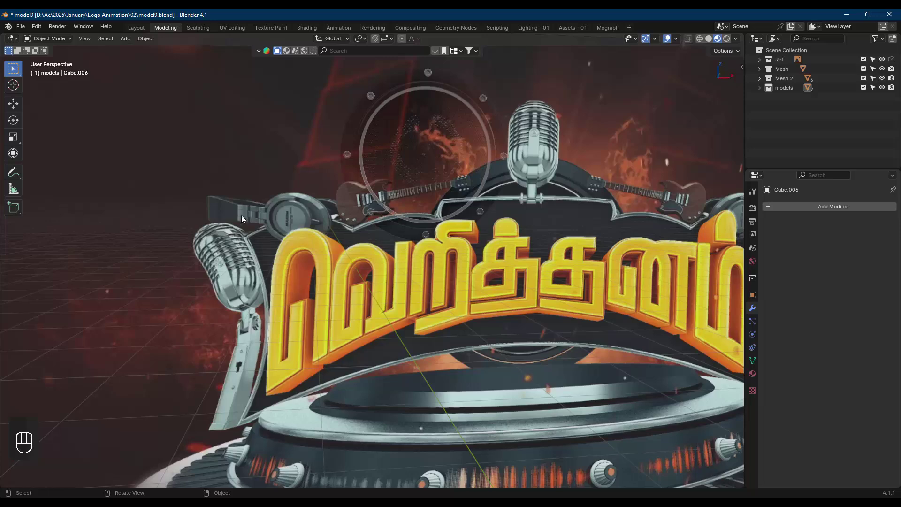
middle_click_drag(238, 214, 336, 229, "shift")
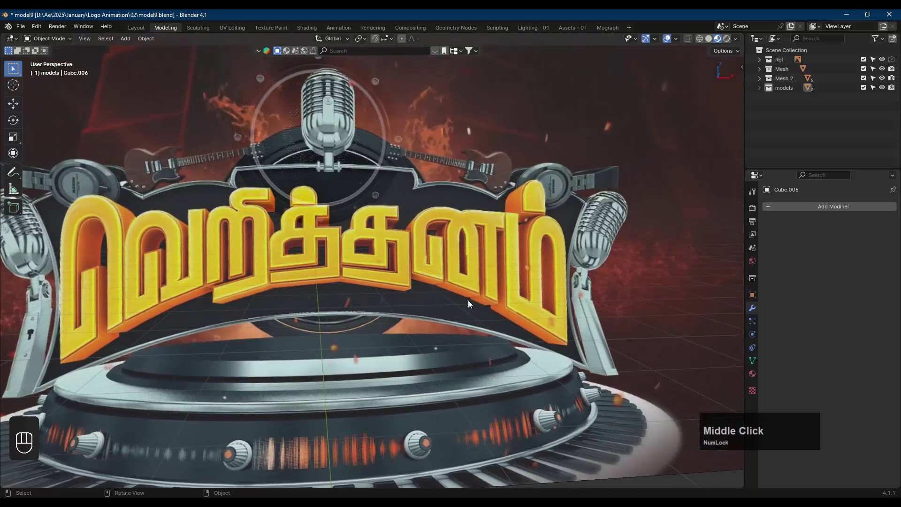
Scale all of the stand microphone's geometry uniformly to 0.959 in front view
key("KP_1")
left_click(140, 230)
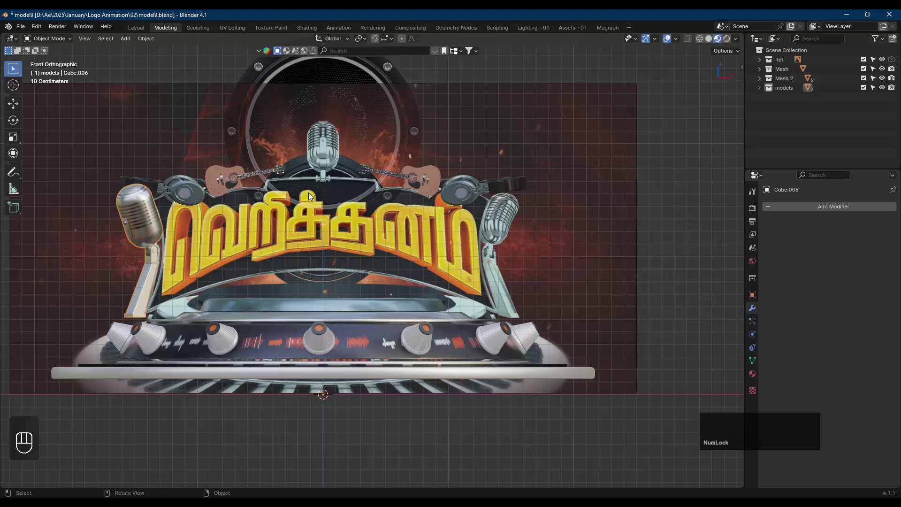
key("Tab")
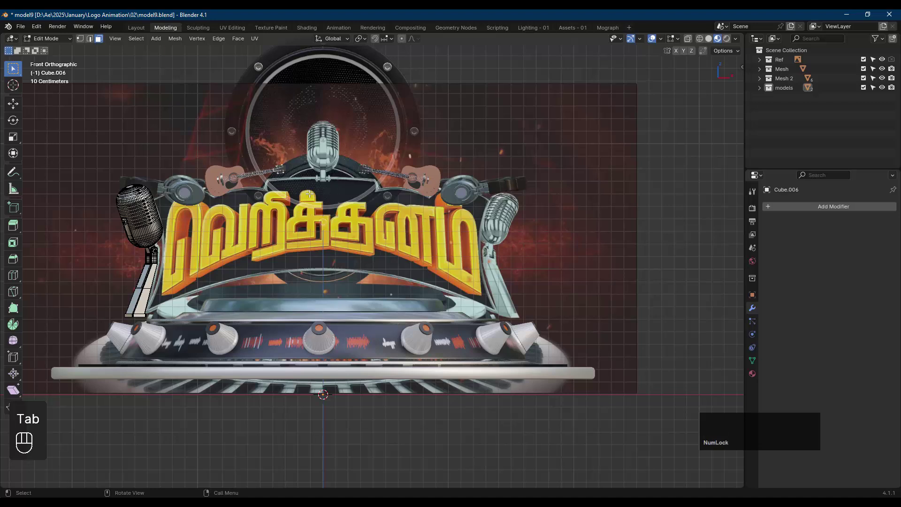
key("a")
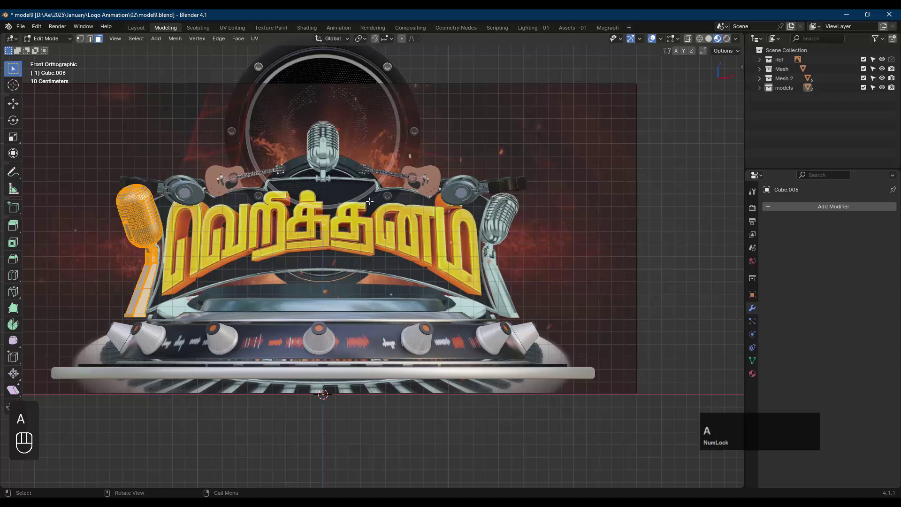
key("s")
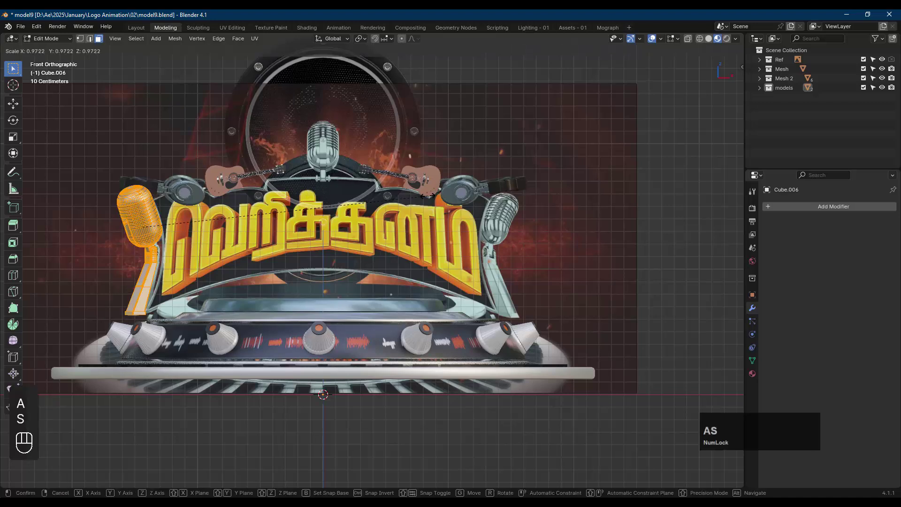
left_click(427, 195)
Examine the microphone's fit against the reference microphone up close, comparing wireframe and shaded display with X-ray toggled
scroll(205, 236, "up", 2)
scroll(205, 236, "up", 1)
middle_click_drag(205, 236, 491, 168, "shift")
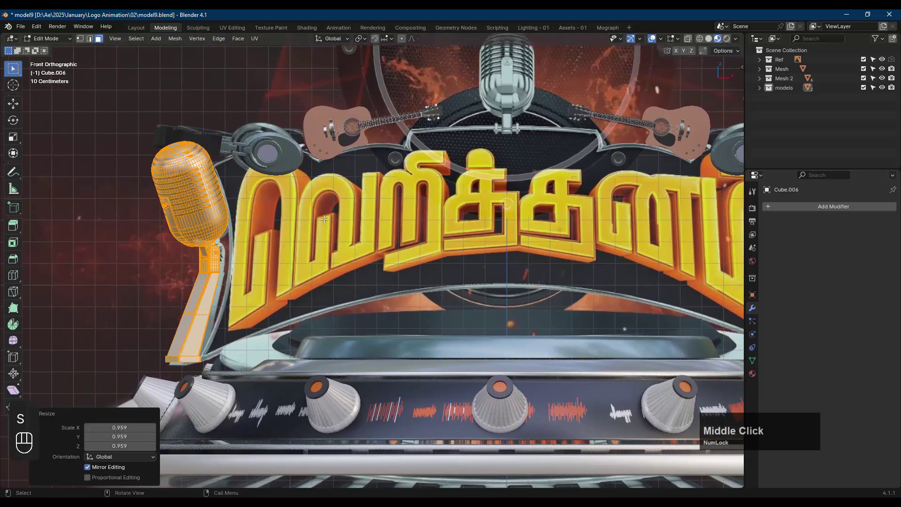
key("shift+z")
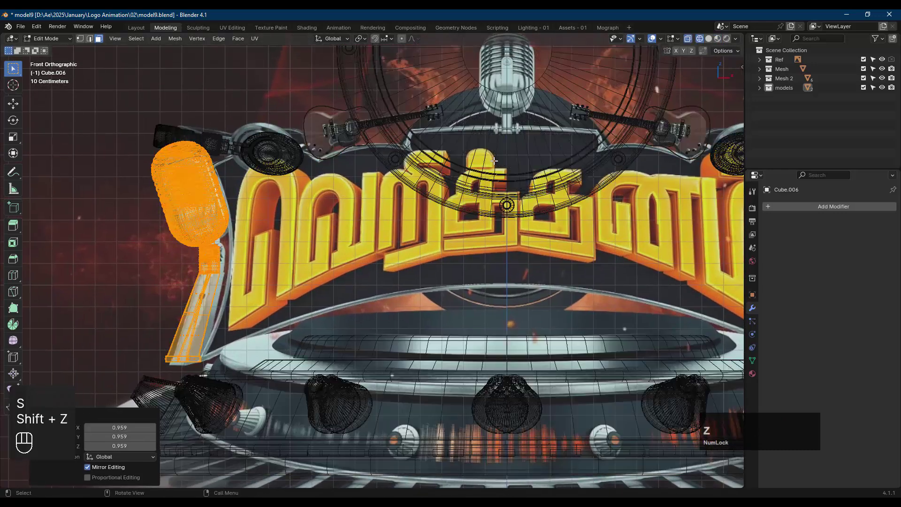
key("g")
left_click(567, 148)
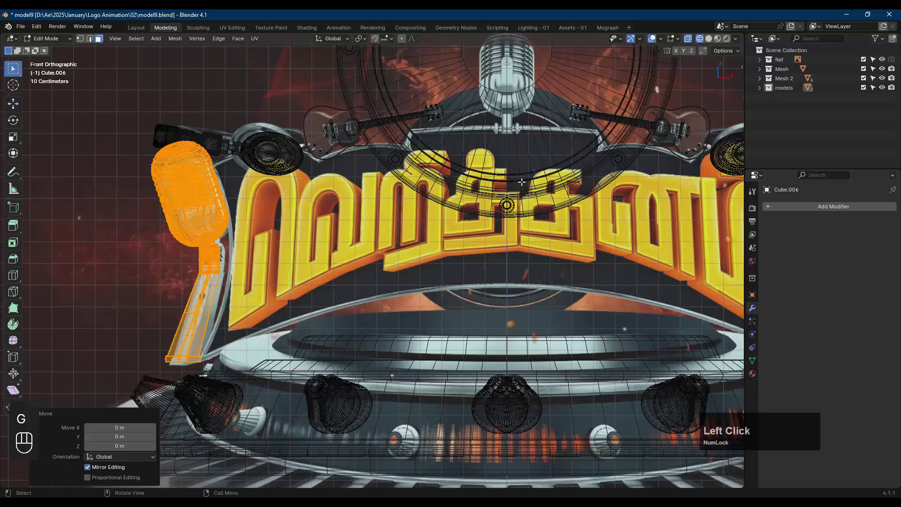
key("shift+z")
key("alt+z")
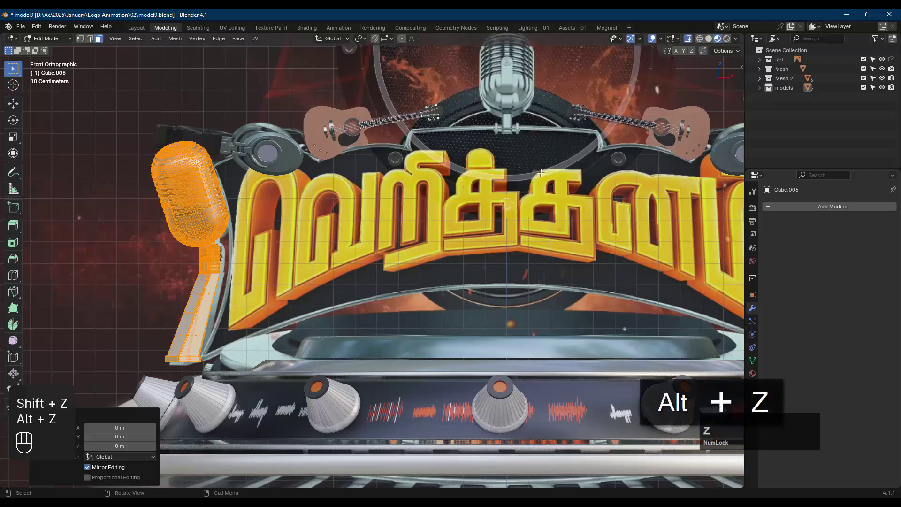
key("shift+z")
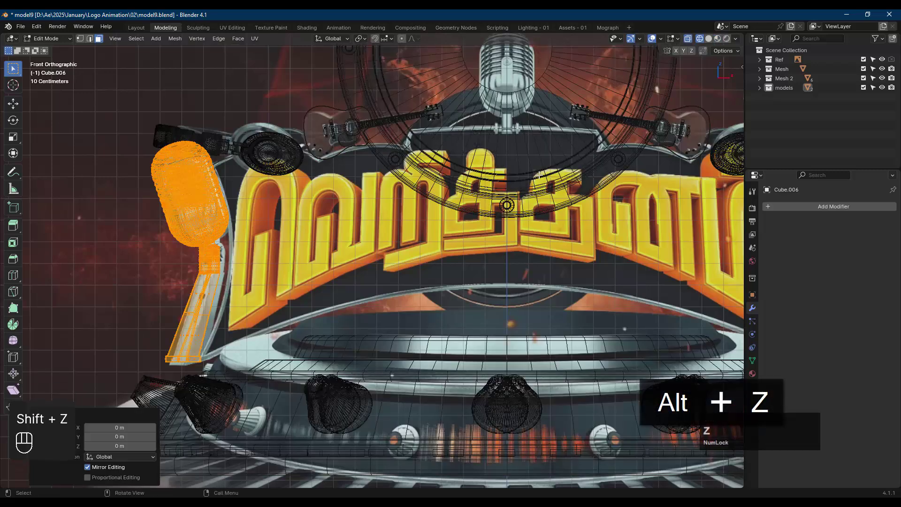
key("shift+z")
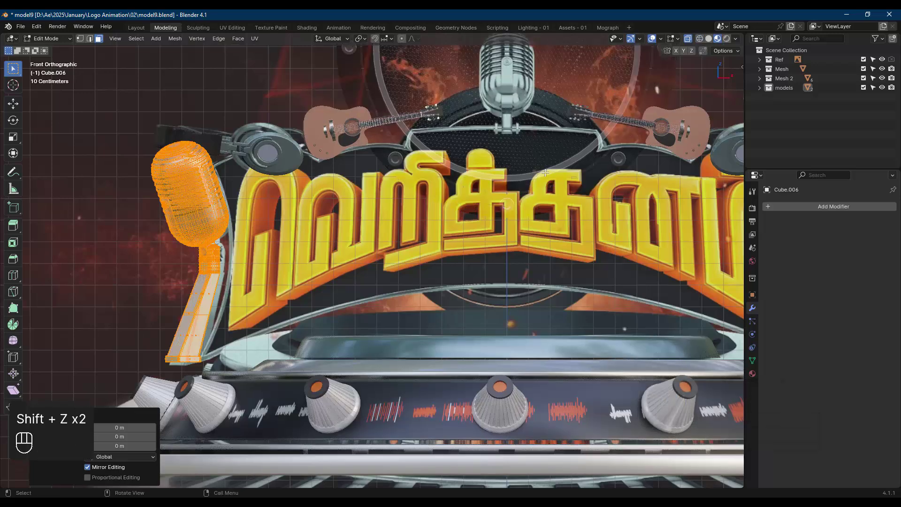
Scale the microphone geometry to 0.939, shifting it about 0.032 m X, -0.041 m Z before and -0.024 m X, -0.026 m Z after scaling
key("g")
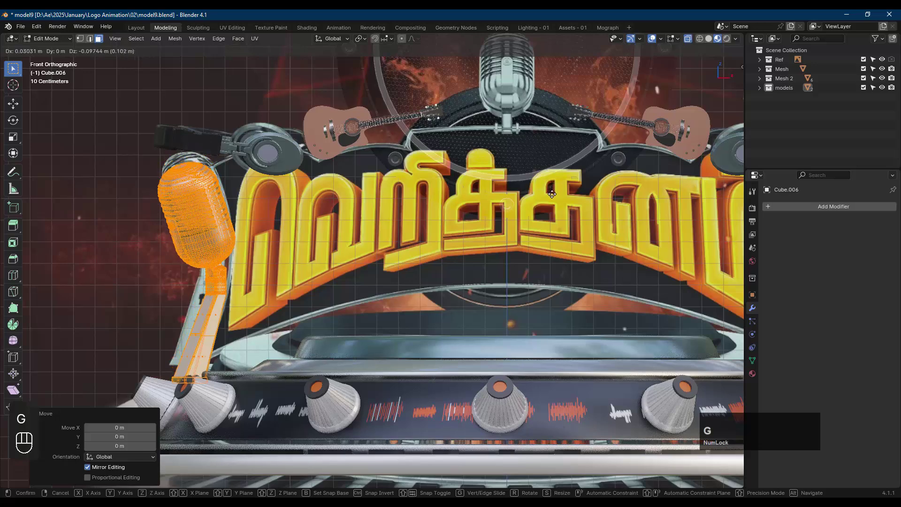
left_click(553, 183)
key("s")
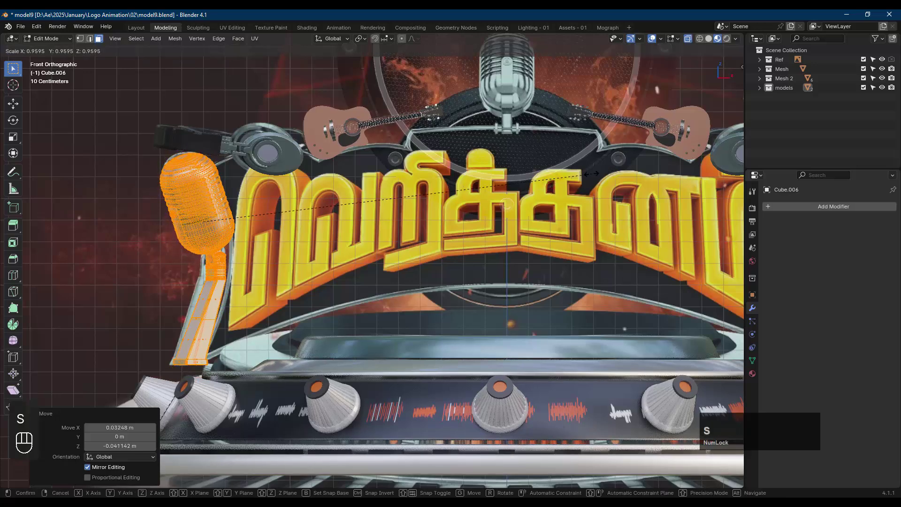
left_click(584, 175)
key("g")
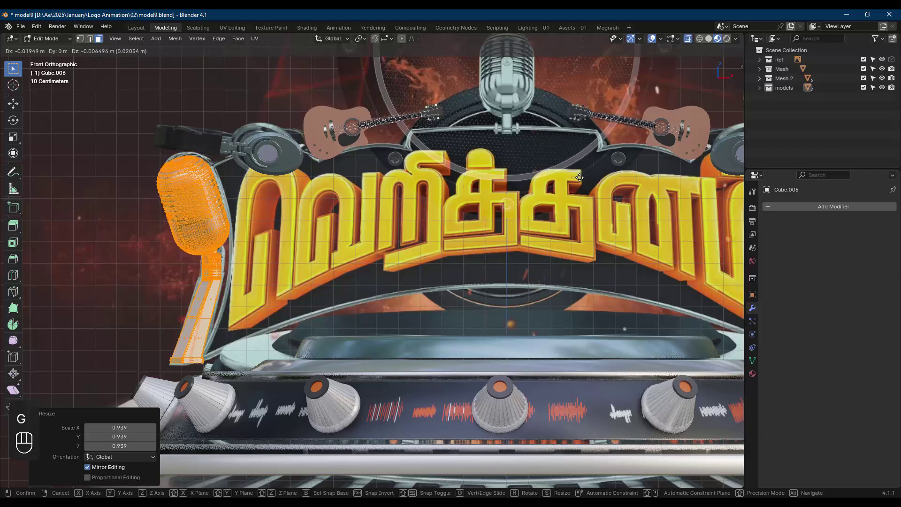
left_click(577, 179)
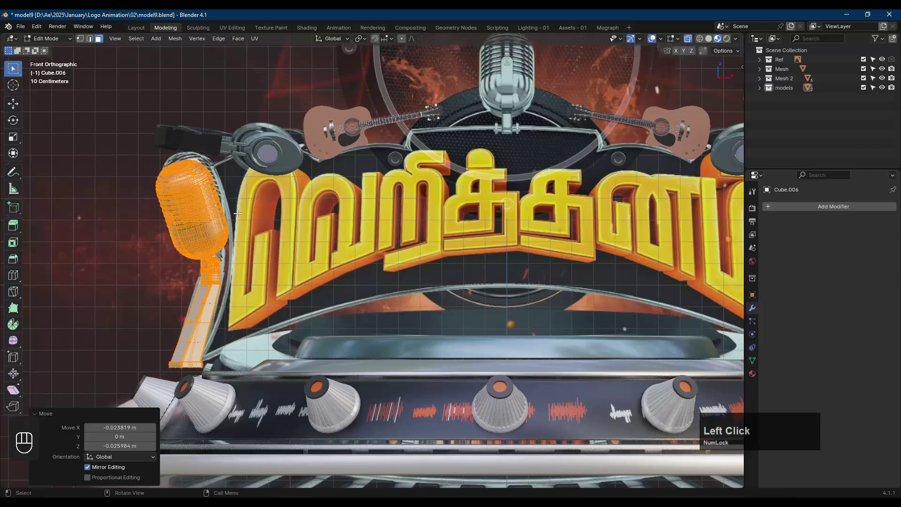
Raise only the microphone's head and neck about 0.039 m along Z, deselect the geometry and return to shaded Object Mode
key("shift+z")
left_click_drag(314, 302, 31, 109)
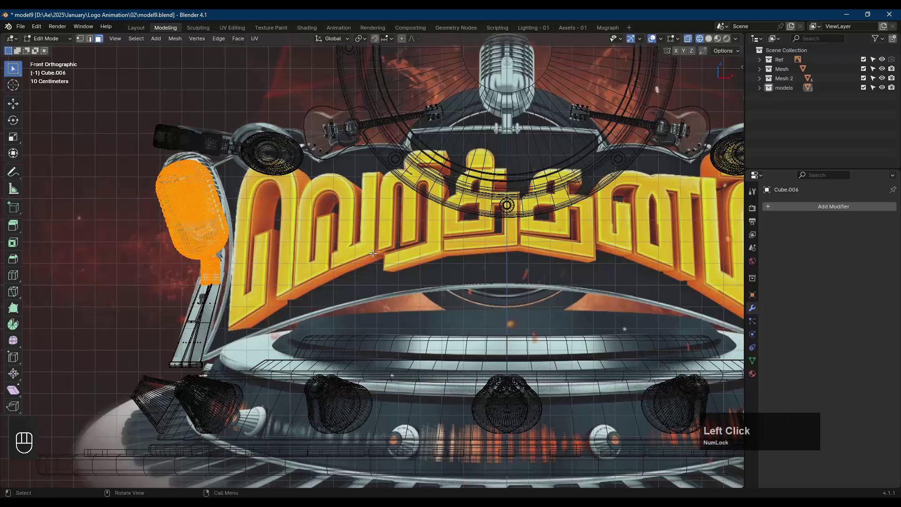
key("g")
key("z")
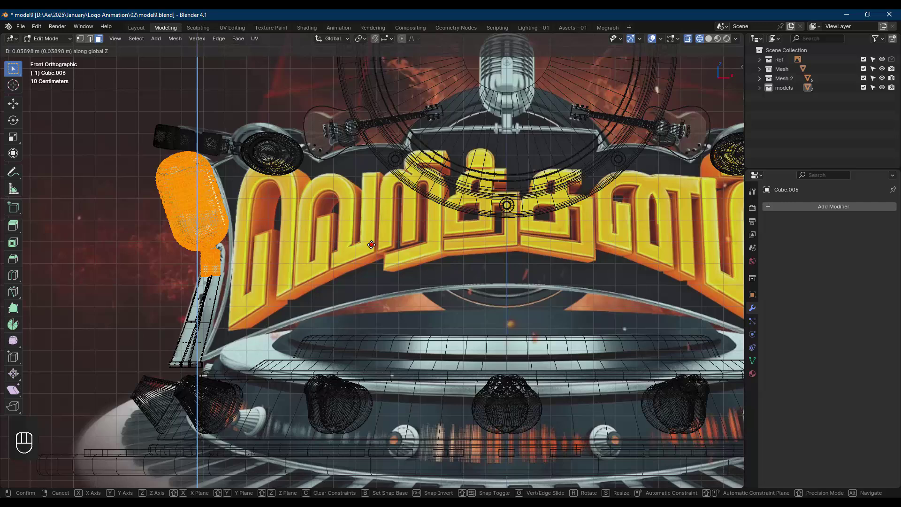
left_click(371, 245)
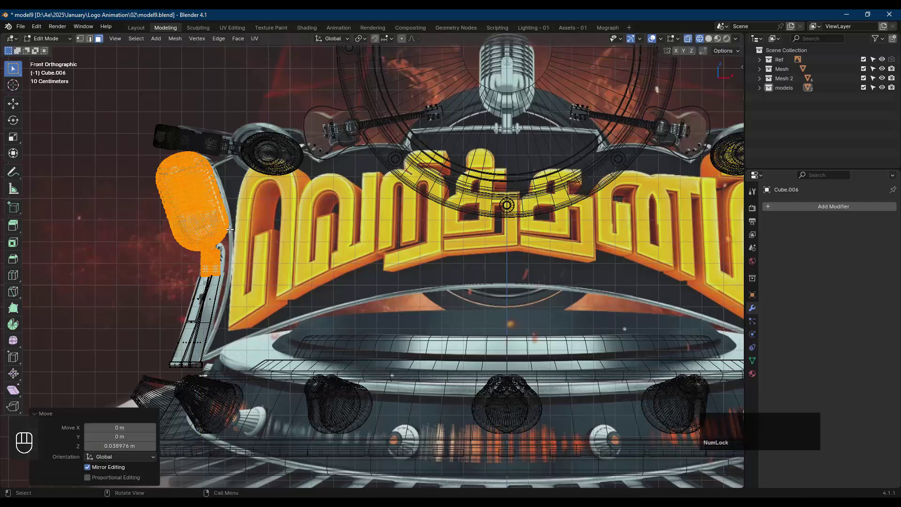
key("alt+a")
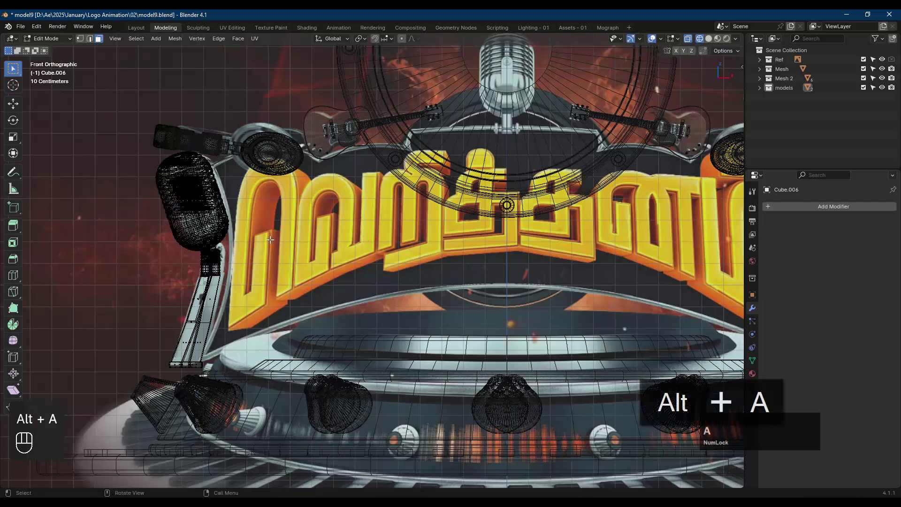
key("Tab")
key("shift+z")
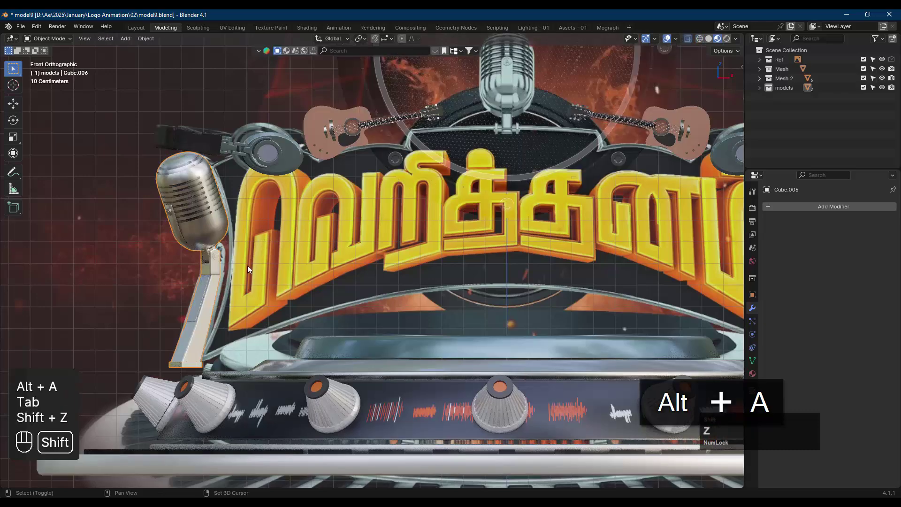
Try scaling the whole stand microphone to 0.832 in front view, undo the resize and return to Object Mode
middle_click_drag(247, 265, 221, 257)
scroll(220, 268, "down", 5)
scroll(225, 270, "down", 3)
key("KP_1")
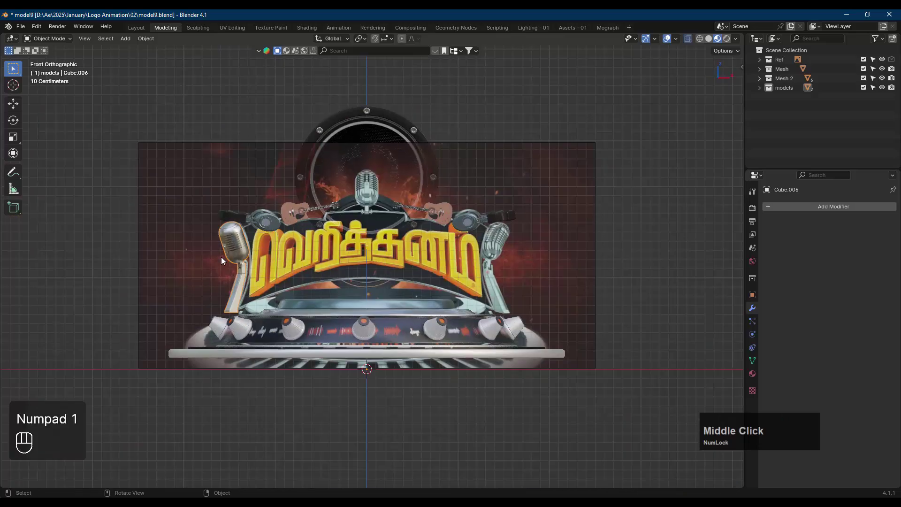
scroll(237, 294, "up", 4)
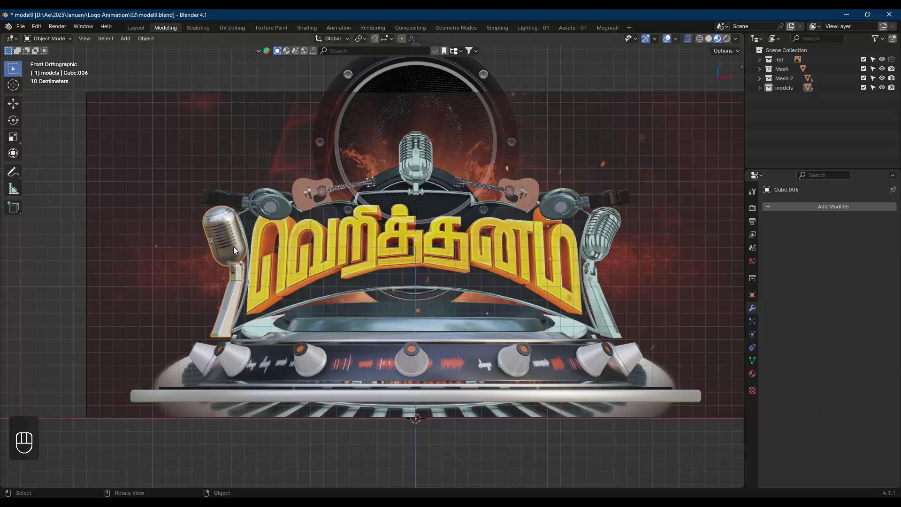
key("Tab")
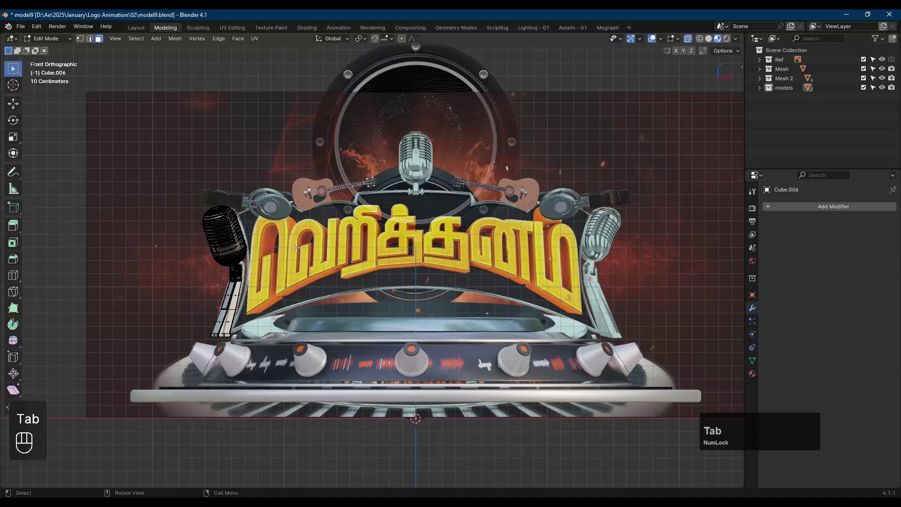
key("a")
key("s")
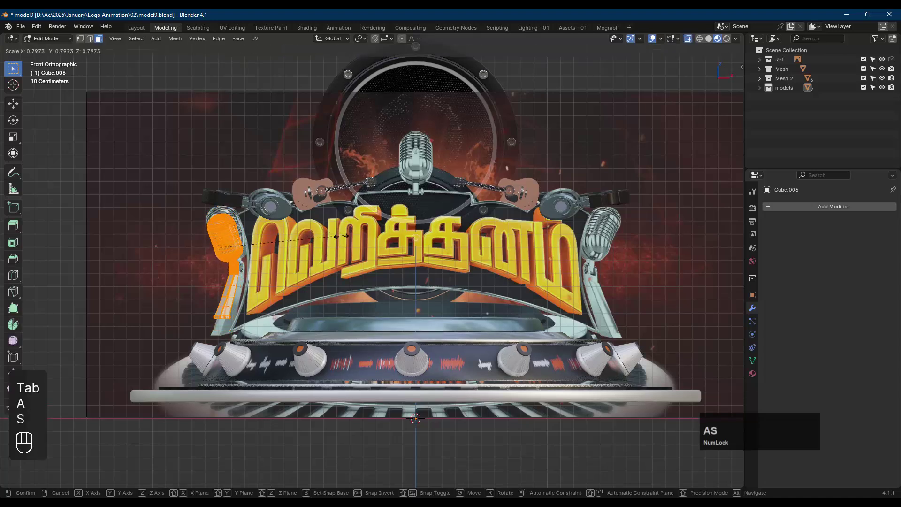
left_click(355, 246)
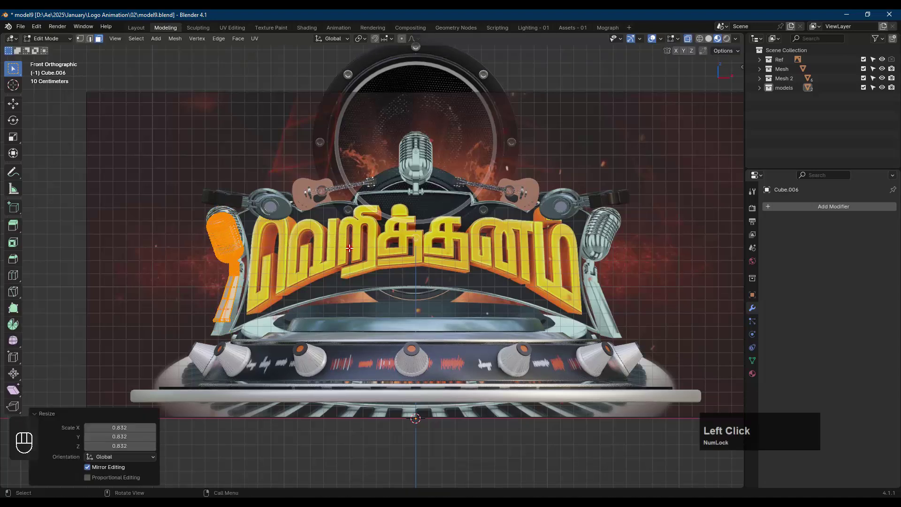
key("ctrl+z")
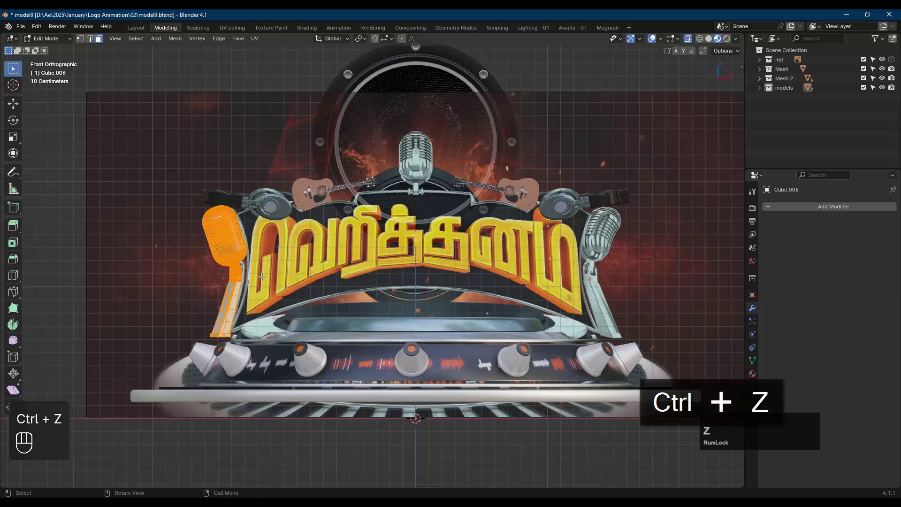
middle_click_drag(313, 279, 126, 252, "shift")
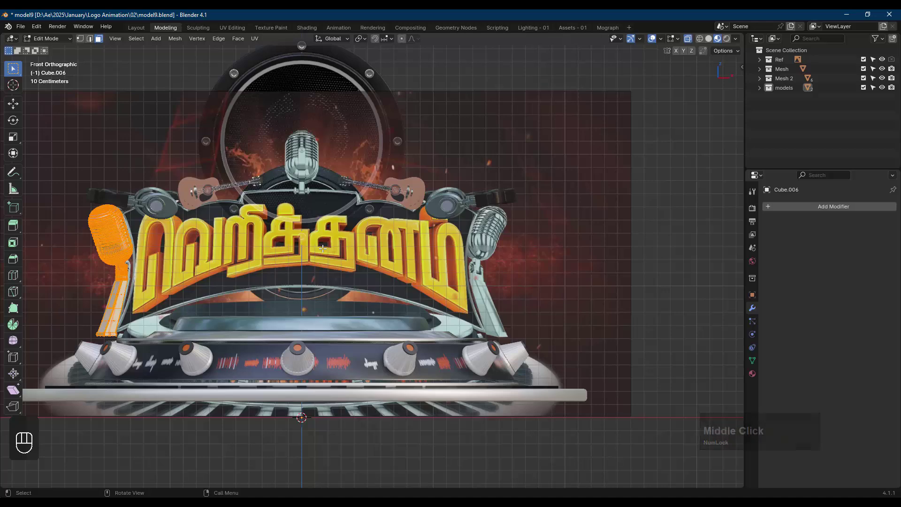
key("Tab")
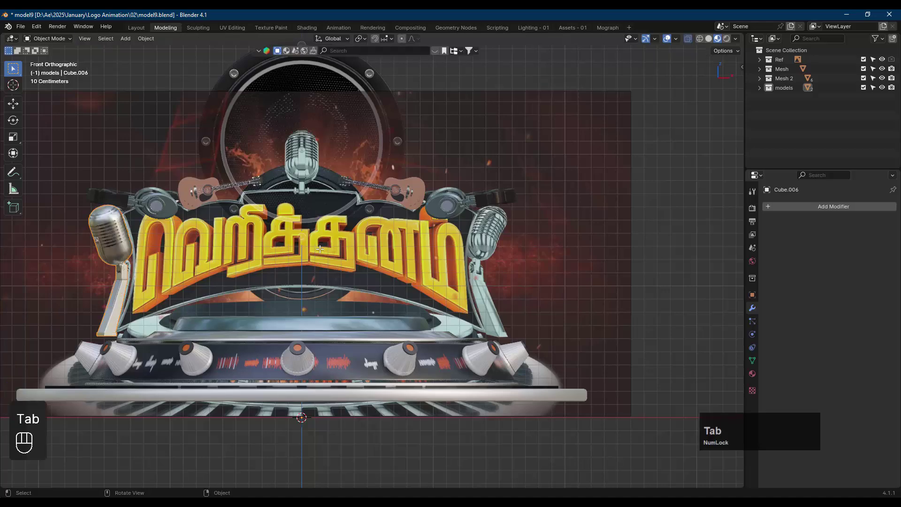
Copy the Mirror modifier from the headphone to the stand microphone, then select only the microphone
middle_click_drag(109, 254, 296, 226)
scroll(324, 225, "down", 2)
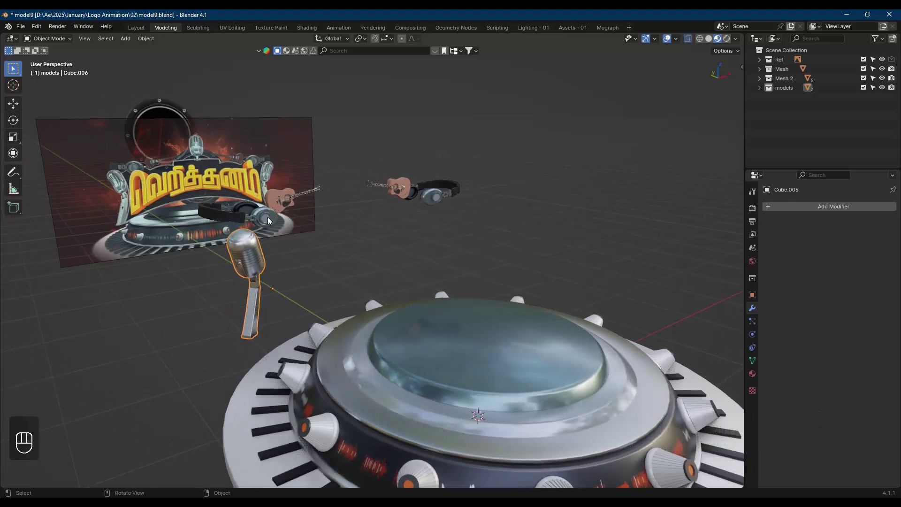
key("shift")
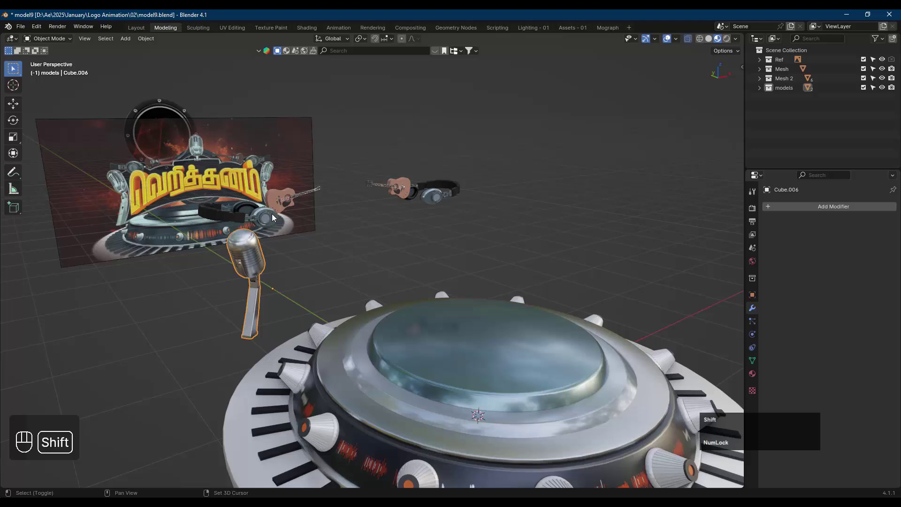
left_click(272, 217, "shift")
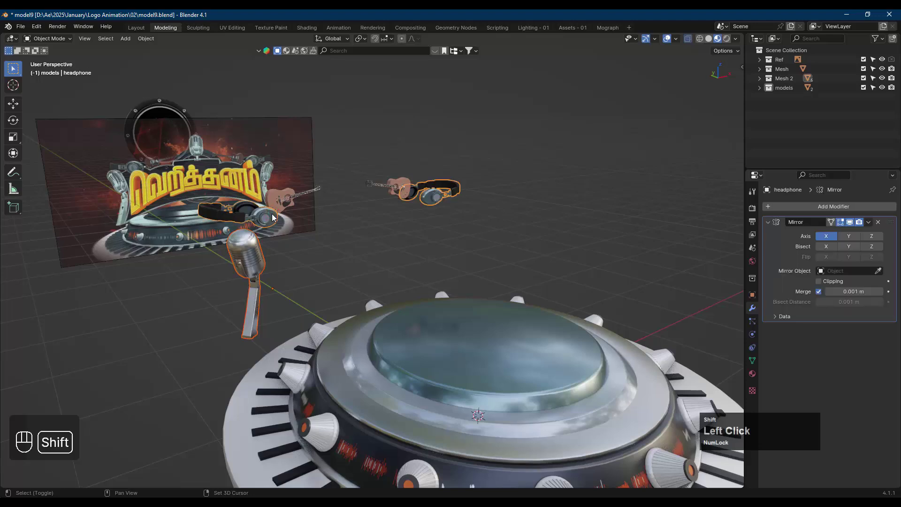
key("ctrl")
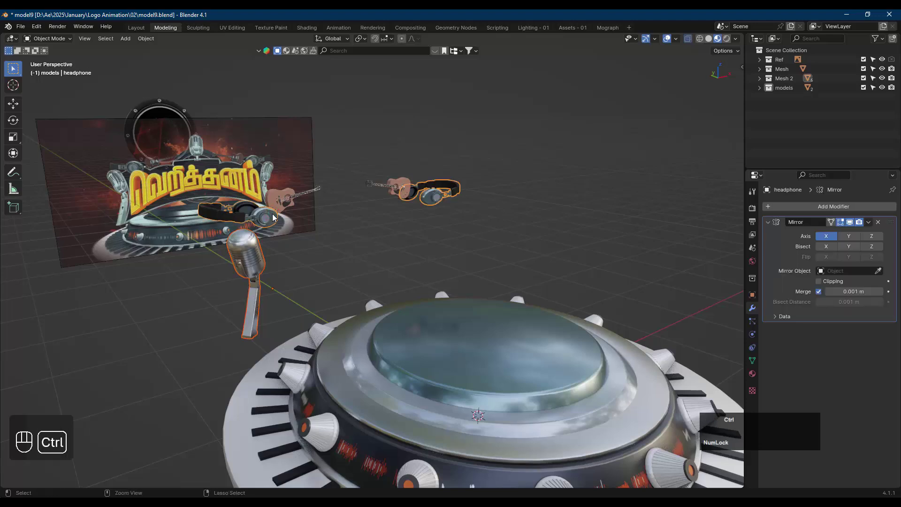
key("ctrl+l")
left_click(272, 214)
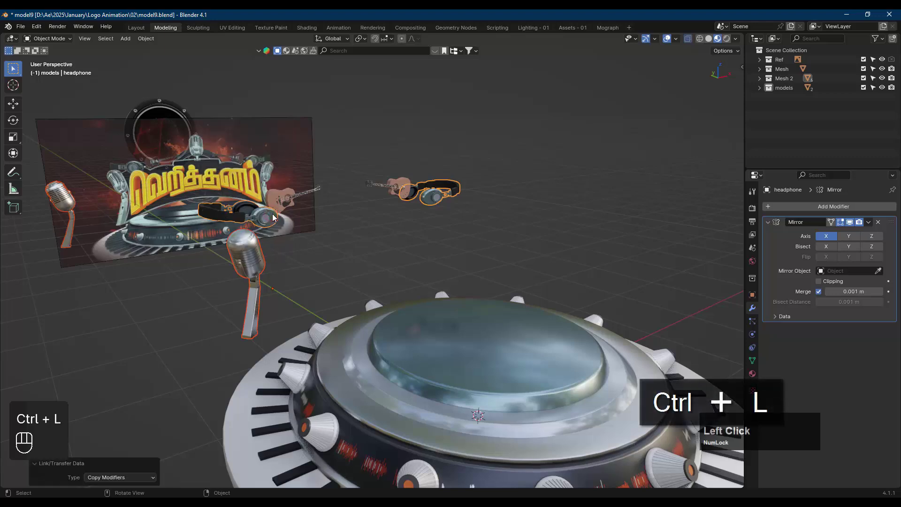
left_click(835, 352)
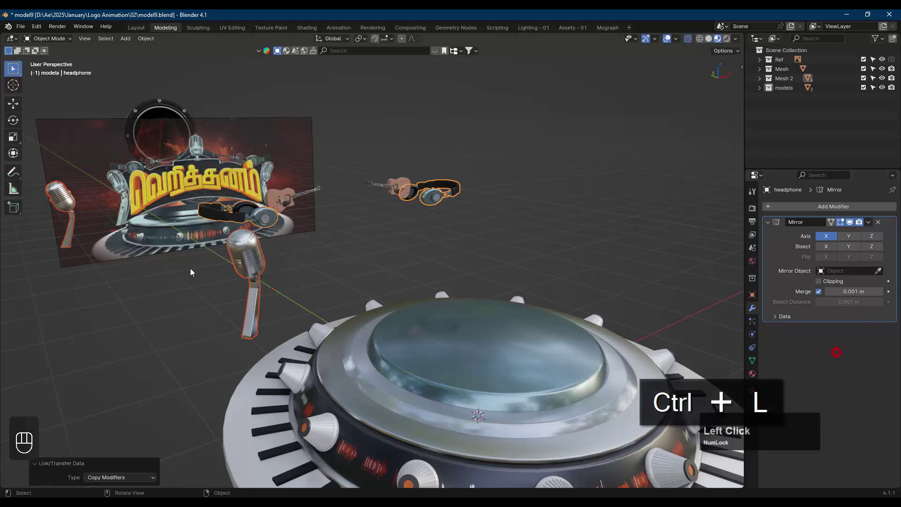
left_click(254, 249)
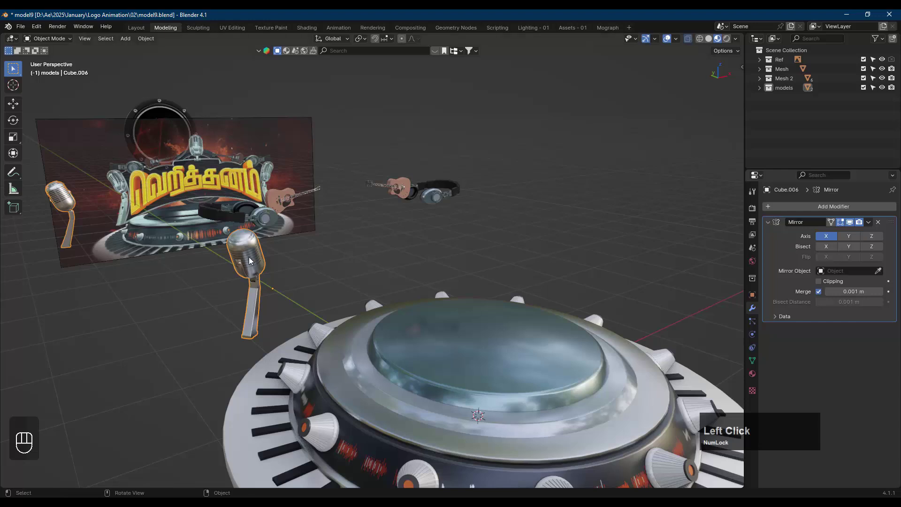
Examine where the microphone's mirrored copy falls, comparing X-axis mirroring off and on and viewing the scene from above
left_click(828, 236)
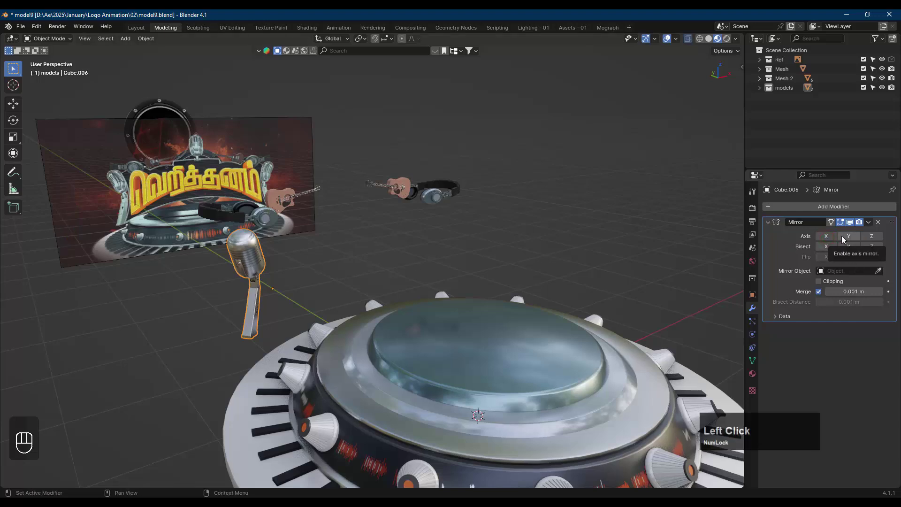
left_click(827, 237)
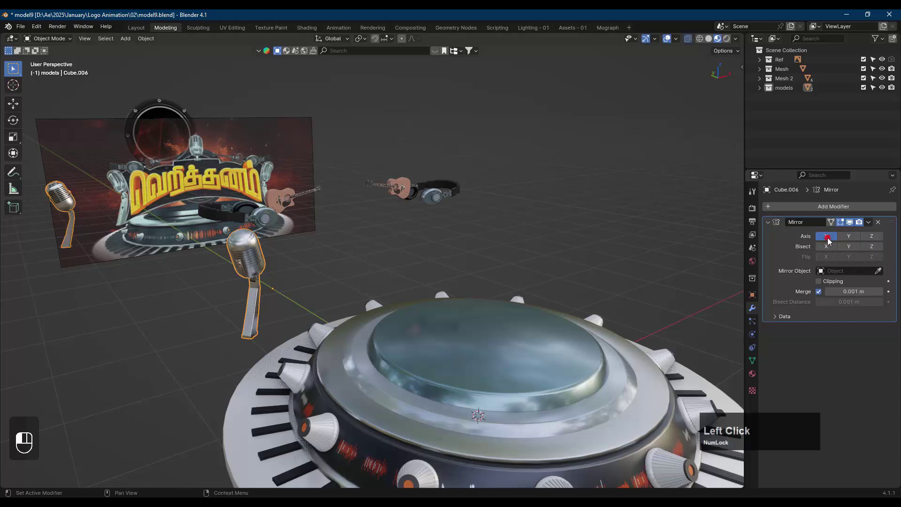
left_click(827, 237)
left_click(827, 237)
left_click(827, 236)
left_click(827, 236)
middle_click_drag(339, 303, 270, 294)
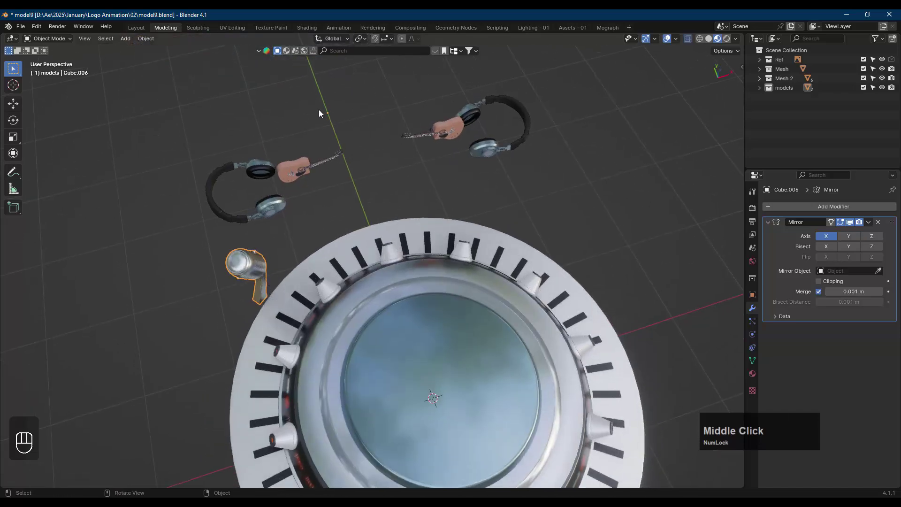
scroll(436, 378, "down", 3)
middle_click_drag(436, 378, 476, 374)
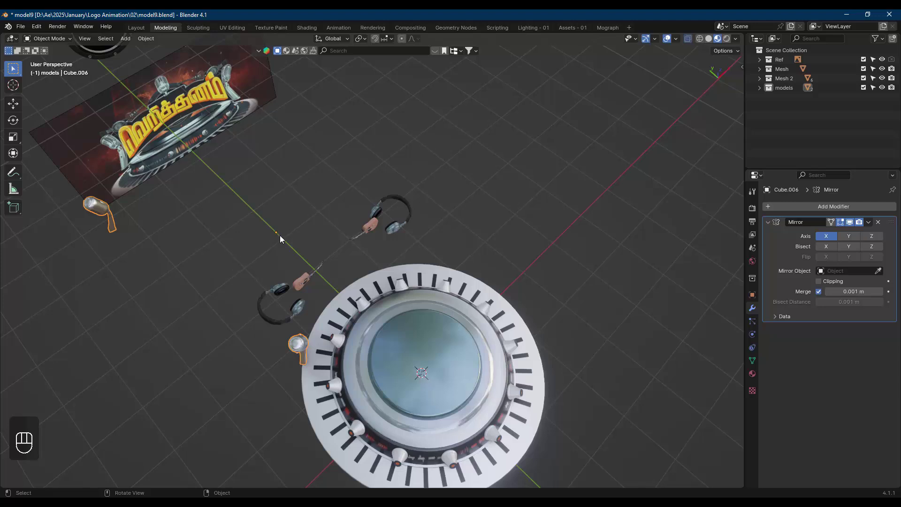
Set the stand microphone's origin to the 3D cursor at the centre of the base
left_click(297, 346)
right_click(300, 343)
mouse_move(300, 344)
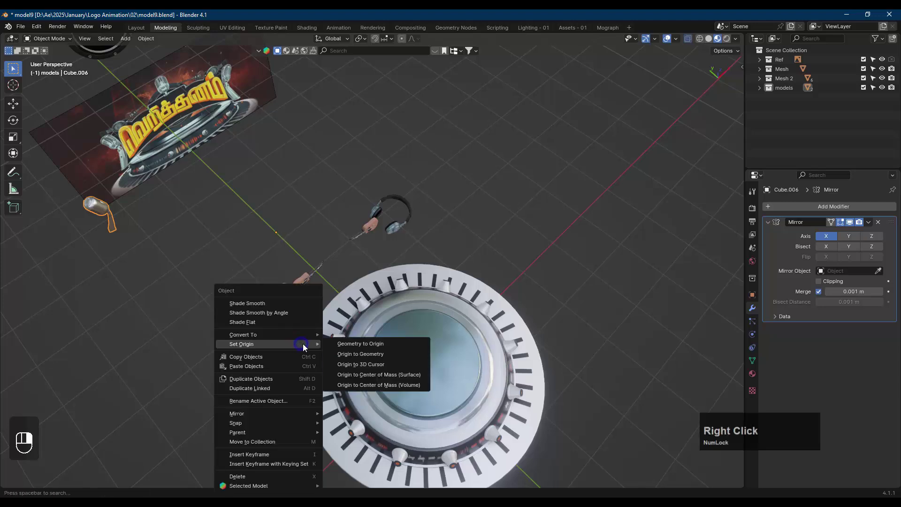
left_click(353, 364)
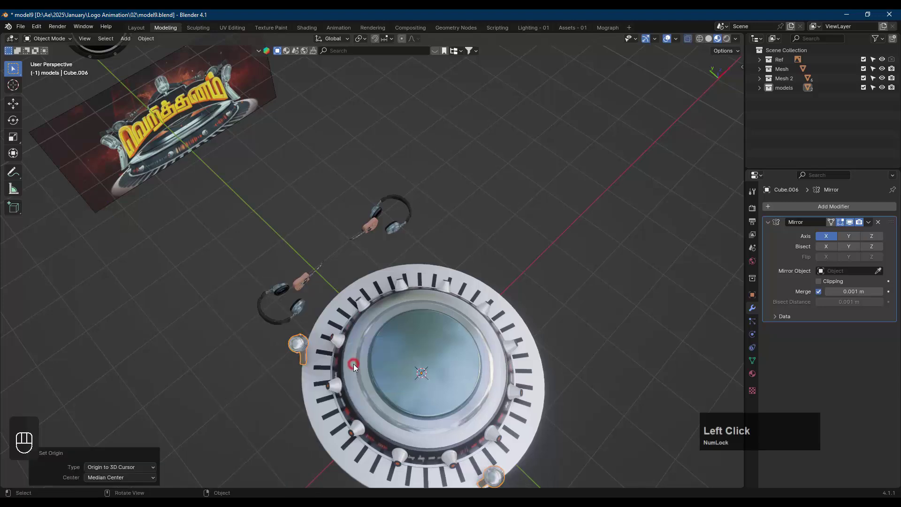
middle_click_drag(440, 372, 353, 299)
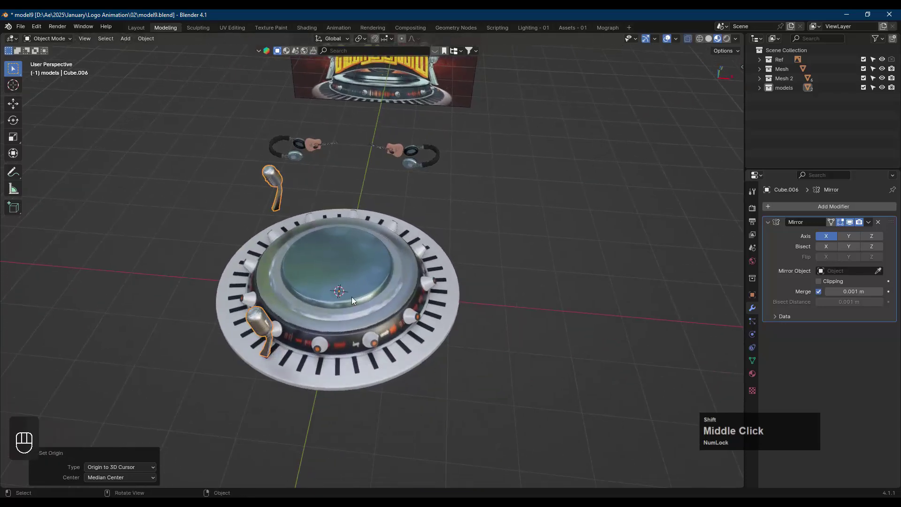
Try mirroring the stand microphone along Y instead of X and compare it with the reference in front view
left_click(277, 175)
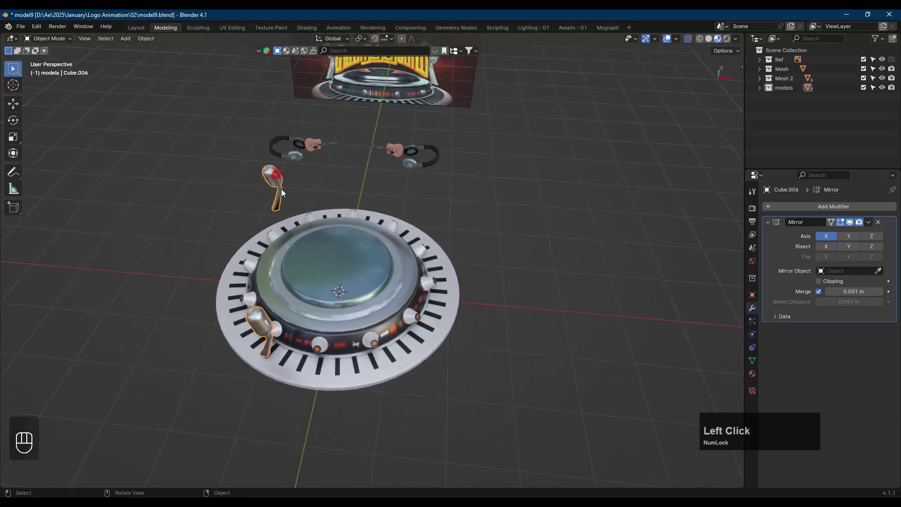
left_click(836, 236)
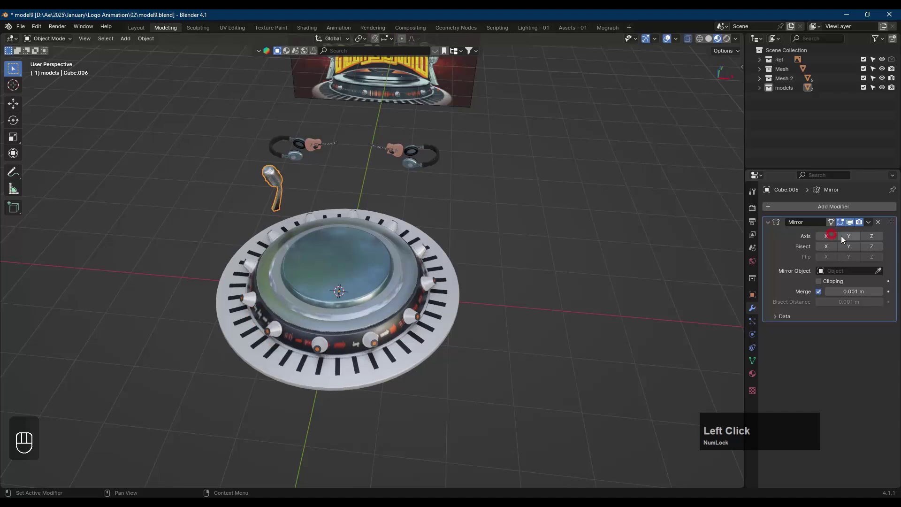
left_click(847, 236)
middle_click_drag(486, 243, 499, 218)
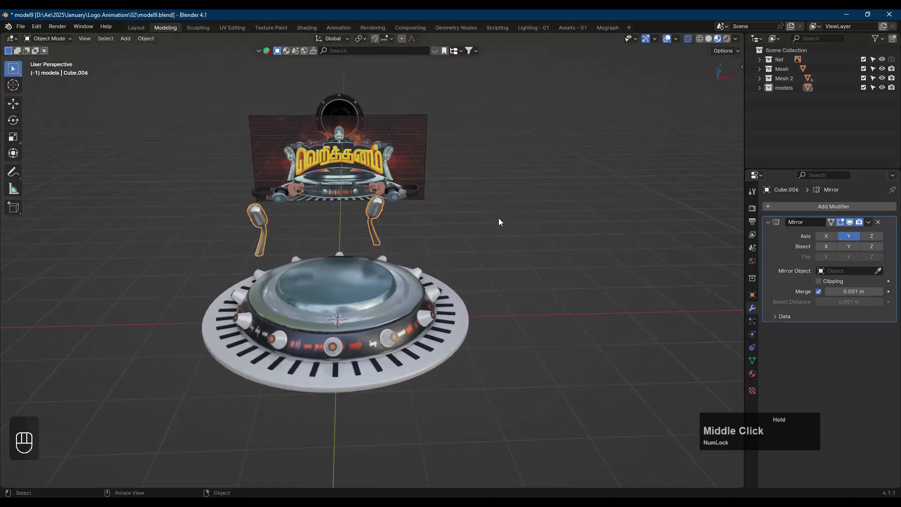
key("KP_1")
scroll(472, 234, "up", 3)
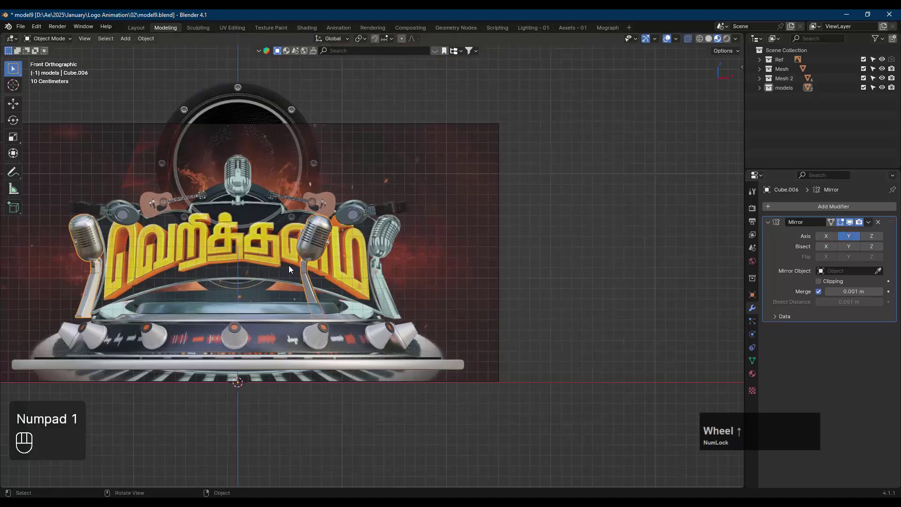
middle_click_drag(289, 265, 413, 262, "shift")
scroll(446, 291, "up", 1)
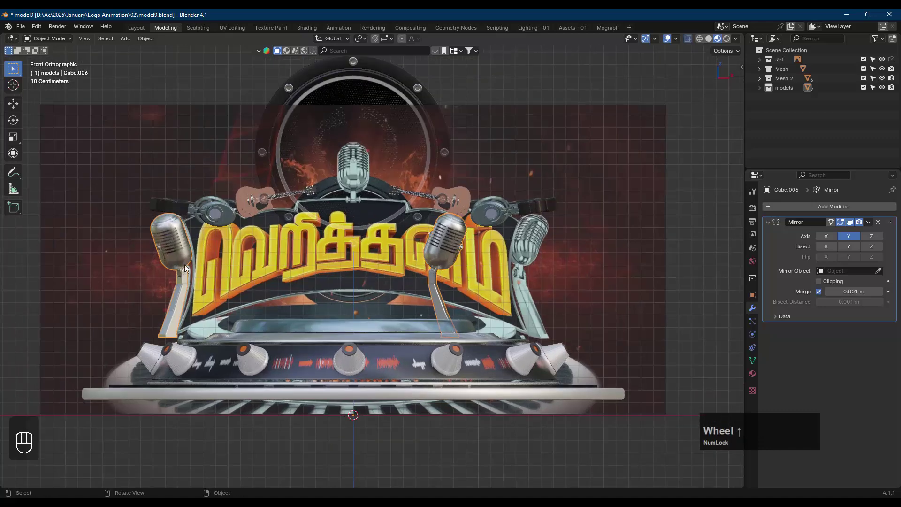
left_click(171, 253)
Display the stand microphone's transform values and apply its rotation
middle_click_drag(554, 248, 144, 235)
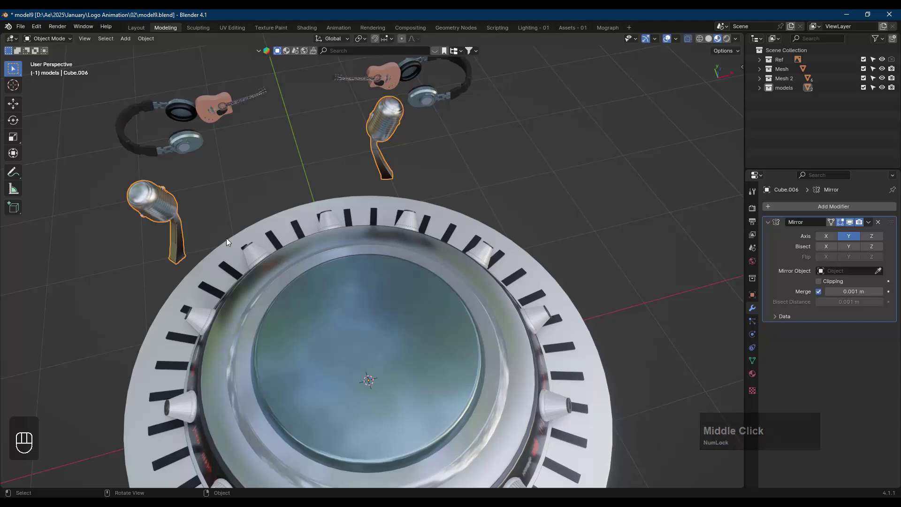
key("n")
key("n")
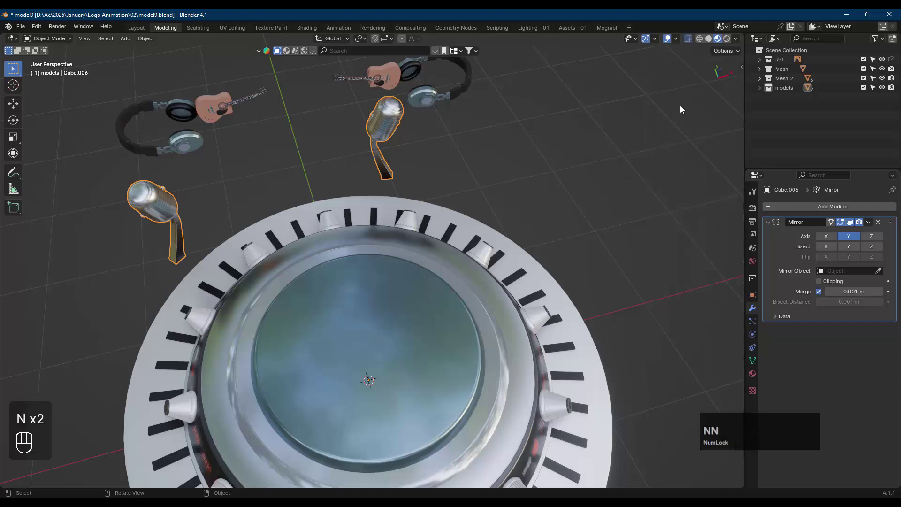
key("n")
left_click(738, 68)
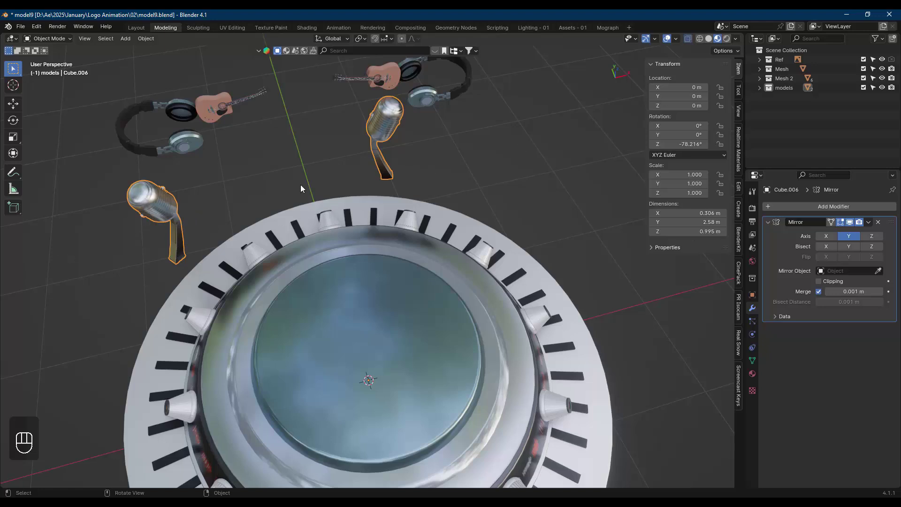
key("ctrl+a")
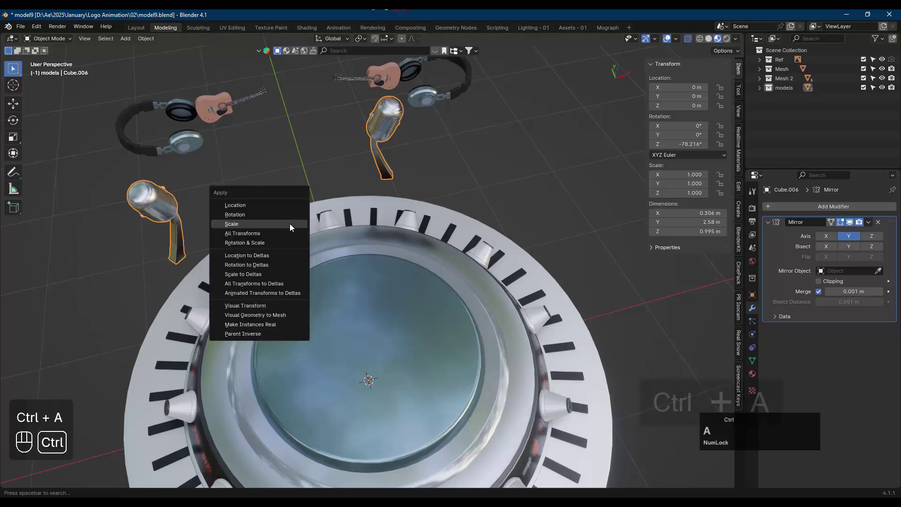
left_click(274, 214)
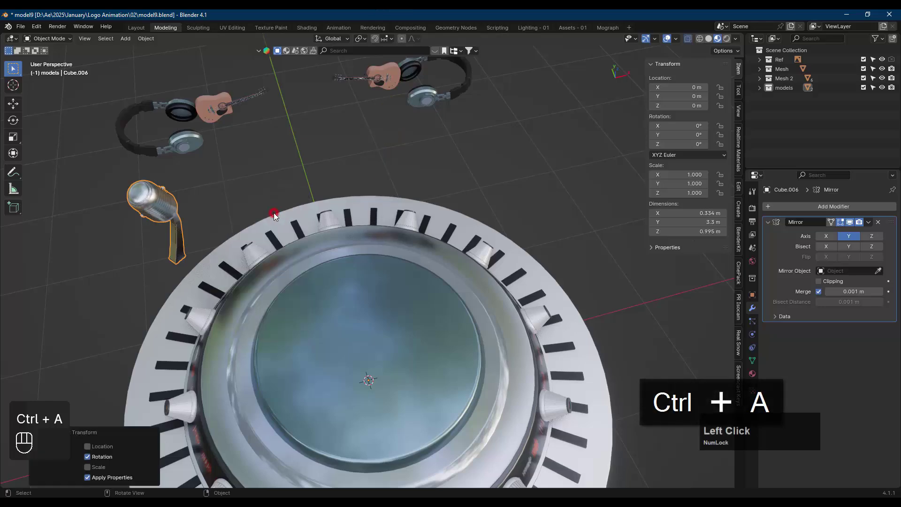
scroll(331, 287, "down", 3)
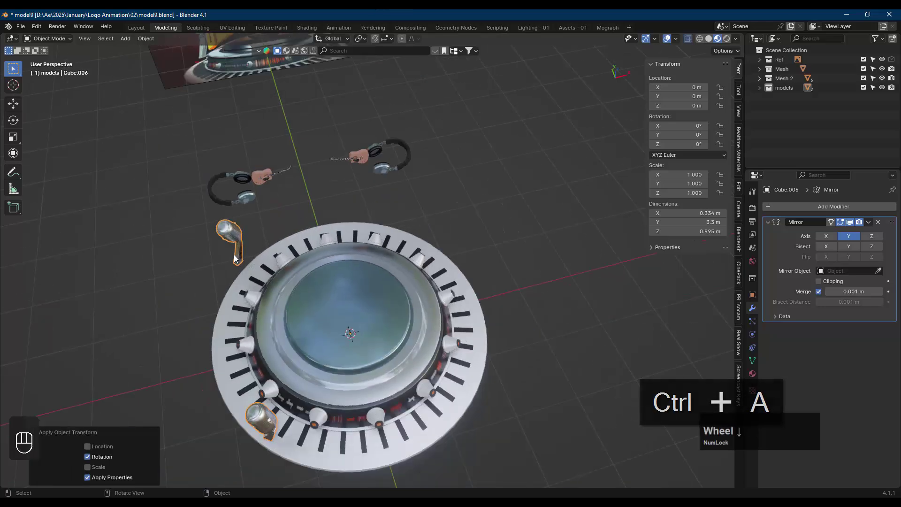
Switch the stand microphone's mirror axis from Y to X only, and hide the transform values again
left_click(834, 235)
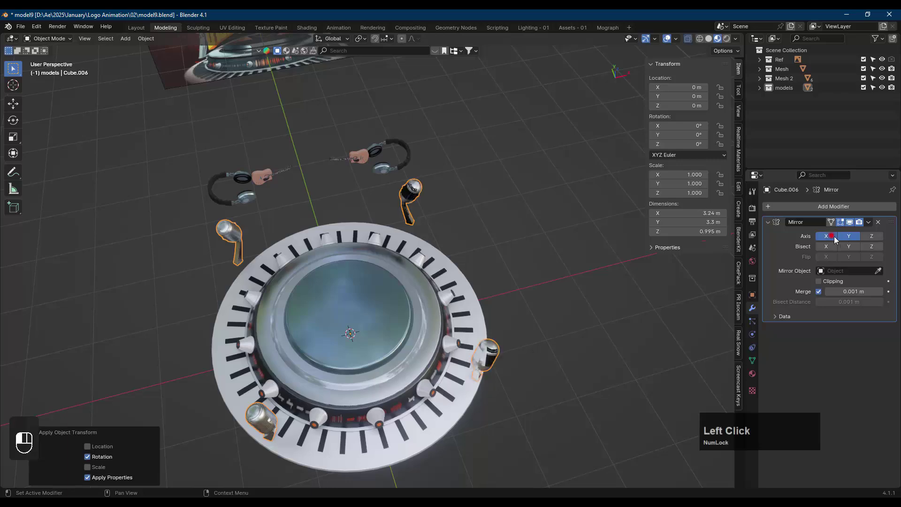
left_click(846, 235)
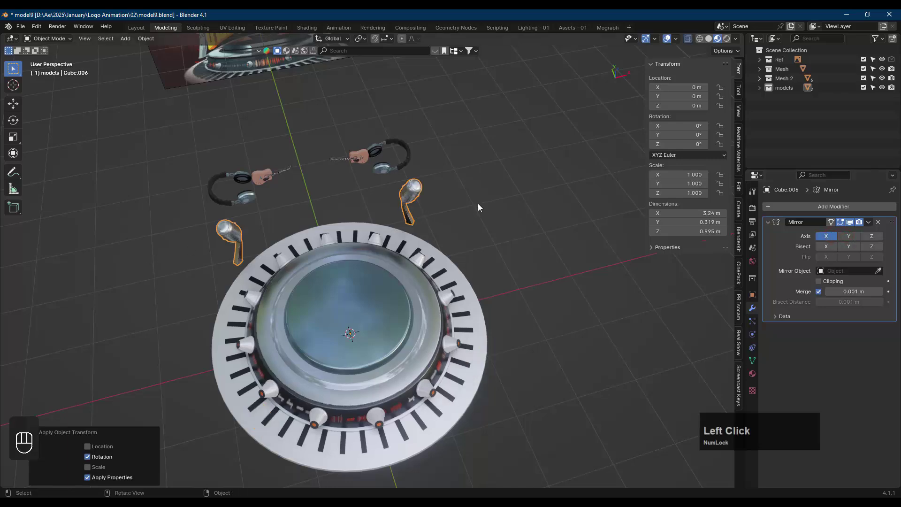
key("KP_1")
scroll(444, 267, "up", 3)
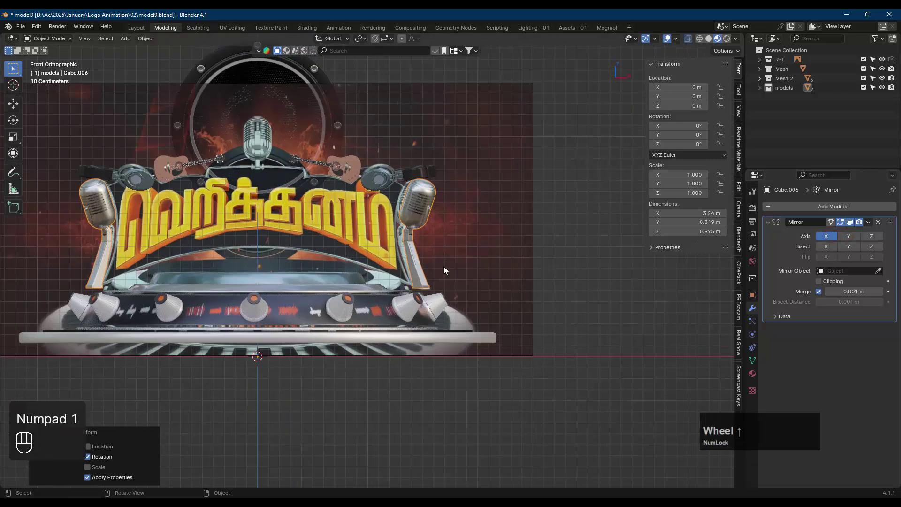
scroll(438, 267, "up", 2)
scroll(334, 241, "down", 2)
middle_click_drag(334, 240, 383, 274, "shift")
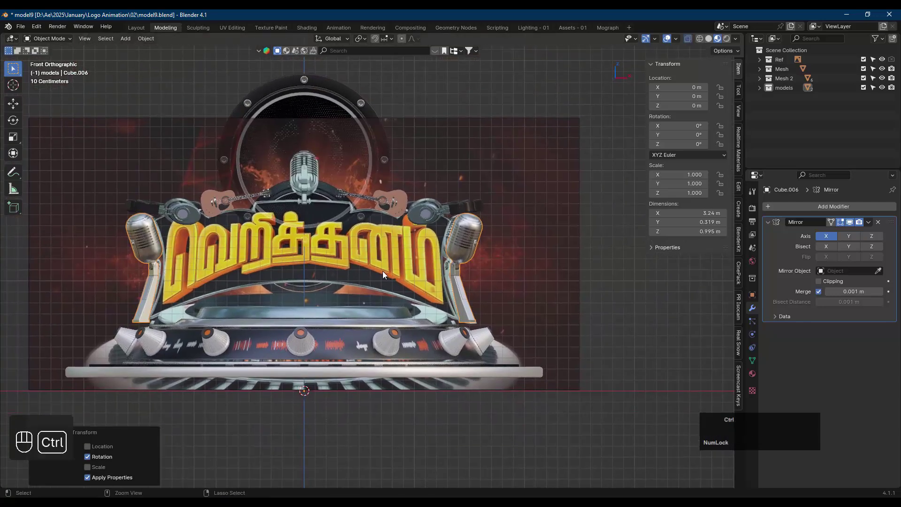
key("ctrl+a")
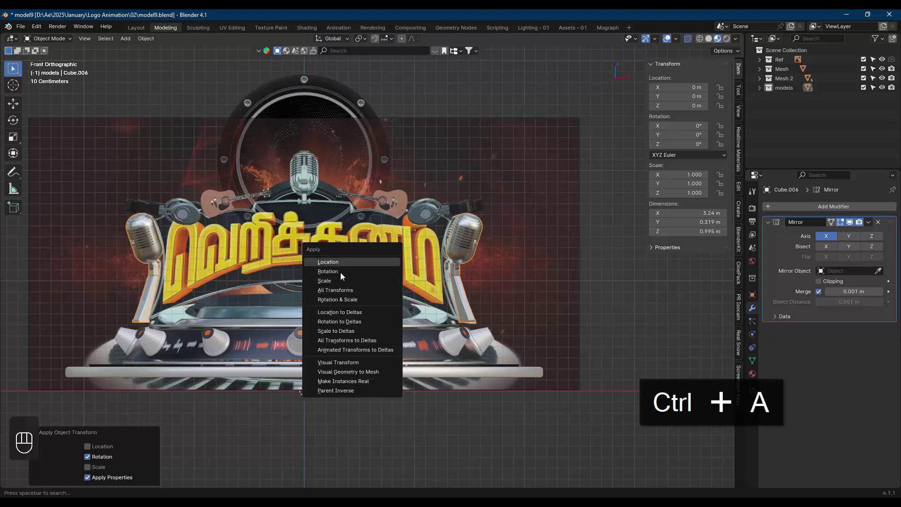
key("ctrl+a")
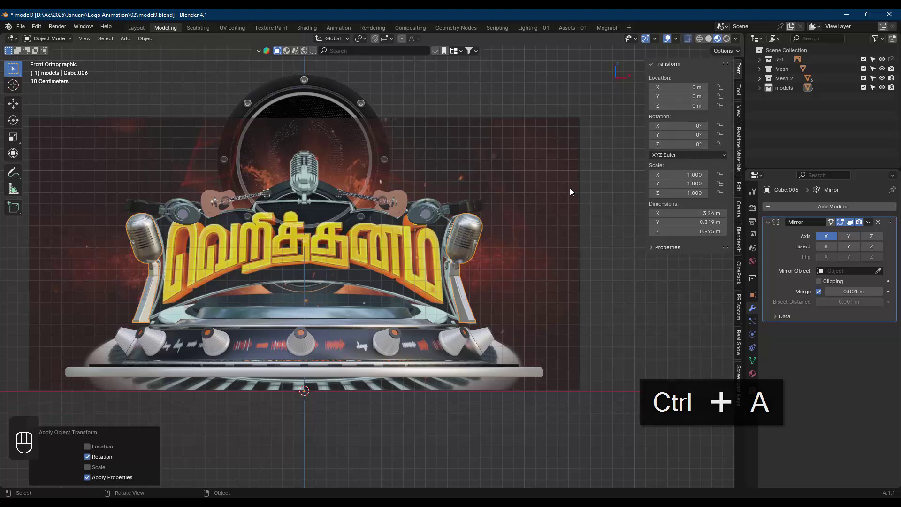
key("n")
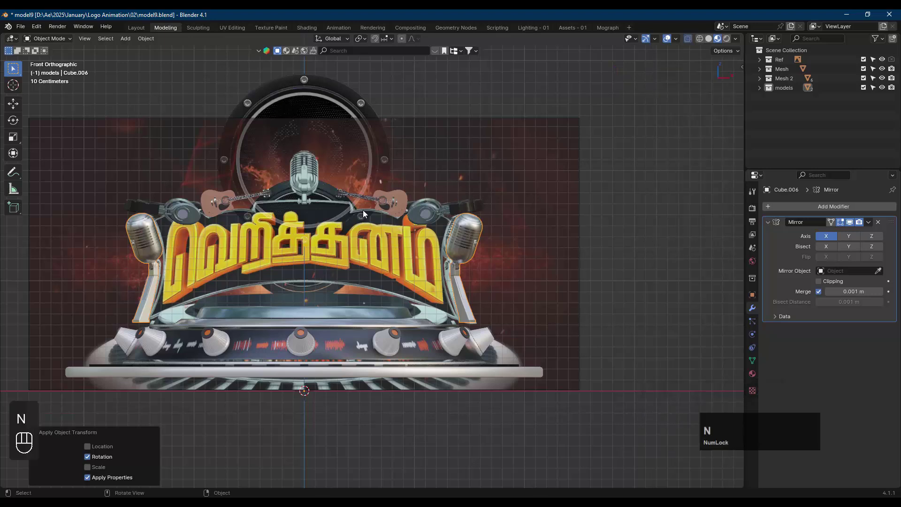
Examine the mirrored stand microphones against the reference image in perspective and front views
middle_click_drag(364, 214, 435, 224, "shift")
left_click(537, 253)
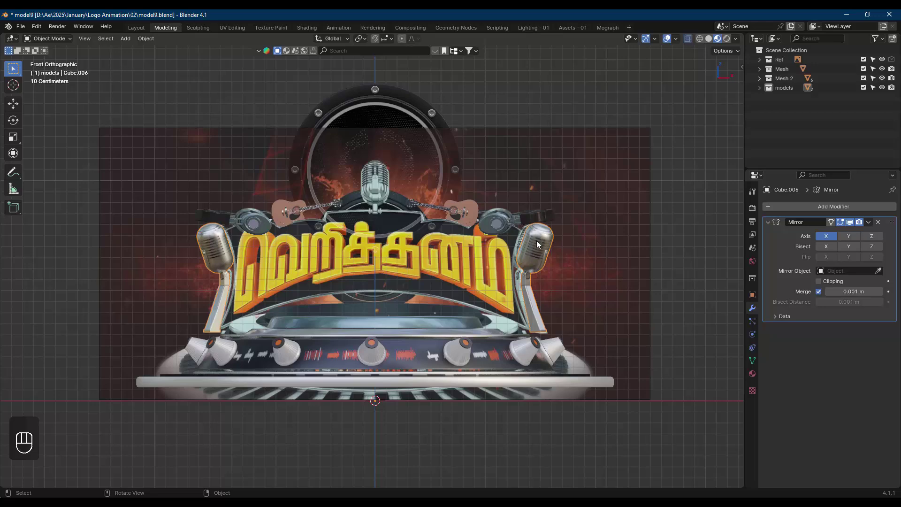
middle_click_drag(535, 254, 506, 242)
scroll(471, 169, "up", 3)
scroll(472, 168, "up", 2)
middle_click_drag(472, 217, 446, 202)
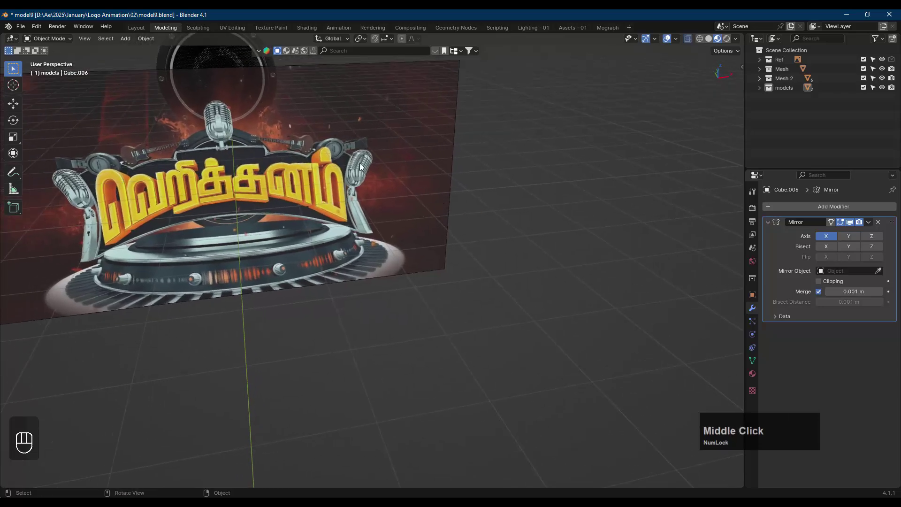
key("KP_1")
scroll(478, 200, "down", 5)
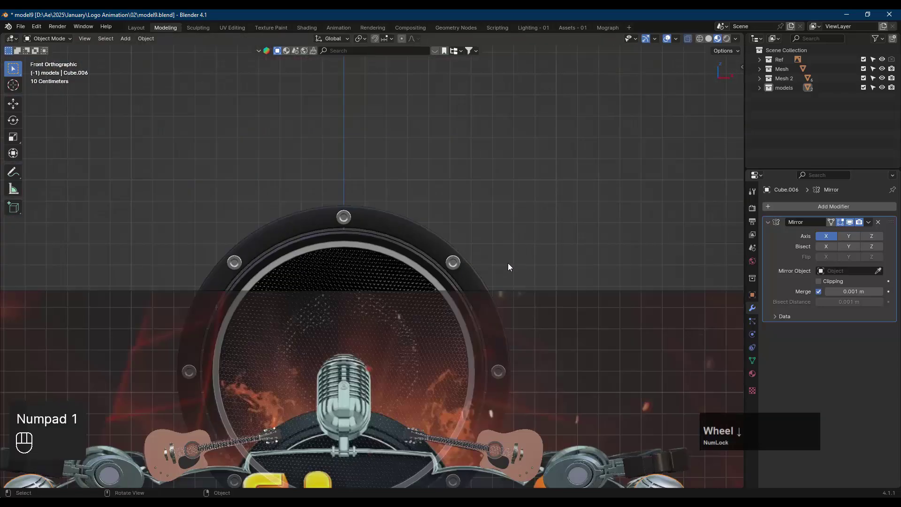
Apply the Mirror modifier on the stand microphone pair
middle_click_drag(526, 300, 532, 258, "shift")
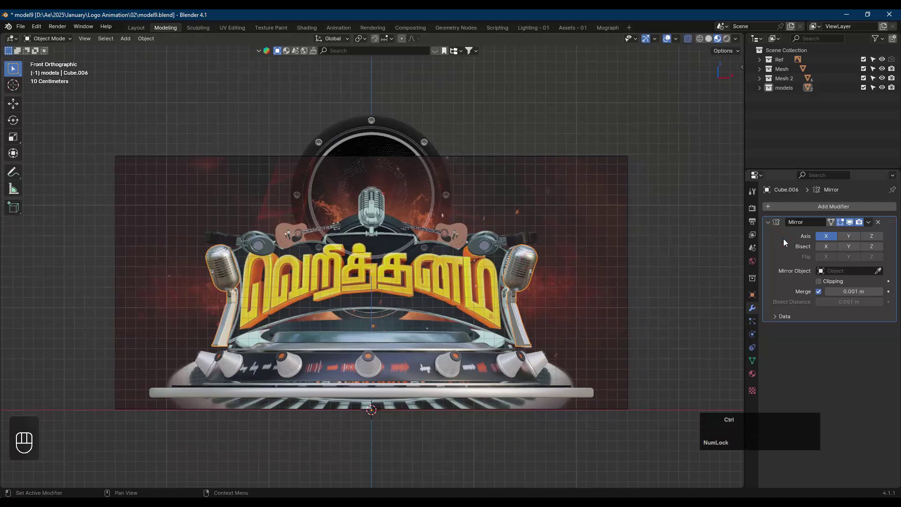
key("ctrl")
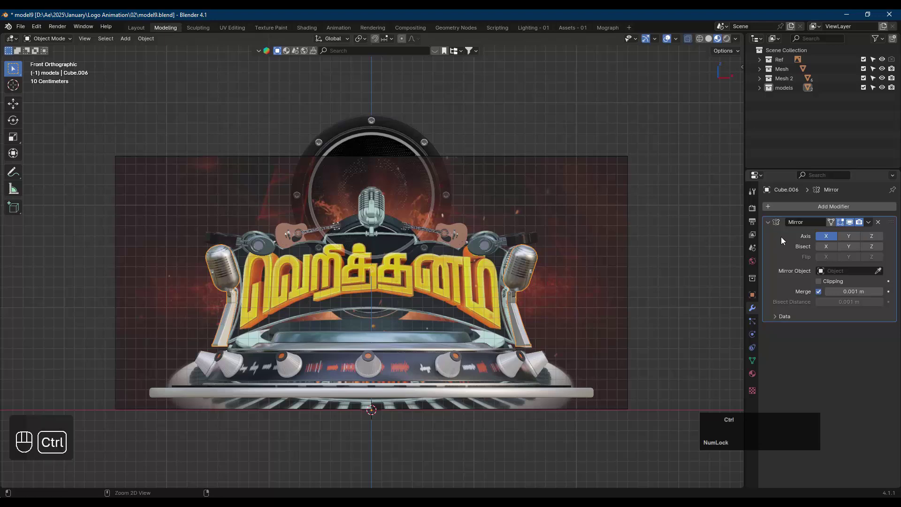
left_click(869, 222)
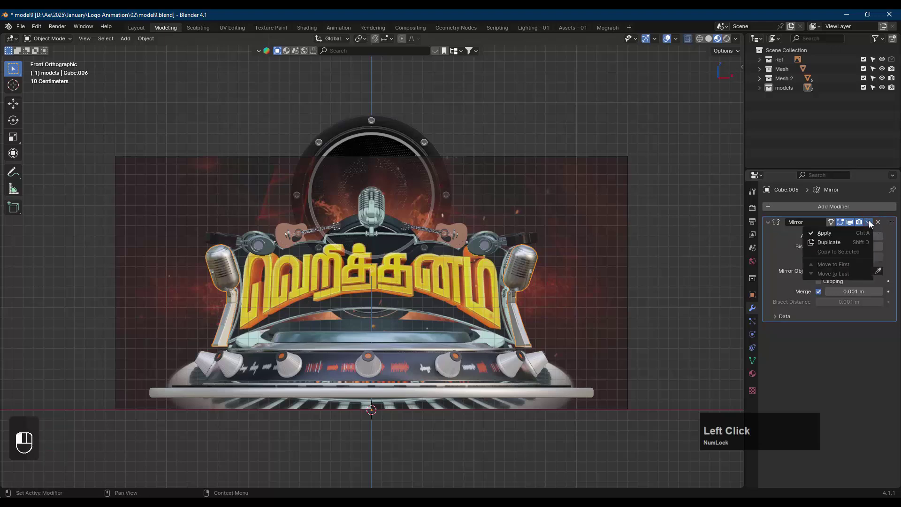
left_click(869, 222)
left_click(839, 232)
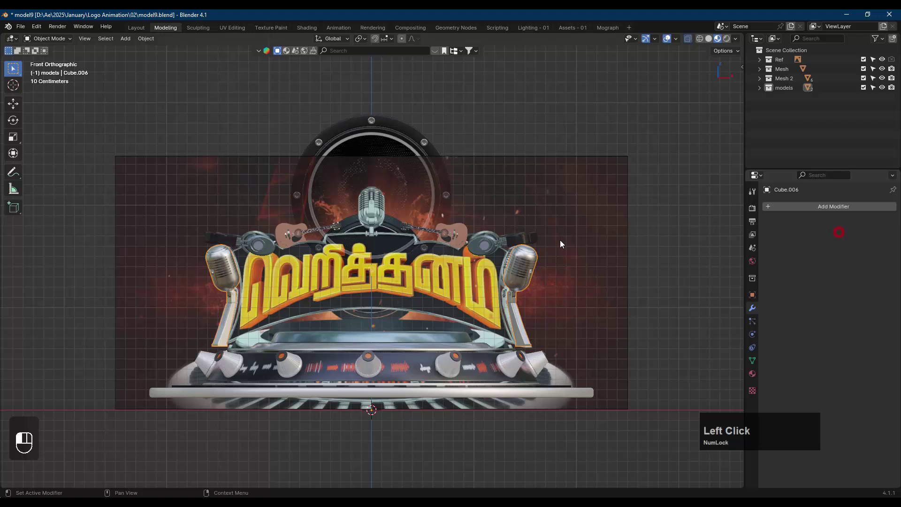
Separate the right-hand stand microphone's mesh from the pair by selection, using wireframe display, and select only that new object
left_click(522, 265)
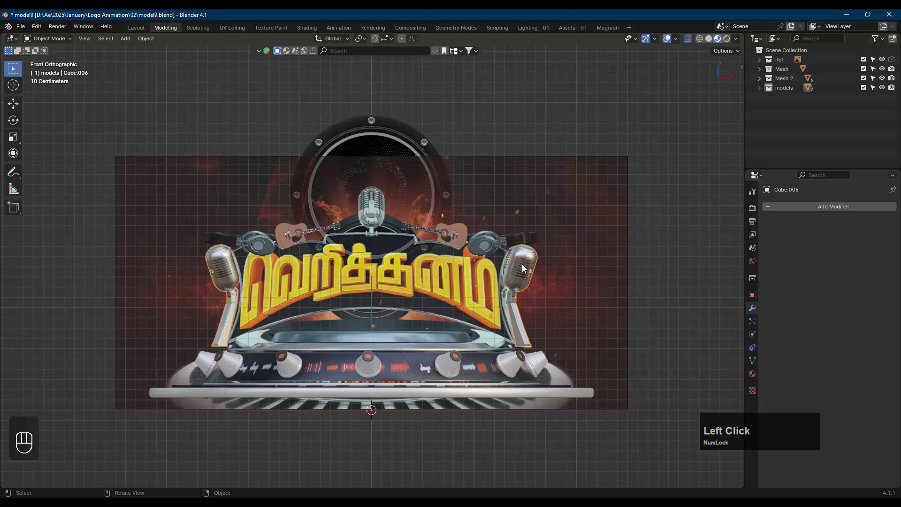
key("Tab")
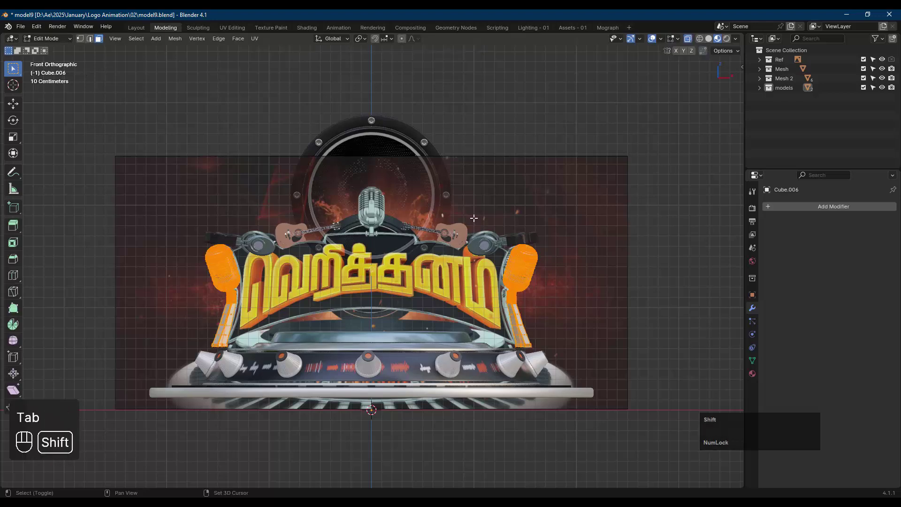
key("shift+z")
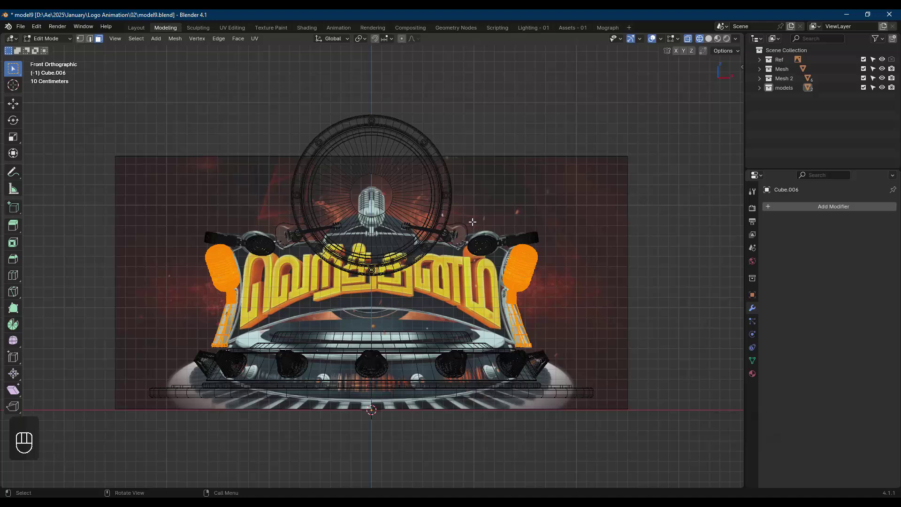
left_click_drag(467, 215, 642, 380)
left_click_drag(474, 222, 617, 386)
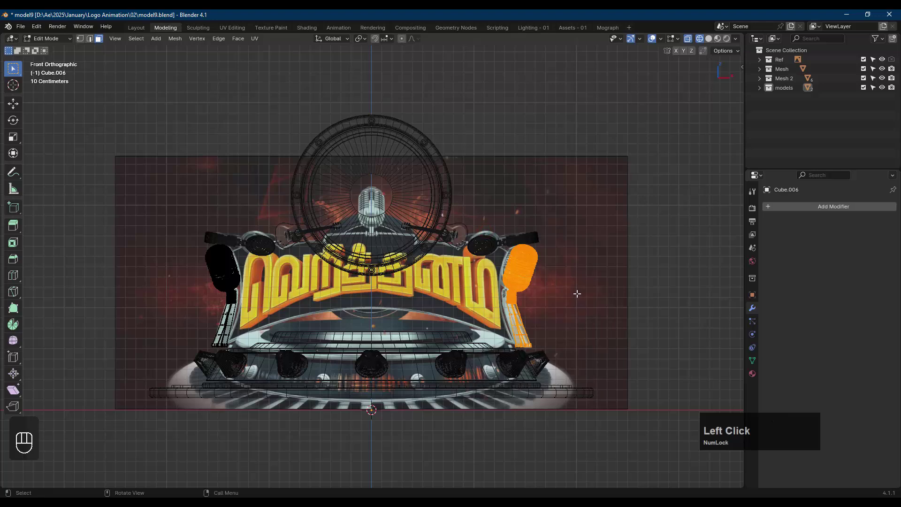
key("p")
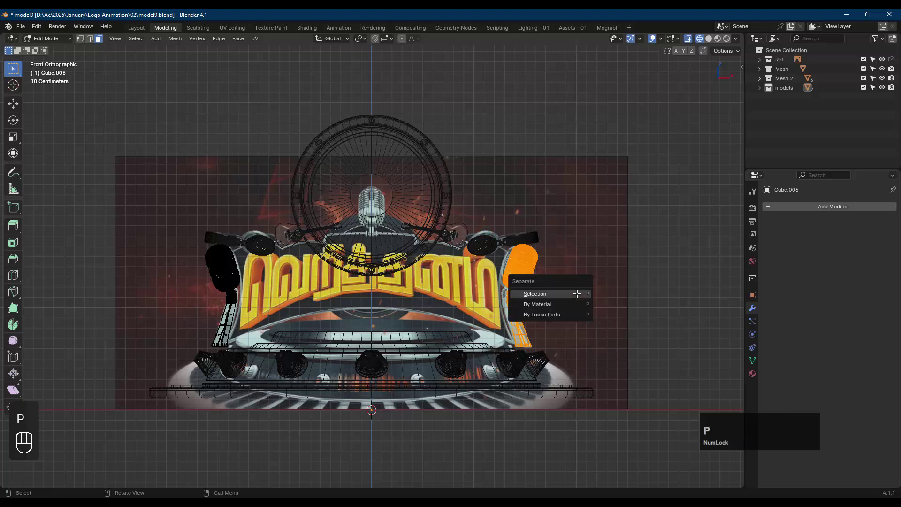
left_click(577, 294)
key("Tab")
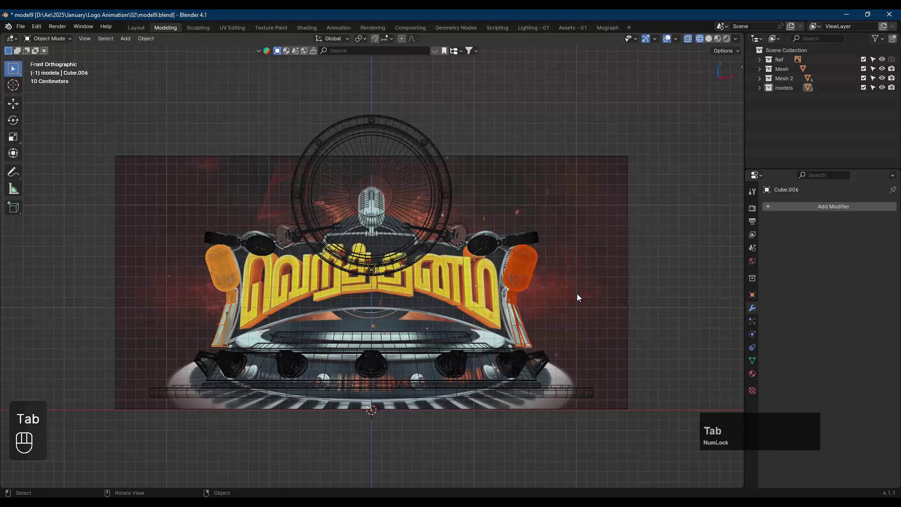
left_click(675, 279)
key("shift+z")
left_click(630, 274)
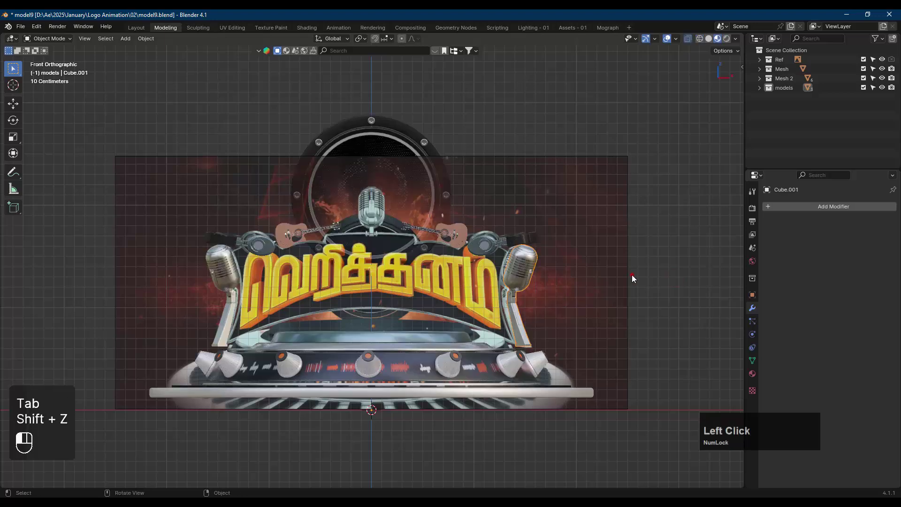
Try moving the separated right-hand stand microphone outward by about 0.36 m along X, and undo the move
left_click(491, 277)
left_click(535, 274)
key("g")
left_click(569, 273)
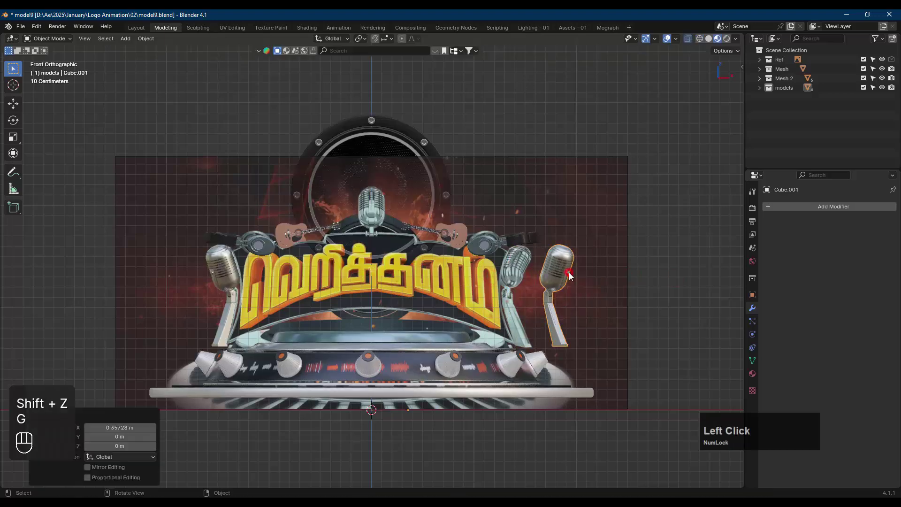
key("ctrl+z")
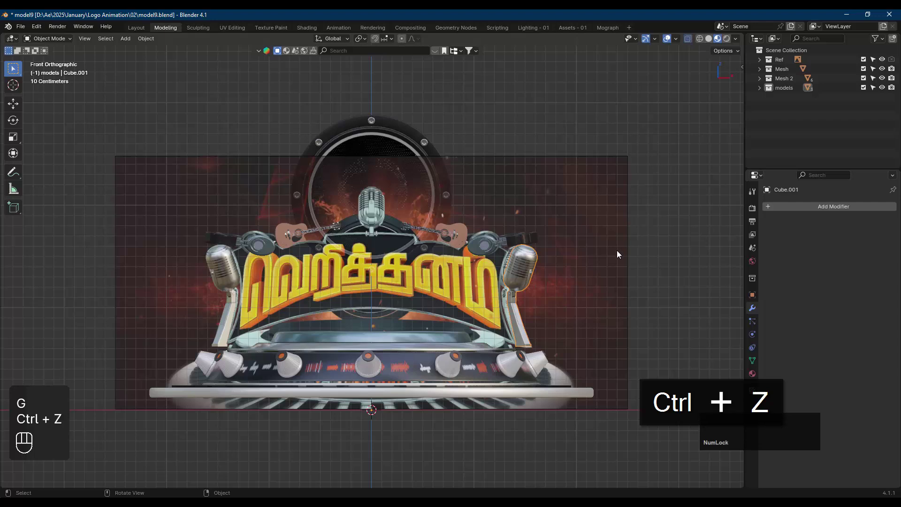
Rotate the right-hand stand microphone's whole mesh slightly about the global Z axis and compare its facing with the reference
key("Tab")
key("a")
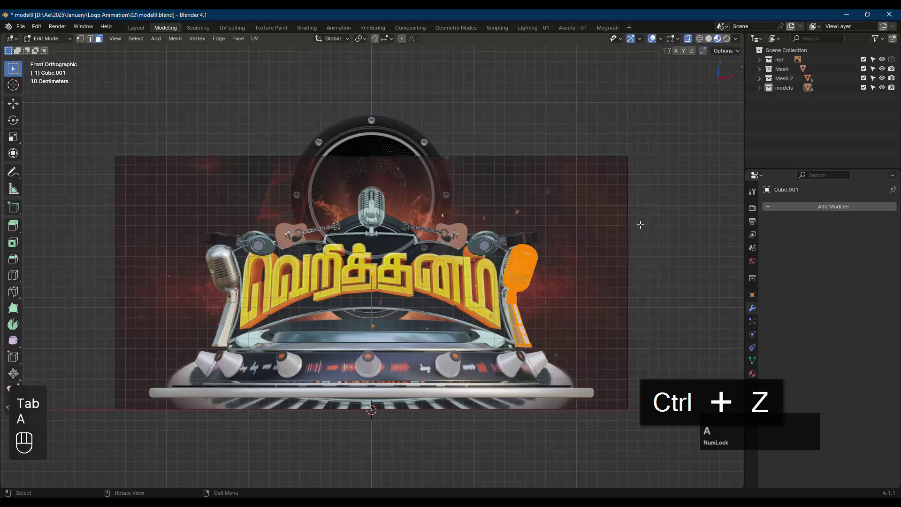
key("r")
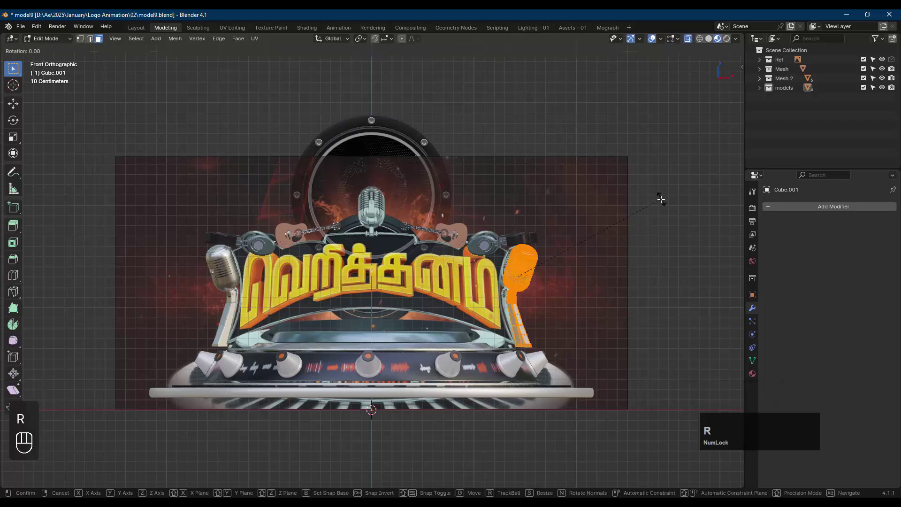
key("z")
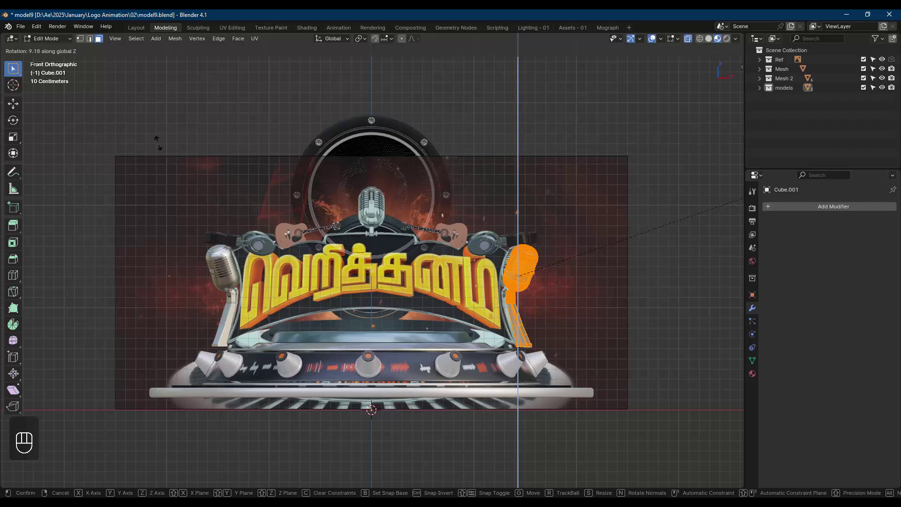
left_click(135, 149)
middle_click_drag(554, 276, 403, 266, "shift")
key("alt+a")
key("Tab")
scroll(403, 271, "up", 5)
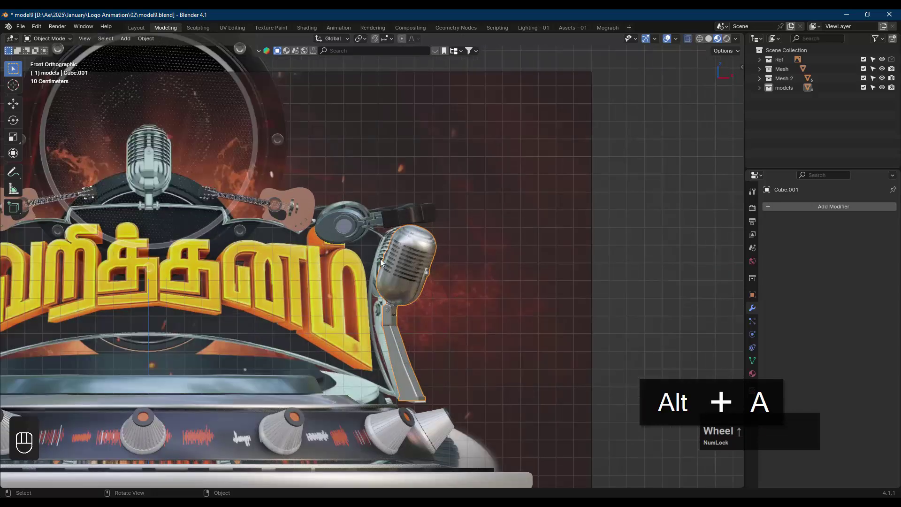
scroll(375, 259, "down", 4)
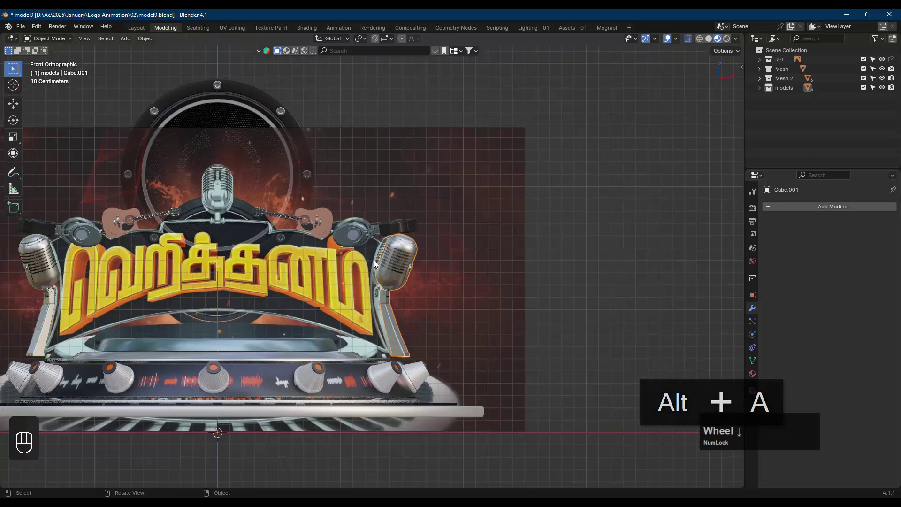
Exclude the Ref collection from the view layer and save incremental versions of the scene as model10.blend and model11.blend
left_click(864, 59)
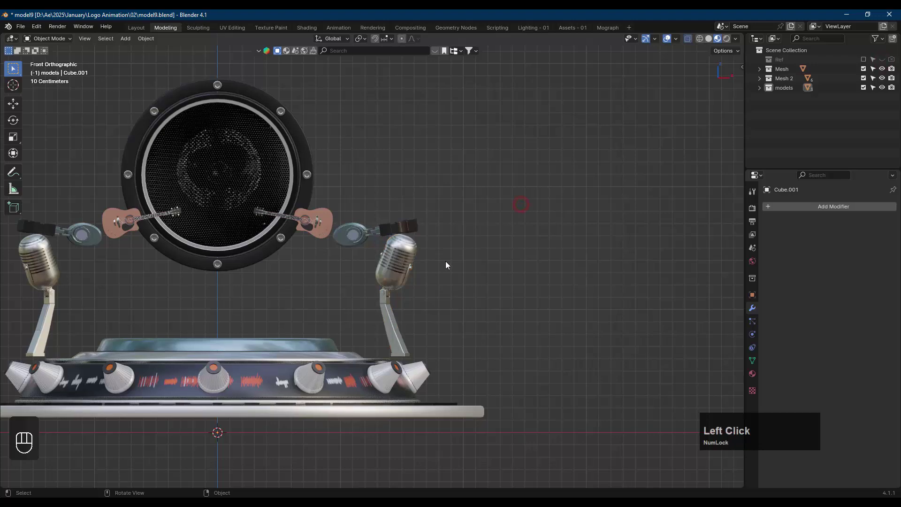
middle_click_drag(447, 264, 443, 228, "shift")
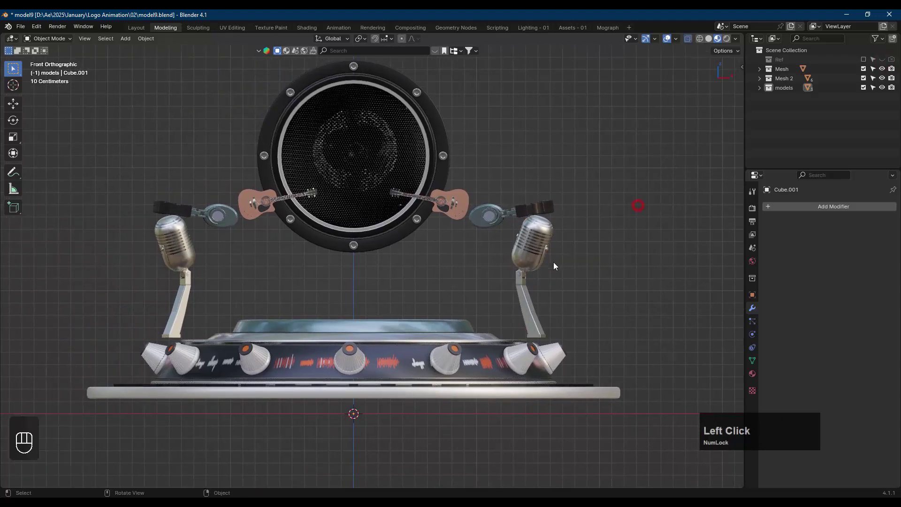
key("ctrl+alt")
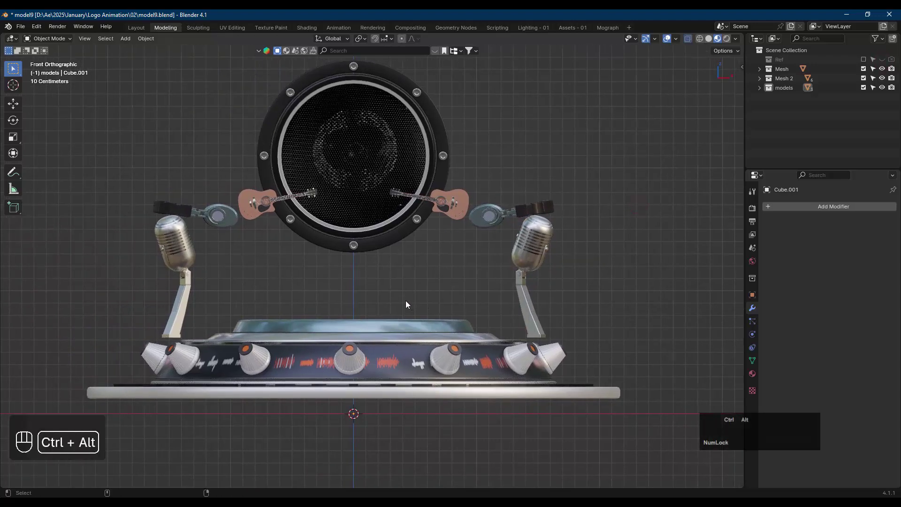
key("ctrl+alt+s")
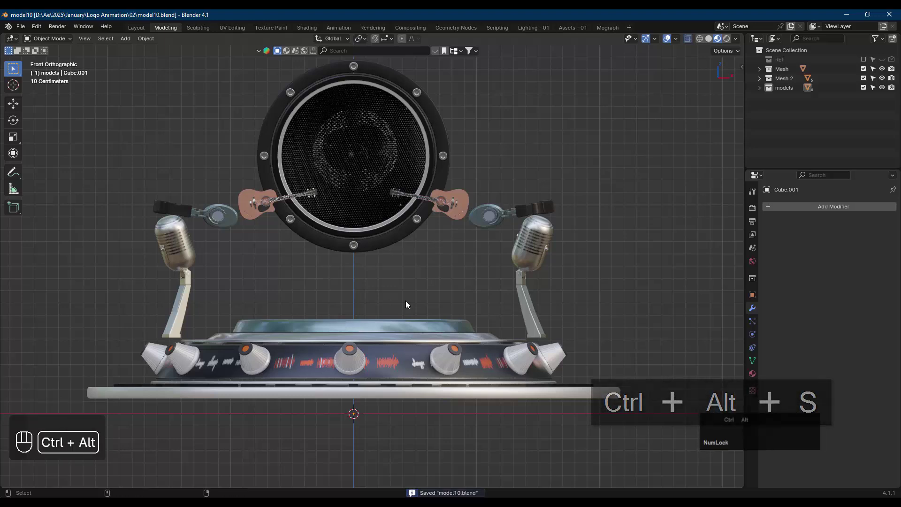
key("ctrl+alt+s")
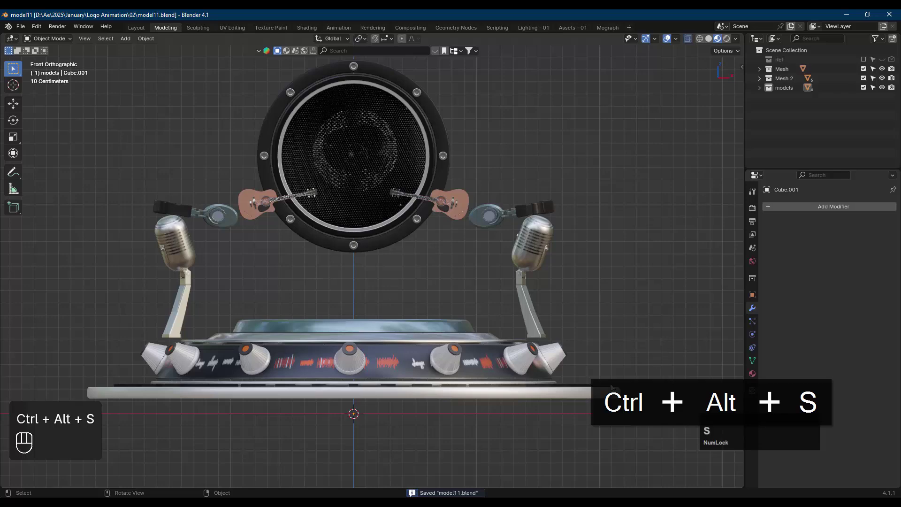
Switch to the "models verithanam - 02" file and copy the small microphone without a stand
left_click(584, 496)
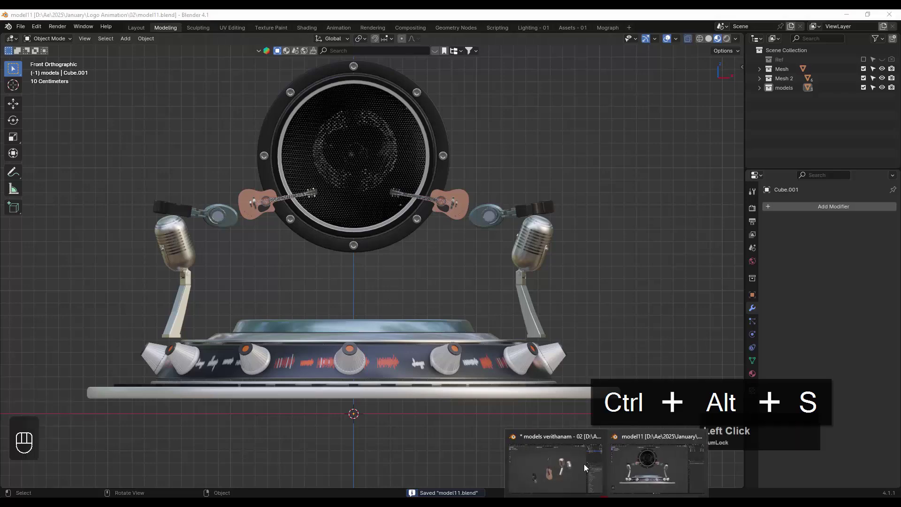
left_click(579, 466)
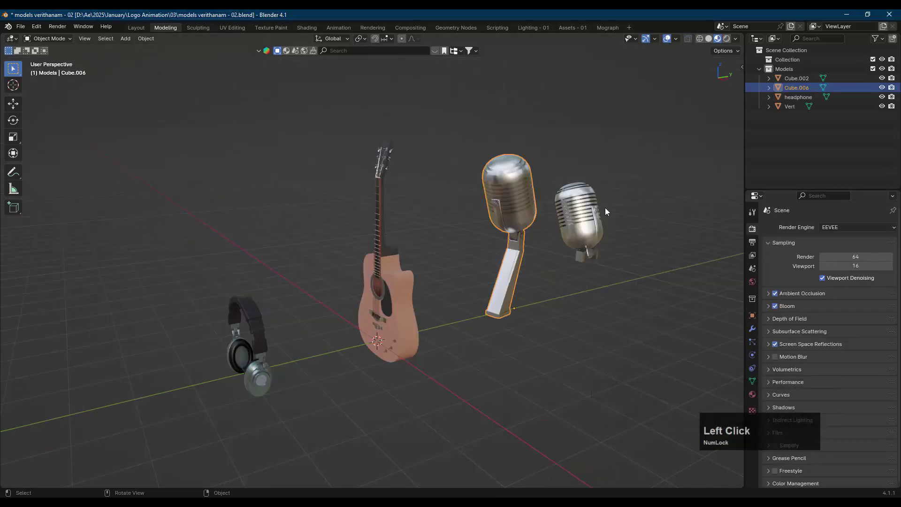
left_click(595, 222)
key("ctrl+c")
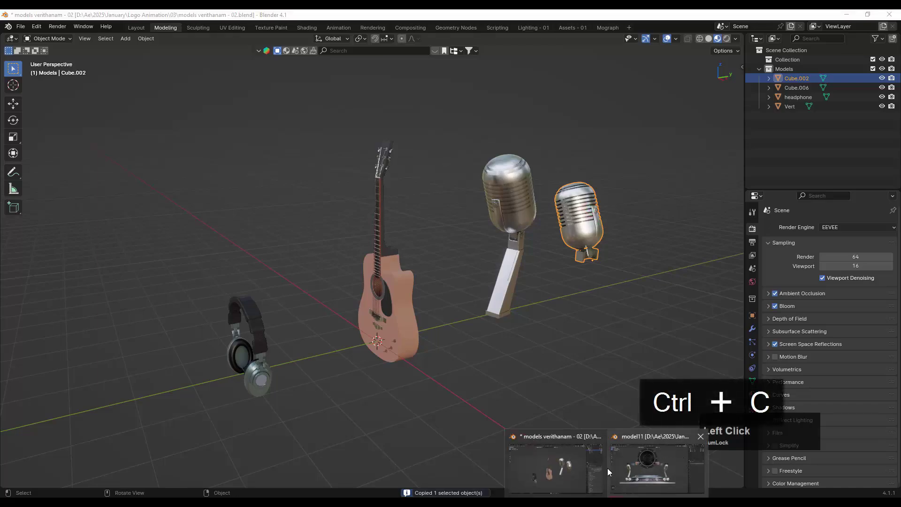
Switch to the model11 file, paste the copied microphone into the models collection, and select it in Object Mode
left_click(657, 469)
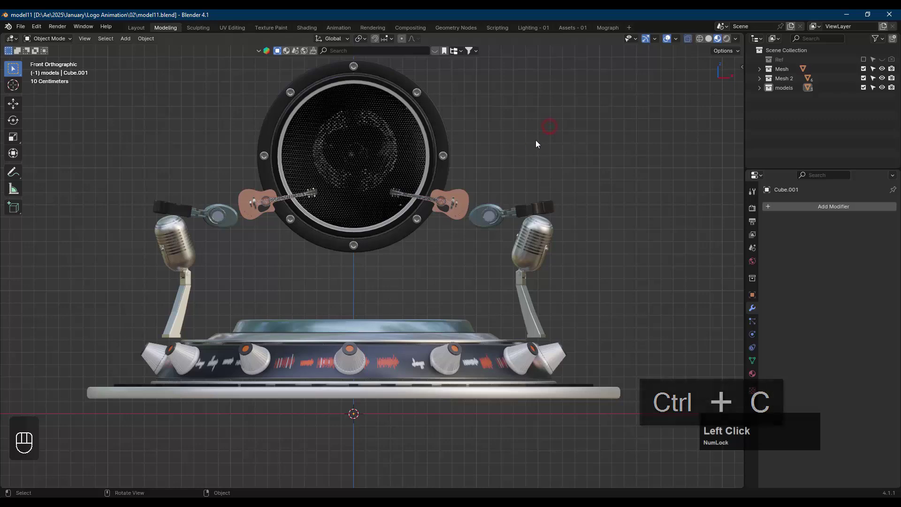
left_click(793, 88)
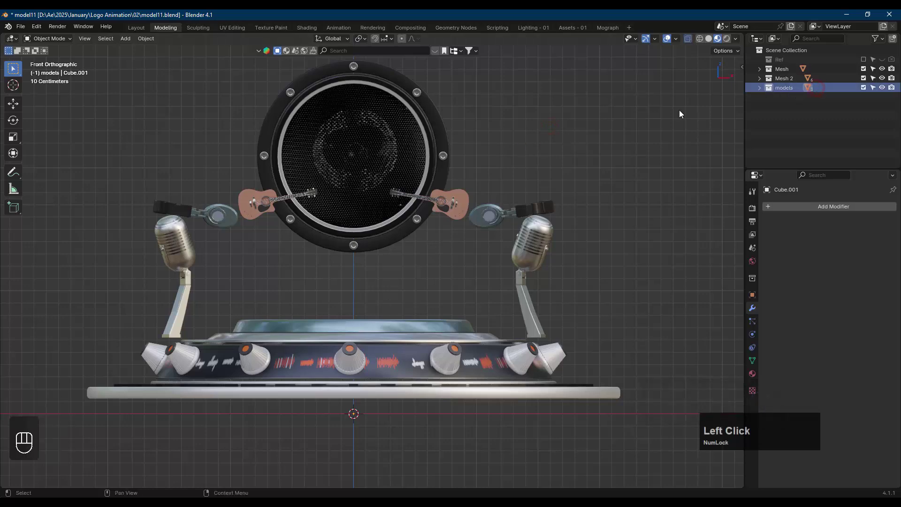
key("ctrl+v")
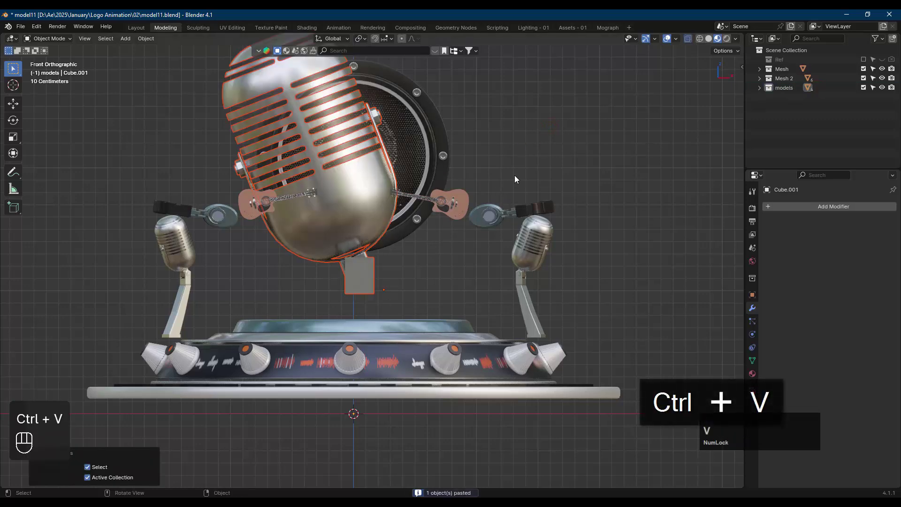
key("Tab")
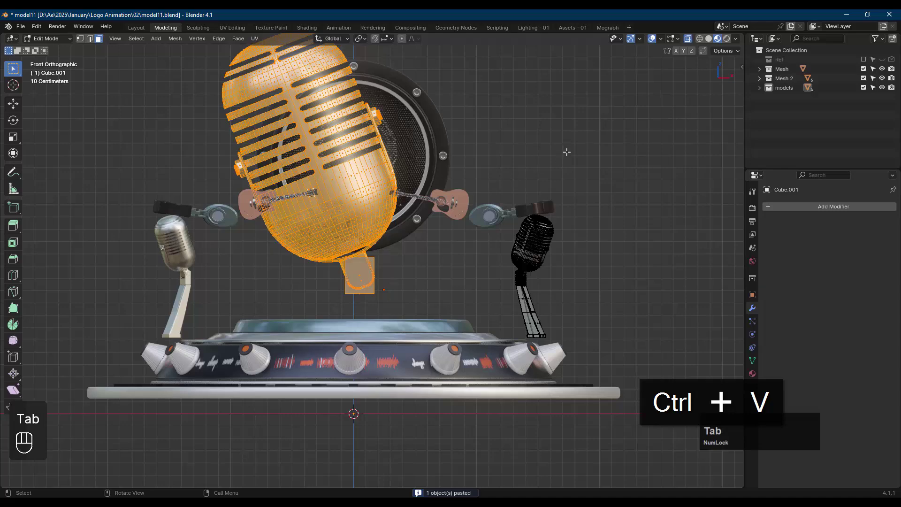
scroll(567, 152, "down", 3)
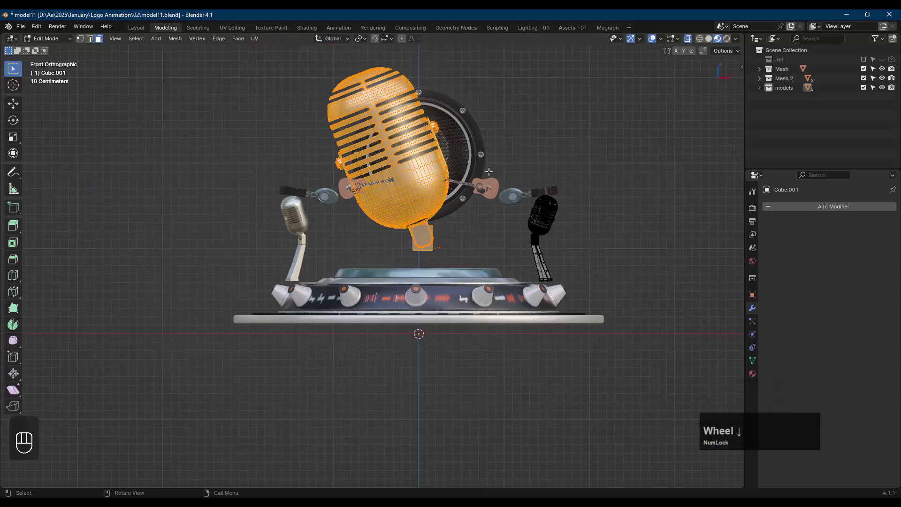
key("Tab")
left_click(422, 224)
left_click(409, 183)
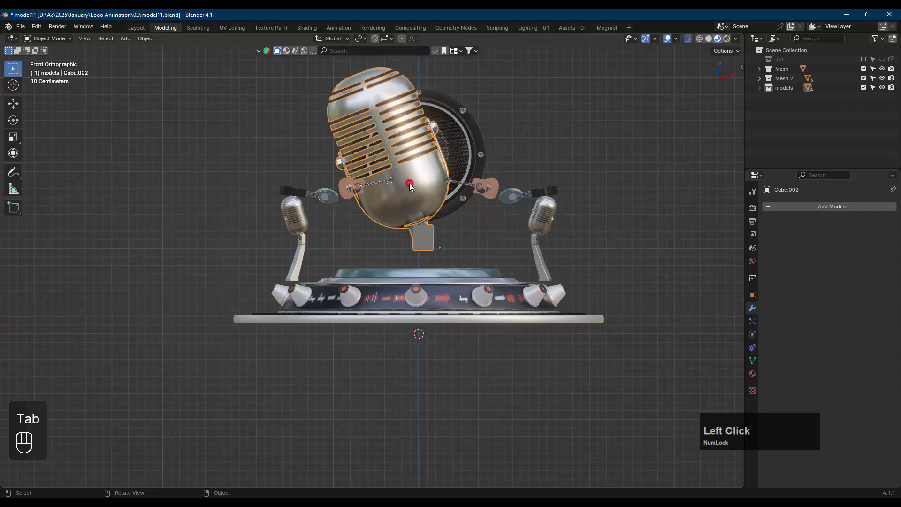
Enable the Ref collection in front view to show the logo reference image behind the models
middle_click_drag(487, 184, 404, 209)
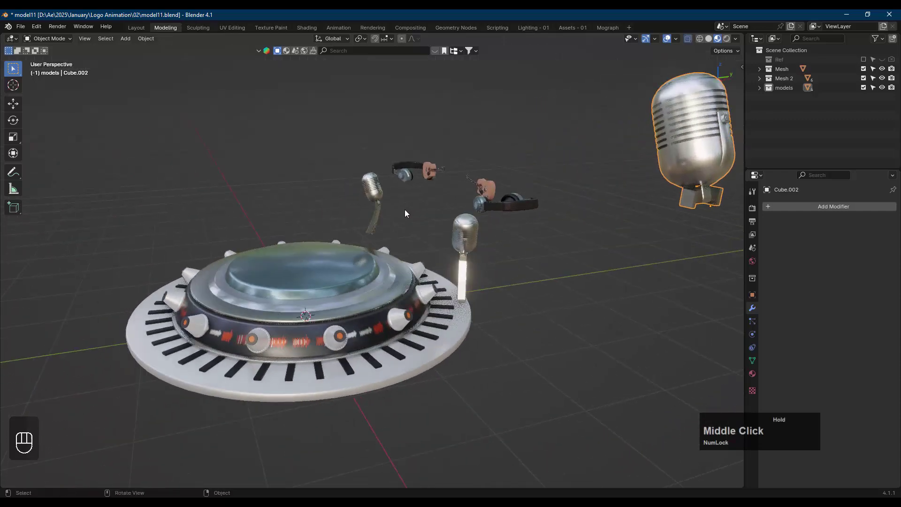
scroll(619, 199, "down", 3)
middle_click_drag(619, 198, 416, 235, "shift")
scroll(527, 213, "up", 3)
middle_click_drag(527, 213, 506, 213)
scroll(505, 213, "up", 2)
key("KP_1")
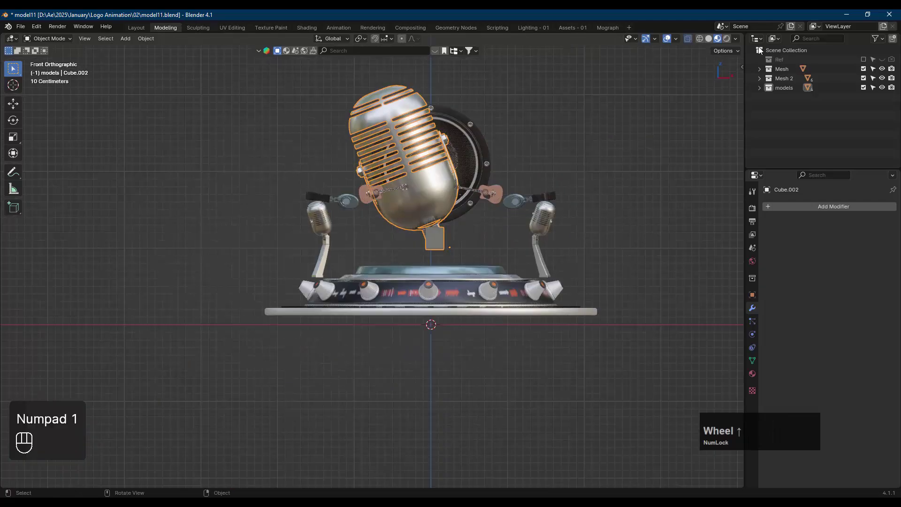
left_click(863, 60)
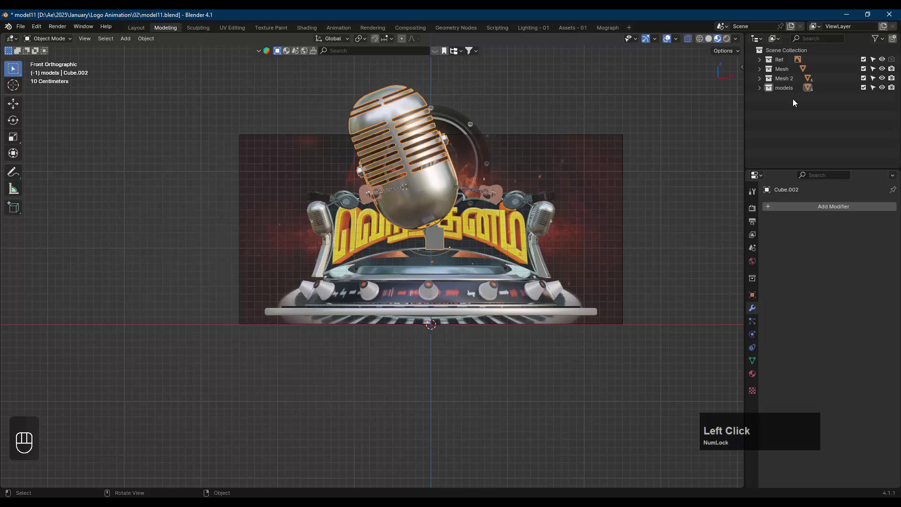
Hide Cube.002 in the models collection to examine the reference's central microphone, and show it again
left_click(759, 87)
left_click(882, 106)
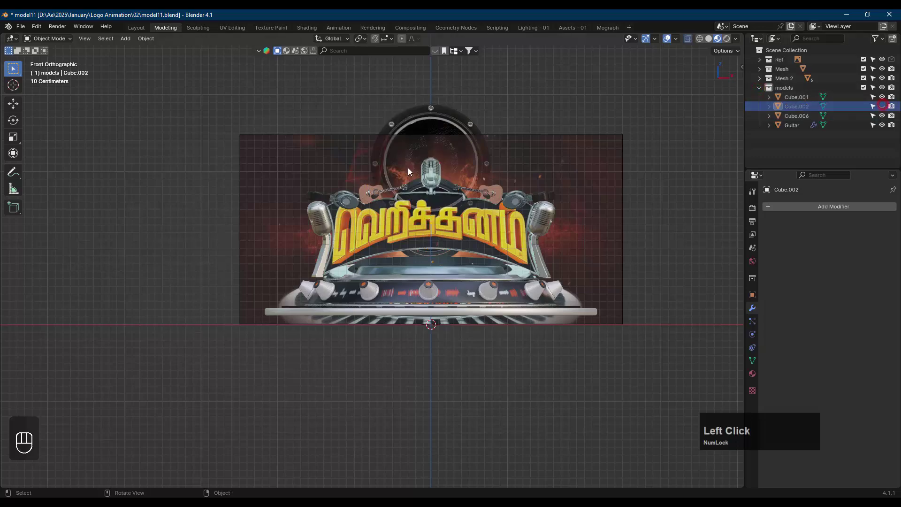
scroll(458, 151, "up", 4)
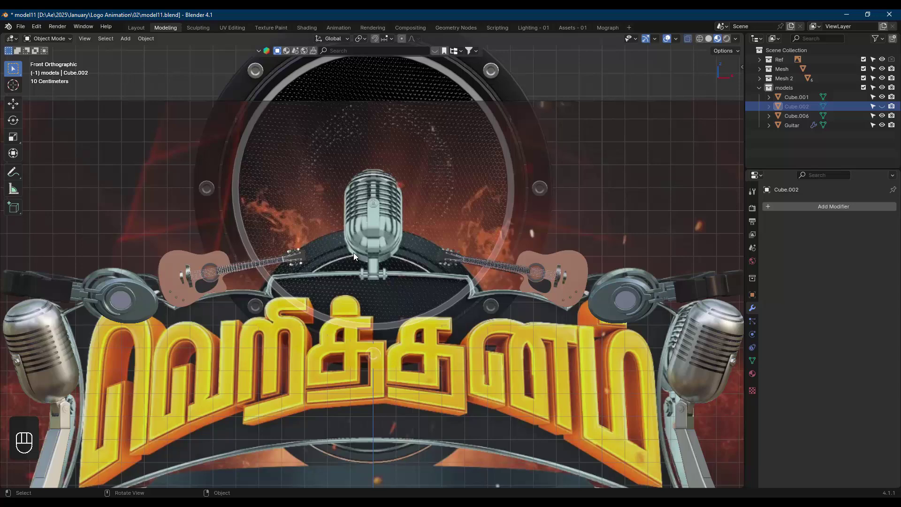
left_click(882, 106)
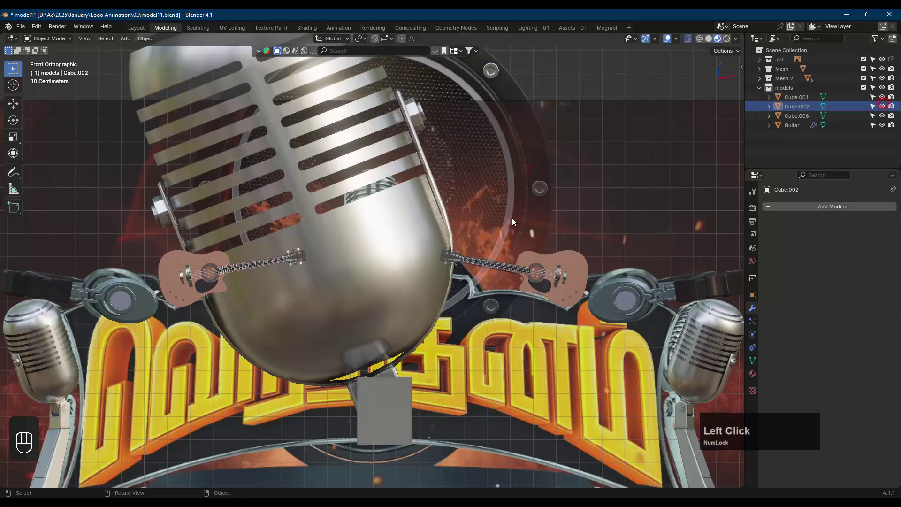
Examine the pasted microphone's position against the reference image and the other models from several angles
scroll(510, 220, "down", 4)
left_click(456, 226)
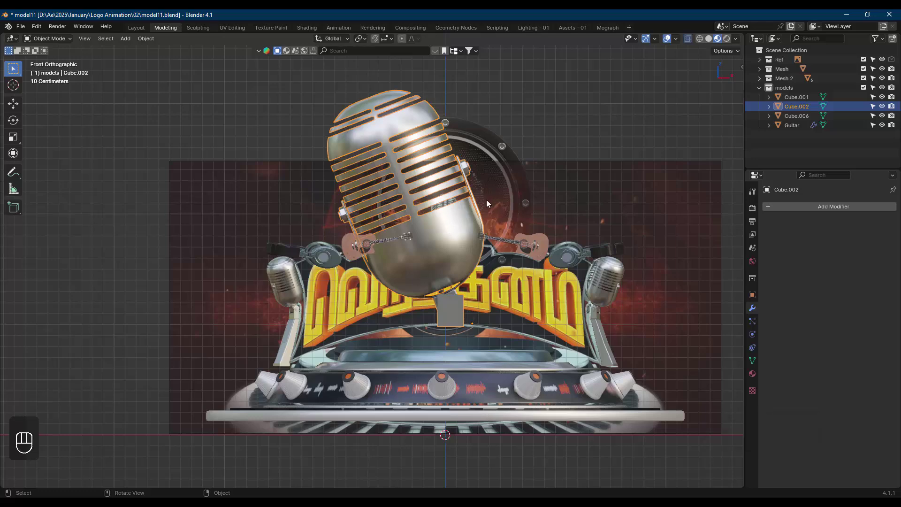
middle_click_drag(491, 195, 581, 193)
scroll(547, 209, "down", 2)
scroll(547, 207, "down", 2)
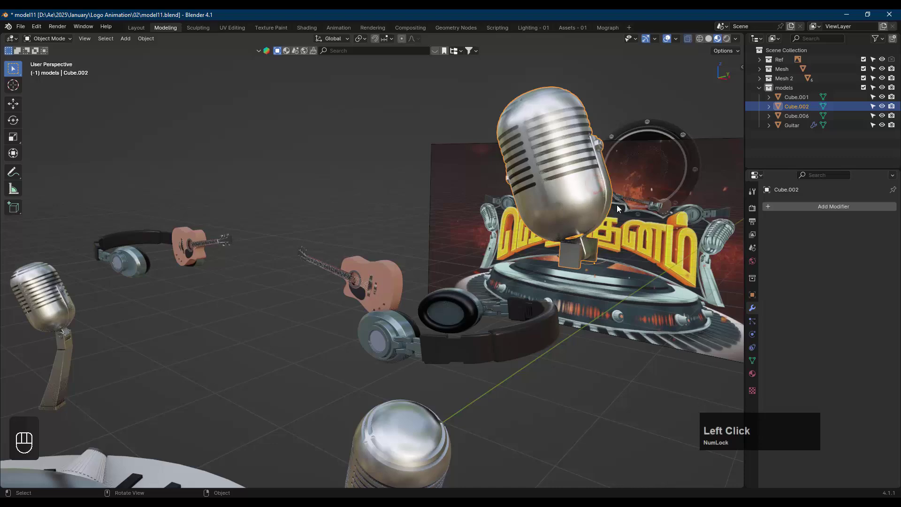
mouse_move(617, 204)
middle_mouse_down()
mouse_move(585, 211)
mouse_move(634, 201)
middle_mouse_up()
left_click(652, 117)
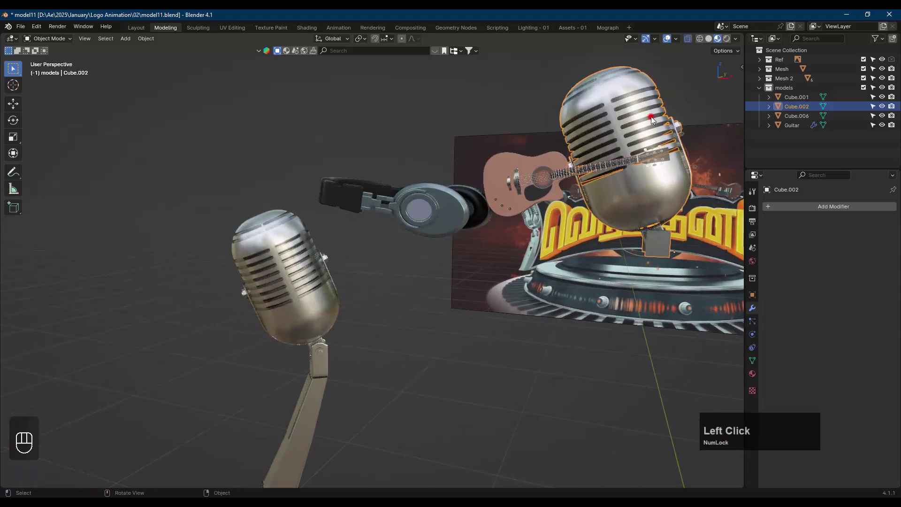
middle_click_drag(673, 165, 556, 170, "shift")
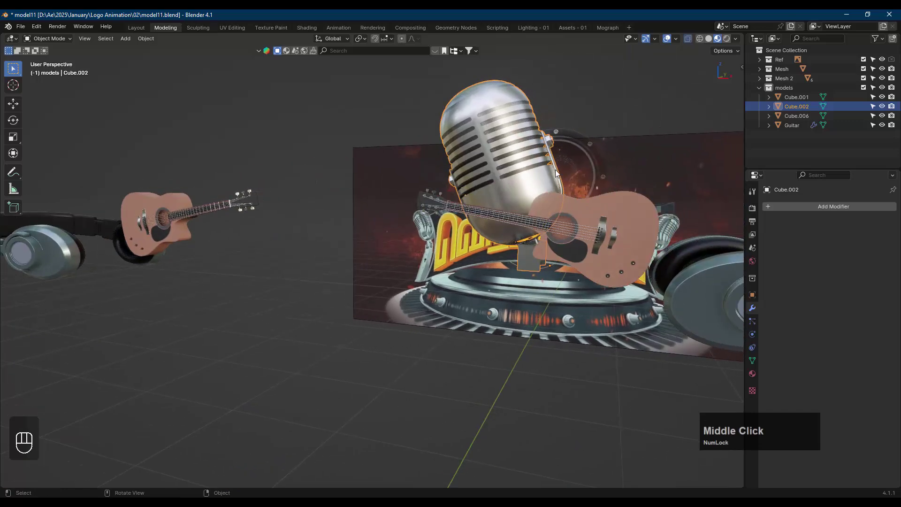
key("KP_1")
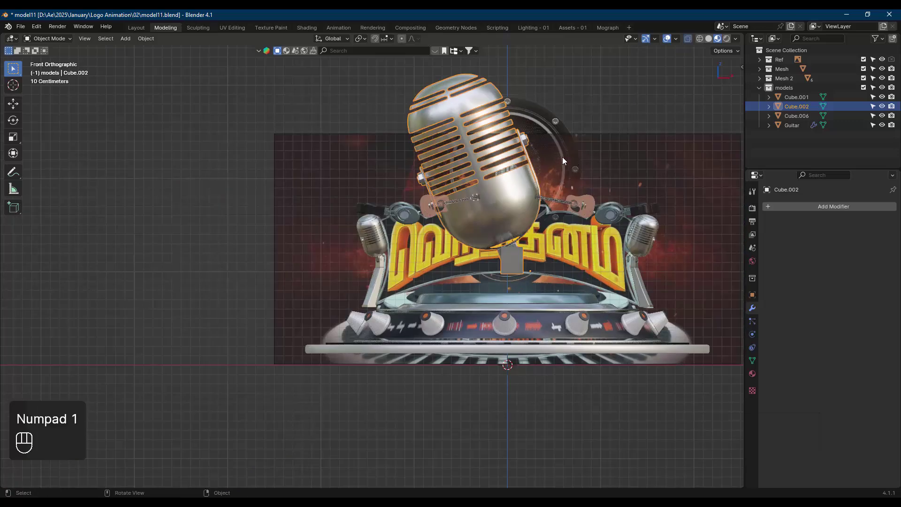
Try rotating the entire microphone mesh by 90° about the Z axis in Edit Mode
left_click(505, 156)
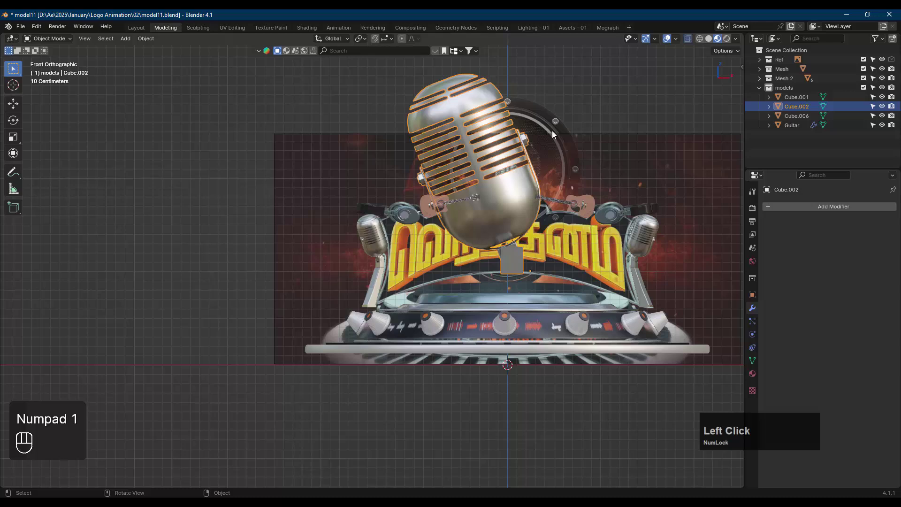
key("Tab")
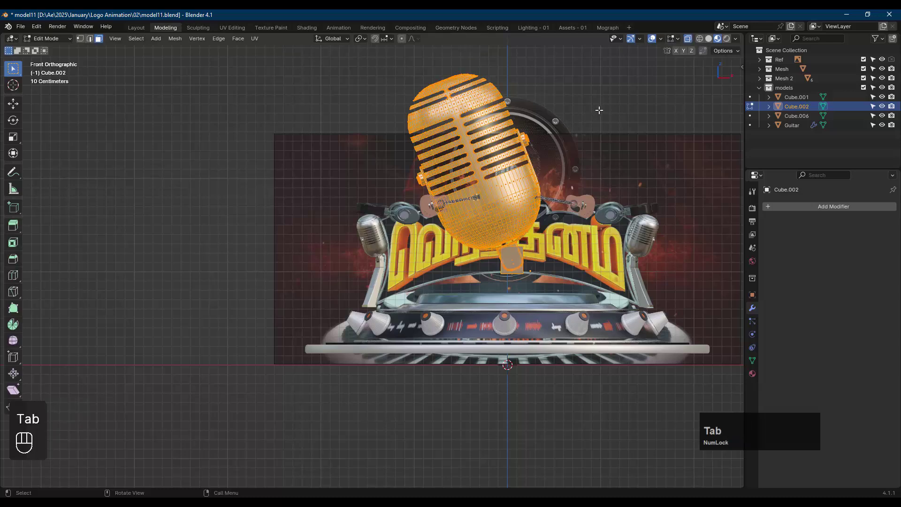
key("r")
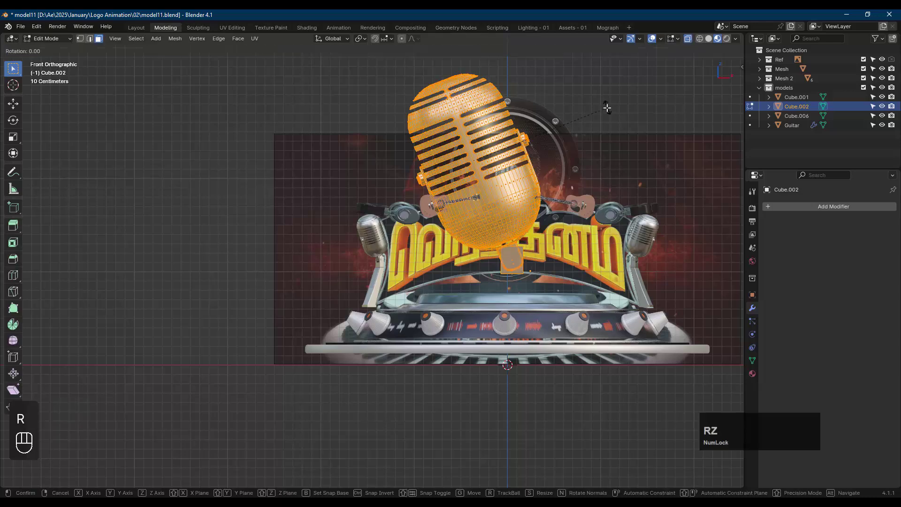
key("z")
key("KP_9")
key("KP_0")
key("KP_Enter")
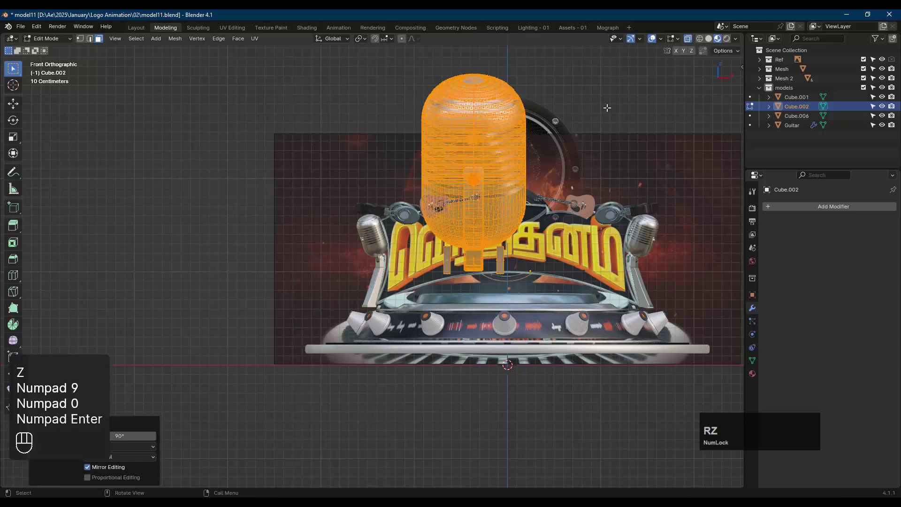
Clear the mesh selection, and undo both that deselection and the 90° rotation
left_click(604, 144)
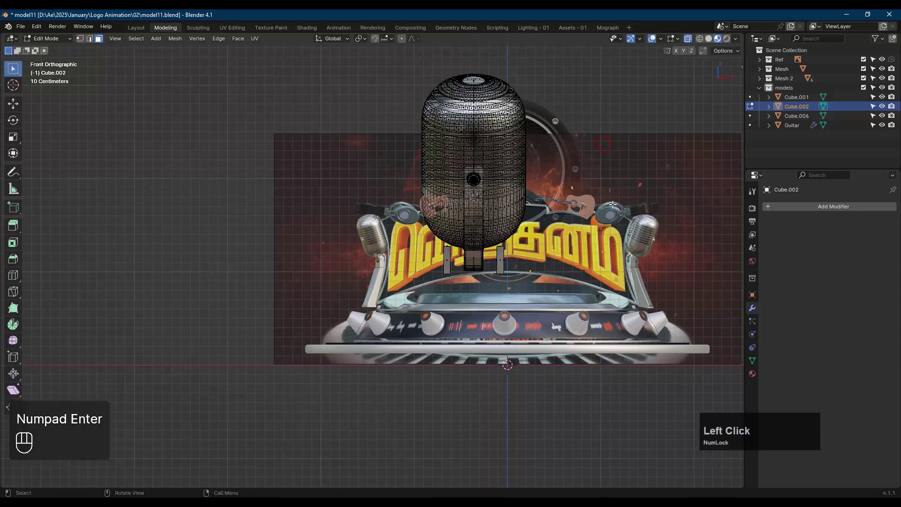
middle_click_drag(612, 205, 454, 217, "shift")
key("ctrl+z")
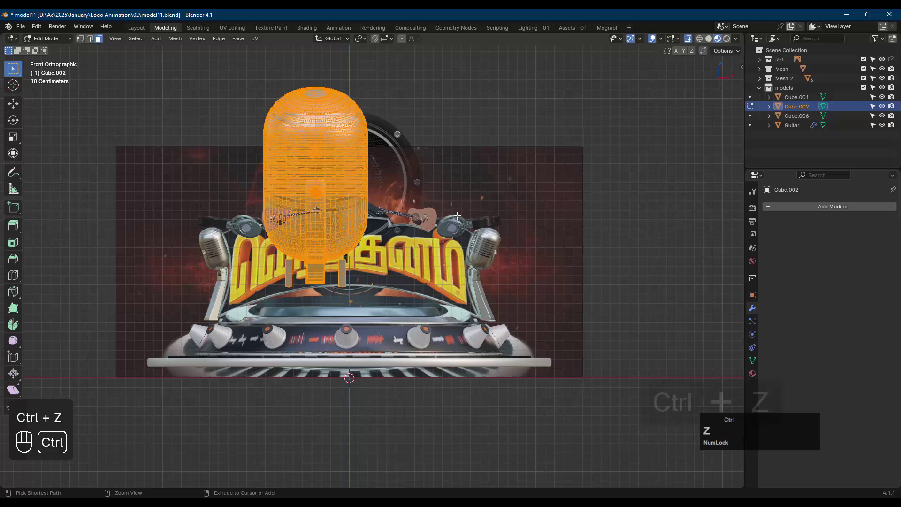
key("ctrl+z")
Rotate the whole microphone mesh by -90° about the Z axis
key("r")
key("z")
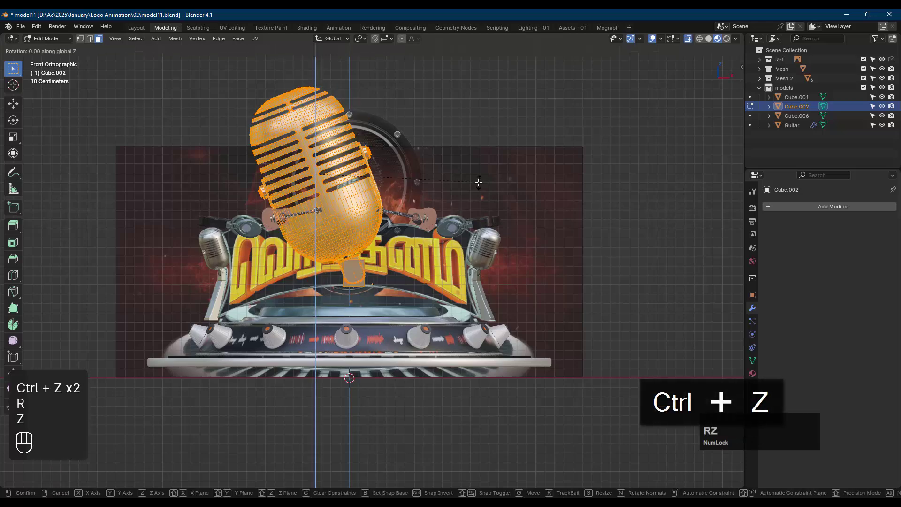
key("KP_Subtract")
key("KP_9")
key("KP_0")
key("KP_Enter")
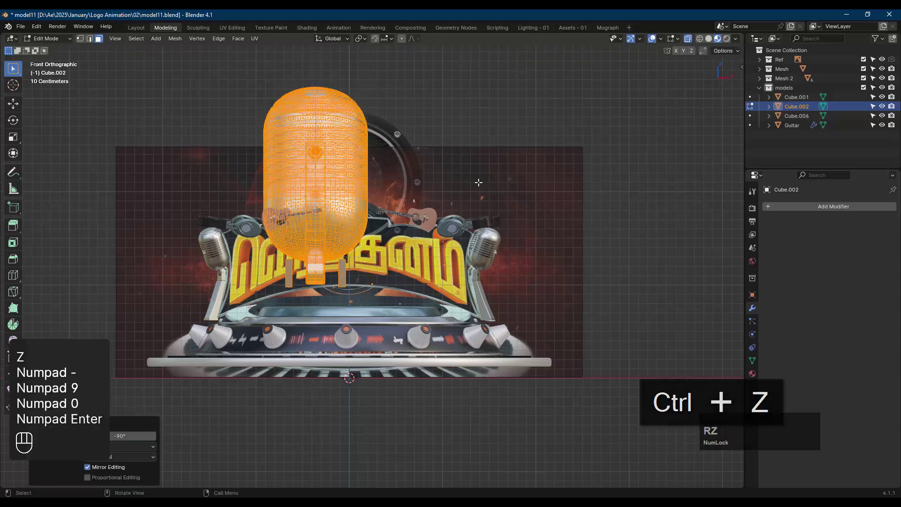
Scale the microphone mesh to about 0.365 and move it over the reference's central microphone
key("s")
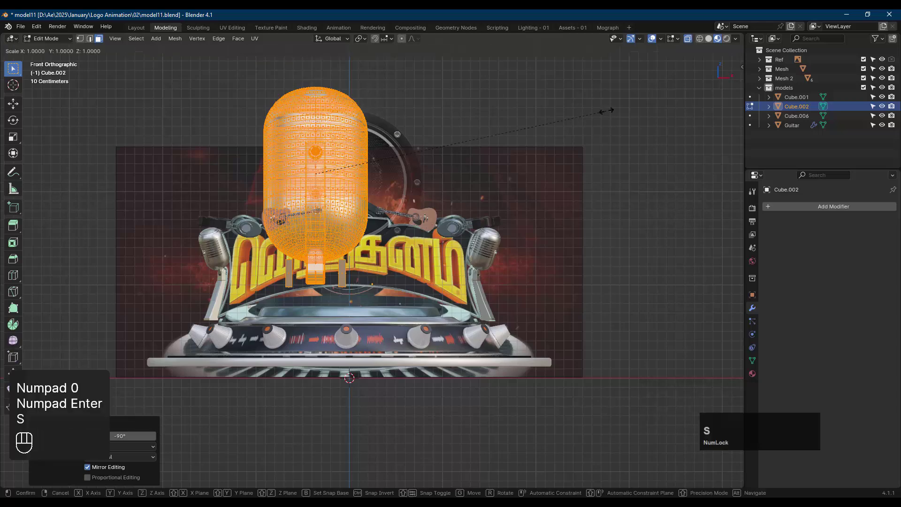
left_click(424, 125)
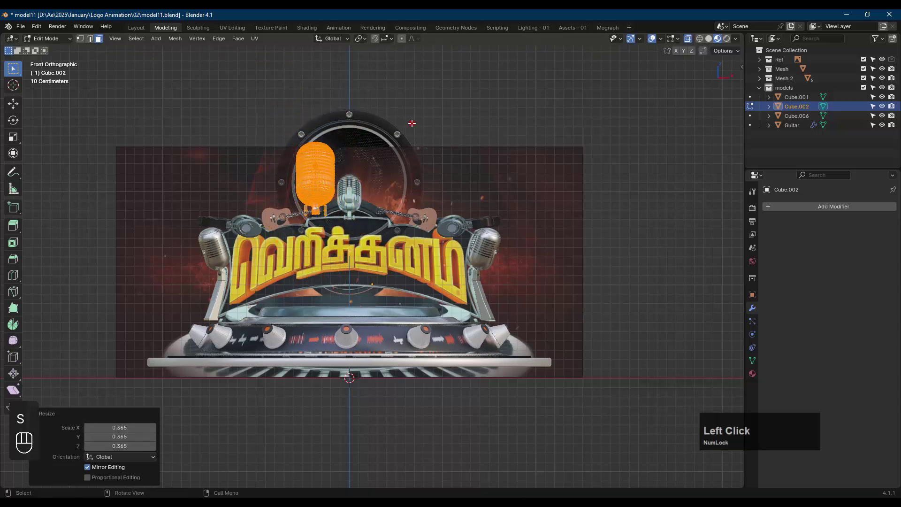
scroll(320, 150, "up", 4)
middle_click_drag(558, 266, 465, 195, "shift")
key("g")
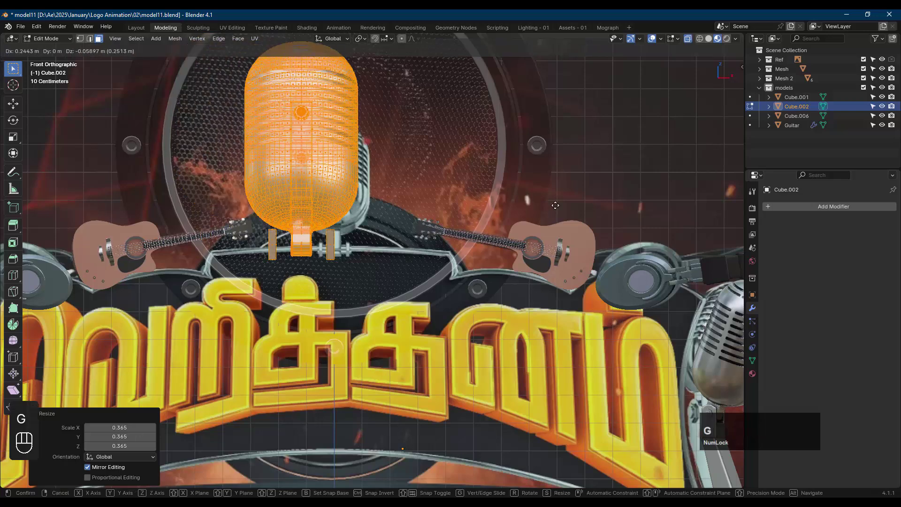
left_click(594, 171)
Shrink the mesh by about 0.764 and again by about 0.86, repositioning it over the reference microphone each time
key("s")
left_click(547, 170)
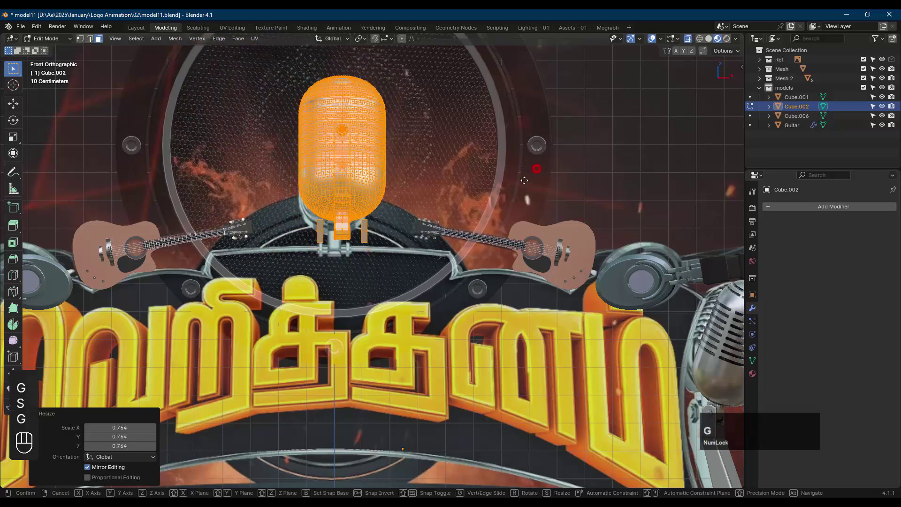
key("g")
left_click(554, 177)
key("s")
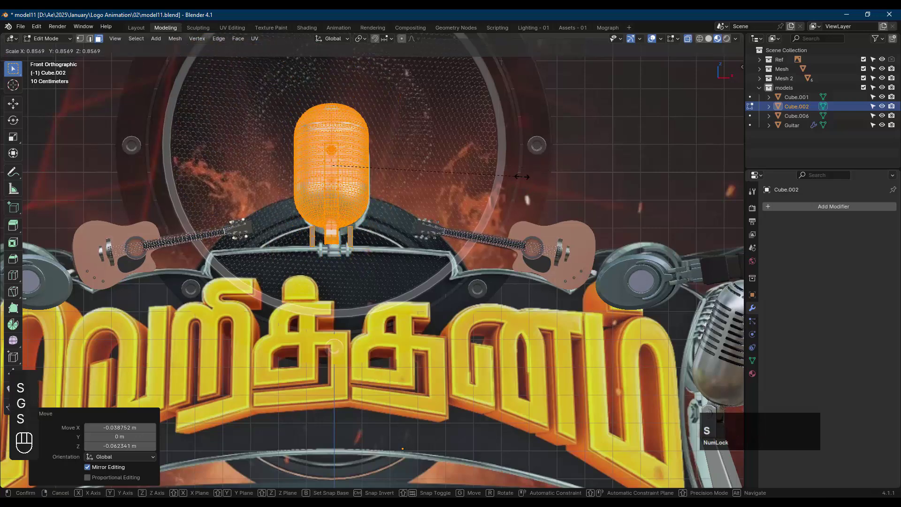
left_click(522, 186)
key("g")
left_click(523, 188)
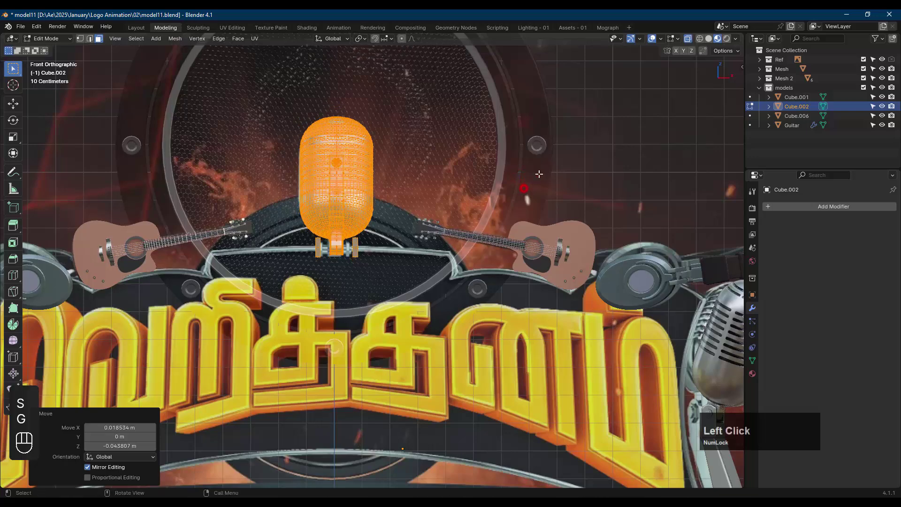
Fine-tune the mesh's scale and position to match the reference microphone, clear the selection, and return to Object Mode
key("s")
left_click(581, 172)
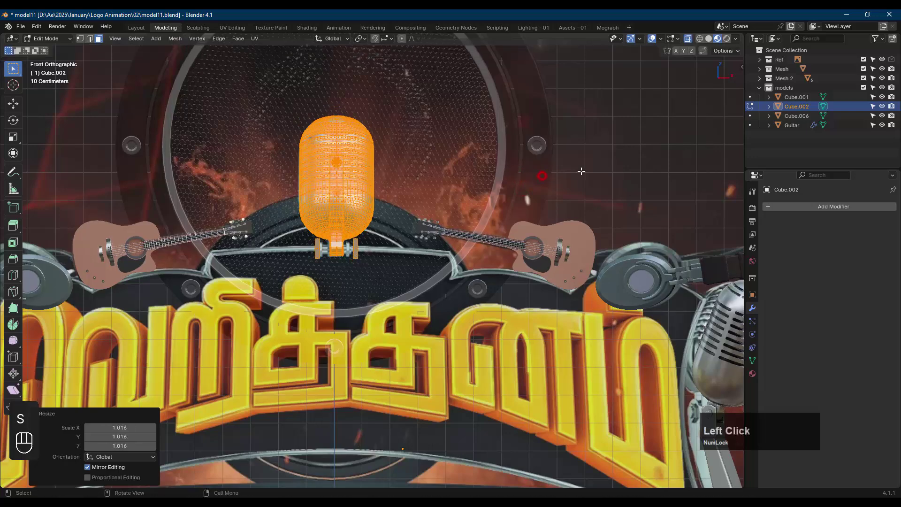
key("s")
left_click(592, 169)
key("g")
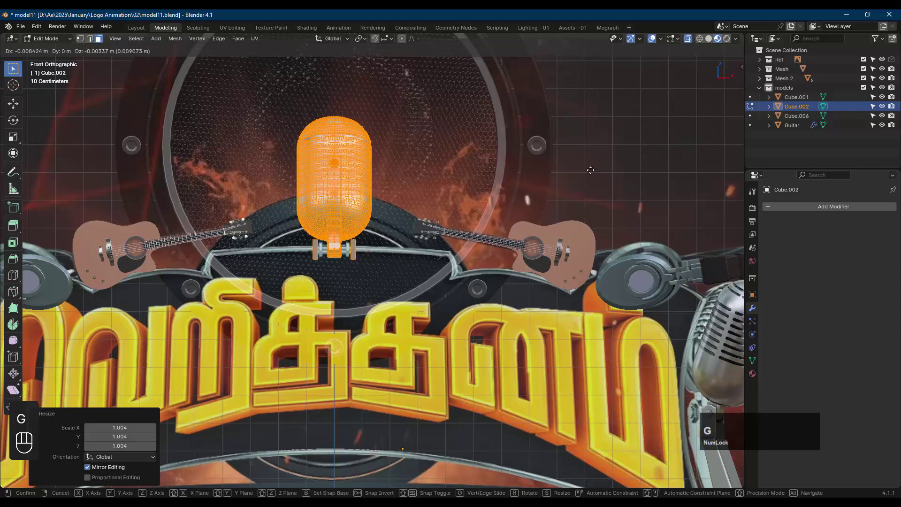
left_click(591, 170)
key("s")
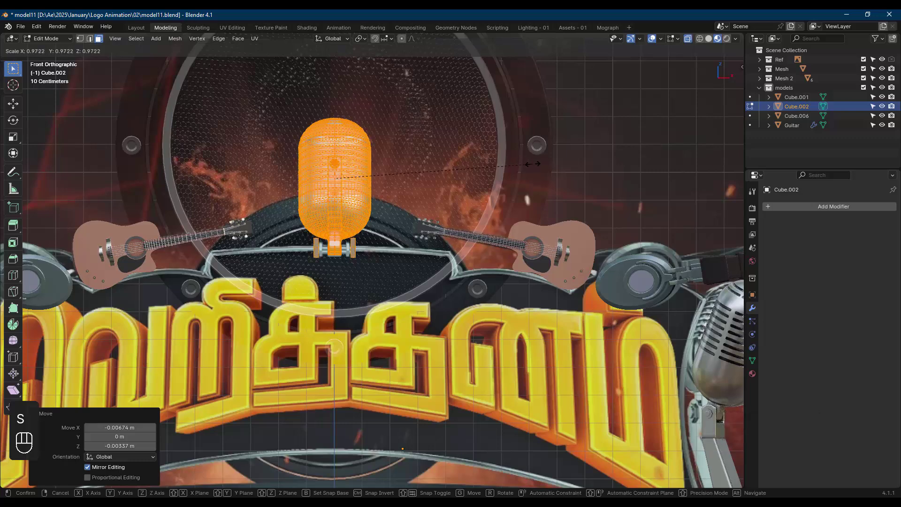
left_click(532, 164)
key("alt+a")
key("Tab")
Move the whole central microphone mesh about -4.45 m along the Y axis, to just behind the guitars and headphones
middle_click_drag(437, 172, 352, 136)
scroll(462, 180, "down", 8)
scroll(423, 197, "down", 4)
middle_click_drag(520, 219, 341, 184, "shift")
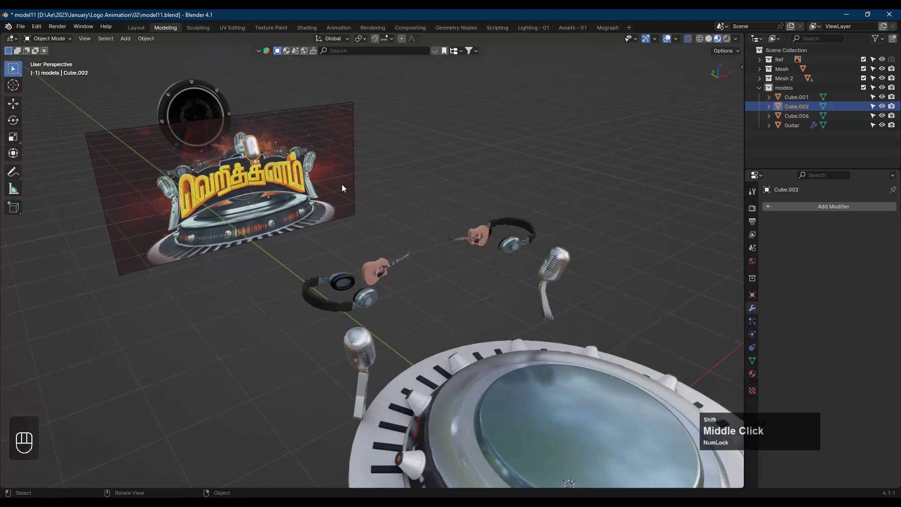
key("Tab")
key("a")
middle_click_drag(318, 149, 338, 207)
key("KP_7")
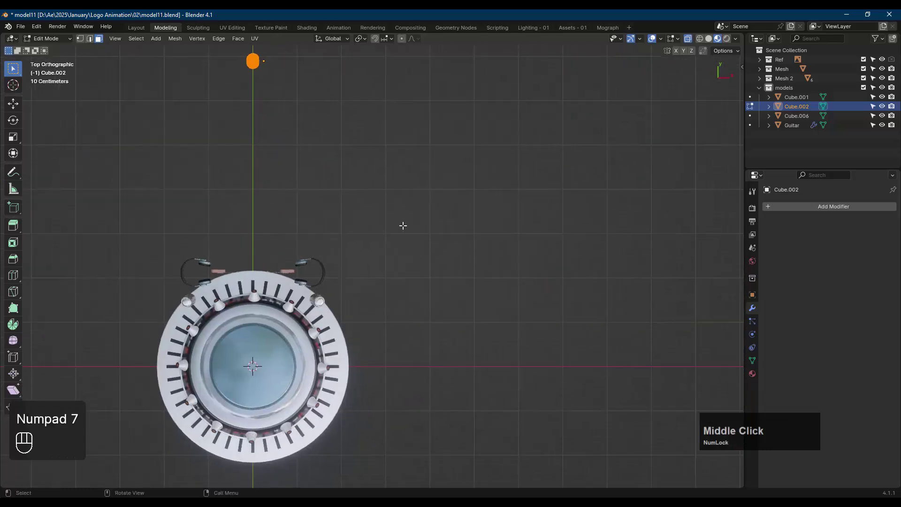
key("y")
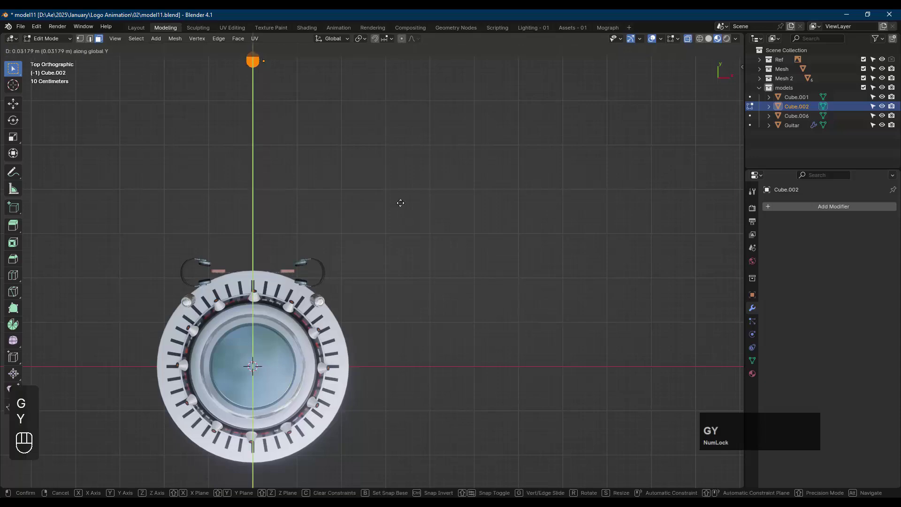
left_click(432, 420)
middle_click_drag(433, 421, 209, 229)
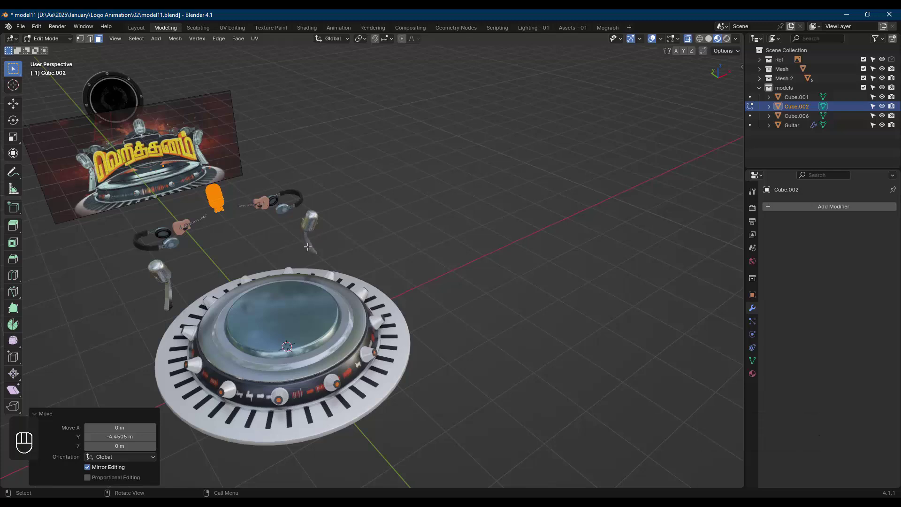
Turn on the scene statistics overlay, return to Object Mode and clear the selection
left_click(678, 38)
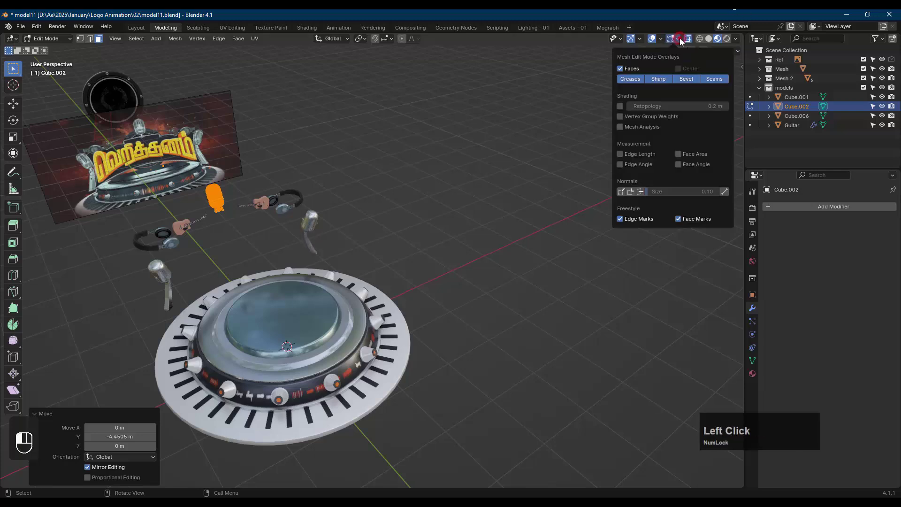
left_click(662, 39)
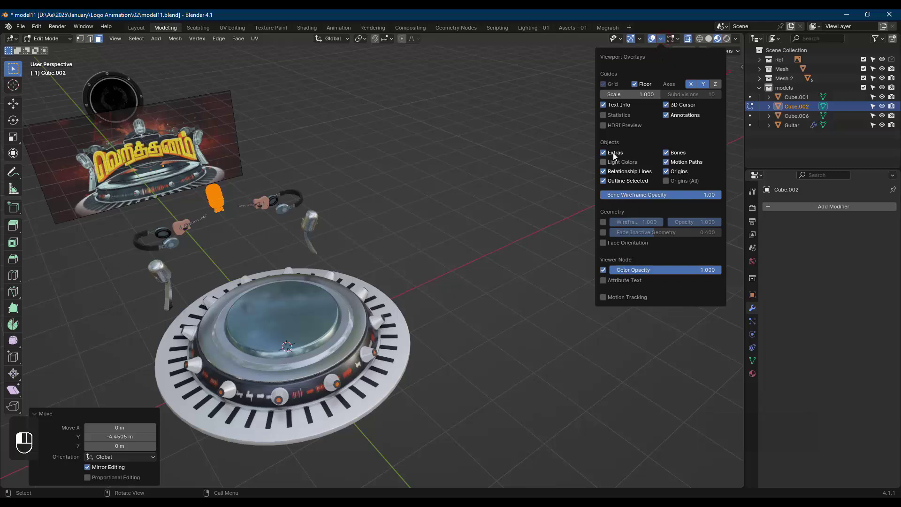
left_click(606, 116)
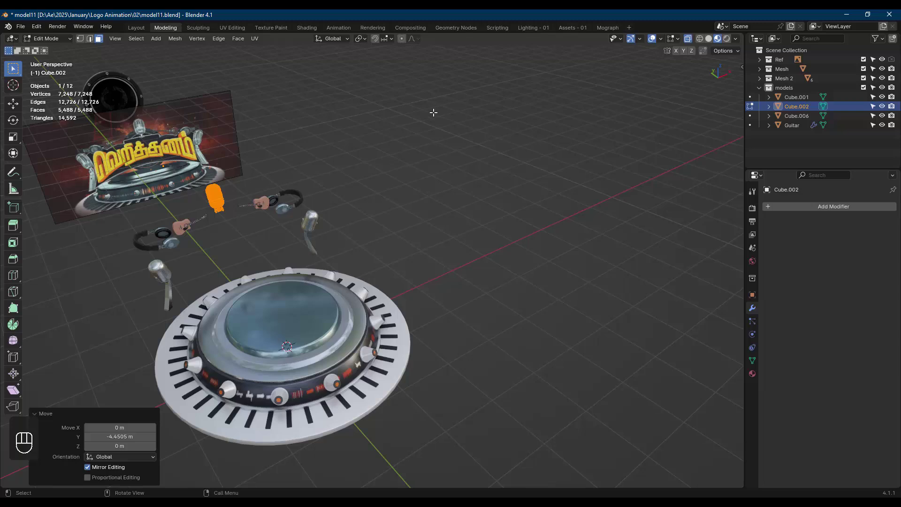
key("Tab")
left_click(440, 156)
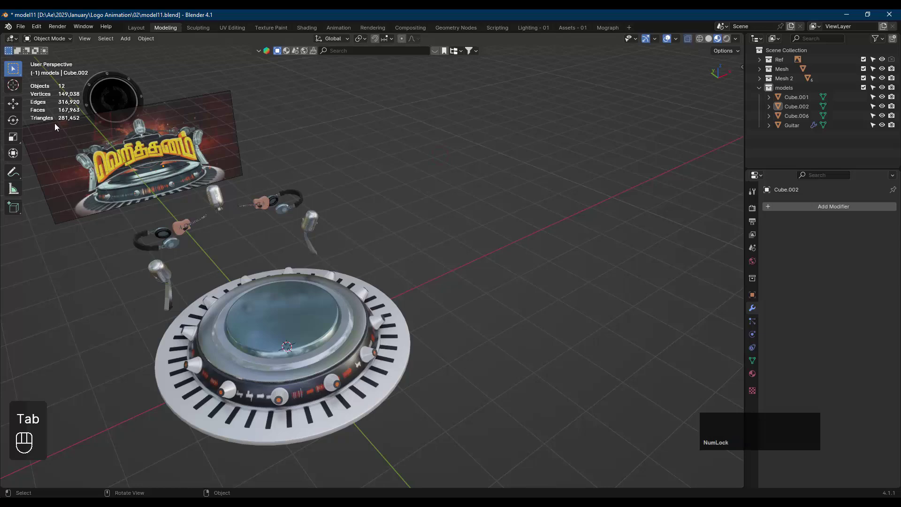
left_click(404, 151)
Examine how the microphones, guitars and headphones sit around the base, in perspective and from the front against the reference
middle_click_drag(327, 192, 353, 189)
scroll(301, 215, "up", 3)
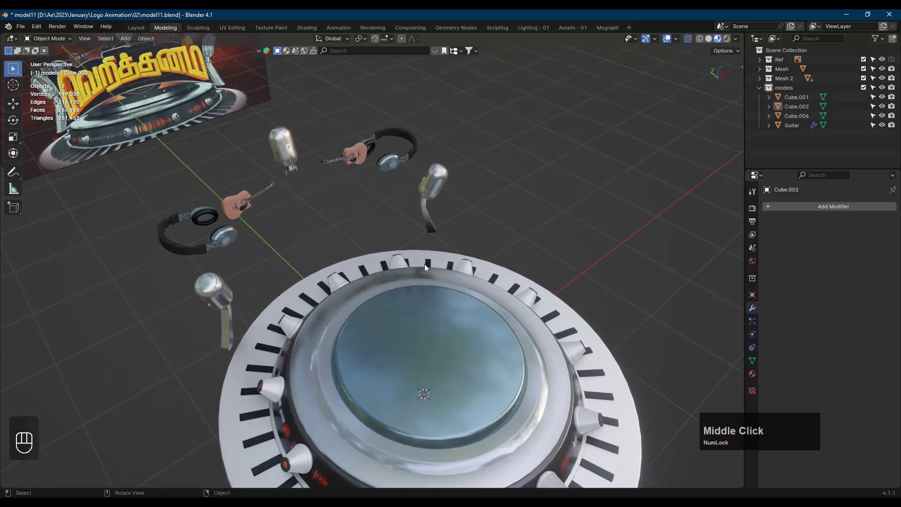
middle_click_drag(424, 267, 483, 249, "shift")
scroll(429, 228, "down", 2)
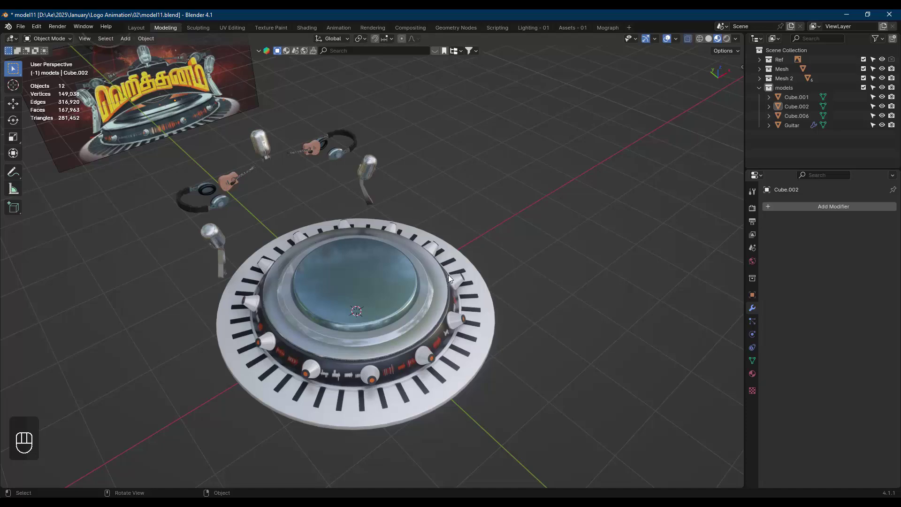
scroll(255, 200, "up", 3)
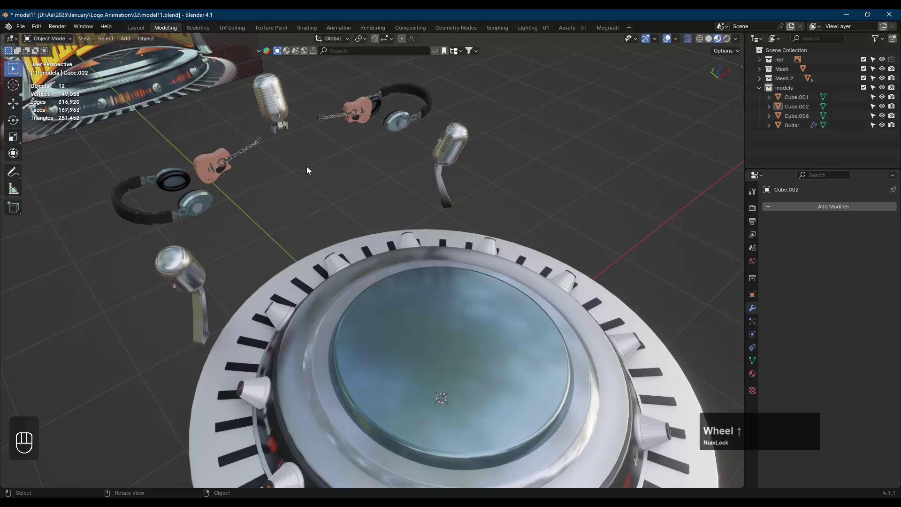
key("KP_1")
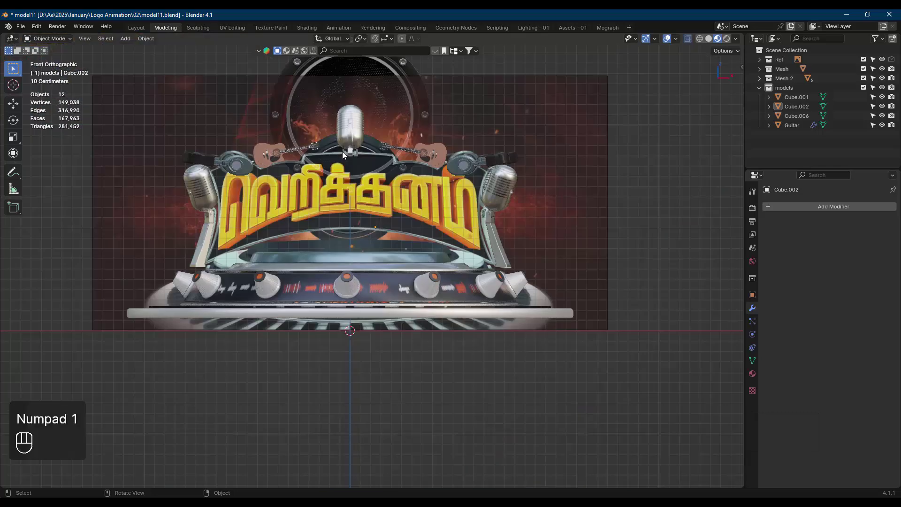
scroll(363, 159, "up", 2)
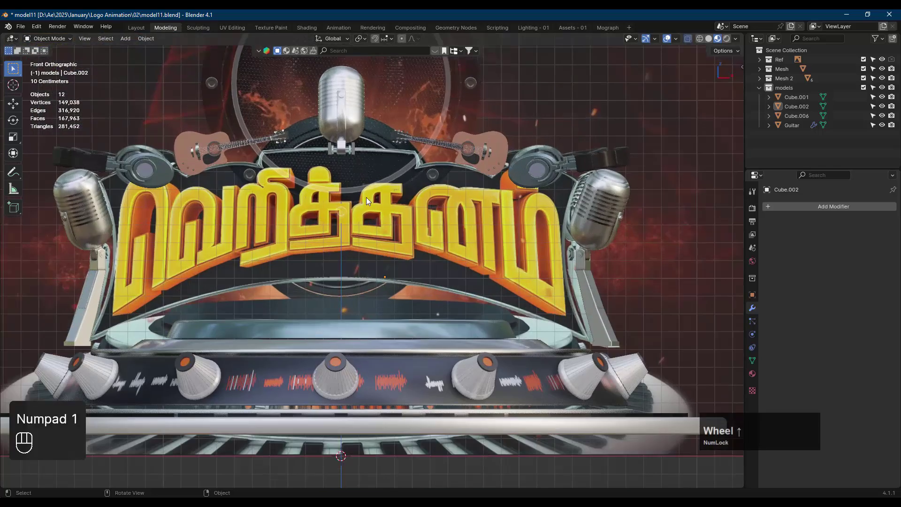
scroll(369, 201, "down", 1)
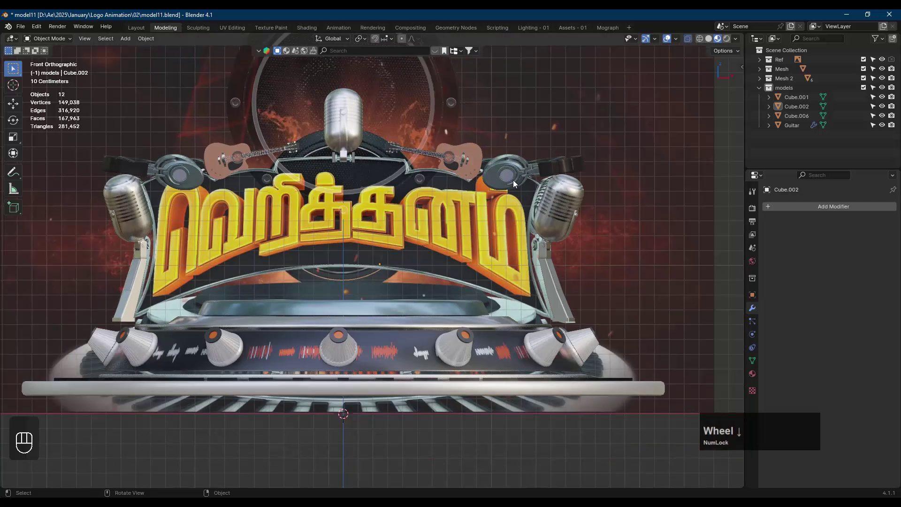
Move the whole headphone mesh about 0.054 m along the Y axis, then clear the mesh selection and return to Object Mode
left_click(547, 164)
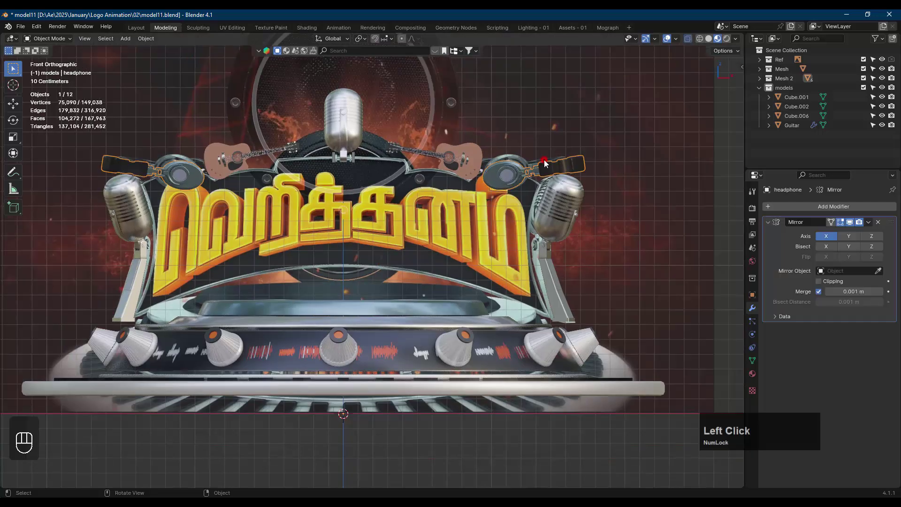
scroll(188, 165, "up", 1)
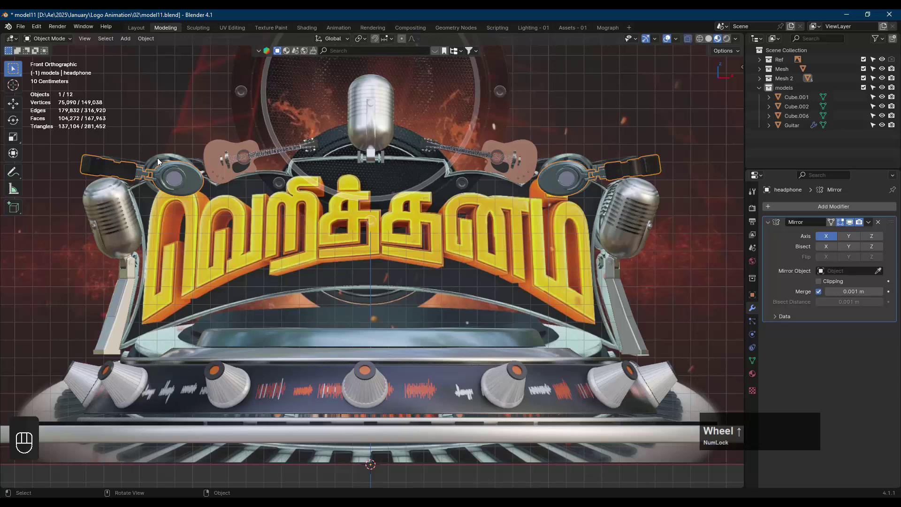
middle_click_drag(171, 150, 494, 140)
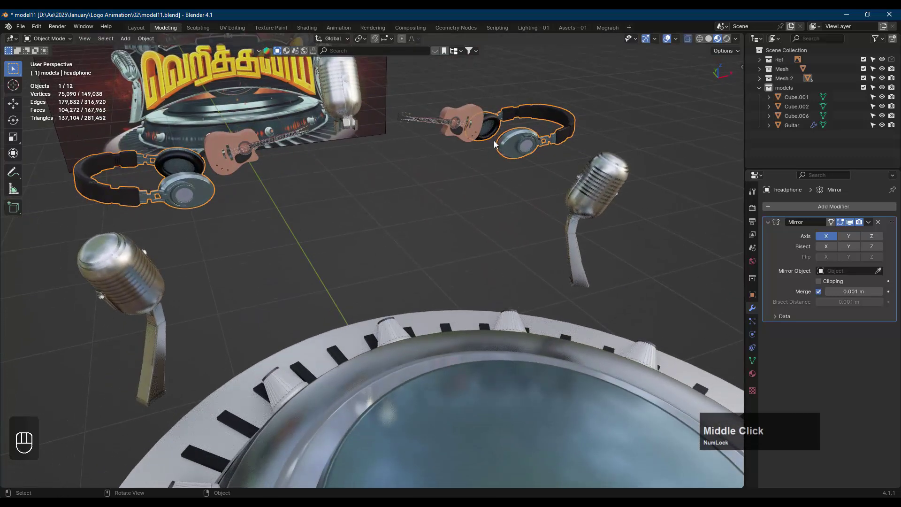
key("KP_7")
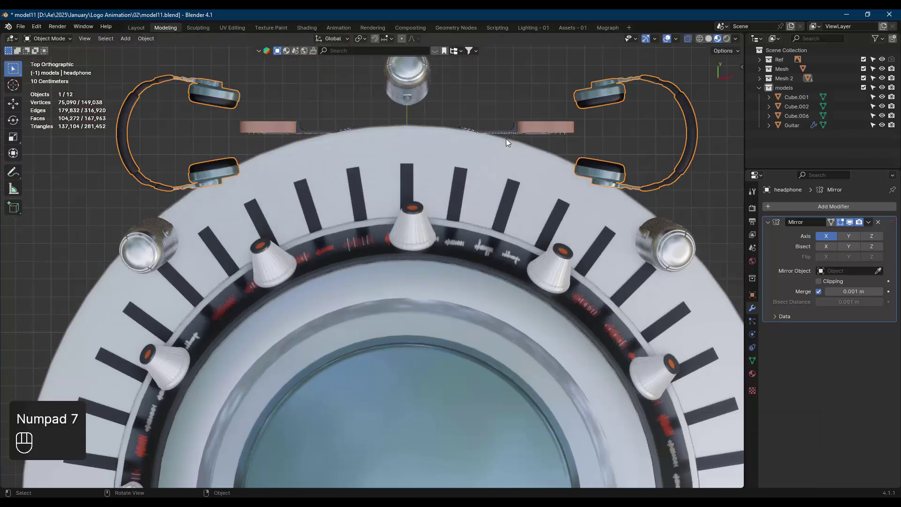
scroll(540, 137, "down", 1)
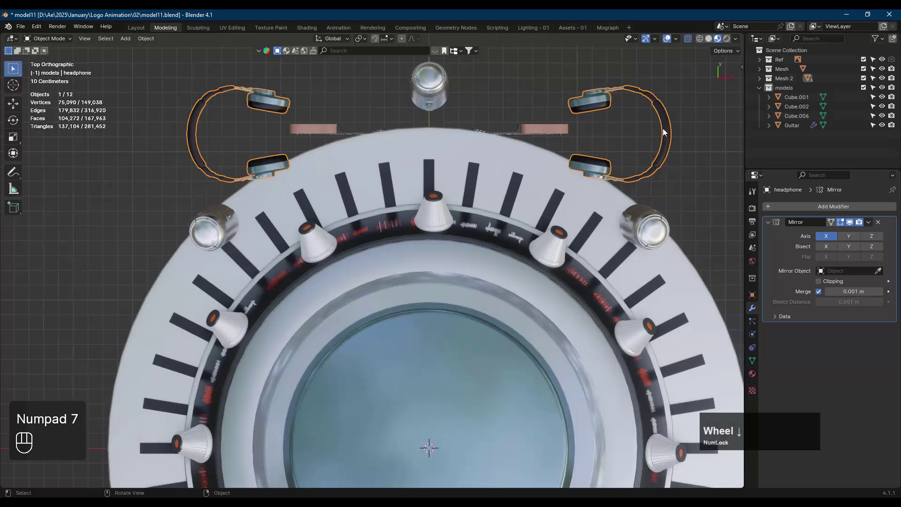
key("Tab")
key("a")
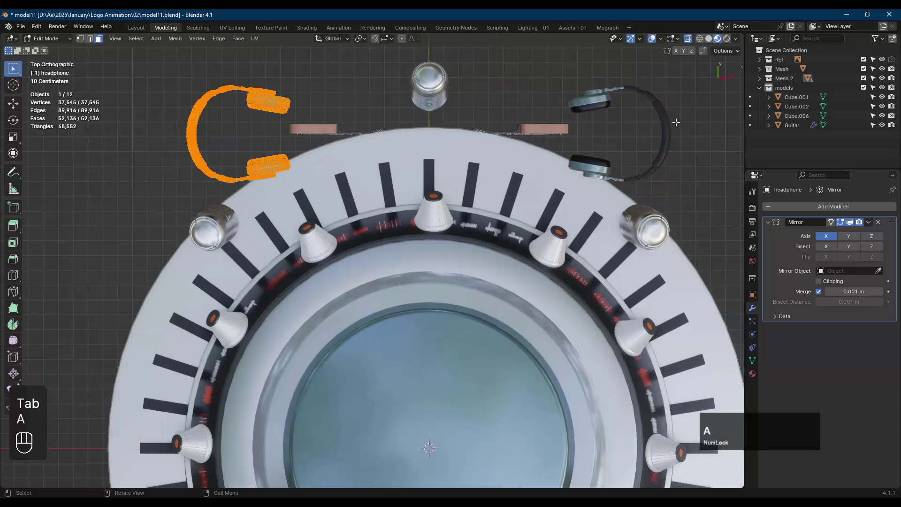
key("g")
key("y")
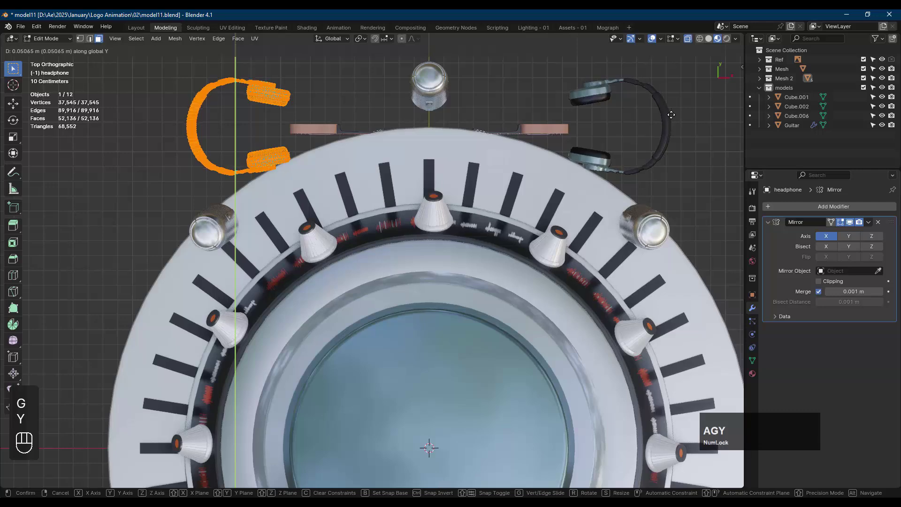
left_click(671, 115)
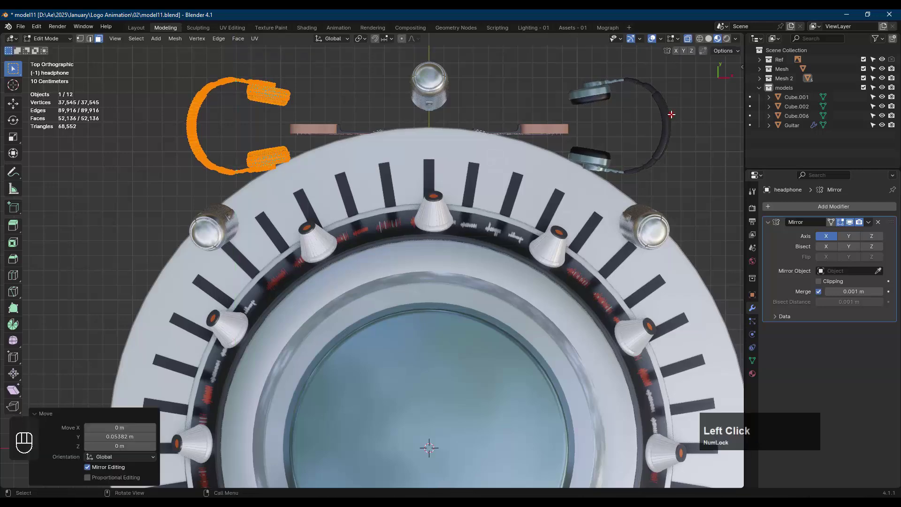
key("alt+a")
key("Tab")
Inspect the reference image in perspective and compare it with the arranged models
middle_click_drag(325, 135, 391, 193)
scroll(314, 114, "down", 3)
scroll(231, 158, "down", 2)
middle_click_drag(231, 158, 346, 266, "shift")
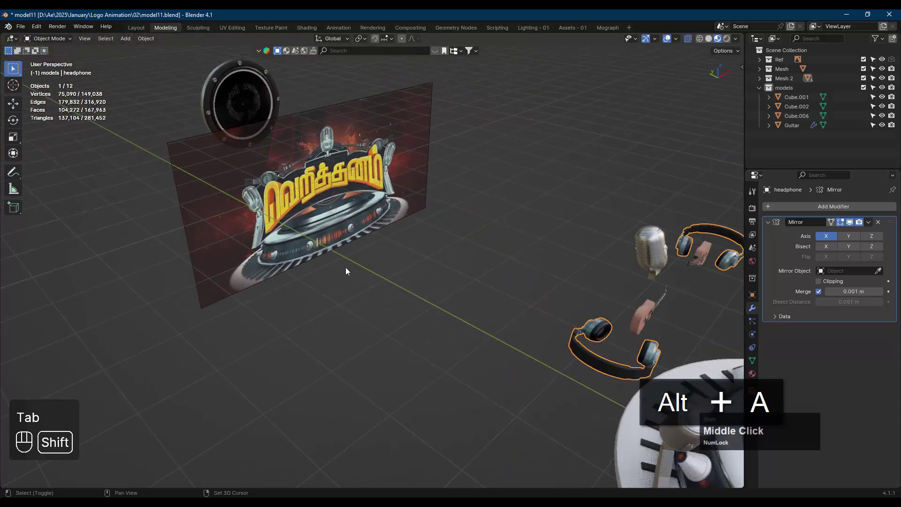
scroll(274, 191, "up", 3)
scroll(274, 190, "up", 1)
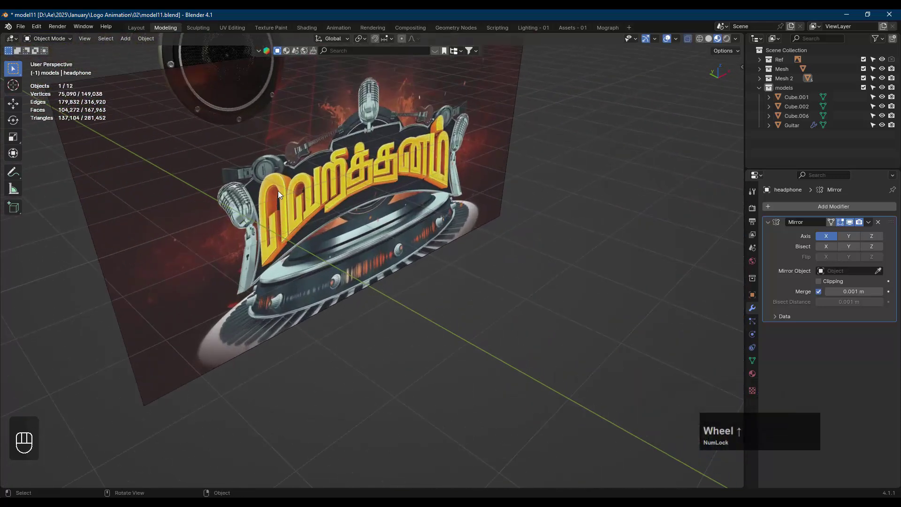
scroll(278, 191, "down", 5)
middle_click_drag(282, 204, 462, 261, "shift")
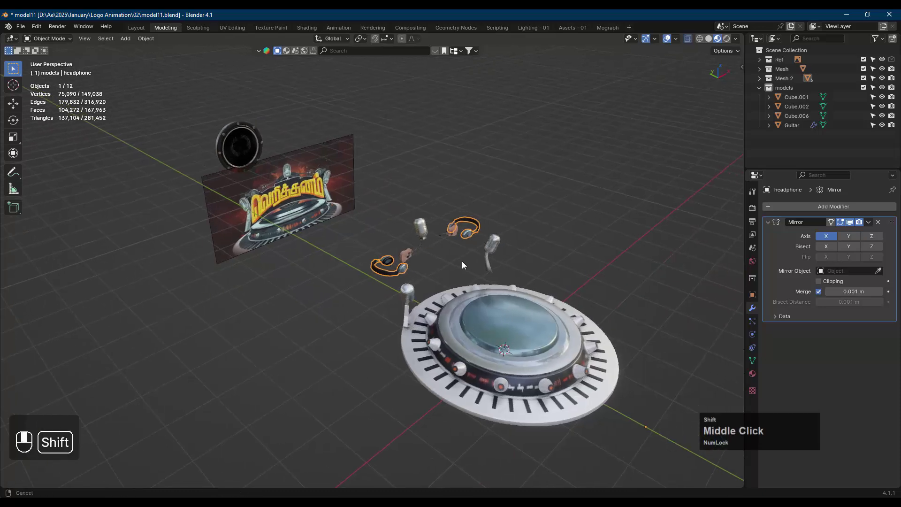
Apply the headphones' Mirror modifier
left_click(446, 212)
middle_click_drag(446, 212, 423, 260)
scroll(453, 217, "up", 3)
left_click(453, 217)
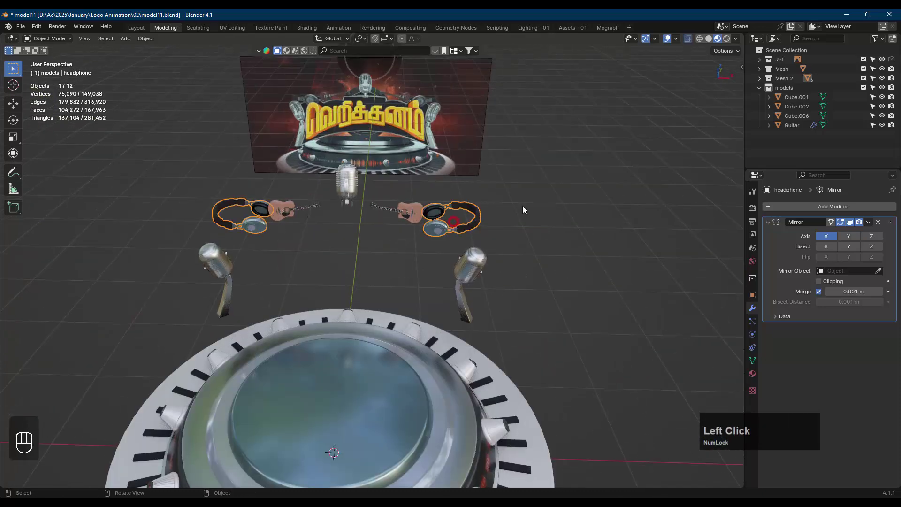
key("ctrl+a")
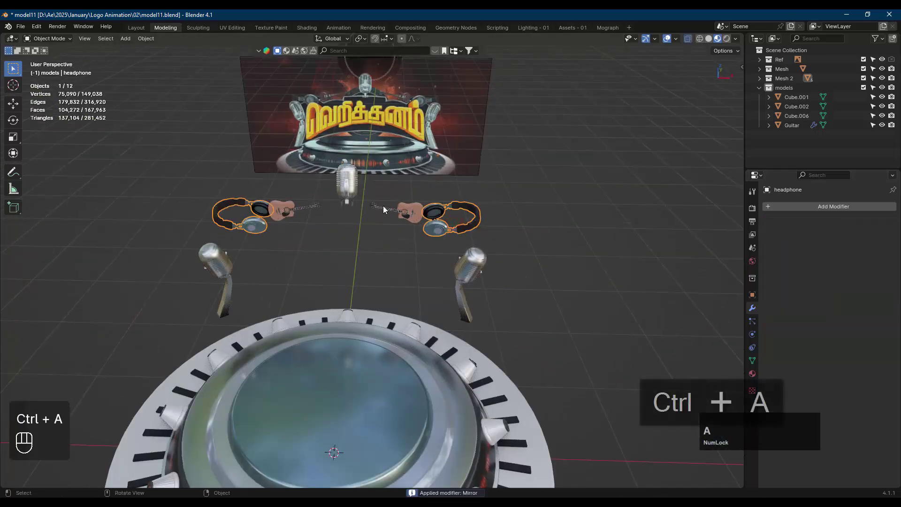
Select the guitar and apply its Mirror modifier
left_click(344, 177)
left_click(299, 208)
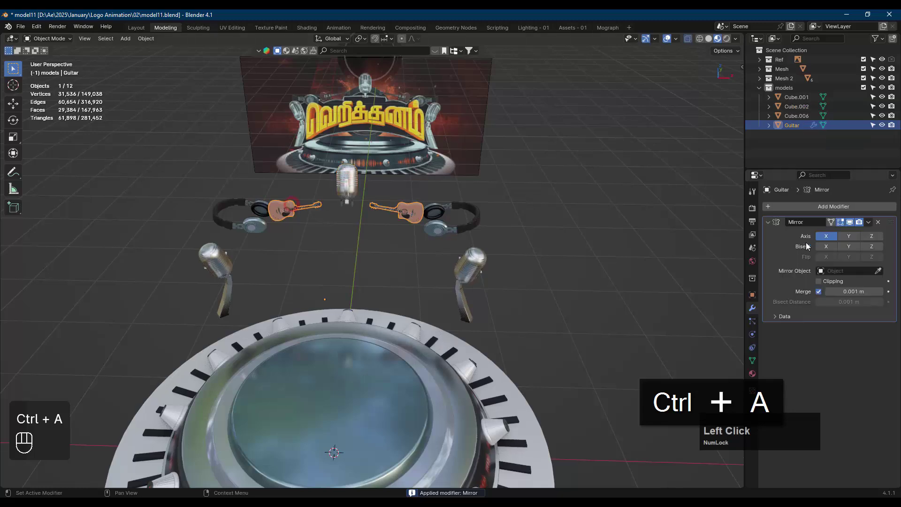
left_click(868, 222)
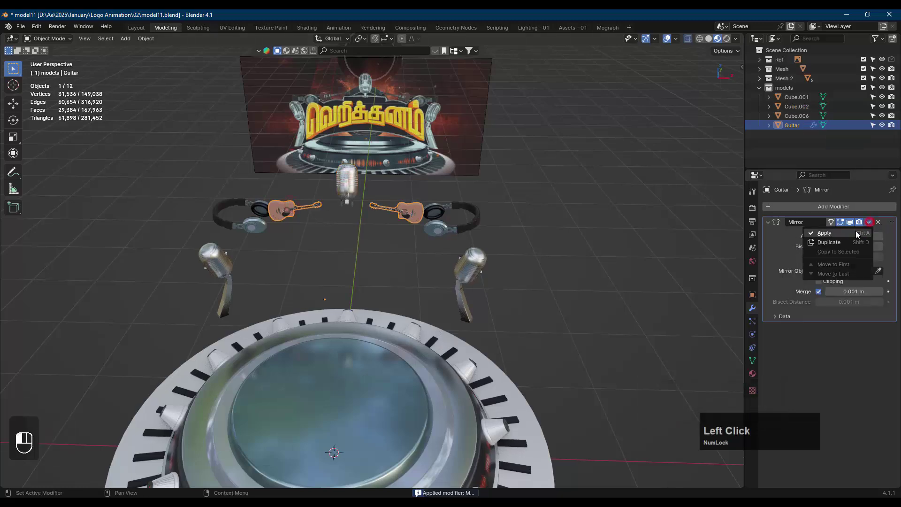
left_click(832, 233)
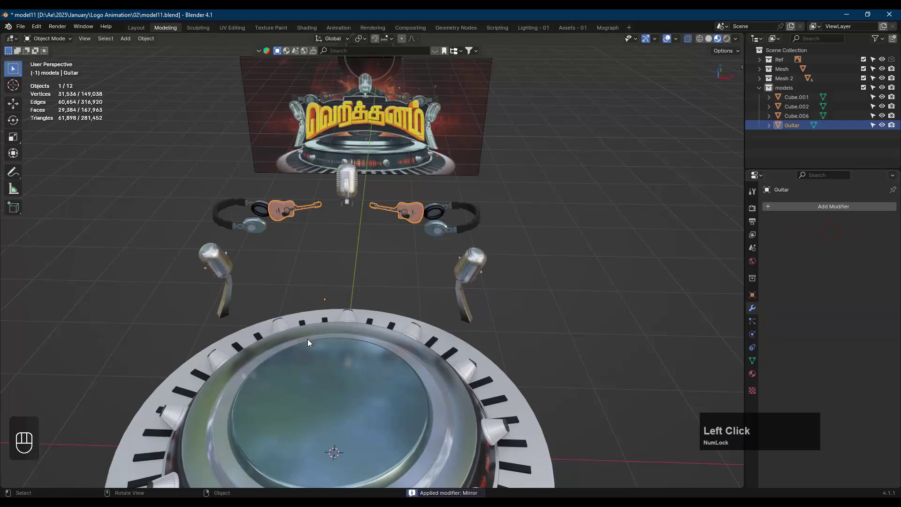
Select the base, microphones, headphones and guitars in turn to check them for remaining modifiers
middle_click_drag(308, 338, 357, 309, "shift")
left_click(358, 309)
left_click(255, 234)
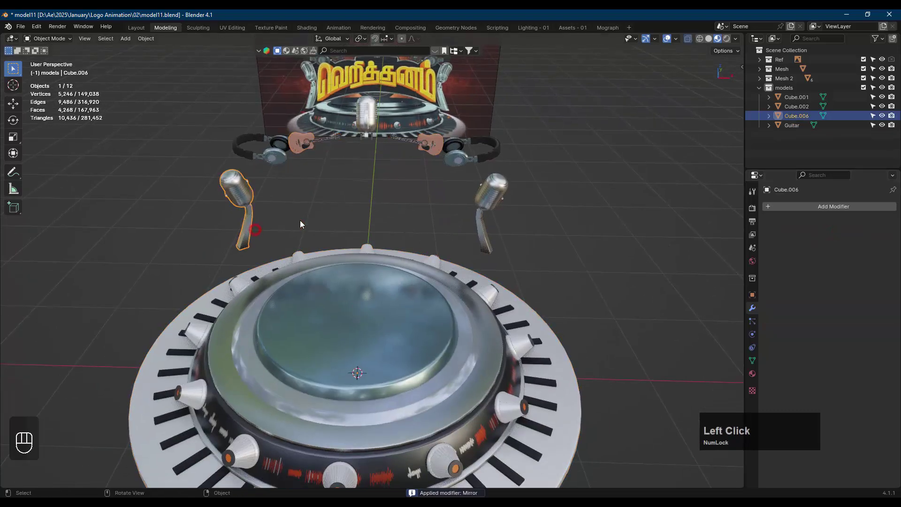
left_click(277, 161)
left_click(306, 142)
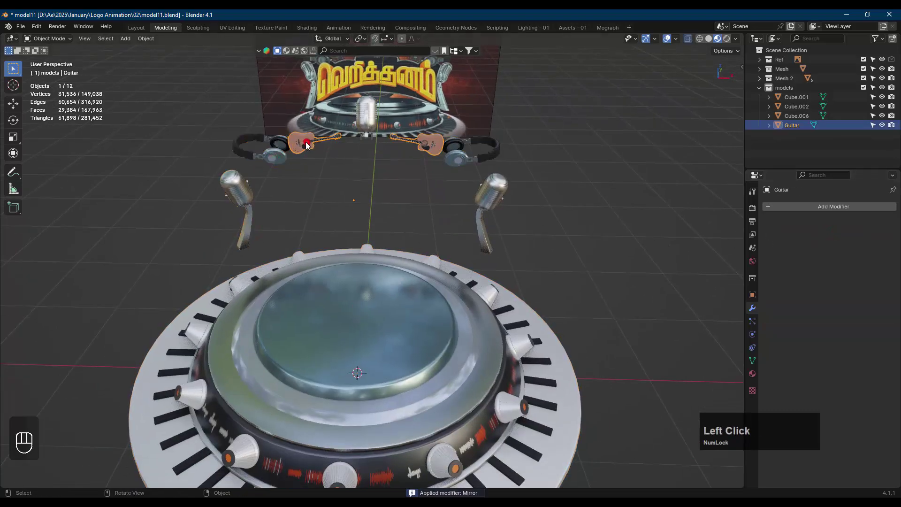
middle_click_drag(359, 163, 403, 162)
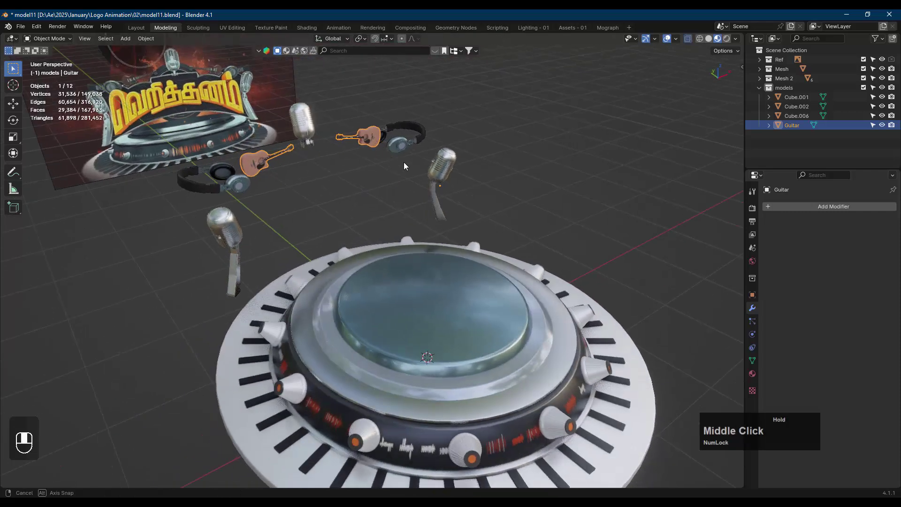
left_click(294, 120)
left_click(348, 195)
middle_click_drag(240, 183, 418, 181)
scroll(370, 181, "down", 2)
scroll(390, 175, "up", 3)
scroll(418, 181, "up", 2)
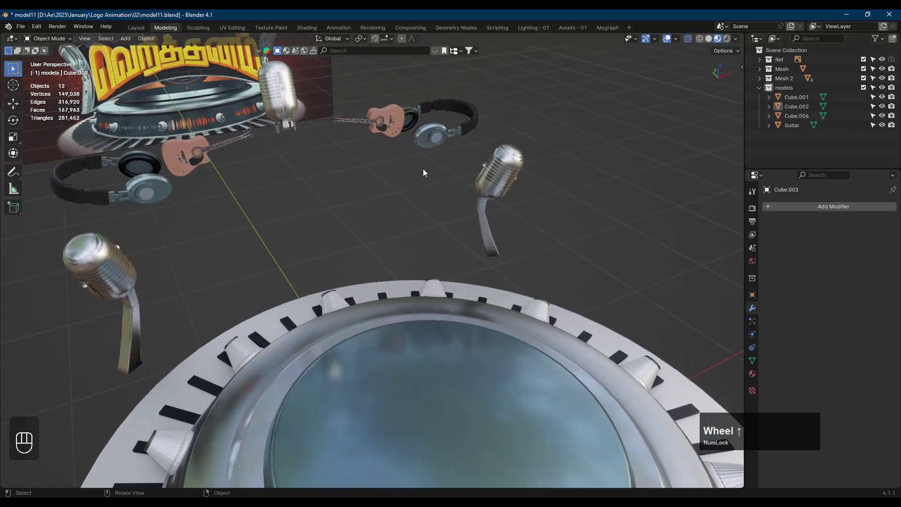
left_click(444, 314)
left_click(376, 123)
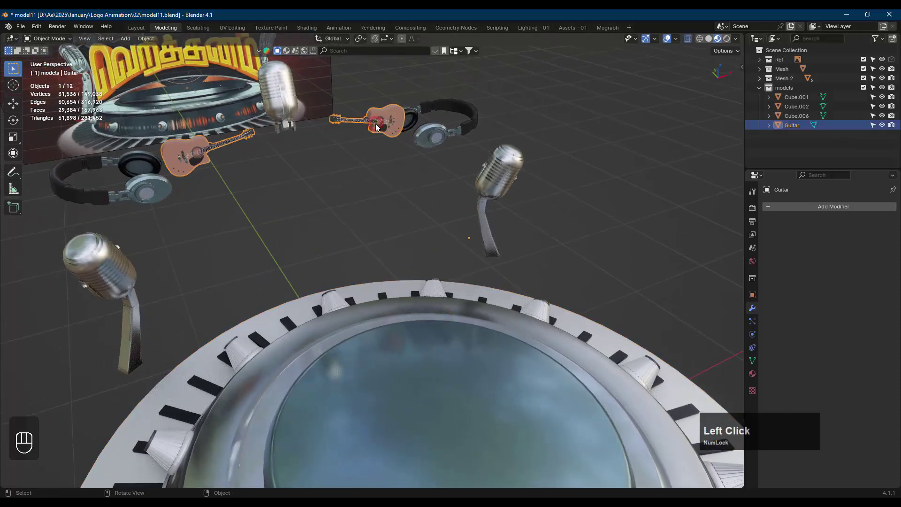
Rename the center microphone as "mic center"
left_click(284, 97)
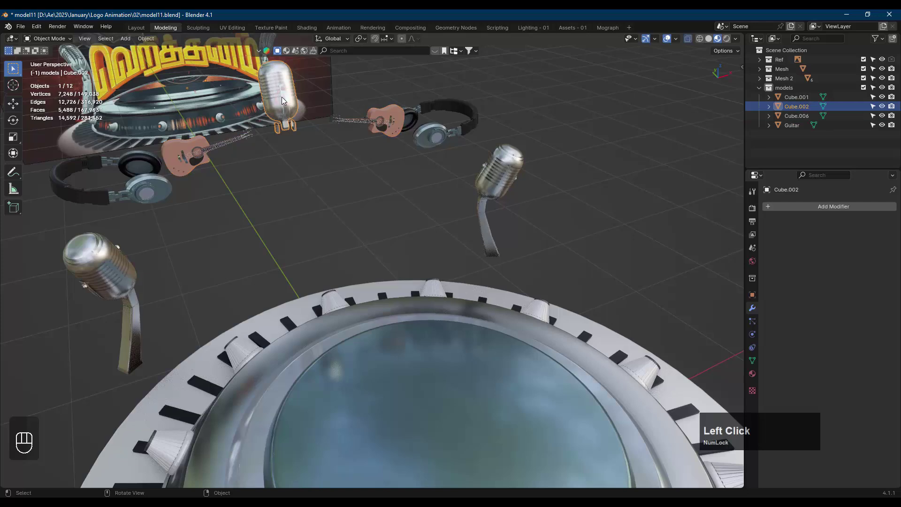
double_click(797, 106)
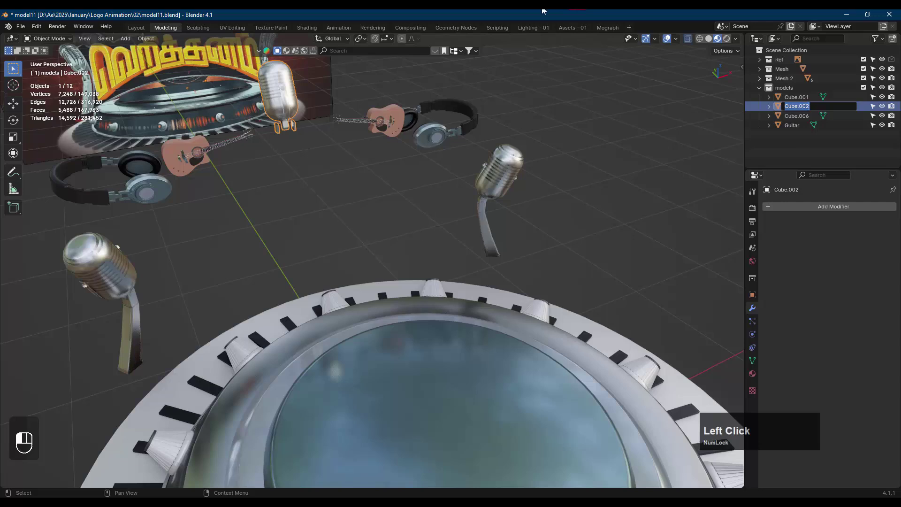
left_click(385, 246)
key("F2")
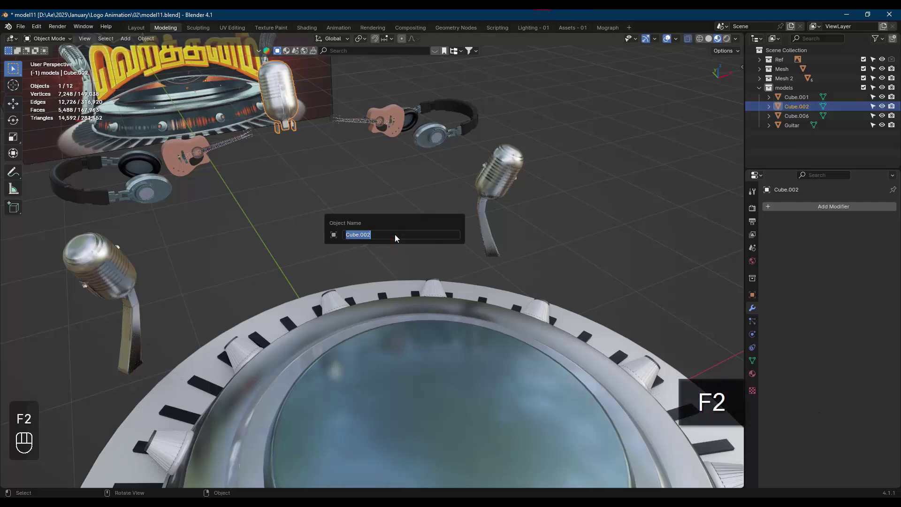
type("mic center")
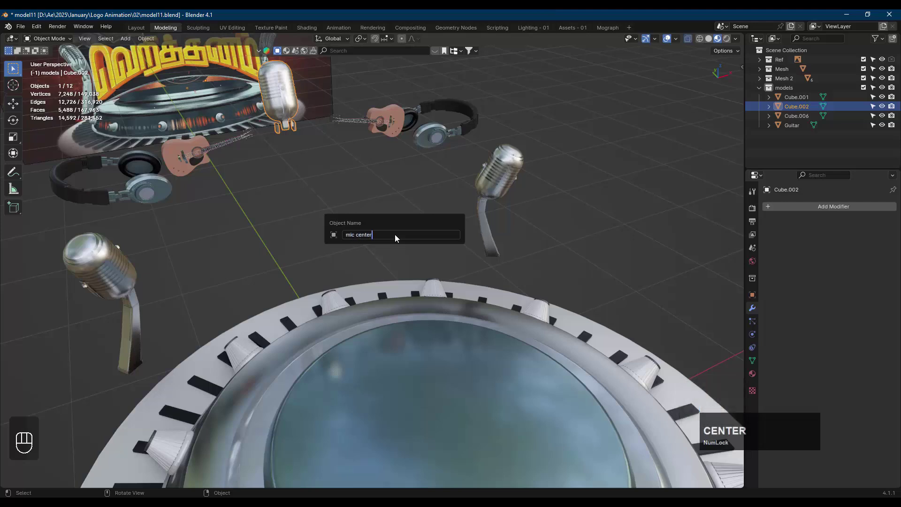
key("Return")
Move the headphones to the models collection
left_click(381, 129)
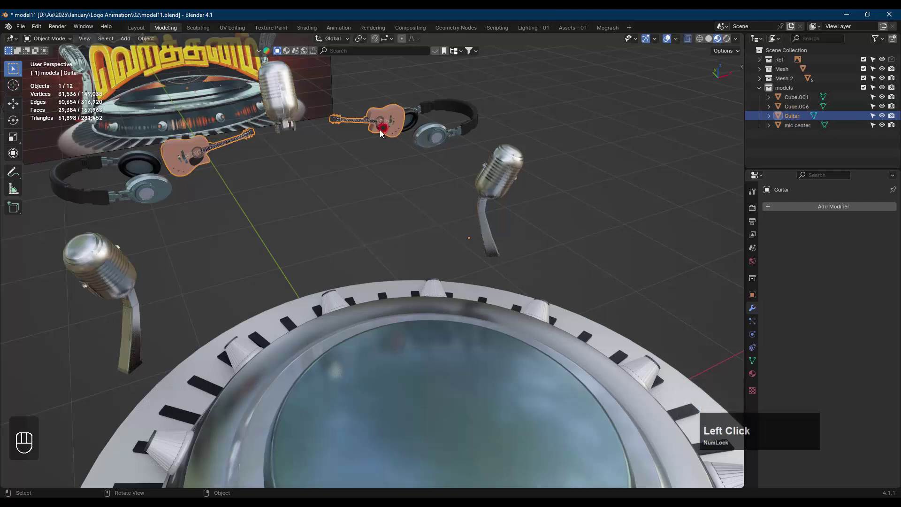
left_click(436, 137)
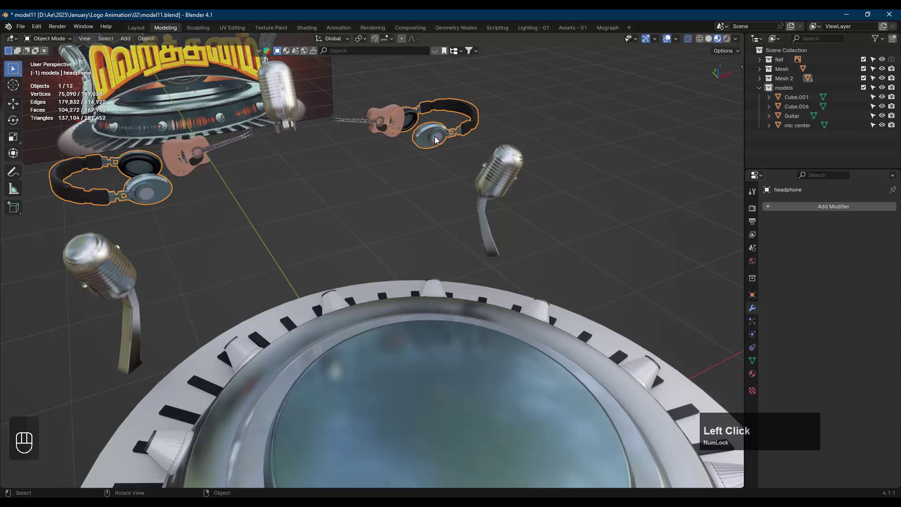
key("m")
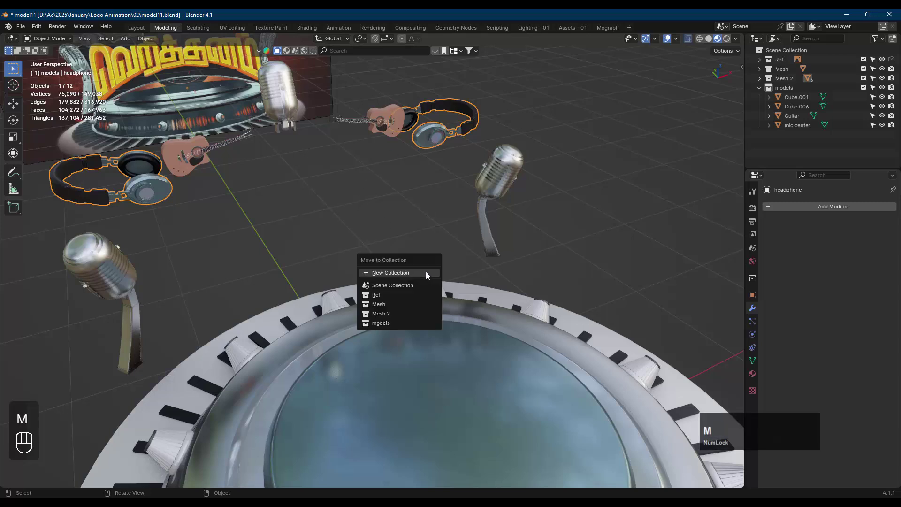
left_click(402, 323)
Rename the microphone on the right side of the base as "mic right"
left_click(494, 180)
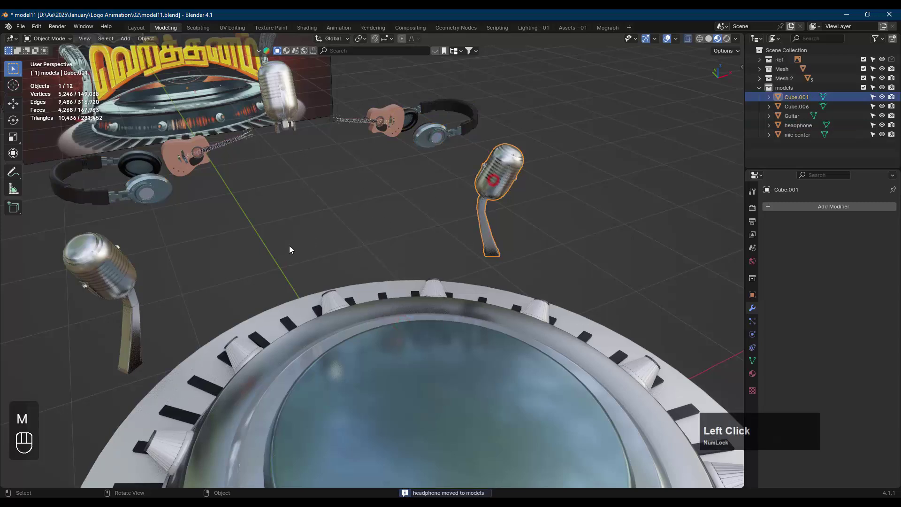
key("F2")
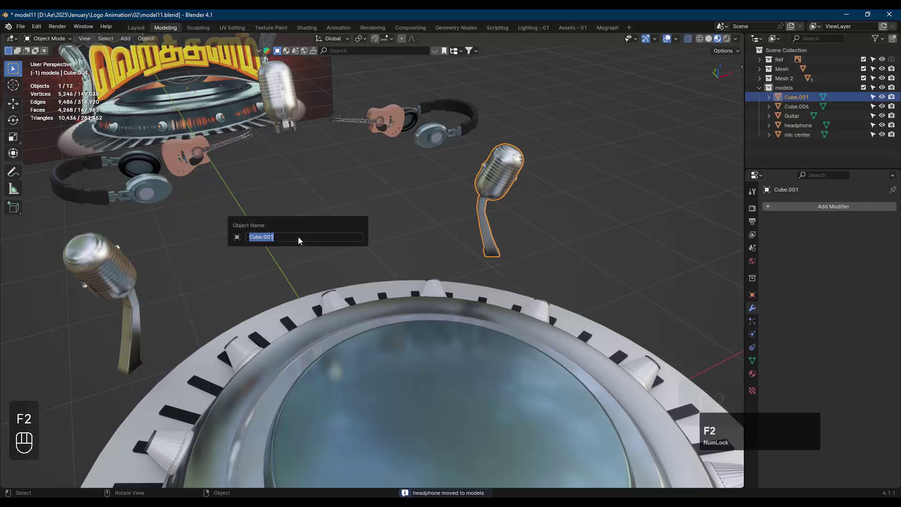
type("mic right")
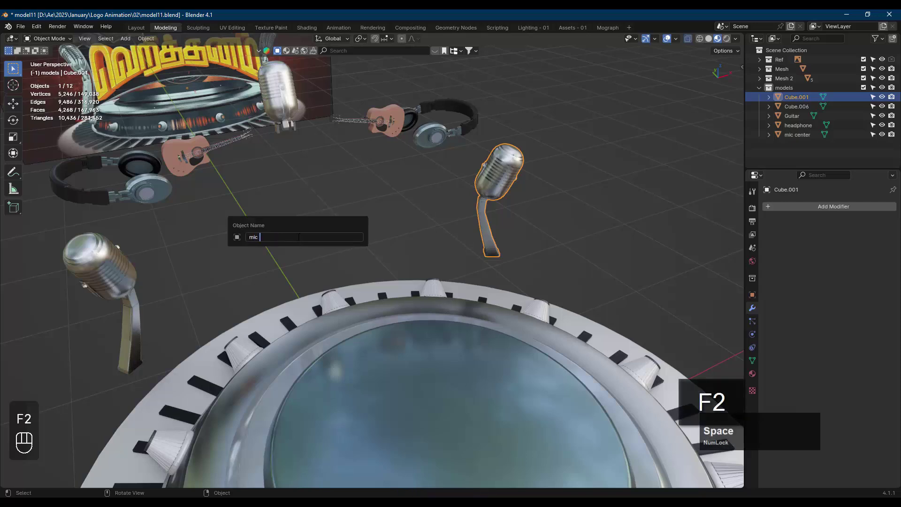
key("Return")
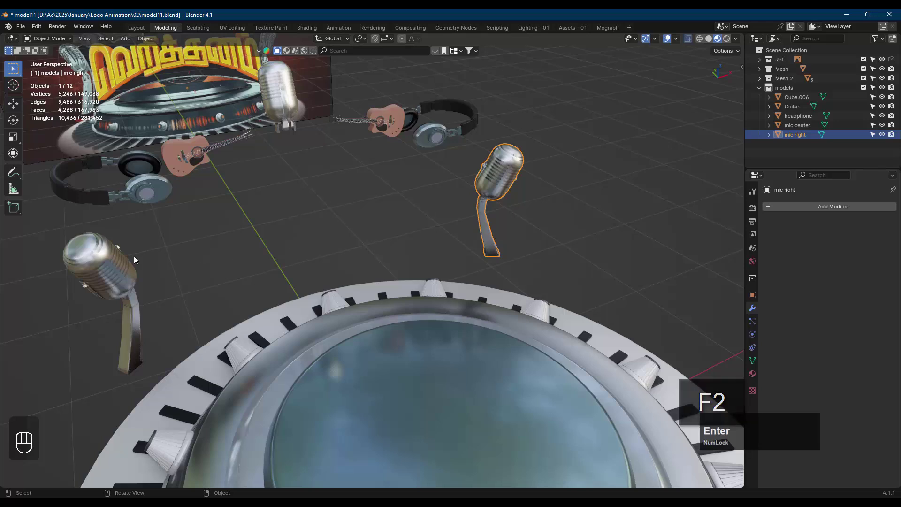
Rename the microphone on the left side of the base as "mic left"
left_click(125, 288)
key("F2")
type("m")
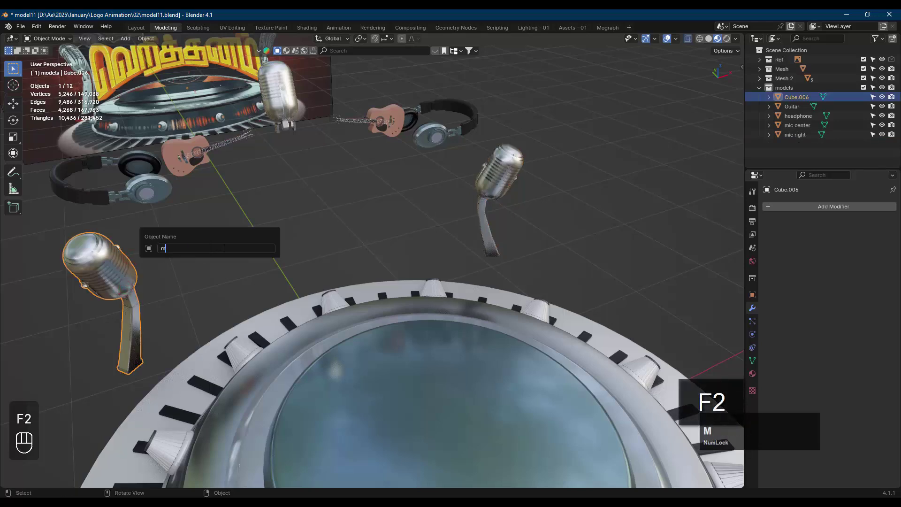
type("ic left")
key("Return")
scroll(230, 256, "down", 2)
left_click(451, 358)
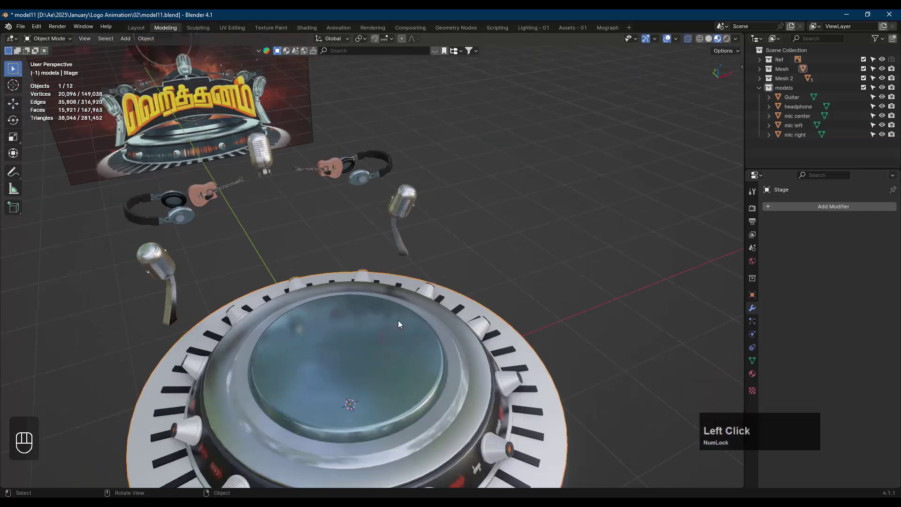
scroll(452, 333, "down", 1)
middle_click_drag(452, 333, 430, 334)
key("m")
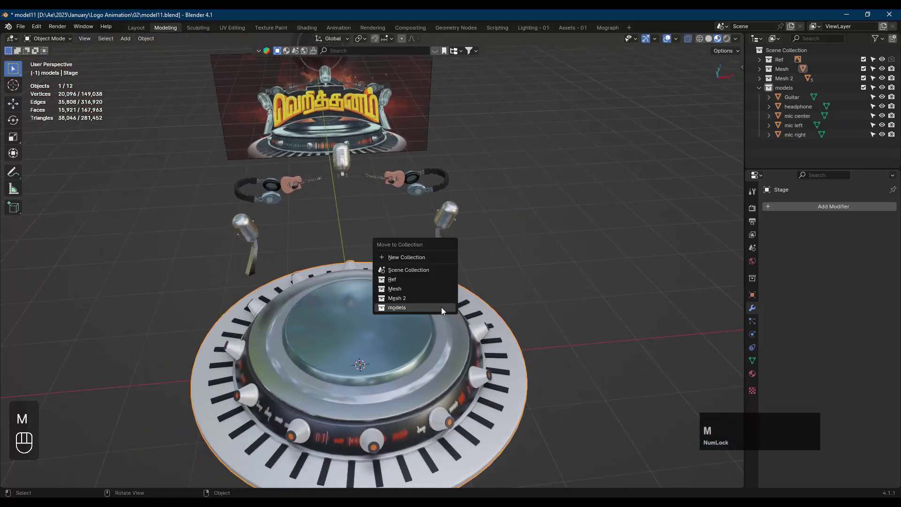
left_click(424, 302)
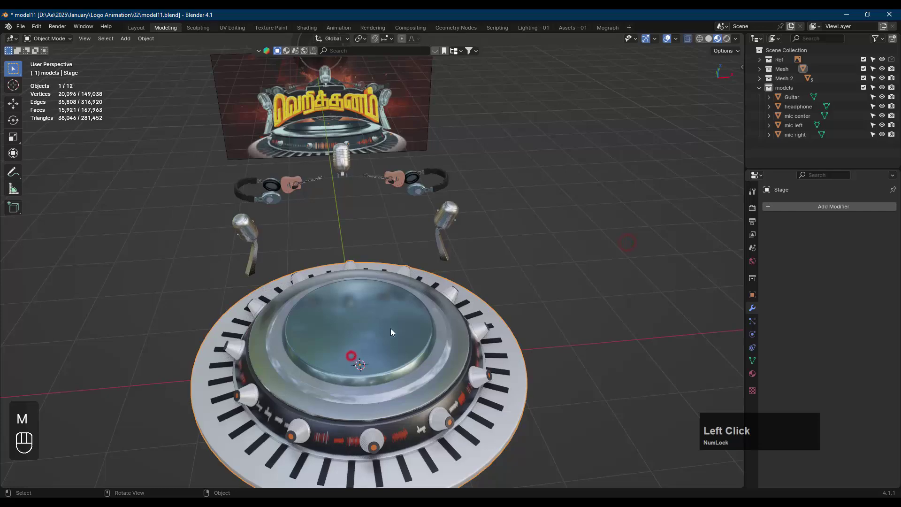
left_click(516, 229)
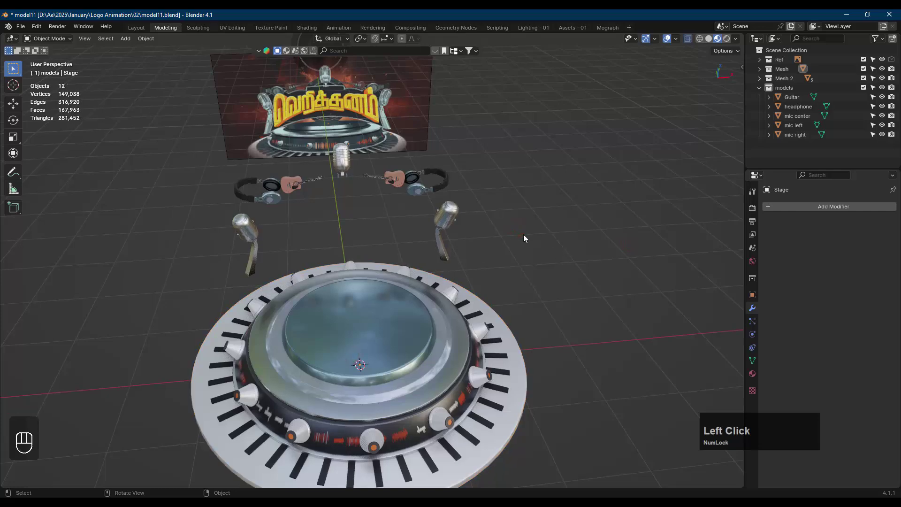
Hide the Ref collection from the viewport
key("KP_1")
middle_click_drag(514, 240, 403, 176)
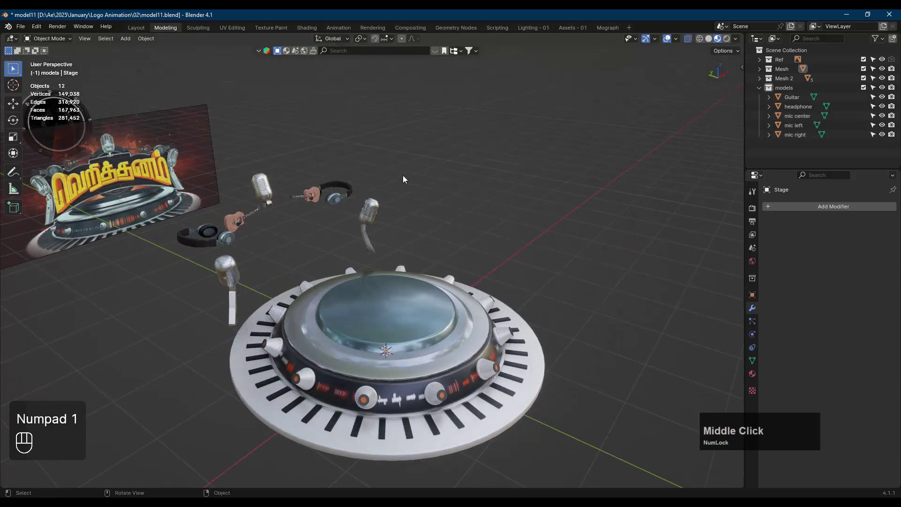
scroll(254, 174, "down", 3)
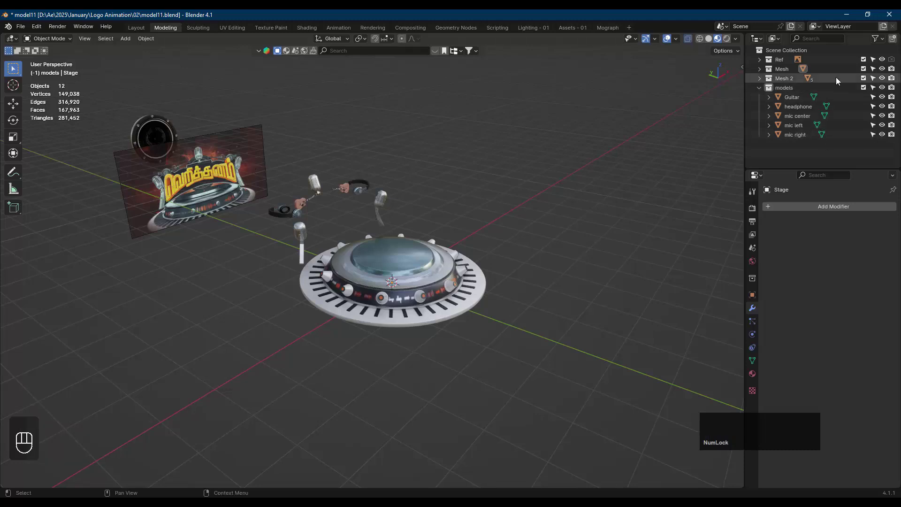
left_click(882, 59)
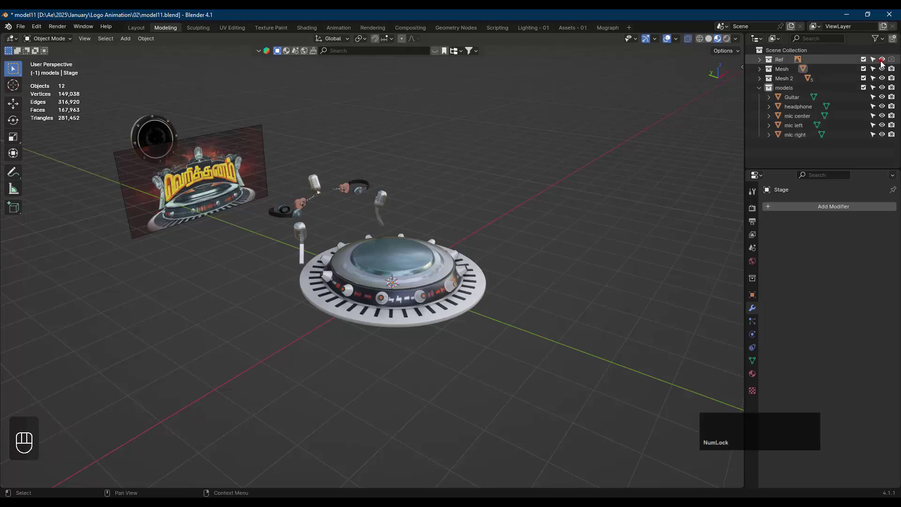
Examine the speaker, the stage and the surrounding microphones, headphones and guitars from several angles
middle_click_drag(188, 111, 334, 212, "shift")
scroll(448, 168, "up", 3)
middle_click_drag(449, 168, 513, 195, "shift")
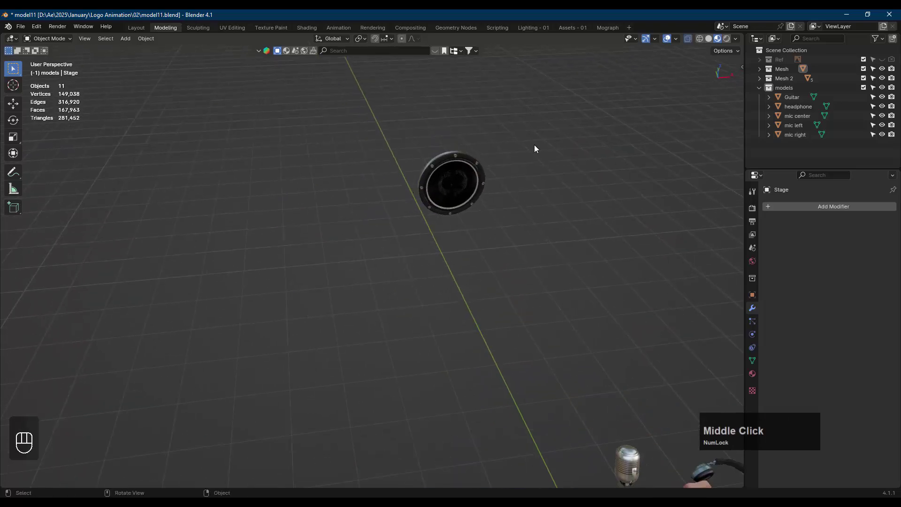
middle_click_drag(614, 388, 385, 140, "shift")
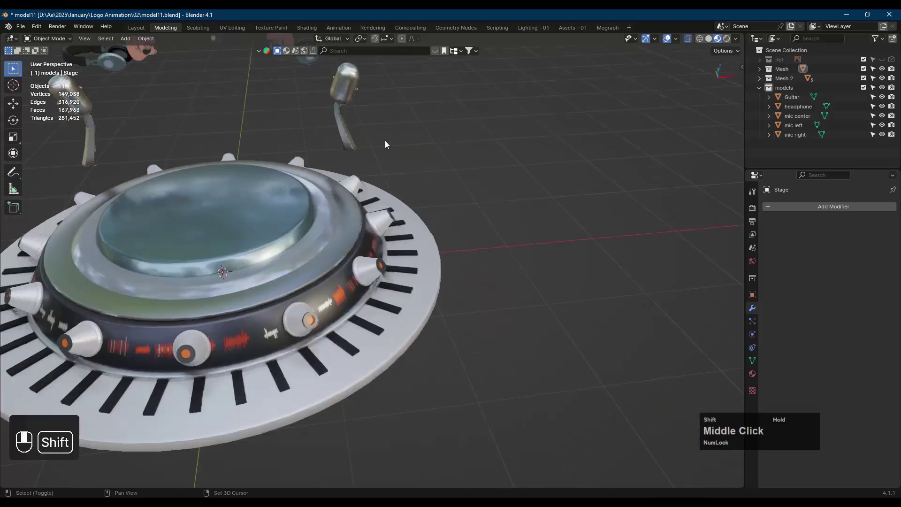
scroll(429, 228, "down", 2)
middle_click_drag(429, 228, 381, 256, "shift")
scroll(358, 261, "up", 2)
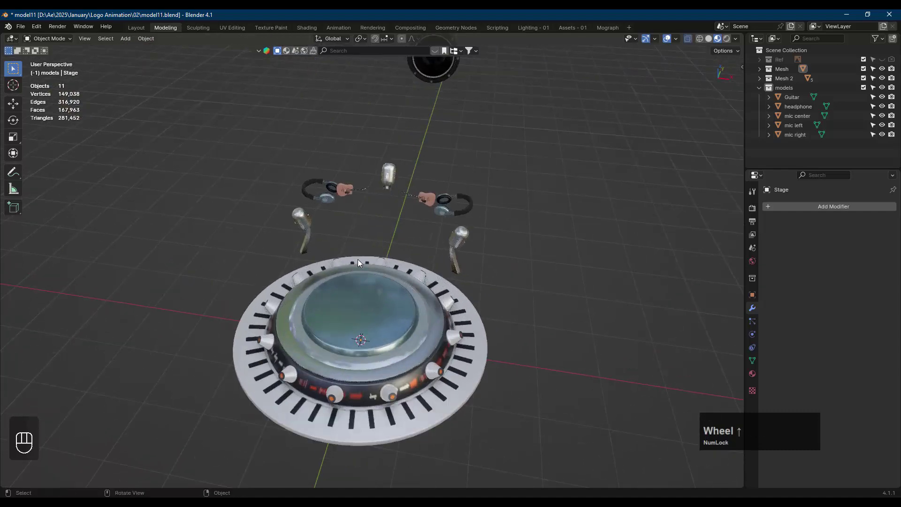
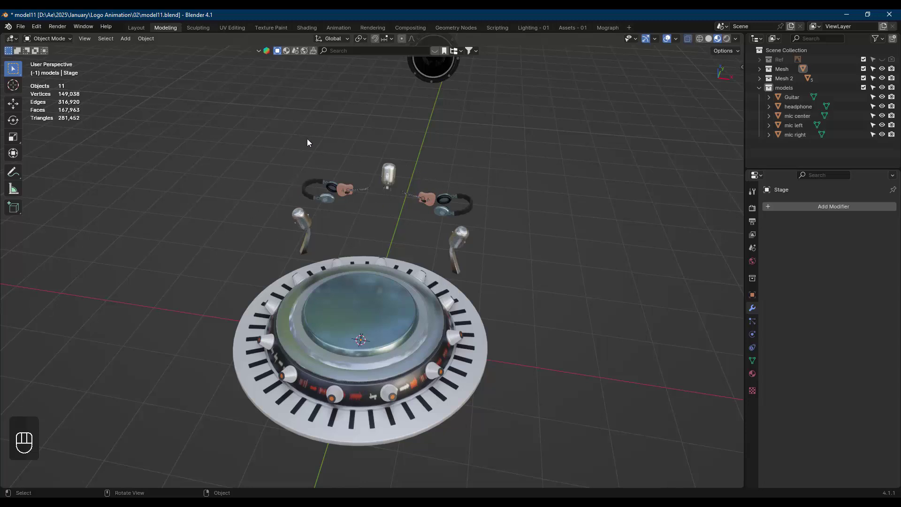
Save an incremental version of the file as model12.blend
middle_click_drag(526, 193, 551, 182)
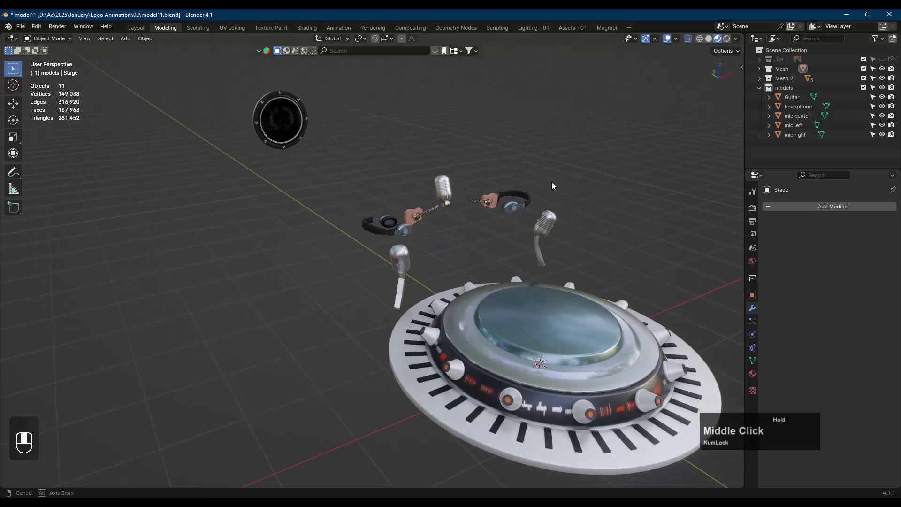
key("ctrl+alt+s")
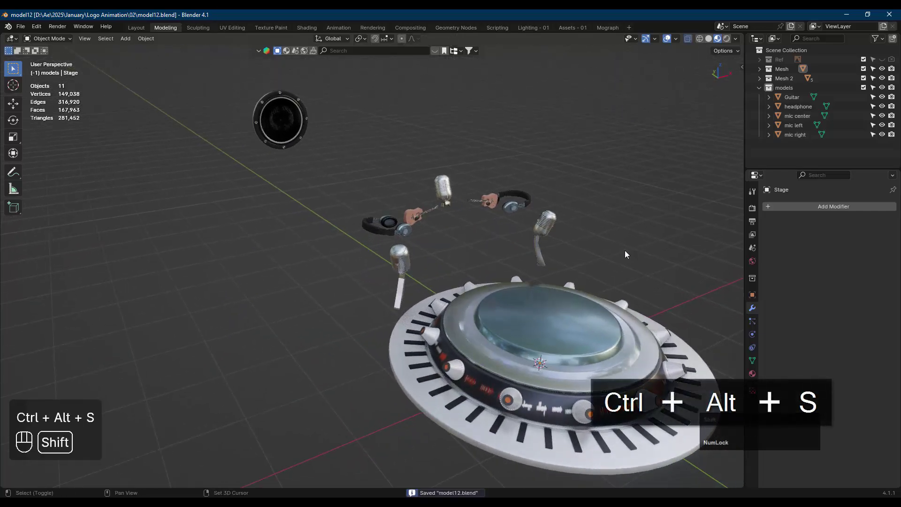
Turn off the Statistics overlay in the viewport
middle_click_drag(625, 250, 454, 283, "shift")
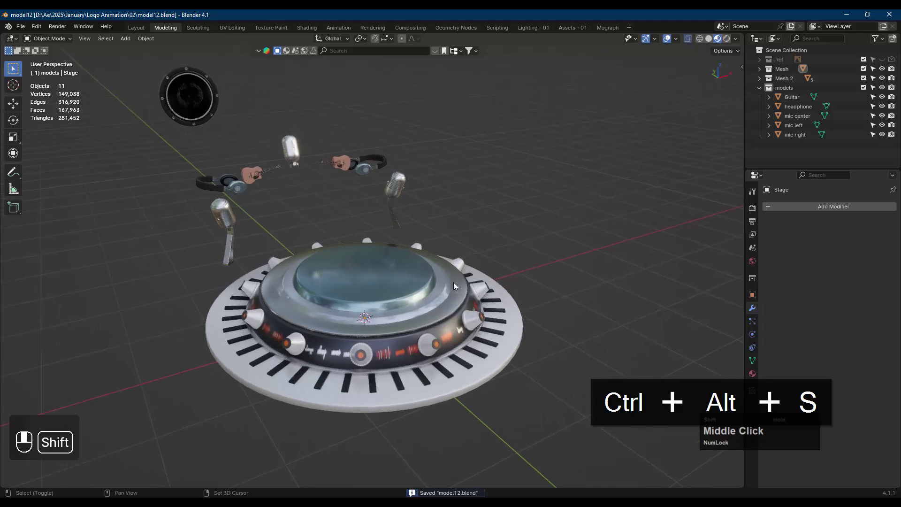
middle_click_drag(345, 219, 373, 238, "shift")
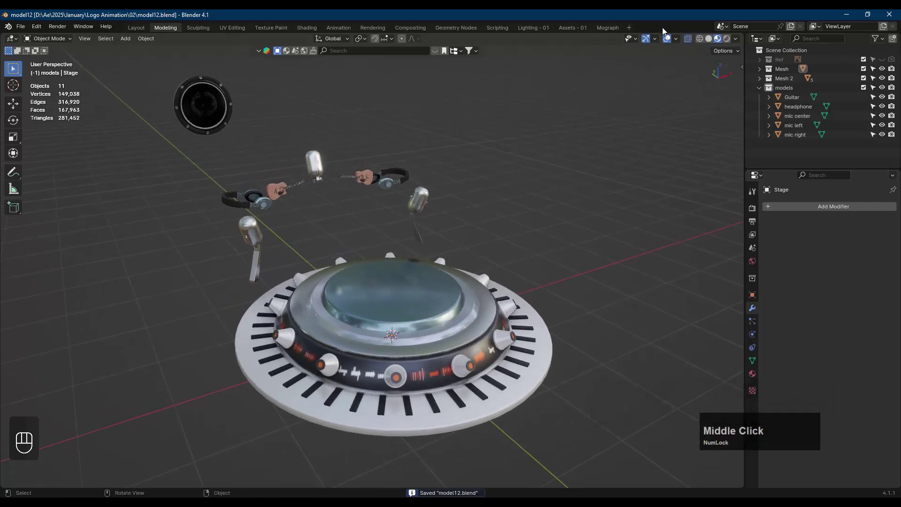
left_click(676, 39)
left_click(627, 116)
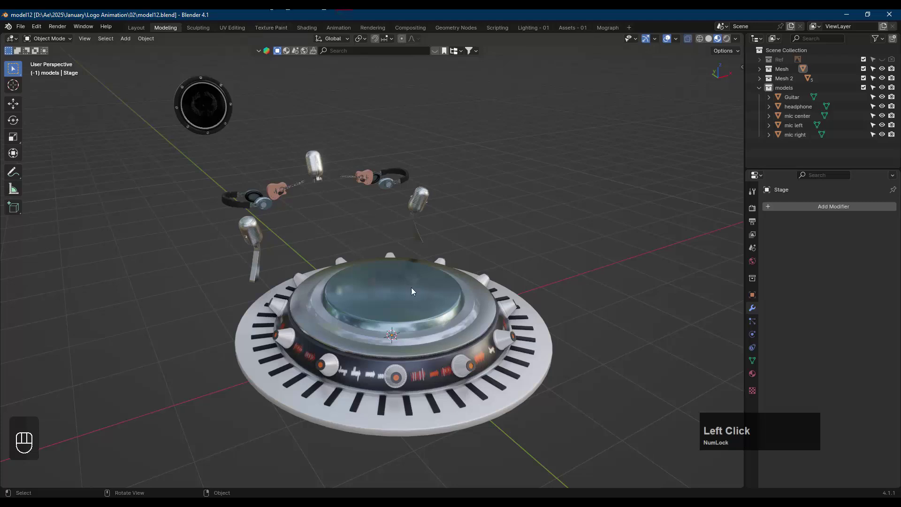
Turn on the Face Orientation overlay for all the models
middle_click_drag(432, 286, 398, 247, "shift")
left_click(386, 279)
left_click(556, 149)
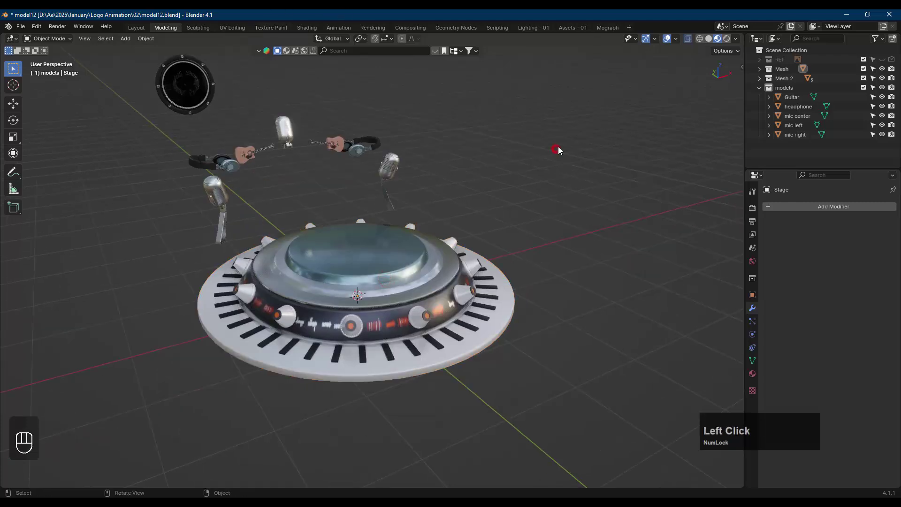
left_click(675, 39)
left_click(618, 233)
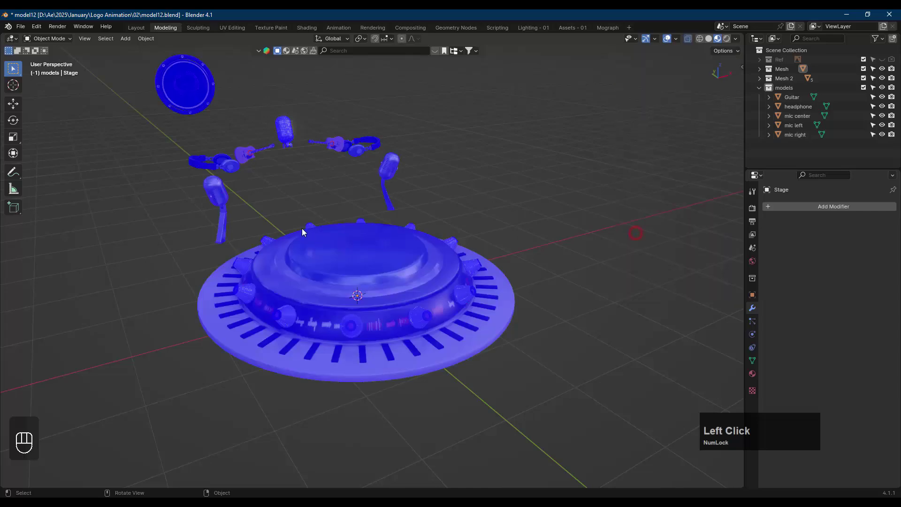
Inspect the props' face orientation up close and open the guitar's mesh in Edit Mode
middle_click_drag(302, 229, 283, 173)
scroll(336, 141, "up", 2)
middle_click_drag(336, 140, 368, 155)
scroll(179, 153, "up", 4)
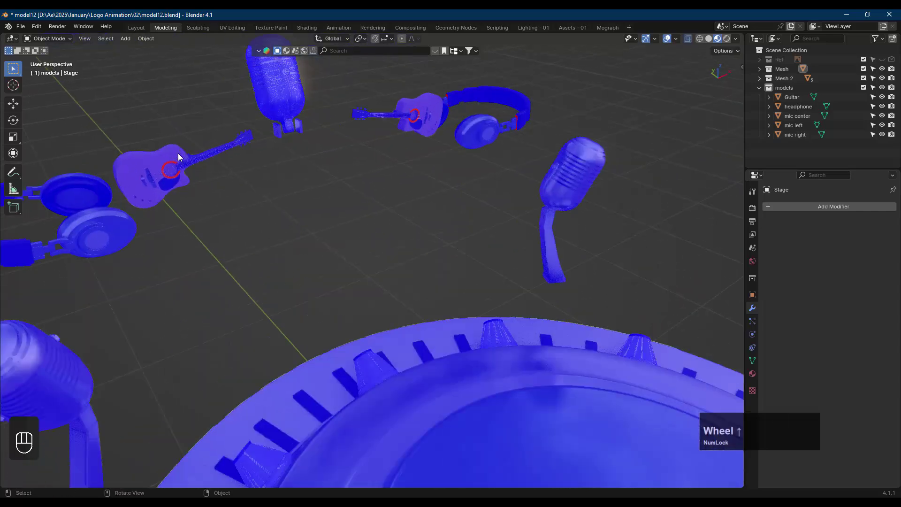
scroll(178, 153, "up", 2)
middle_click_drag(190, 176, 282, 221, "shift")
left_click(288, 198)
key("Tab")
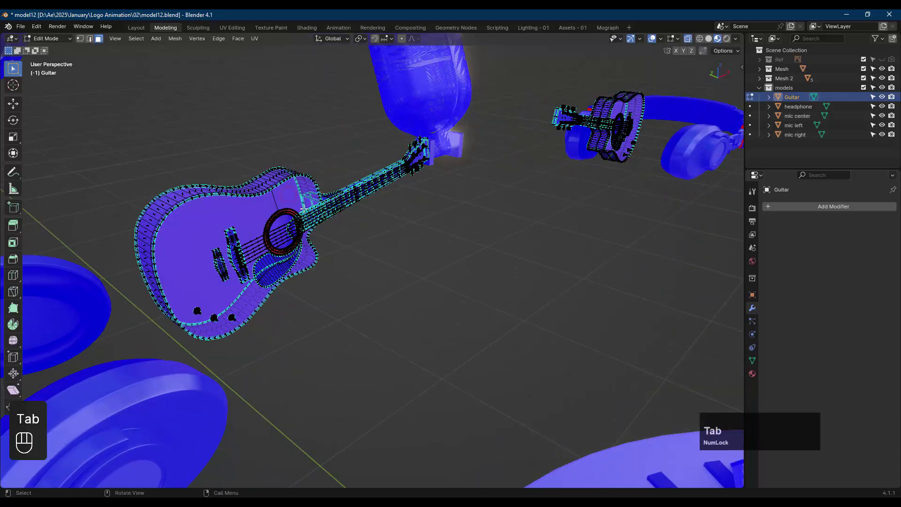
Select the soundhole ring linked geometry on the near guitar and recalculate its normals outside, leaving nothing selected
scroll(244, 221, "up", 5)
scroll(193, 227, "down", 2)
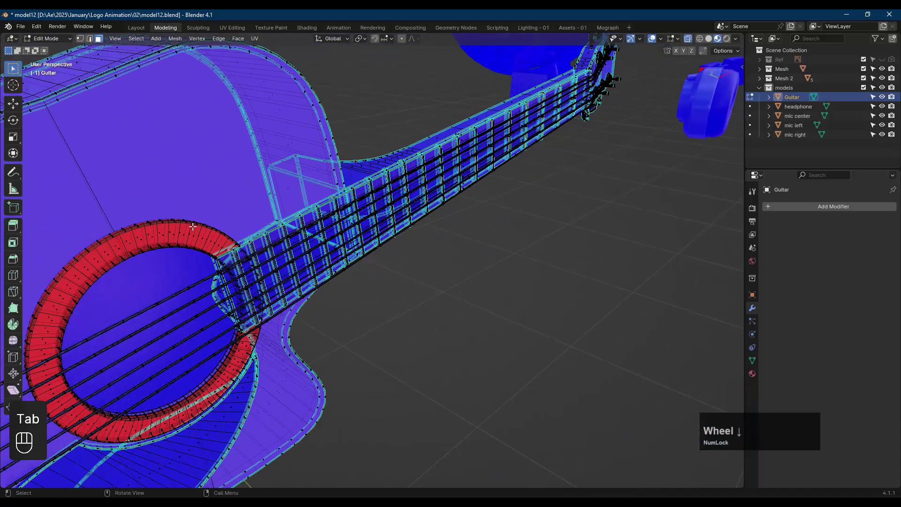
middle_click_drag(193, 227, 326, 203, "shift")
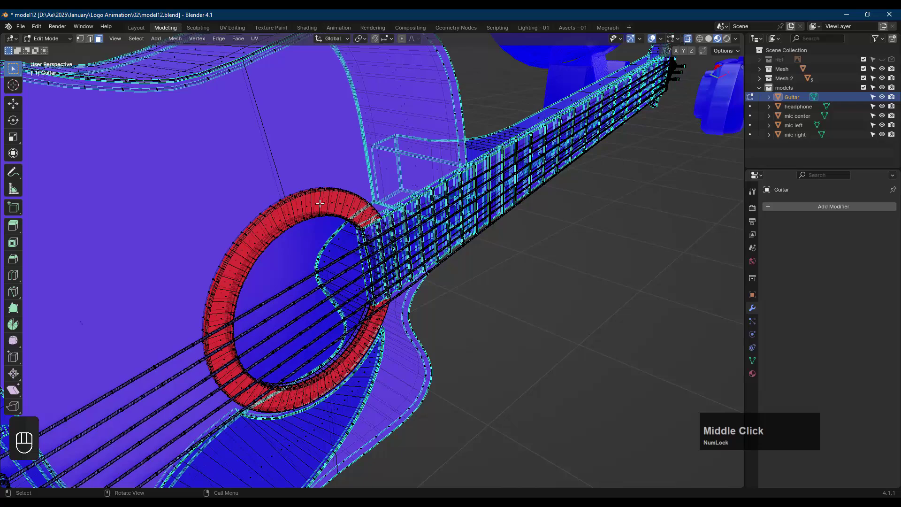
key("l")
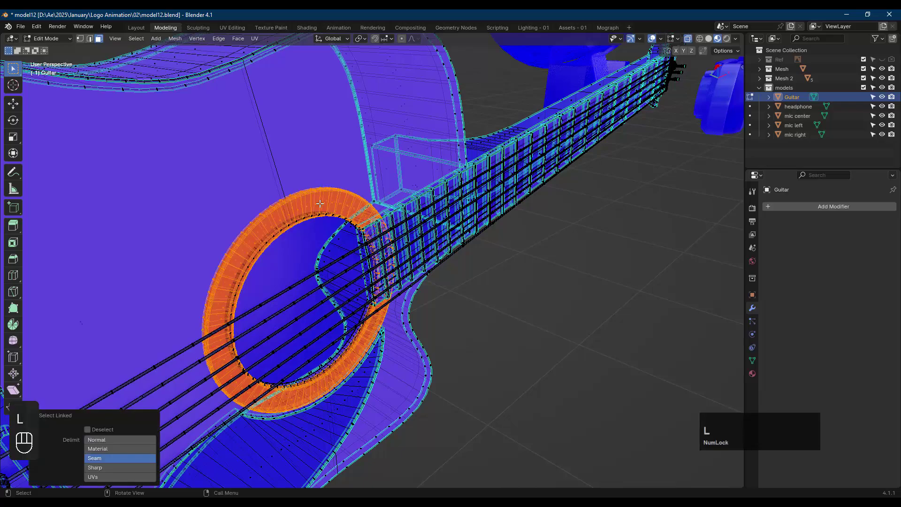
middle_click_drag(283, 238, 370, 192)
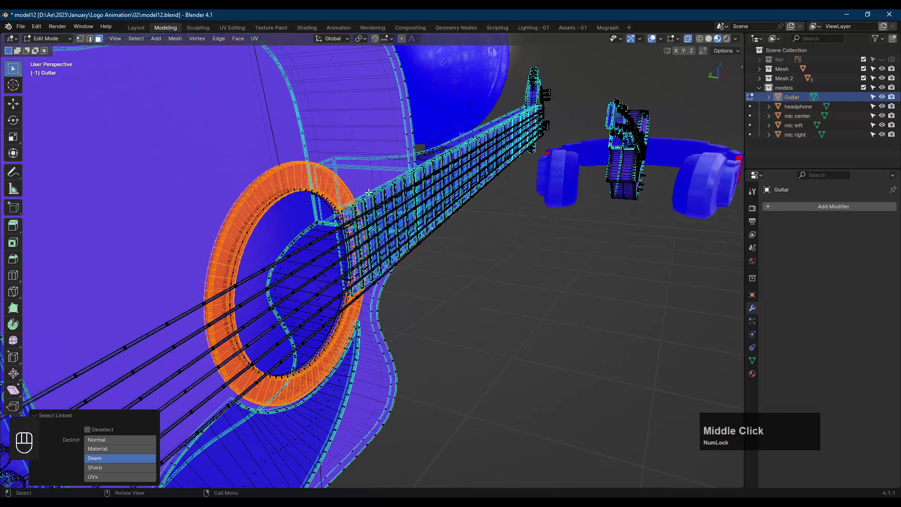
key("ctrl+z")
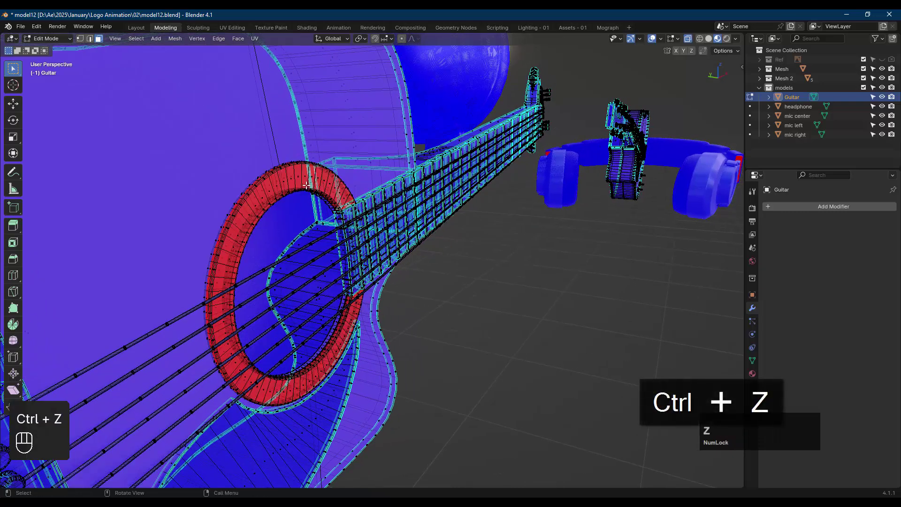
key("l")
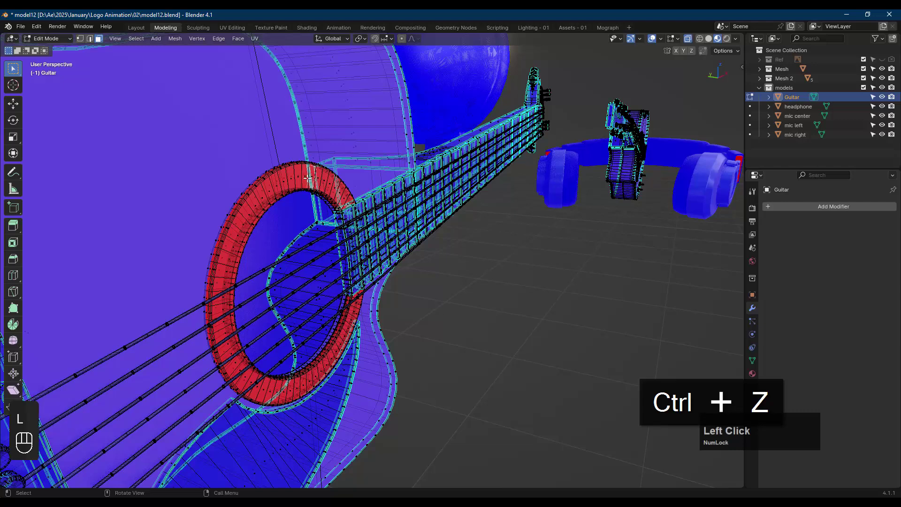
key("l")
middle_click_drag(308, 178, 299, 186)
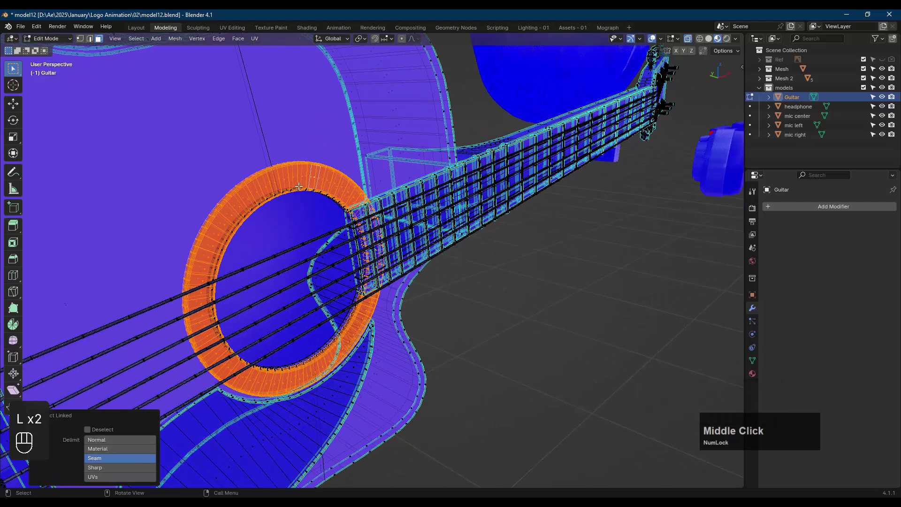
key("alt+n")
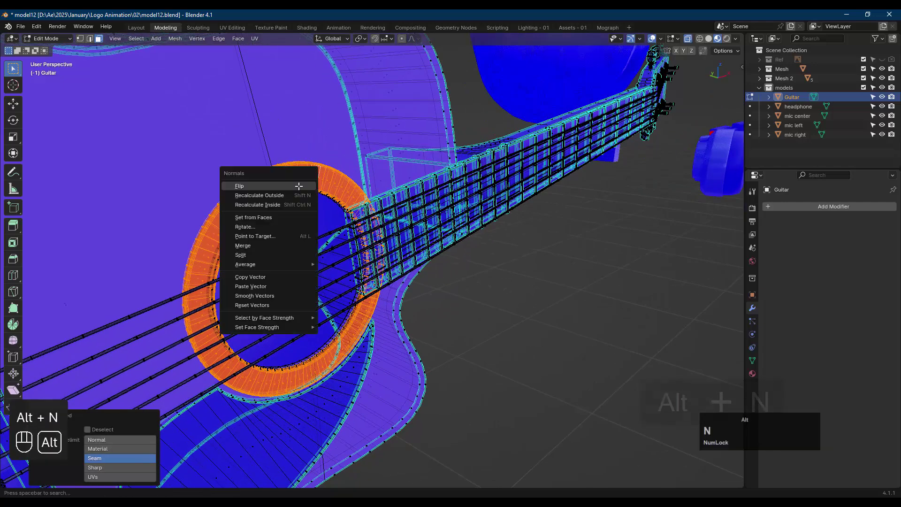
left_click(301, 195)
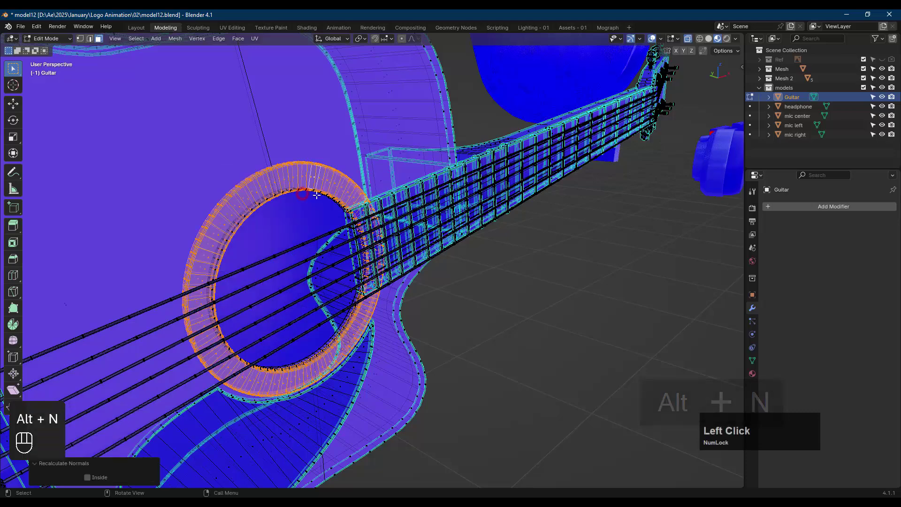
key("alt+a")
scroll(350, 225, "up", 3)
scroll(350, 225, "down", 2)
key("alt+a")
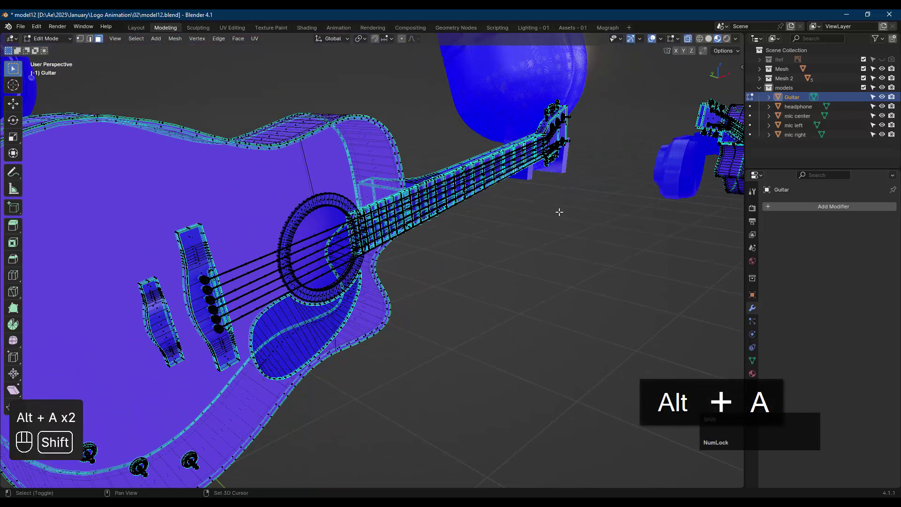
Recalculate the normals outside on the other guitar's soundhole ring and return to Object Mode
middle_click_drag(350, 226, 473, 199, "shift")
scroll(439, 255, "down", 3)
scroll(473, 199, "up", 3)
scroll(472, 199, "up", 10)
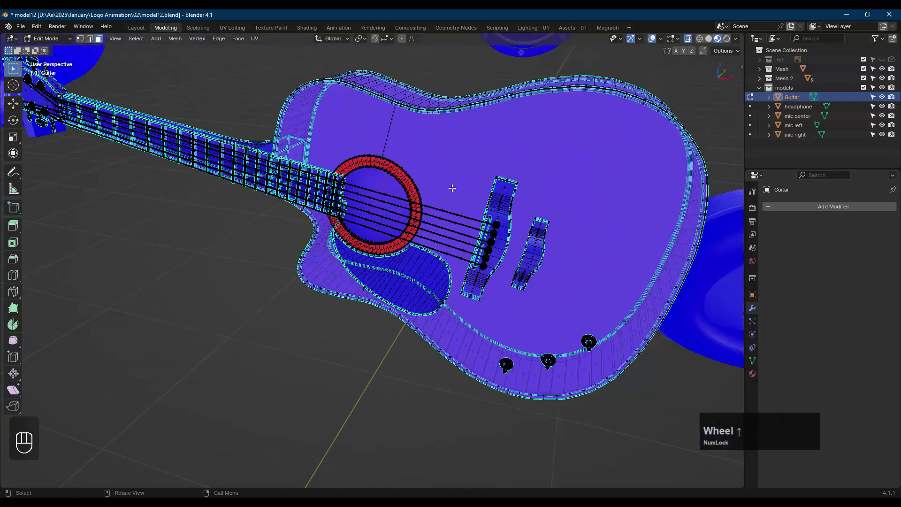
key("l")
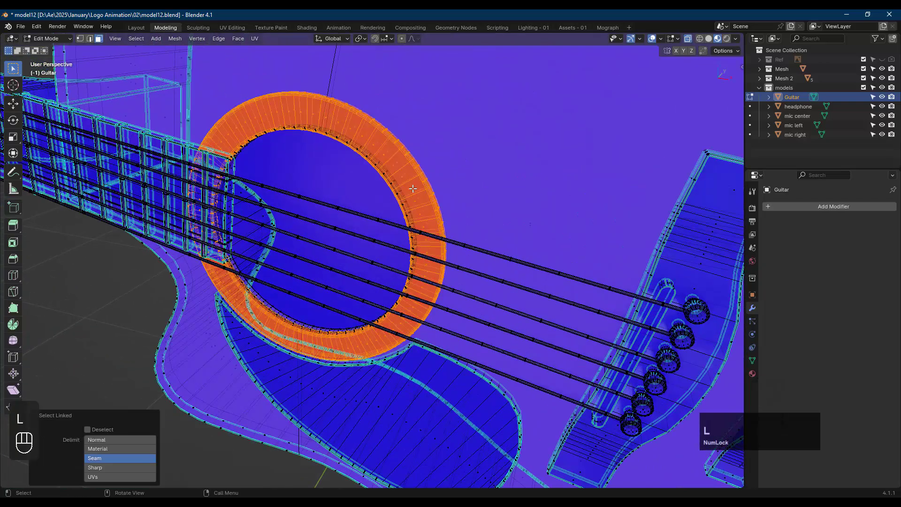
key("alt+n")
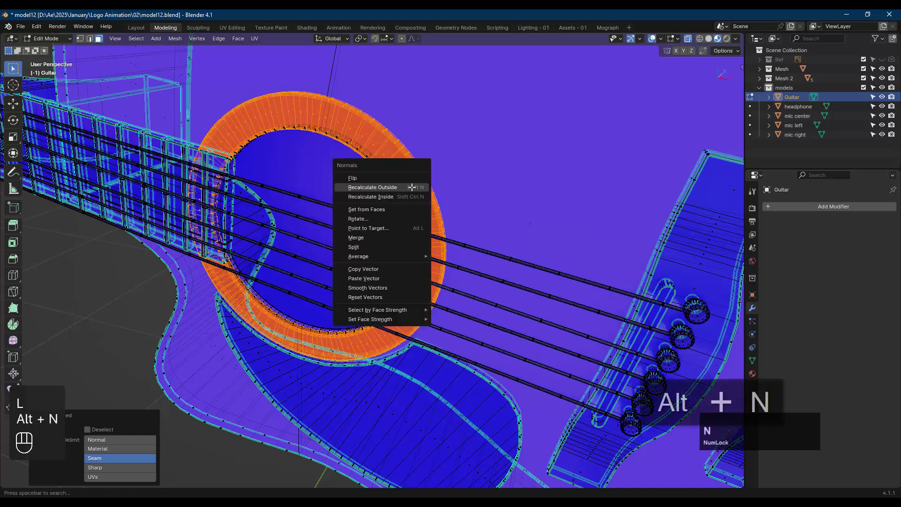
left_click(412, 186)
key("alt+a")
key("Tab")
scroll(430, 187, "down", 15)
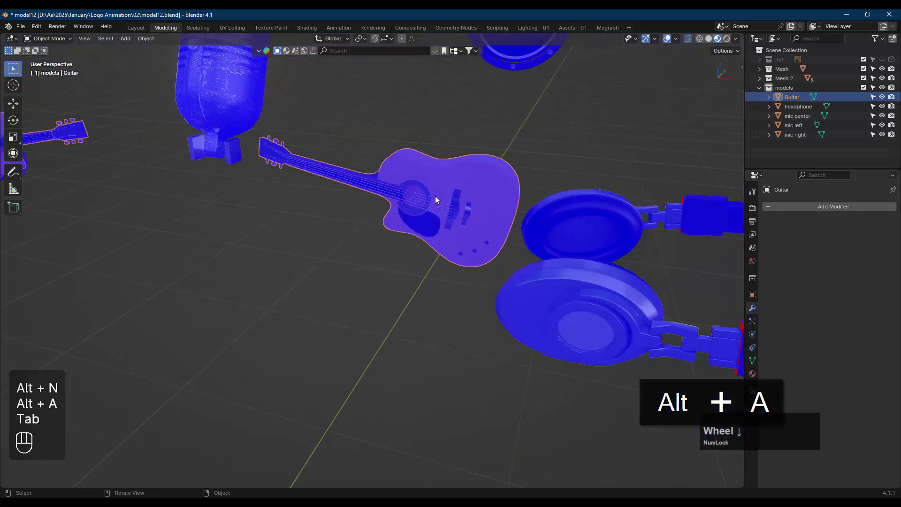
Open the headphone's mesh in Edit Mode and examine the reversed-looking faces at the end of the headband
middle_click_drag(435, 205, 352, 180)
scroll(417, 207, "down", 3)
scroll(352, 179, "up", 5)
scroll(323, 215, "up", 4)
scroll(281, 259, "down", 4)
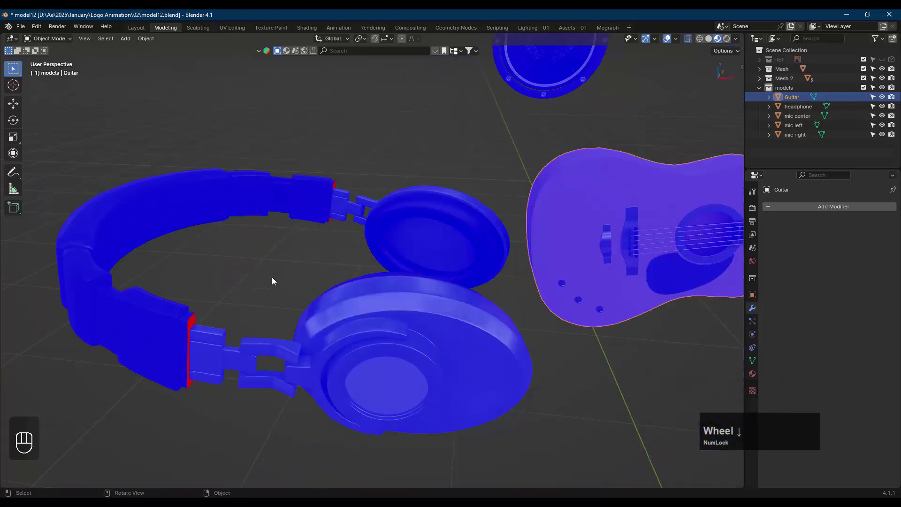
scroll(263, 278, "up", 4)
middle_click_drag(252, 276, 283, 258)
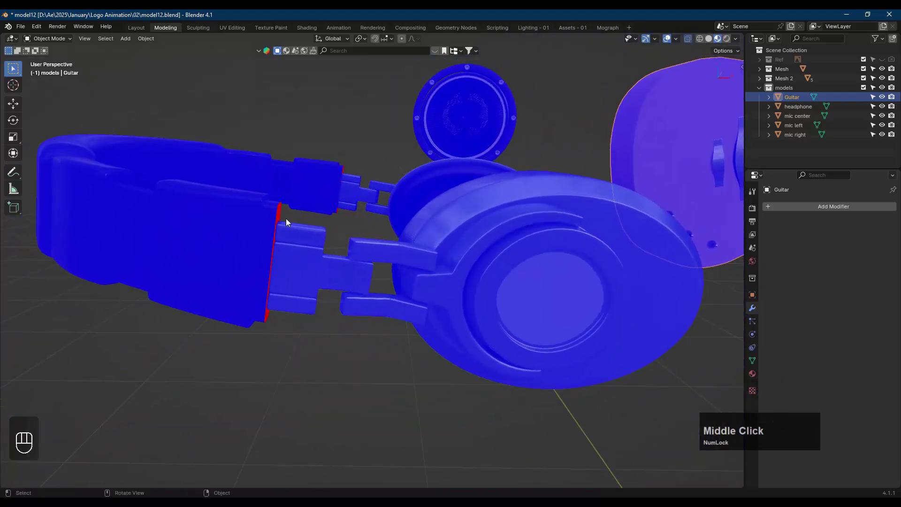
scroll(293, 229, "up", 3)
key("Tab")
middle_click_drag(297, 199, 318, 224)
key("Tab")
left_click(341, 291)
key("Tab")
scroll(346, 245, "up", 2)
key("l")
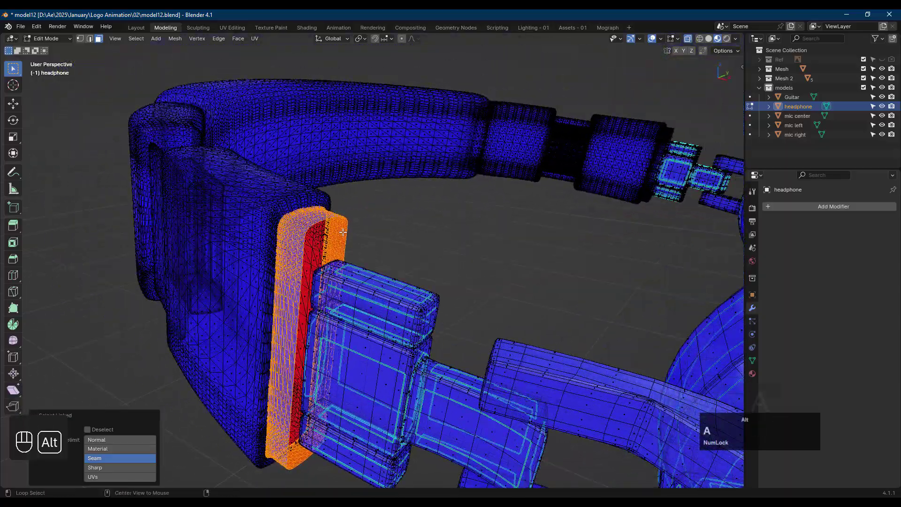
key("alt+a")
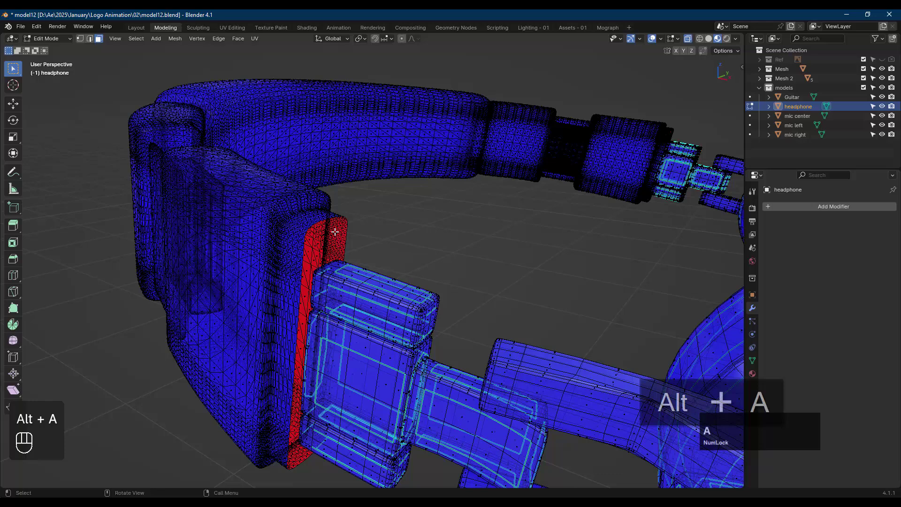
Turn off the Face Orientation overlay and inspect the headband's open end in Object Mode
left_click(661, 39)
left_click(603, 243)
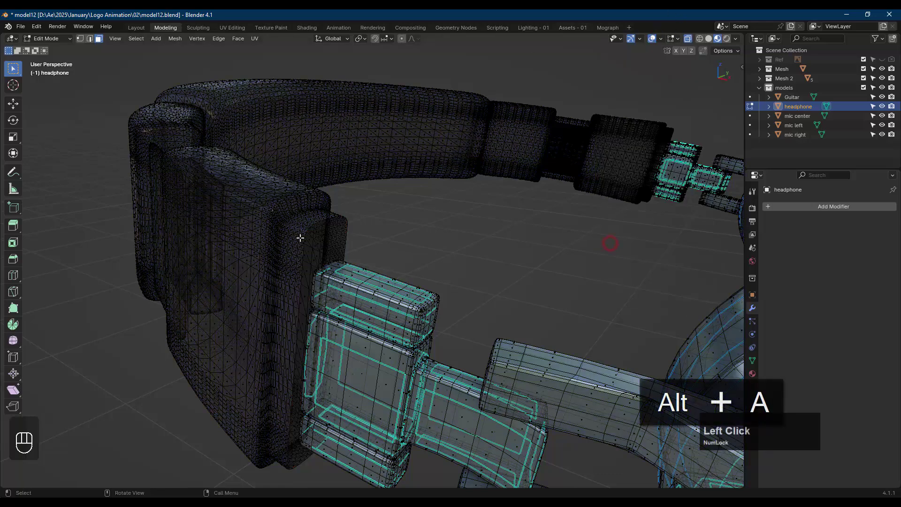
key("shift+z")
scroll(324, 233, "up", 2)
key("shift+z")
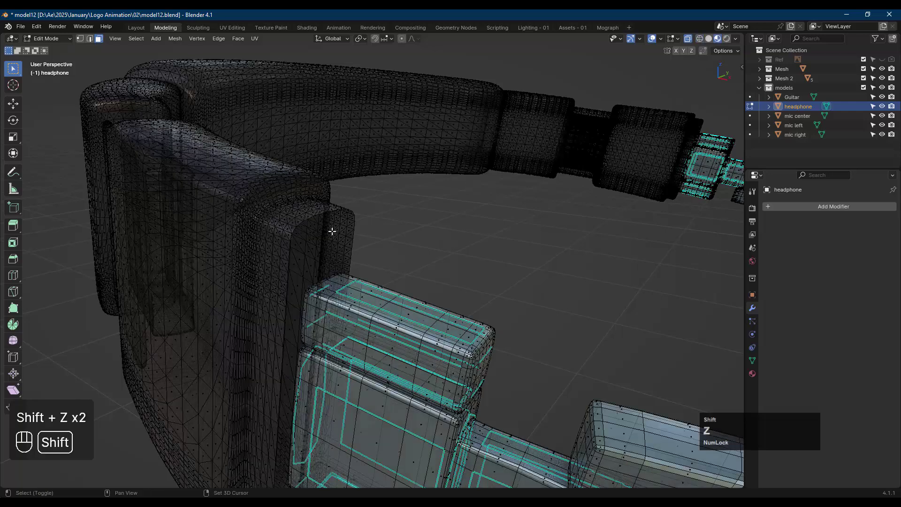
key("Tab")
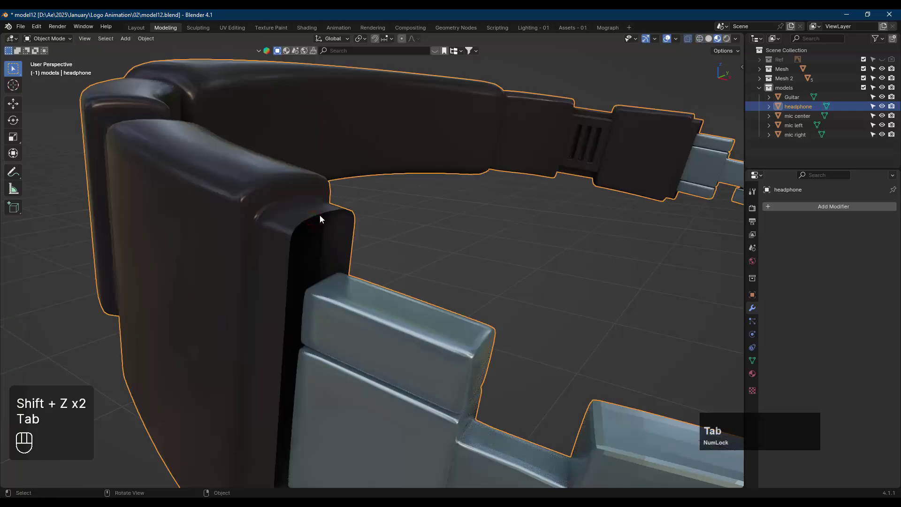
Select the boundary edge loop around the headband's open end, fill it with a face and return to Object Mode
key("Tab")
left_click(90, 39)
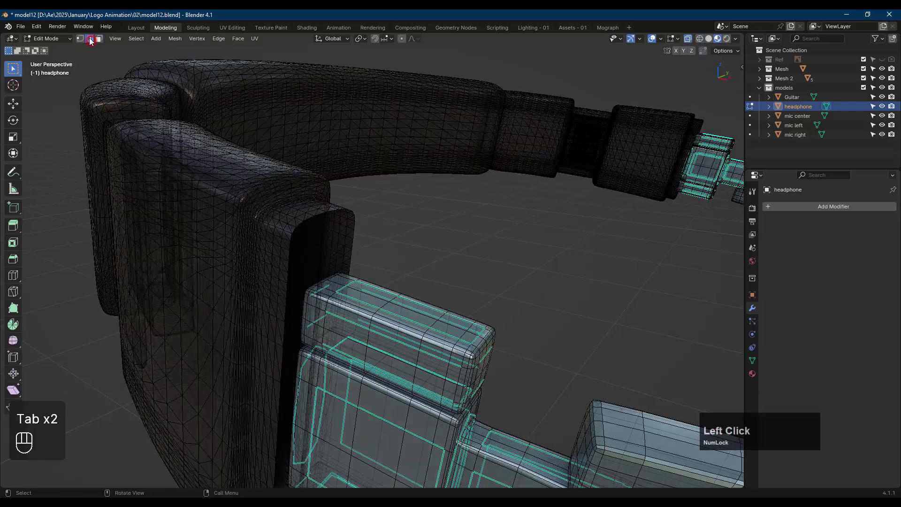
left_click(294, 230, "alt")
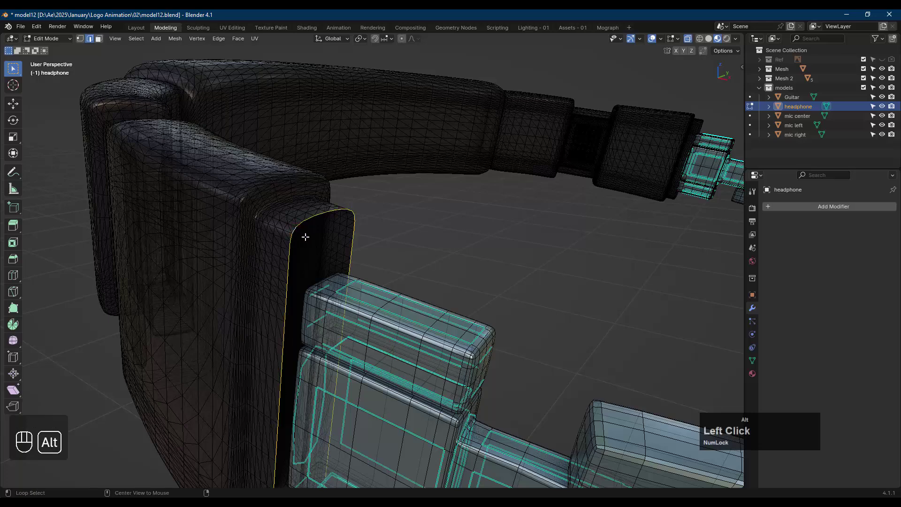
key("f")
key("alt+a")
key("Tab")
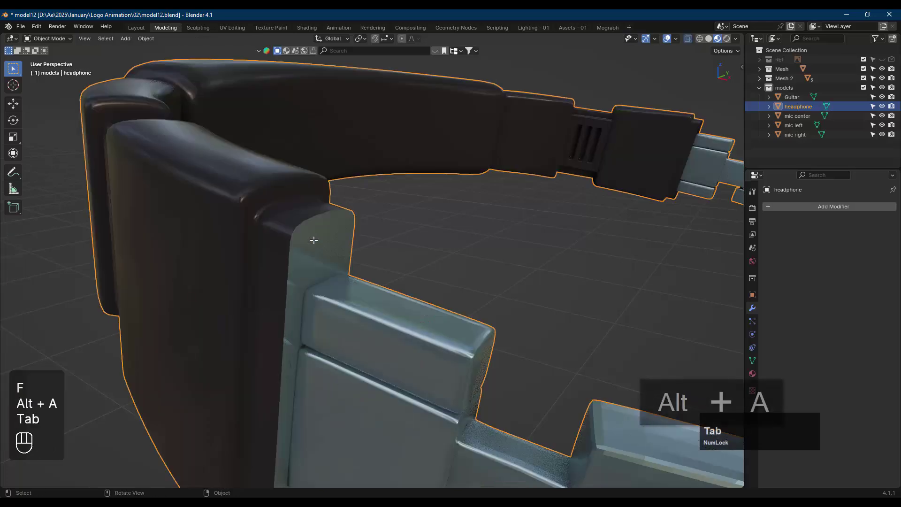
scroll(314, 240, "down", 8)
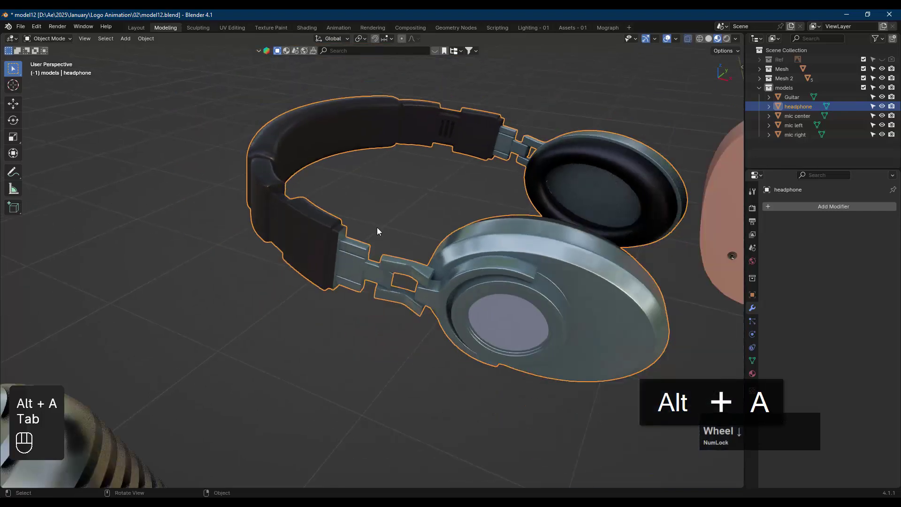
Close the opening at the headband's opposite end by filling its boundary edge loop with a face, leaving Edit Mode when done
middle_click_drag(378, 230, 458, 283, "shift")
scroll(491, 309, "up", 6)
middle_click_drag(492, 309, 452, 306)
scroll(511, 272, "up", 3)
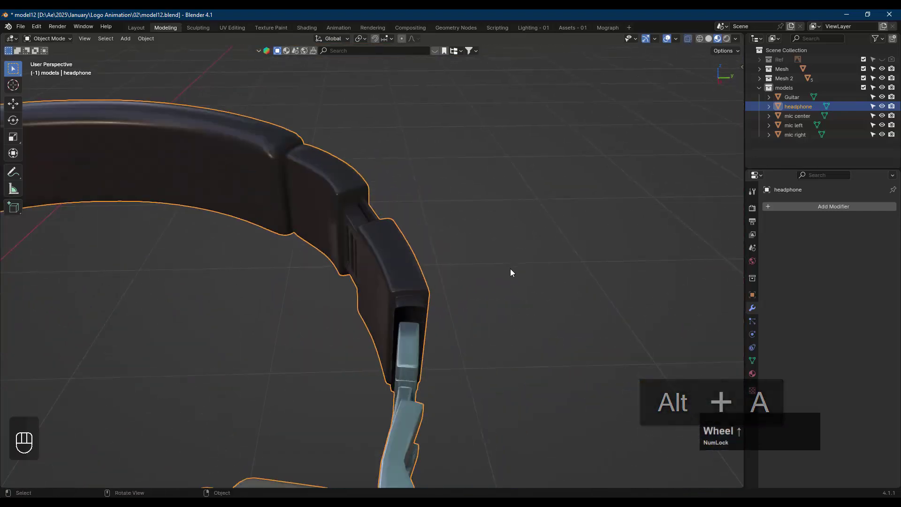
scroll(511, 269, "up", 1)
key("Tab")
left_click(368, 323, "alt")
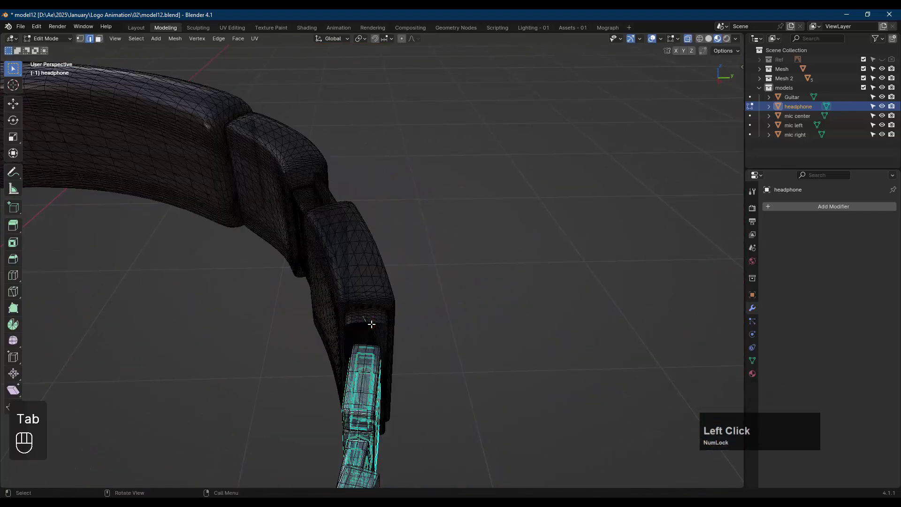
scroll(371, 324, "up", 6)
key("alt+a")
middle_click_drag(394, 314, 408, 291)
left_click(249, 362, "alt")
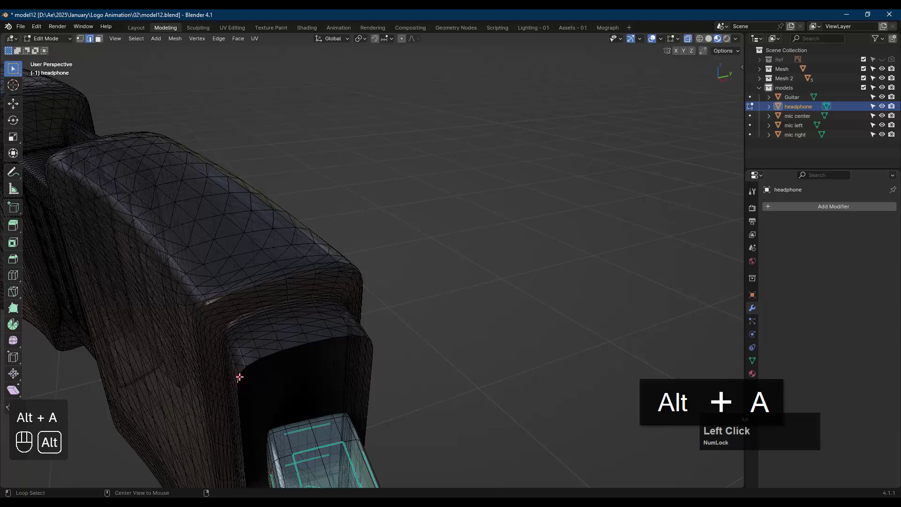
scroll(240, 376, "up", 5)
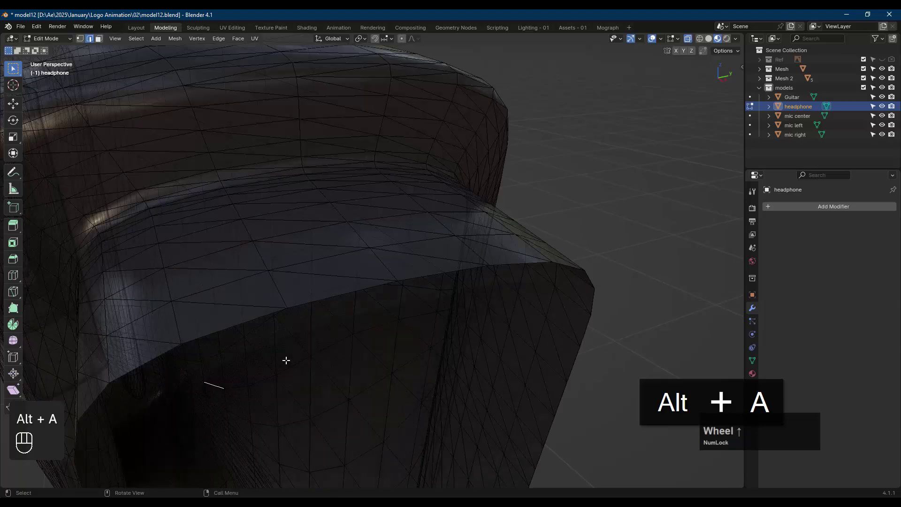
left_click(291, 307, "alt")
key("f")
scroll(335, 335, "down", 3)
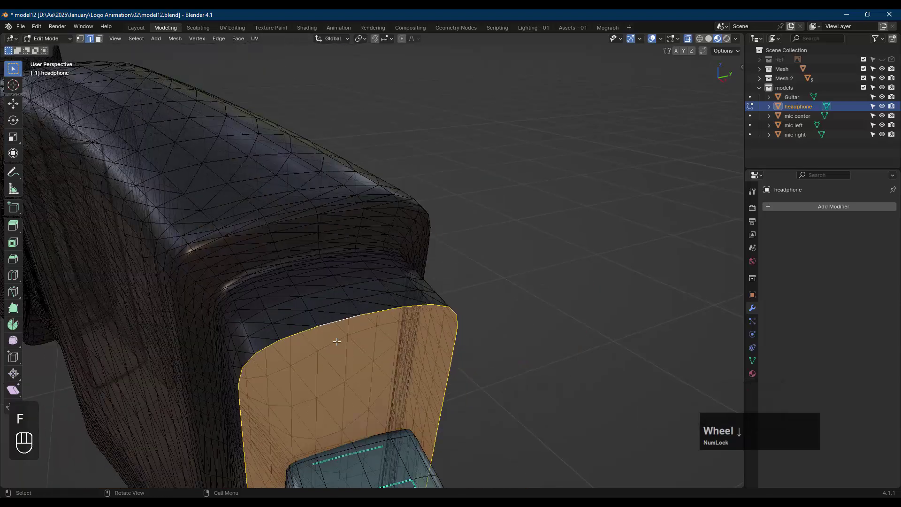
scroll(337, 341, "down", 3)
key("alt+a")
key("Tab")
scroll(334, 351, "down", 3)
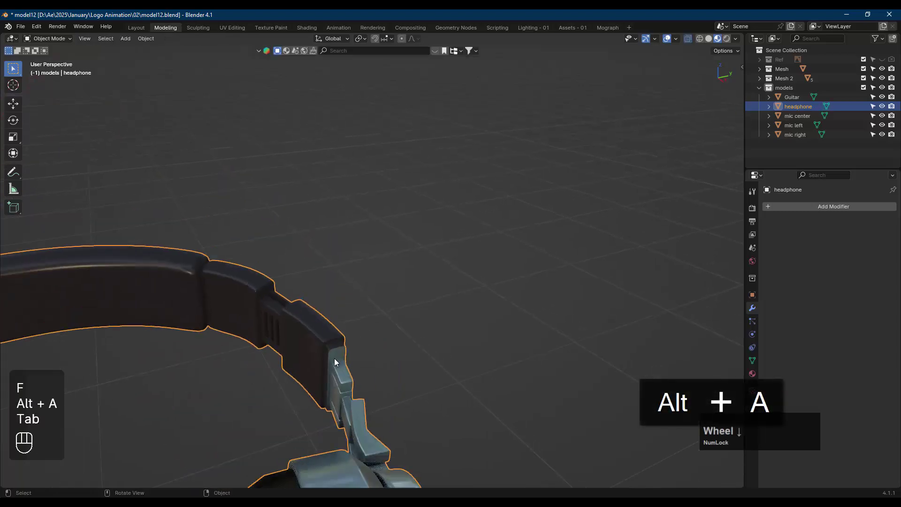
Select the headphones and examine the complete logo arrangement in the front orthographic view
scroll(335, 358, "down", 4)
left_click(417, 335)
middle_click_drag(361, 391, 374, 328)
scroll(374, 327, "up", 1)
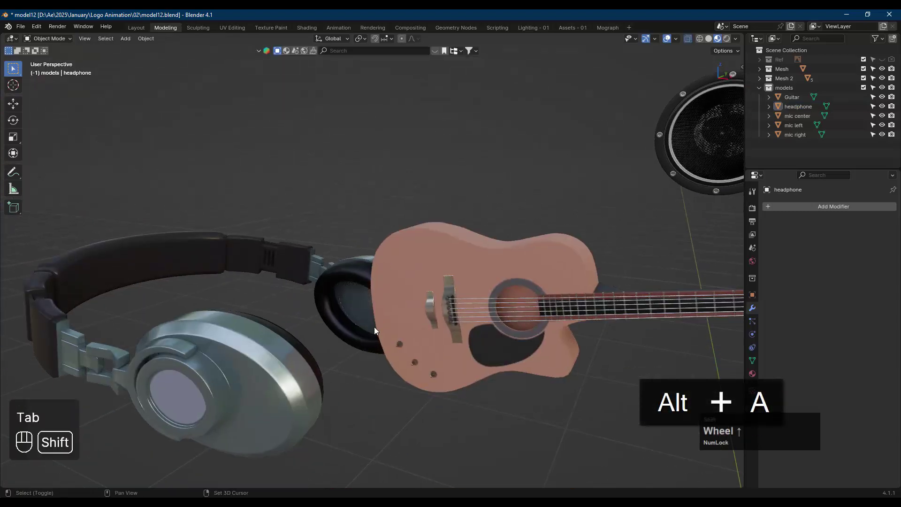
scroll(301, 343, "down", 3)
left_click(303, 346)
key("KP_1")
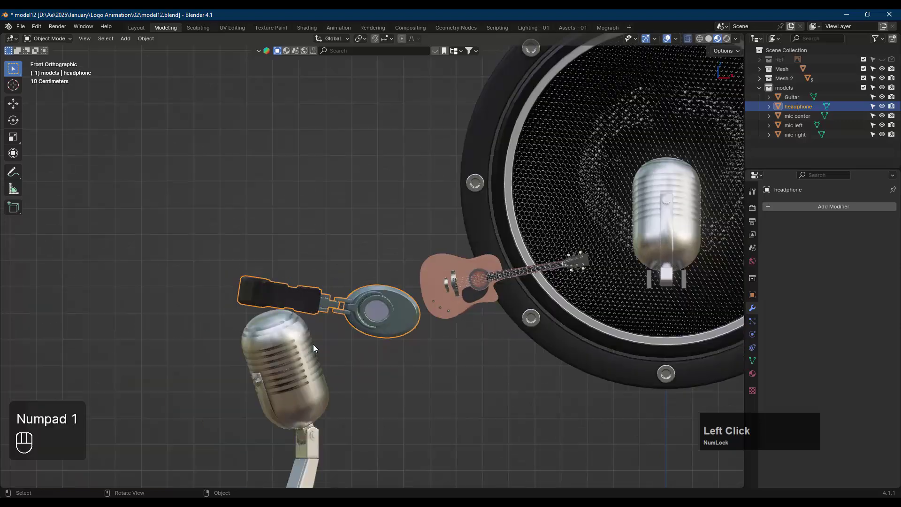
scroll(314, 343, "down", 5)
middle_click_drag(316, 337, 207, 283, "shift")
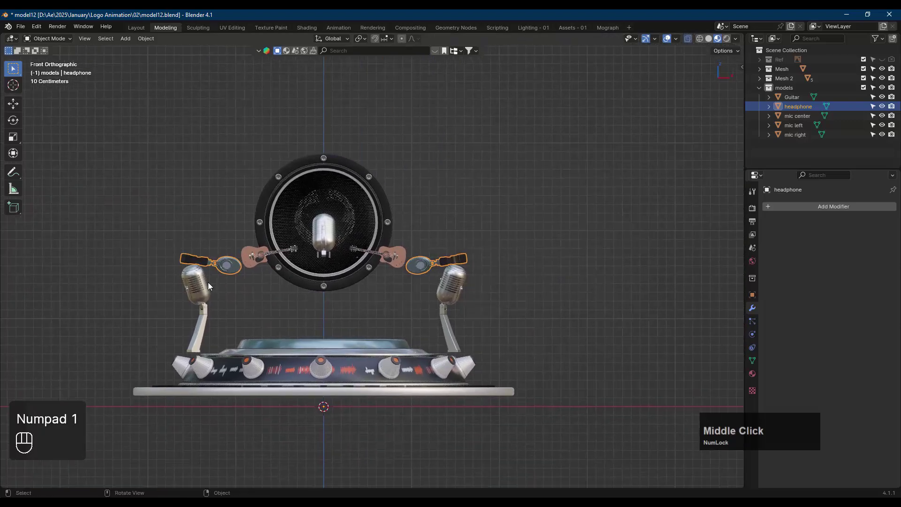
scroll(208, 283, "up", 3)
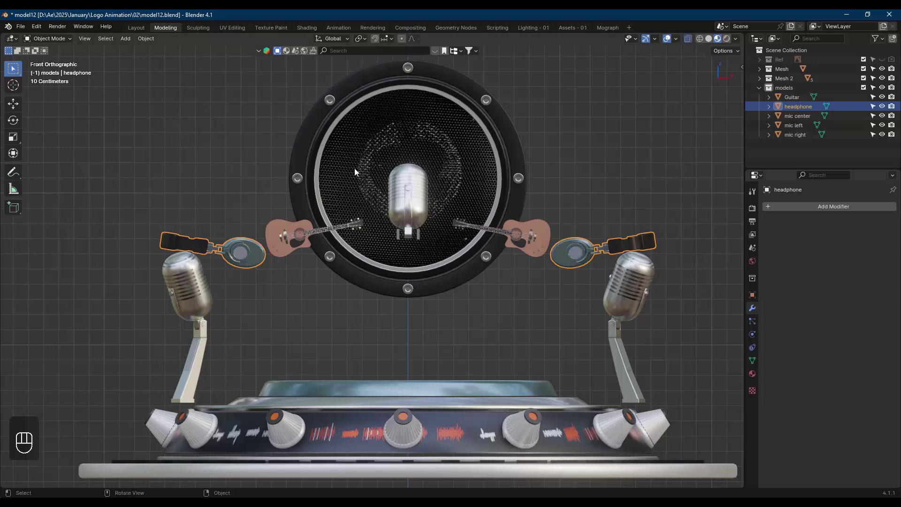
Enter Edit Mode on the headphones, select all the right-hand headphone geometry in wireframe view and delete its faces
key("Tab")
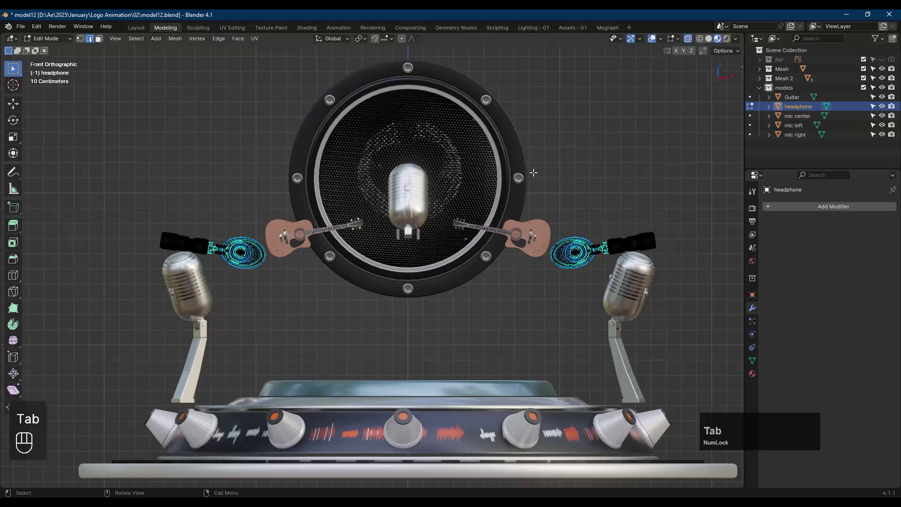
middle_click_drag(602, 203, 507, 196, "shift")
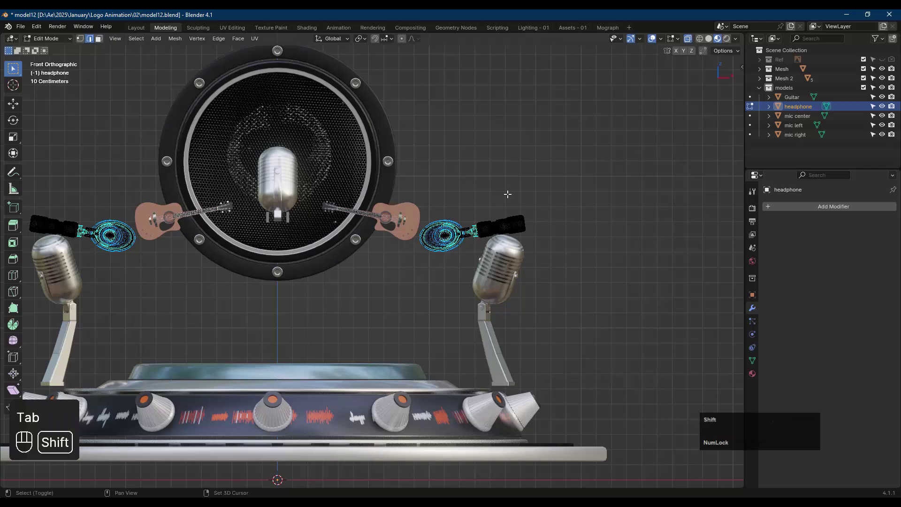
key("shift+z")
left_click_drag(634, 126, 369, 314)
key("x")
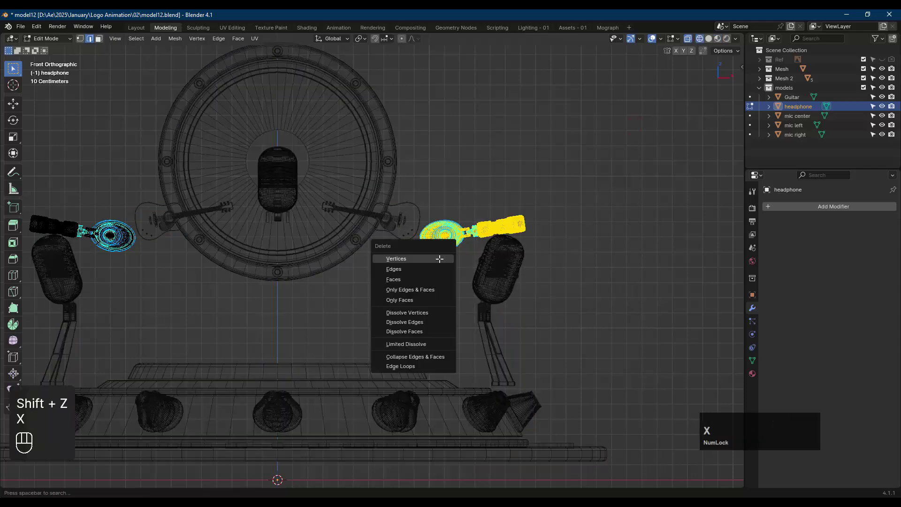
left_click(420, 281)
Merge all remaining headphone vertices by distance, leave Edit Mode and return to the shaded view
key("a")
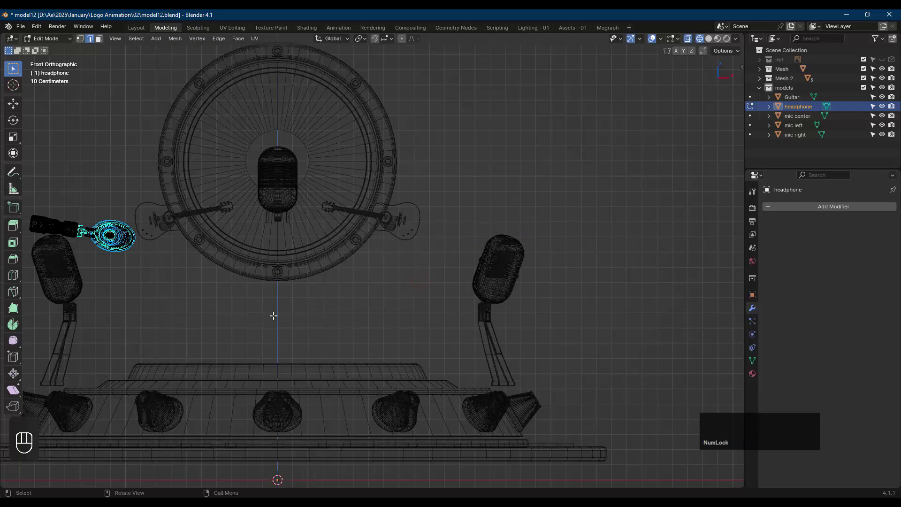
key("m")
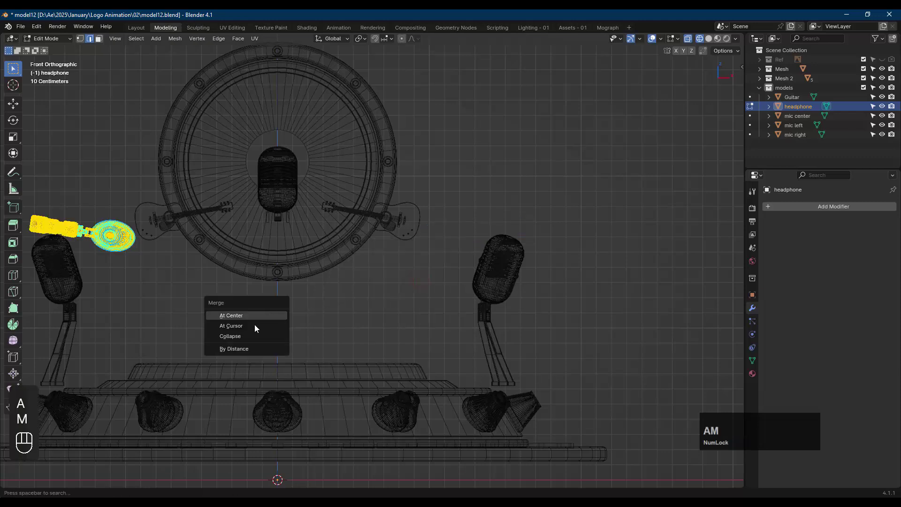
left_click(253, 349)
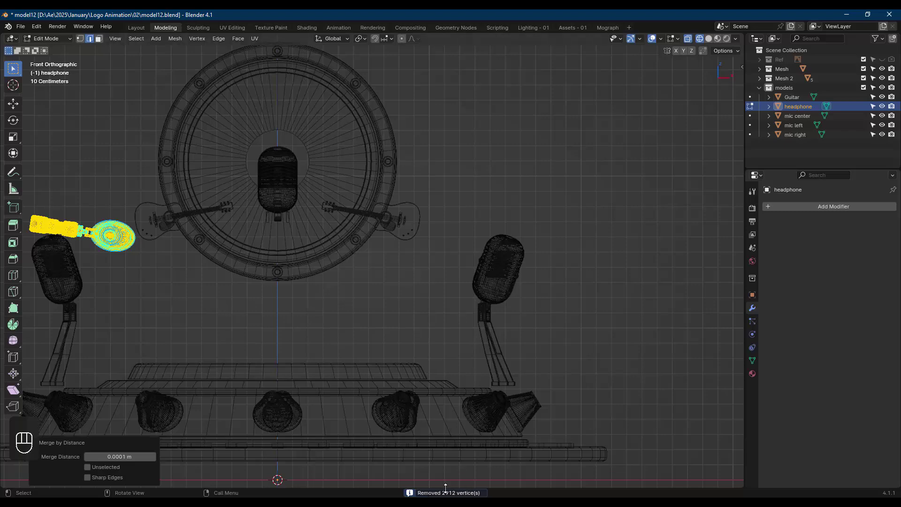
key("Tab")
mouse_move(151, 244)
middle_mouse_down()
mouse_move(111, 278)
mouse_move(144, 230)
middle_mouse_up()
key("shift+z")
Add a Mirror modifier on the X axis to the remaining left-hand headphones
scroll(162, 206, "up", 5)
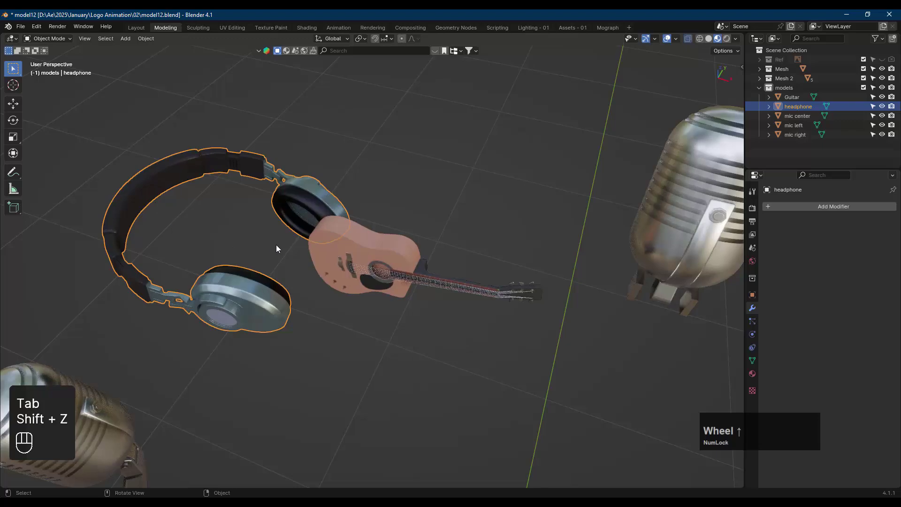
scroll(267, 214, "up", 2)
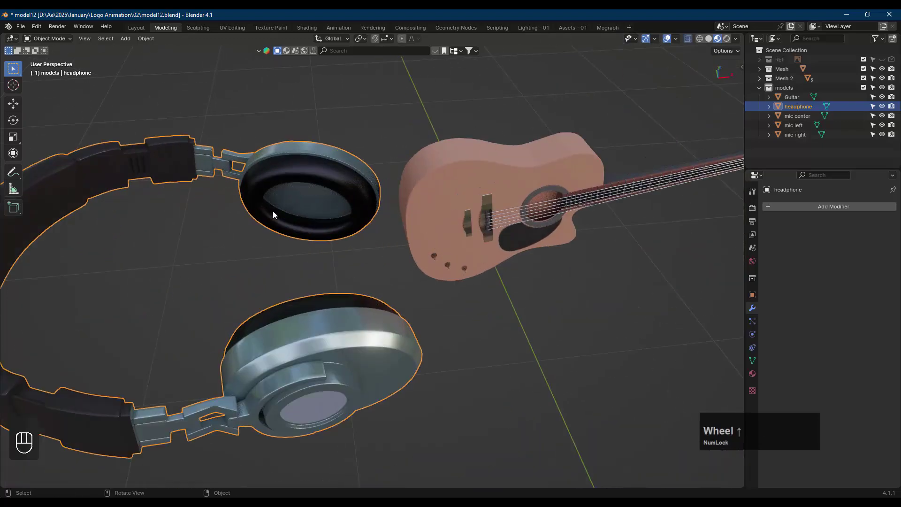
scroll(274, 214, "down", 6)
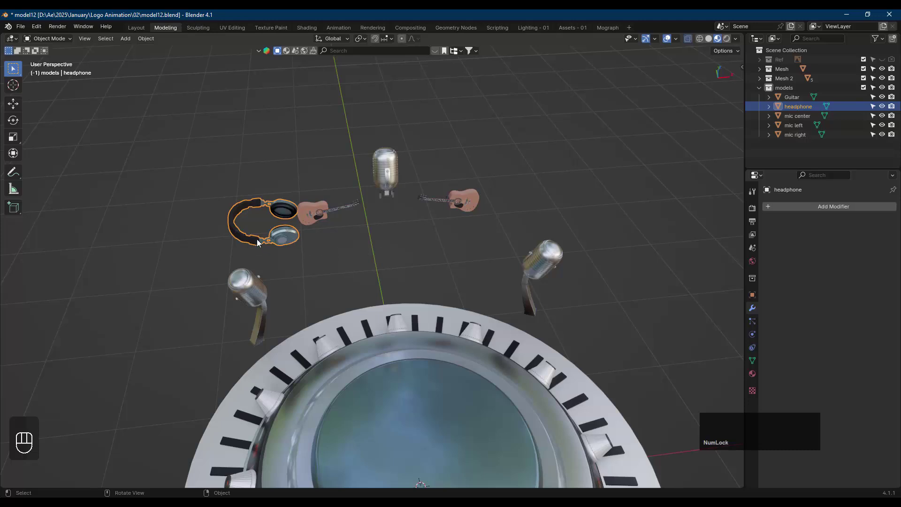
left_click(288, 232)
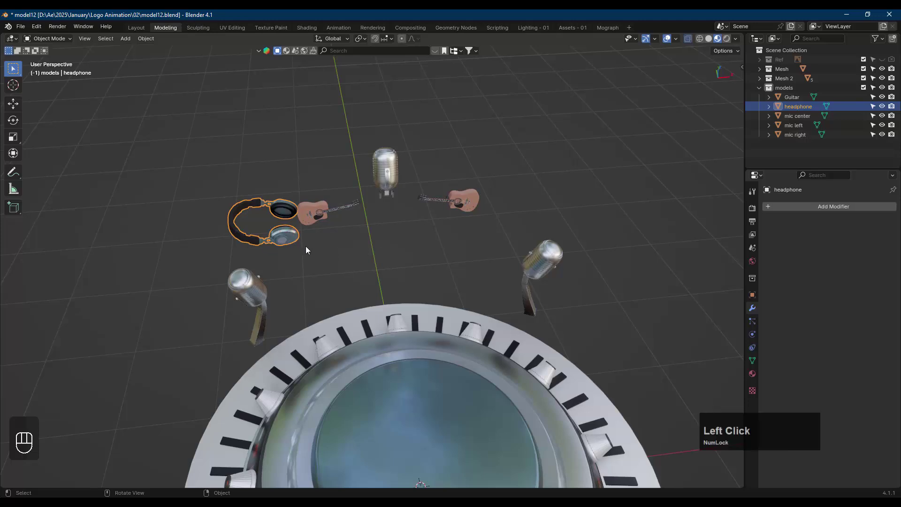
middle_click_drag(367, 248, 342, 184, "shift")
left_click(826, 207)
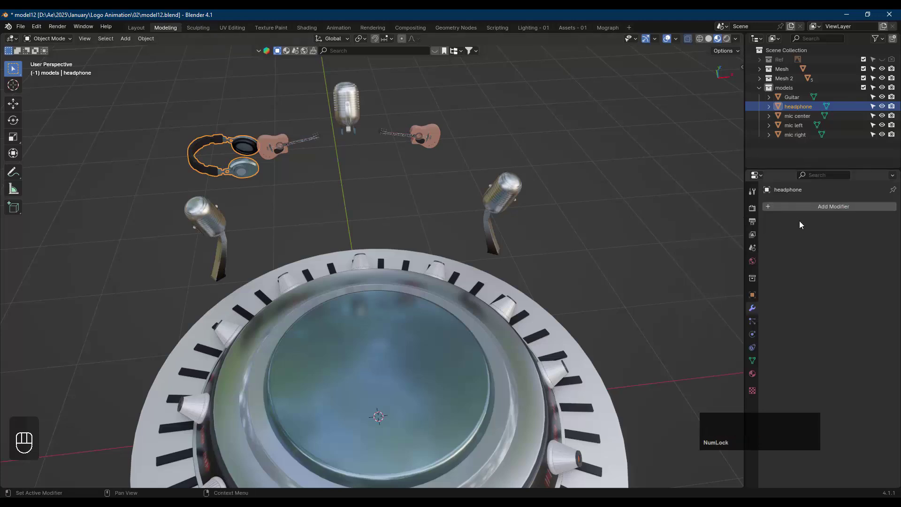
left_click(799, 207)
mouse_move(774, 209)
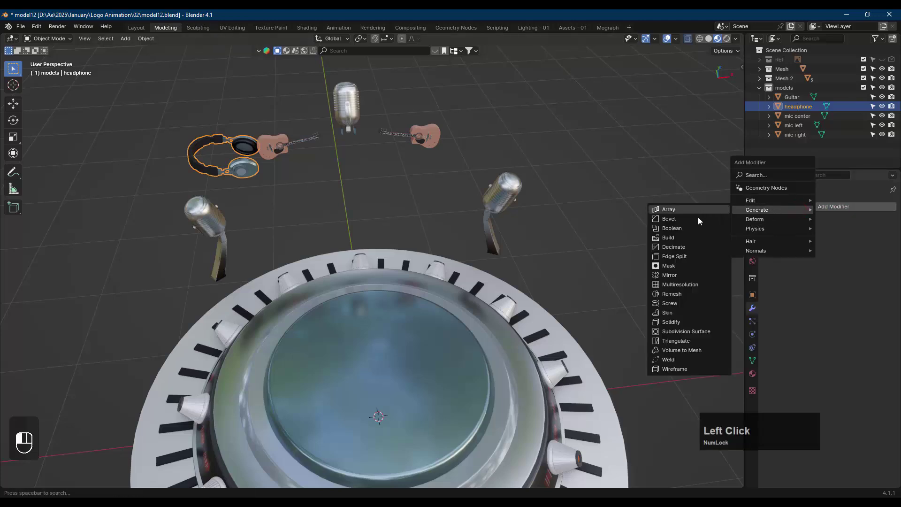
left_click(684, 276)
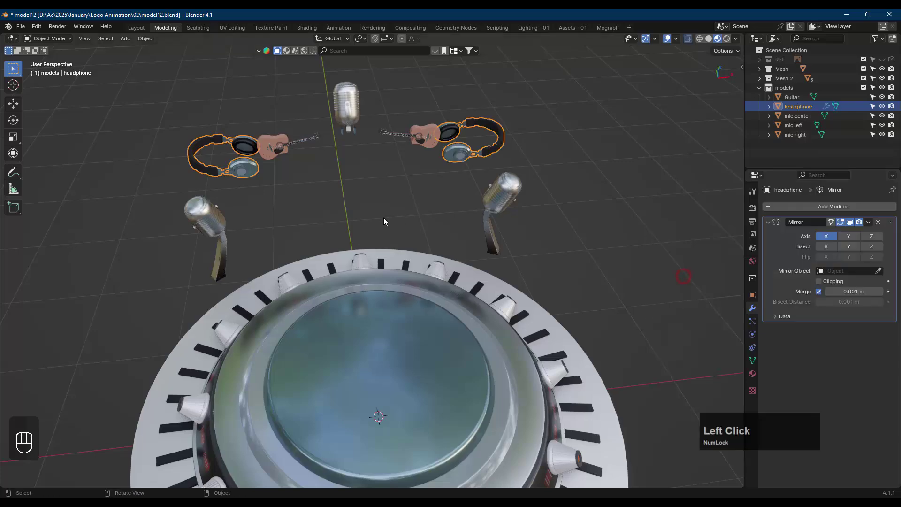
Inspect the mirrored headphones up close and apply their Mirror modifier
left_click(402, 206)
scroll(469, 179, "up", 5)
middle_click_drag(511, 150, 390, 142)
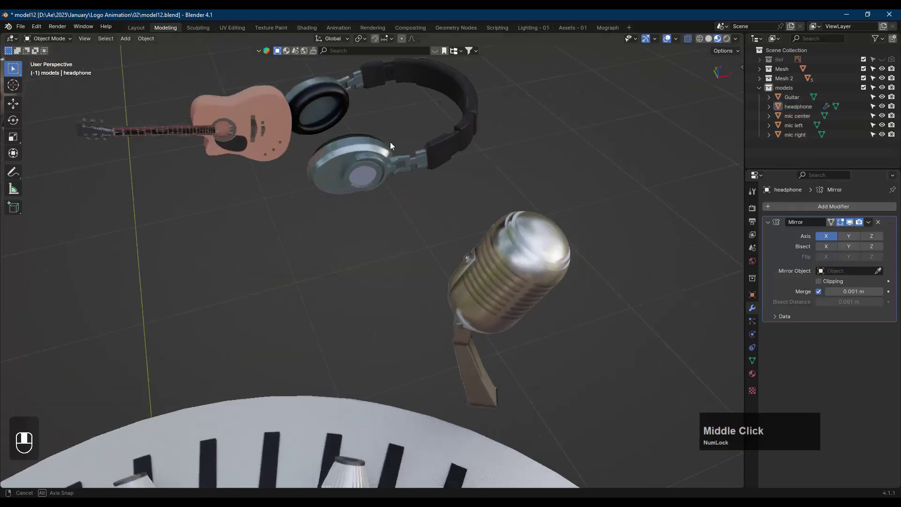
scroll(434, 117, "up", 3)
scroll(423, 126, "up", 1)
left_click(408, 137)
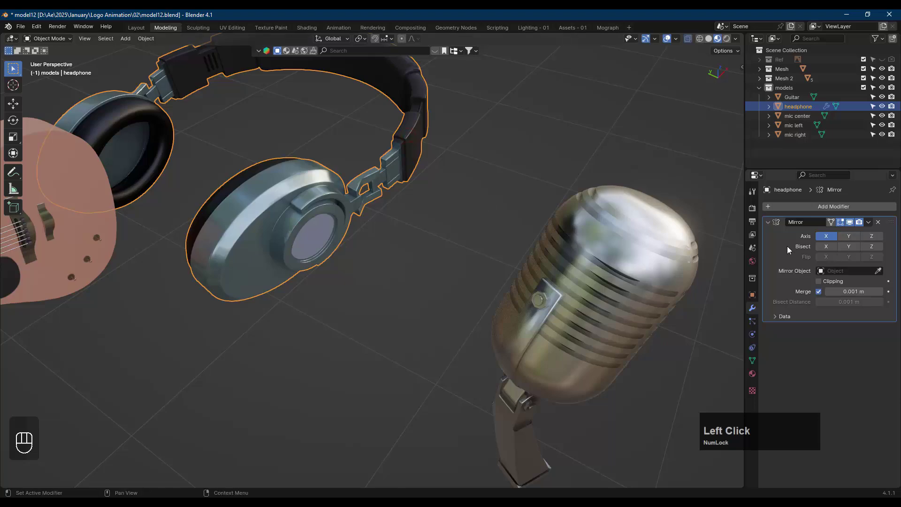
left_click(869, 222)
left_click(840, 233)
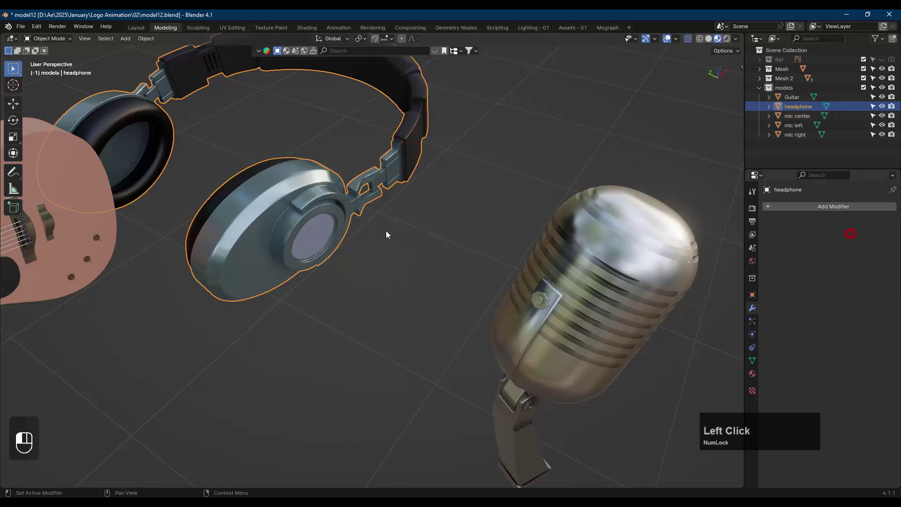
Check the normals of all props with the Face Orientation overlay, then switch the overlay off again
left_click(386, 230)
left_click(413, 155)
scroll(424, 270, "down", 8)
middle_click_drag(423, 270, 306, 249)
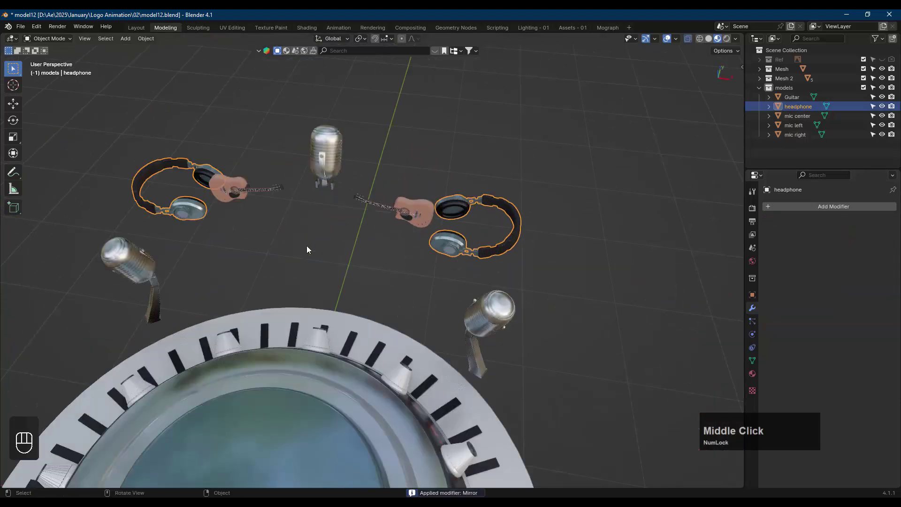
scroll(347, 253, "up", 3)
middle_click_drag(376, 259, 603, 77)
left_click(676, 38)
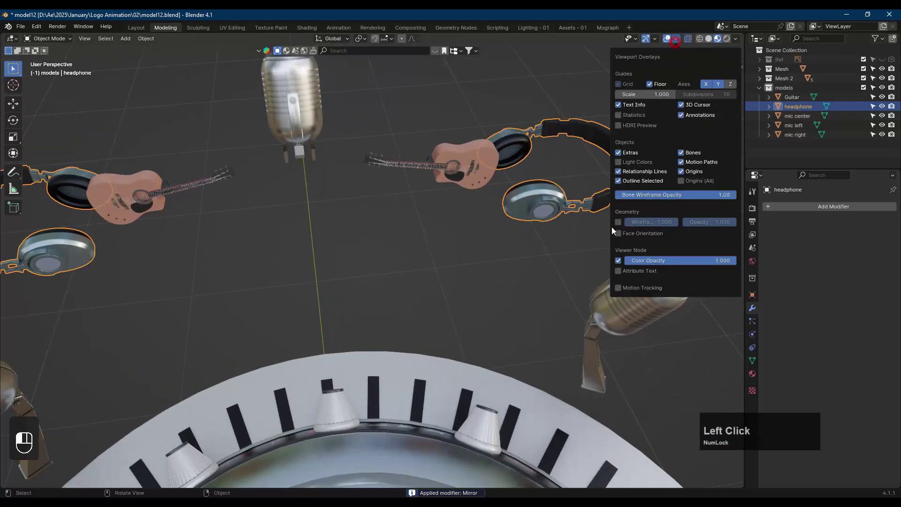
left_click(637, 234)
scroll(356, 238, "down", 3)
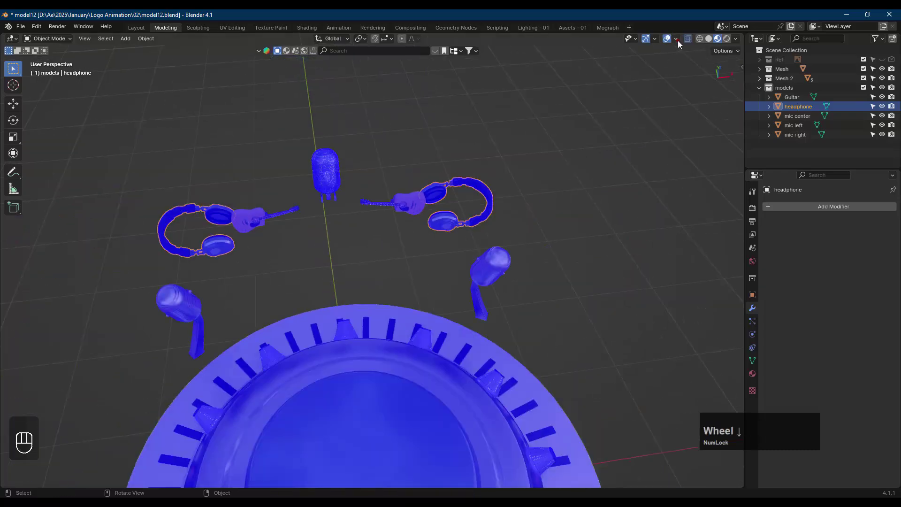
left_click(676, 39)
left_click(642, 234)
Bring the logo base, props and speaker into view and save the Blender file
scroll(492, 238, "down", 3)
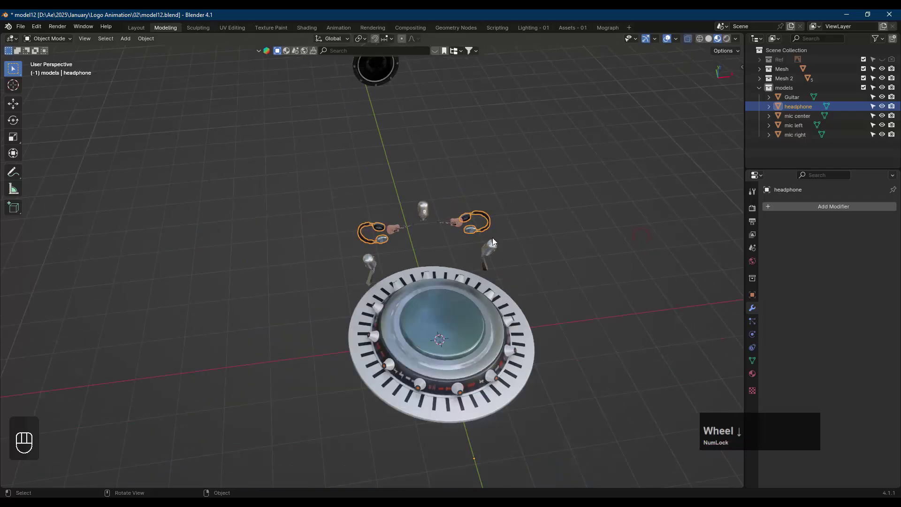
middle_click_drag(492, 237, 449, 177, "shift")
scroll(508, 113, "down", 2)
middle_click_drag(508, 112, 499, 193, "shift")
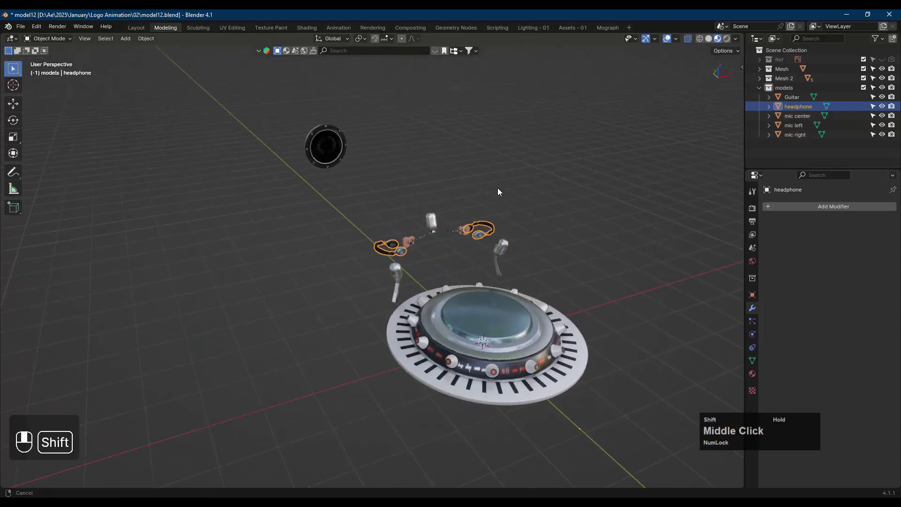
key("ctrl+s")
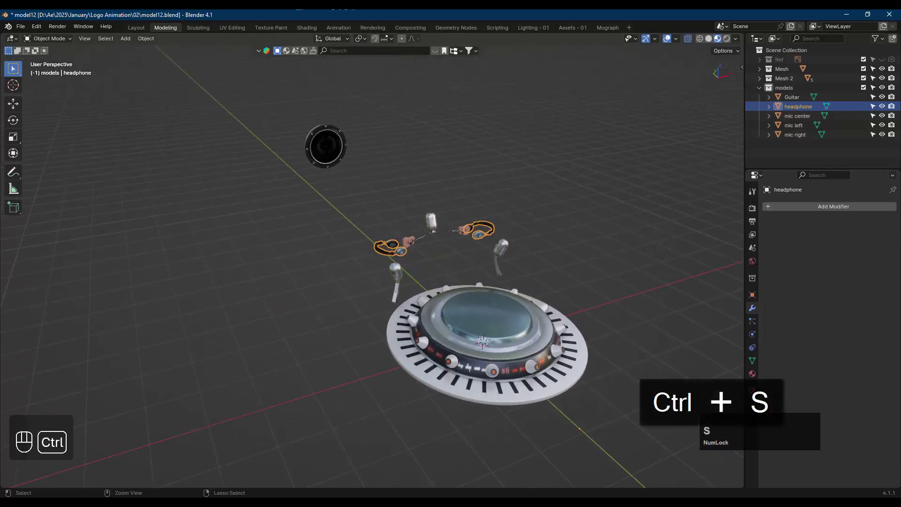
Switch to After Effects and create a new 1920 x 1080, 24 fps, 10-second composition named Main
left_click(583, 13)
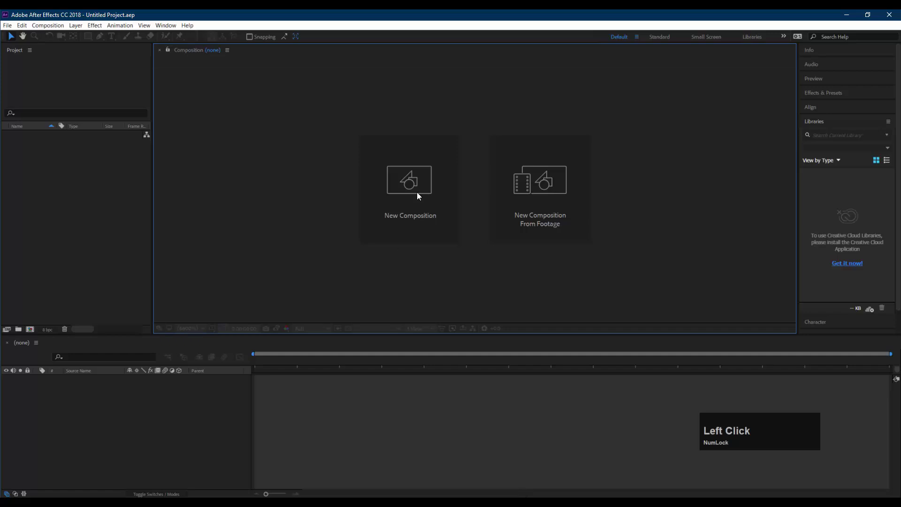
left_click(677, 146)
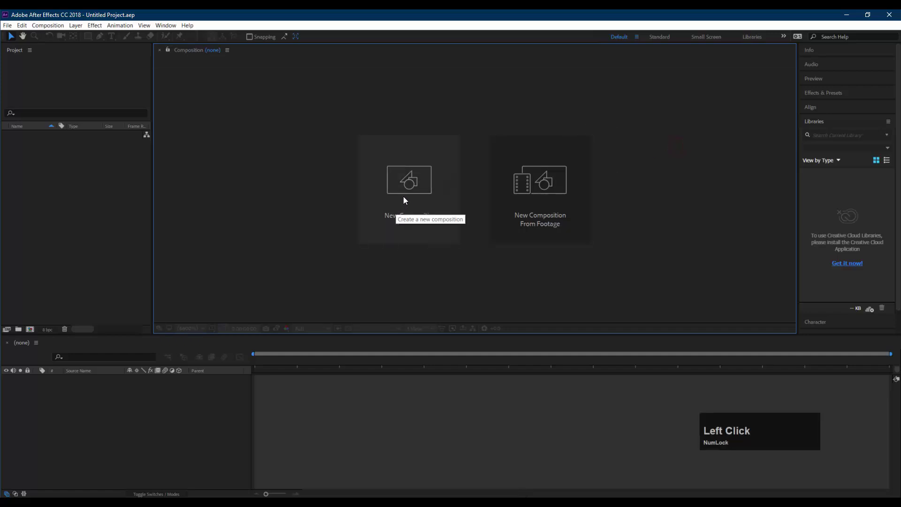
left_click(417, 201)
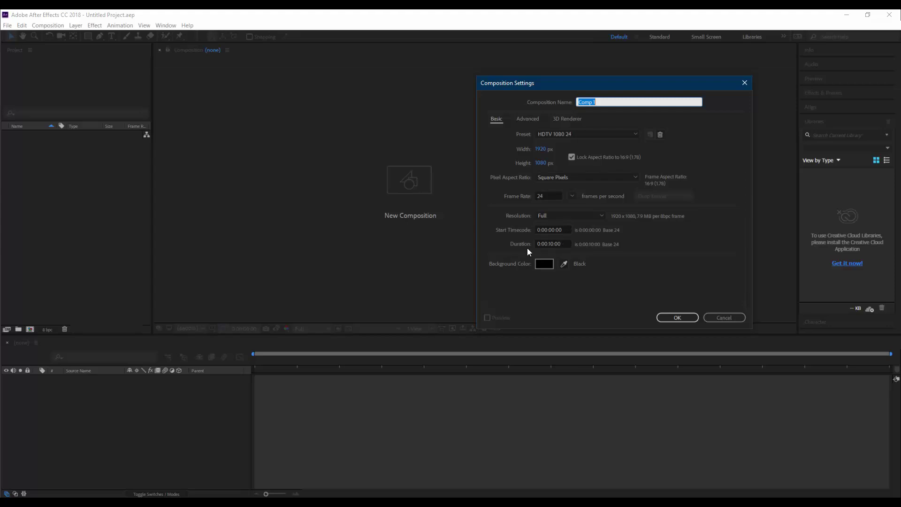
left_click(605, 102)
type("Main")
key("Return")
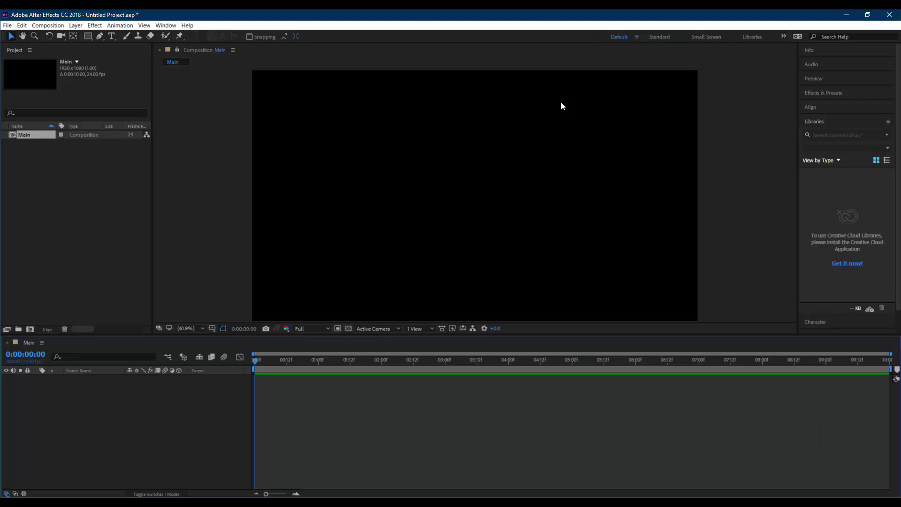
Add a black 1920 x 1080 solid named Element to the Main composition
right_click(83, 413)
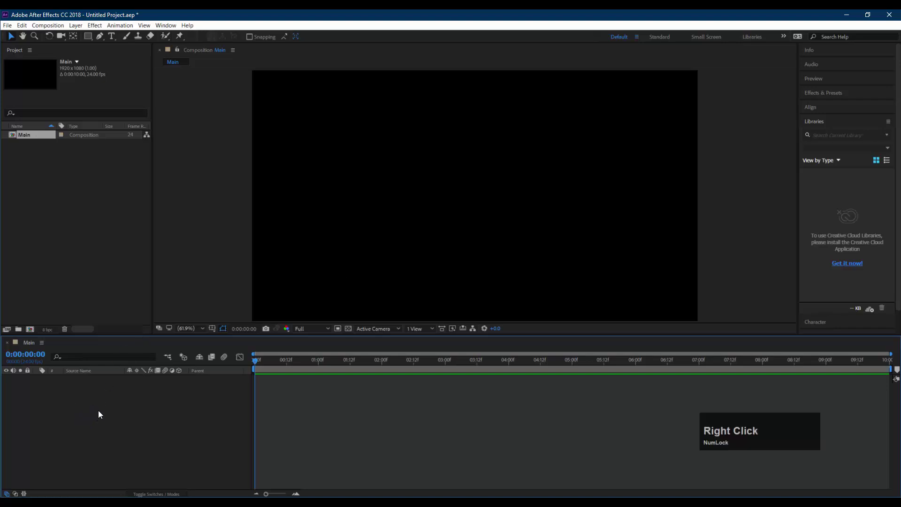
right_click(97, 410)
mouse_move(187, 320)
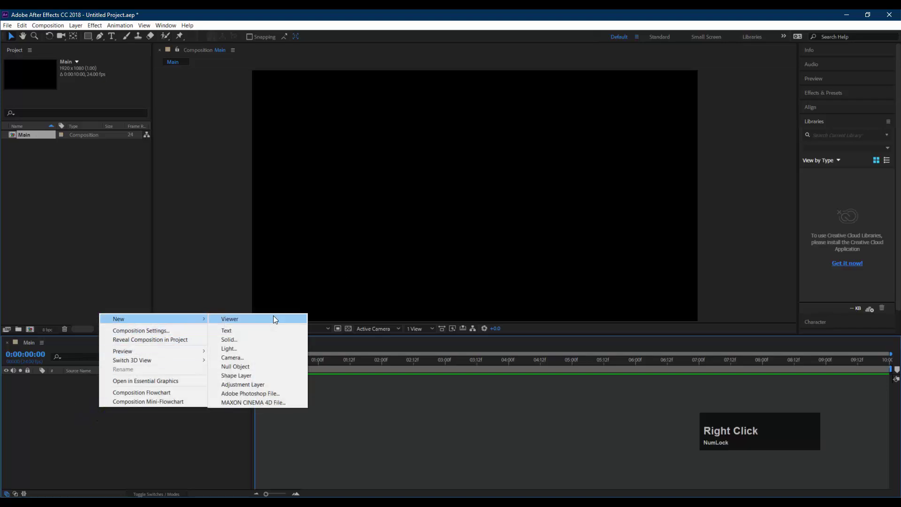
left_click(267, 337)
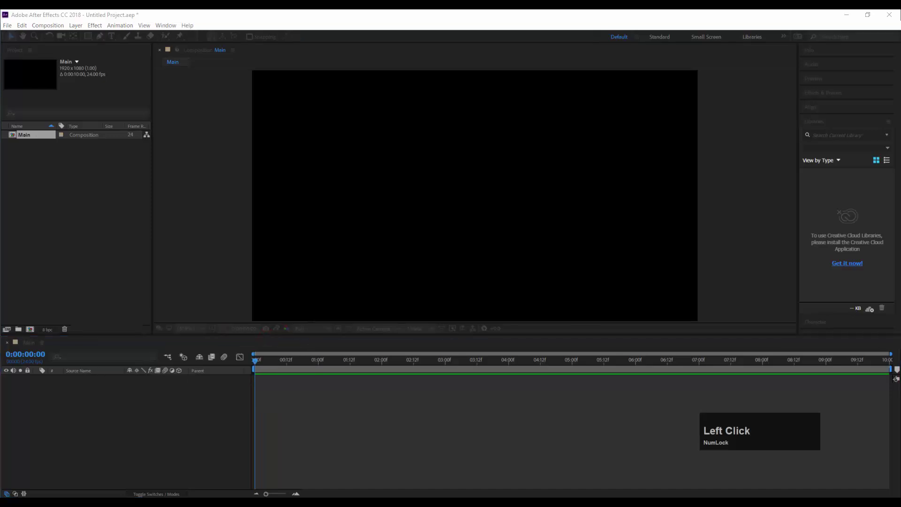
type("Ekl")
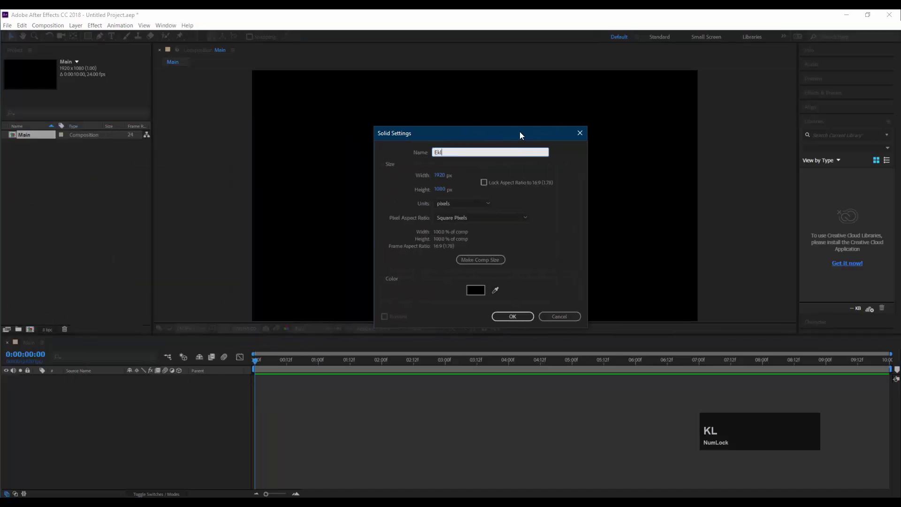
key("BackSpace")
key("BackSpace")
type("lement")
key("Return")
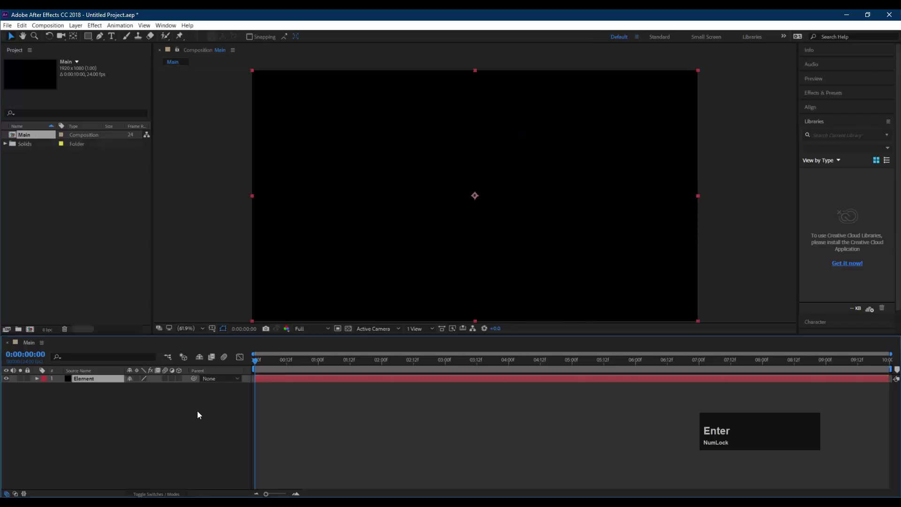
Add a two-node camera with the 35mm preset to the Main composition, leaving depth of field disabled
left_click(170, 420)
right_click(104, 417)
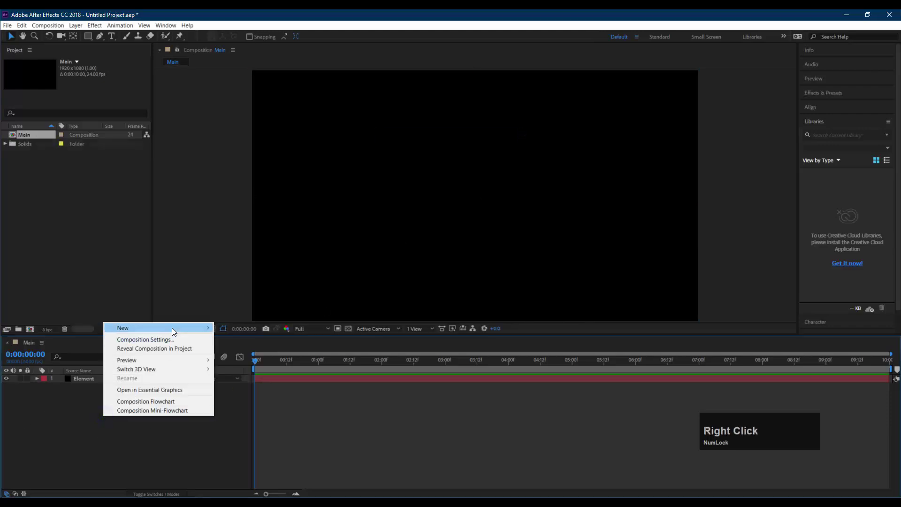
mouse_move(171, 328)
left_click(280, 375)
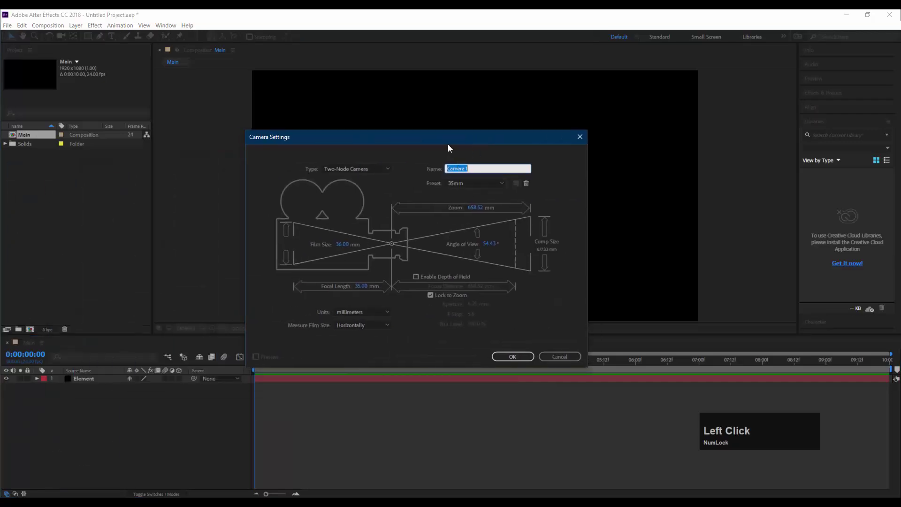
left_click(453, 136)
left_click_drag(478, 139, 526, 134)
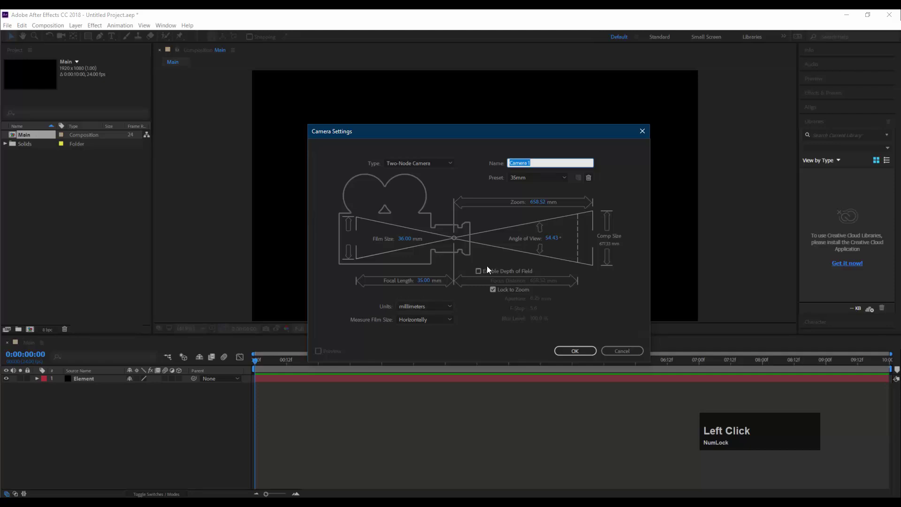
left_click(575, 349)
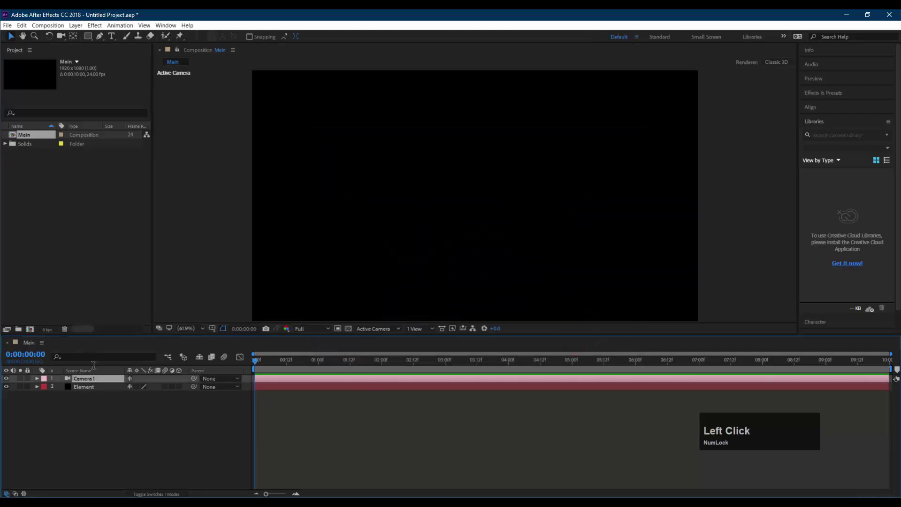
Find the VideoCopilot Element effect and apply it to the Element solid layer
left_click(126, 412)
left_click(110, 387)
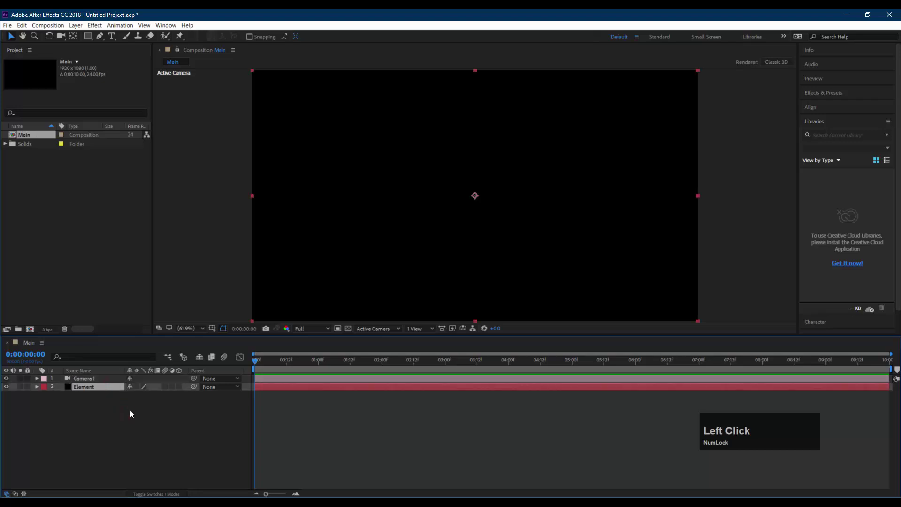
left_click(130, 411)
left_click(117, 387)
left_click(838, 91)
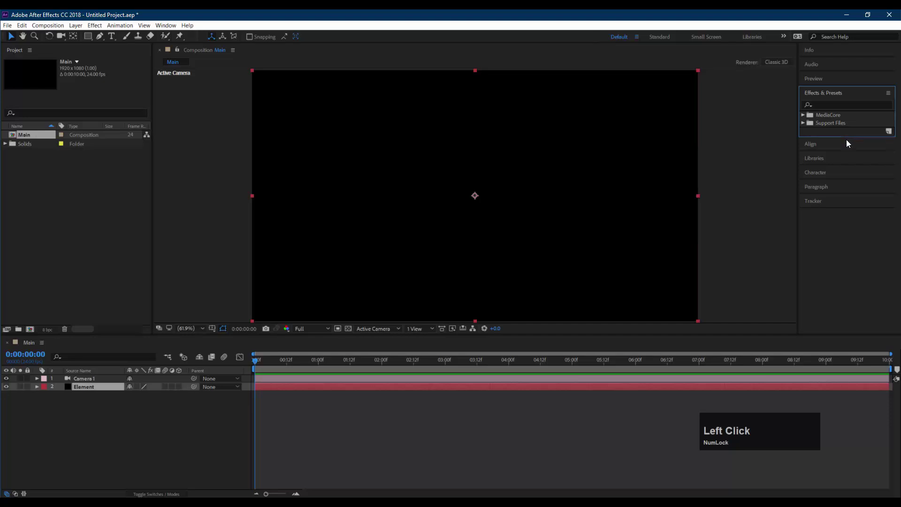
left_click(837, 104)
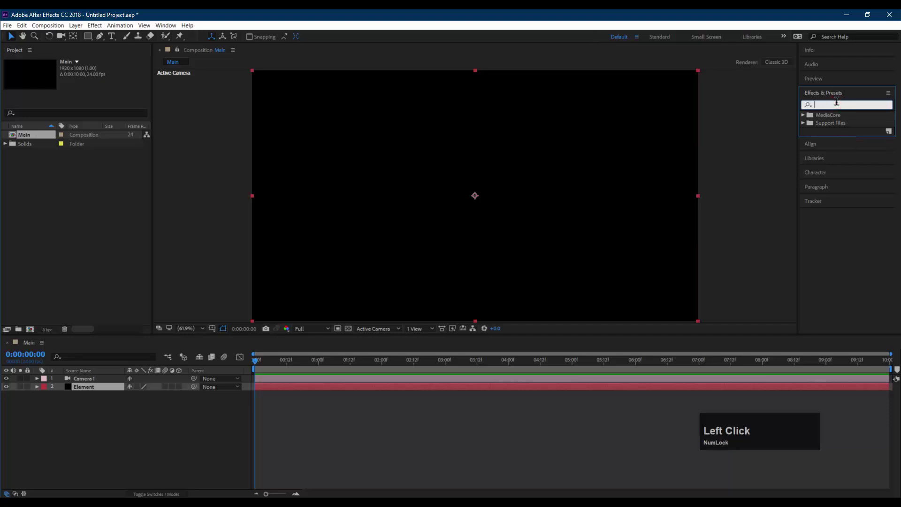
type("elemen")
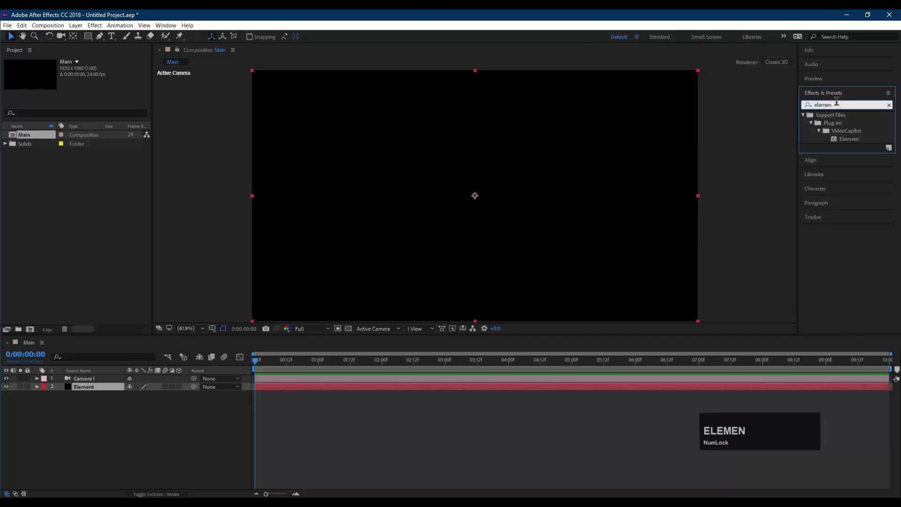
left_click_drag(850, 139, 102, 388)
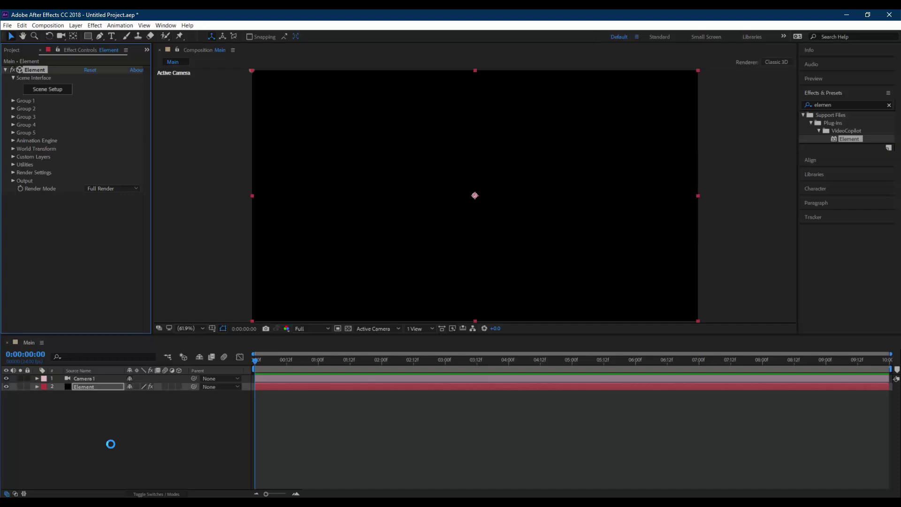
Add a black 1920 x 1080 solid named Text Mask to the Main composition
left_click(121, 430)
right_click(102, 414)
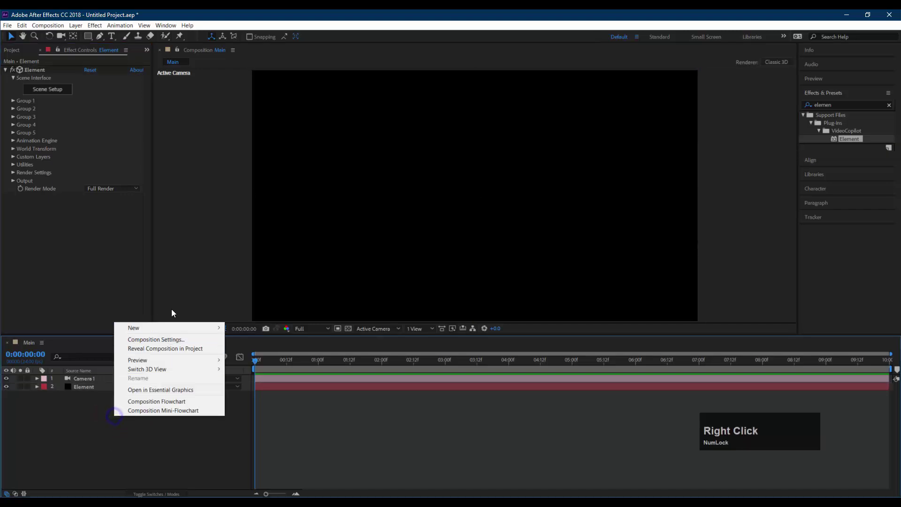
mouse_move(185, 327)
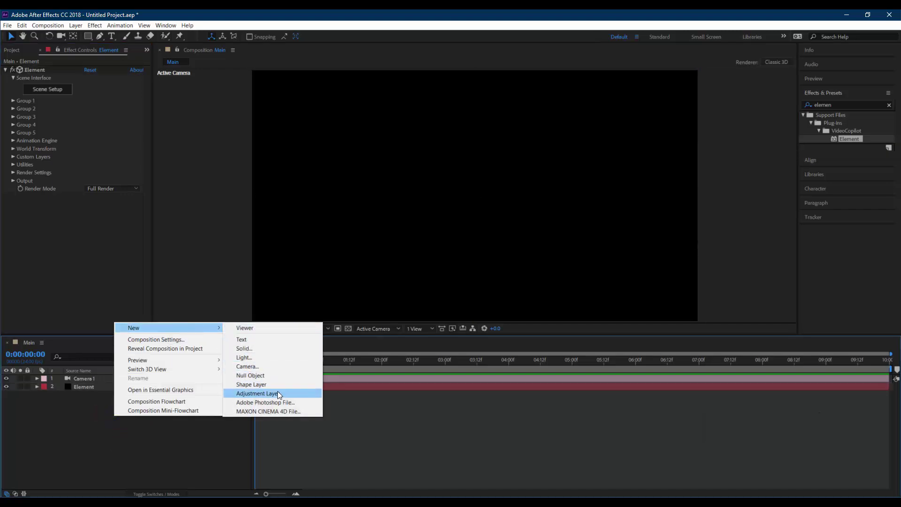
left_click(278, 349)
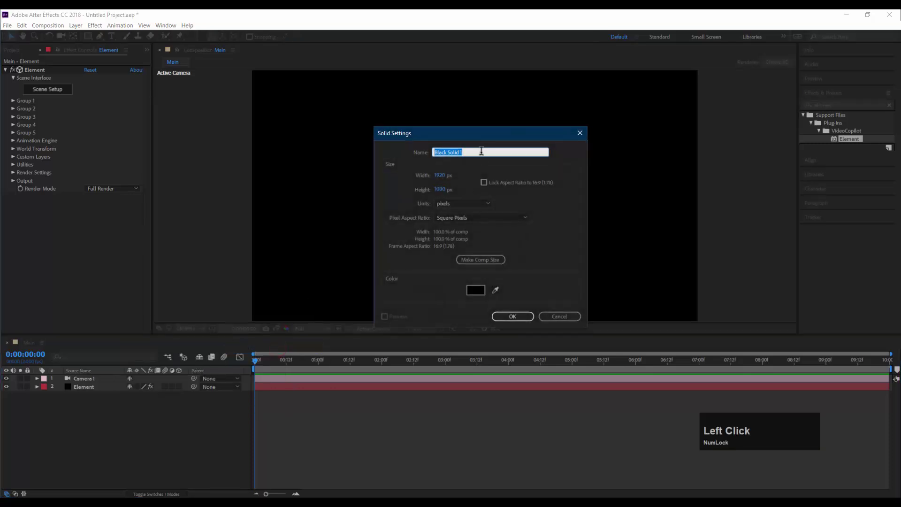
type("M")
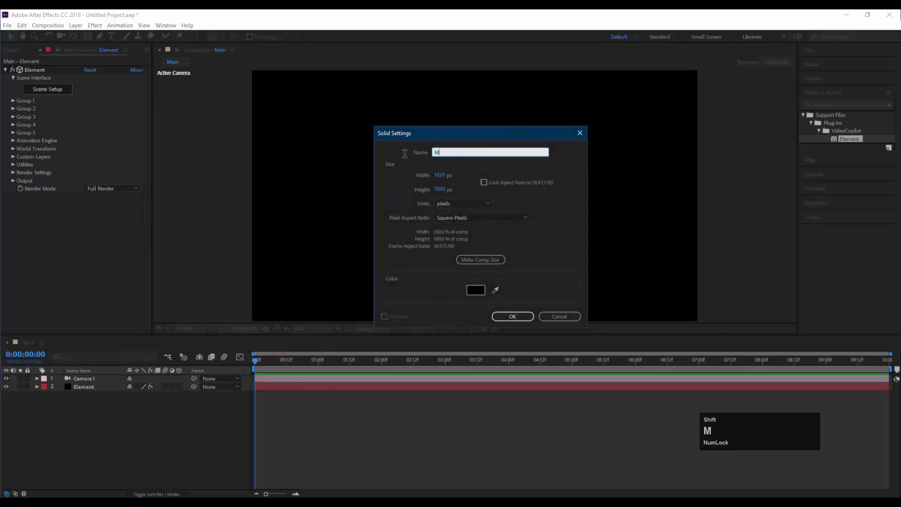
type("Text Mask")
key("Return")
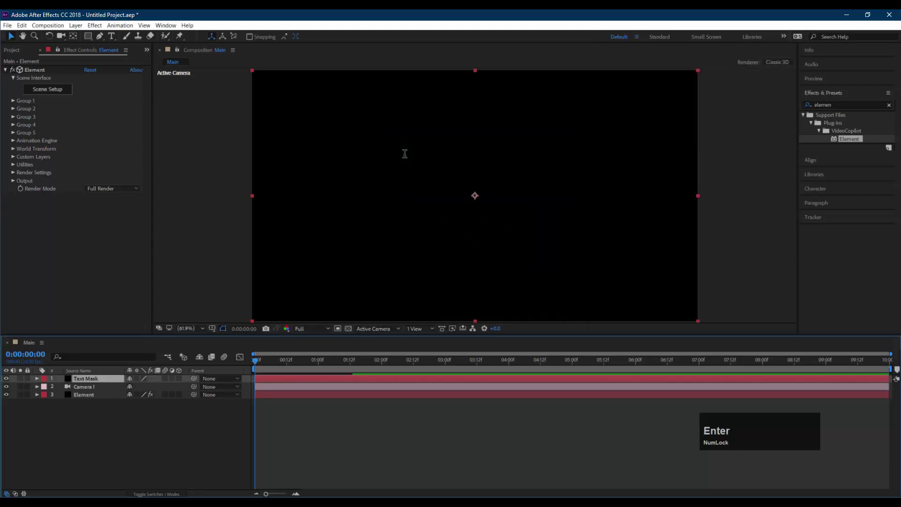
Move the Text Mask layer below the Element layer and set its label color to Purple
left_click_drag(80, 379, 94, 401)
left_click(43, 395)
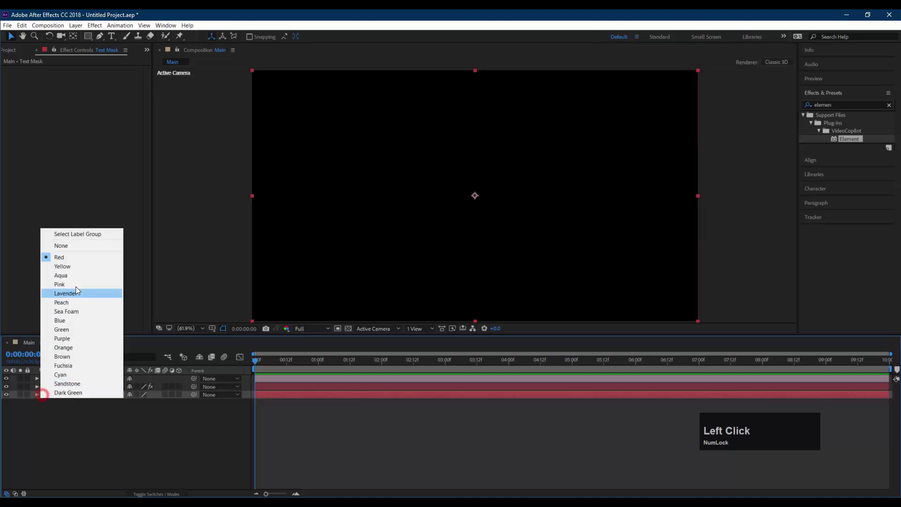
left_click(67, 339)
left_click(40, 400)
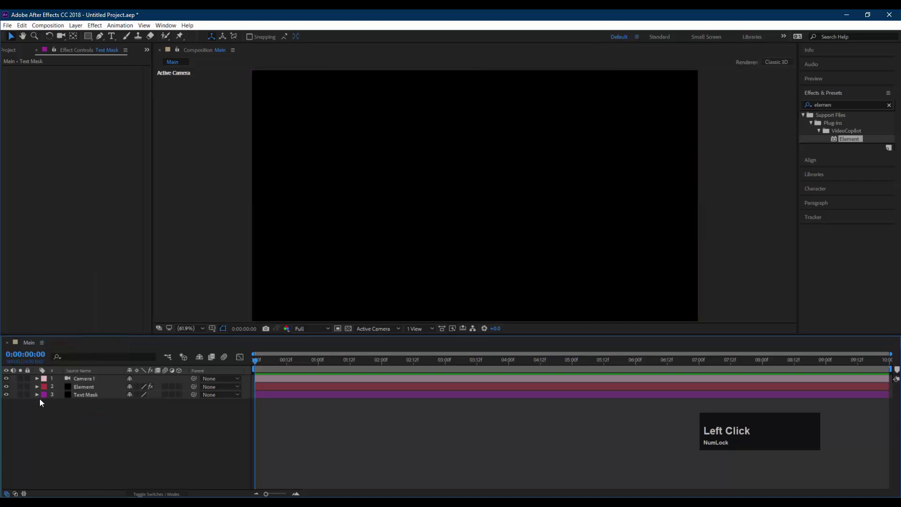
Switch to Illustrator and select the Tamil lettering group on the artboard
left_click(497, 502)
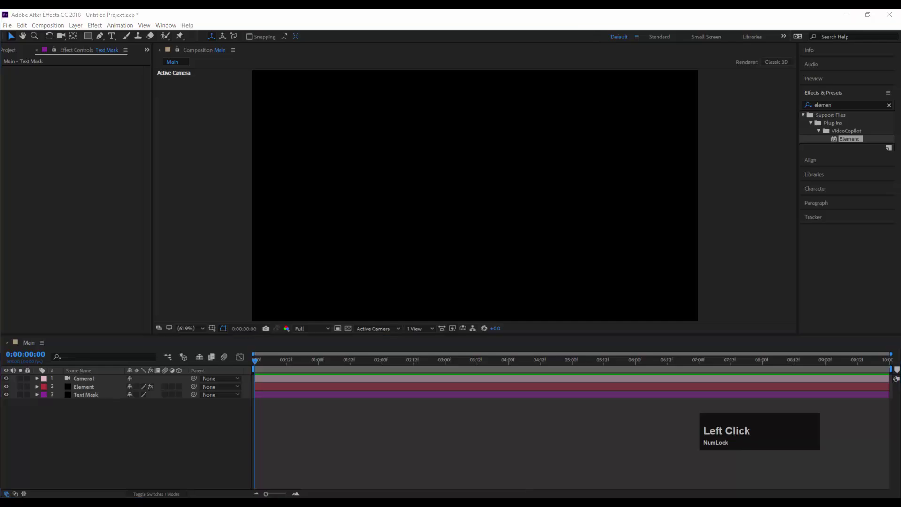
left_click(373, 300)
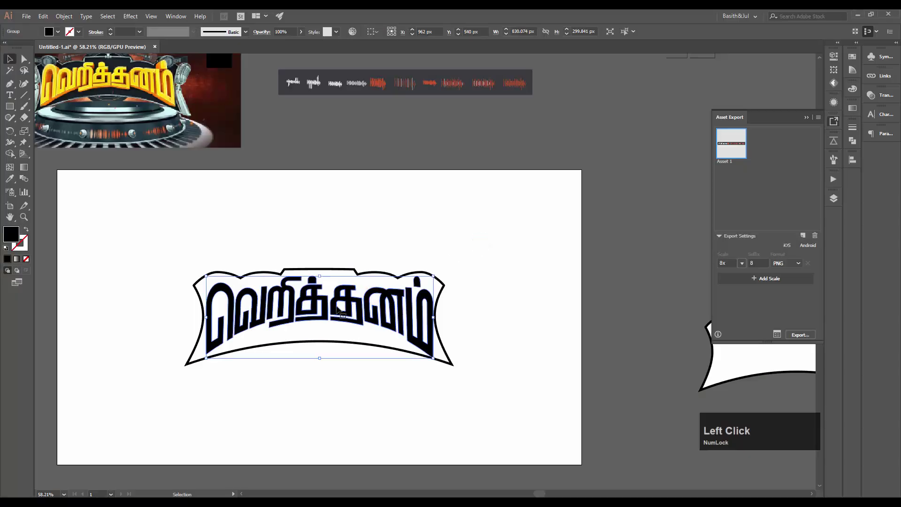
left_click_drag(356, 313, 380, 378)
key("ctrl+z")
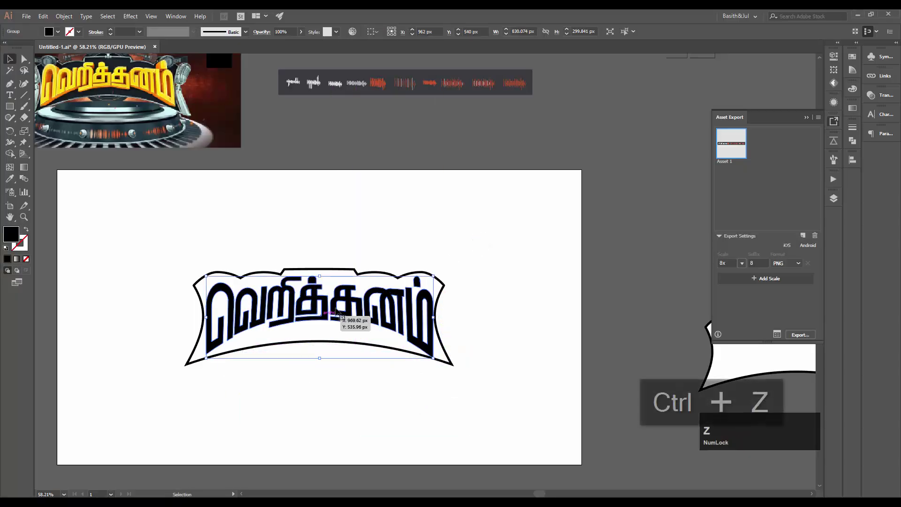
left_click_drag(356, 318, 356, 385)
key("ctrl+z")
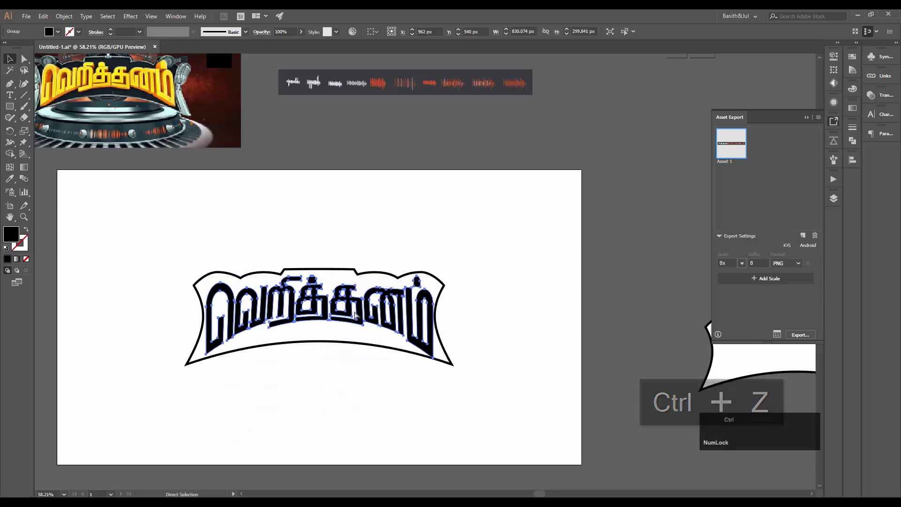
Inspect the lettering's paths in outline view, then copy the lettering group
key("ctrl+y")
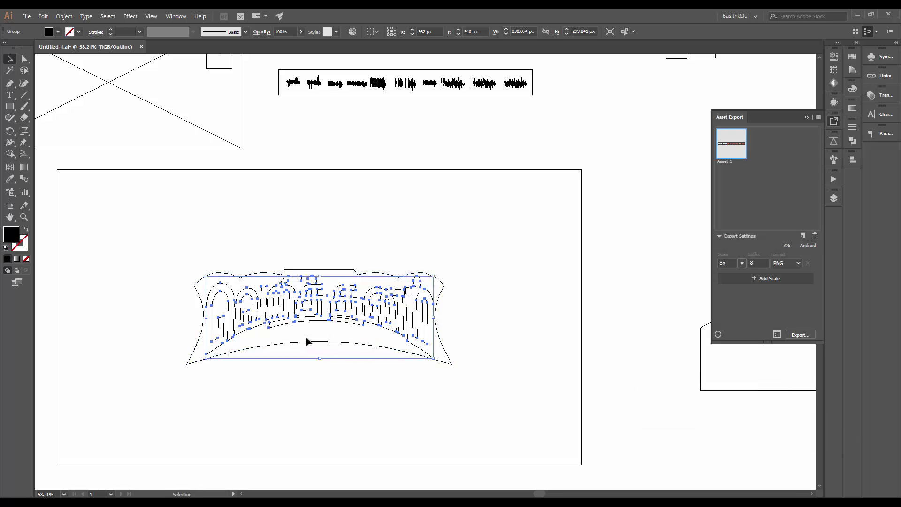
key("ctrl+y")
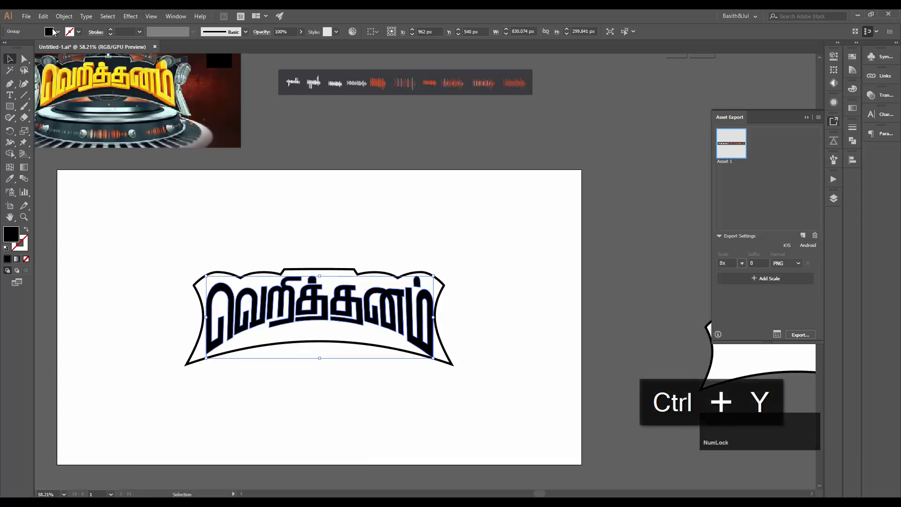
left_click(43, 16)
left_click(81, 70)
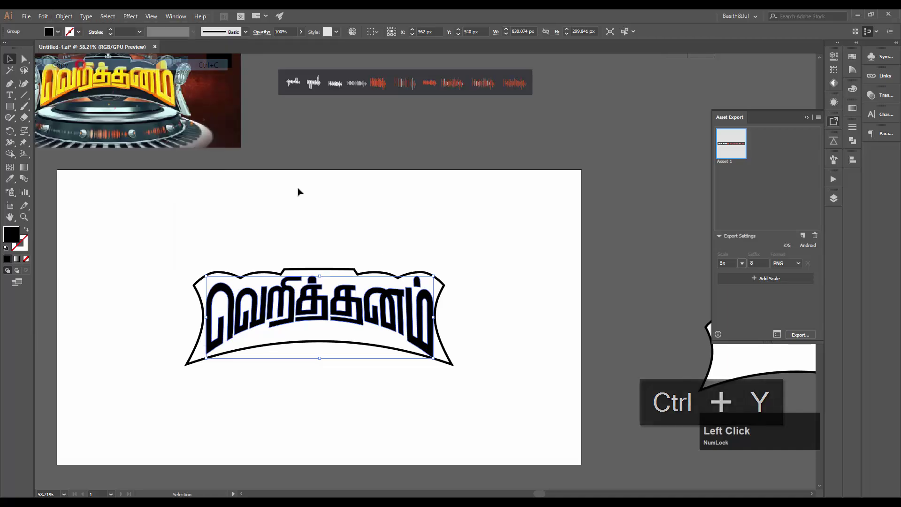
Switch to After Effects and paste the copied lettering paths as masks onto the Text Mask layer
left_click(635, 493)
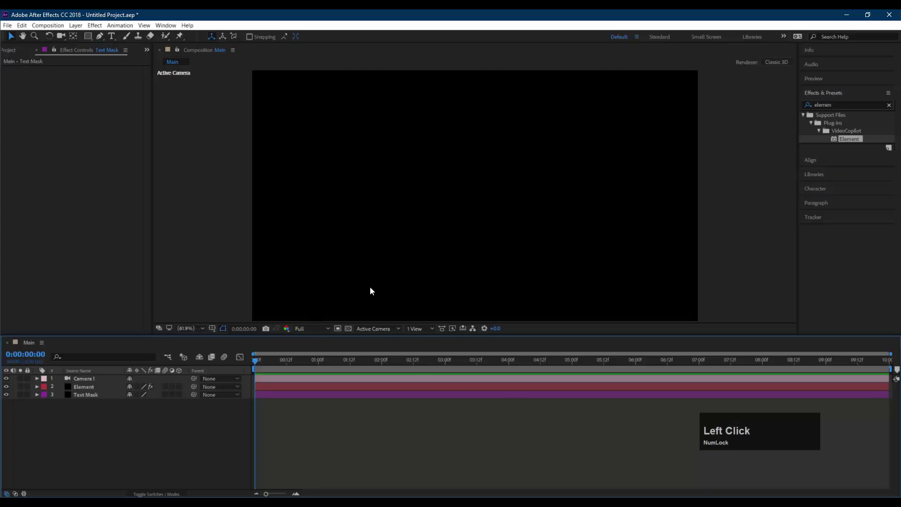
left_click(94, 396)
key("ctrl+v")
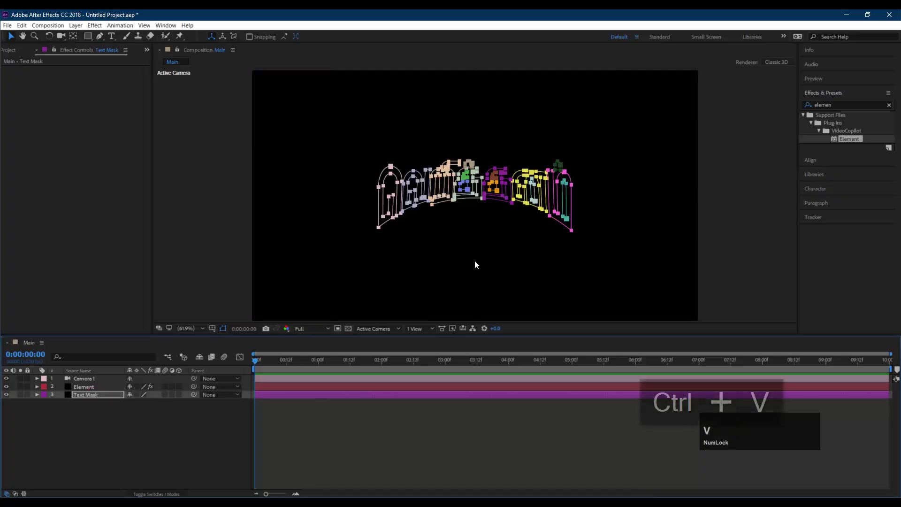
left_click(221, 422)
left_click(95, 395)
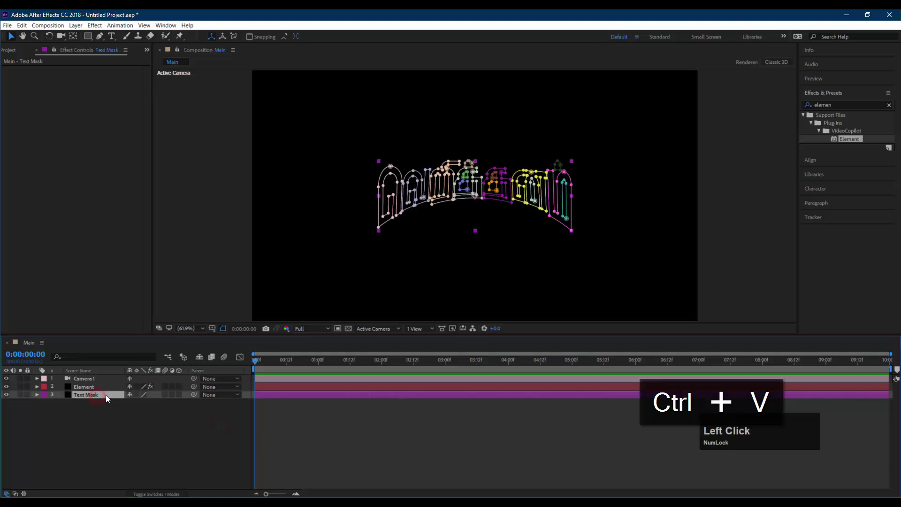
Solo the Text Mask layer and check the masked lettering against the transparency grid, then restore the normal composition view
left_click(19, 393)
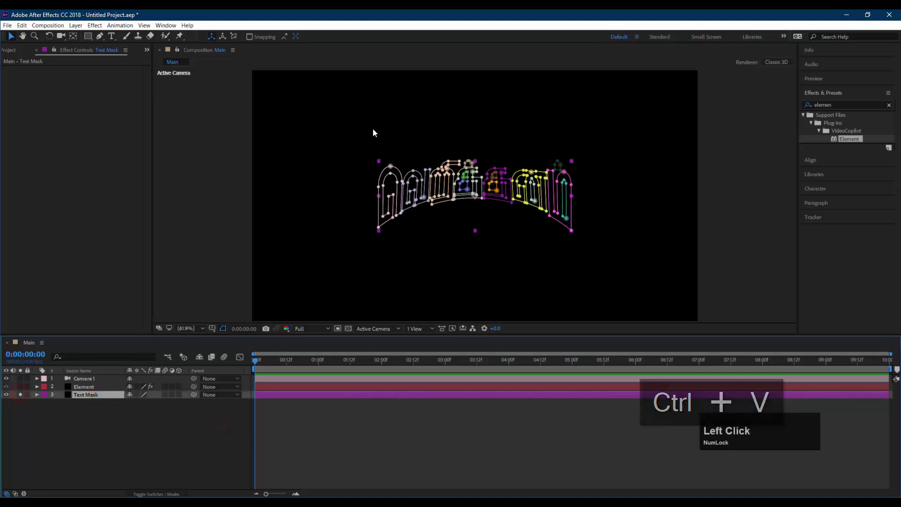
left_click(349, 328)
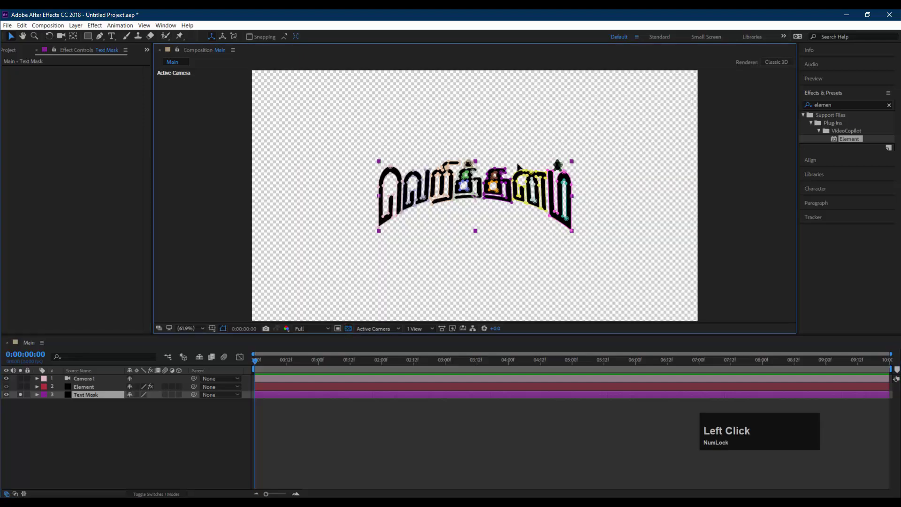
left_click(465, 425)
scroll(512, 187, "up", 2)
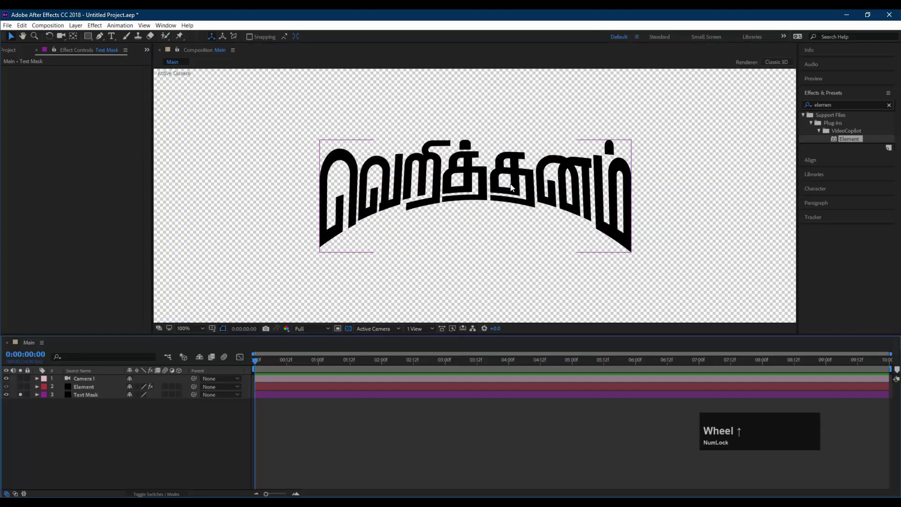
left_click(348, 329)
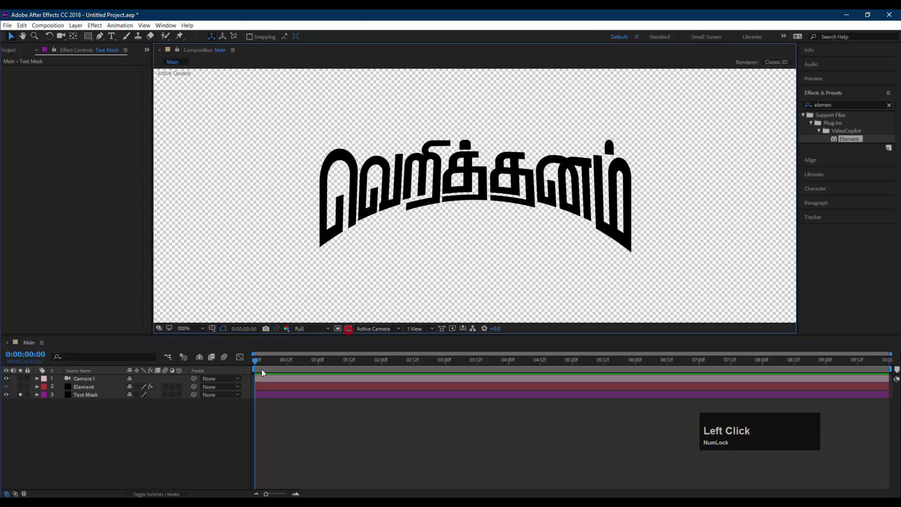
key("KP_Divide")
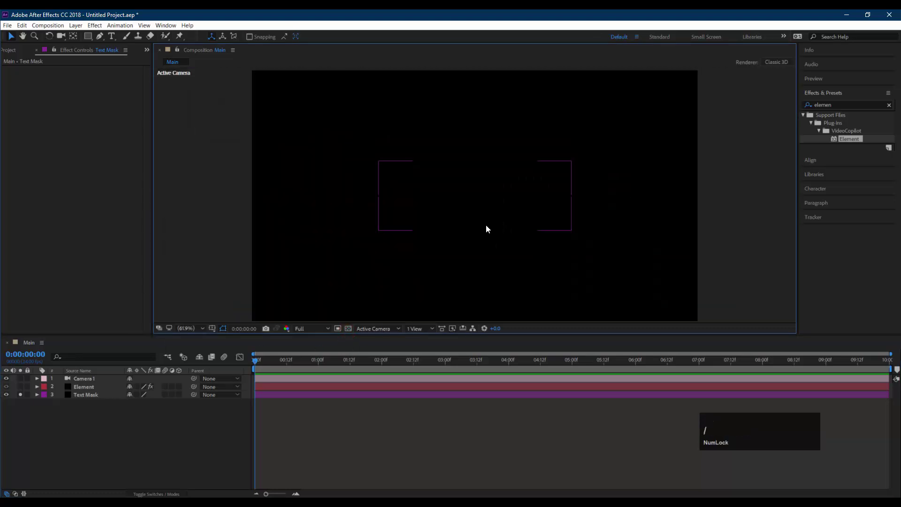
left_click(157, 420)
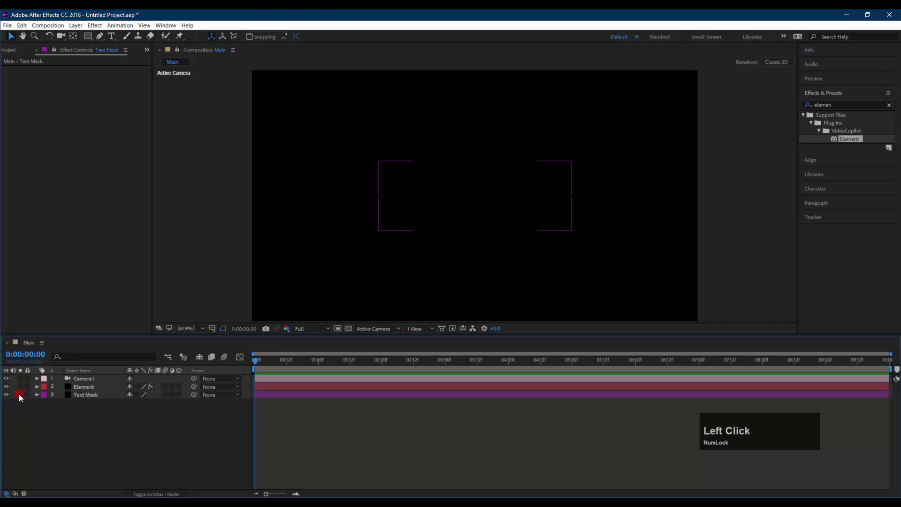
Hide the Text Mask layer and assign it as Path Layer 1 in the Element effect's Custom Text and Masks
left_click(92, 387)
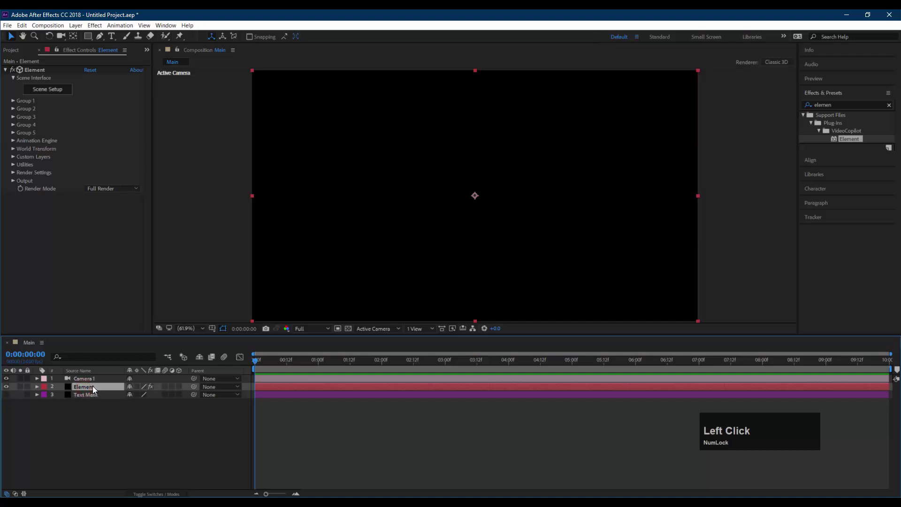
left_click(11, 157)
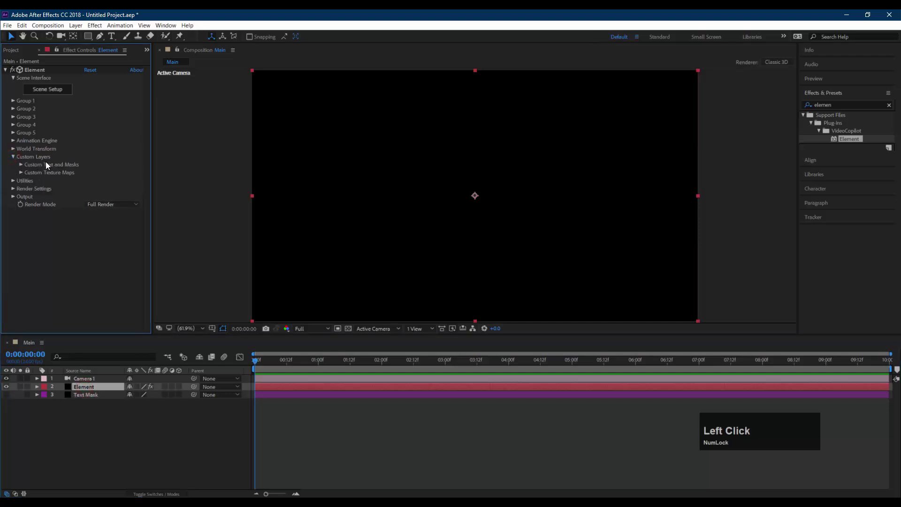
left_click(18, 164)
left_click(99, 172)
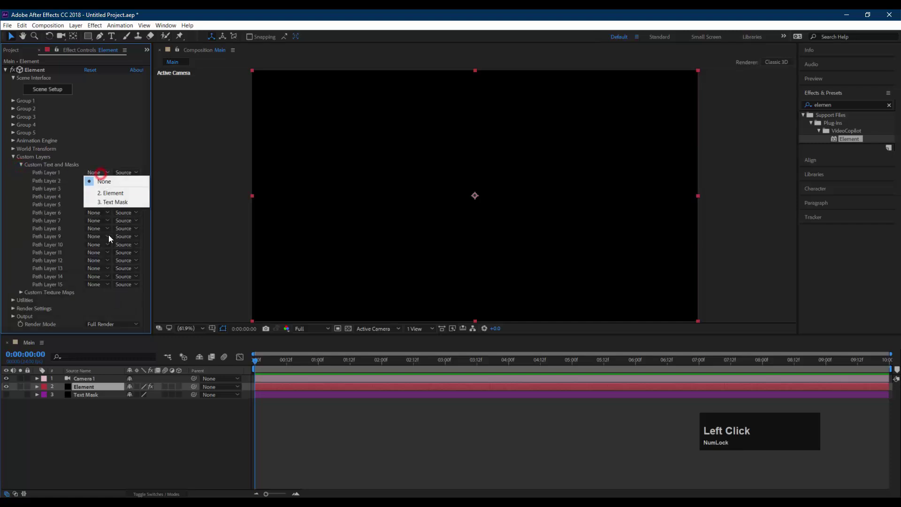
left_click(115, 201)
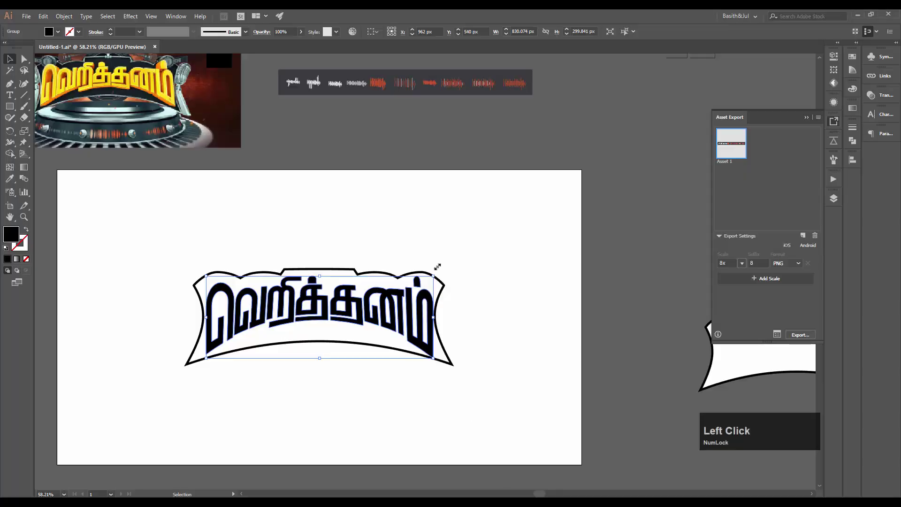
Switch to Illustrator and copy the 8 pt outline path surrounding the lettering
left_click(453, 233)
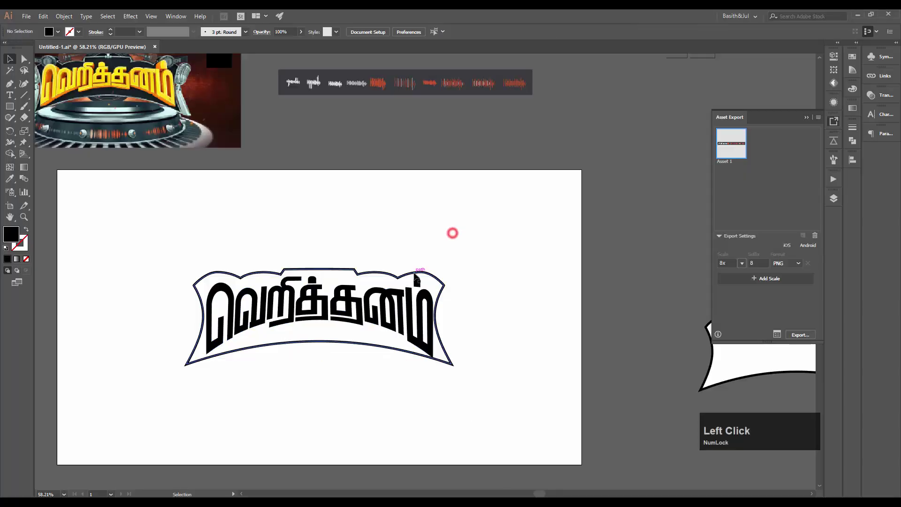
left_click(415, 272)
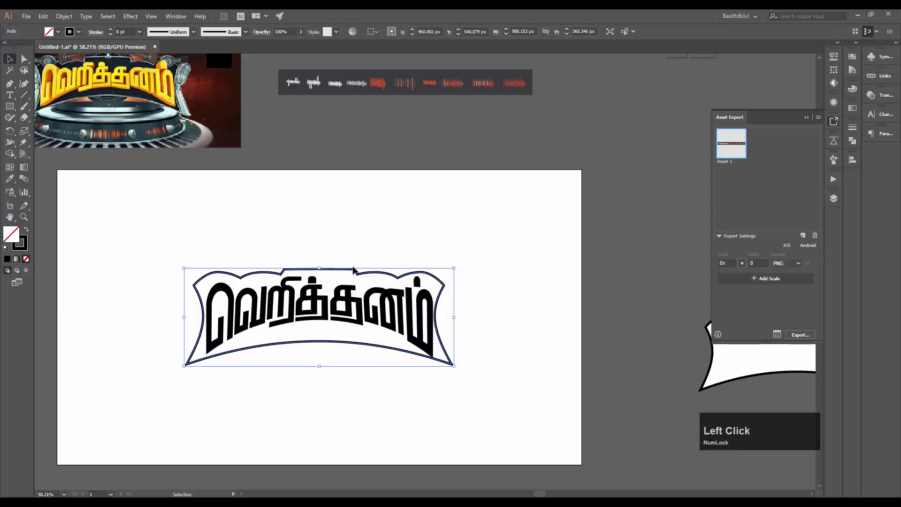
key("ctrl+c")
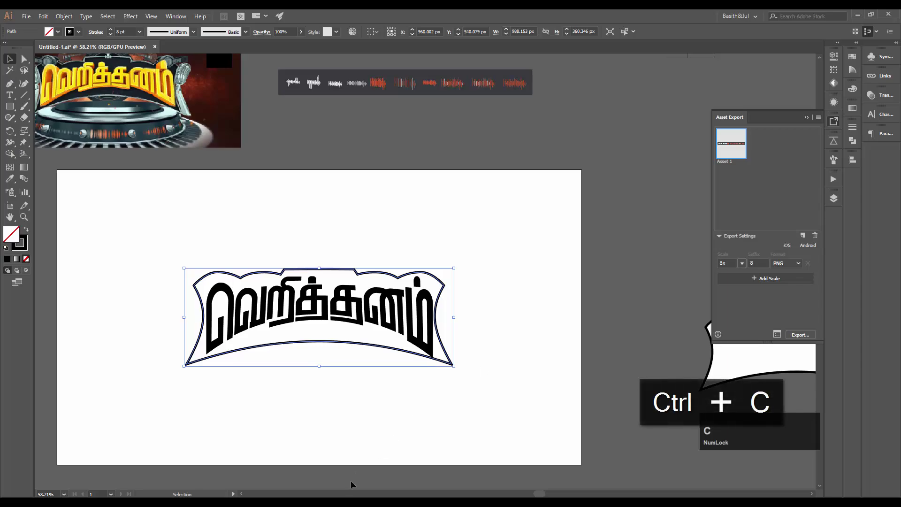
Switch to After Effects and create a black solid named Text Holder in the Main composition
left_click(605, 503)
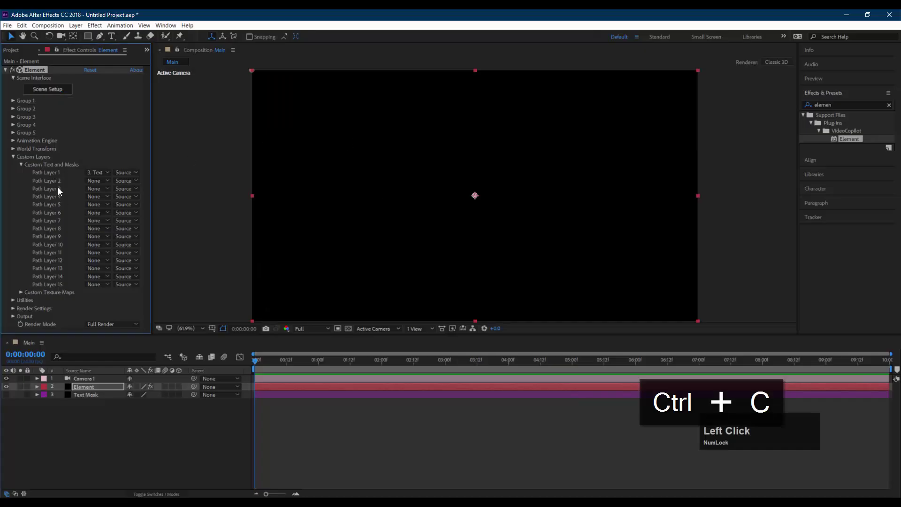
left_click(100, 399)
right_click(96, 410)
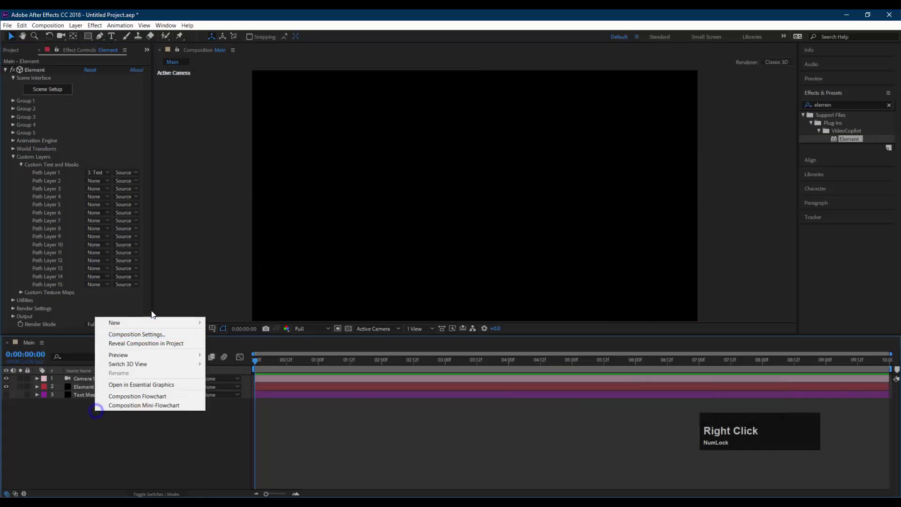
mouse_move(159, 323)
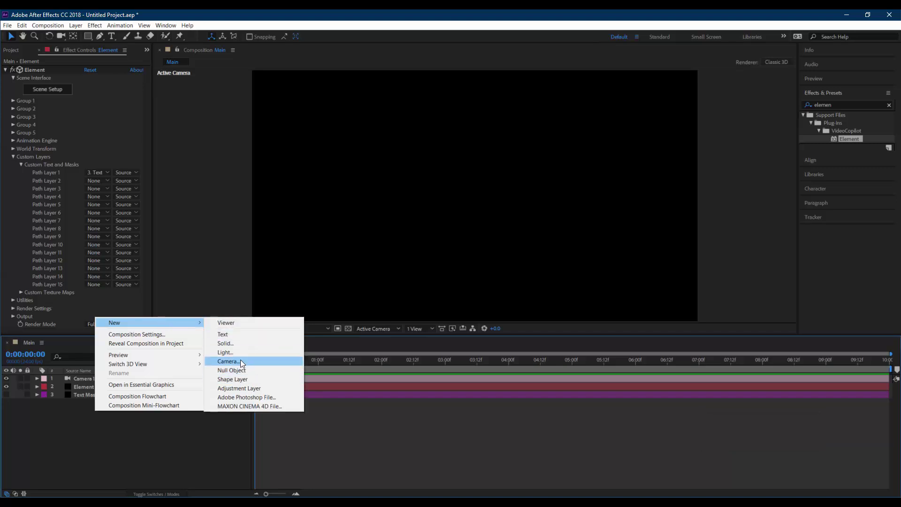
left_click(243, 343)
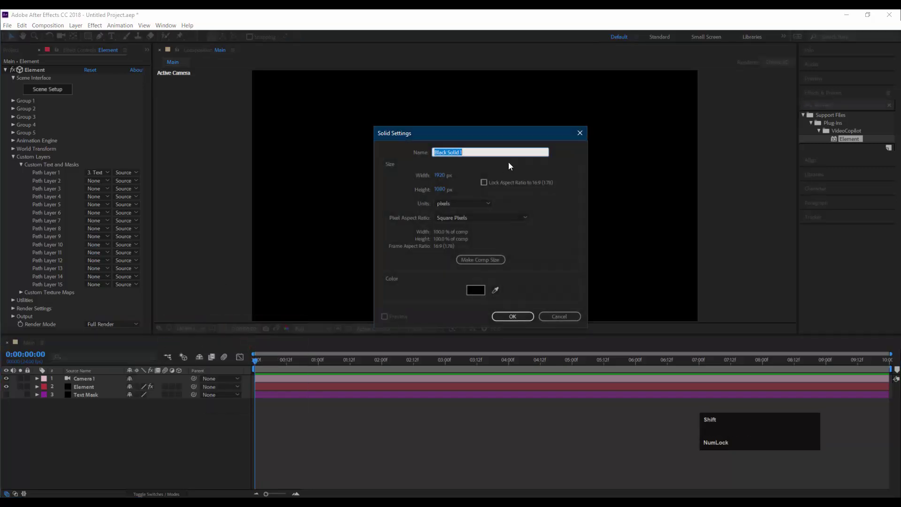
type("Text Holeder")
key("Return")
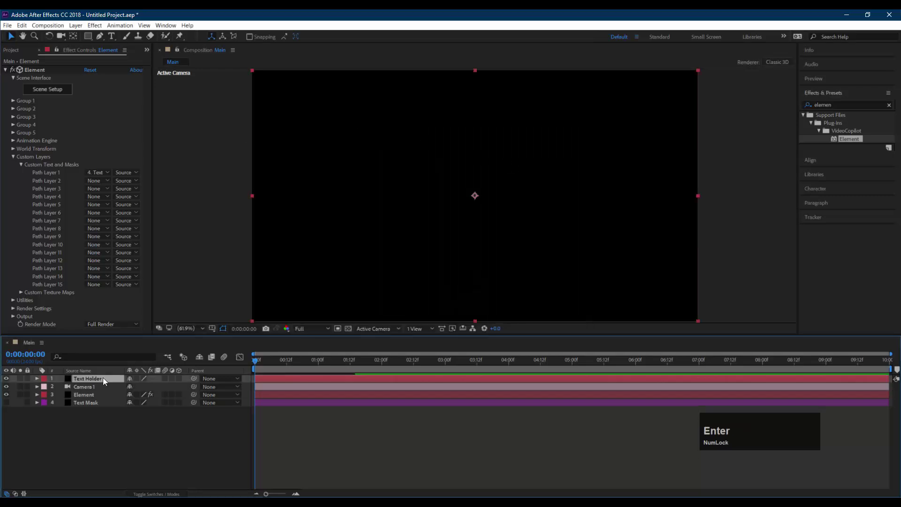
Move the Text Holder layer between Element and Text Mask and change its label colour to purple
left_click_drag(103, 378, 105, 399)
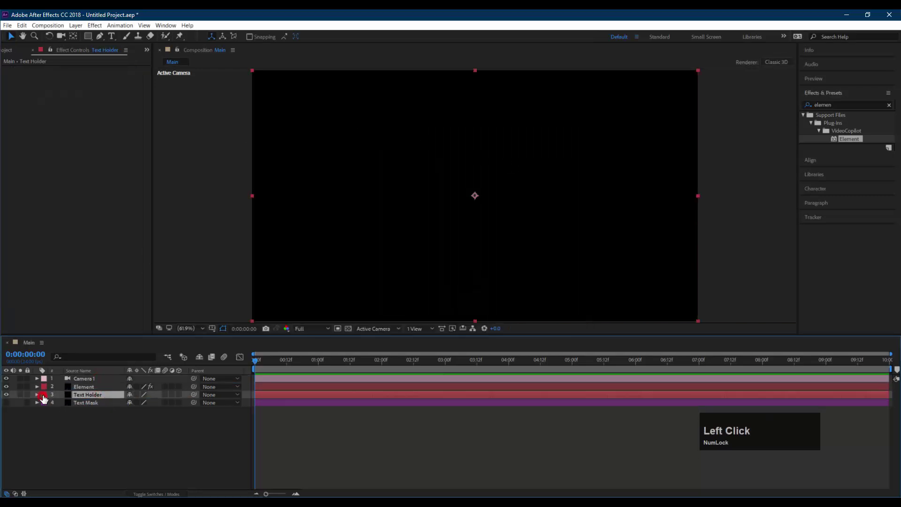
left_click(42, 398)
left_click(77, 341)
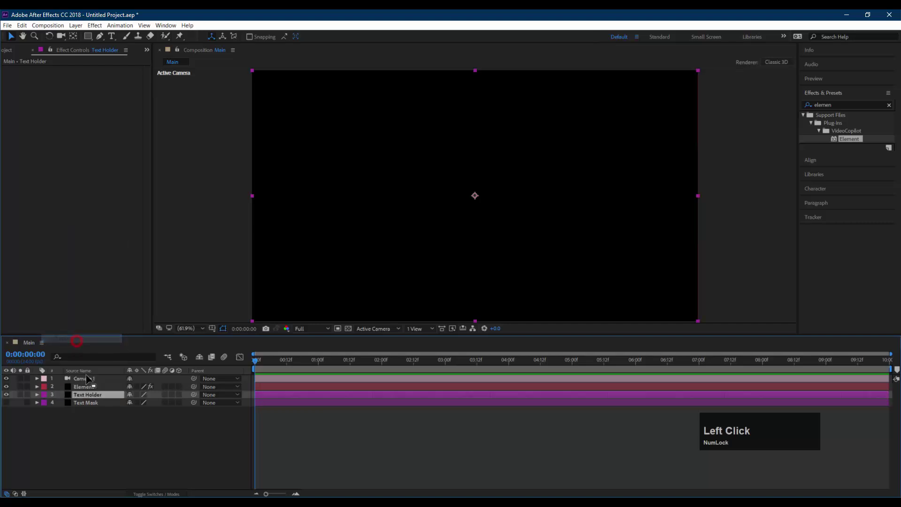
left_click(86, 426)
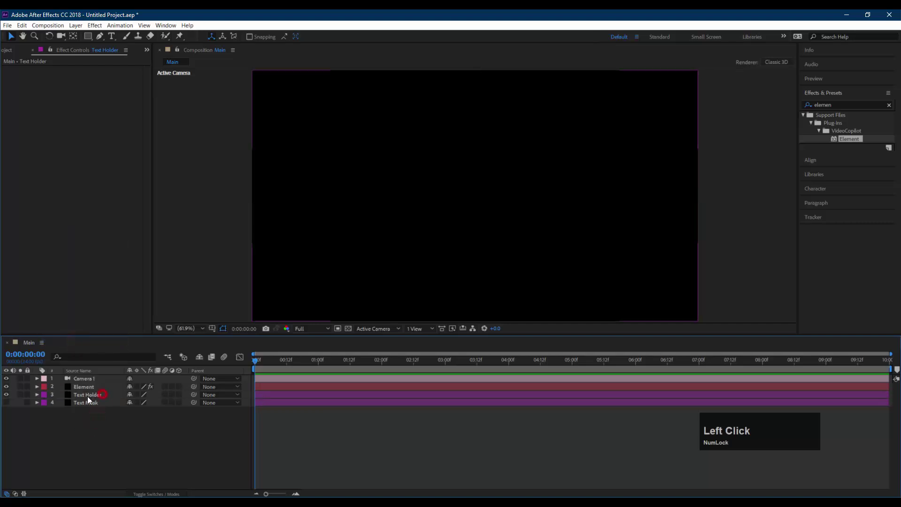
Paste the copied outline path as a mask onto the Text Holder layer and check it soloed against the transparency grid
left_click(95, 395)
key("ctrl+v")
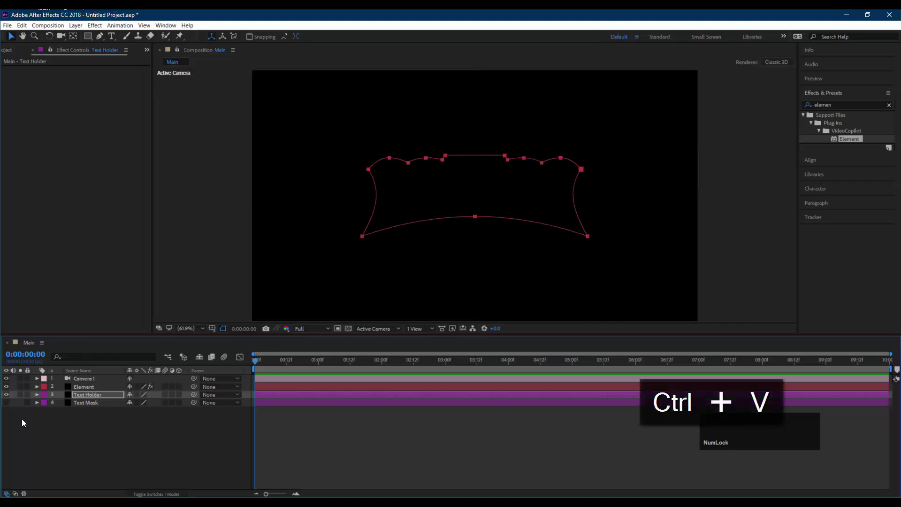
left_click(20, 394)
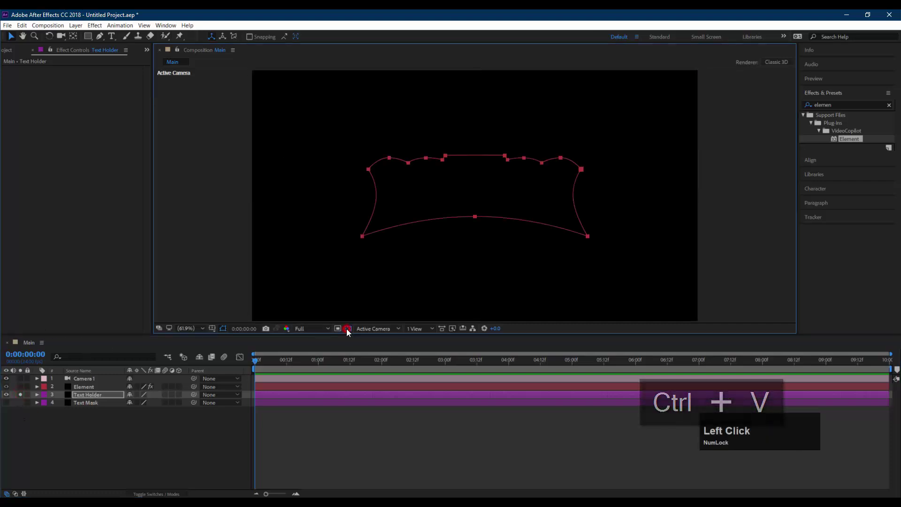
left_click(348, 330)
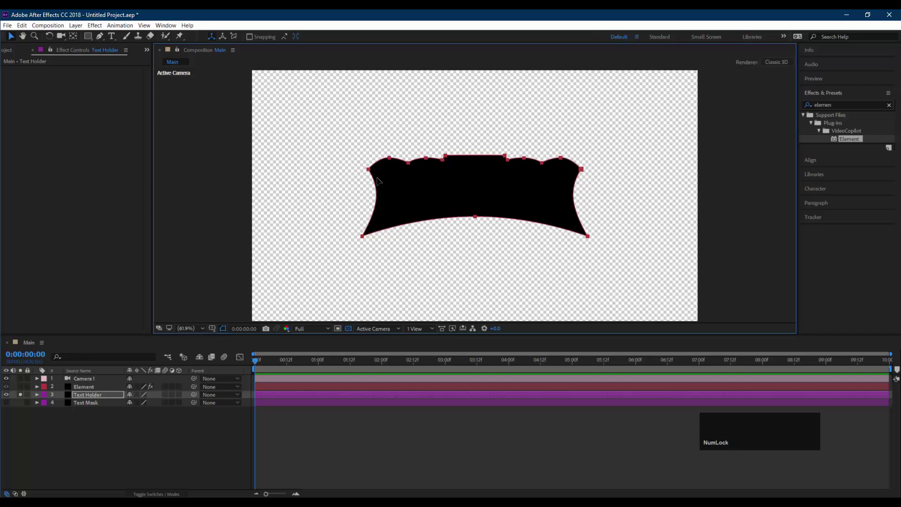
left_click(348, 328)
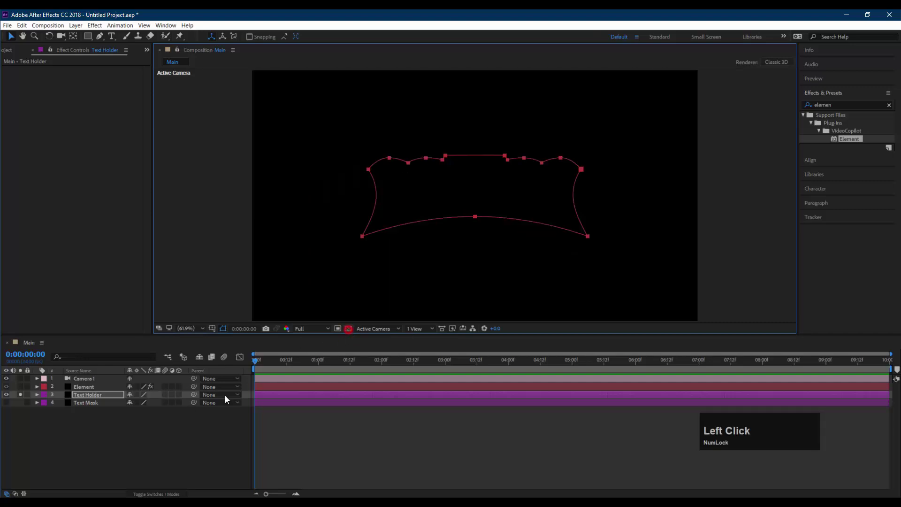
left_click(20, 394)
Hide the Text Holder layer and assign it as Path Layer 2 in the Element effect's Custom Text and Masks
left_click(54, 443)
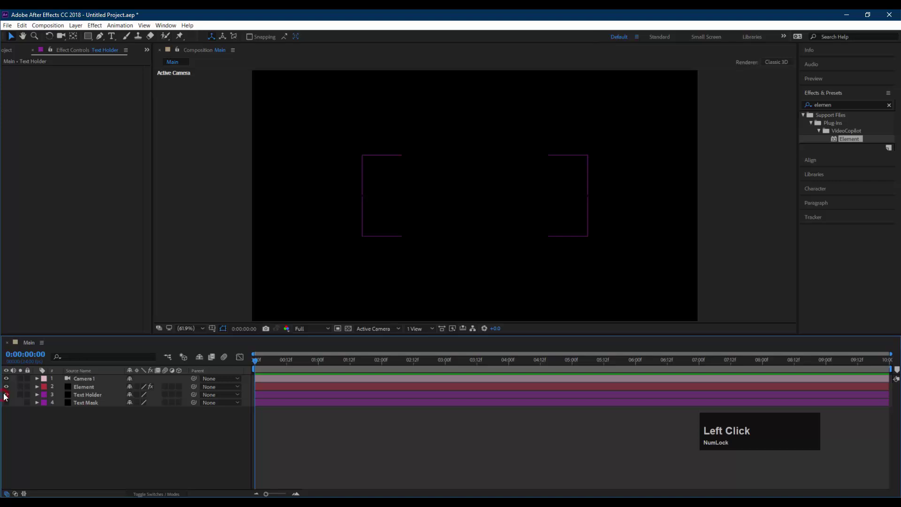
left_click(87, 387)
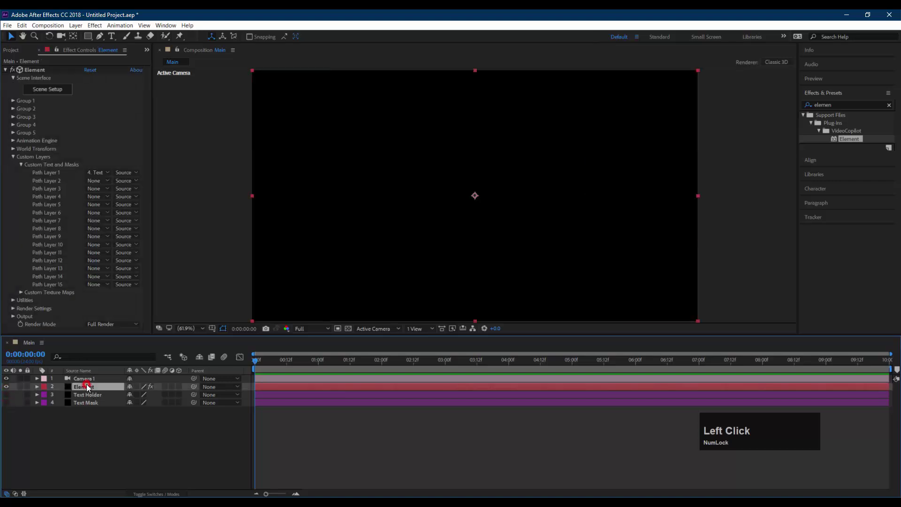
left_click(97, 188)
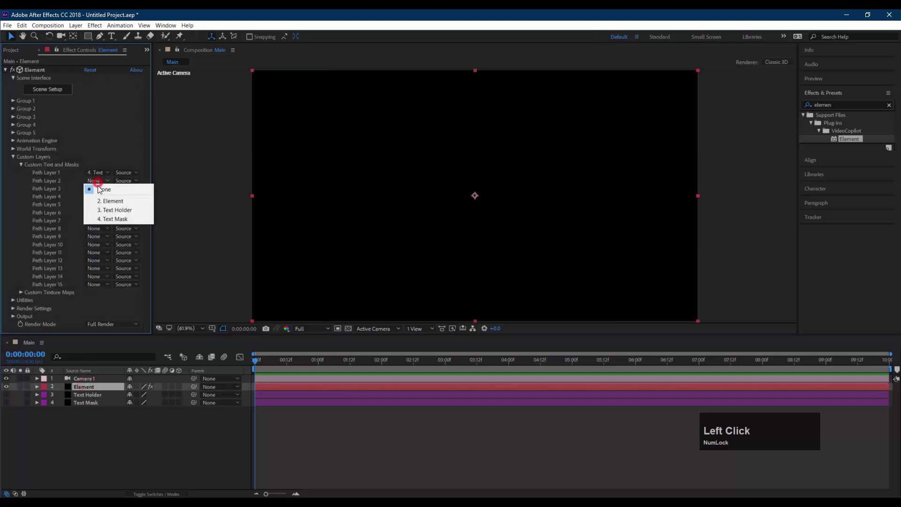
left_click(114, 210)
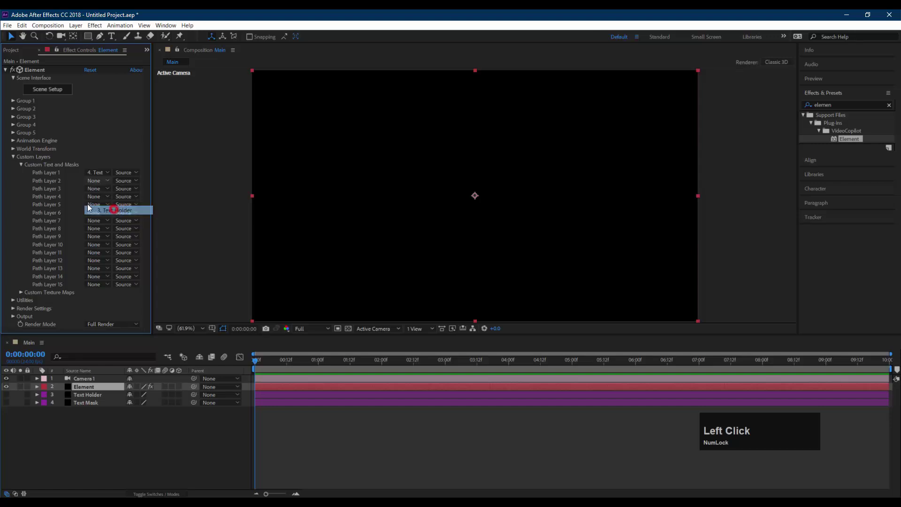
left_click(20, 165)
left_click(13, 157)
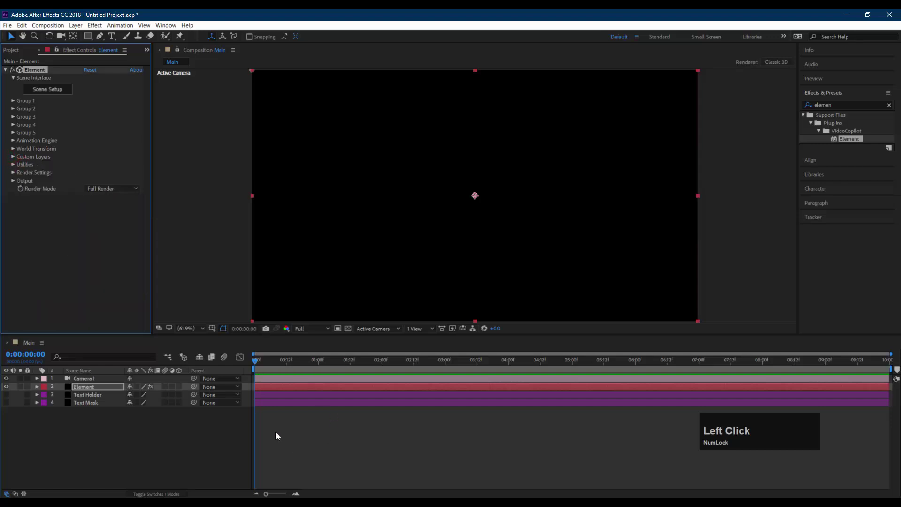
Save the project as broadcast - 001.aep
left_click(328, 431)
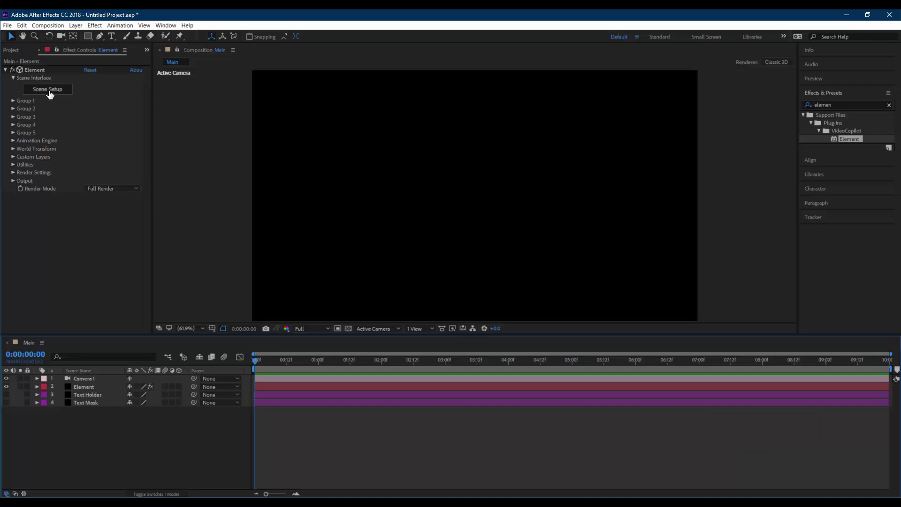
left_click(7, 25)
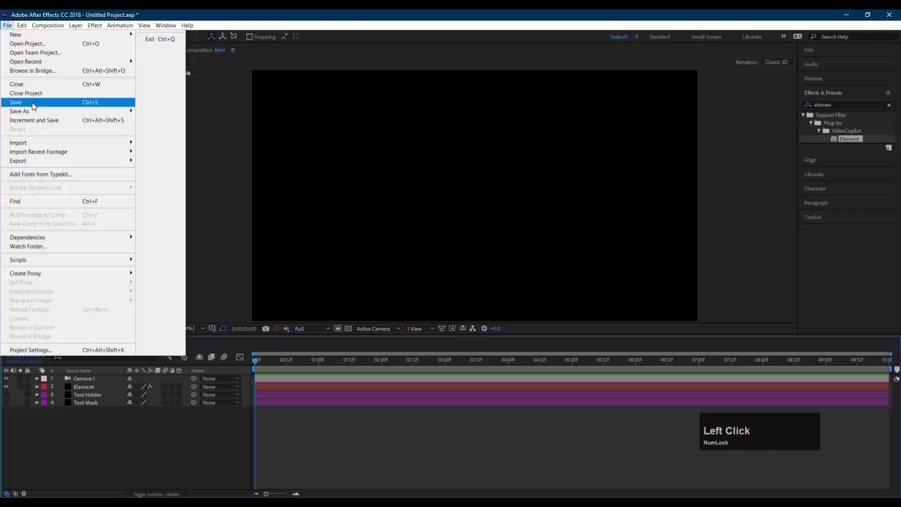
left_click(39, 103)
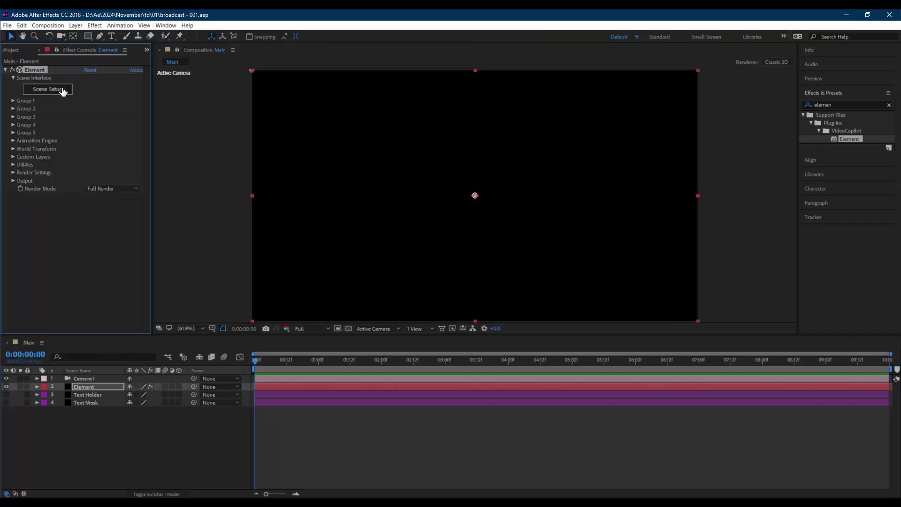
Open Element's Scene Setup, extrude the lettering path and rename the extruded model to Text main
left_click(63, 89)
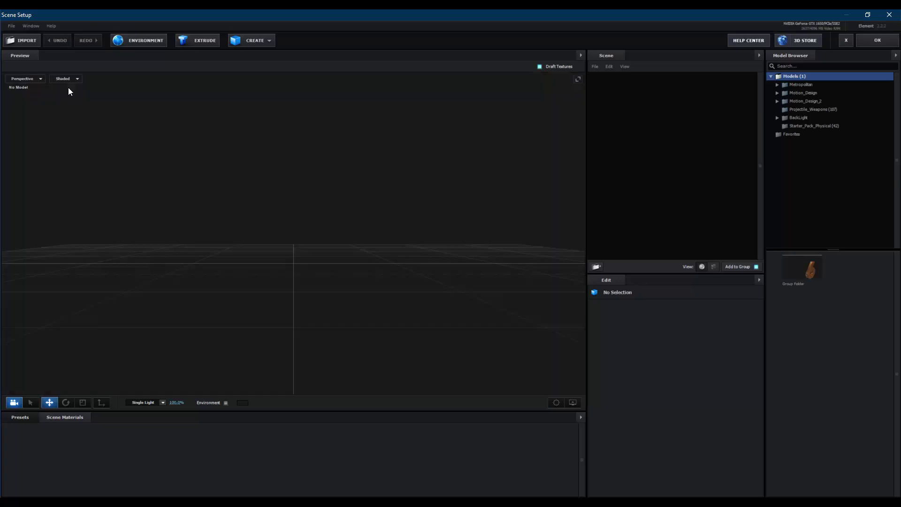
left_click_drag(338, 164, 471, 196)
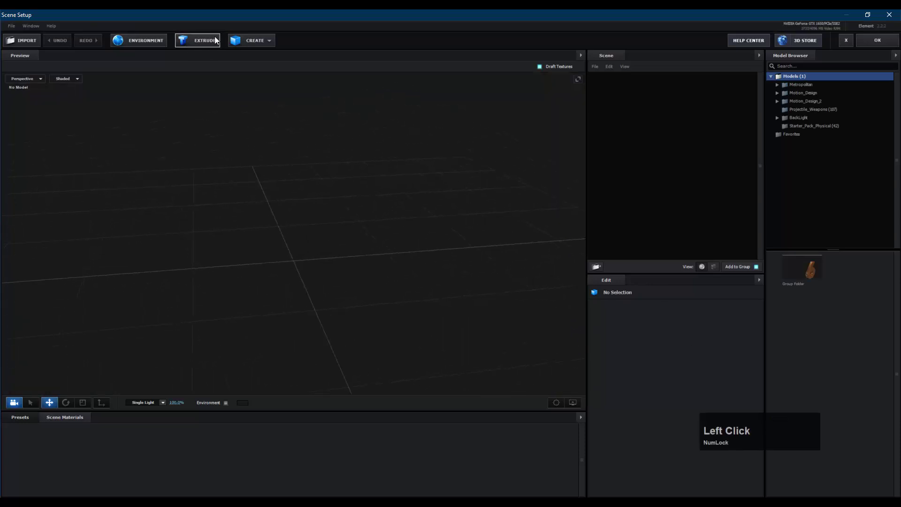
left_click(201, 40)
left_click_drag(364, 269, 371, 146)
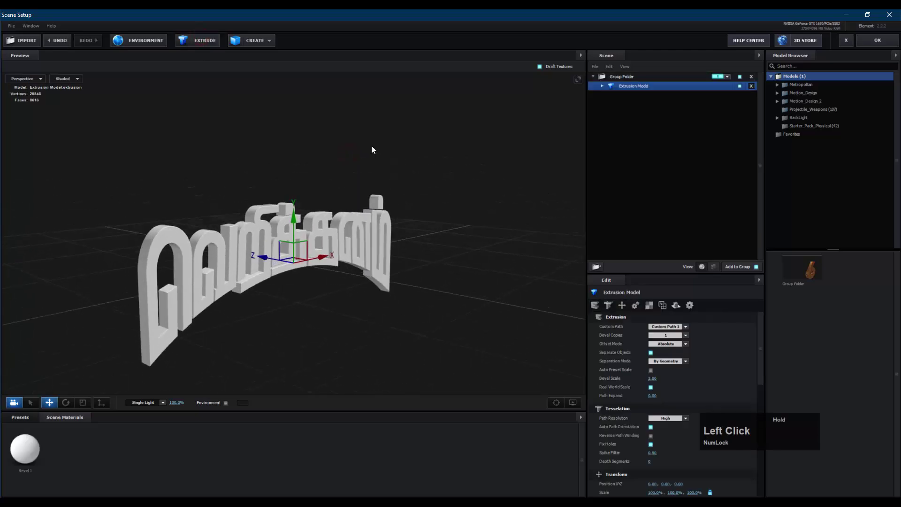
double_click(640, 86)
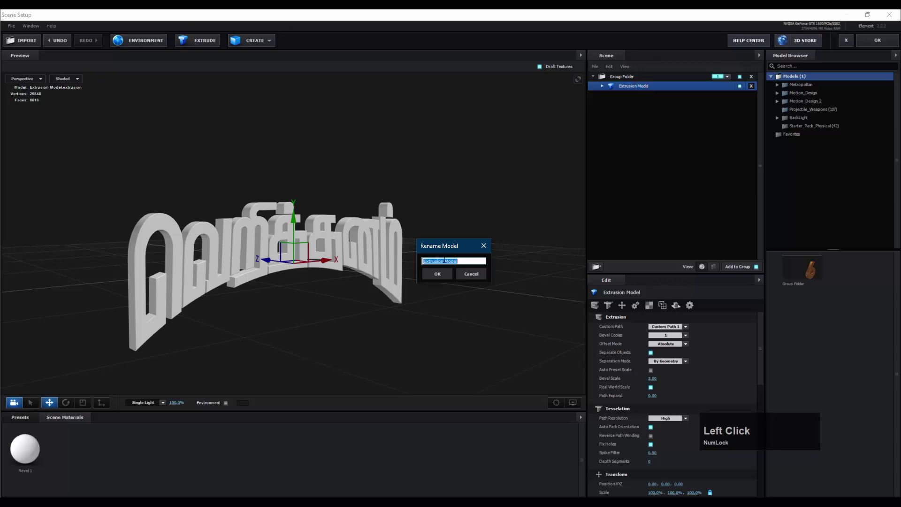
type("Text main")
key("Return")
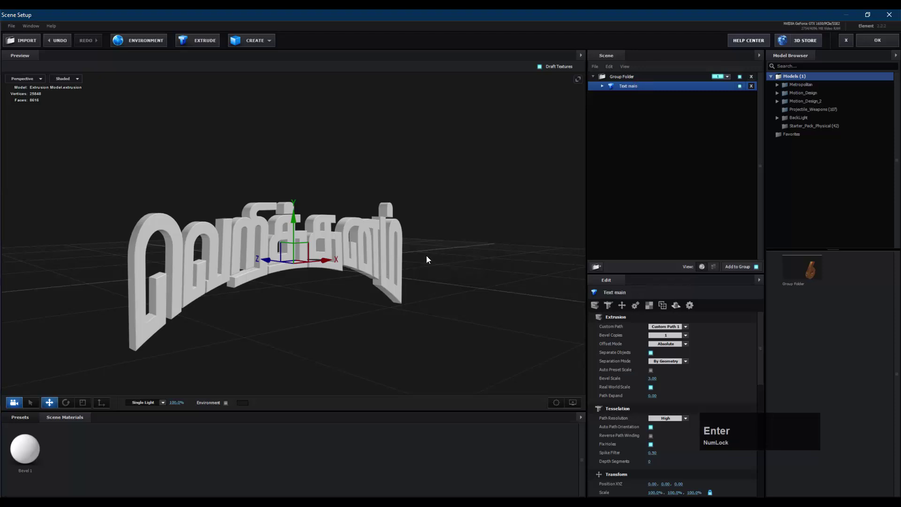
Set the Tesselation Path Resolution of the Text main model to Ultra
left_click(458, 207)
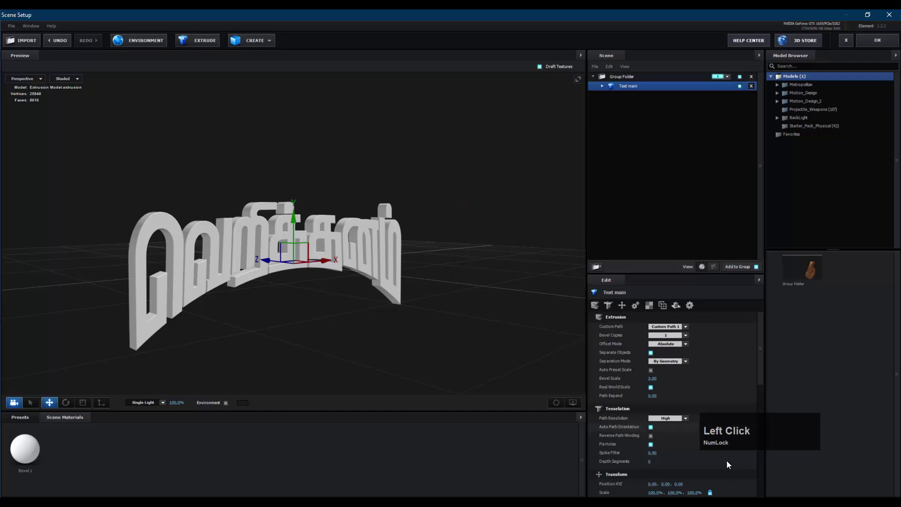
left_click(686, 418)
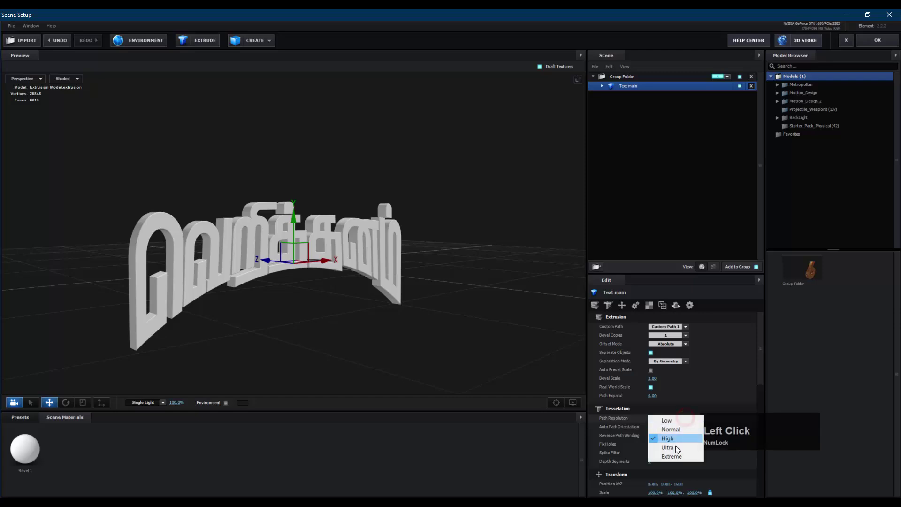
left_click(675, 449)
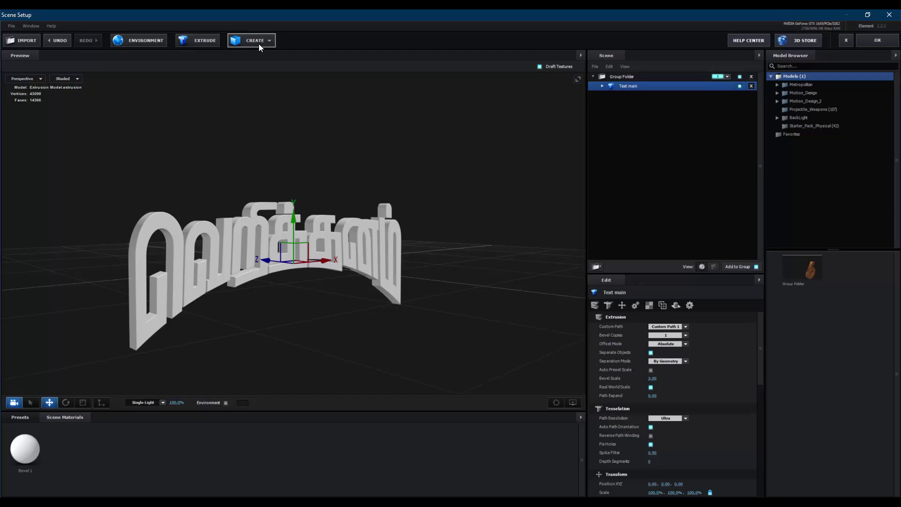
Add a second extrusion model to the scene and rename it to Holder
left_click(211, 43)
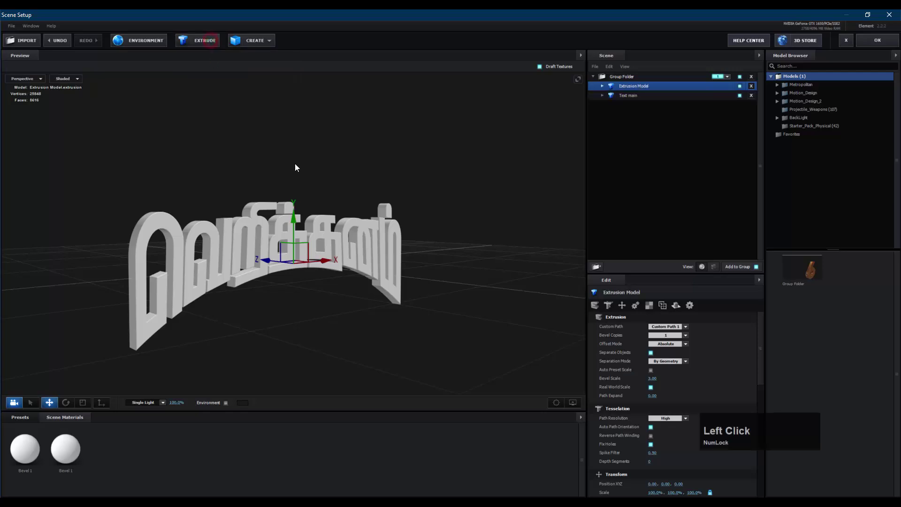
double_click(638, 89)
type("Holdd")
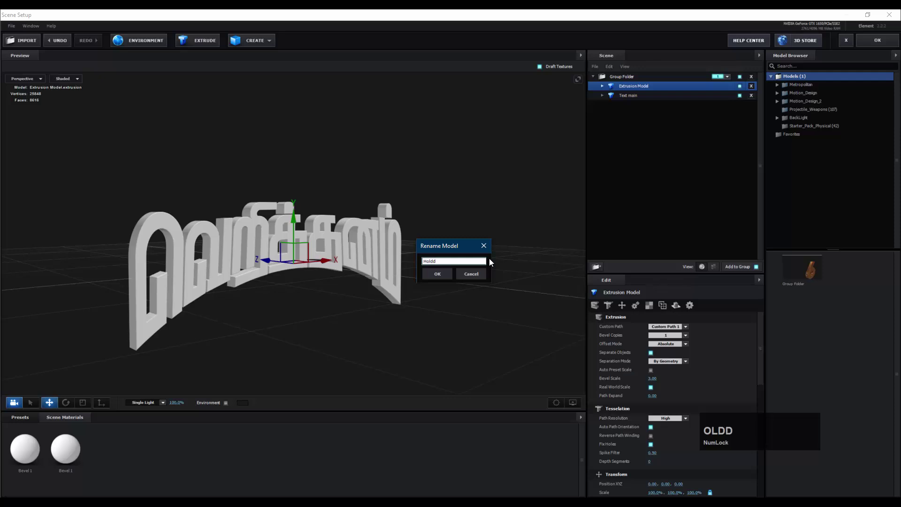
key("BackSpace")
type("er")
key("Return")
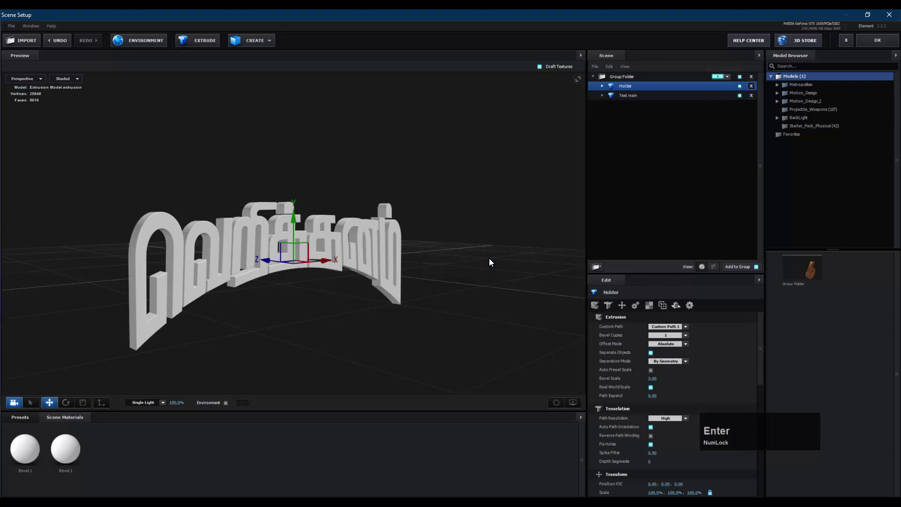
Set the Holder model's Custom Path to Custom Path 2 and inspect the extruded outline plate
left_click(685, 326)
left_click(683, 324)
left_click(663, 329)
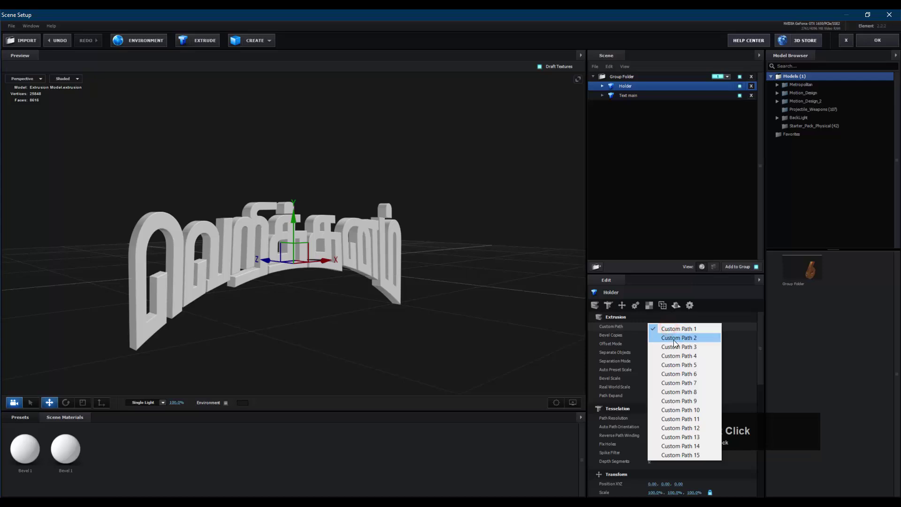
left_click(691, 338)
middle_click_drag(440, 266, 480, 256)
left_click_drag(480, 256, 517, 254)
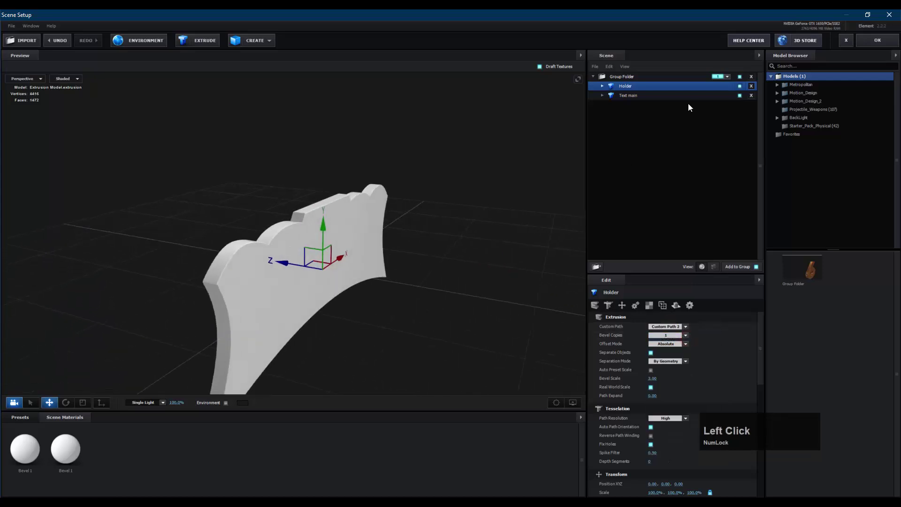
Place Holder below Text main in the scene list and shift it slightly along Z so the lettering stands out in front
left_click_drag(657, 84, 666, 102)
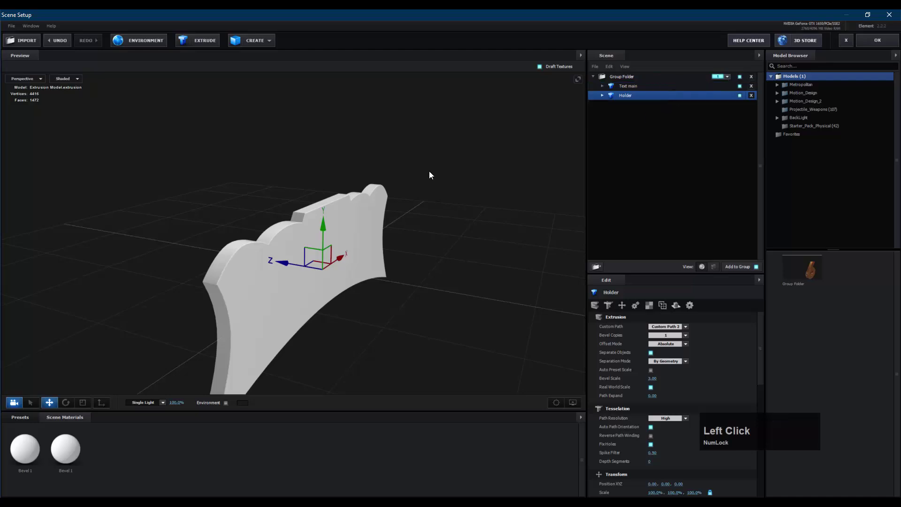
left_click_drag(292, 262, 286, 260)
middle_click(456, 271)
middle_click_drag(456, 268, 423, 272)
left_click_drag(423, 273, 331, 218)
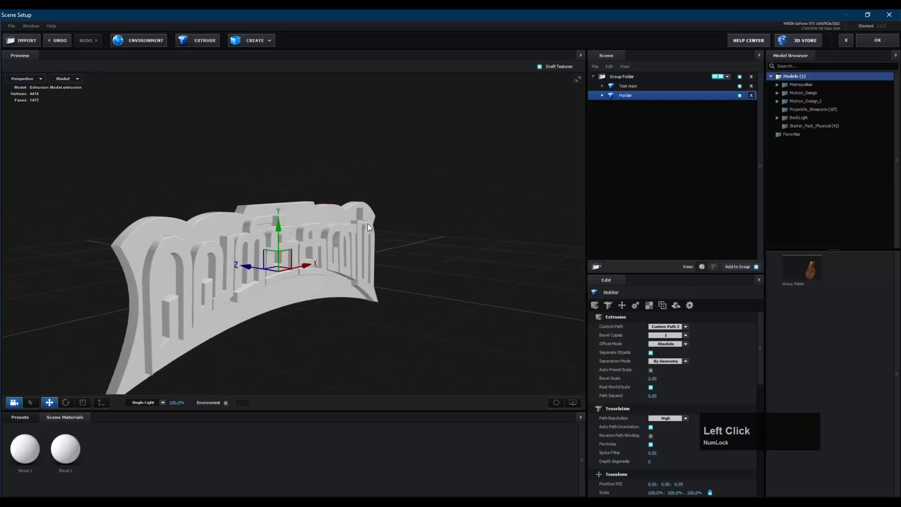
Try scaling the Holder model uniformly to 120% behind the lettering
middle_click_drag(449, 253, 419, 263)
left_click_drag(369, 323, 285, 201)
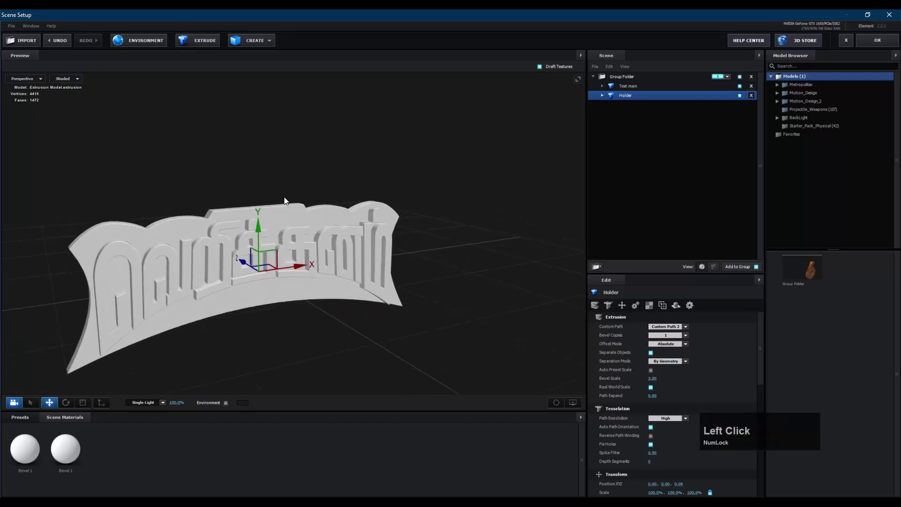
left_click(316, 215)
scroll(703, 437, "down", 1)
scroll(676, 437, "down", 4)
left_click(694, 414)
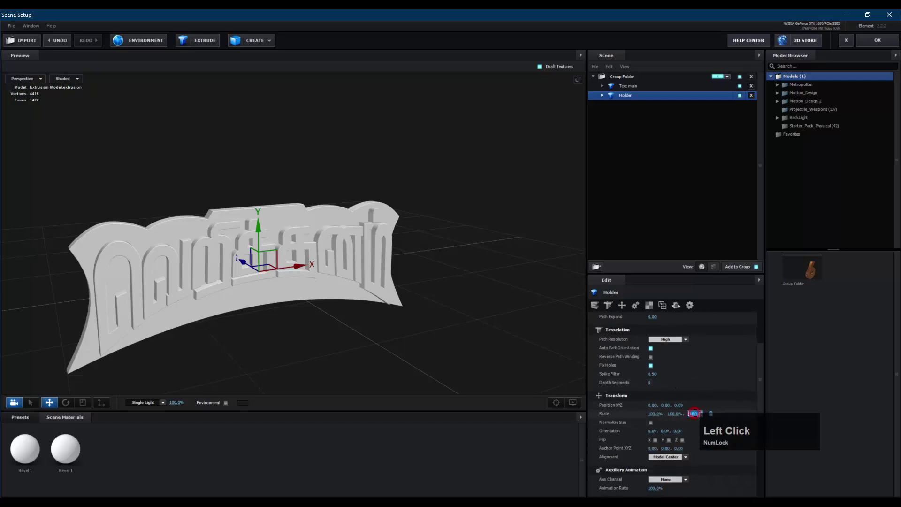
type("120")
key("Return")
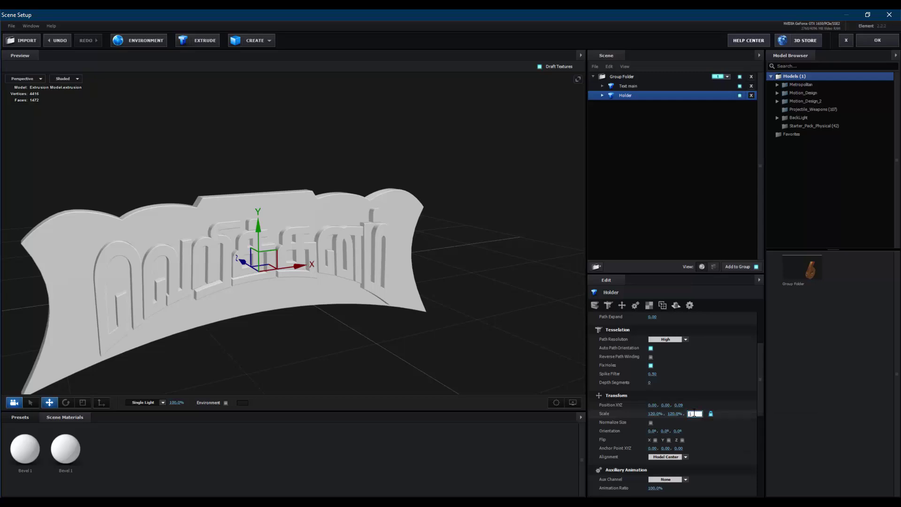
Set the Holder model's uniform scale to 105% and check its margin around the lettering
key("ctrl+a")
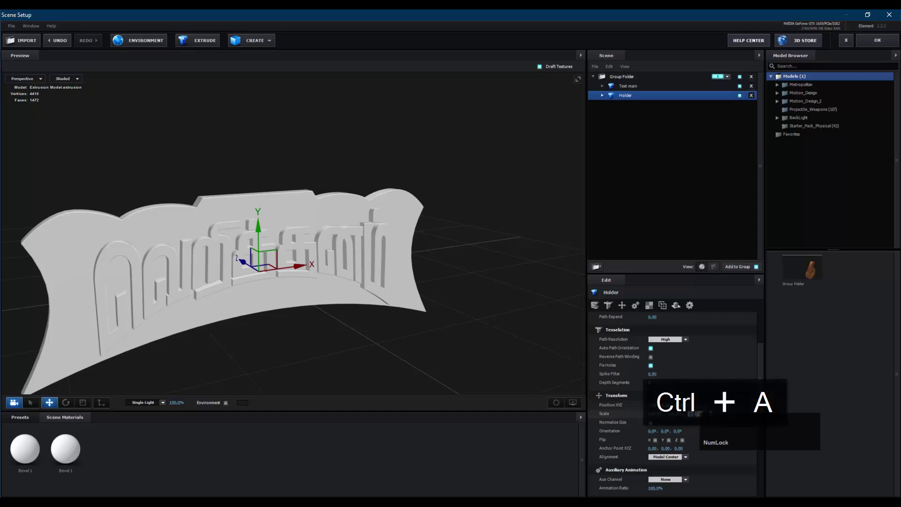
key("Return")
middle_click_drag(488, 321, 390, 322)
left_click_drag(390, 319, 262, 316)
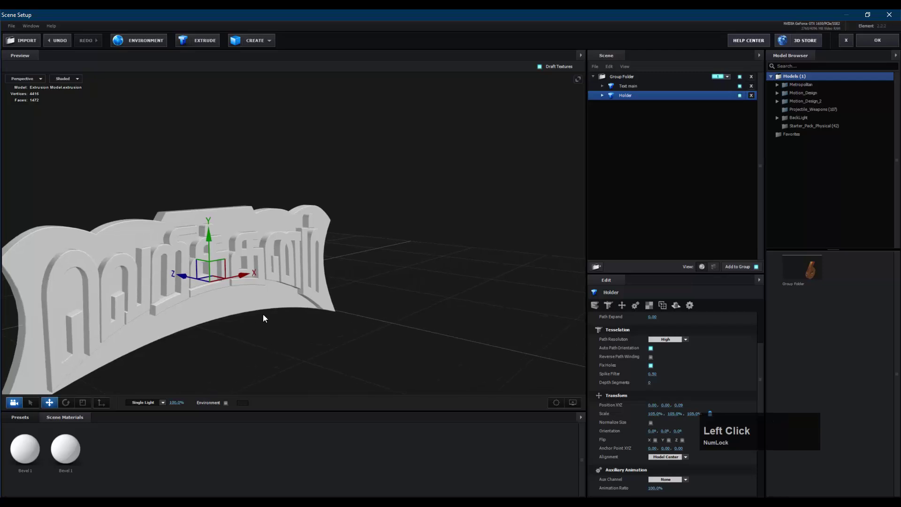
middle_click_drag(262, 316, 284, 286)
left_click_drag(284, 286, 322, 297)
middle_click_drag(322, 297, 187, 170)
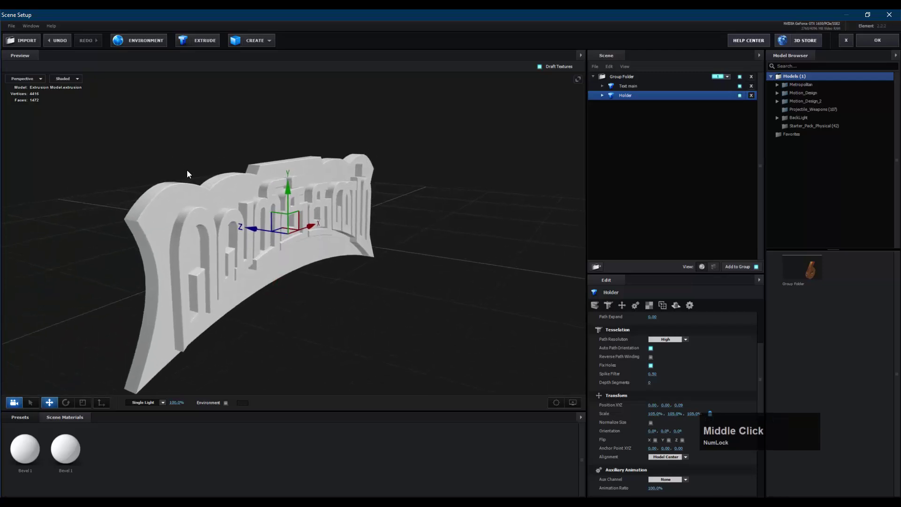
left_click_drag(208, 178, 223, 184)
Browse the bevel presets, show the Physical category and enlarge the preset area to reveal all its thumbnails
left_click(31, 418)
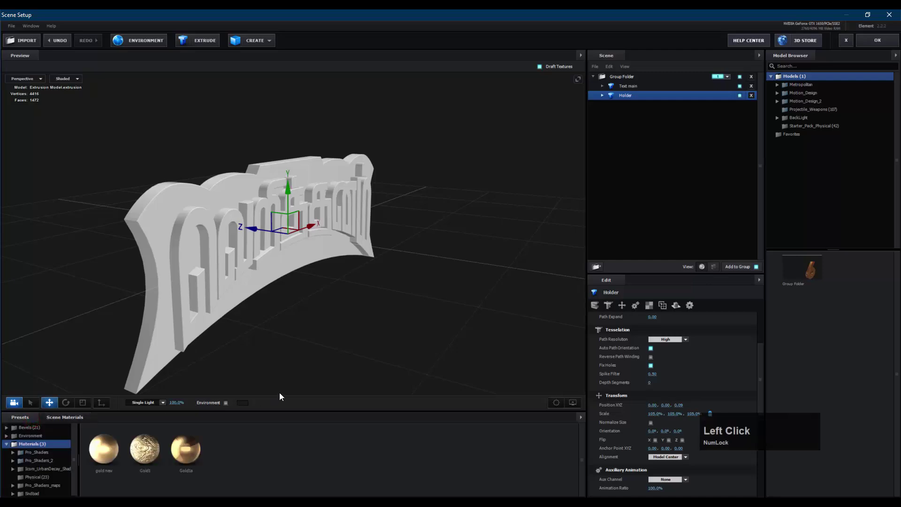
left_click(37, 428)
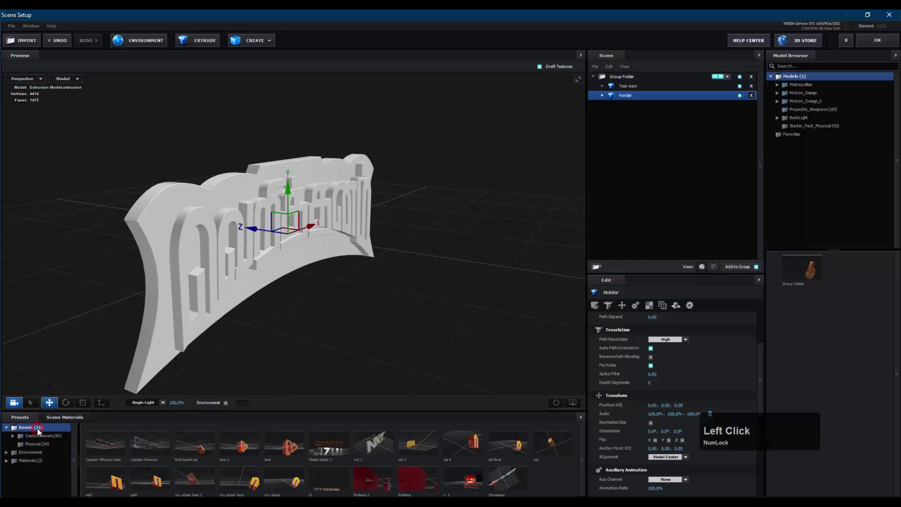
double_click(41, 437)
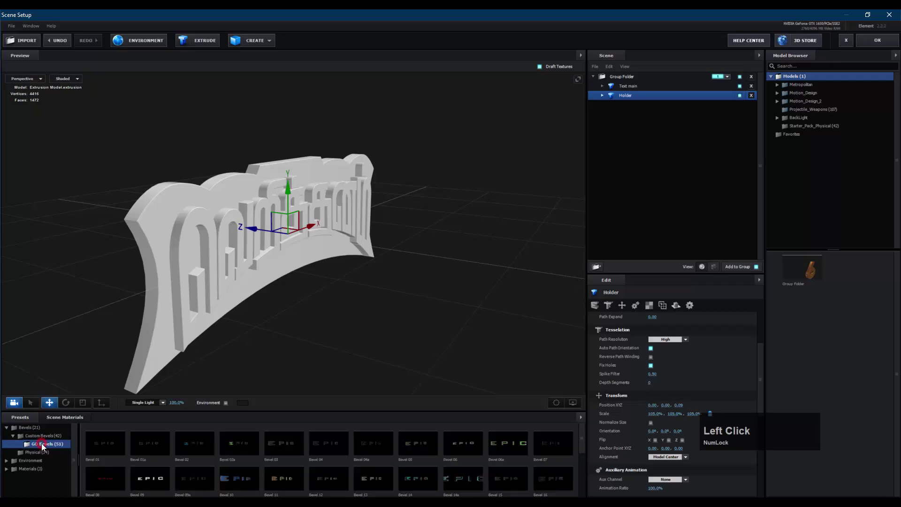
left_click(41, 452)
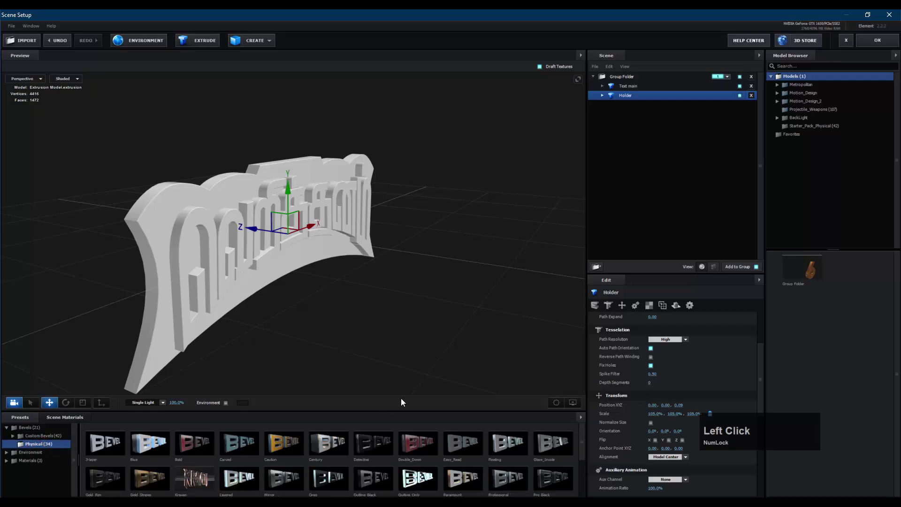
left_click_drag(399, 411, 409, 322)
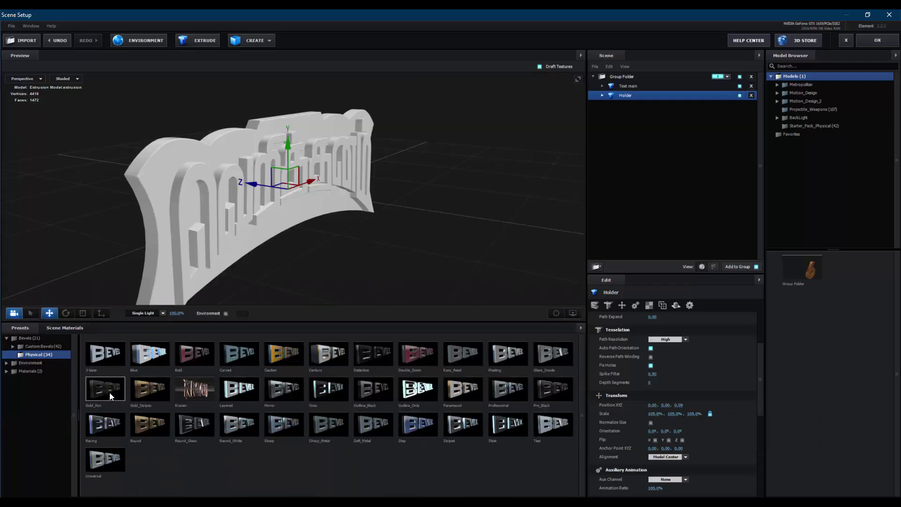
Try the Gold_Rim bevel preset on the Holder model and replace it with Pro_Black
left_click_drag(109, 392, 706, 93)
left_click_drag(156, 278, 315, 283)
left_click_drag(553, 389, 663, 95)
left_click_drag(340, 272, 460, 312)
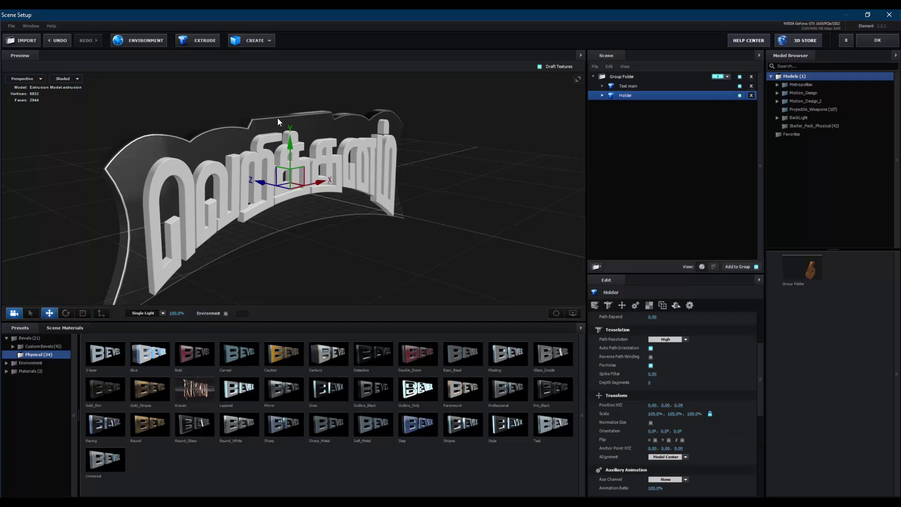
scroll(277, 117, "up", 3)
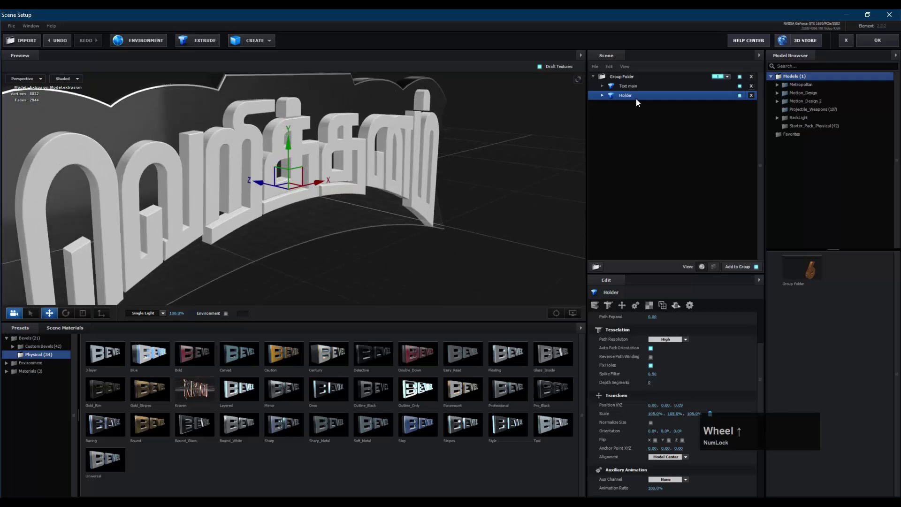
On Holder's Chrome bevel, set Expand Edges to about 2.69 and Extrude to about 1.81
left_click(602, 95)
left_click(672, 114)
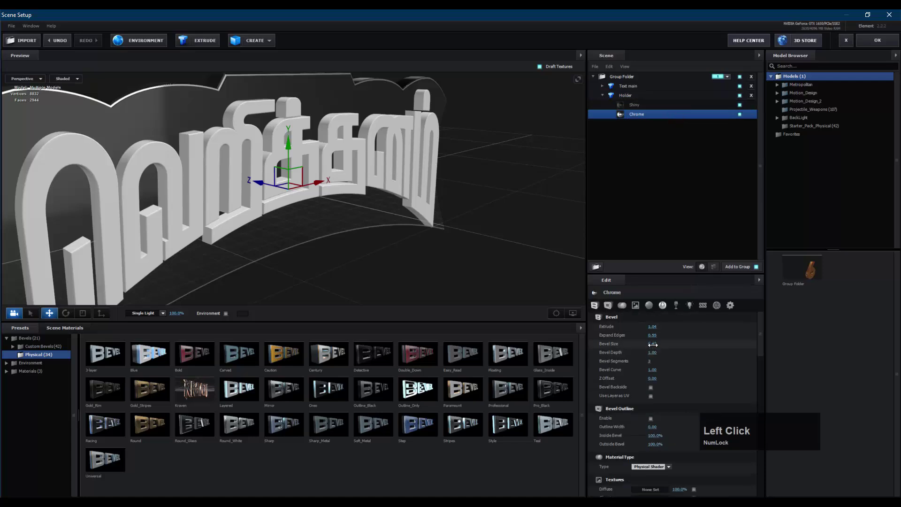
left_click_drag(654, 335, 725, 326)
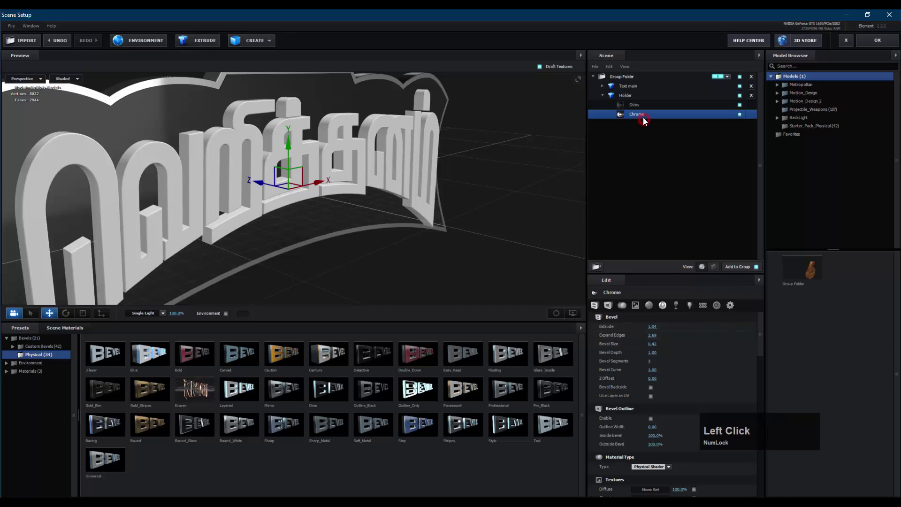
left_click_drag(654, 326, 679, 323)
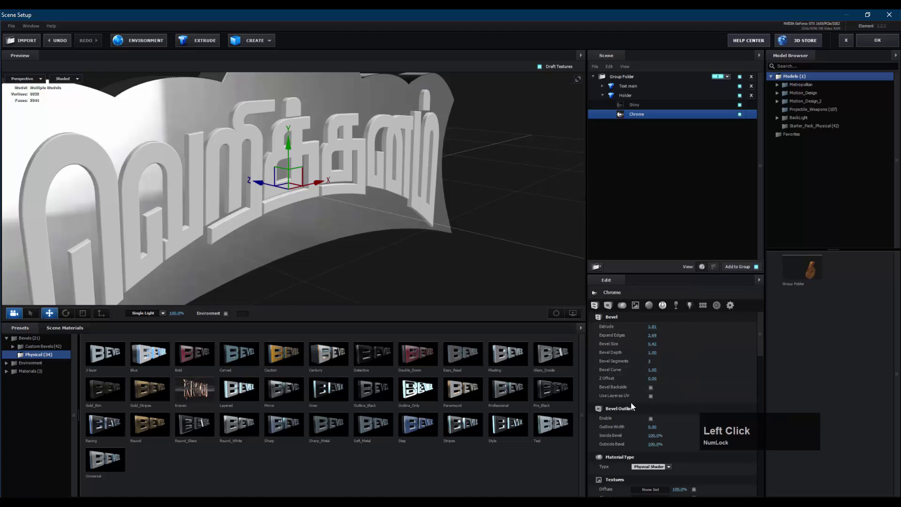
Enable Bevel Outline on Holder's Chrome bevel and check the Shiny surface by toggling its visibility
left_click(651, 418)
middle_click_drag(229, 138, 261, 143)
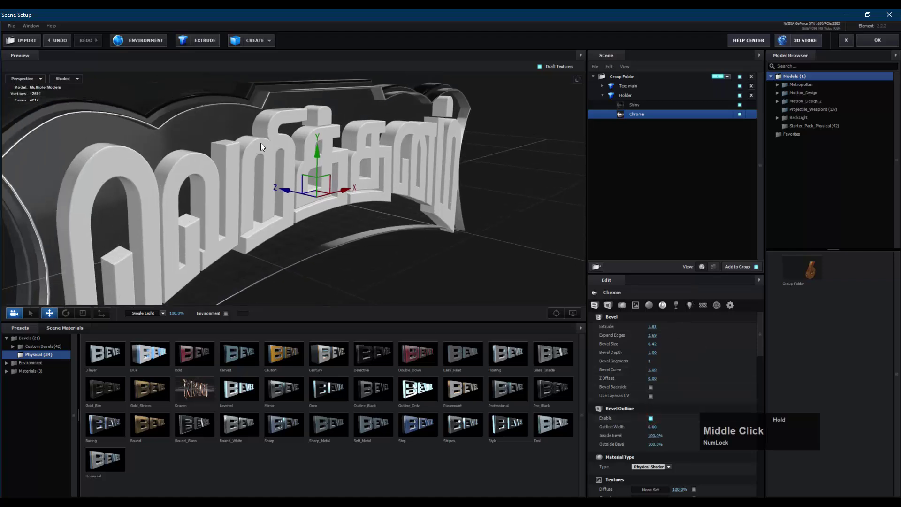
left_click_drag(260, 142, 199, 114)
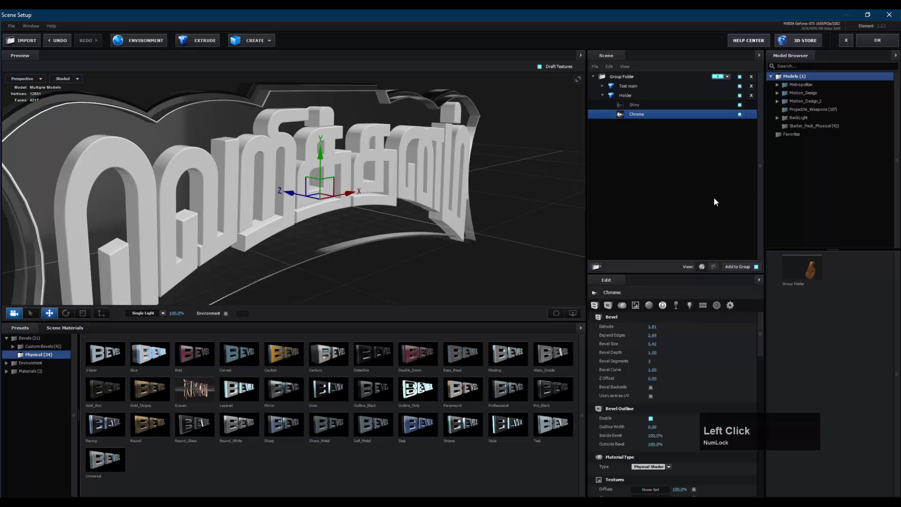
left_click(740, 105)
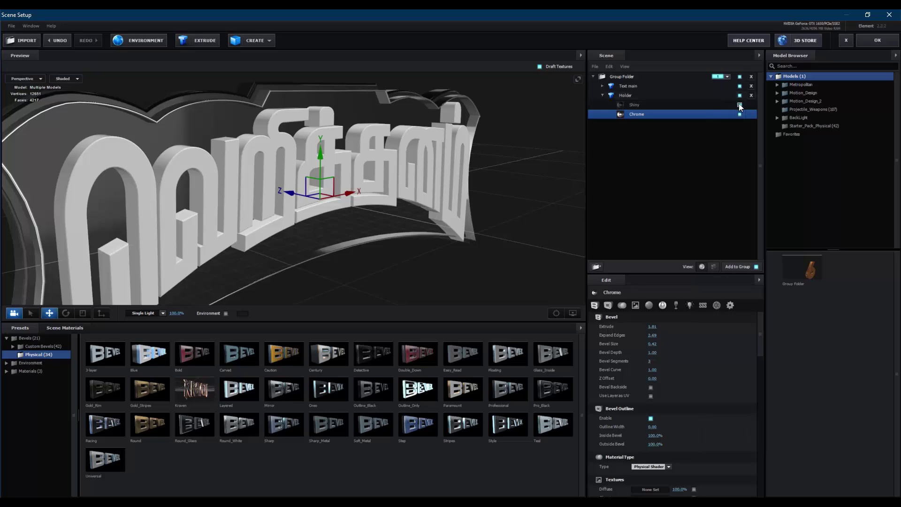
left_click(740, 105)
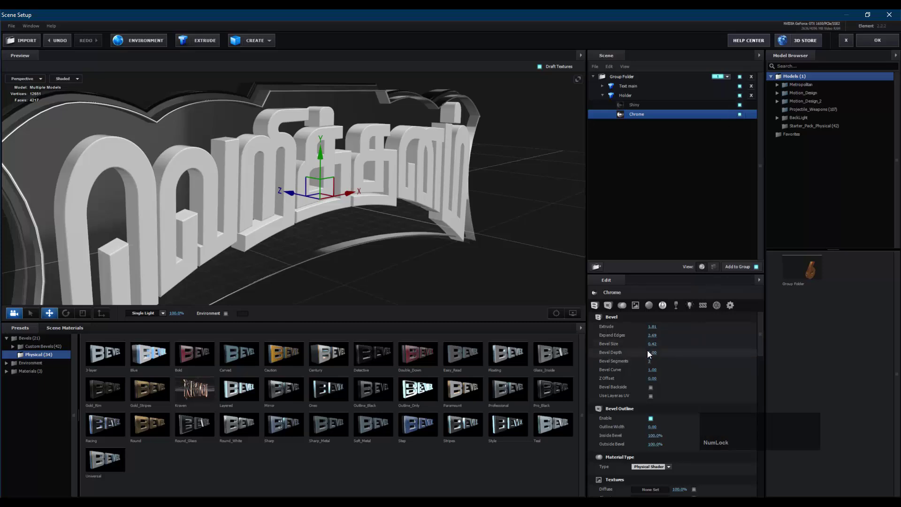
Reduce Expand Edges to about 1.75 on Holder's Chrome bevel and to a negative value on its Shiny bevel
left_click_drag(653, 335, 578, 358)
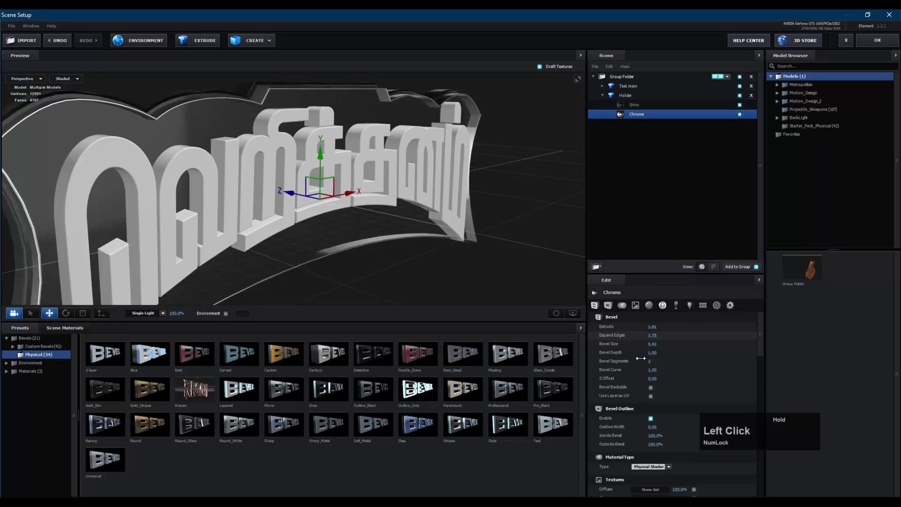
left_click(684, 105)
left_click_drag(653, 335, 585, 347)
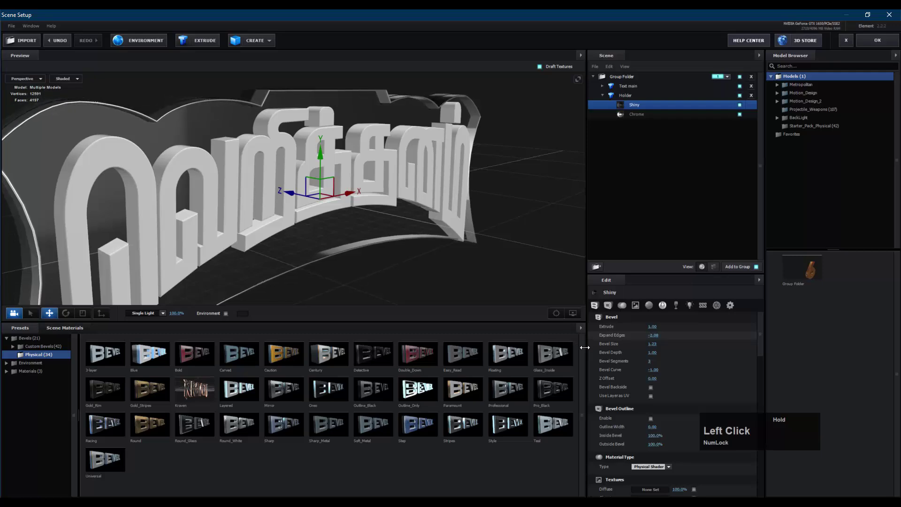
left_click_drag(447, 222, 426, 220)
Raise the Outside Bevel of Holder's Chrome outline above 400% and check the whole rim
left_click(647, 115)
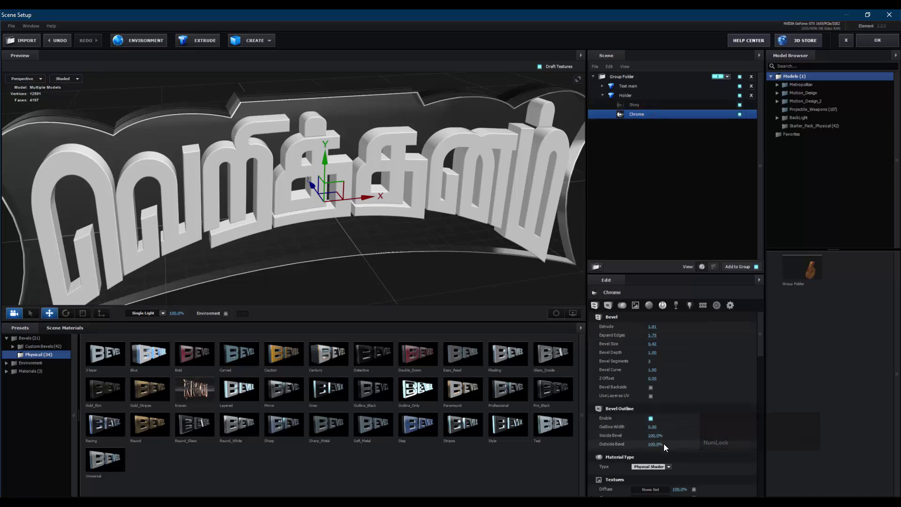
left_click_drag(655, 444, 788, 428)
mouse_move(296, 258)
left_mouse_down()
mouse_move(297, 237)
mouse_move(313, 261)
mouse_move(285, 258)
mouse_move(292, 275)
mouse_move(313, 247)
mouse_move(280, 256)
mouse_move(286, 267)
mouse_move(306, 265)
left_mouse_up()
scroll(295, 257, "down", 3)
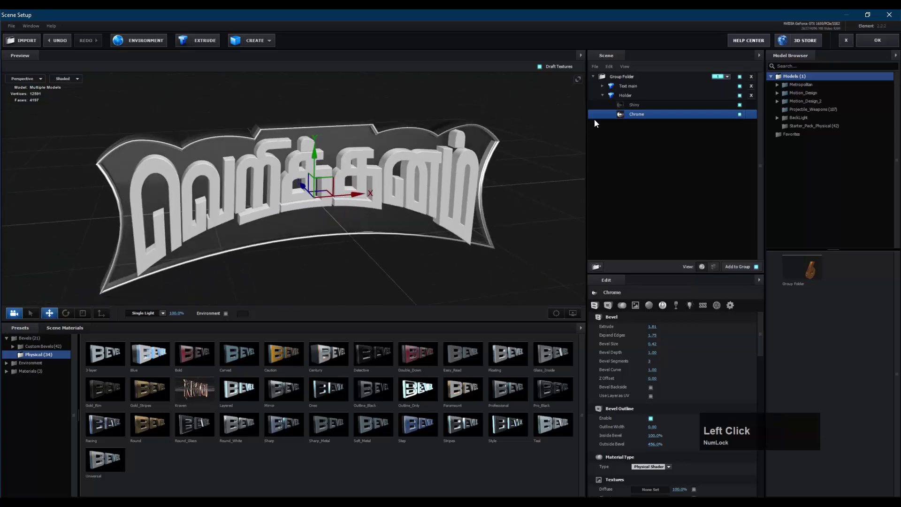
Set the Glossiness of Holder's Shiny material to 44% and its Reflectivity color to a medium-dark grey
left_click(637, 106)
scroll(672, 340, "down", 5)
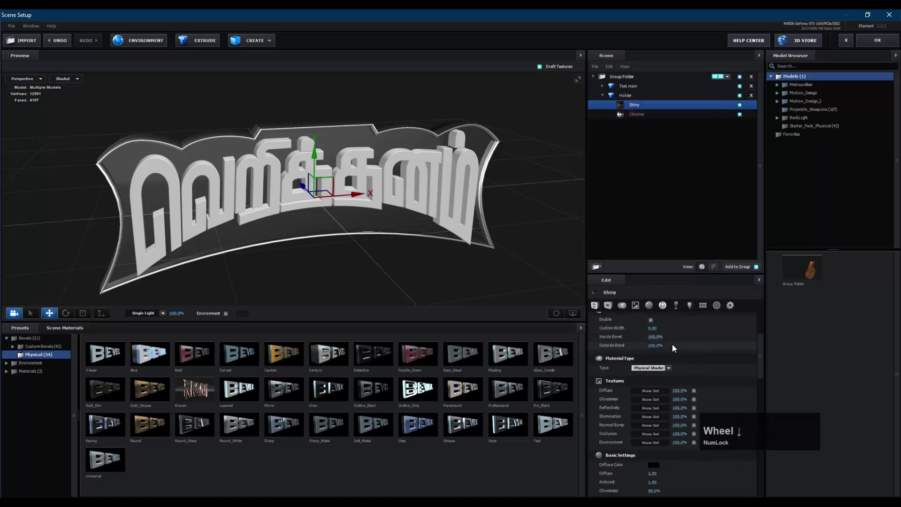
left_click_drag(650, 432, 634, 434)
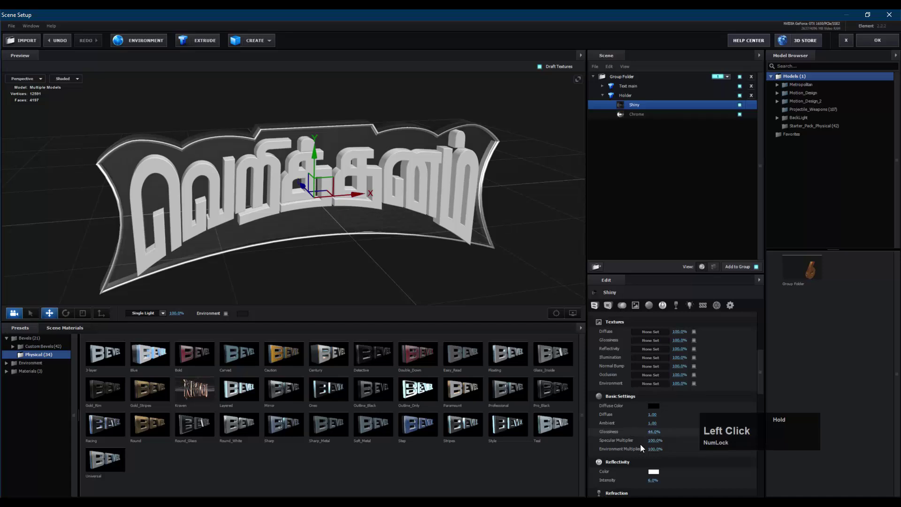
left_click(653, 471)
left_click_drag(607, 464, 590, 450)
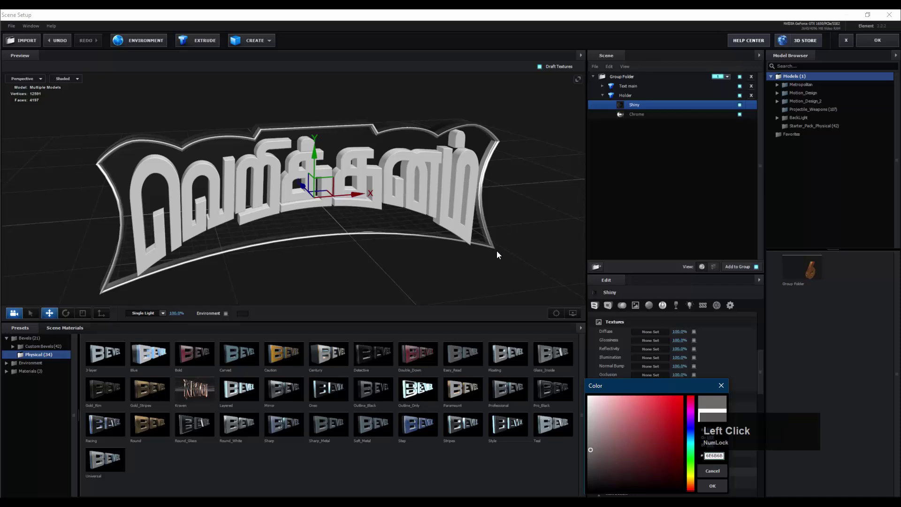
left_click(706, 483)
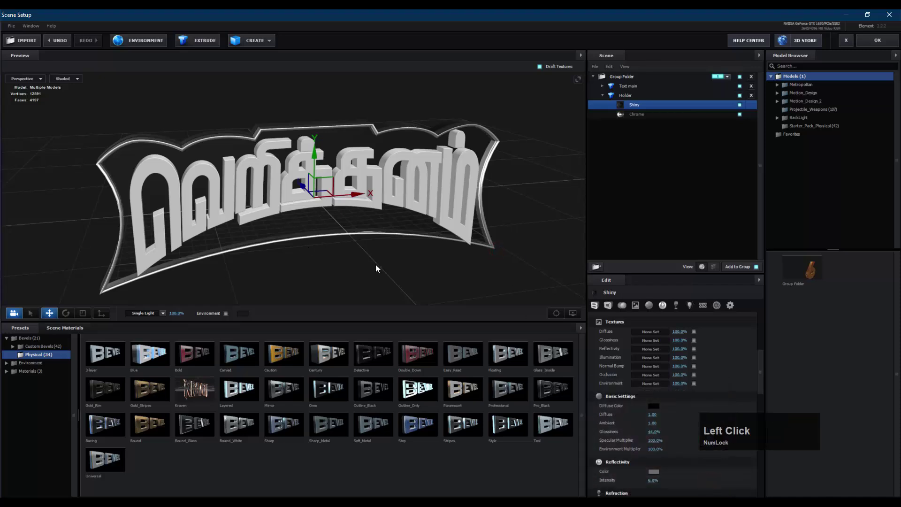
left_click_drag(375, 268, 395, 259)
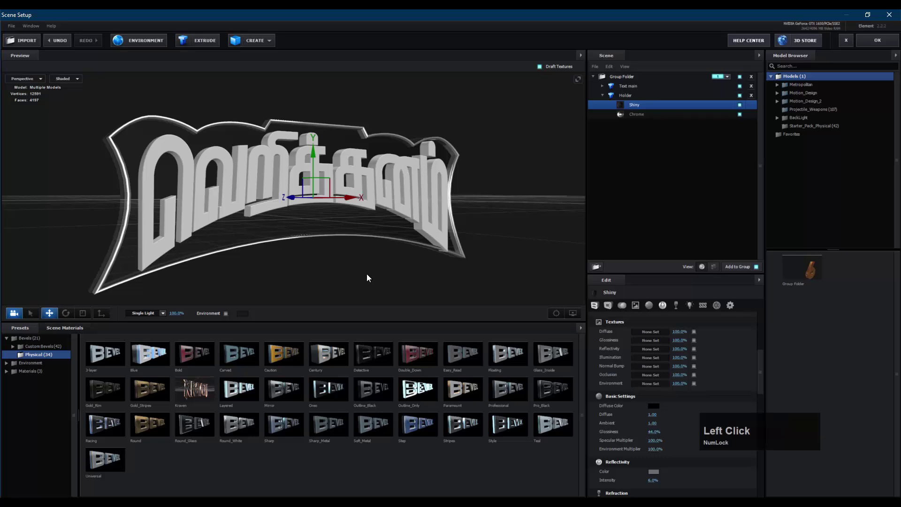
Try other Physical bevel presets on the Text main model and settle on Caution for orange letters with chrome edges
left_click(605, 97)
left_click(602, 86)
left_click(635, 89)
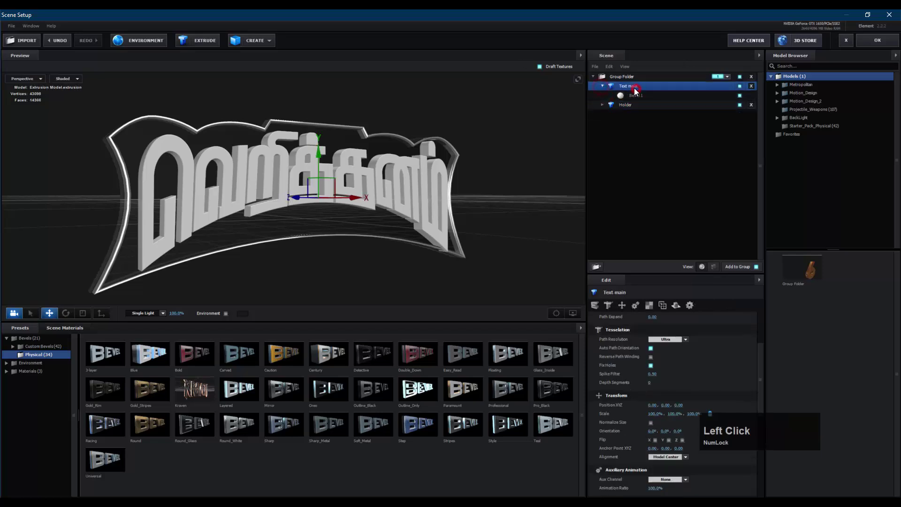
left_click(659, 89)
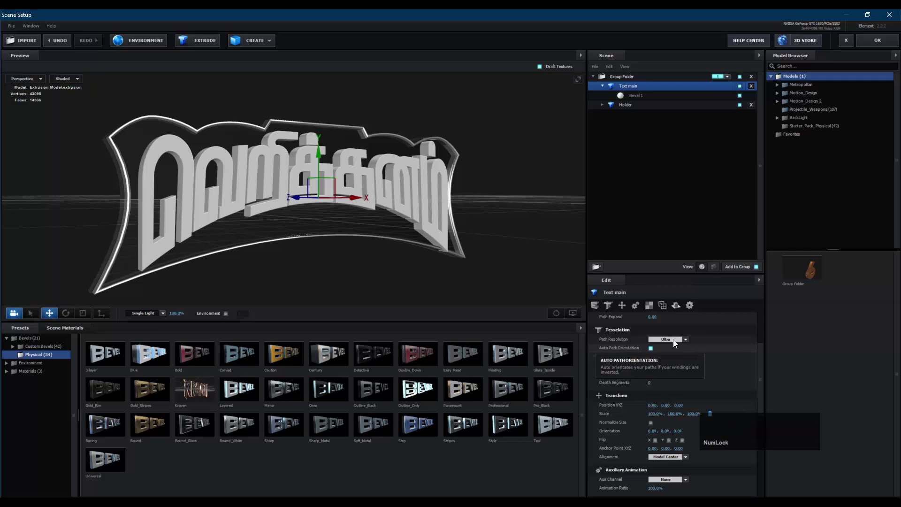
left_click(150, 388)
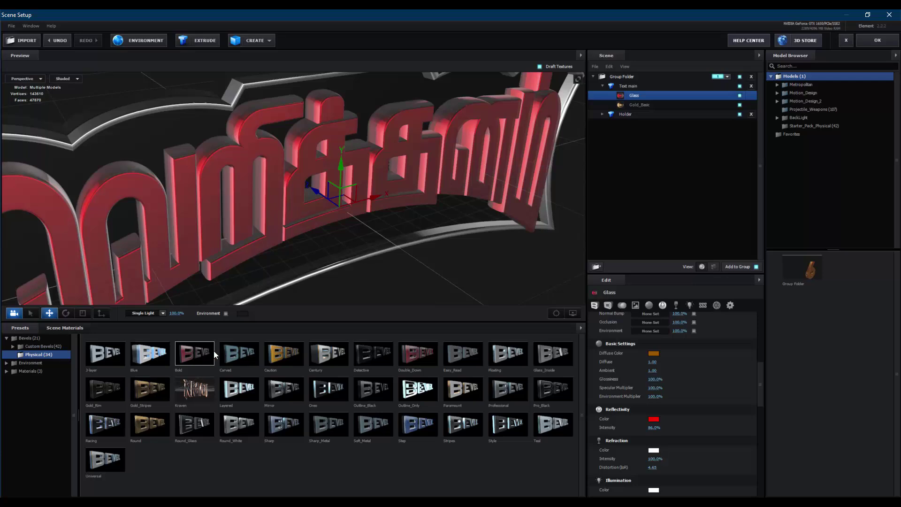
left_click_drag(269, 355, 680, 86)
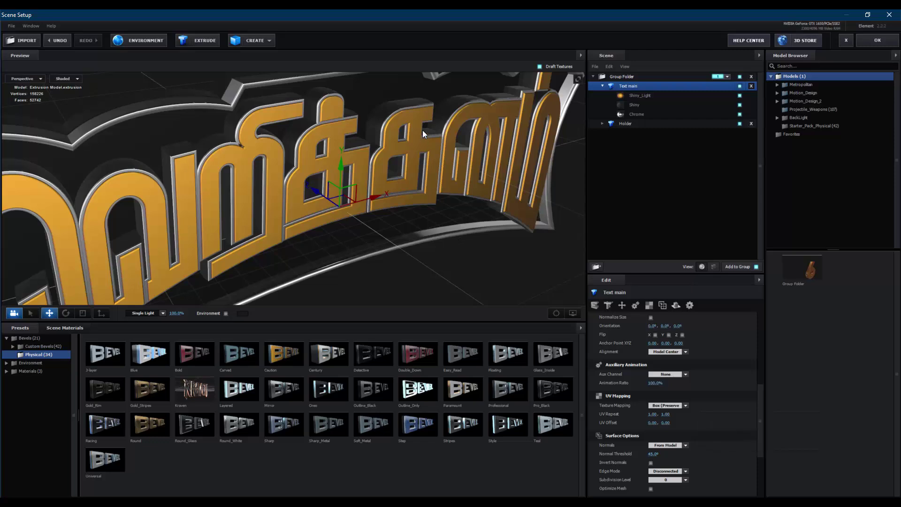
Toggle the visibility of Text main's Chrome surface to identify which part of the letters it covers
left_click(740, 114)
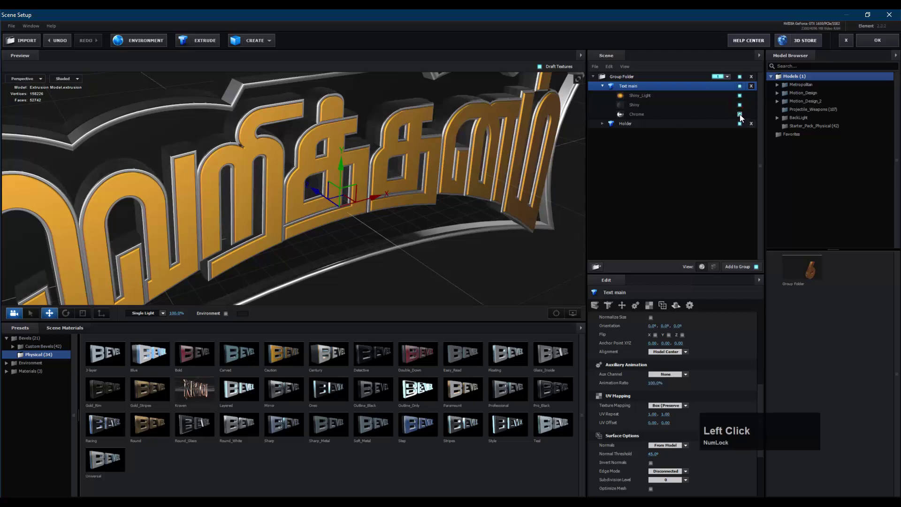
left_click(740, 114)
left_click(740, 114)
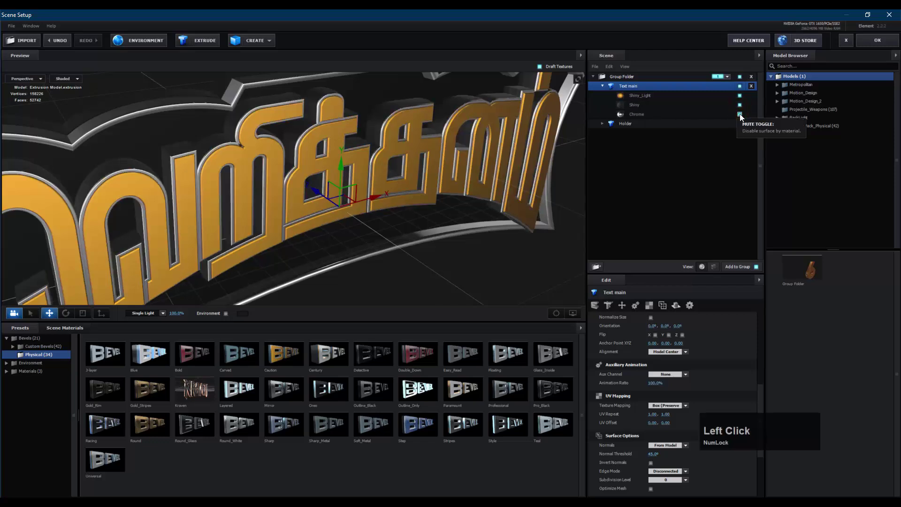
Disable the Chrome surface of the Text main model so the letters lose their chrome edges
left_click(740, 114)
left_click(740, 114)
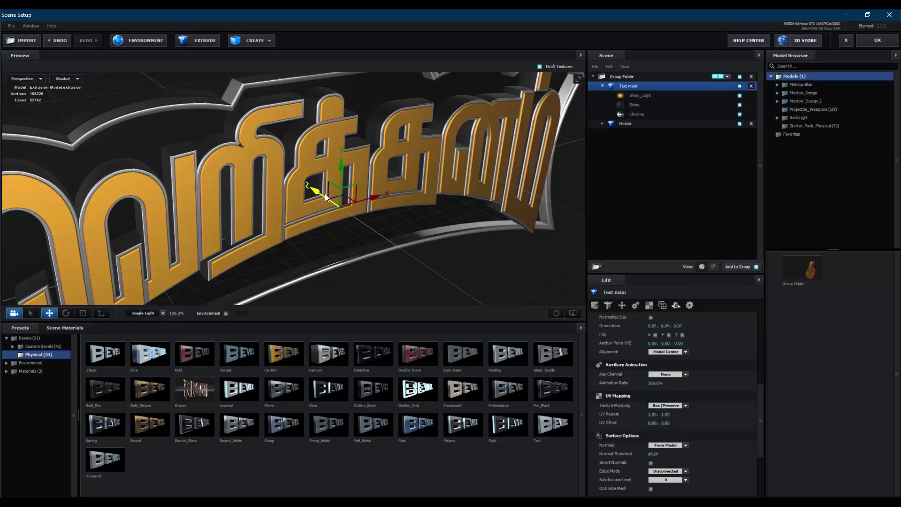
left_click(680, 86)
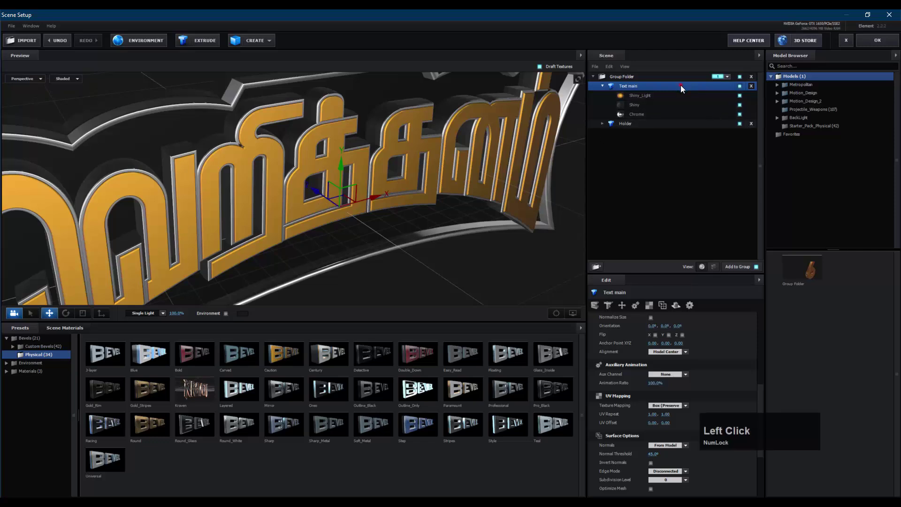
left_click(740, 115)
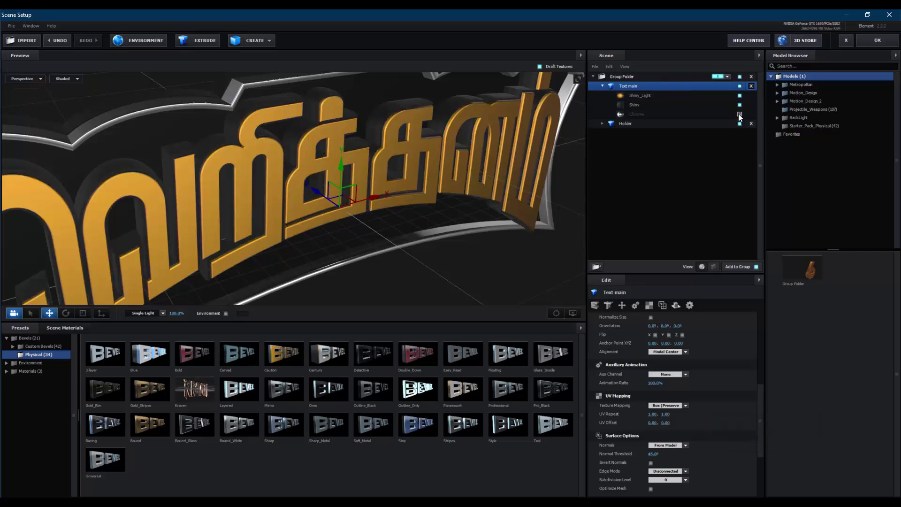
Set the Diffuse Color of Text main's Shiny material to a strong dark orange
left_click(695, 104)
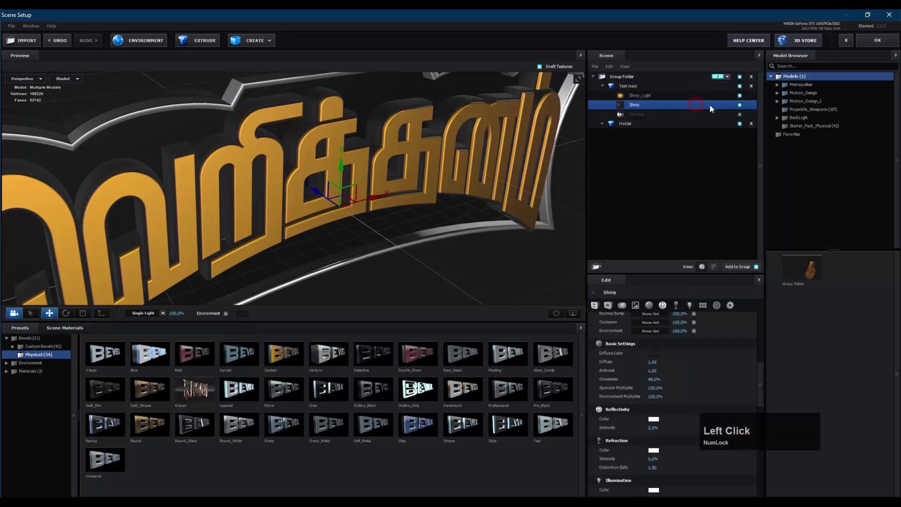
left_click(653, 353)
left_click(663, 325)
left_click(672, 353)
left_click(679, 320)
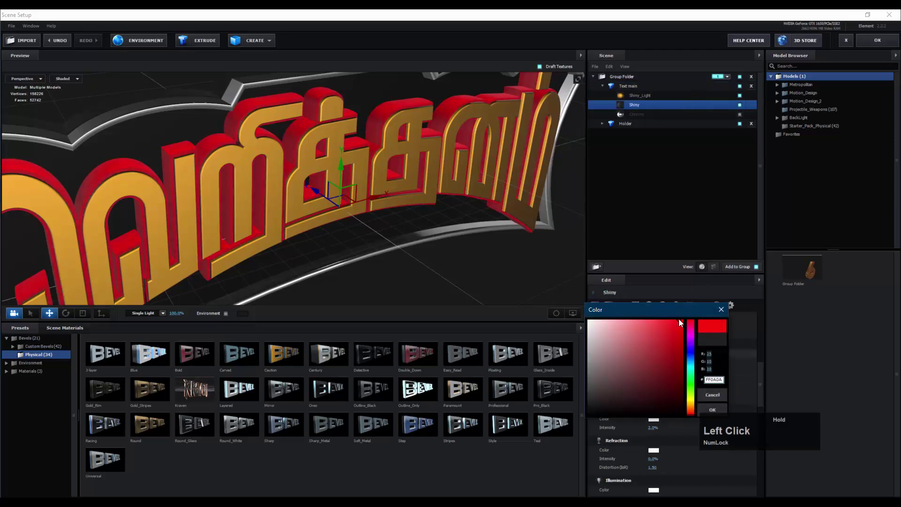
left_click_drag(692, 416, 694, 412)
left_click_drag(664, 373, 698, 336)
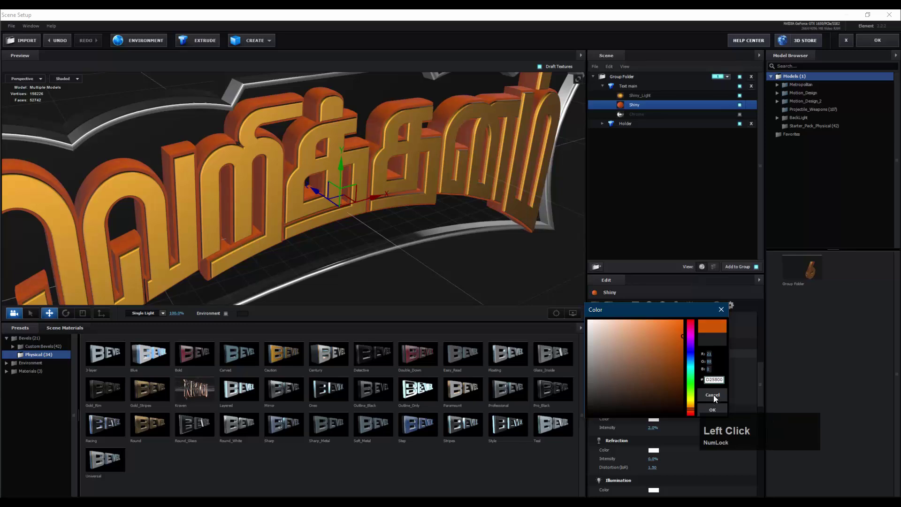
left_click(713, 408)
Raise the Shiny material's Reflectivity intensity to 49% and set its Reflectivity color to orange
left_click_drag(653, 429, 667, 426)
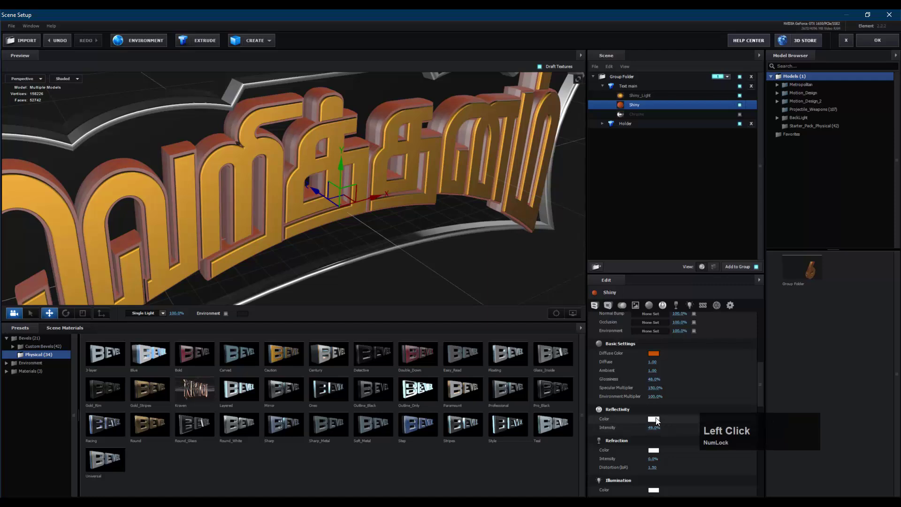
left_click(654, 418)
left_click(672, 397)
left_click_drag(683, 382, 690, 404)
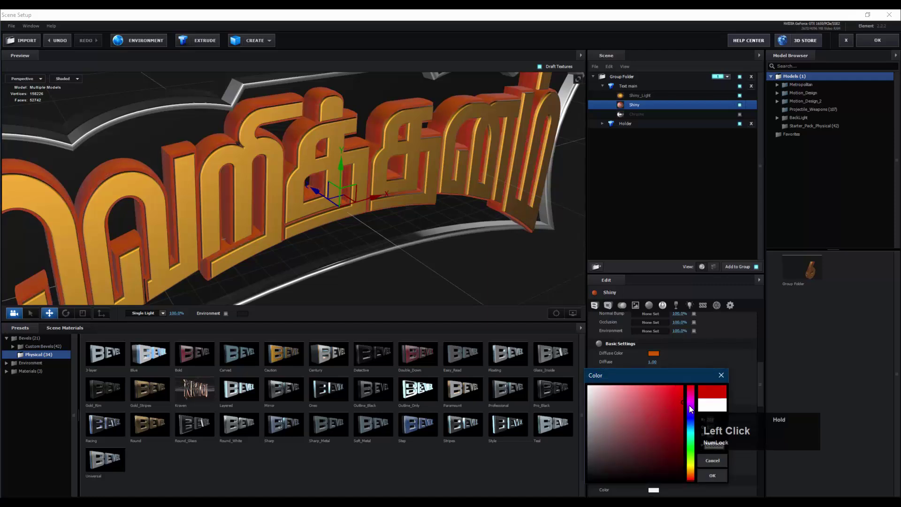
left_click_drag(690, 473, 692, 476)
left_click(711, 476)
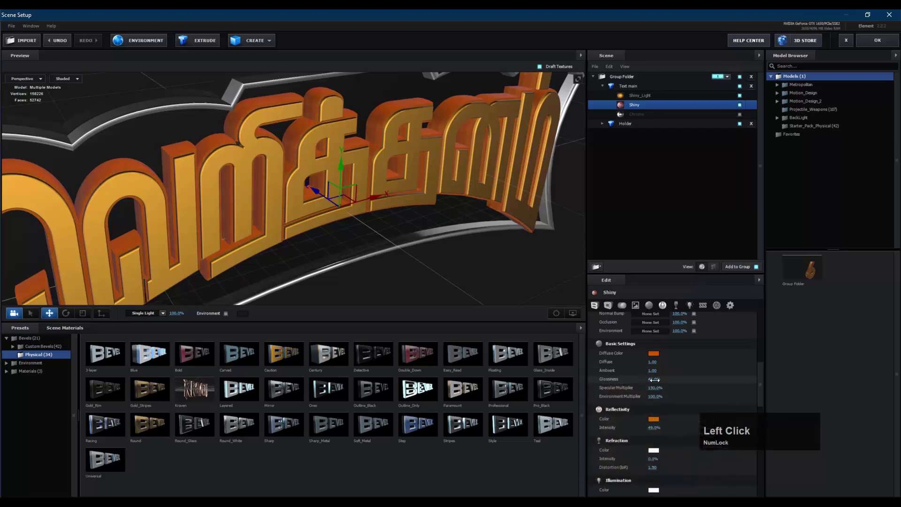
Set the Shiny material's Glossiness to 54%, Specular Multiplier to 240% and Environment Multiplier to 126%
left_click_drag(662, 380, 690, 388)
mouse_move(663, 396)
left_mouse_down()
mouse_move(677, 398)
mouse_move(669, 399)
left_mouse_up()
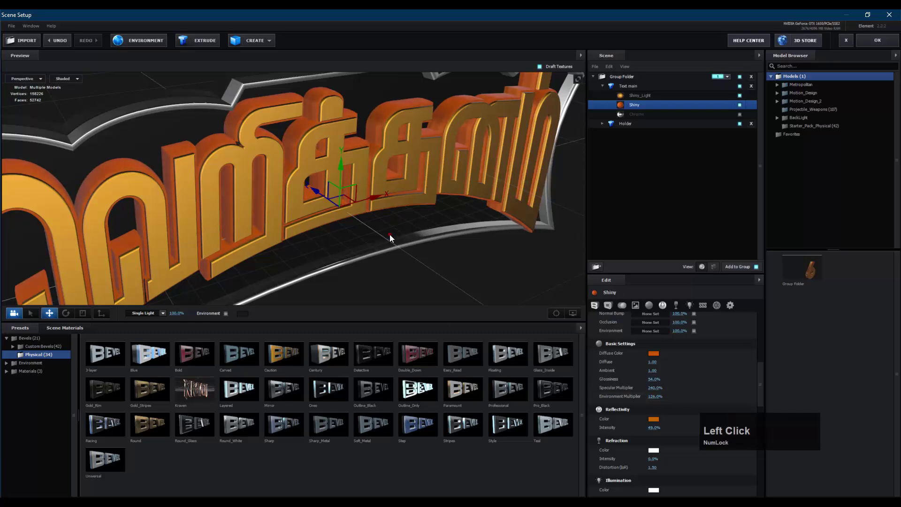
left_click_drag(390, 234, 368, 219)
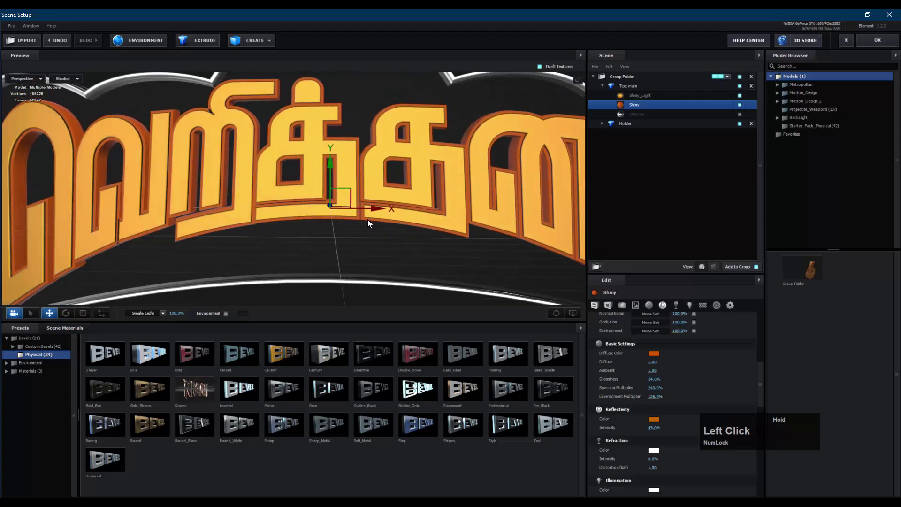
Raise the Reflectivity intensity and lower the Glossiness of Text main's Shiny_Light material
left_click(649, 95)
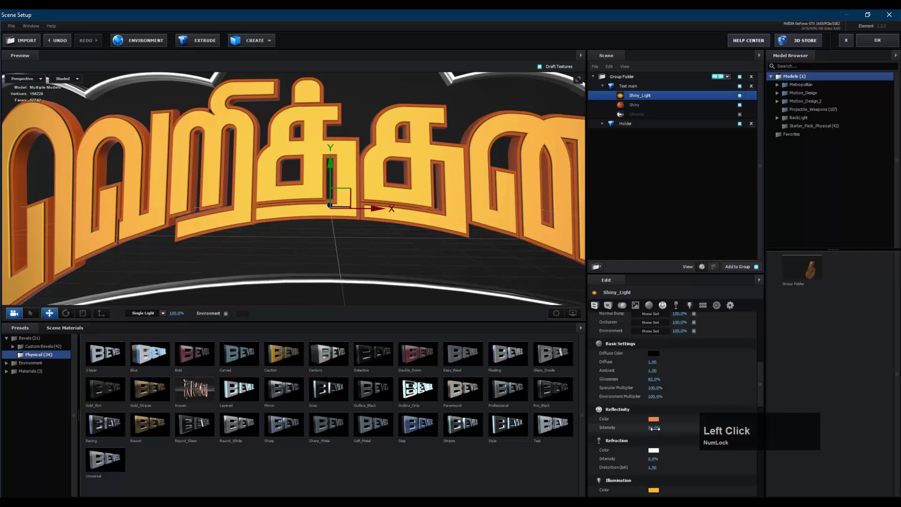
left_click_drag(654, 428, 672, 427)
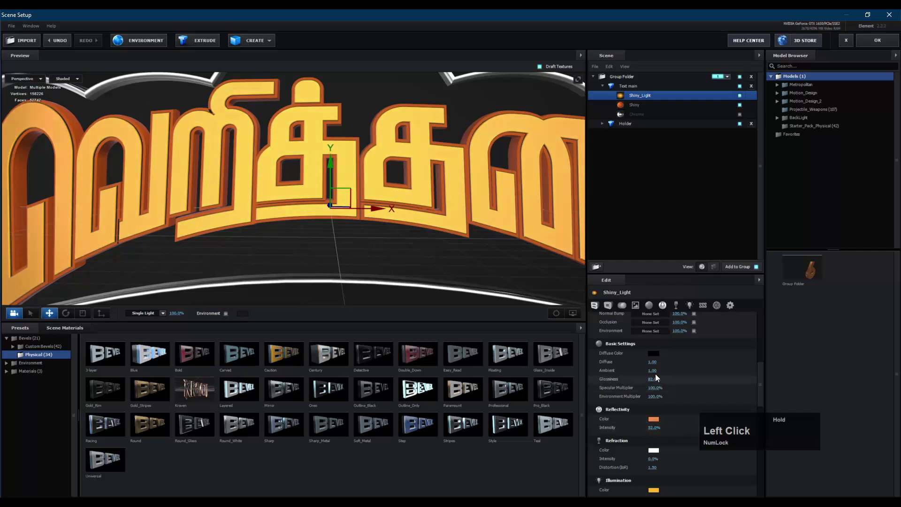
left_click_drag(656, 377, 643, 383)
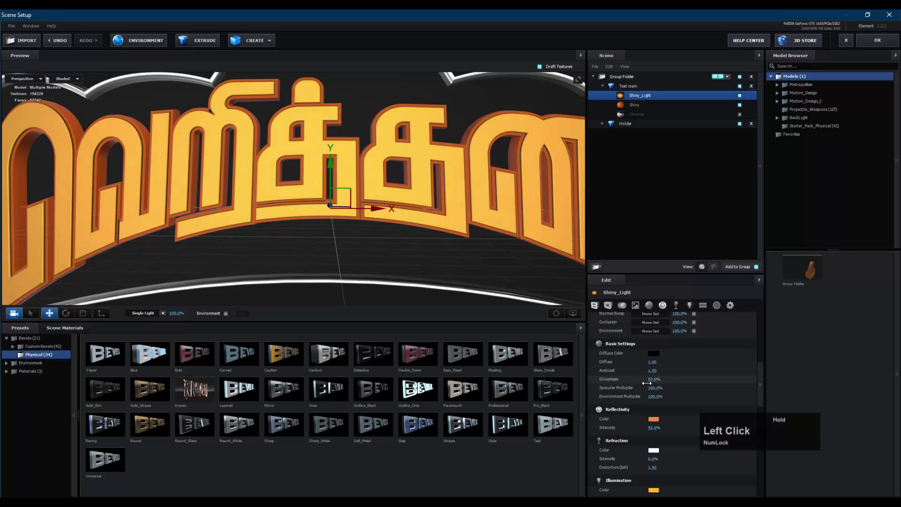
Set the Diffuse Color of the Shiny_Light material to a dark amber
left_click(653, 353)
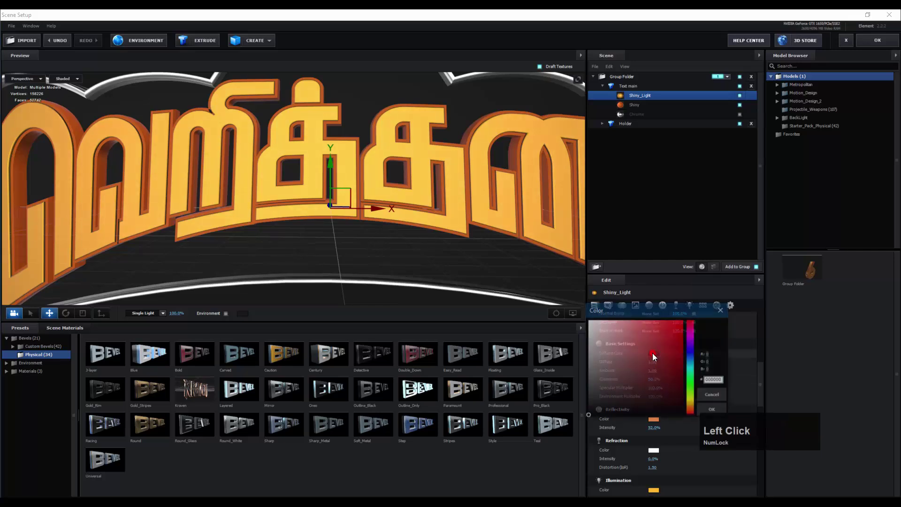
left_click_drag(657, 326, 627, 326)
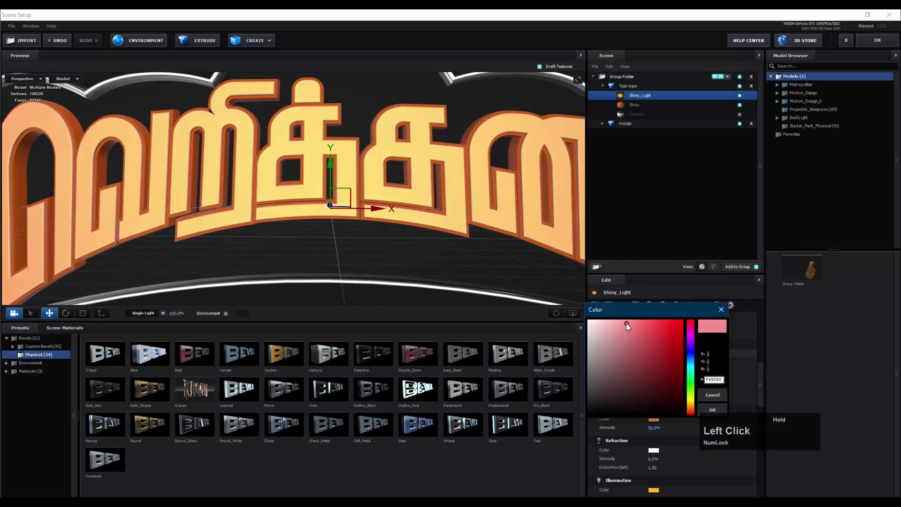
left_click_drag(693, 403, 691, 405)
left_click_drag(657, 338, 668, 353)
left_click(712, 409)
Reduce the Shiny_Light material's Glossiness to 14% and its Reflectivity intensity to 25%, checking the letter faces from several angles
mouse_move(425, 180)
left_mouse_down()
mouse_move(442, 196)
mouse_move(443, 173)
mouse_move(436, 188)
mouse_move(486, 207)
mouse_move(438, 189)
left_mouse_up()
scroll(443, 197, "down", 5)
scroll(452, 191, "up", 3)
scroll(438, 190, "up", 4)
left_click(640, 111)
scroll(671, 334, "down", 3)
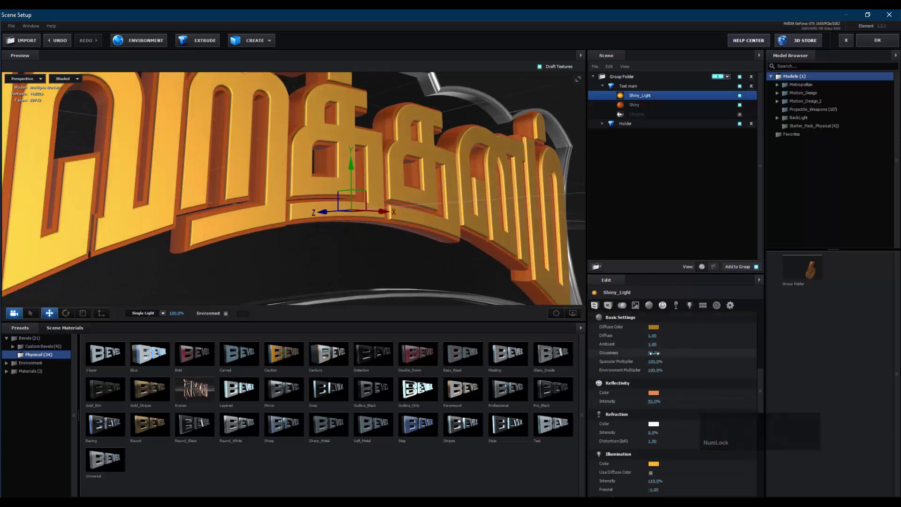
left_click_drag(654, 353, 637, 399)
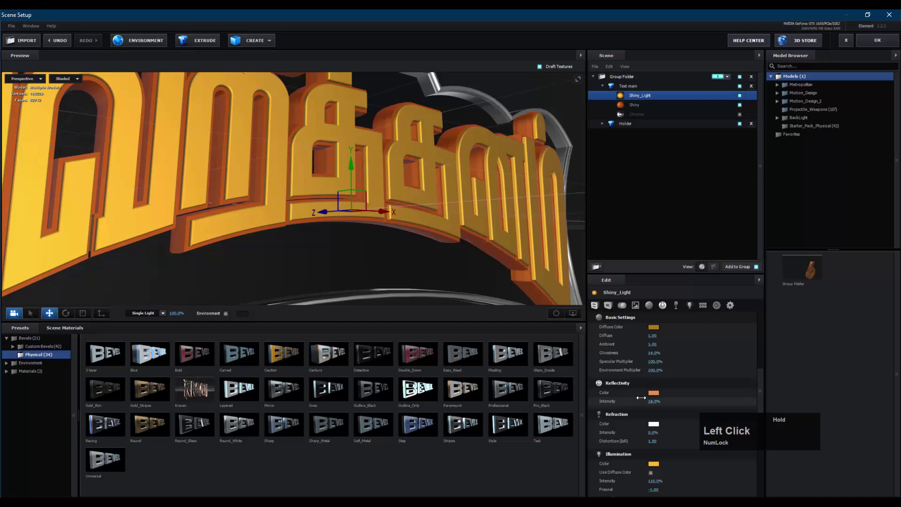
left_click_drag(417, 274, 449, 242)
scroll(383, 279, "down", 2)
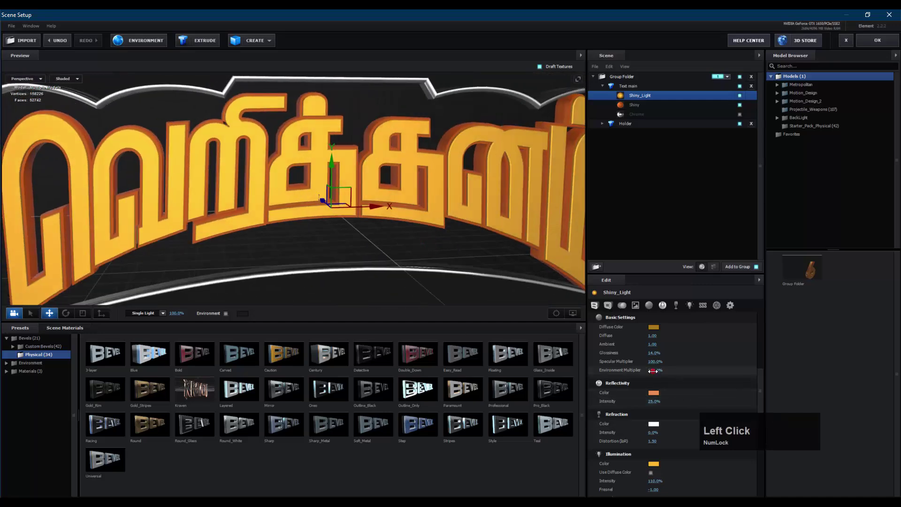
Lower the Shiny_Light material's Environment Multiplier below 100% and check the whole logo
left_click_drag(653, 371, 639, 371)
left_click_drag(521, 225, 534, 207)
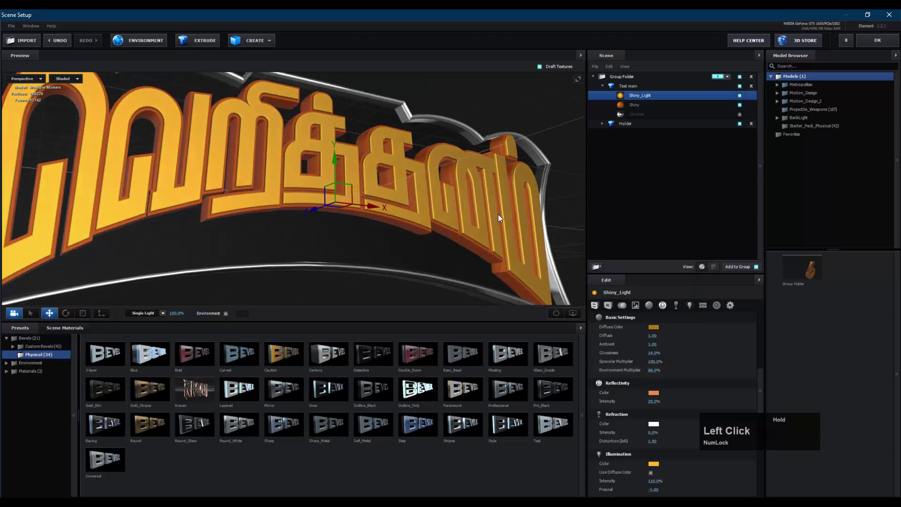
scroll(470, 235, "down", 2)
left_click_drag(444, 261, 446, 264)
scroll(408, 285, "down", 4)
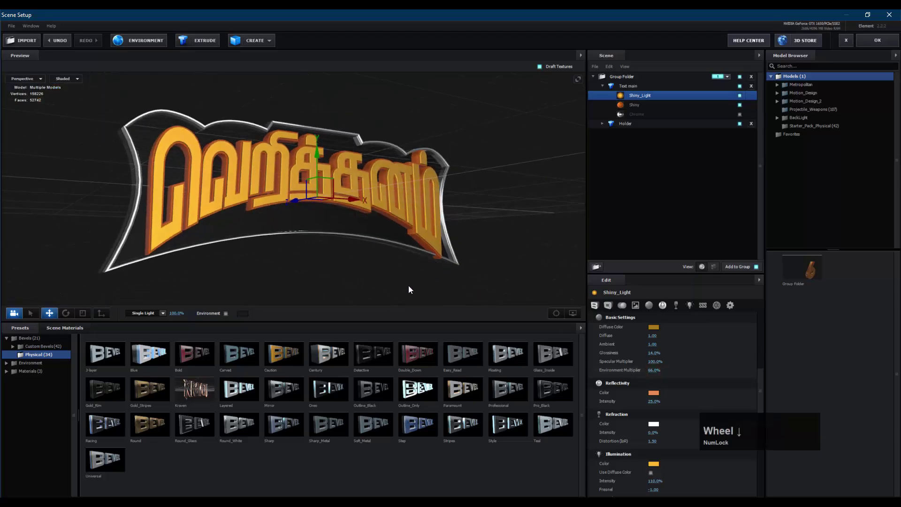
middle_click_drag(438, 240, 408, 244, "shift")
left_click_drag(372, 251, 348, 241)
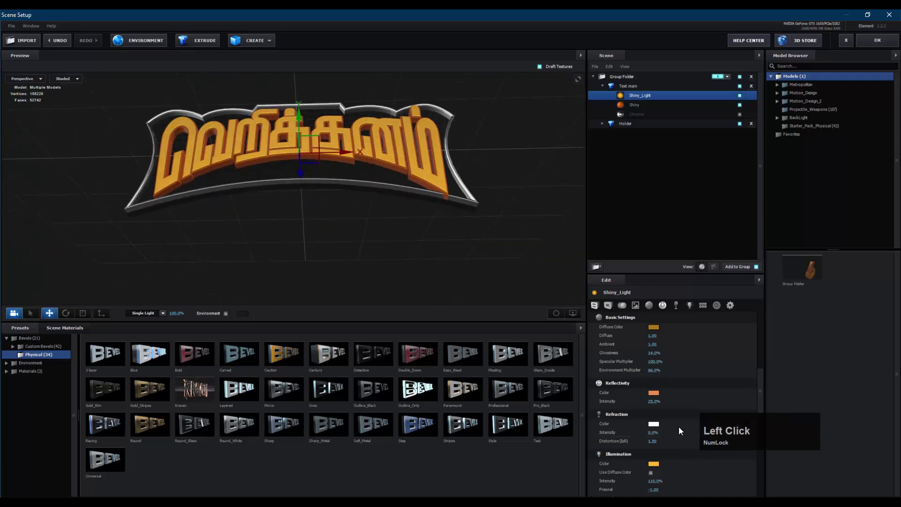
Change the Reflectivity color of the Shiny_Light material to a saturated yellow-orange
left_click(653, 393)
left_click(691, 446)
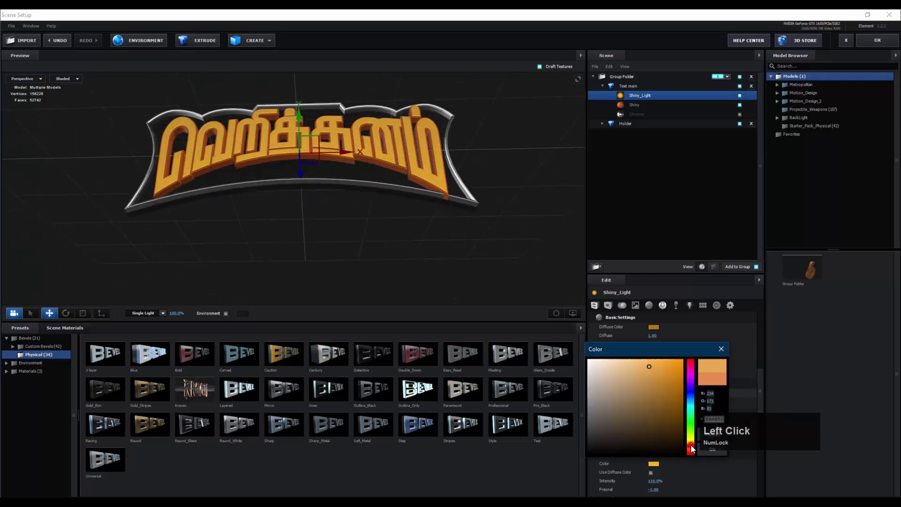
left_click_drag(666, 376, 669, 357)
left_click(709, 450)
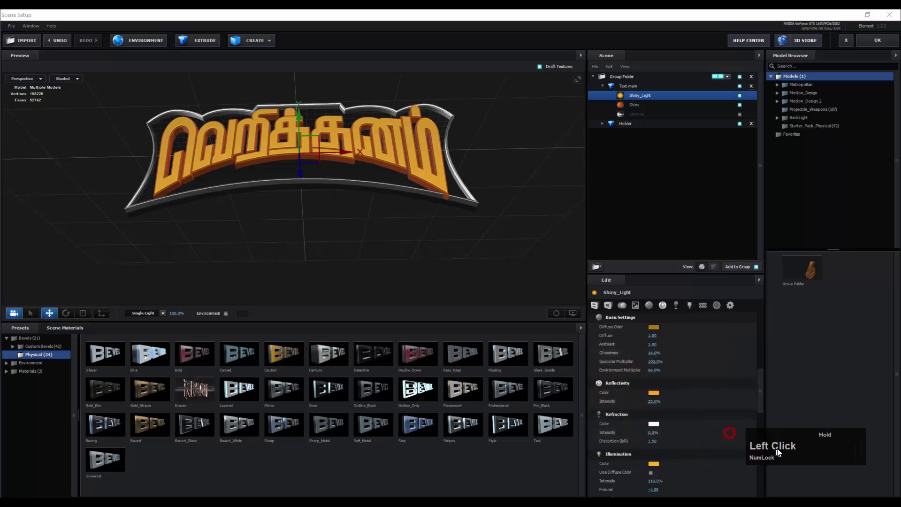
Set the Shiny_Light material's Diffuse Color to bright yellow and inspect the letters from the side
left_click(656, 327)
mouse_move(661, 342)
left_mouse_down()
mouse_move(663, 286)
mouse_move(674, 285)
left_mouse_up()
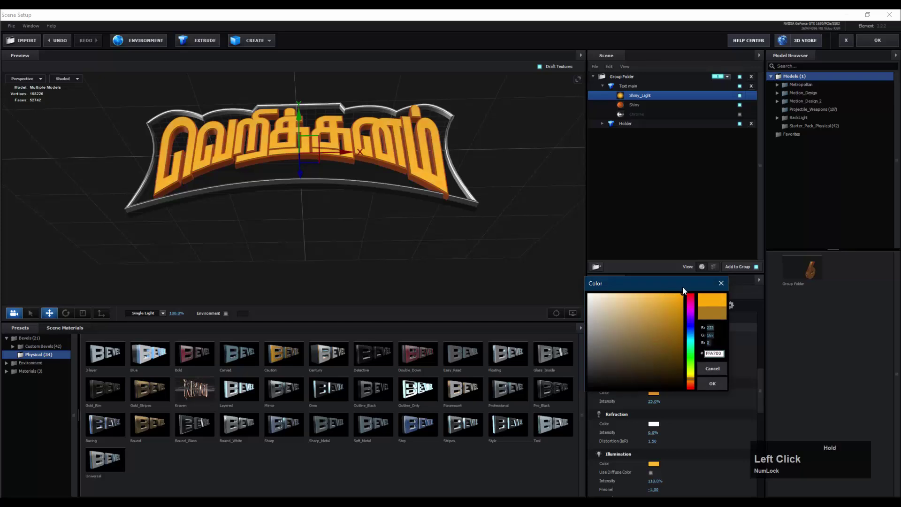
left_click_drag(692, 379, 694, 373)
left_click(710, 383)
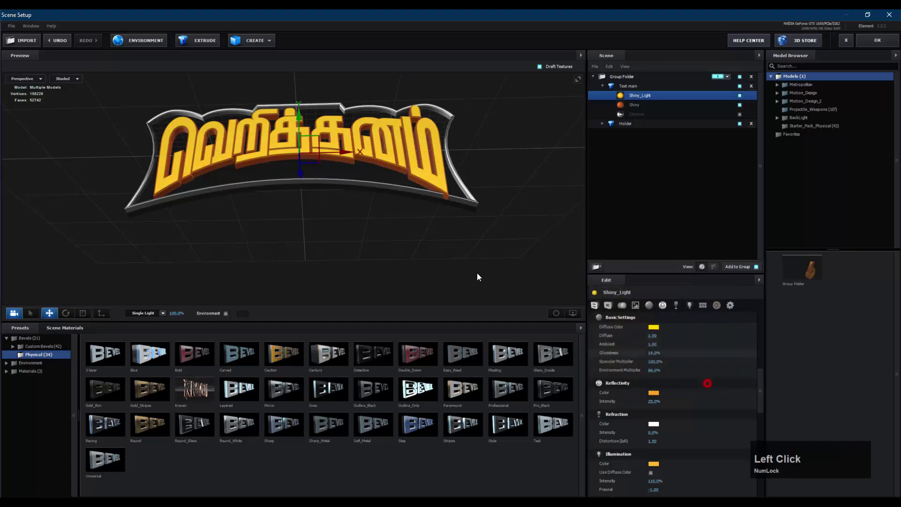
mouse_move(477, 273)
left_mouse_down()
mouse_move(478, 253)
mouse_move(485, 274)
left_mouse_up()
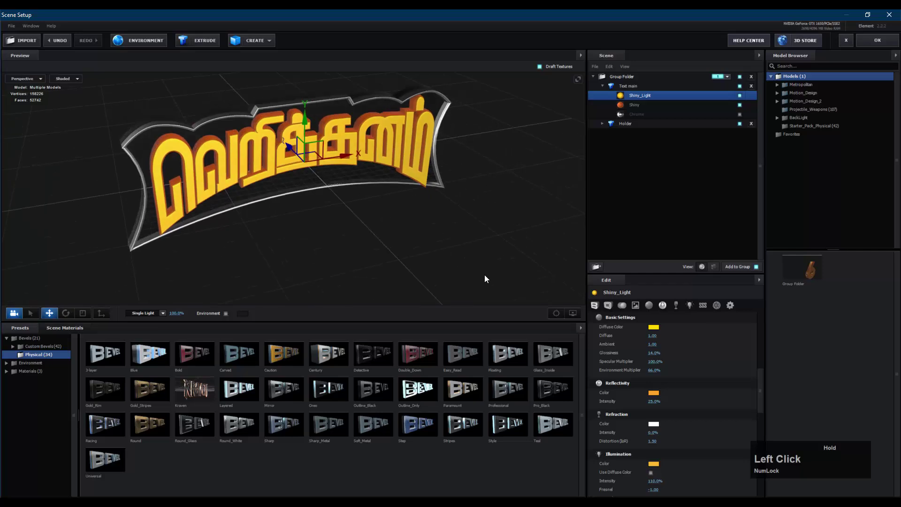
scroll(348, 187, "up", 3)
scroll(375, 193, "down", 2)
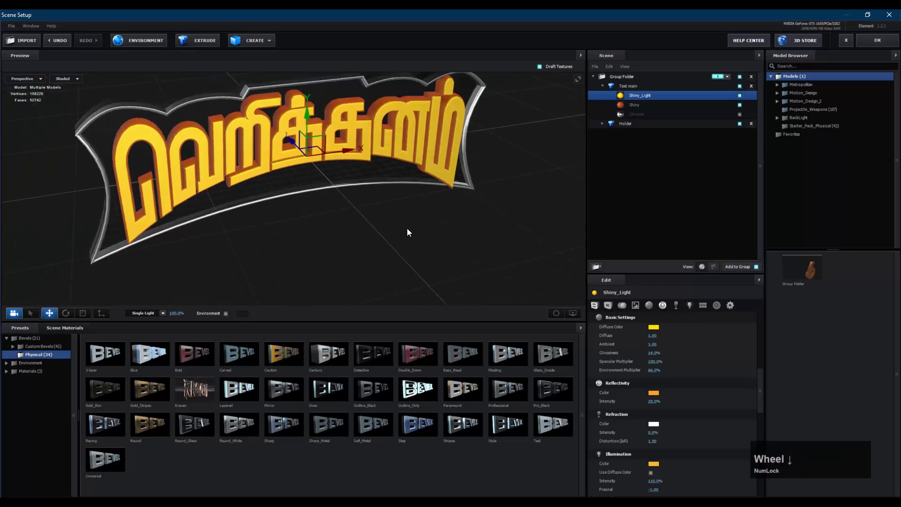
left_click_drag(407, 232, 428, 247)
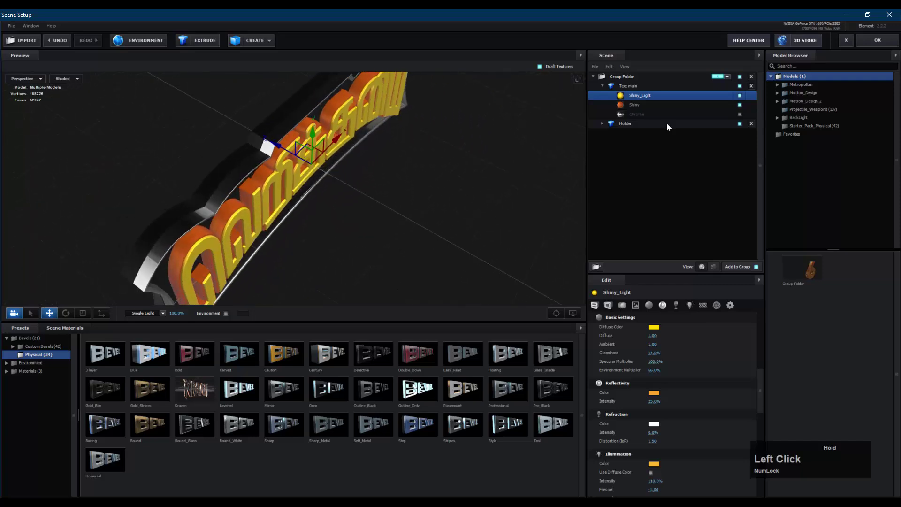
Set the Extrude of Text main's Shiny_Light bevel layer to 1.80
left_click(635, 87)
left_click(601, 86)
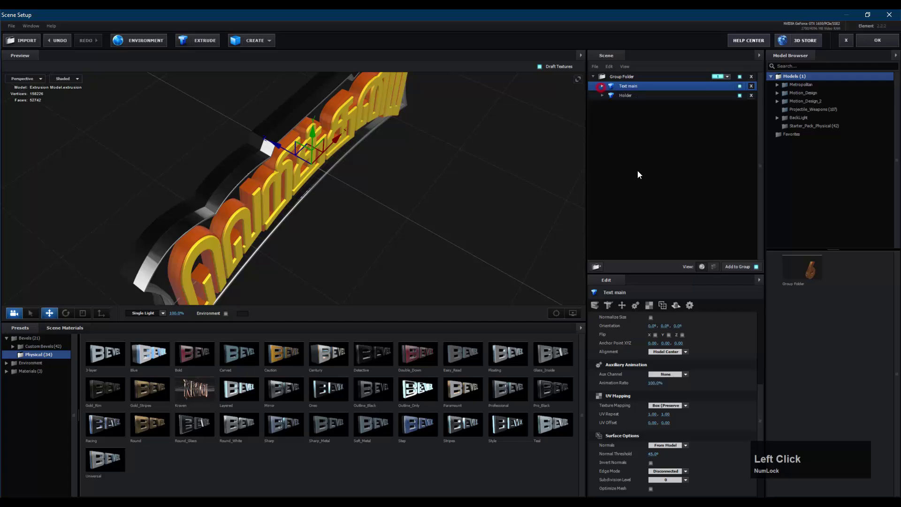
scroll(699, 423, "up", 6)
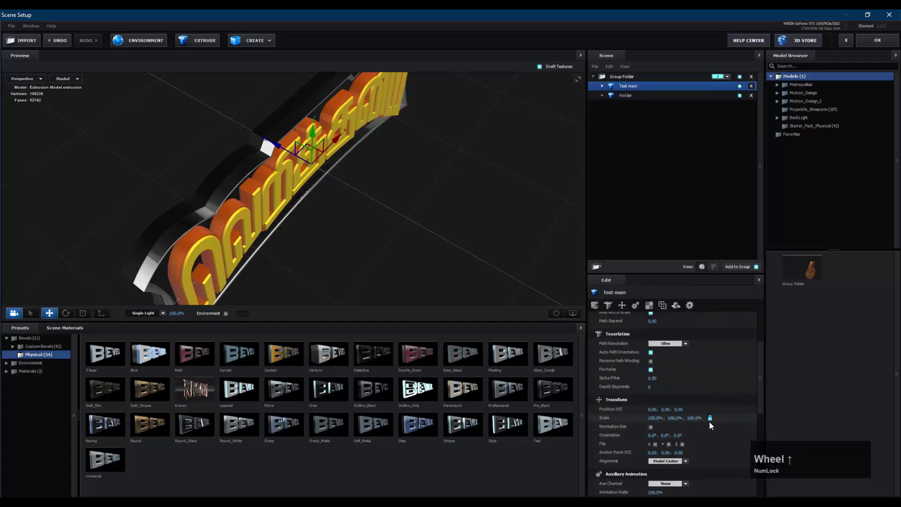
left_click(602, 86)
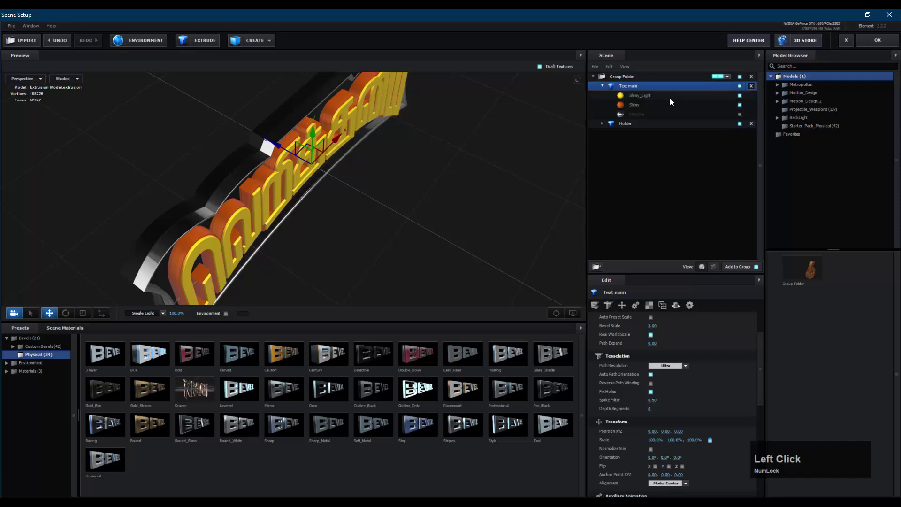
left_click(670, 97)
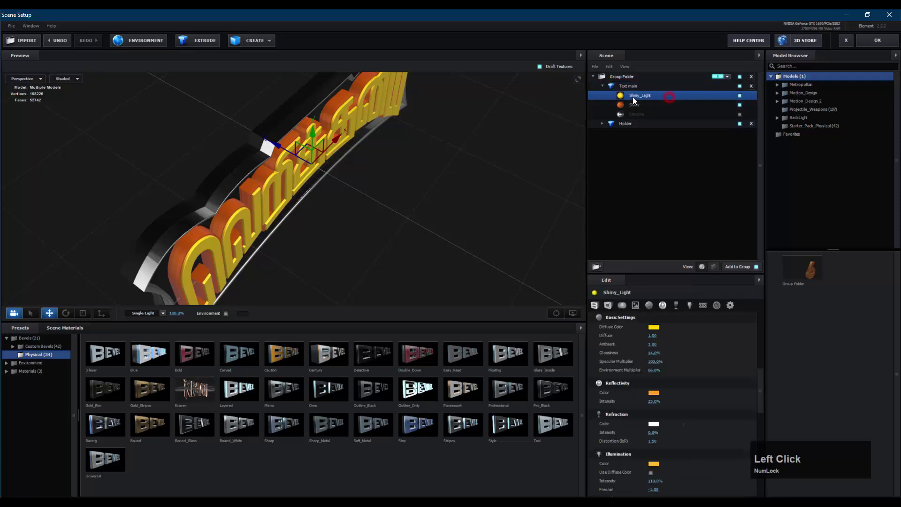
scroll(658, 344, "up", 8)
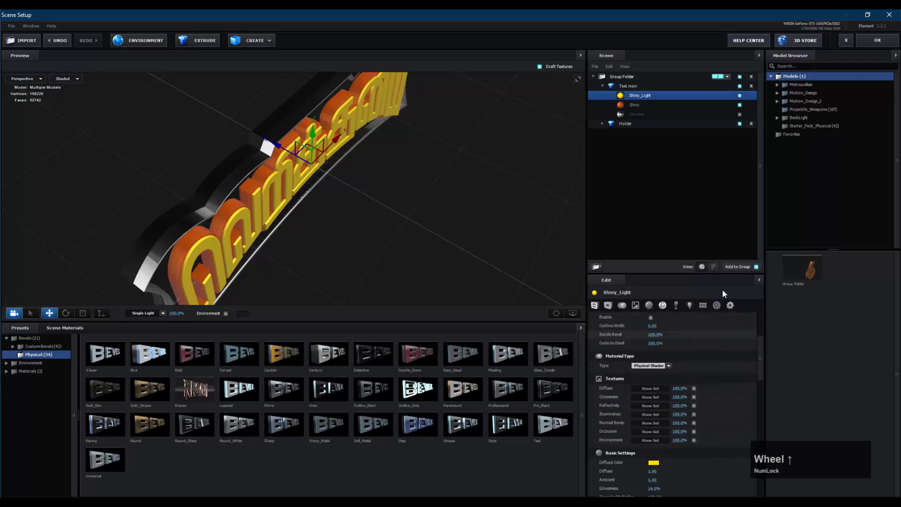
left_click(657, 327)
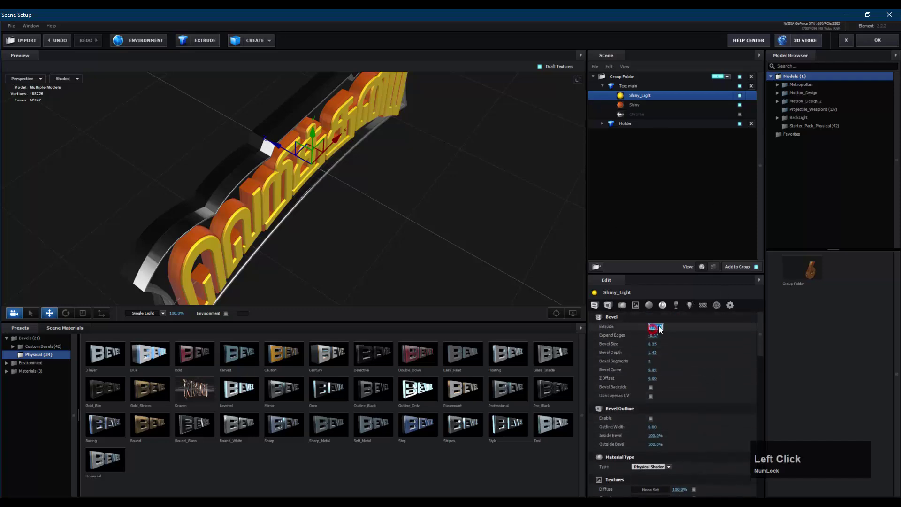
type("2")
key("Return")
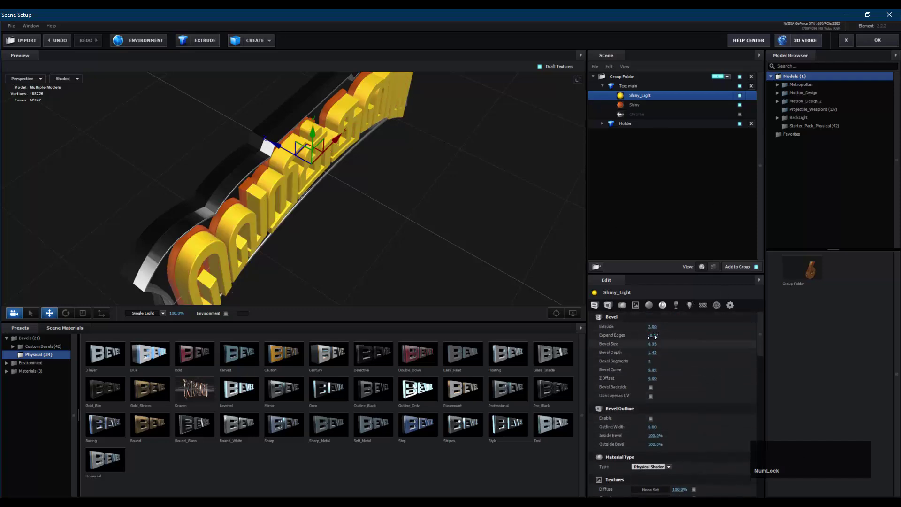
left_click_drag(653, 327, 646, 333)
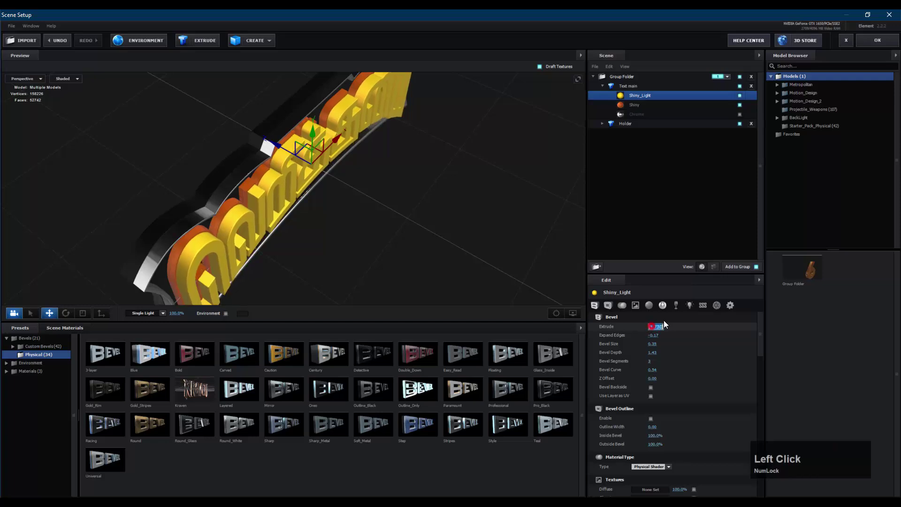
key("Return")
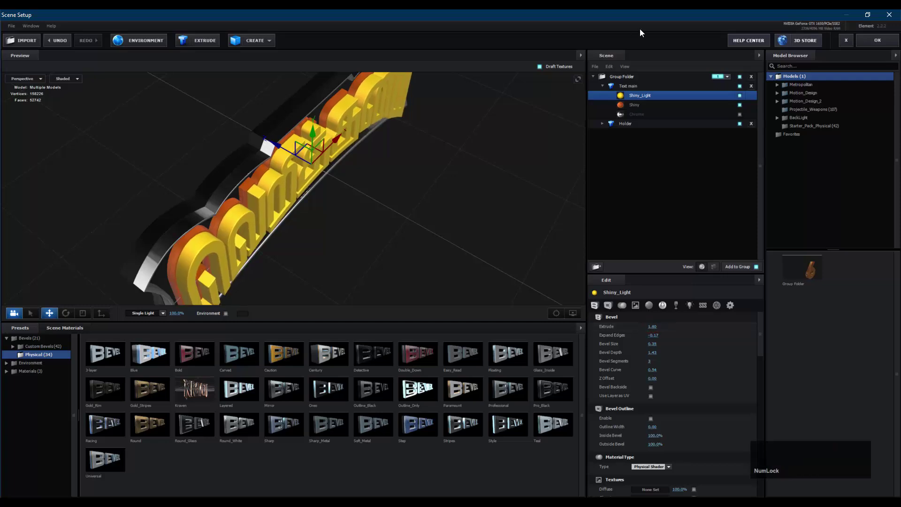
Raise the Extrude of the orange Shiny bevel layer to 1.32 and inspect the whole logo from the front
left_click(666, 104)
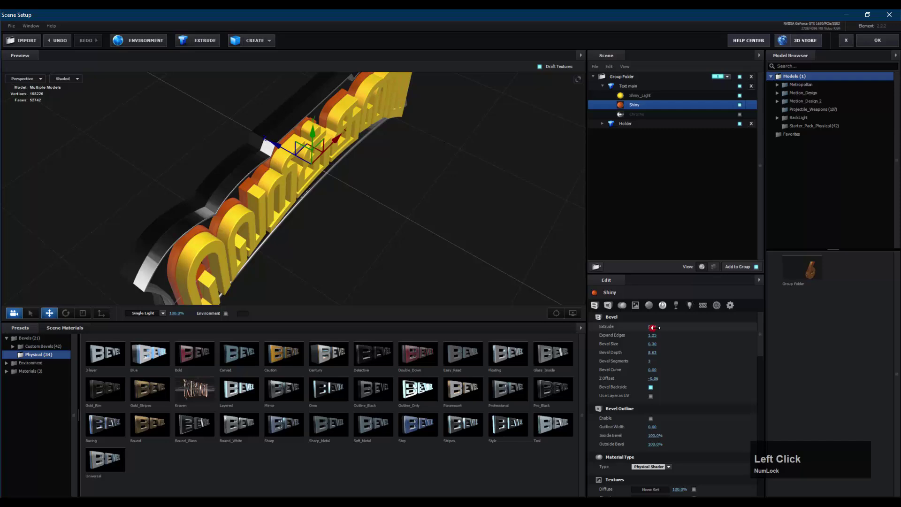
left_click_drag(655, 327, 684, 326)
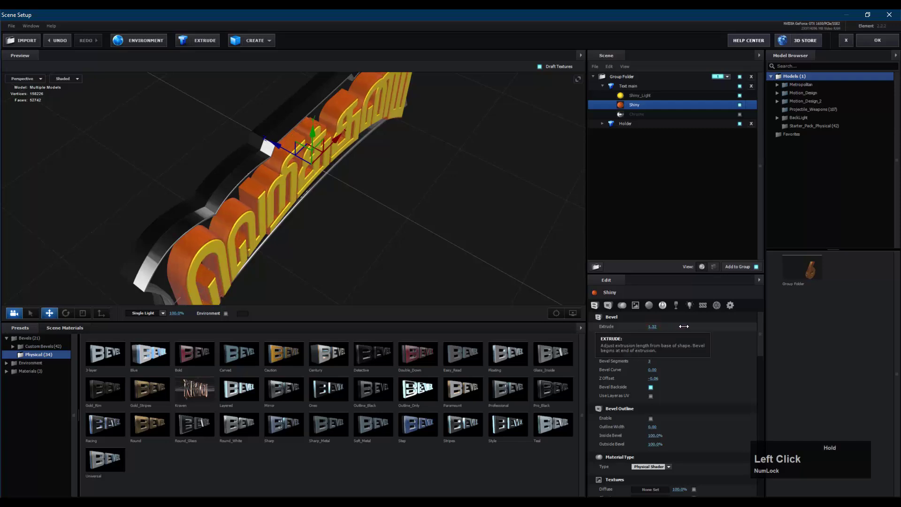
left_click_drag(442, 180, 387, 195)
scroll(283, 246, "down", 2)
middle_click_drag(283, 246, 351, 206)
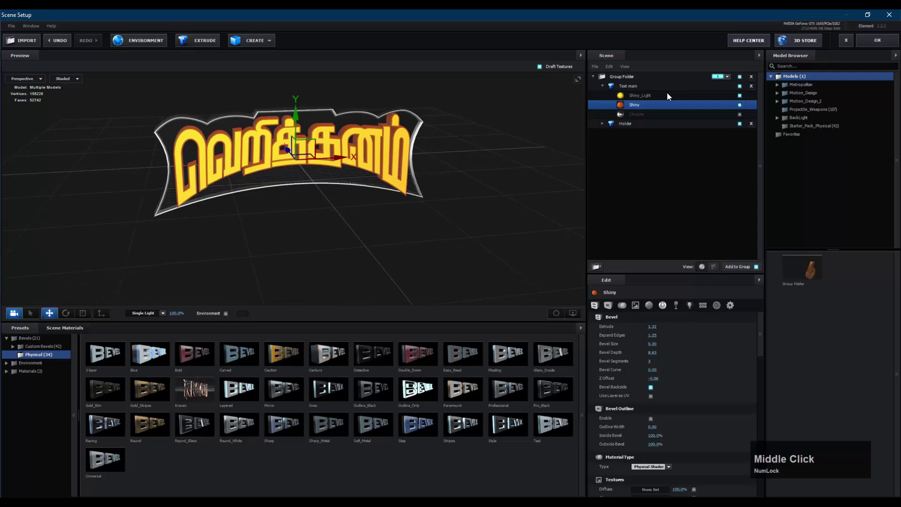
Accept the Scene Setup changes and save the After Effects project
left_click(883, 43)
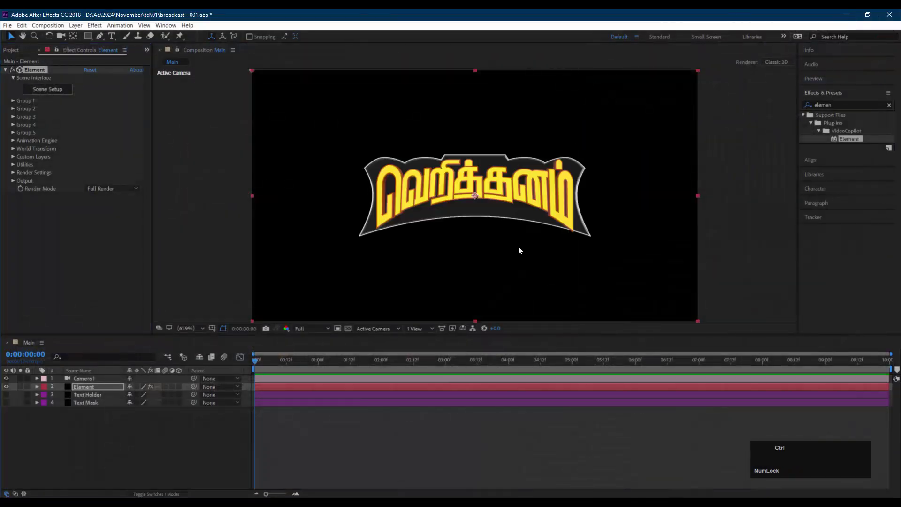
key("ctrl+s")
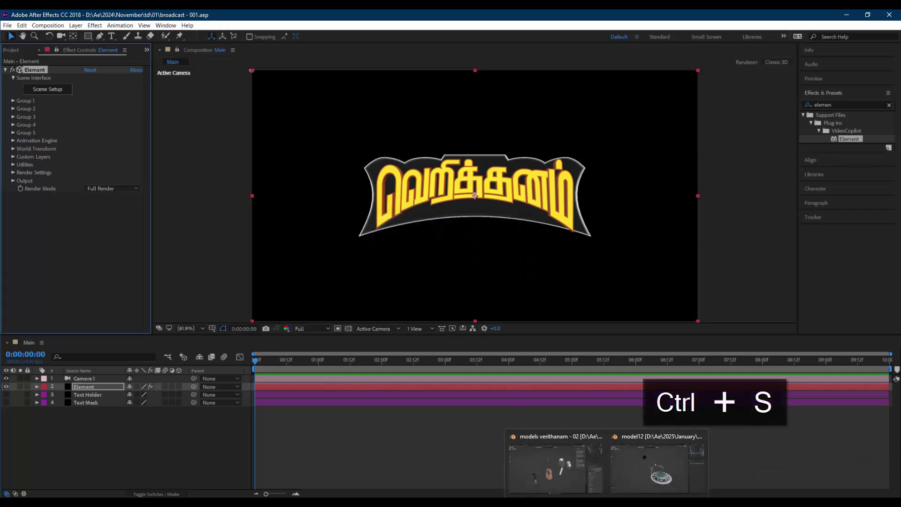
Switch to the model12 file in Blender and select the round Stage object
left_click(606, 503)
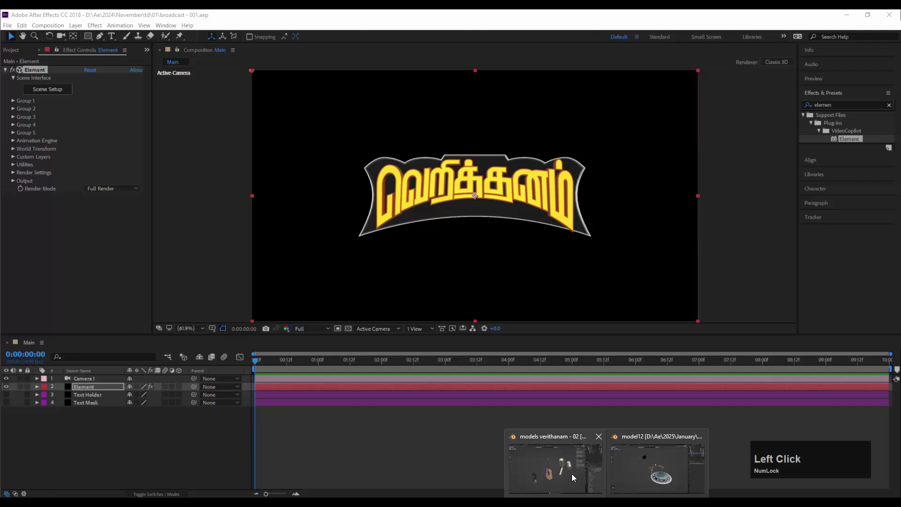
left_click(643, 470)
left_click(570, 256)
scroll(606, 263, "up", 3)
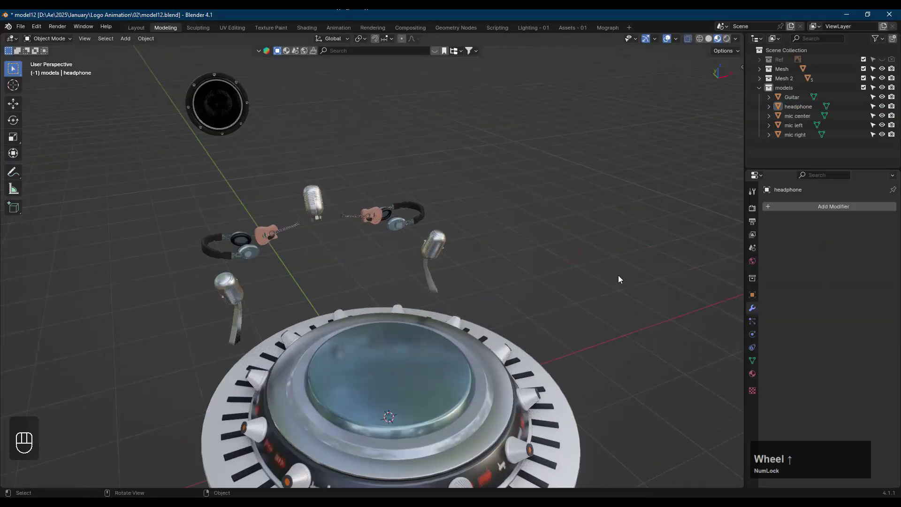
middle_click_drag(619, 275, 522, 229, "shift")
left_click(431, 274)
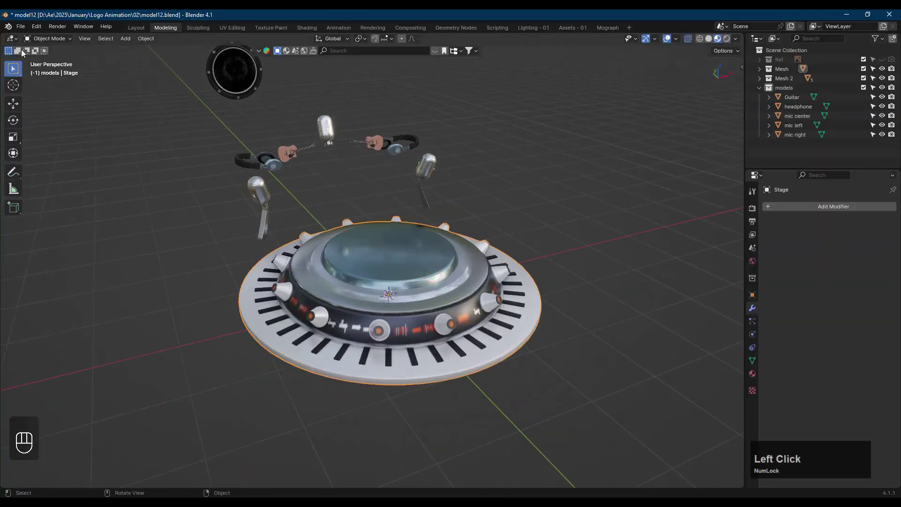
Start a Wavefront (.obj) export and create and open a new folder named exports inside the 02 folder
left_click(20, 26)
mouse_move(83, 167)
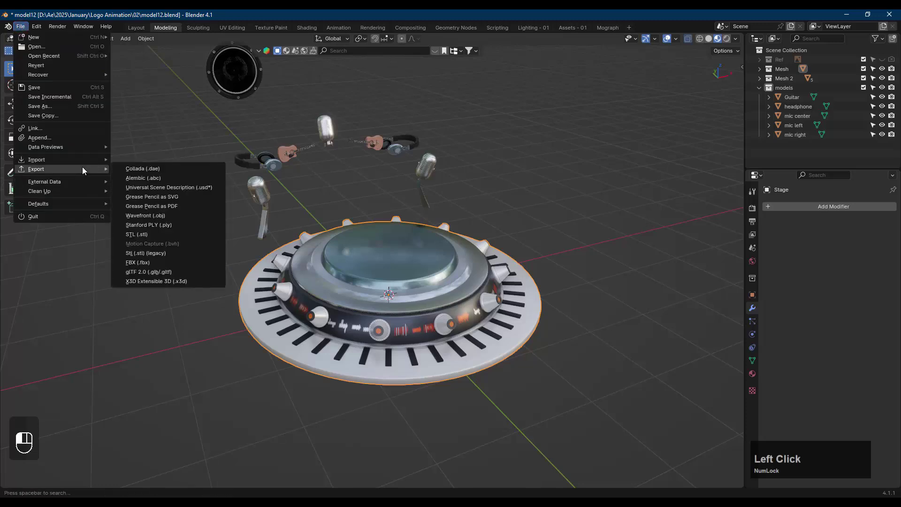
left_click(153, 216)
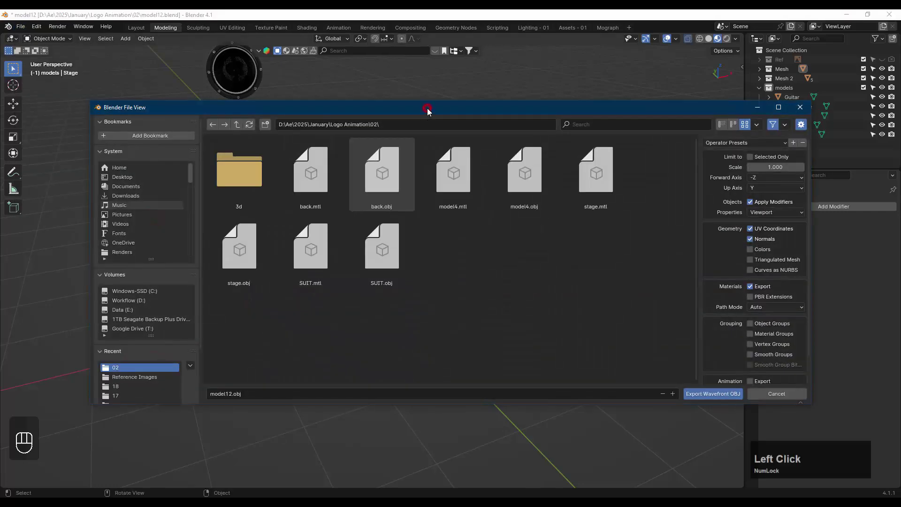
left_click_drag(425, 108, 424, 107)
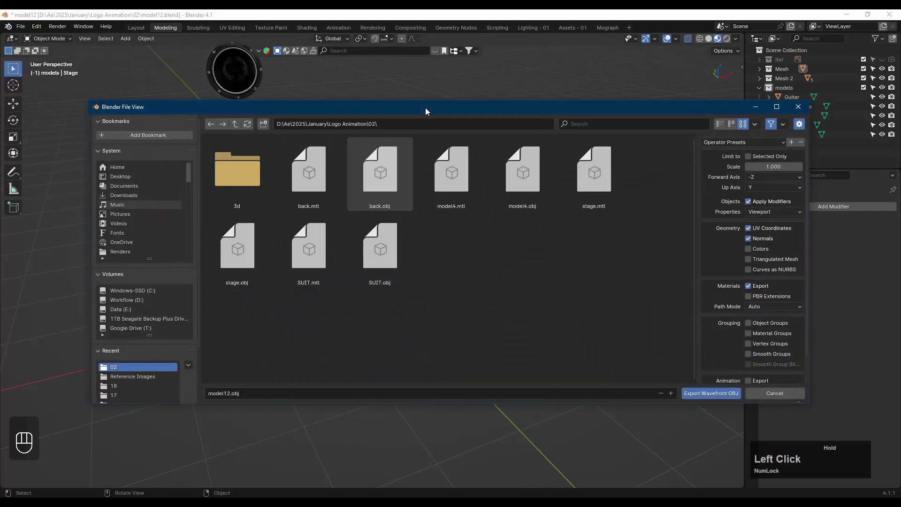
left_click(478, 308)
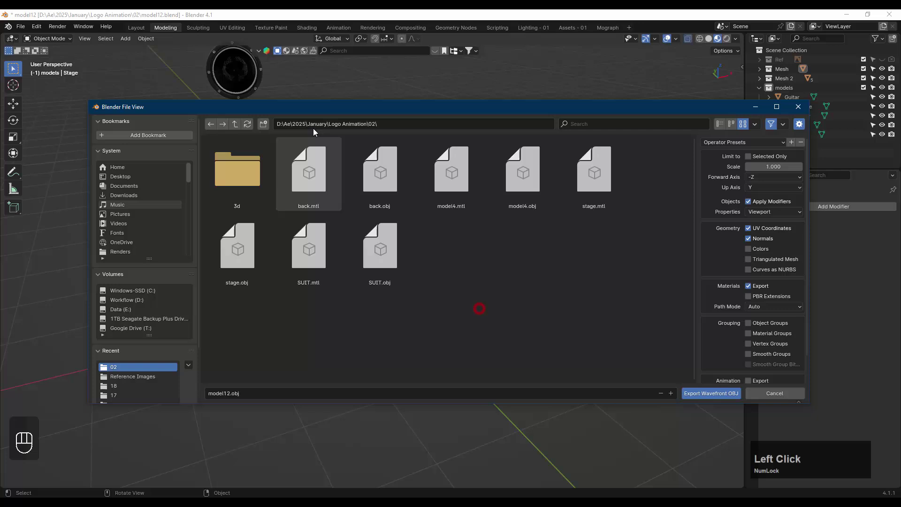
left_click(263, 124)
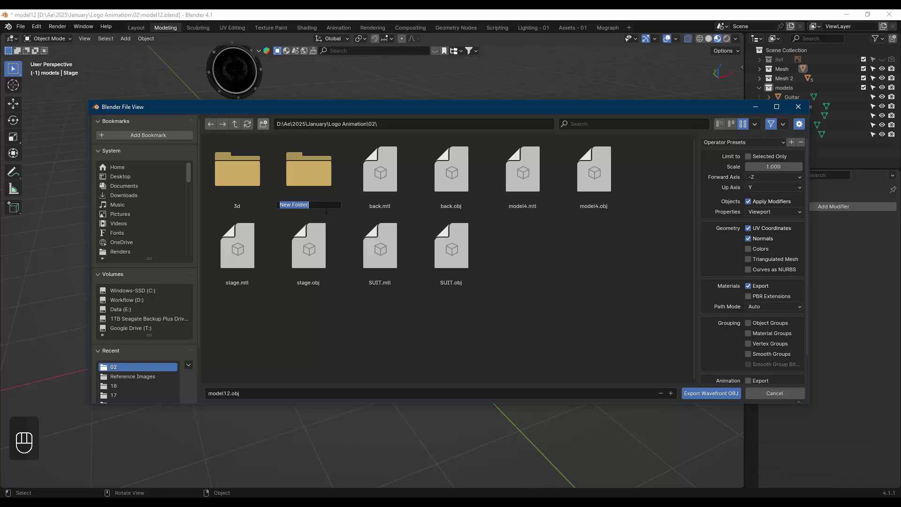
left_click(315, 205)
type("exports")
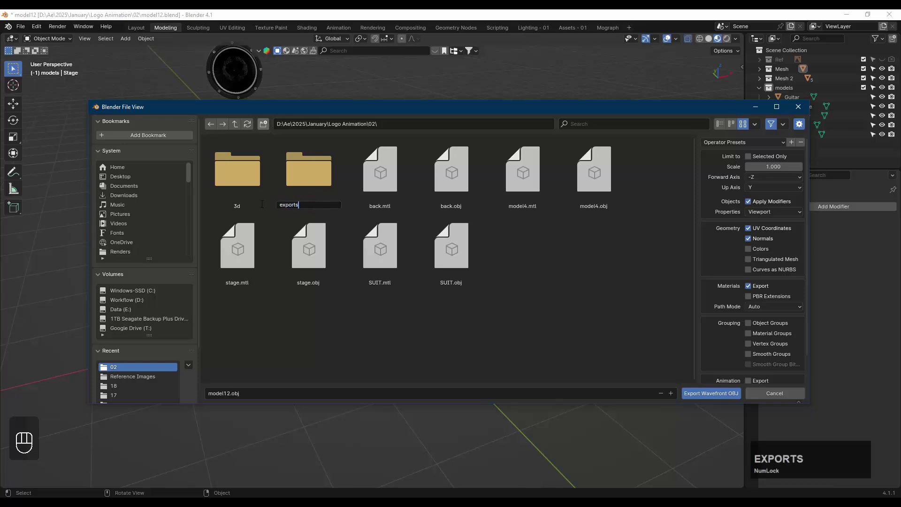
left_click(333, 174)
Export only the selected stage as a Wavefront OBJ named "stage - 01.obj" in the exports folder
left_click(262, 393)
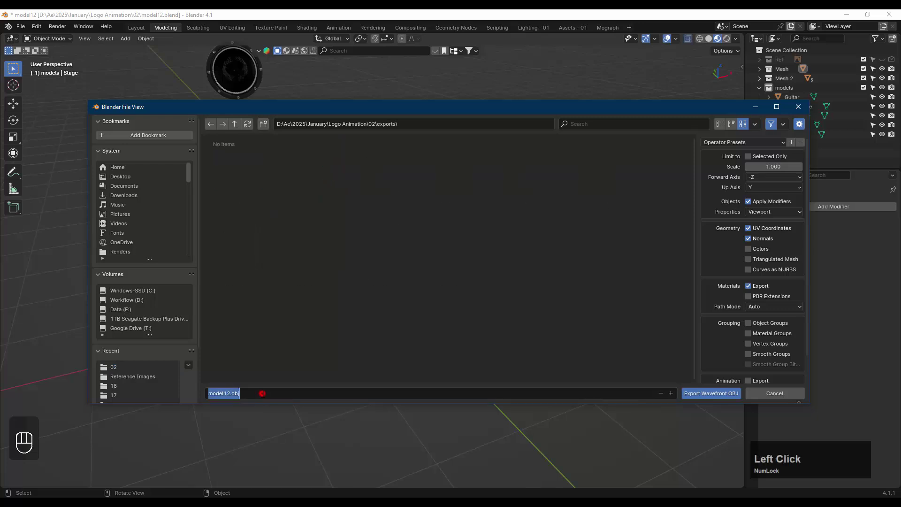
type("stage-01")
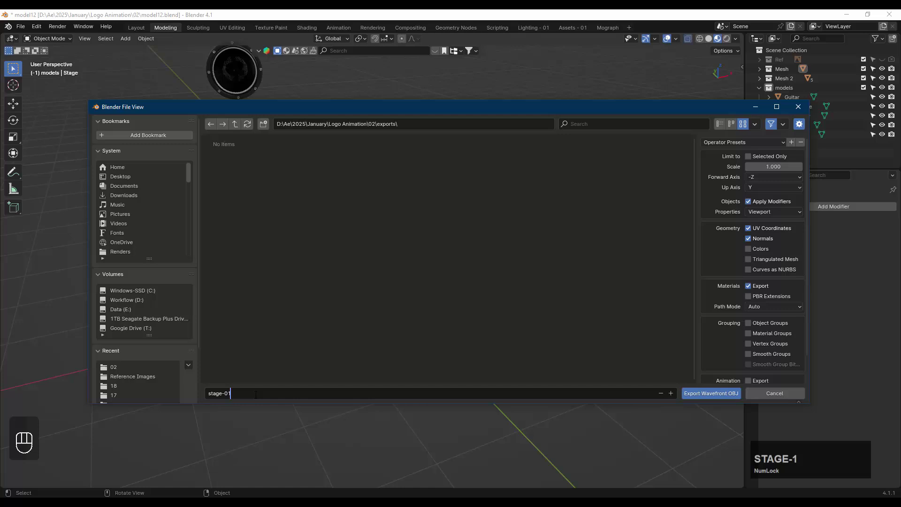
key("Left")
left_click(249, 397)
left_click(749, 157)
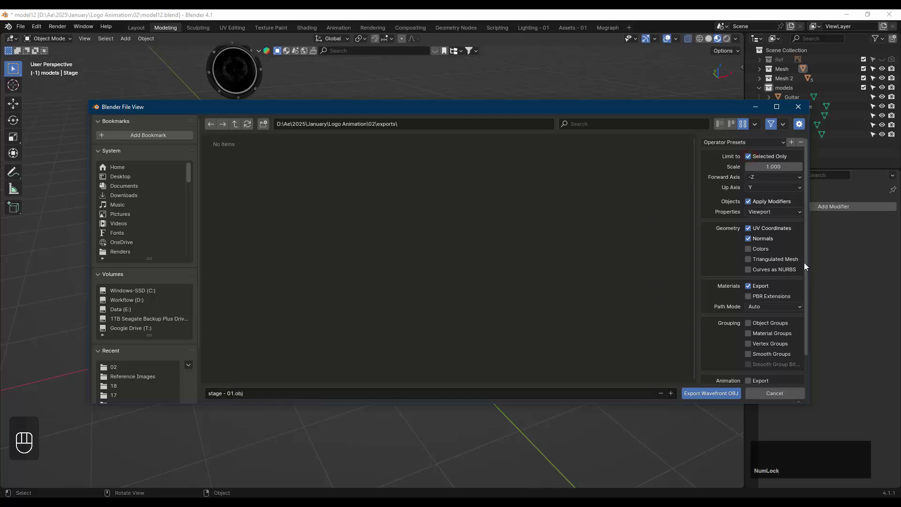
left_click_drag(804, 263, 812, 312)
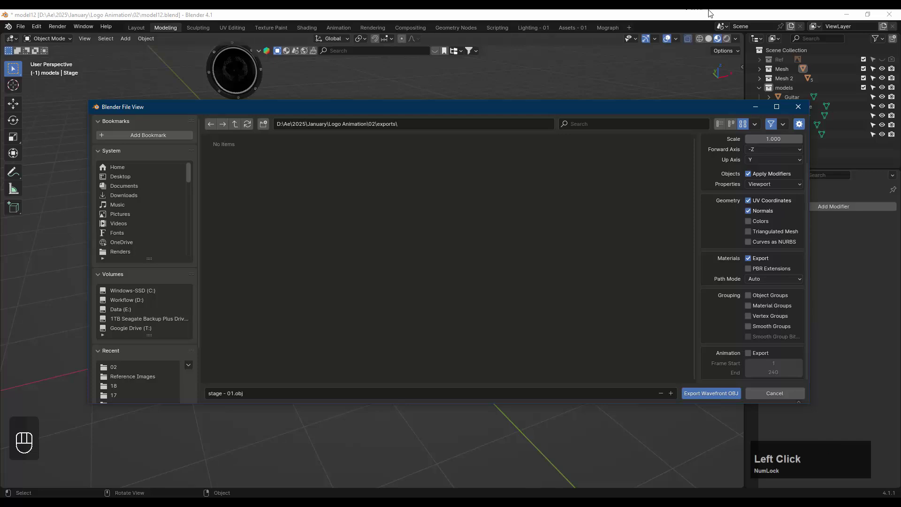
left_click(728, 393)
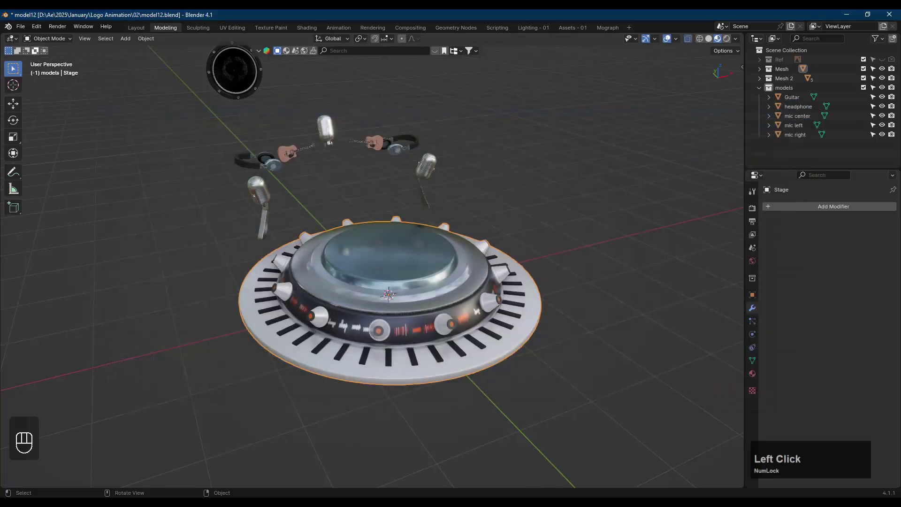
Switch to After Effects and reopen Element's Scene Setup
left_click(616, 364)
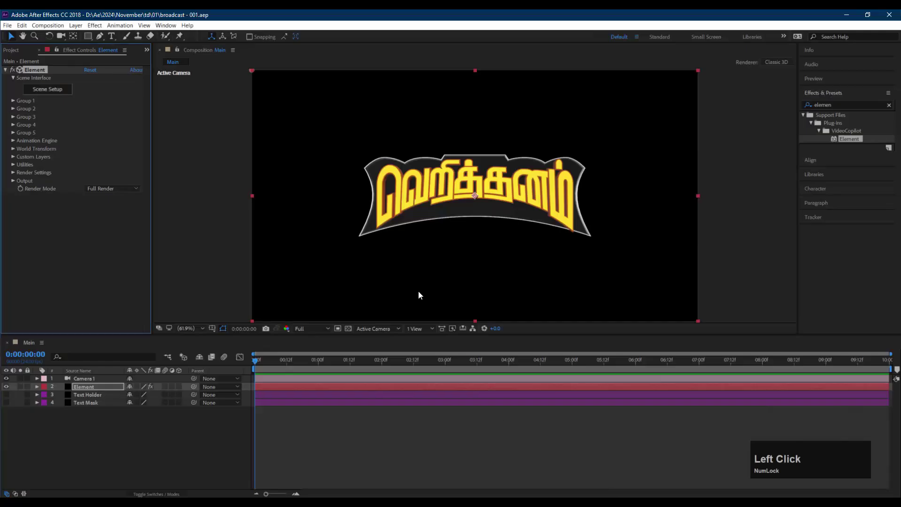
left_click(50, 90)
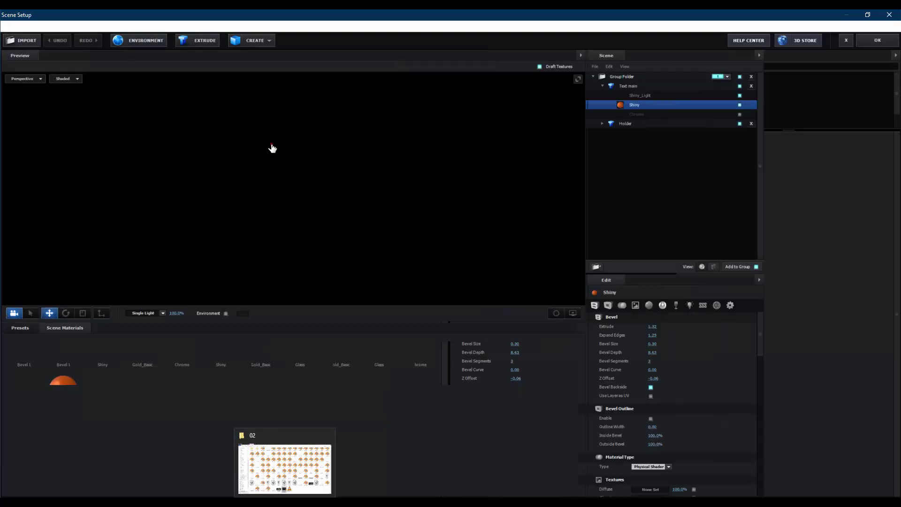
left_click(272, 147)
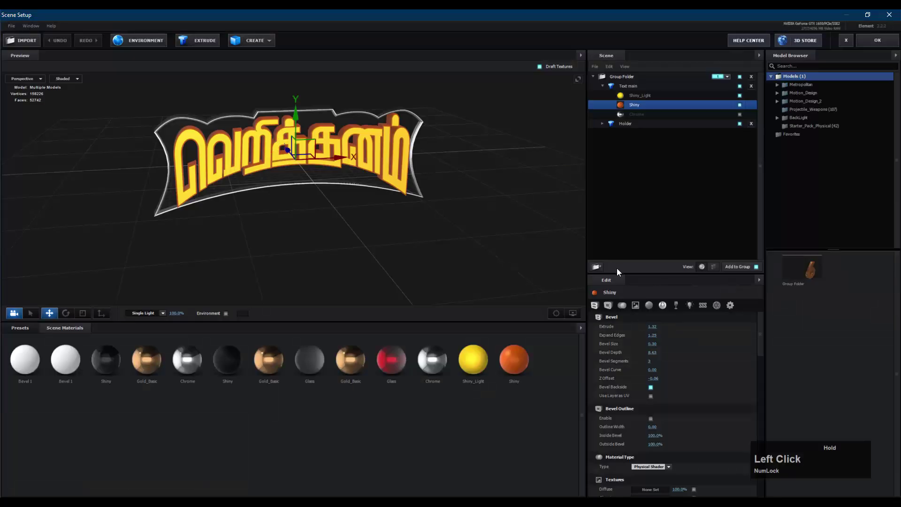
Switch to the model12 file in Blender and start a Wavefront (.obj) export
mouse_move(607, 502)
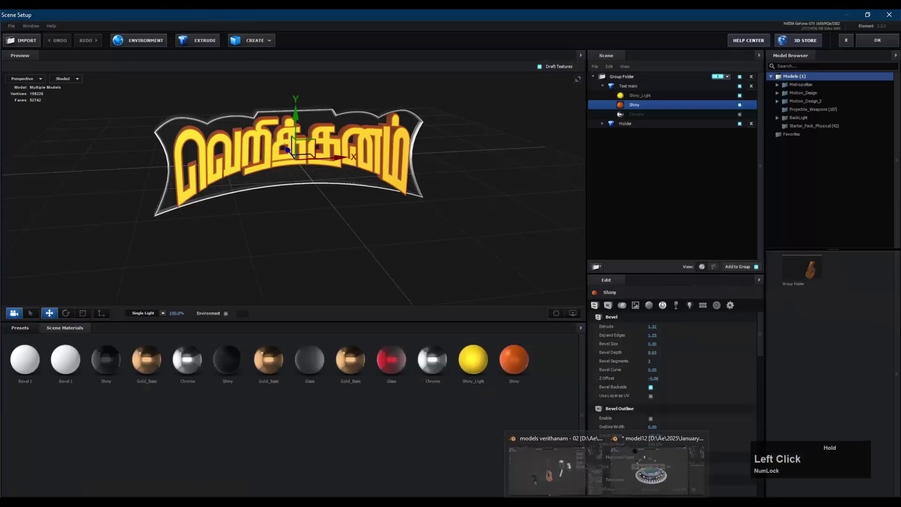
left_click(637, 472)
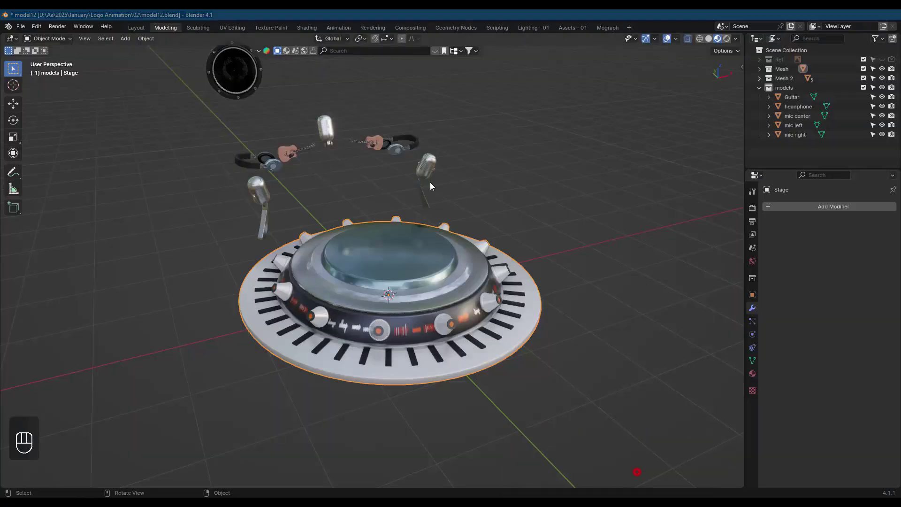
left_click(21, 26)
left_click(21, 25)
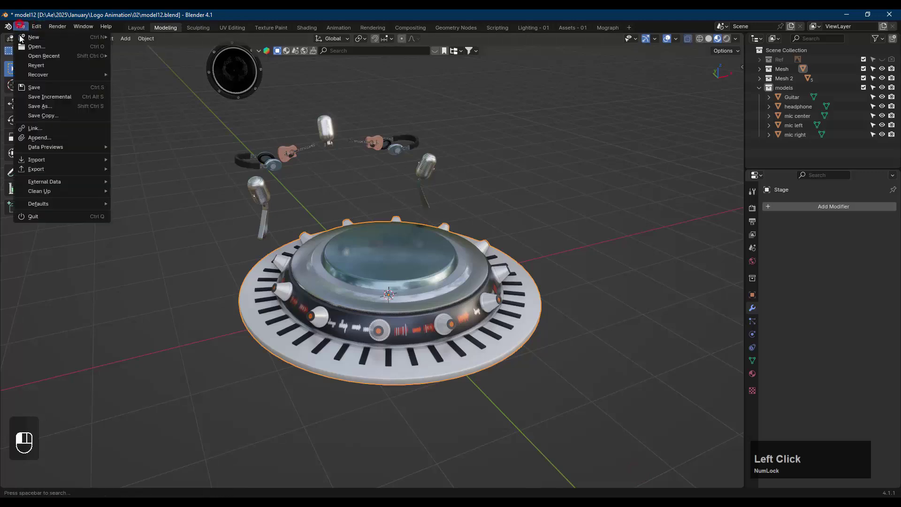
mouse_move(69, 168)
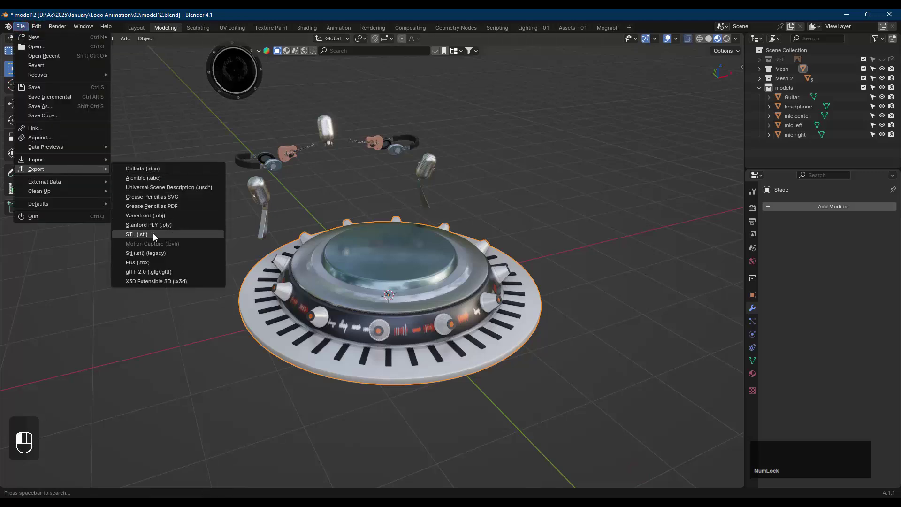
left_click(156, 215)
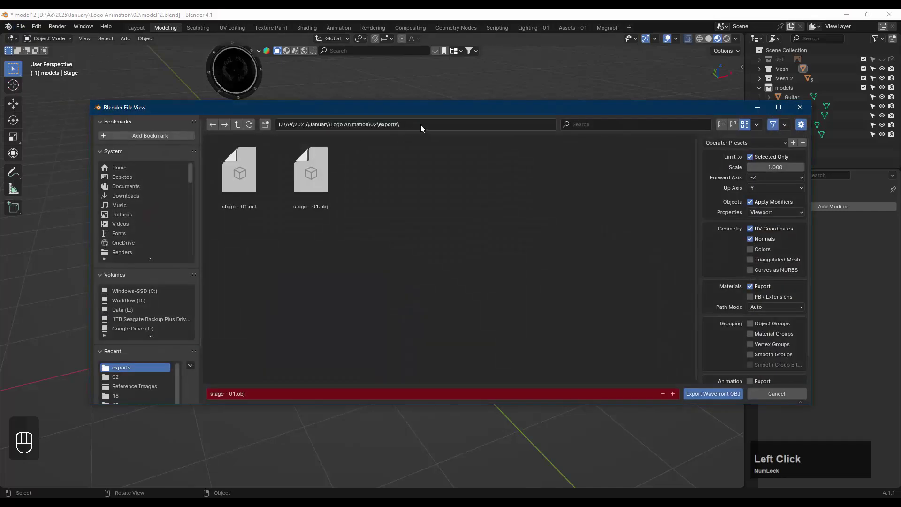
Copy the full path of the exports folder from the export file dialog
left_click(421, 124)
right_click(414, 125)
left_click(407, 125)
right_click(346, 125)
left_click(344, 126)
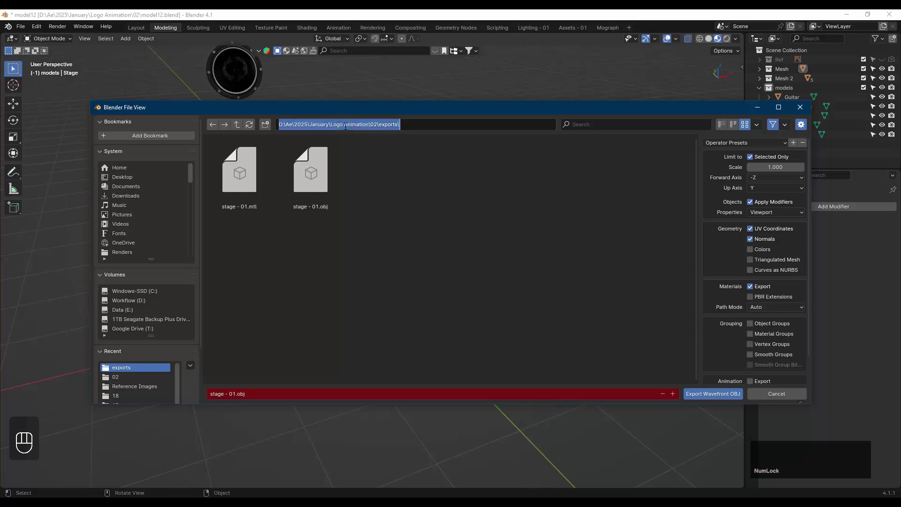
key("ctrl+c")
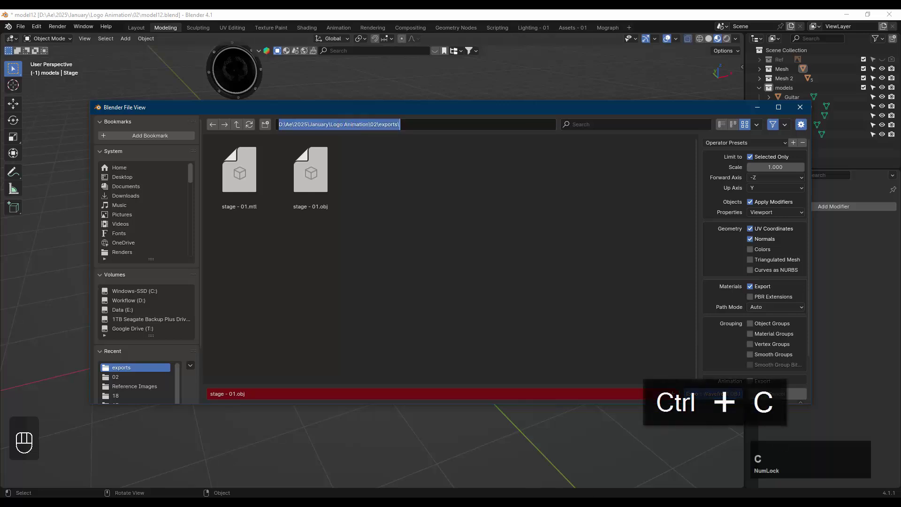
Return to Element's Scene Setup, collapse the Group Folder and import "stage - 01.obj" from the copied path with the default import preferences
left_click(631, 493)
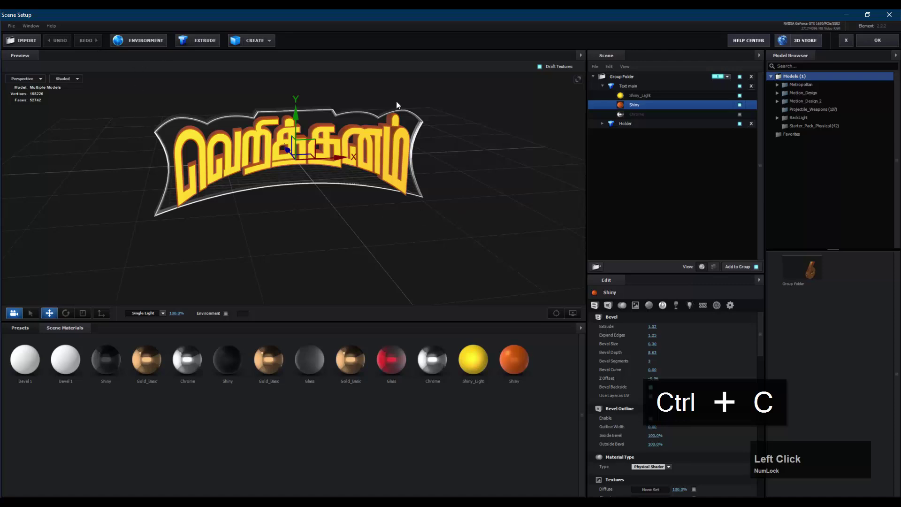
middle_click_drag(396, 100, 429, 152)
left_click(669, 186)
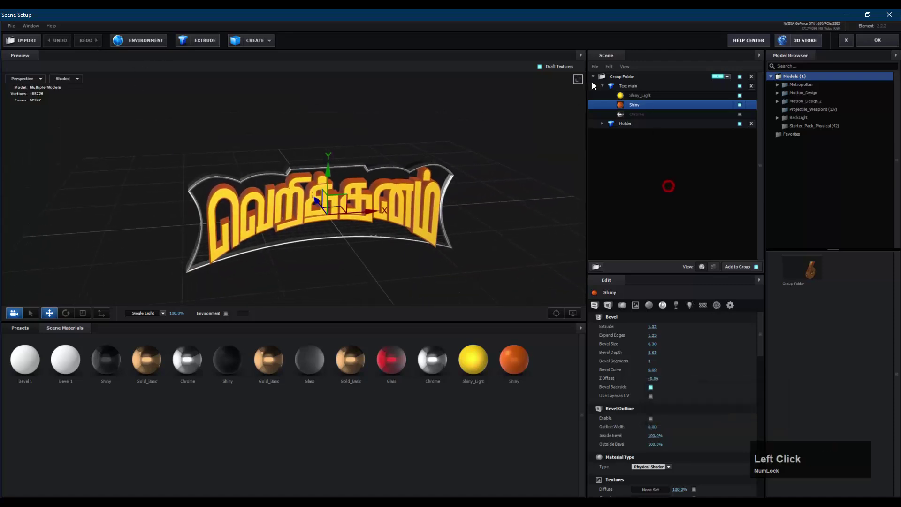
left_click(593, 76)
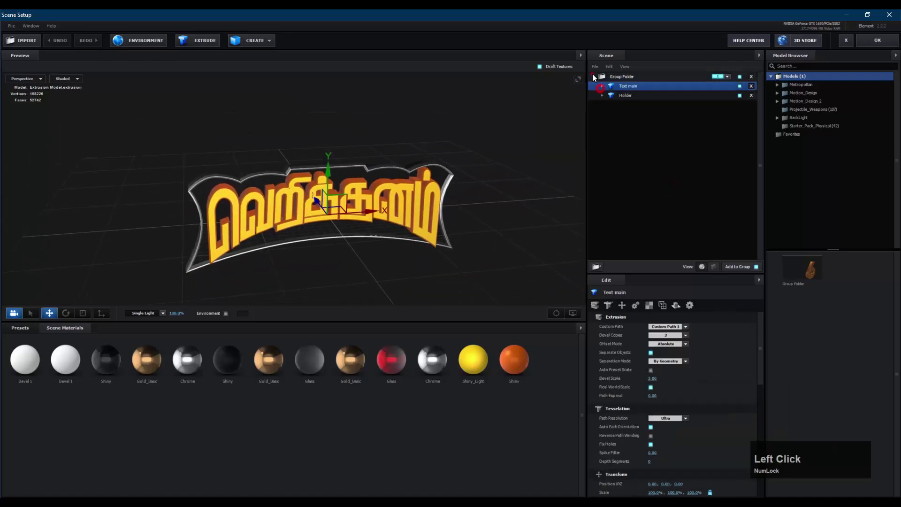
left_click(24, 41)
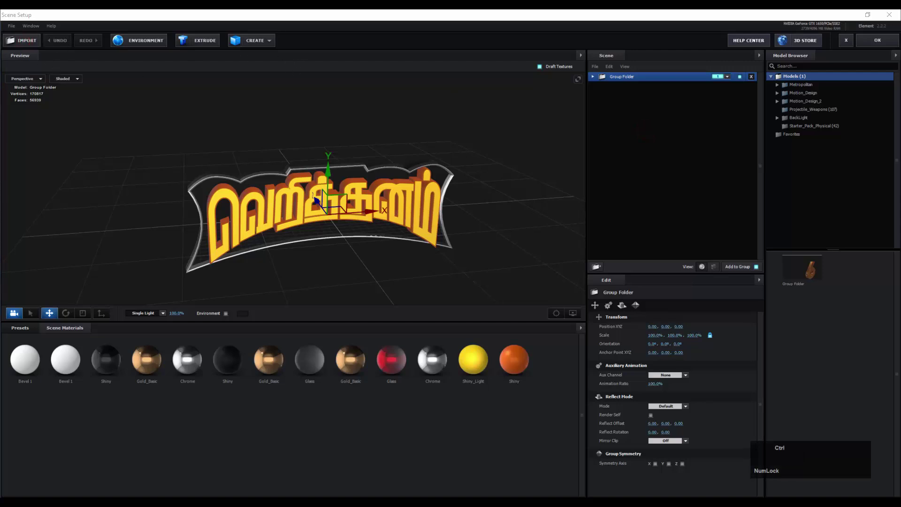
key("ctrl+v")
key("Return")
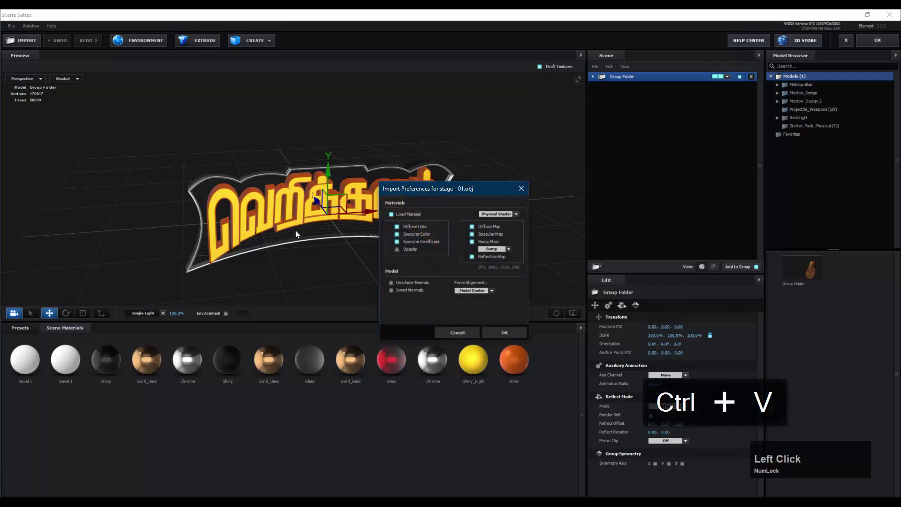
left_click(483, 193)
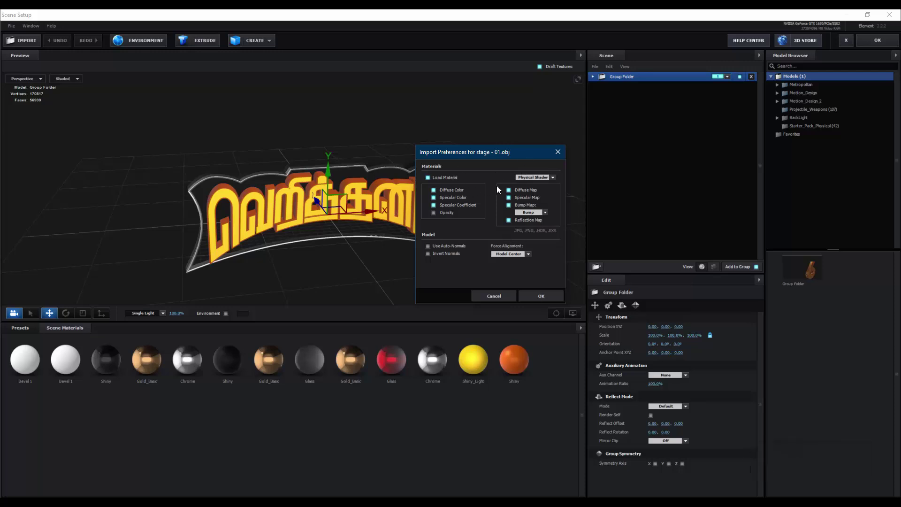
left_click(537, 298)
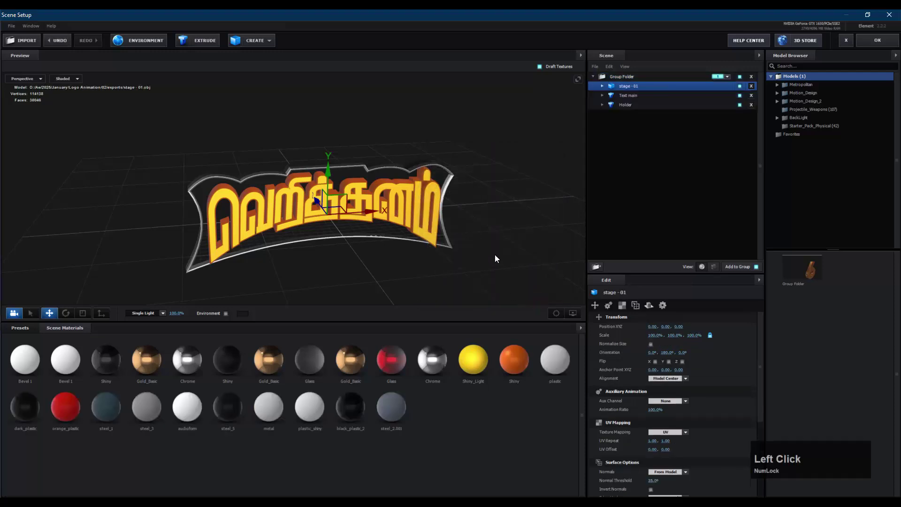
Hide Text main and Holder temporarily to examine the size of the imported stage model, and show both again
scroll(512, 246, "down", 5)
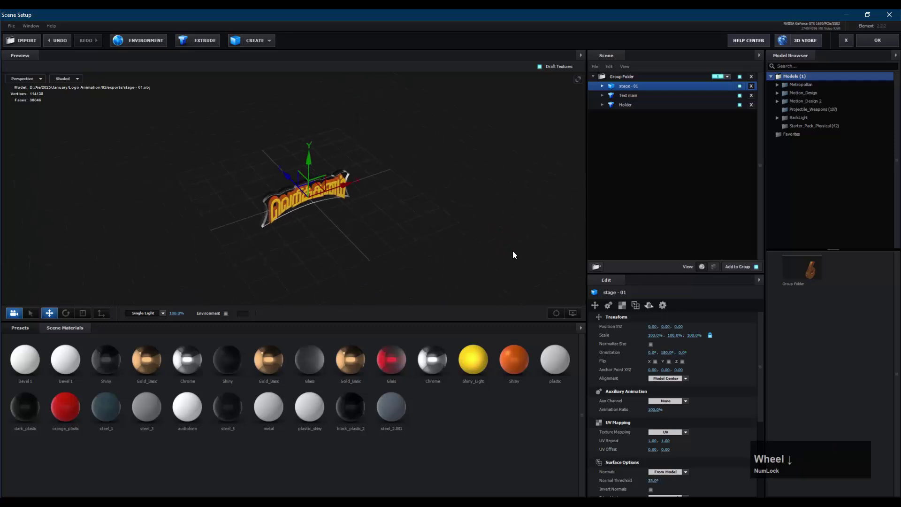
scroll(336, 225, "up", 5)
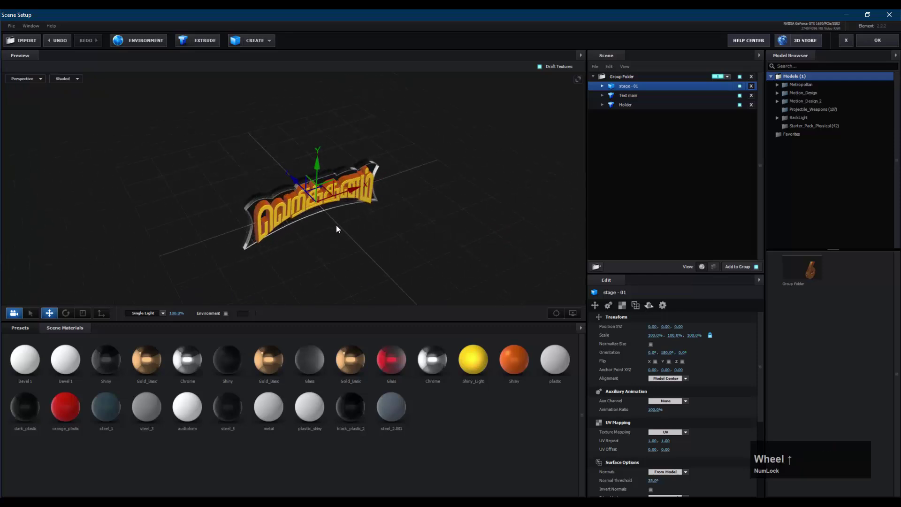
left_click(739, 95)
left_click(740, 105)
scroll(352, 236, "up", 3)
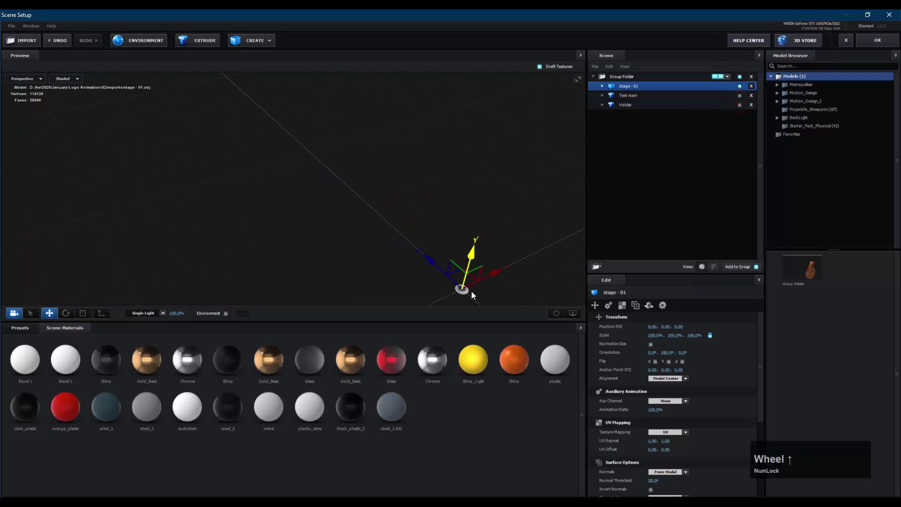
scroll(469, 287, "down", 2)
left_click(740, 95)
left_click(740, 105)
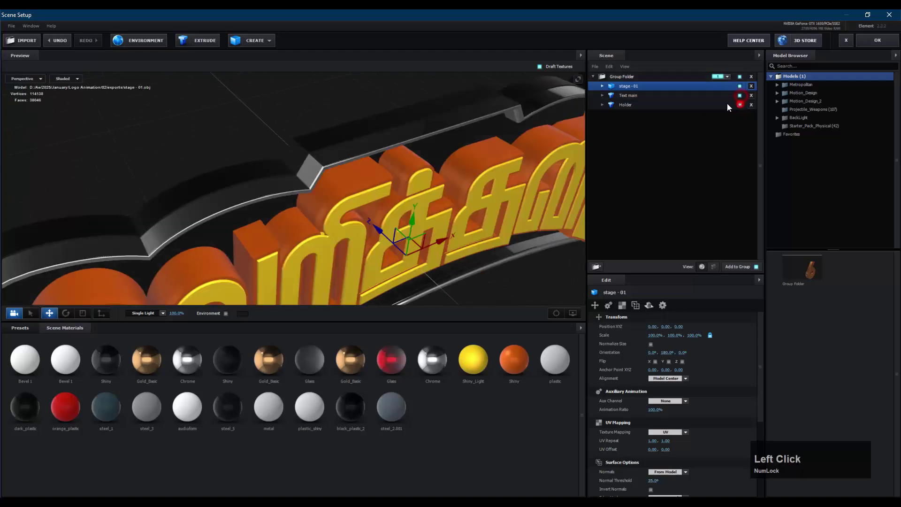
Remove the stage - 01 model from the Group Folder in the scene
scroll(381, 240, "down", 1)
left_click(693, 86)
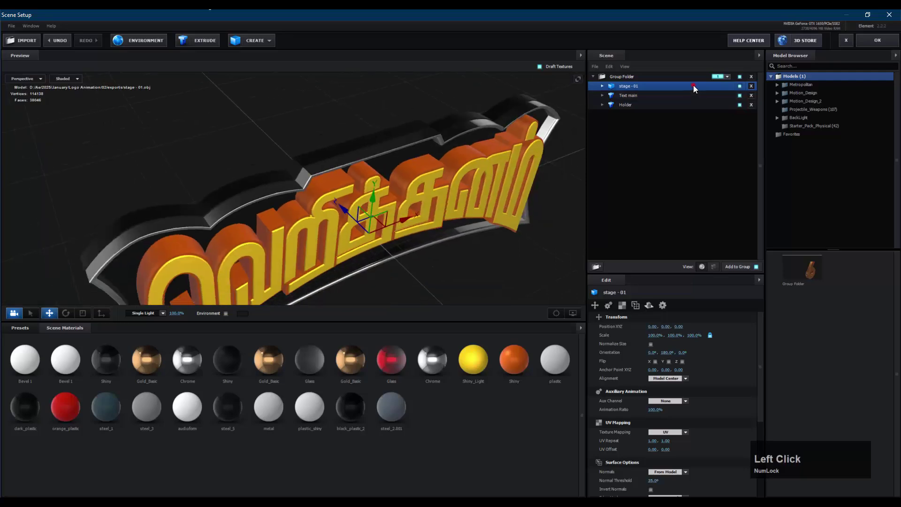
left_click(752, 86)
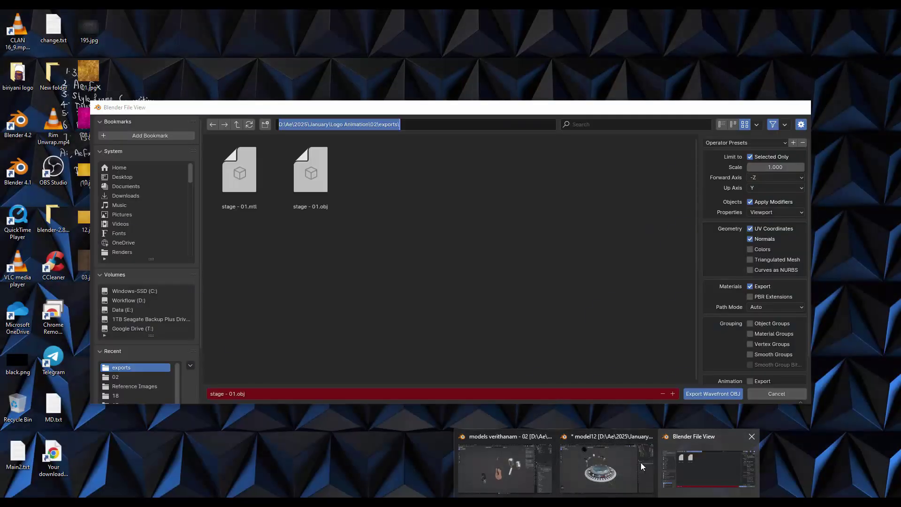
Switch back to Blender, cancel the open Wavefront export and select all objects in the model12 scene
mouse_move(655, 466)
left_click(686, 466)
left_click(767, 394)
scroll(431, 312, "down", 6)
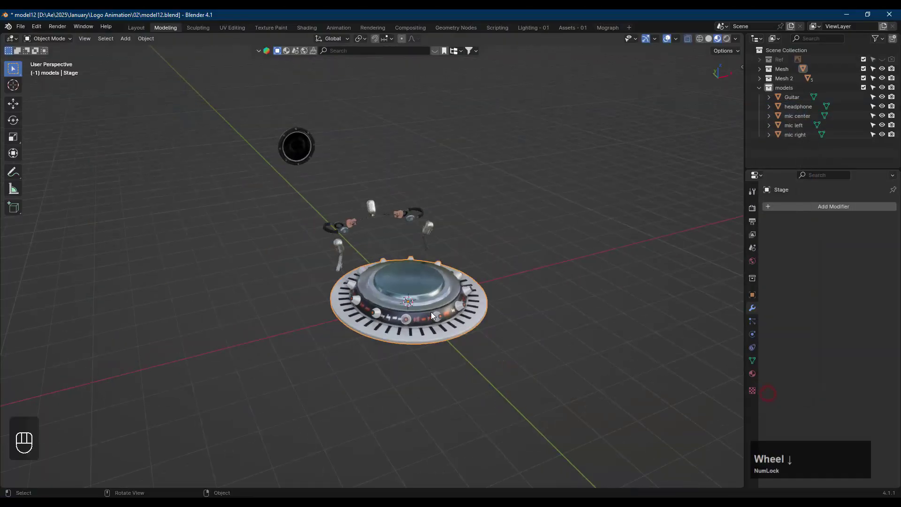
middle_click_drag(492, 321, 292, 292, "shift")
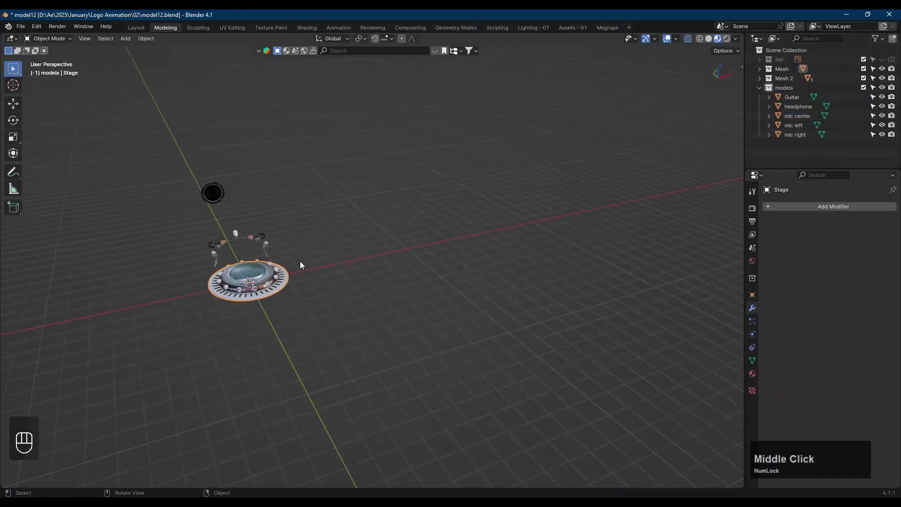
key("a")
scroll(308, 239, "up", 2)
scroll(308, 240, "down", 5)
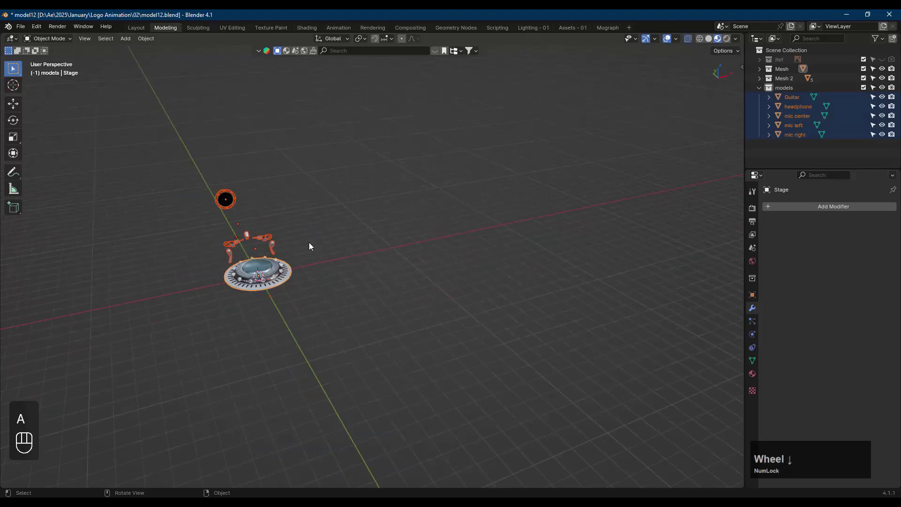
scroll(312, 244, "up", 8)
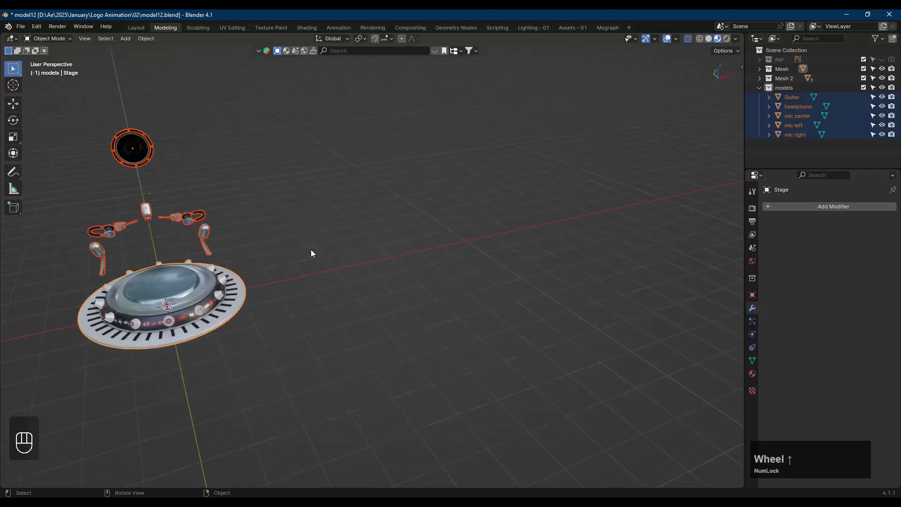
scroll(309, 254, "down", 2)
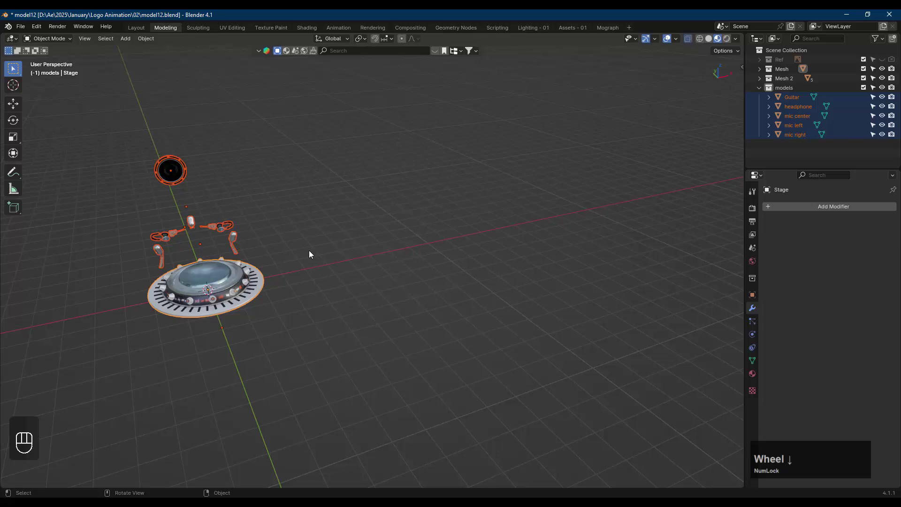
scroll(310, 254, "down", 3)
Select only the stage and move it about -22 m along the Y axis, away from the other models
left_click(267, 267)
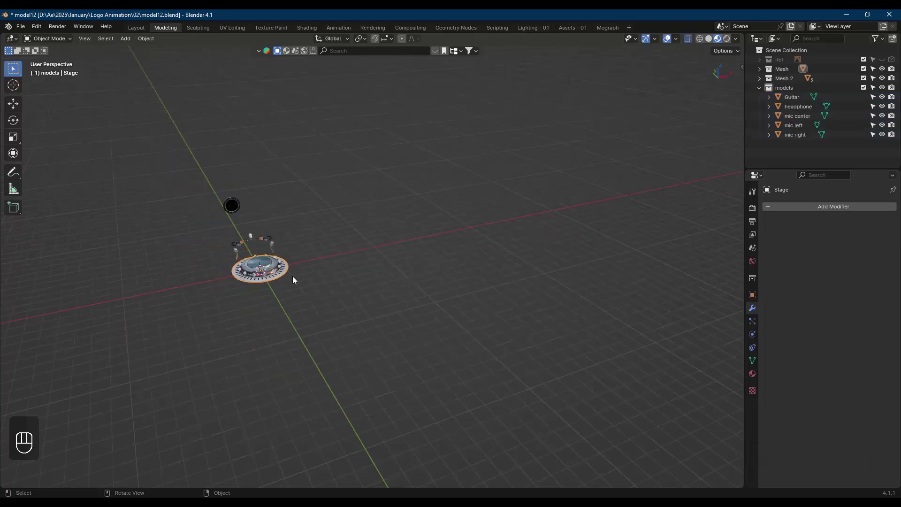
key("g")
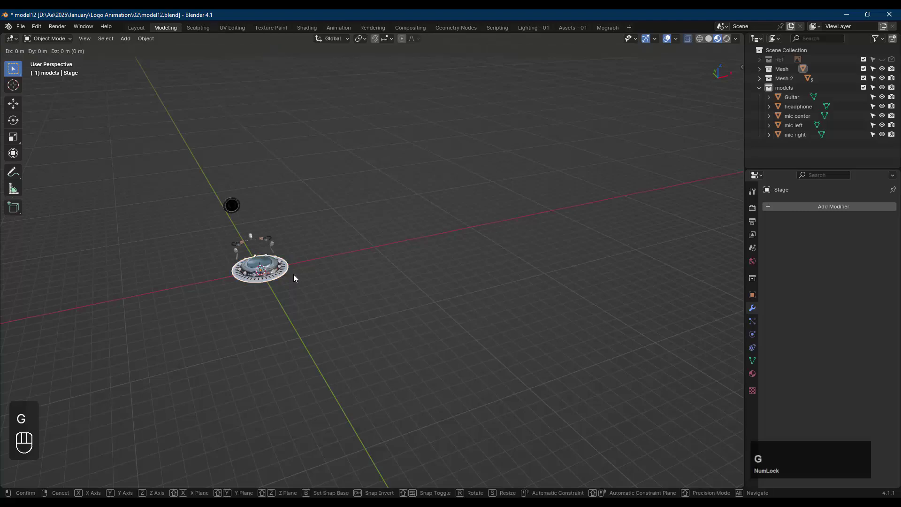
key("y")
left_click(502, 426)
middle_click_drag(470, 331, 394, 256, "shift")
mouse_move(379, 281)
middle_mouse_down()
mouse_move(371, 264)
mouse_move(385, 283)
mouse_move(378, 274)
middle_mouse_up()
scroll(381, 291, "down", 3)
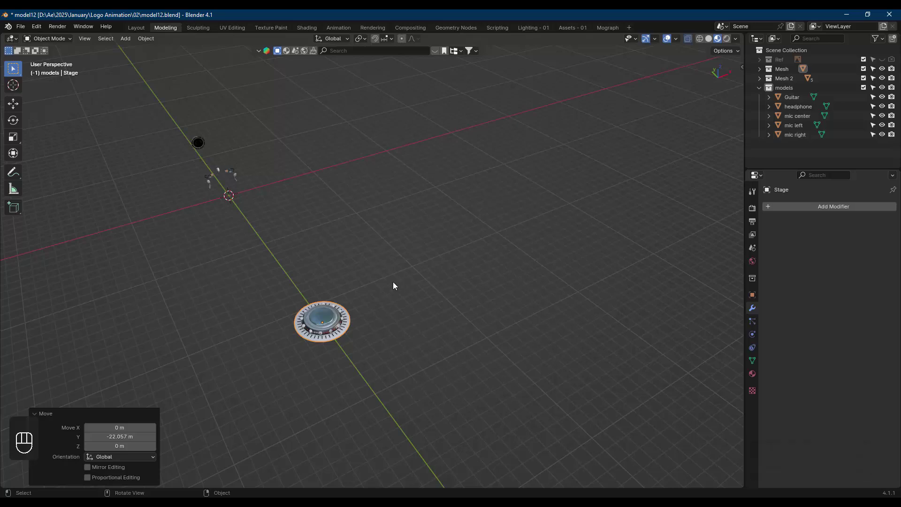
Select all of the stage's geometry in Edit Mode, return to Object Mode and scale the stage by about 0.976
key("Tab")
key("a")
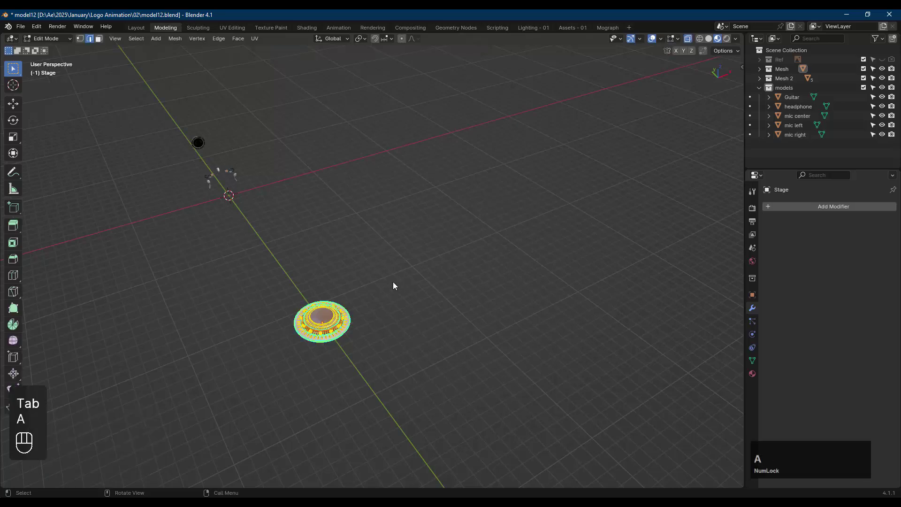
key("Tab")
scroll(354, 308, "up", 3)
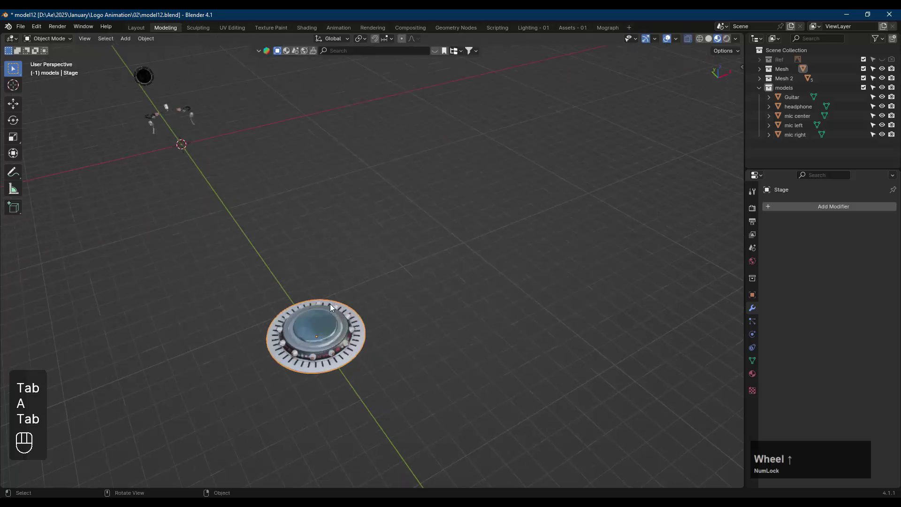
key("s")
left_click(416, 307)
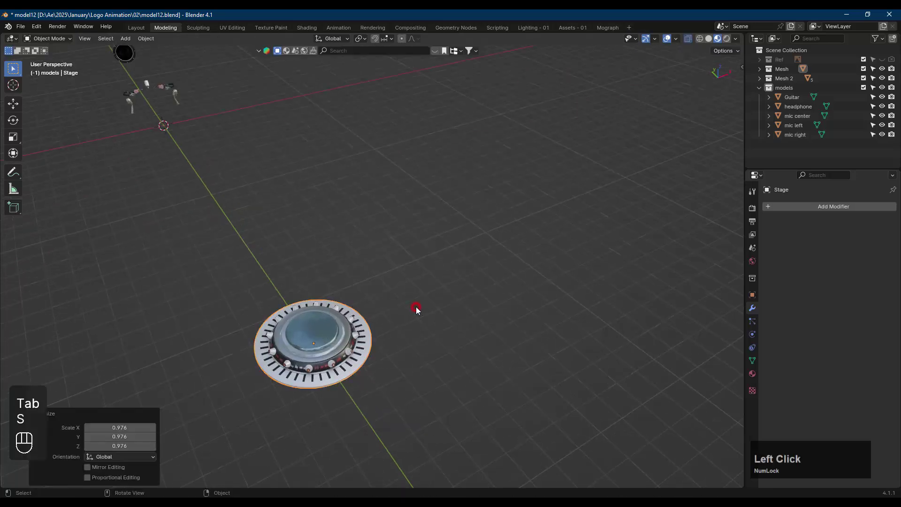
Undo the last resize and scale the Stage up uniformly by about 1.82, and again by about 1.69
key("ctrl+z")
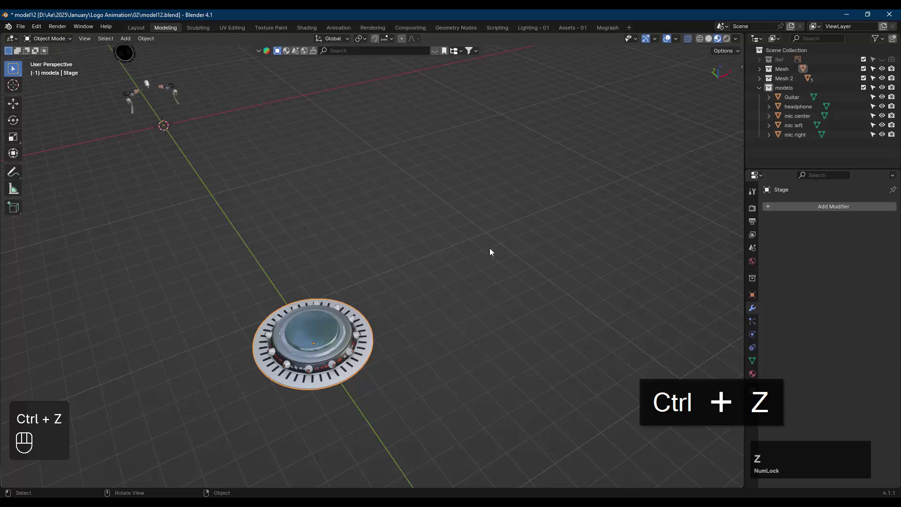
key("s")
left_click(649, 202)
middle_click_drag(579, 247, 463, 268, "shift")
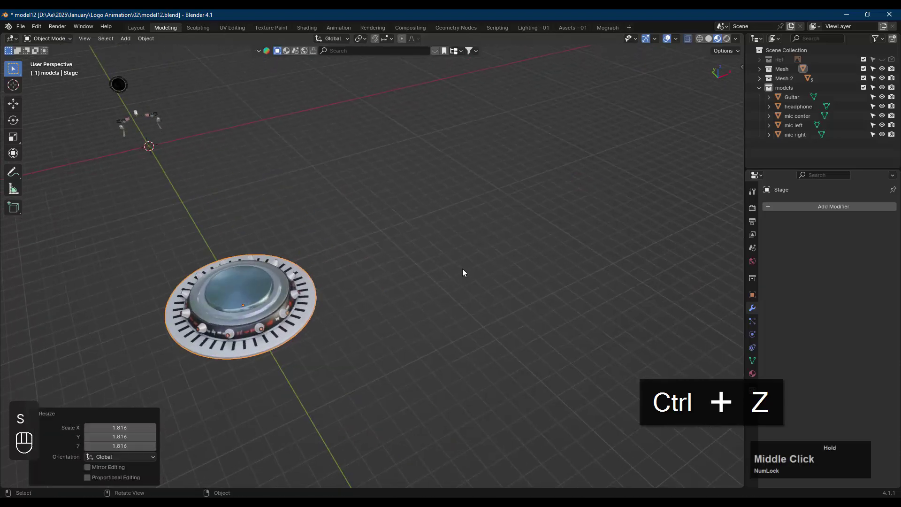
key("s")
left_click(608, 217)
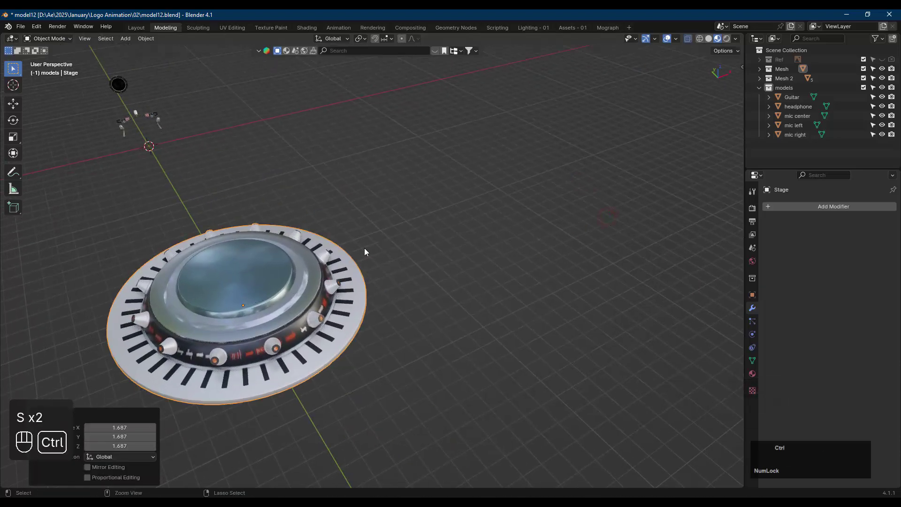
Apply the Scale transform to the enlarged Stage object and keep the Stage selected
key("ctrl+a")
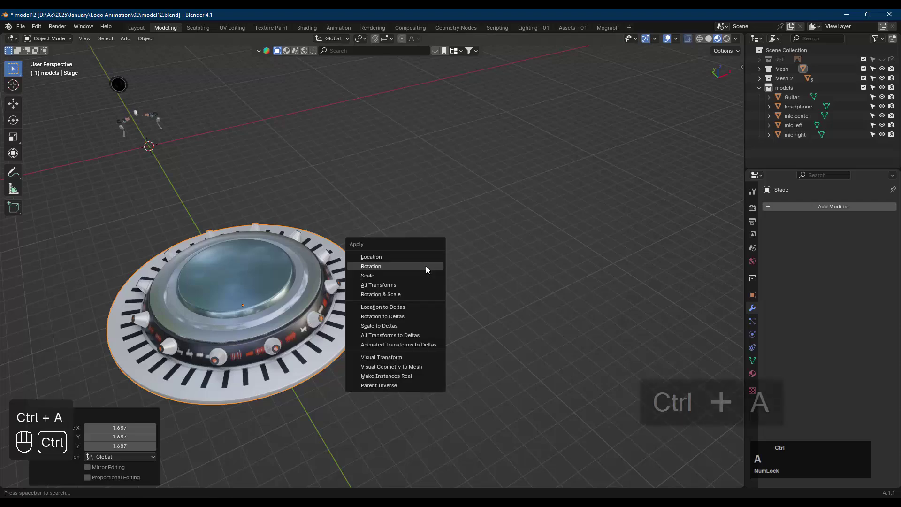
left_click(383, 277)
middle_click_drag(378, 327, 335, 307)
left_click(328, 230)
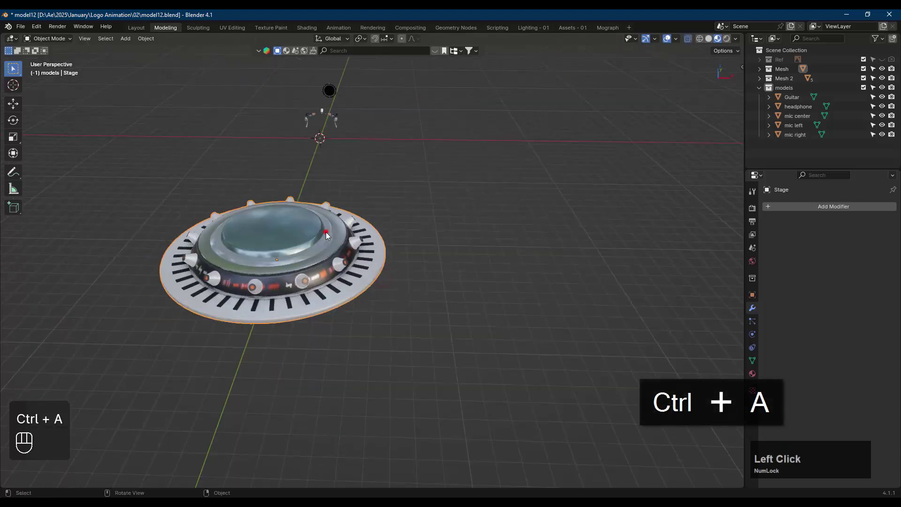
left_click(664, 273)
left_click(369, 256)
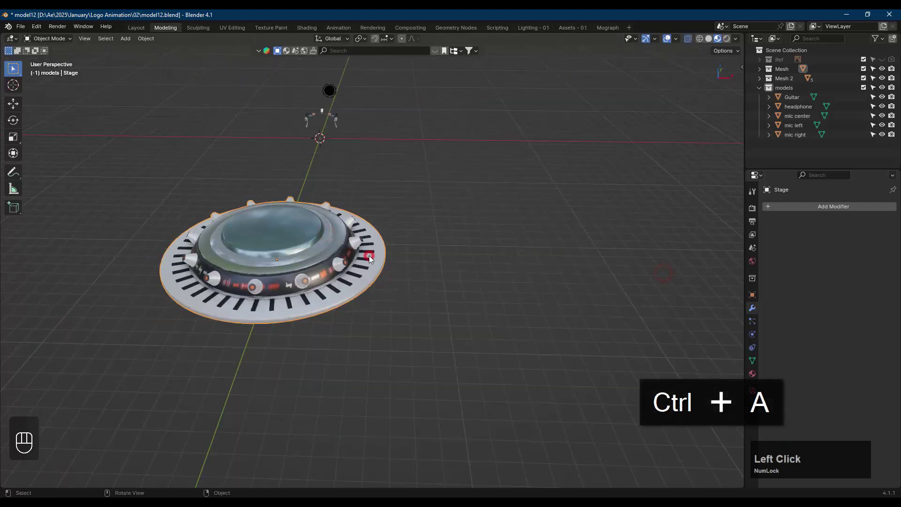
left_click(22, 27)
mouse_move(82, 160)
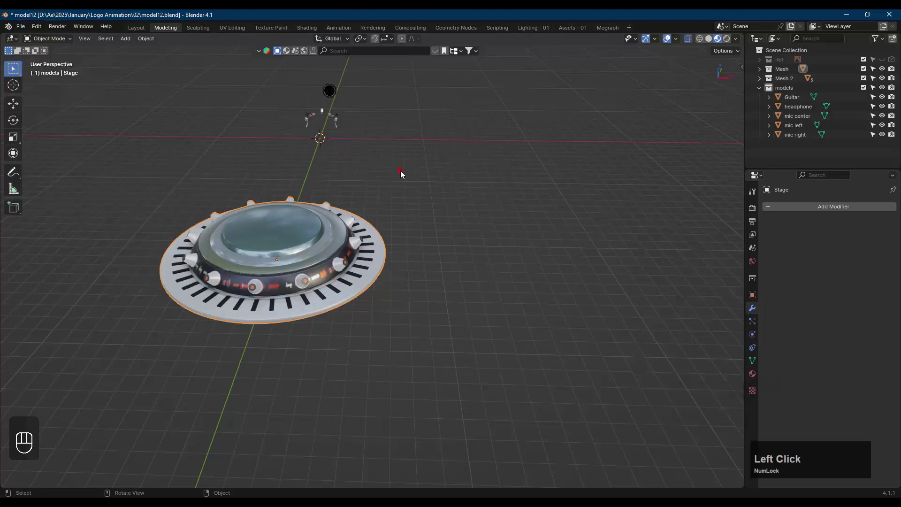
middle_click_drag(438, 232, 486, 219)
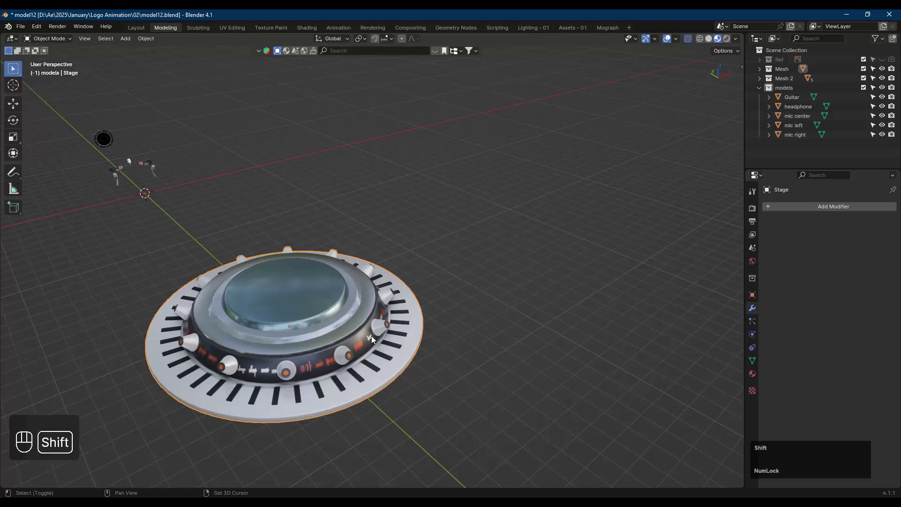
Try setting the Stage's origin to the 3D cursor at the world origin
key("shift+s")
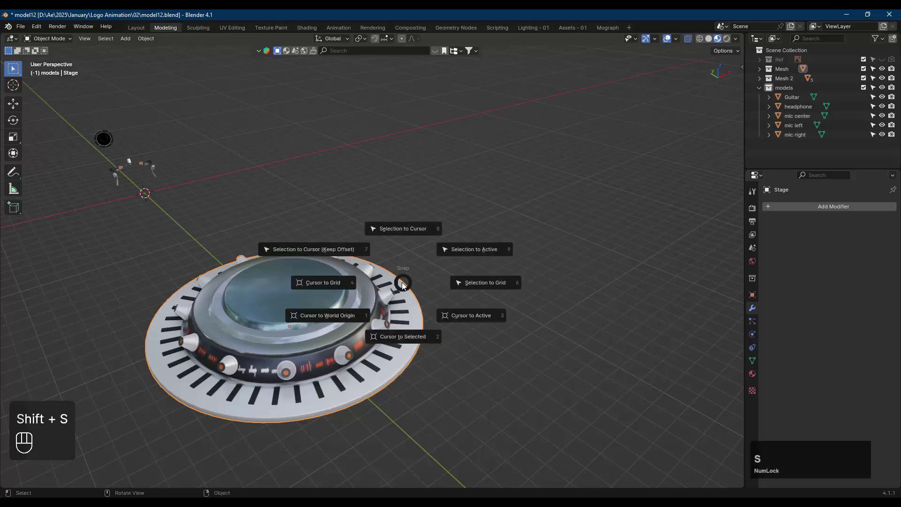
left_click(404, 238)
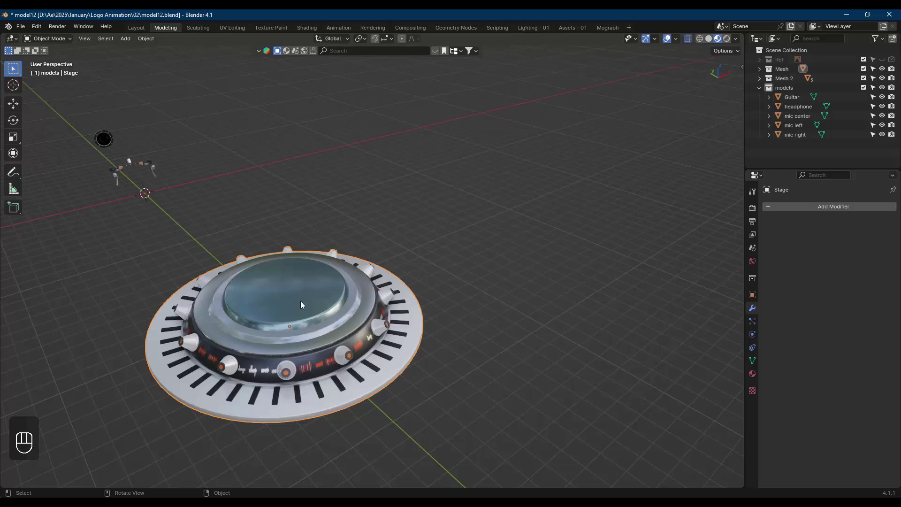
right_click(286, 302)
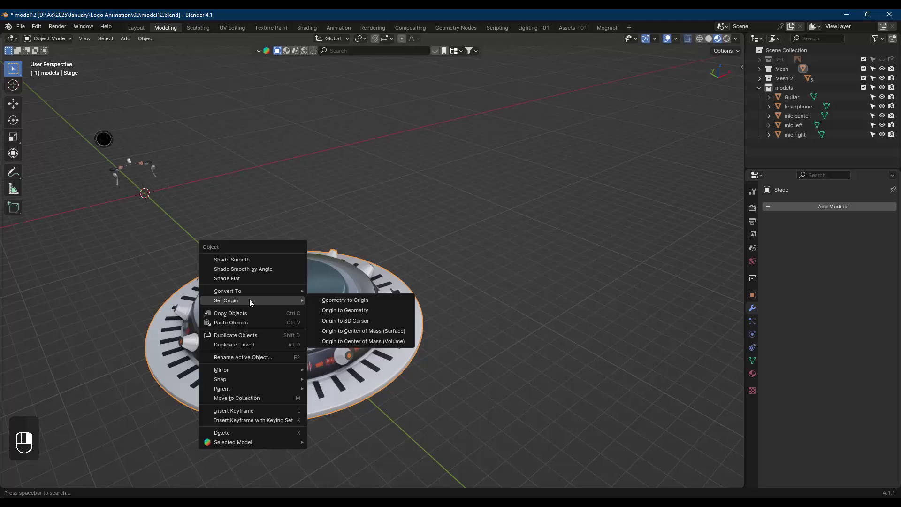
left_click(344, 324)
right_click(300, 298)
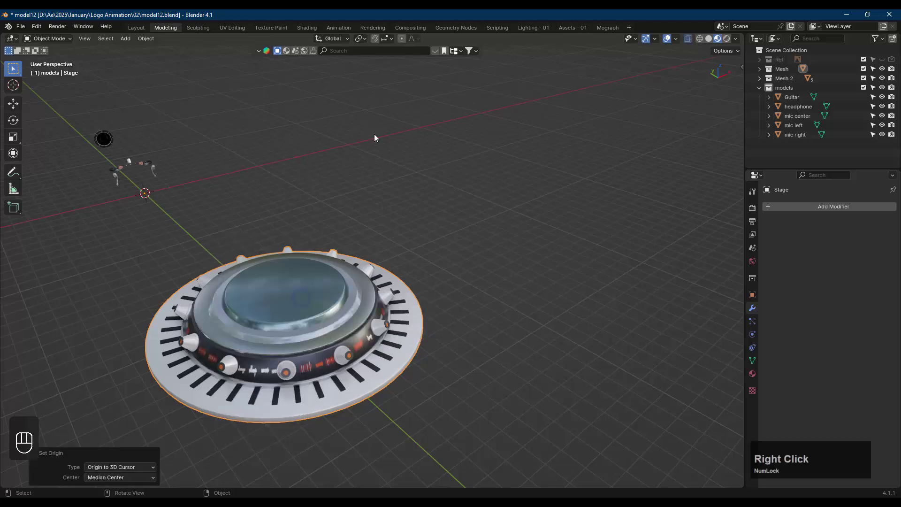
left_click(297, 288)
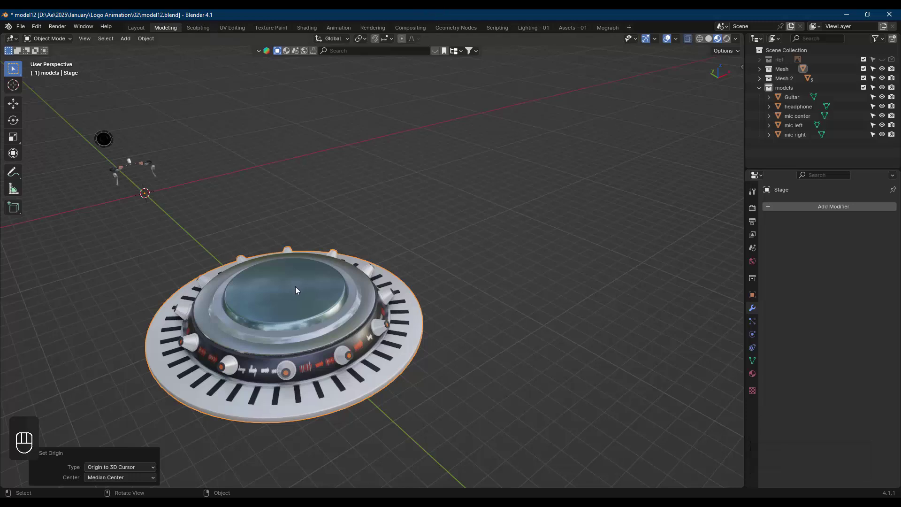
Try snapping the Stage to the 3D cursor, and undo the snap together with the origin change
key("shift+s")
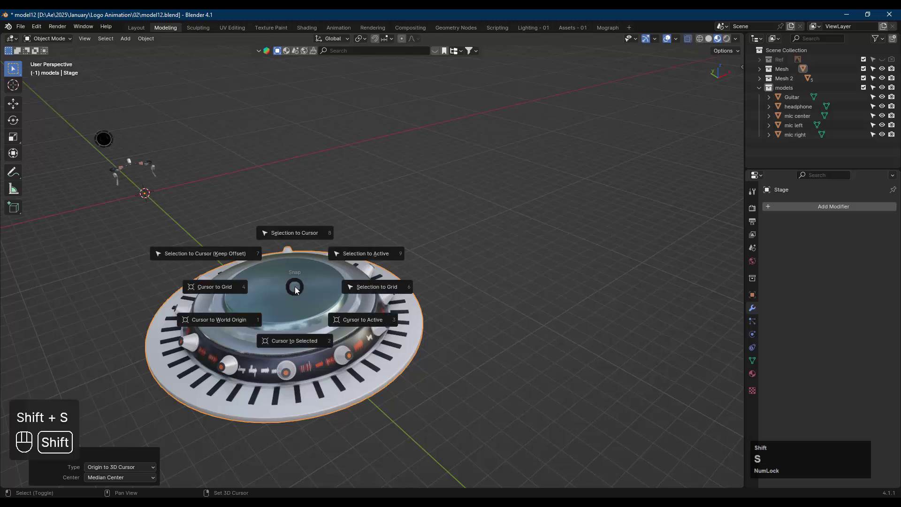
key("KP_8")
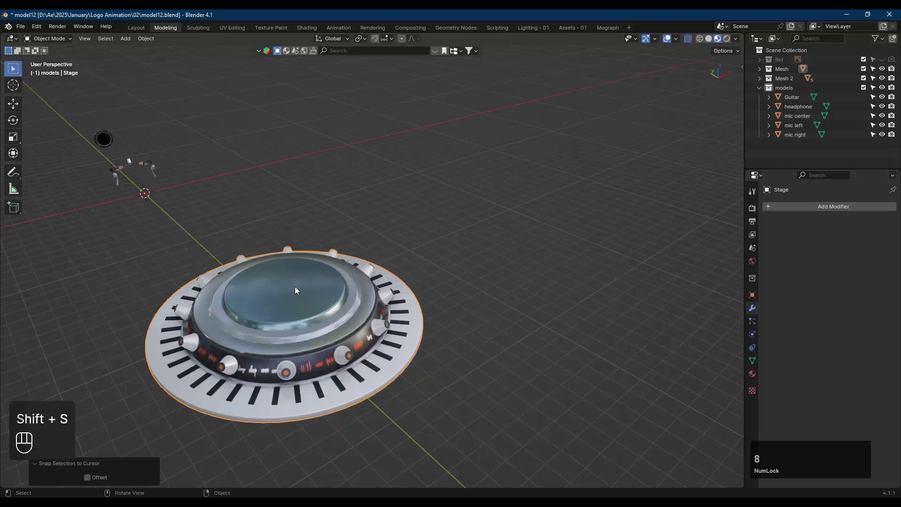
key("ctrl+z")
key("ctrl+z")
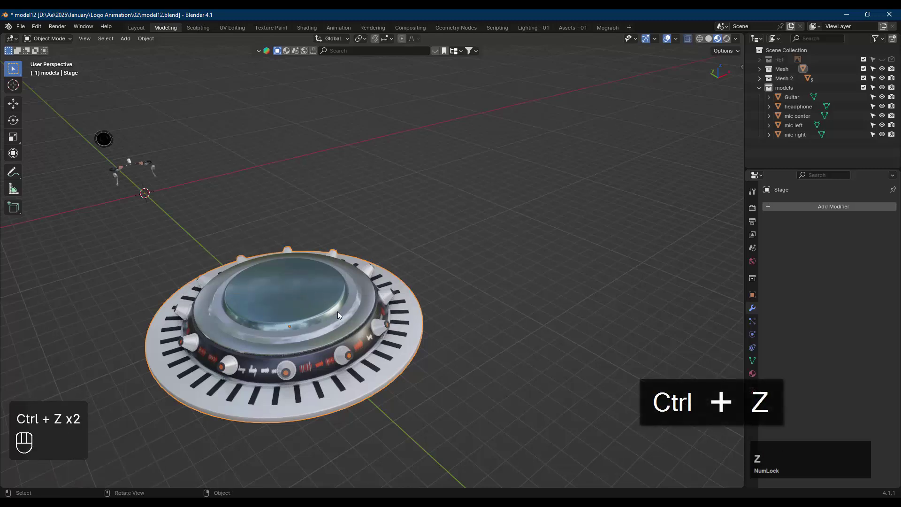
Snap the Stage to the 3D cursor so it sits at the world origin
key("shift+s")
key("KP_8")
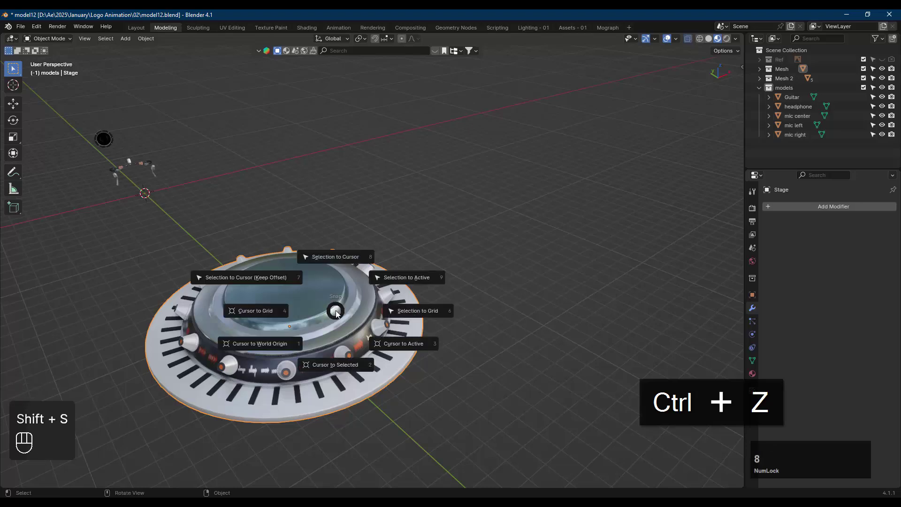
middle_click_drag(195, 215, 314, 267)
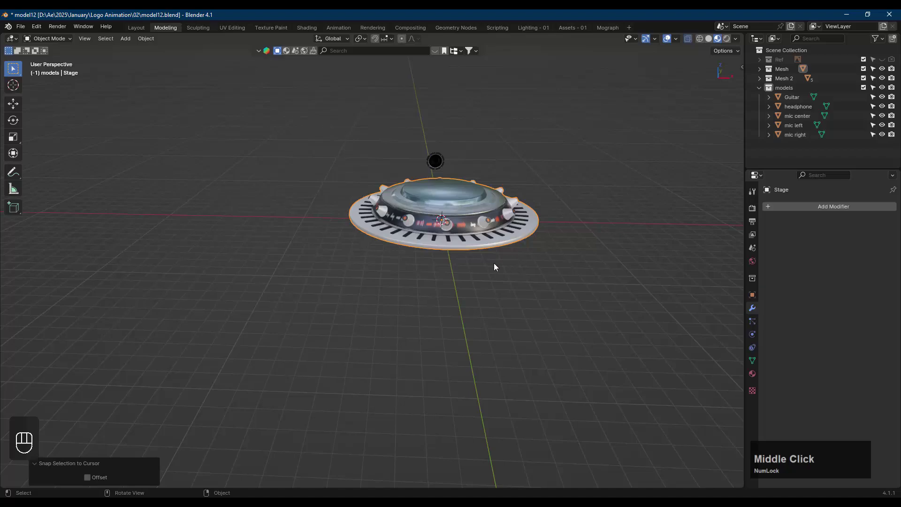
middle_click_drag(494, 266, 548, 244, "shift")
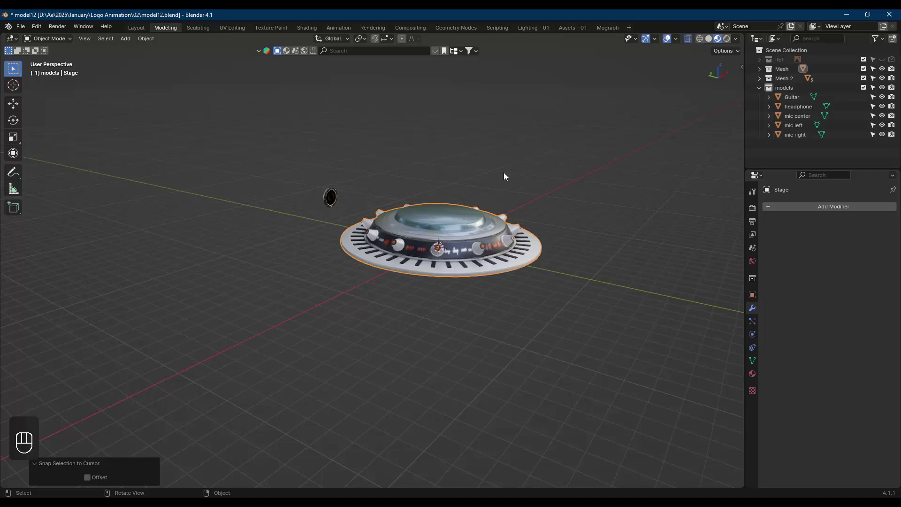
Export only the selected Stage as Wavefront OBJ, overwriting stage - 01.obj in the exports folder
left_click(25, 30)
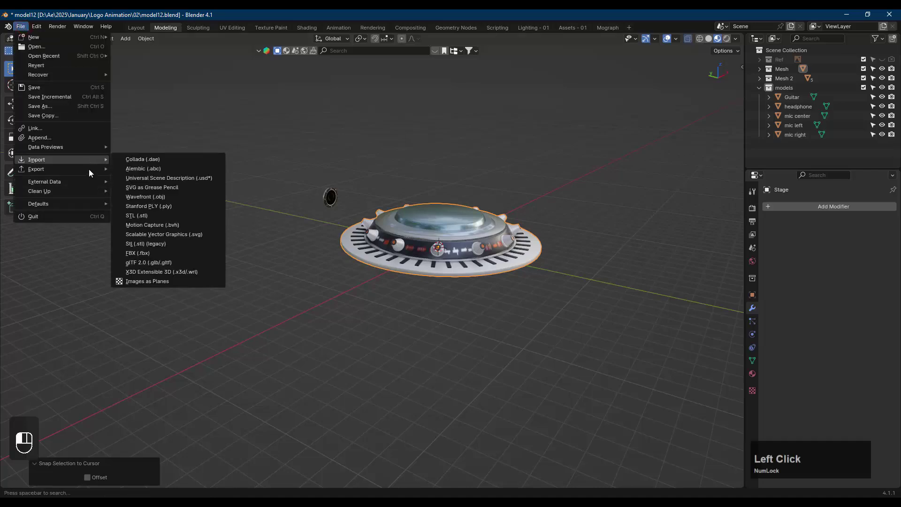
mouse_move(64, 170)
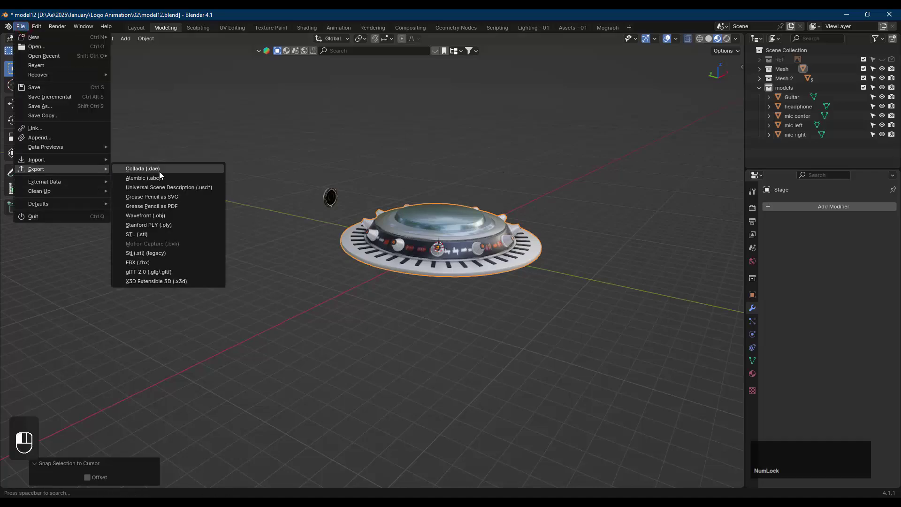
left_click(164, 216)
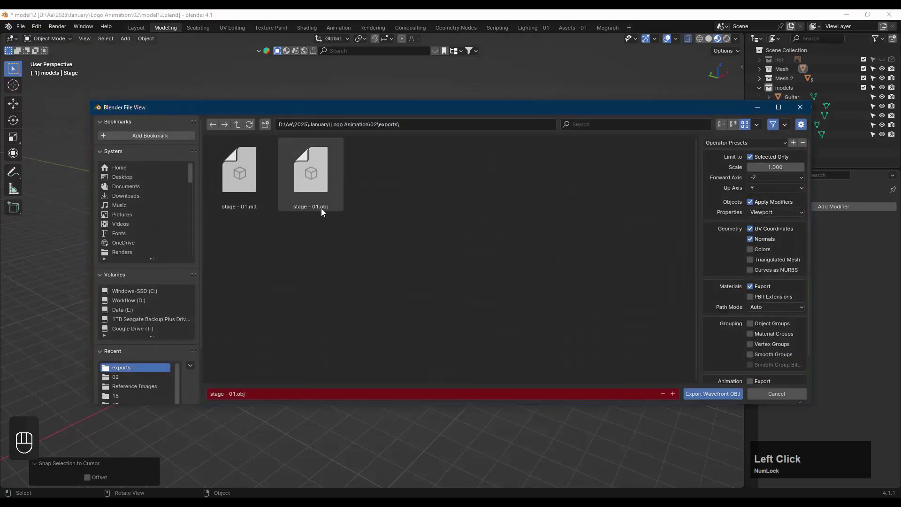
left_click(318, 205)
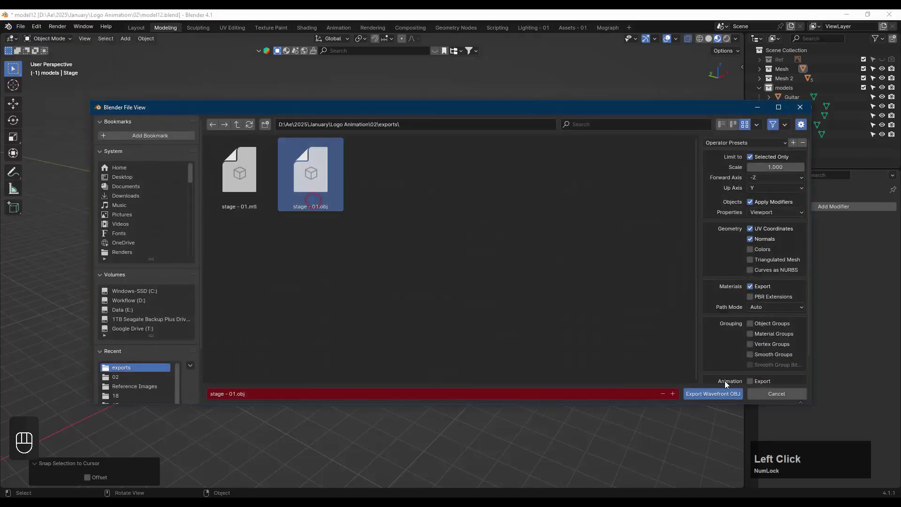
left_click(729, 393)
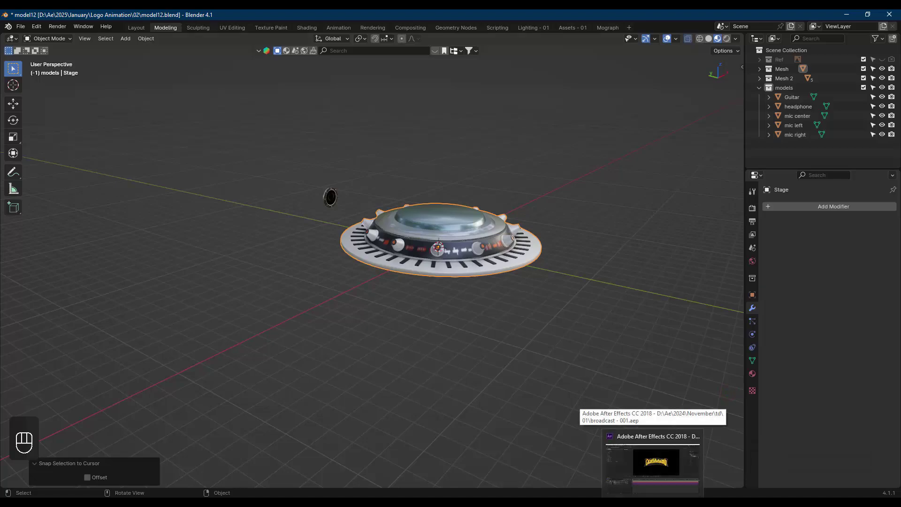
Switch to the Element Scene Setup in After Effects and import the stage - 01.obj model
left_click(648, 463)
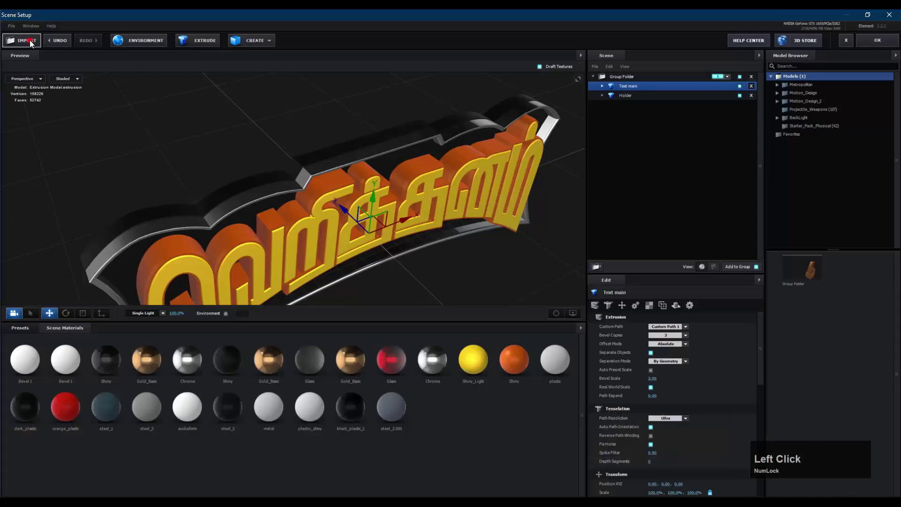
left_click(31, 41)
left_click(505, 331)
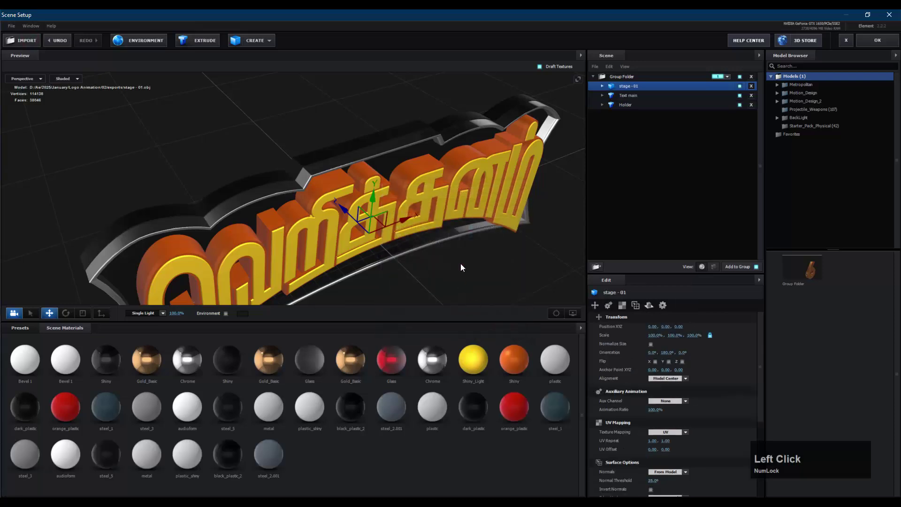
Hide the Text main and Holder models and inspect the imported stage on its own
left_click(740, 97)
left_click(740, 105)
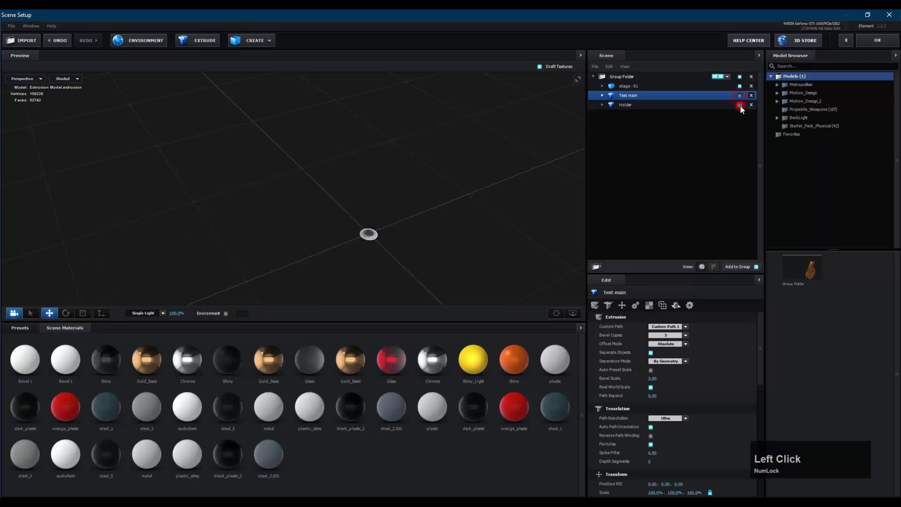
middle_click_drag(441, 232, 312, 155)
scroll(212, 181, "up", 3)
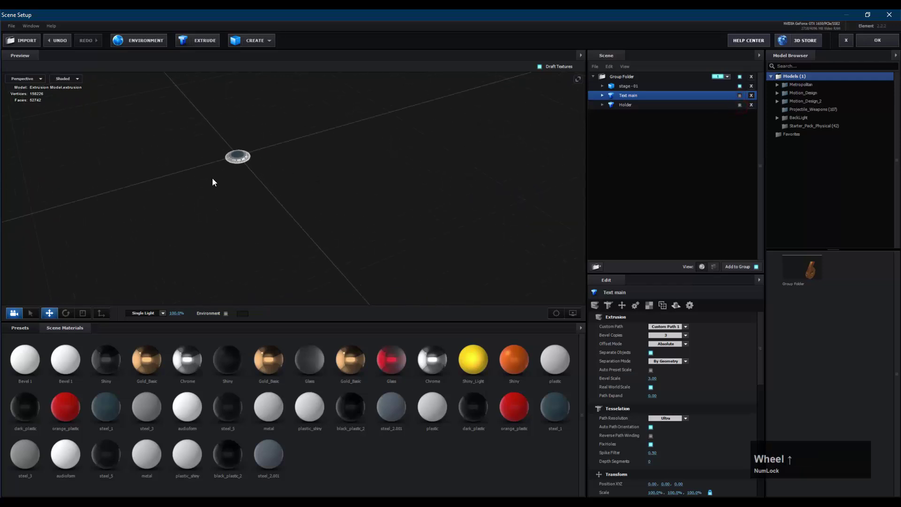
middle_click_drag(211, 181, 261, 169)
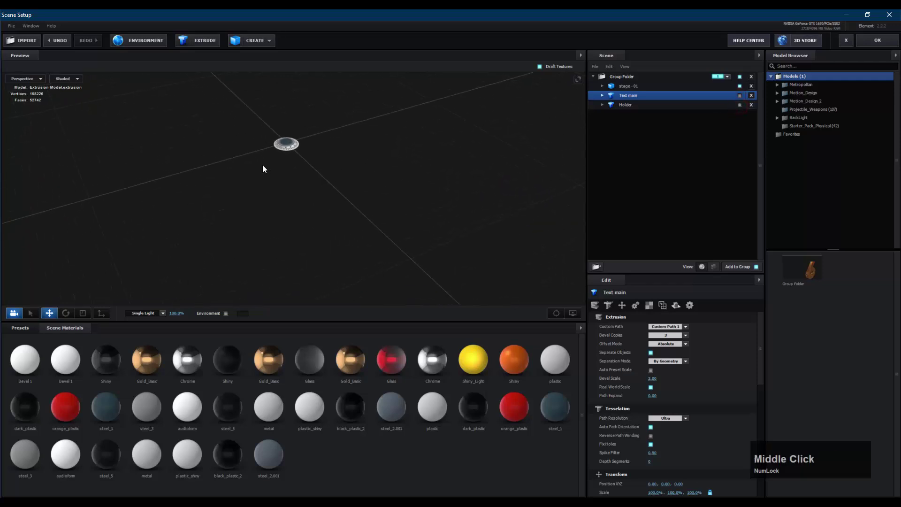
Show Text main and Holder again and try moving the stage model forward along the Z axis
left_click(740, 95)
left_click(739, 104)
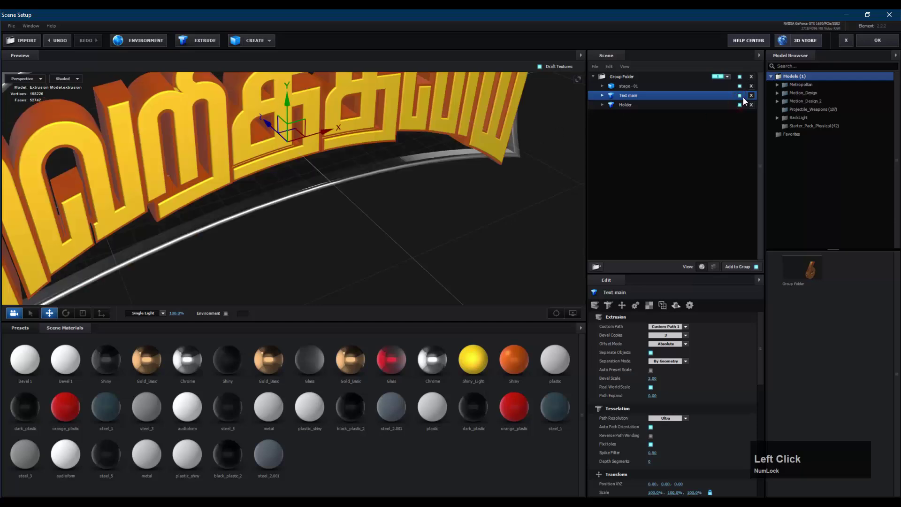
left_click(706, 88)
scroll(283, 157, "down", 2)
left_click(264, 131)
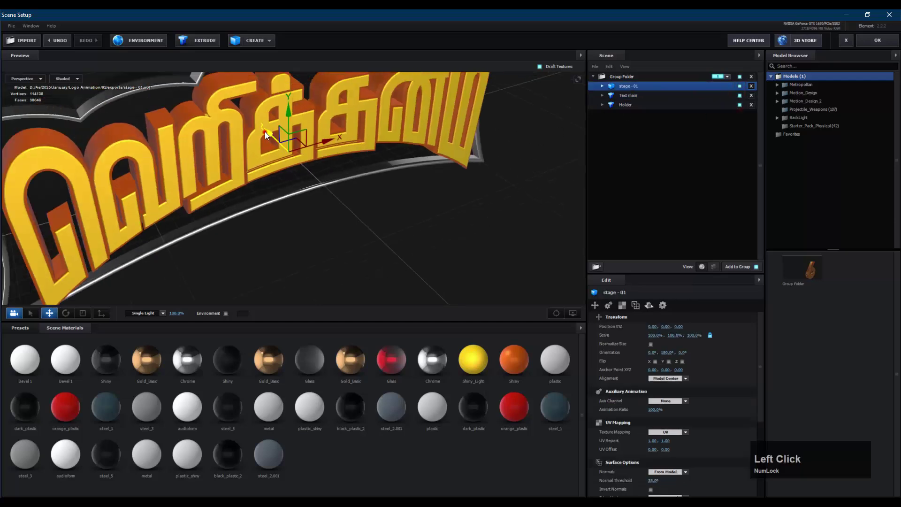
left_click_drag(264, 132, 385, 210)
scroll(388, 157, "up", 2)
Undo the stage model's move and the re-showing of Text main and Holder
key("ctrl+z")
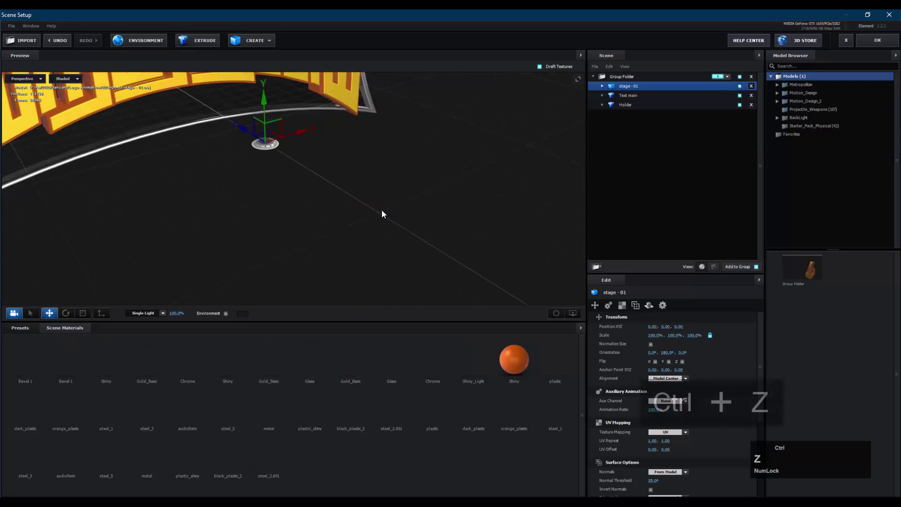
key("ctrl+z")
key("ctrl+z")
key("ctrl+z")
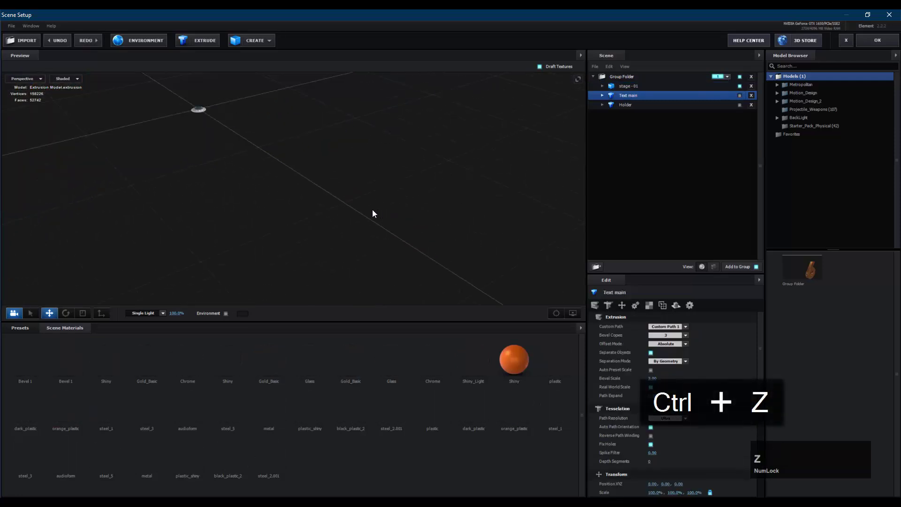
Delete the imported stage model from the group folder and switch back to the model12 file in Blender
left_click(750, 87)
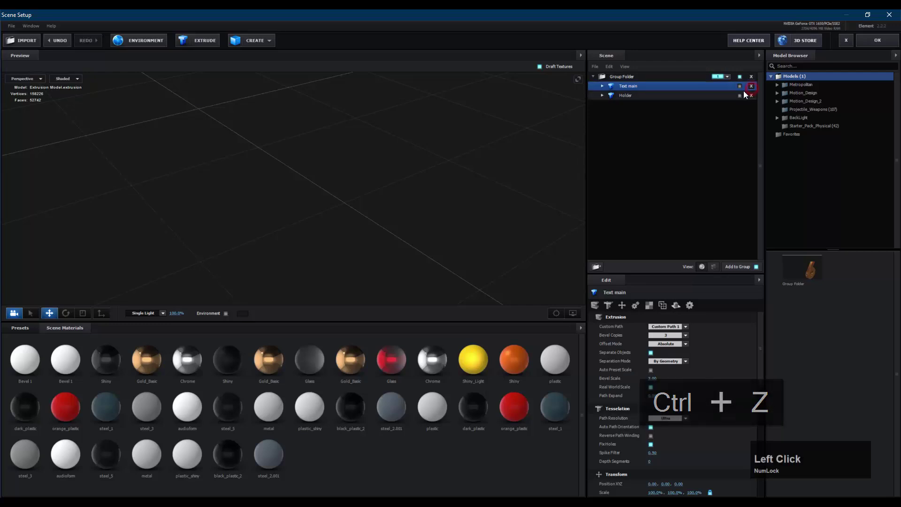
left_click(657, 471)
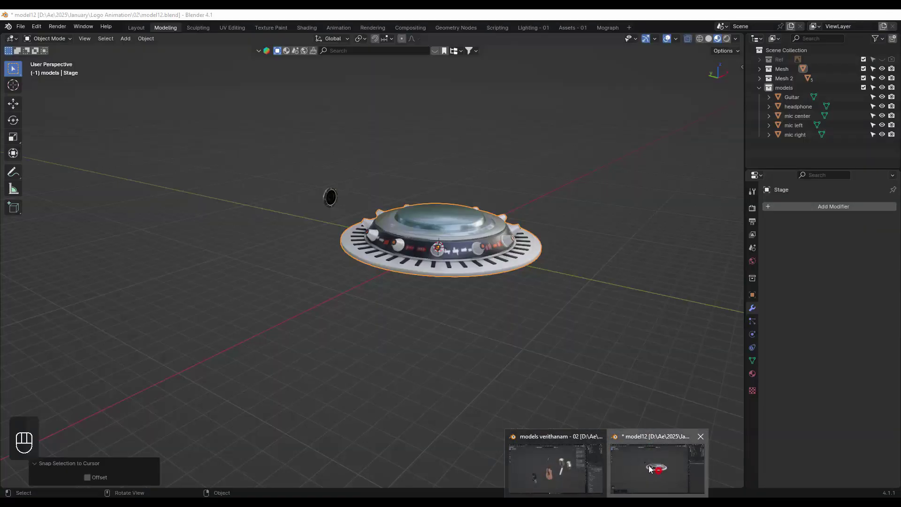
Scale the Stage model up uniformly by a factor of 3 about its centre
middle_click_drag(569, 280, 278, 283, "shift")
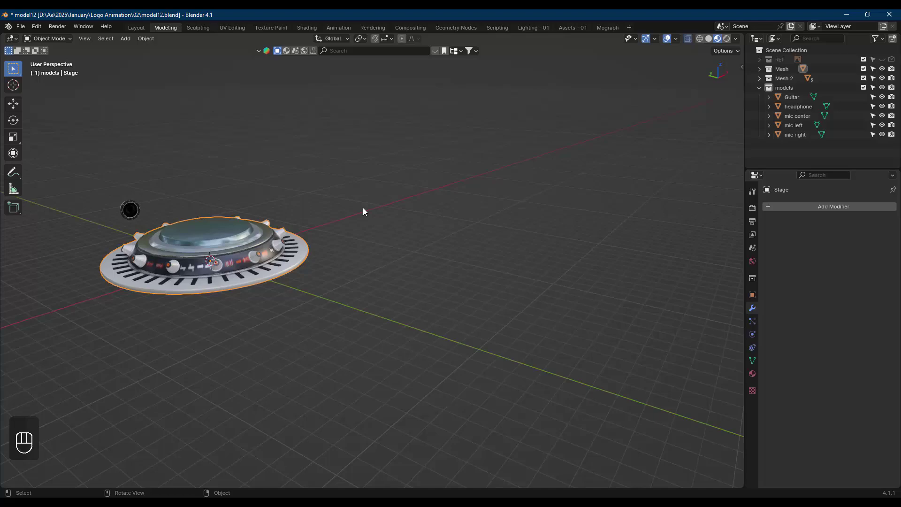
key("s")
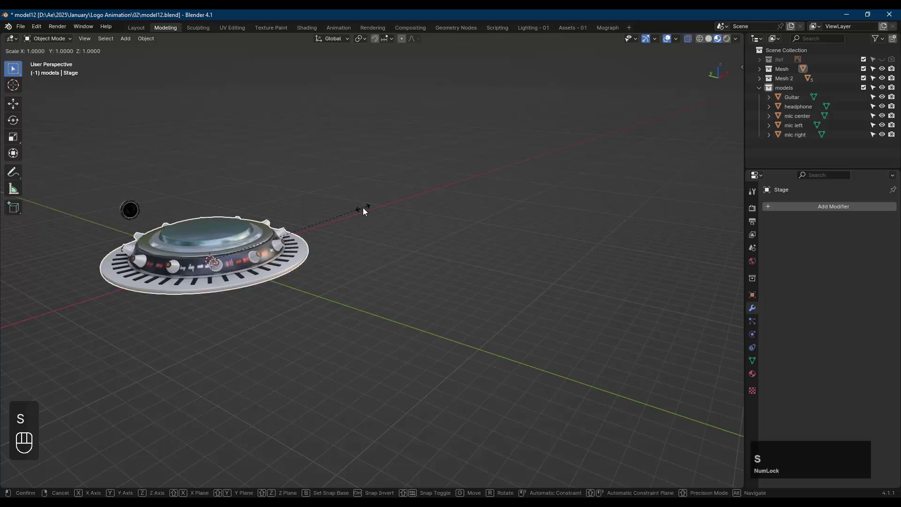
key("3")
left_click(364, 210)
scroll(395, 230, "down", 1)
scroll(395, 230, "down", 1)
left_click(350, 219)
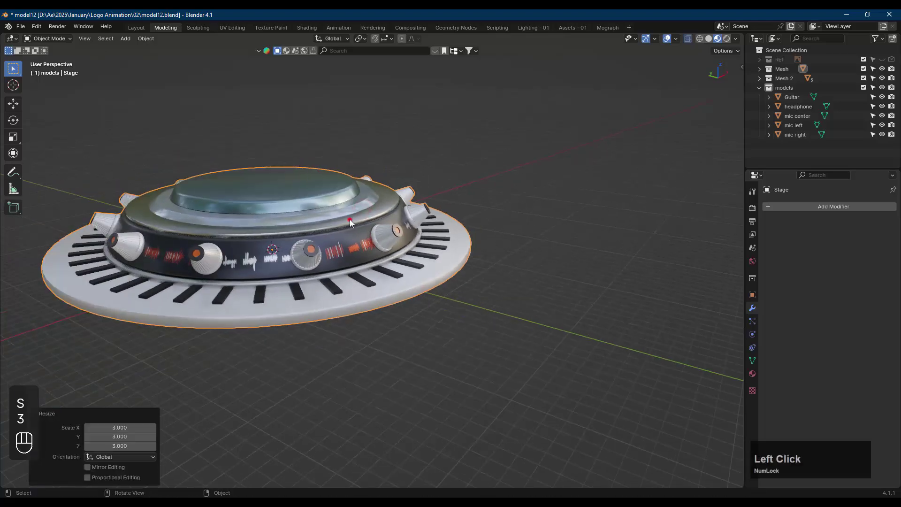
left_click(365, 205)
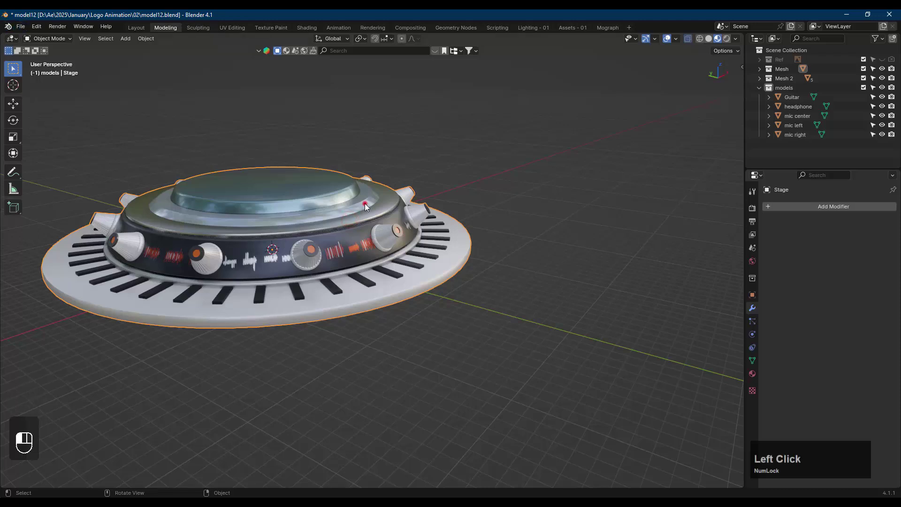
Export only the selected stage as Wavefront OBJ, overwriting stage - 01.obj in the exports folder
left_click(21, 26)
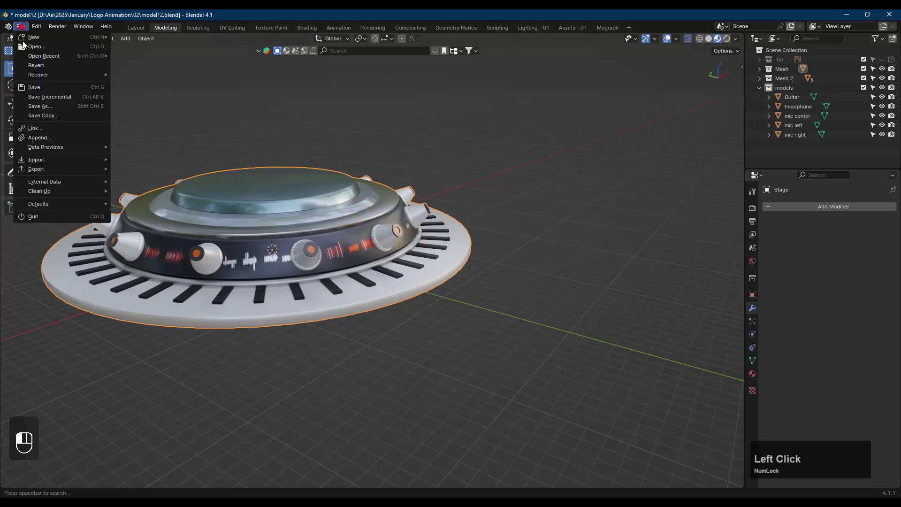
key("n")
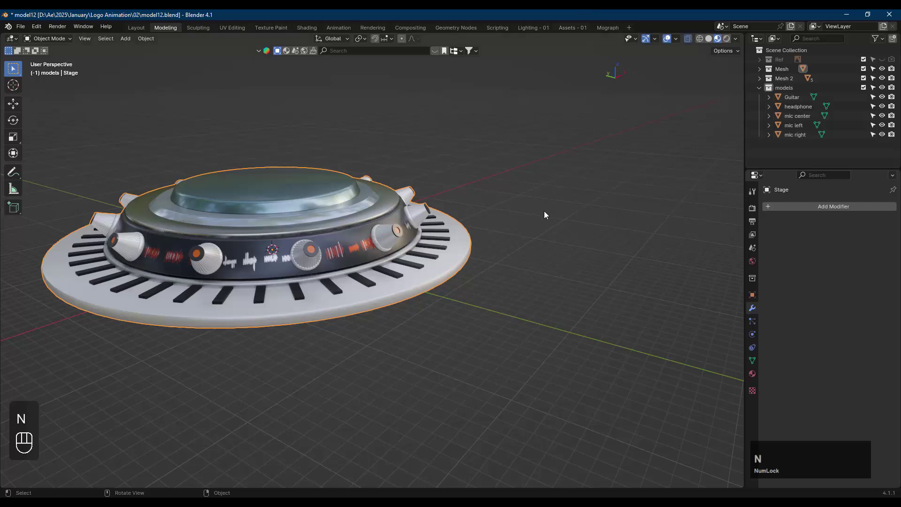
key("n")
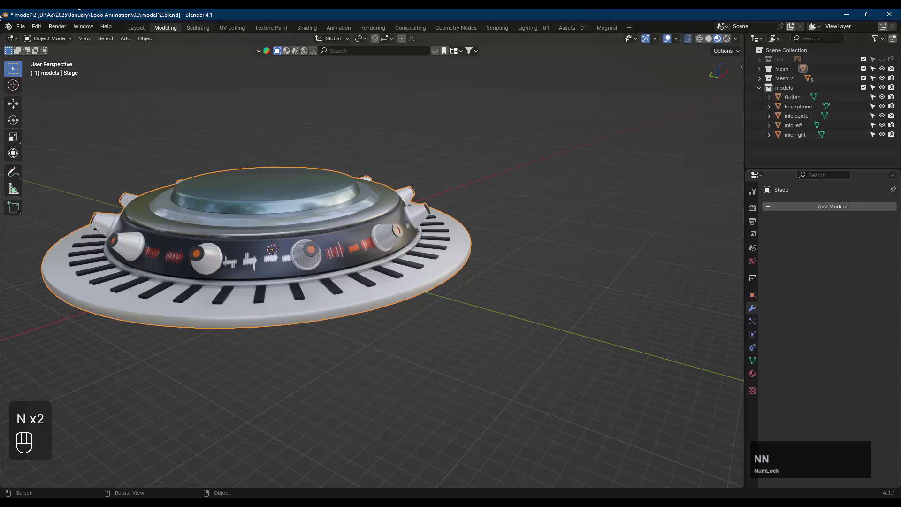
left_click(34, 27)
left_click(20, 26)
mouse_move(82, 168)
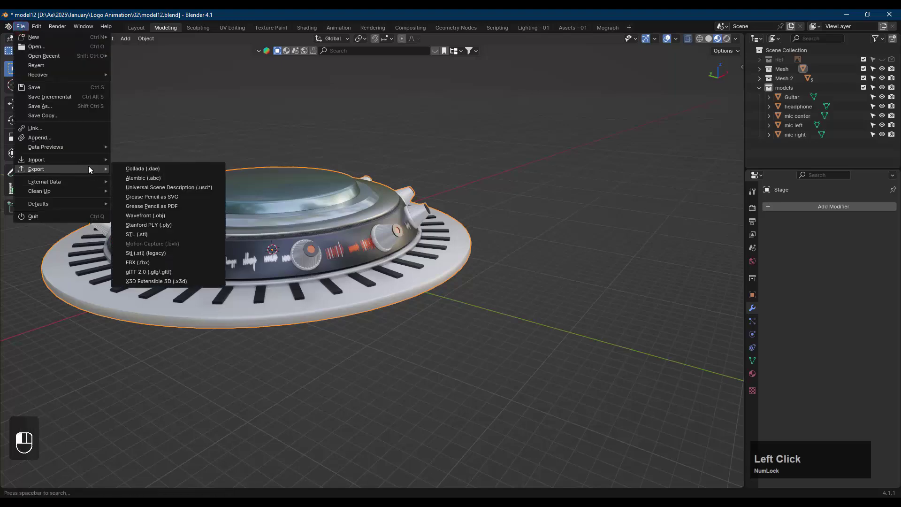
left_click(160, 217)
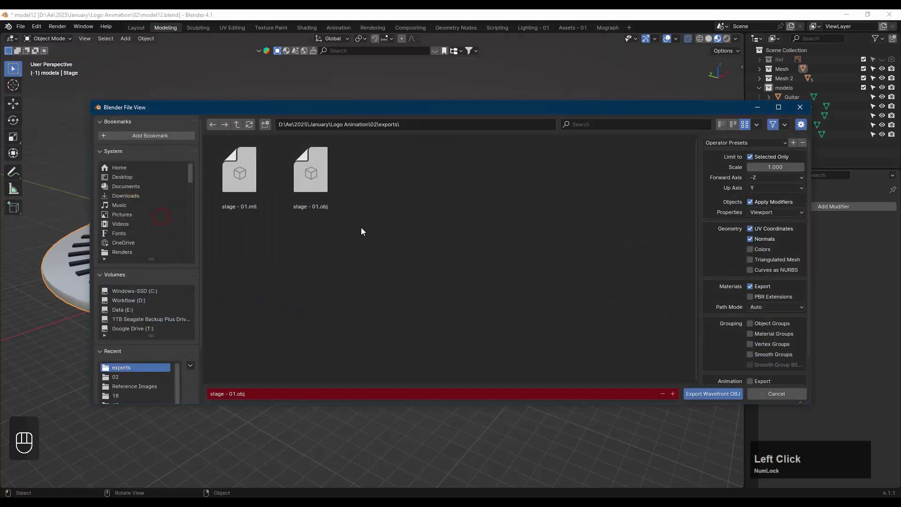
left_click(308, 191)
left_click(723, 395)
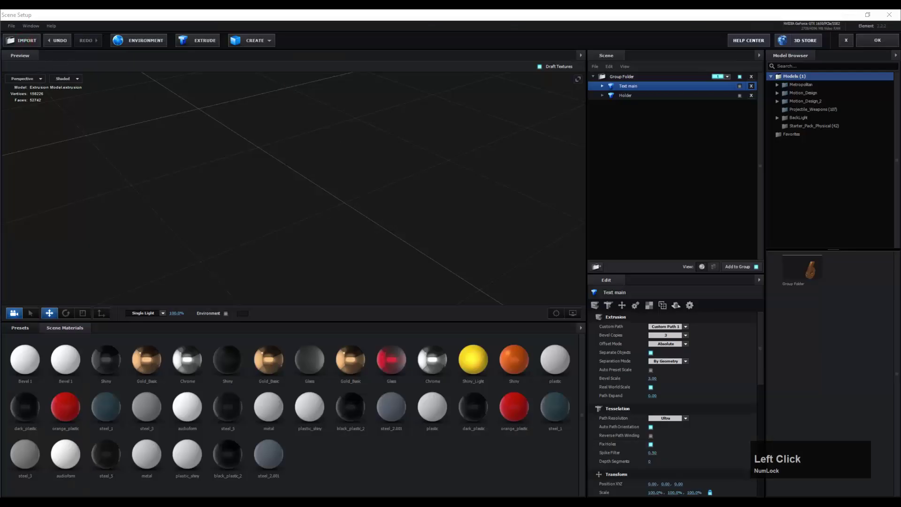
Import stage - 01.obj into Element 3D's Scene Setup and show Text main and Holder to compare their sizes
left_click(506, 332)
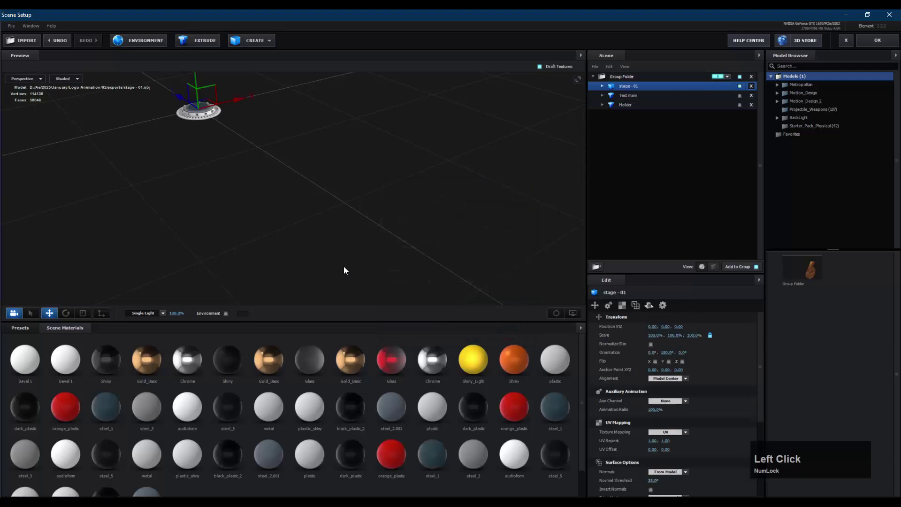
middle_click_drag(263, 121, 399, 256)
left_click(739, 96)
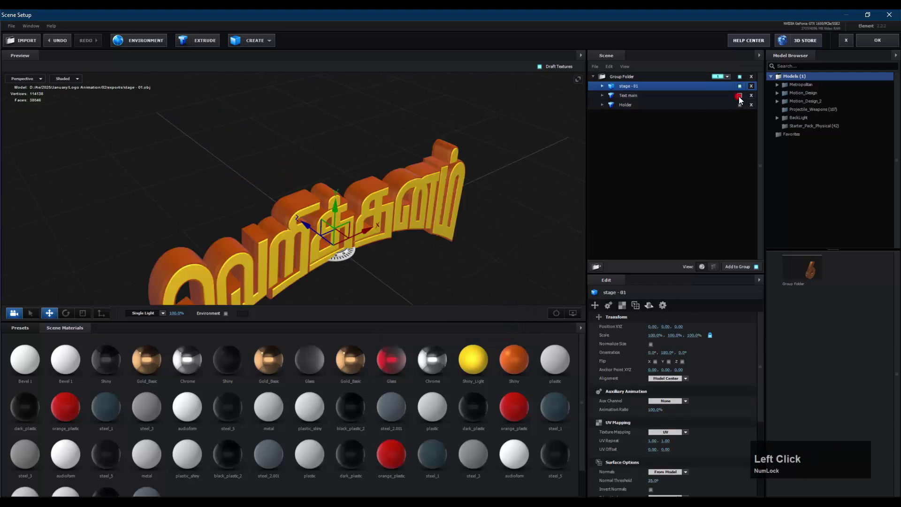
left_click(740, 104)
left_click_drag(295, 231, 310, 202)
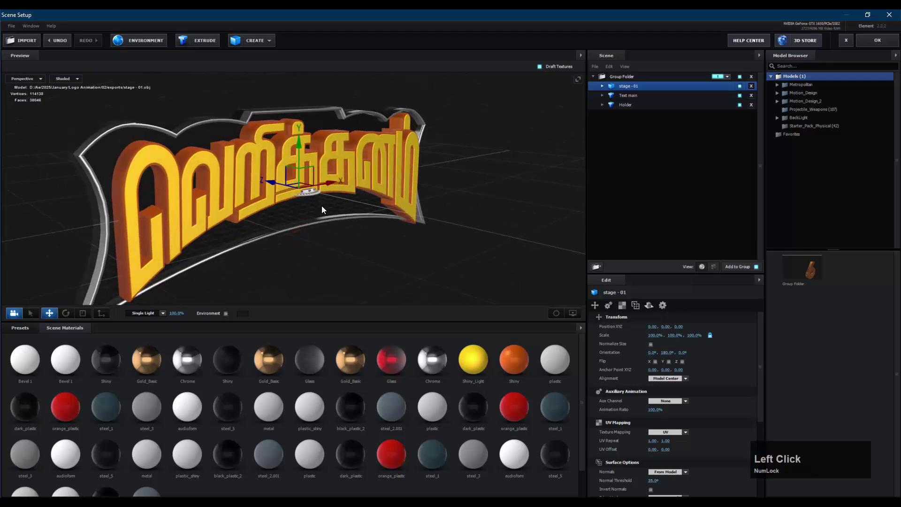
Undo showing the text models and the stage - 01 import, and switch back to the model12 file in Blender
key("ctrl+z")
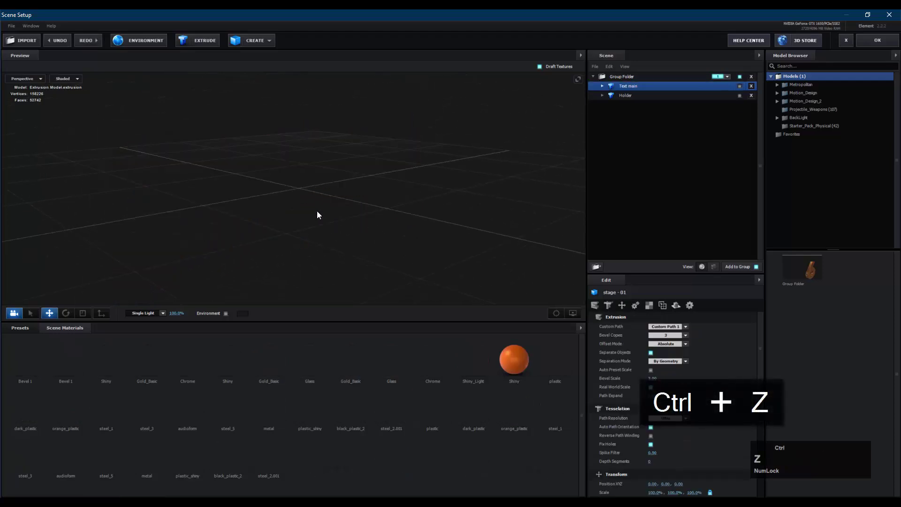
left_click(644, 144)
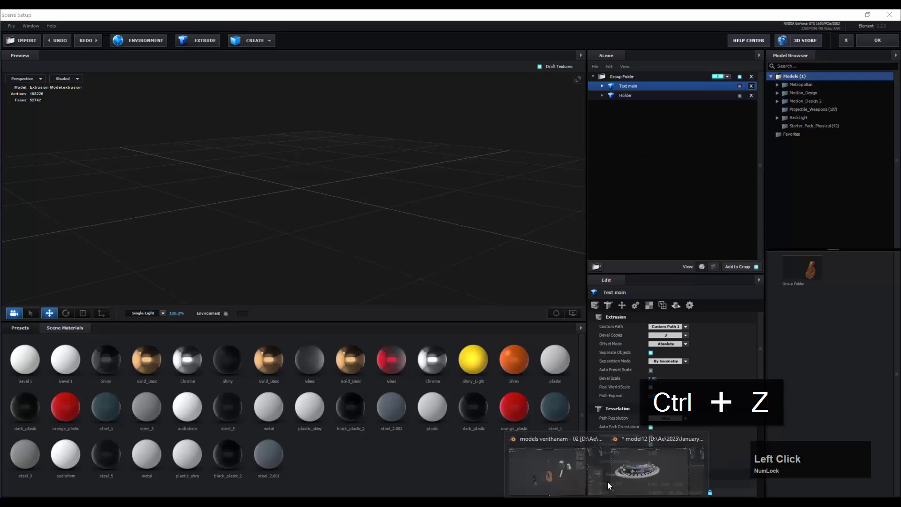
left_click(608, 482)
Apply the Stage model's scale and export it as Wavefront OBJ under the name stage - 02.obj
key("ctrl+a")
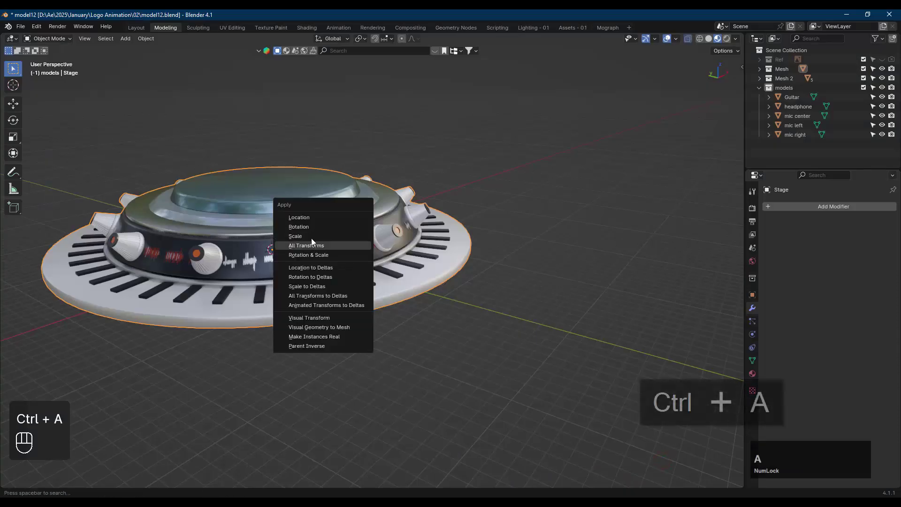
left_click(307, 235)
left_click(20, 26)
mouse_move(83, 170)
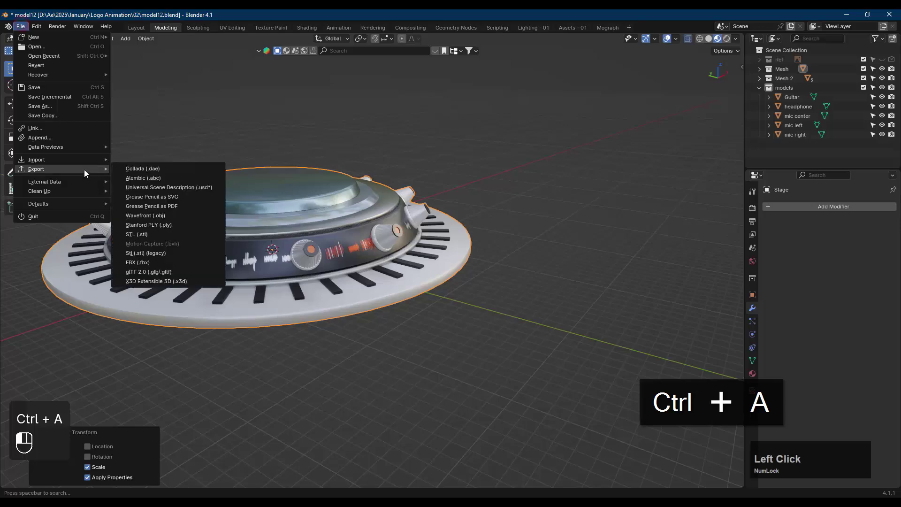
left_click(167, 215)
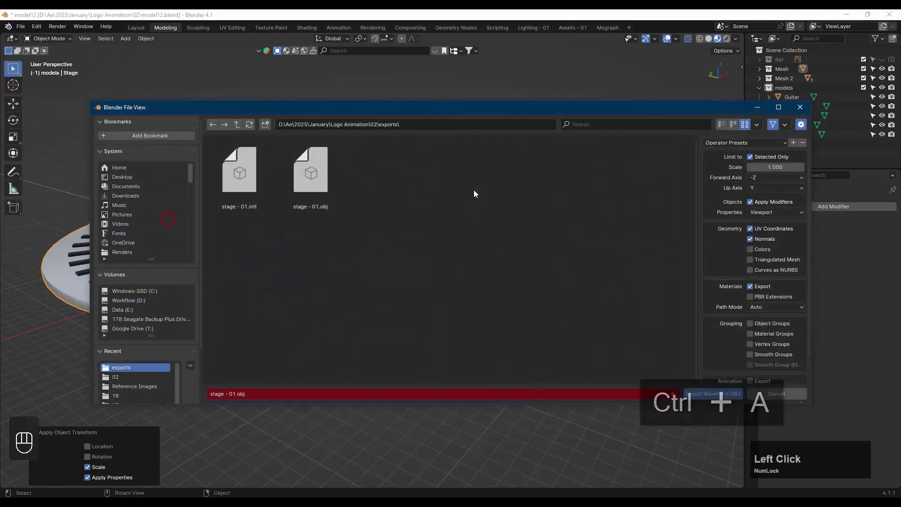
left_click(258, 393)
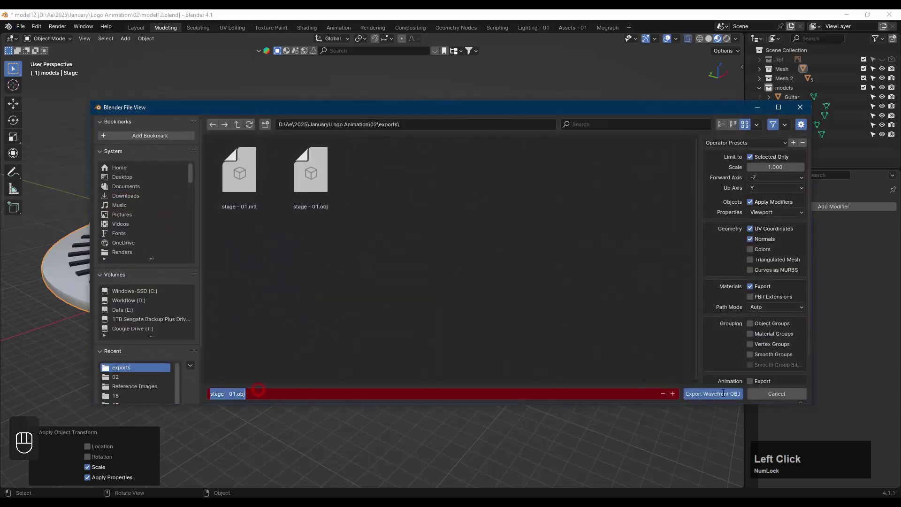
left_click(673, 394)
left_click(673, 393)
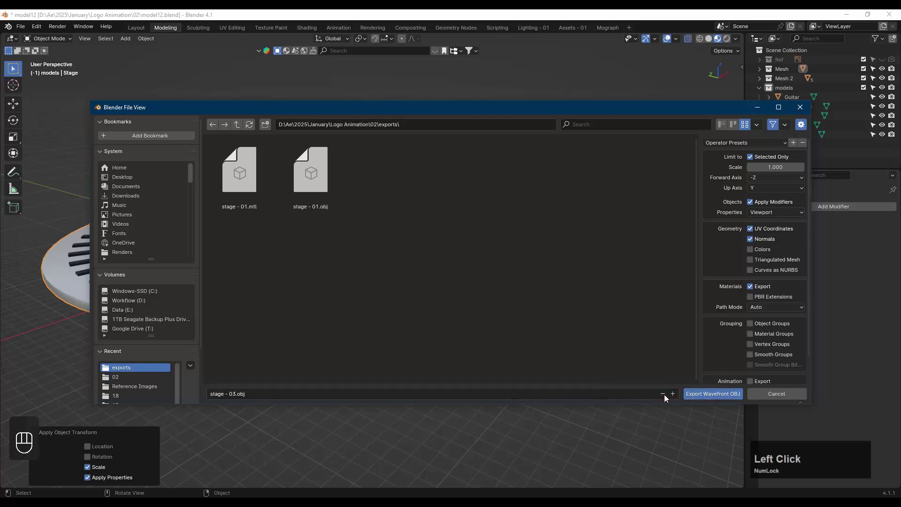
left_click(695, 393)
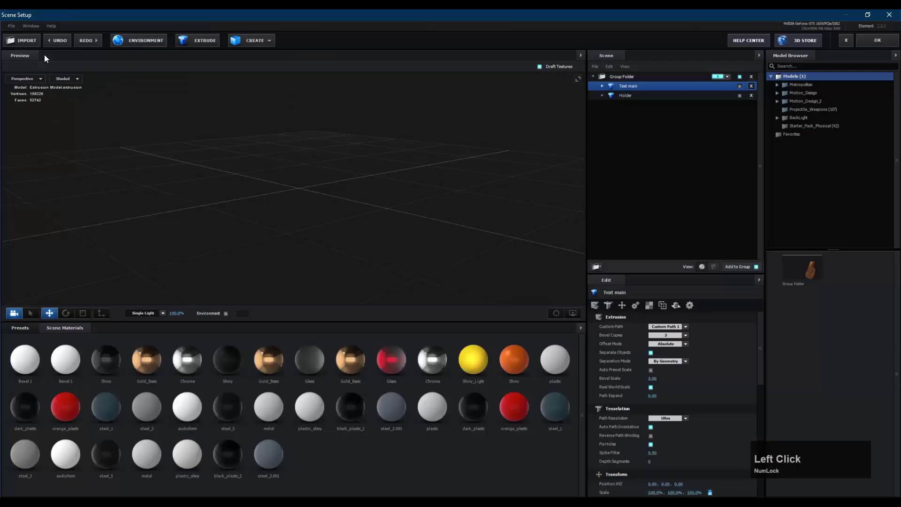
Import stage - 02.obj into Element 3D's Scene Setup and show Text main and Holder beside it
left_click(28, 40)
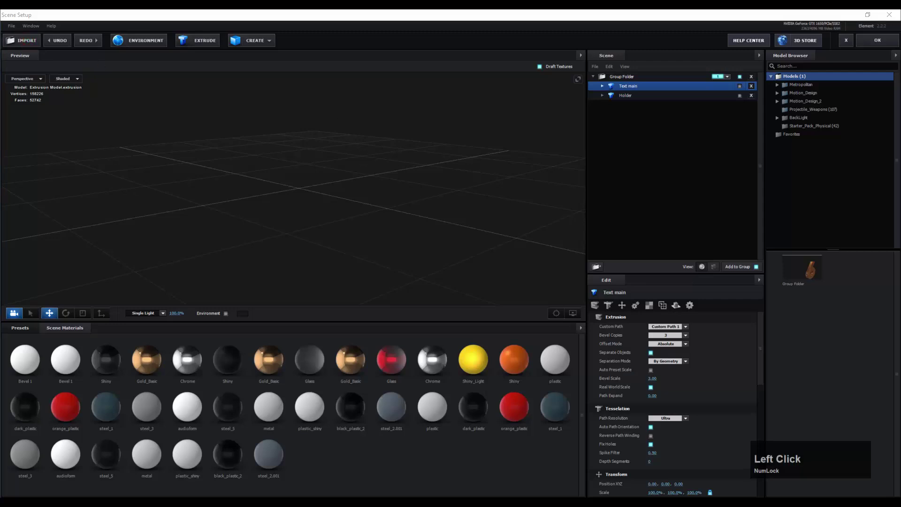
left_click(507, 333)
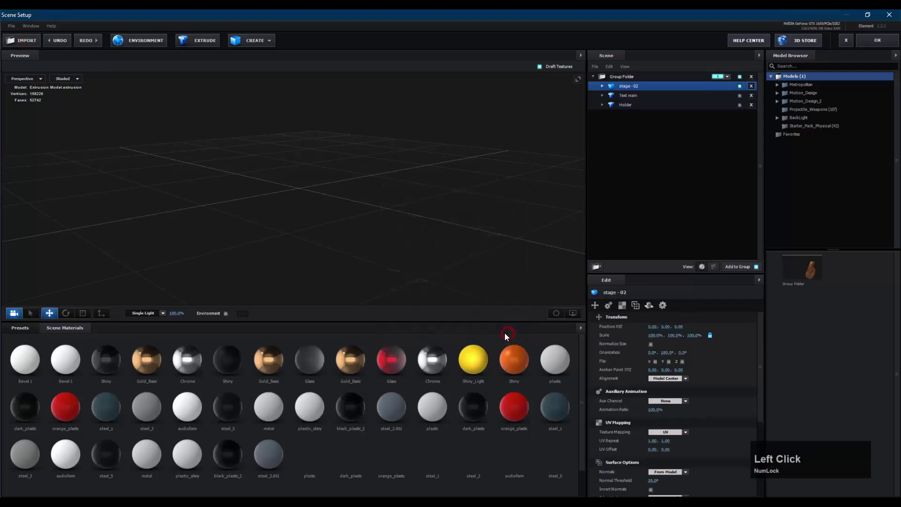
left_click(739, 95)
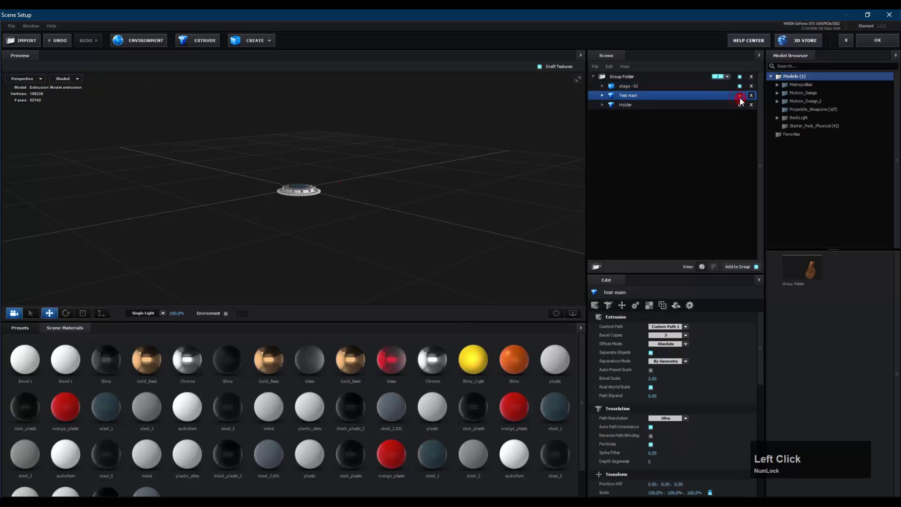
left_click(740, 104)
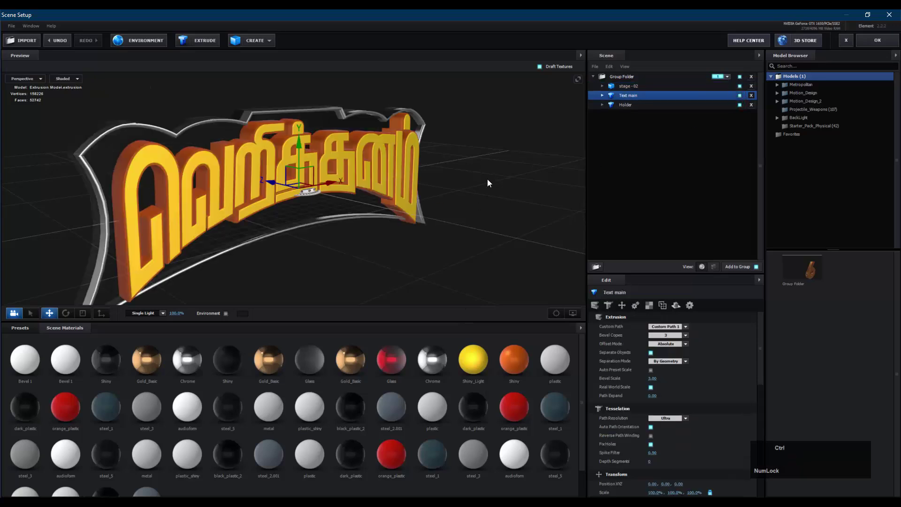
Undo the stage - 02 import and the re-showing of both text models, and return to model12 in Blender
key("ctrl+z")
key("ctrl+z")
key("ctrl+z")
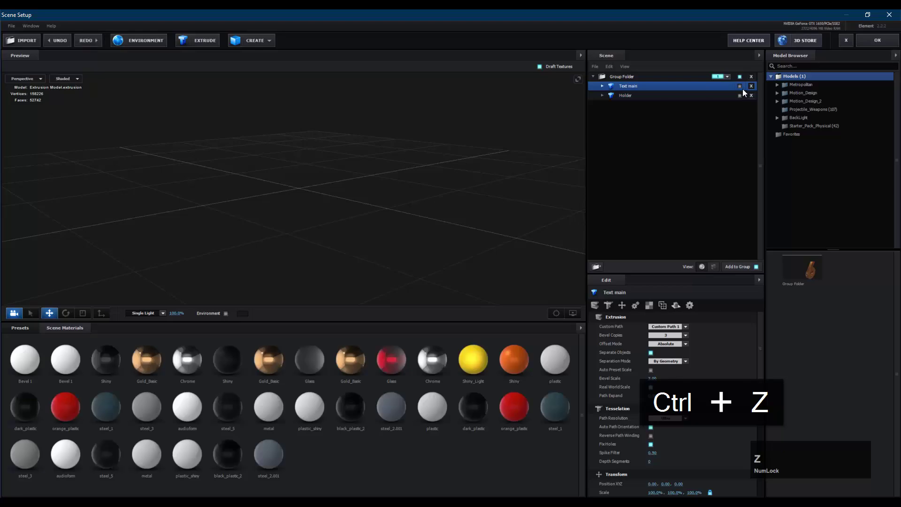
left_click(607, 500)
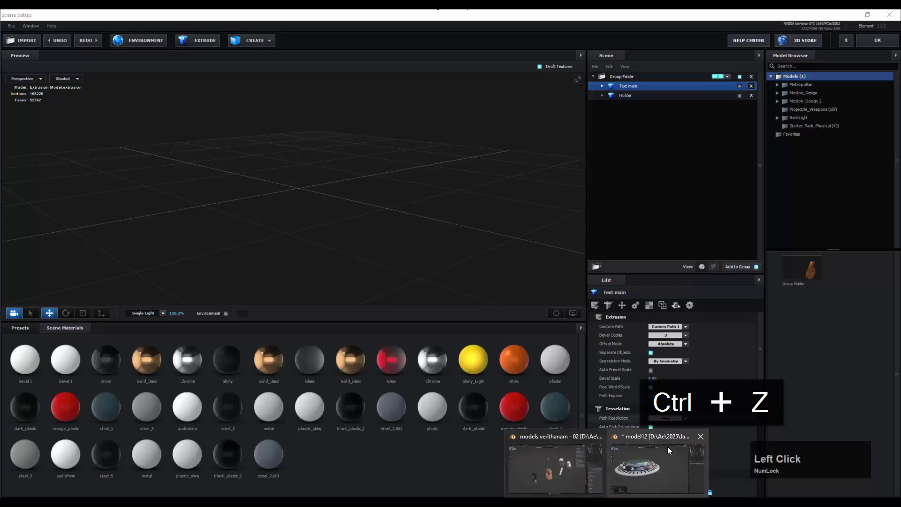
left_click(655, 468)
Scale the Stage model up uniformly by a further factor of 5
left_click(354, 189)
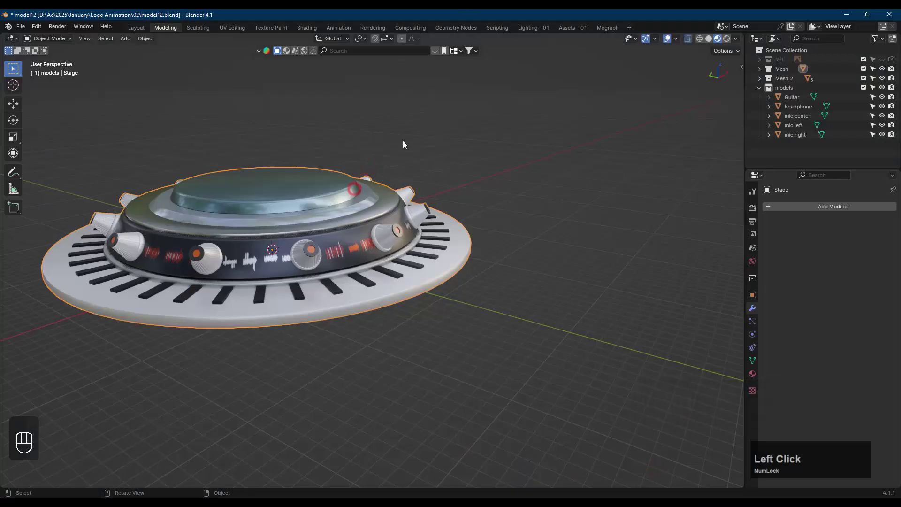
scroll(474, 212, "down", 3)
middle_click_drag(474, 212, 368, 194, "shift")
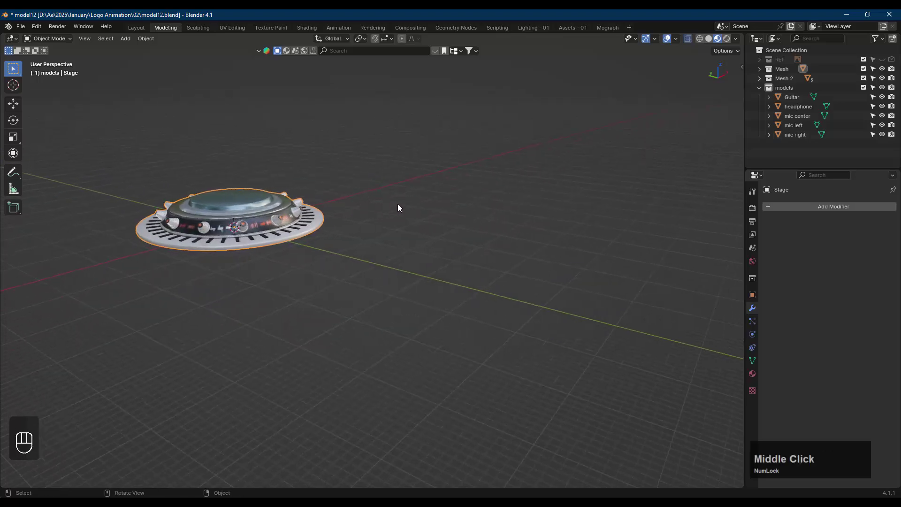
key("s")
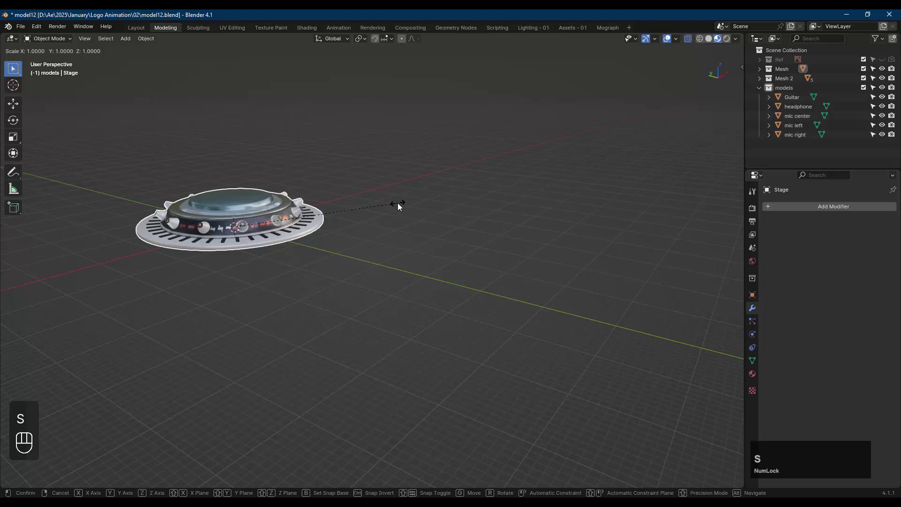
key("KP_5")
key("KP_Enter")
scroll(385, 214, "down", 1)
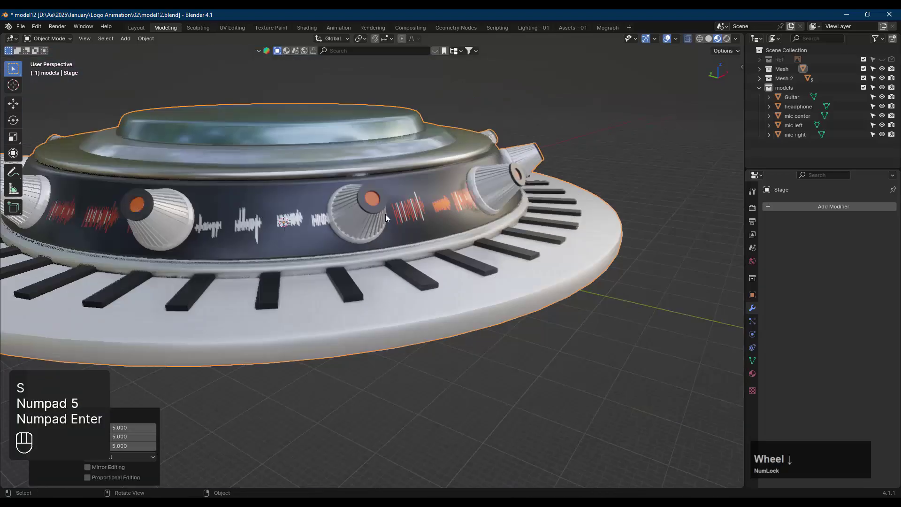
scroll(386, 216, "down", 5)
left_click(574, 111)
middle_click_drag(536, 176, 548, 215, "shift")
left_click(367, 273)
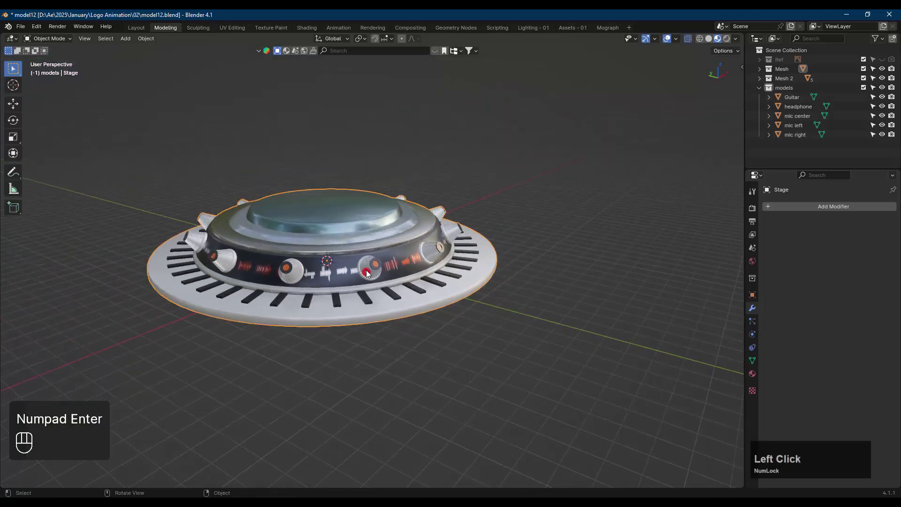
Apply the Stage model's scale and export it as Wavefront OBJ under the name stage - 03.obj
key("ctrl+a")
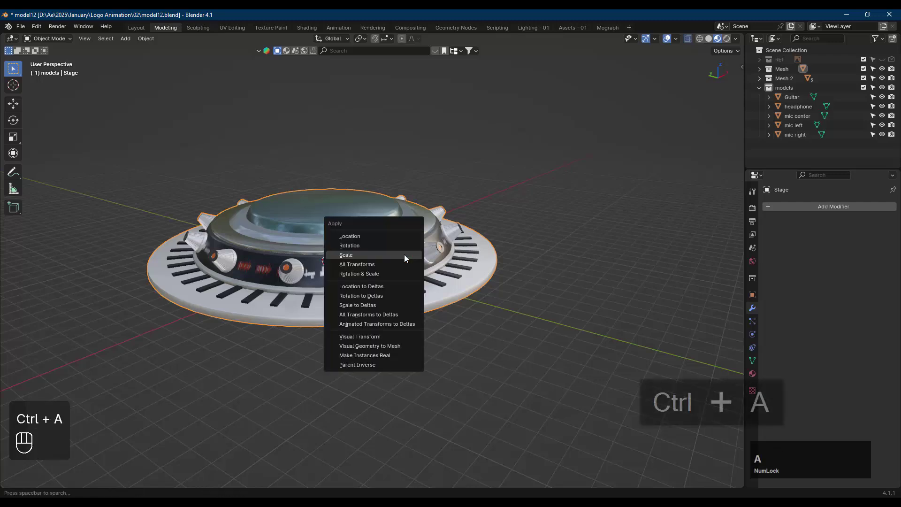
left_click(404, 255)
left_click(21, 27)
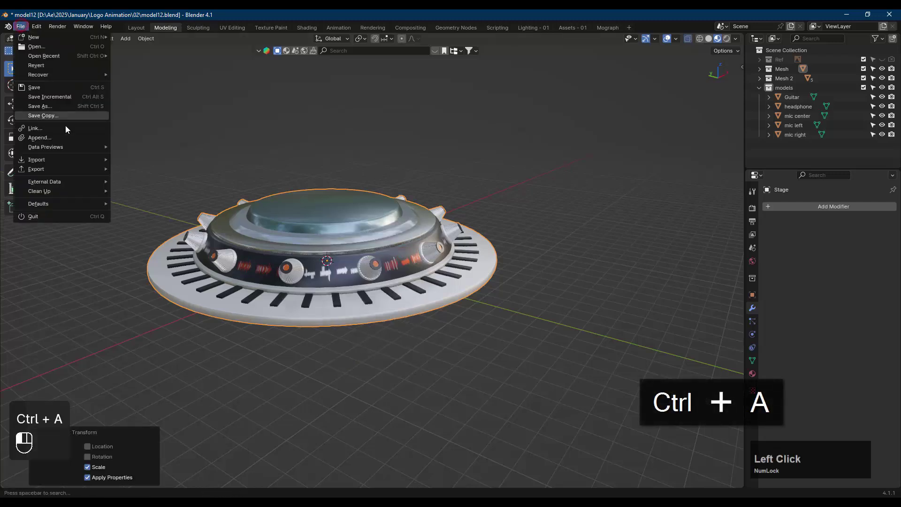
mouse_move(93, 168)
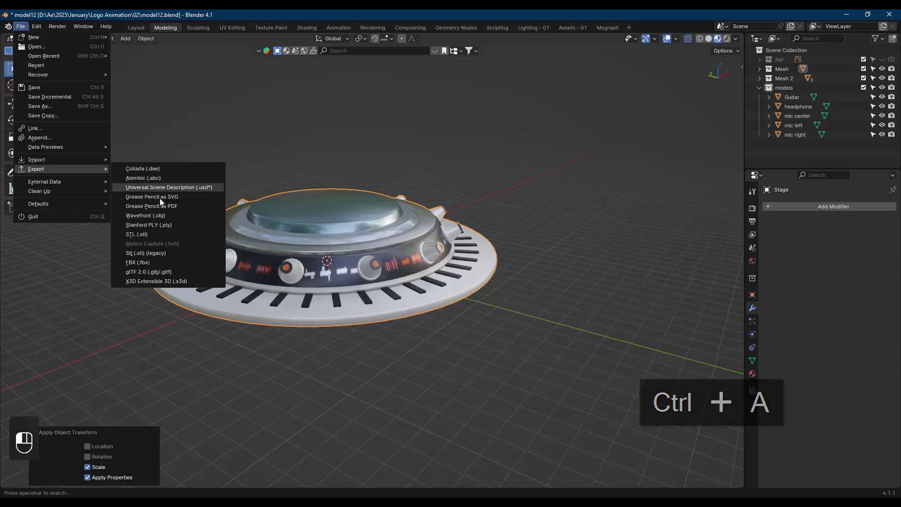
left_click(166, 216)
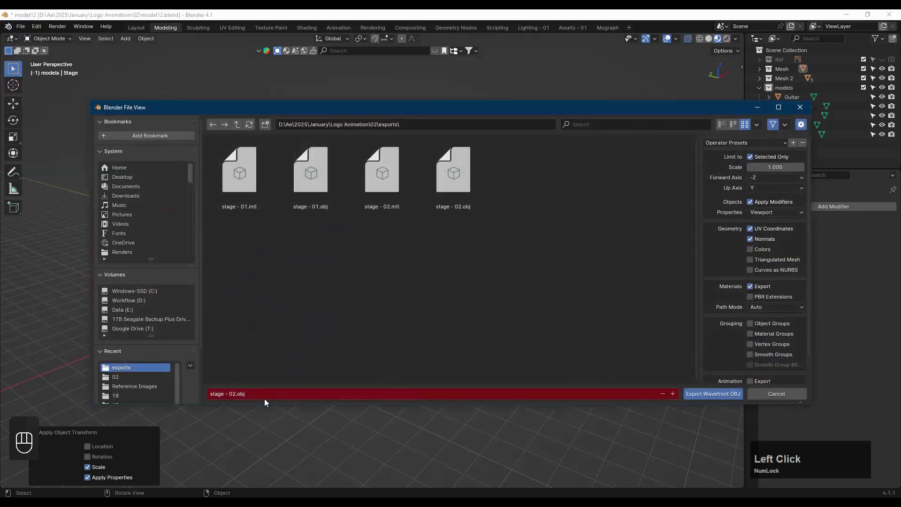
left_click(673, 394)
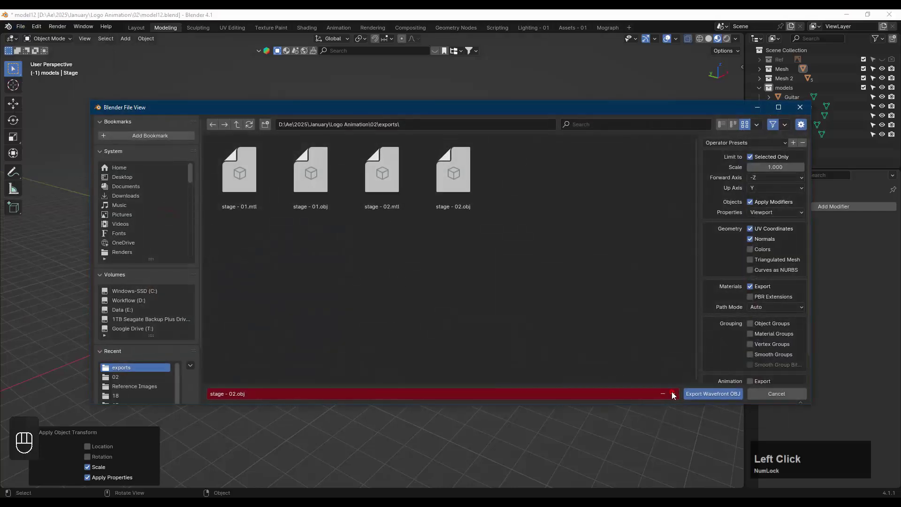
left_click(715, 394)
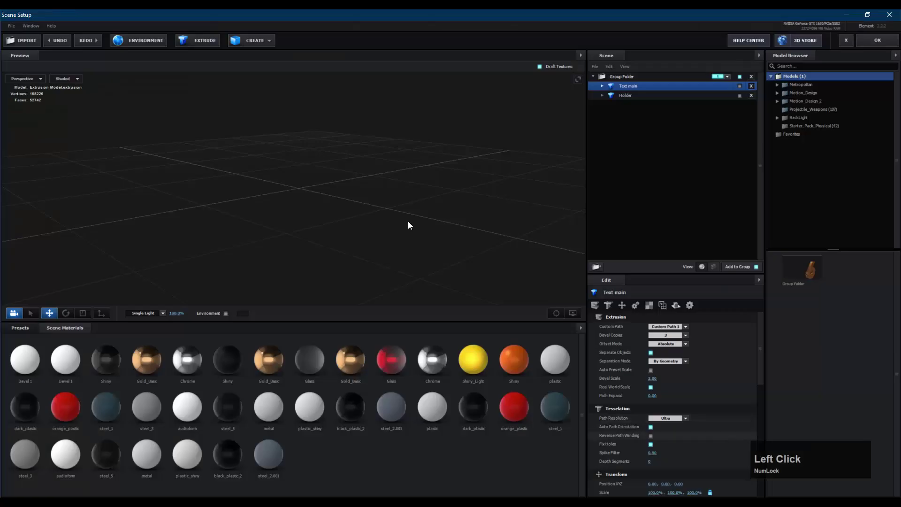
Switch to Element 3D's Scene Setup, import stage - 03.obj with the default import preferences, and inspect the model up close
left_click(21, 42)
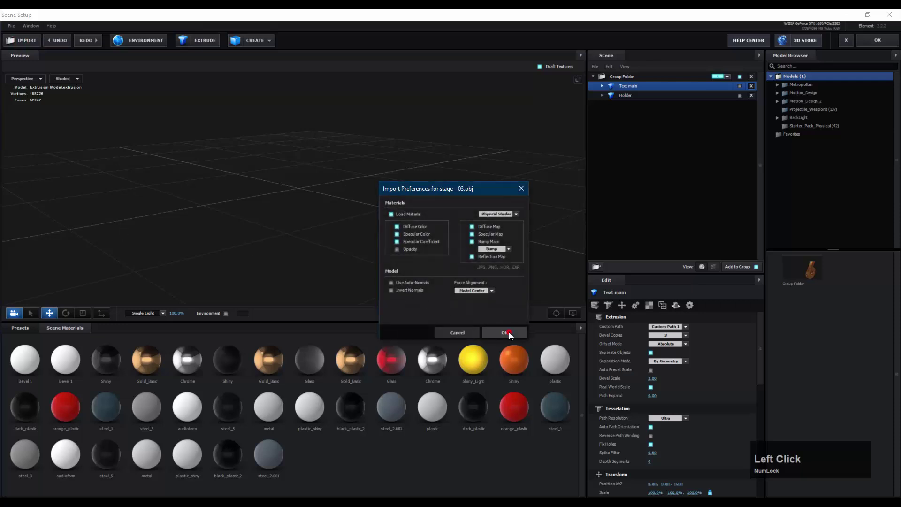
left_click(505, 333)
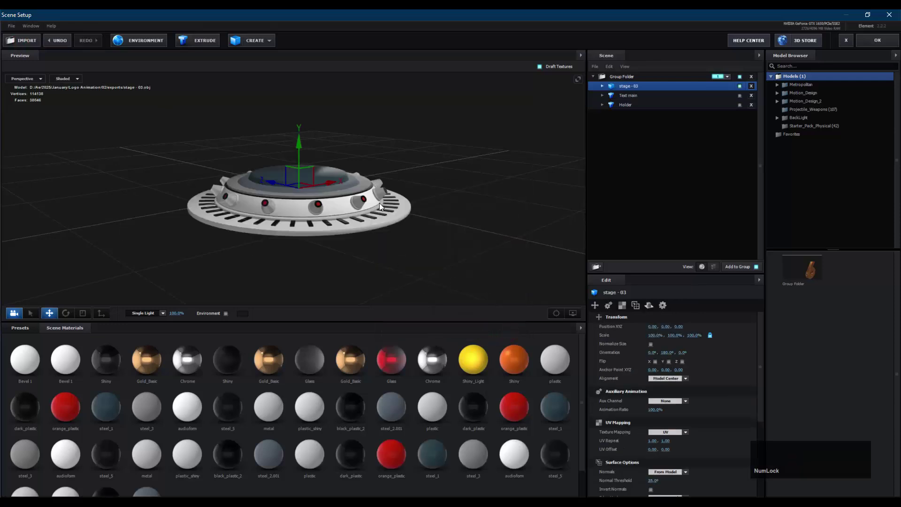
middle_click_drag(338, 207, 359, 221)
scroll(366, 224, "up", 5)
left_click_drag(493, 182, 471, 193)
middle_click_drag(470, 193, 349, 190, "shift")
left_click_drag(349, 190, 367, 156)
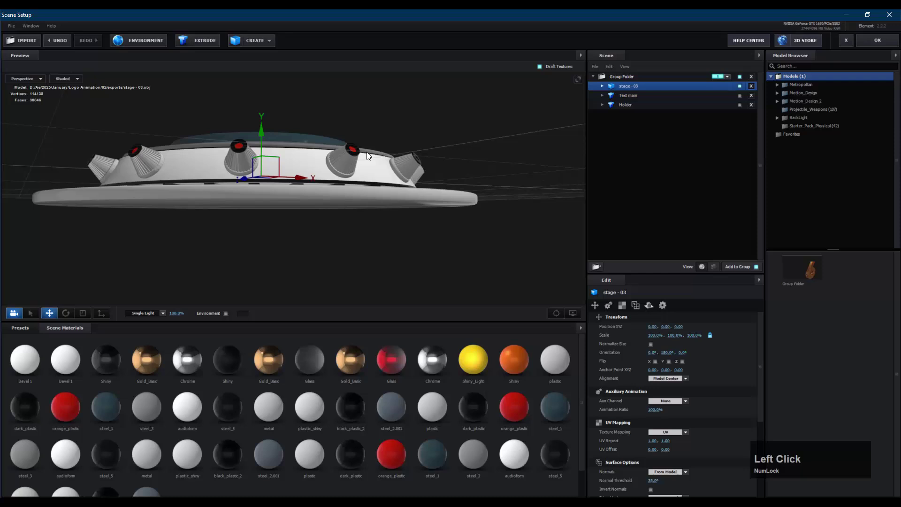
middle_click_drag(473, 129, 453, 177)
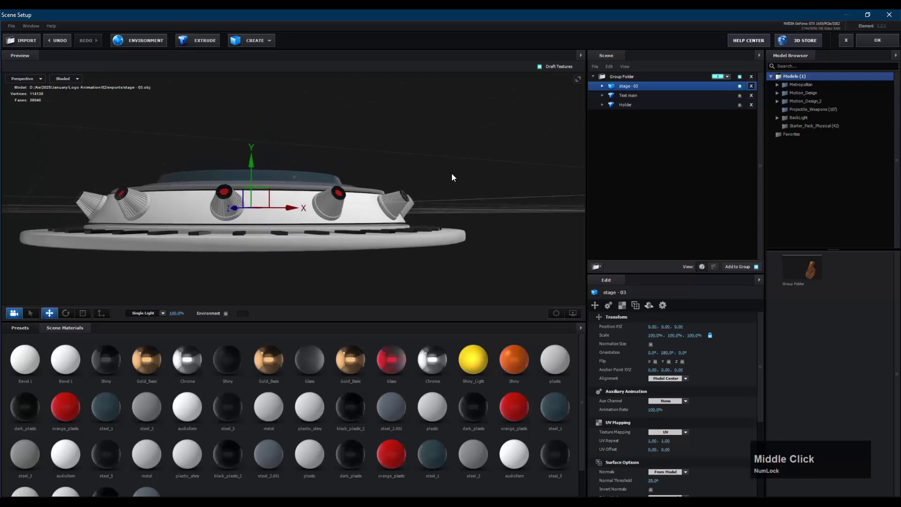
left_click_drag(453, 176, 445, 197)
Show the Text main and Holder models again to compare their size with stage - 03
left_click(739, 96)
left_click(739, 105)
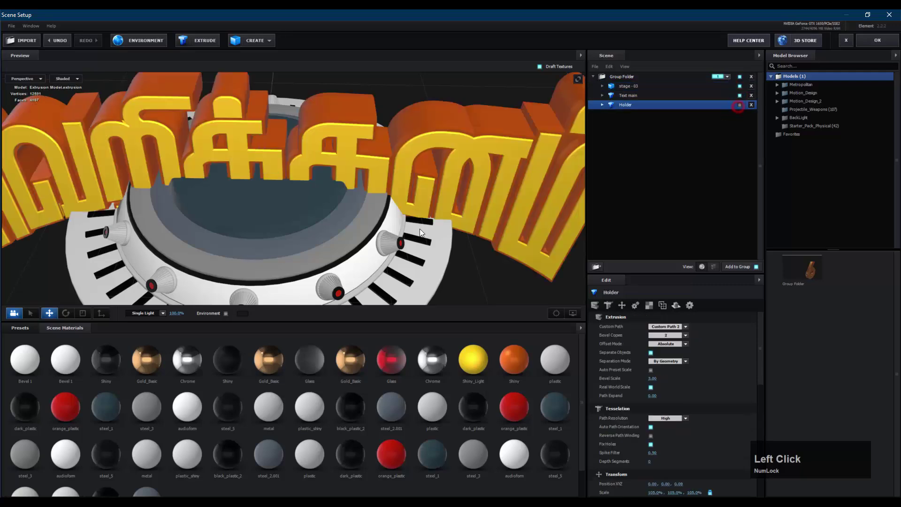
left_click(740, 105)
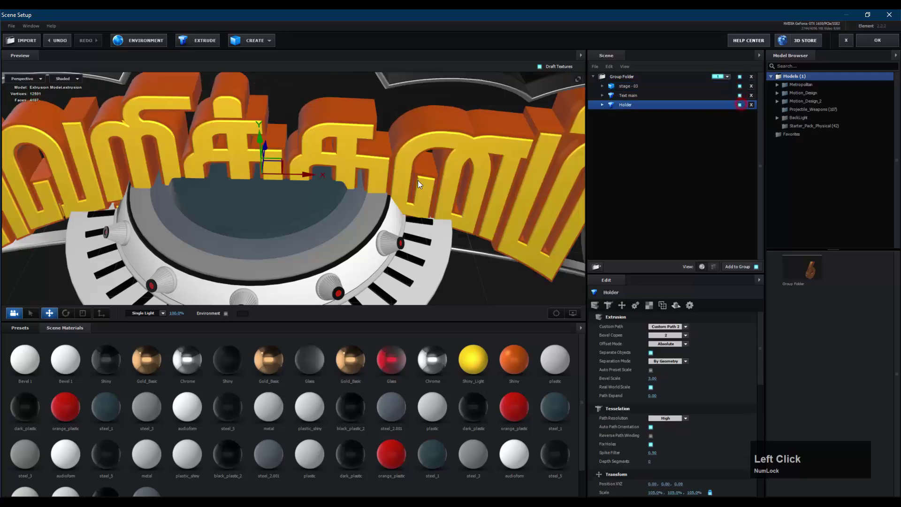
scroll(415, 188, "down", 5)
left_click_drag(419, 251, 458, 233)
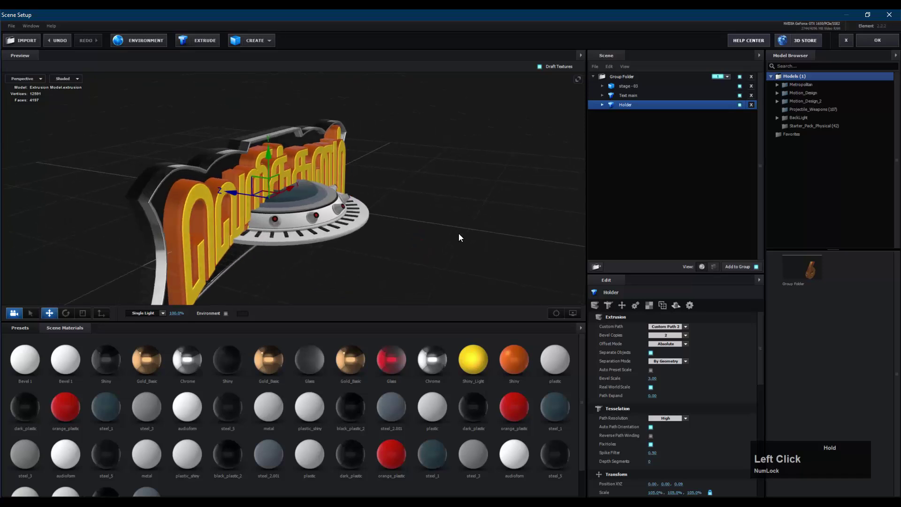
Raise Text main and Holder together along Y until the logo stands above the stage
left_click(659, 96)
key("shift")
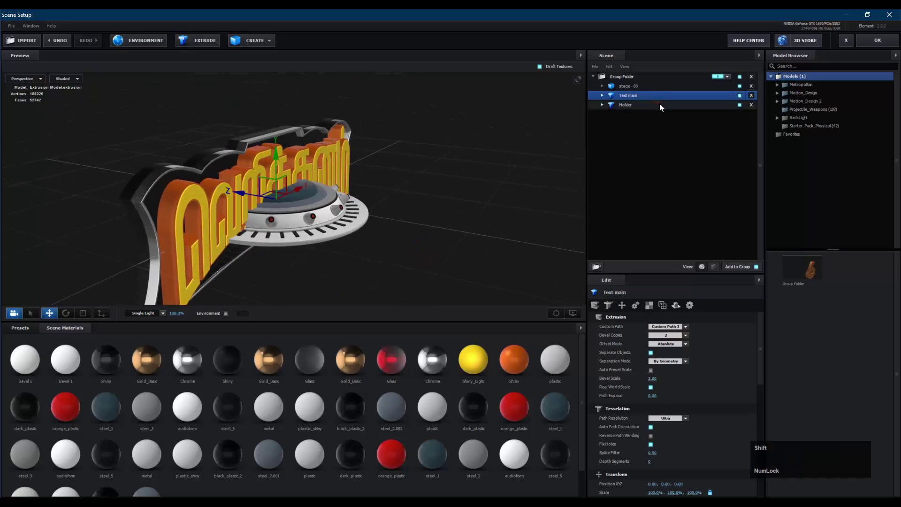
left_click(655, 105, "shift")
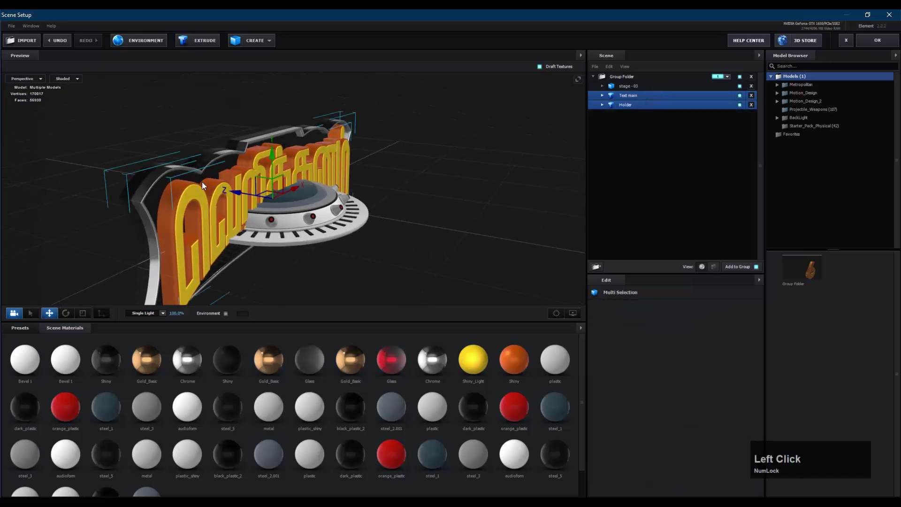
left_click_drag(271, 155, 275, 75)
scroll(330, 177, "down", 2)
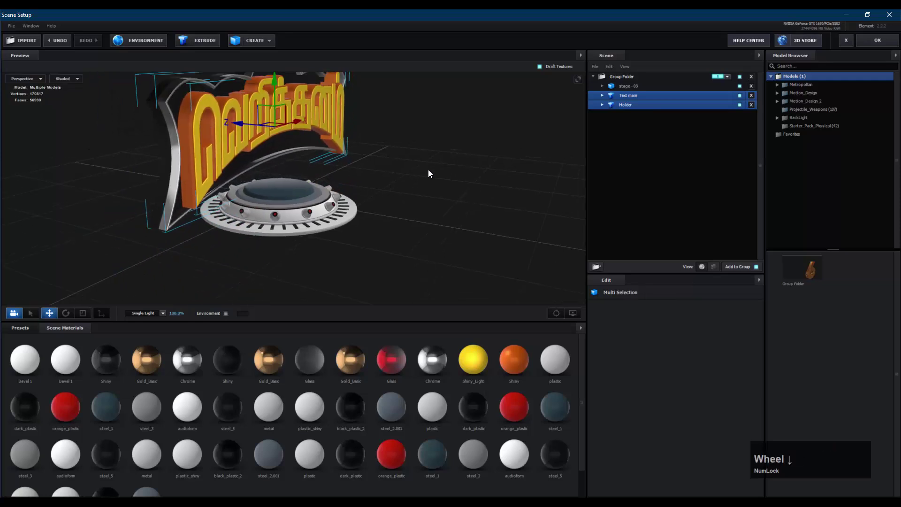
scroll(426, 171, "down", 3)
mouse_move(418, 175)
middle_mouse_down()
mouse_move(397, 174)
mouse_move(411, 180)
middle_mouse_up()
left_click_drag(395, 191, 364, 190)
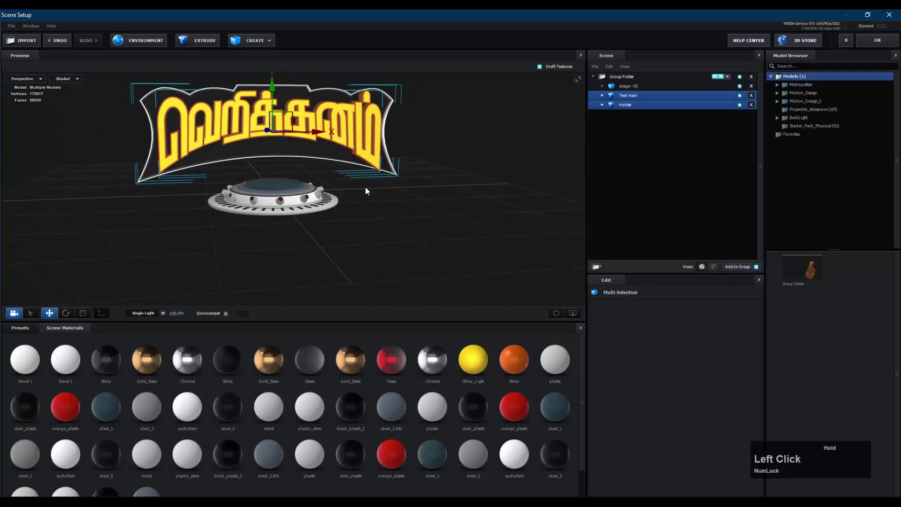
middle_click_drag(364, 189, 392, 206)
left_click_drag(290, 202, 390, 207)
Create a nested folder inside Group Folder and rename it title
left_click(633, 76)
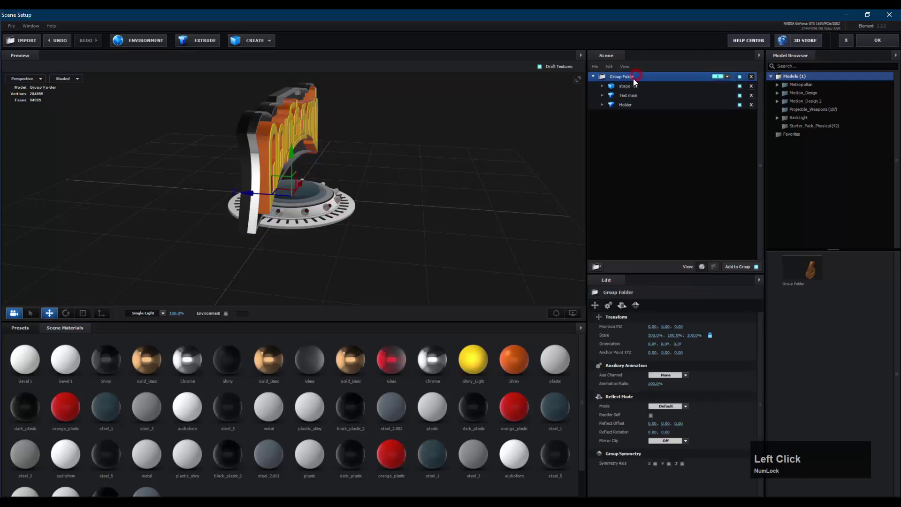
left_click(600, 266)
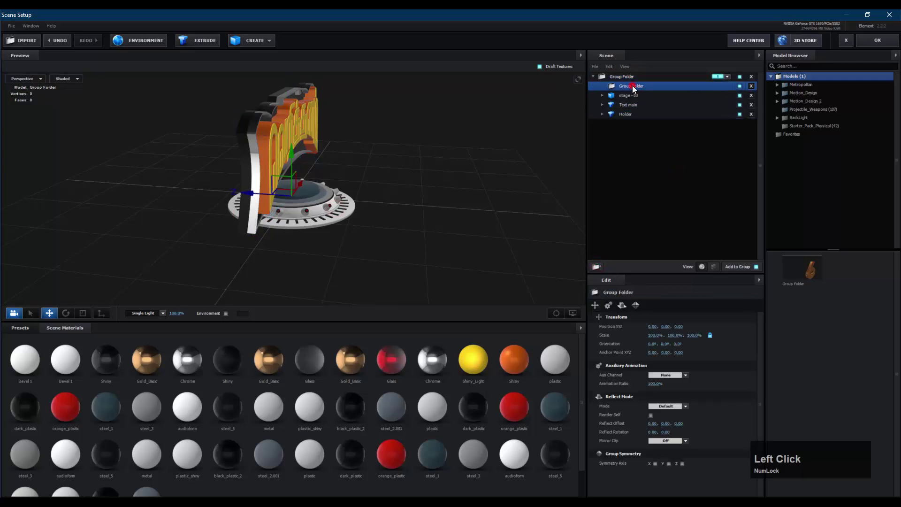
double_click(632, 86)
type("t")
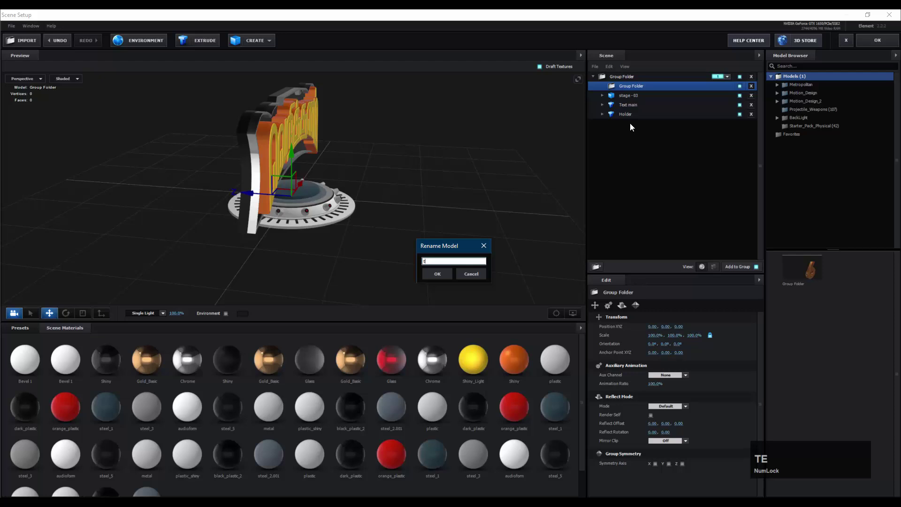
type("eitle")
key("Return")
left_click(622, 141)
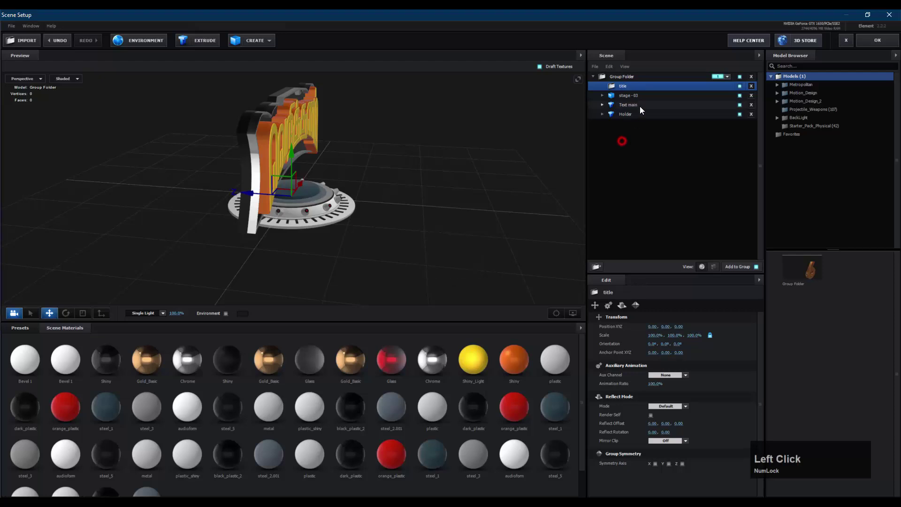
Move Text main and Holder into the title folder, and shift the folder along Z to about 0.30
left_click(639, 104)
left_click_drag(638, 114, 641, 86, "shift")
left_click(634, 155)
left_click(601, 86)
left_click(627, 87)
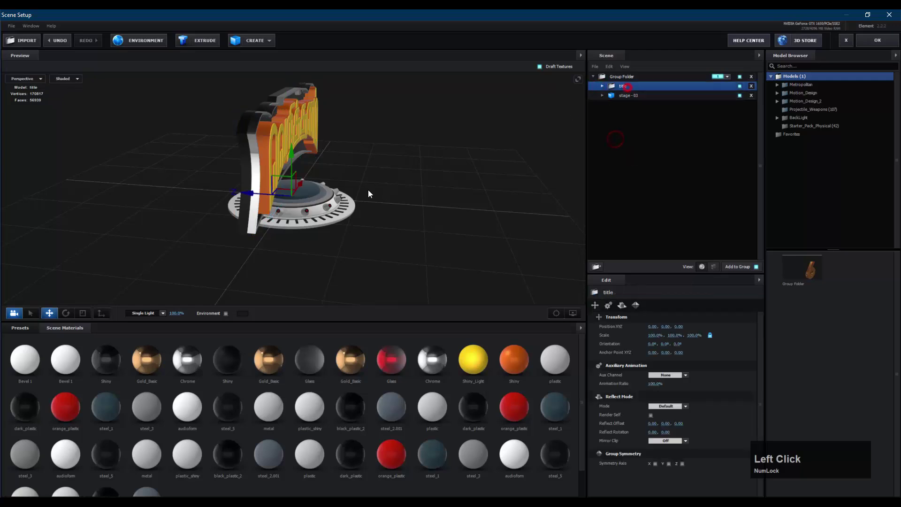
left_click_drag(239, 193, 419, 178)
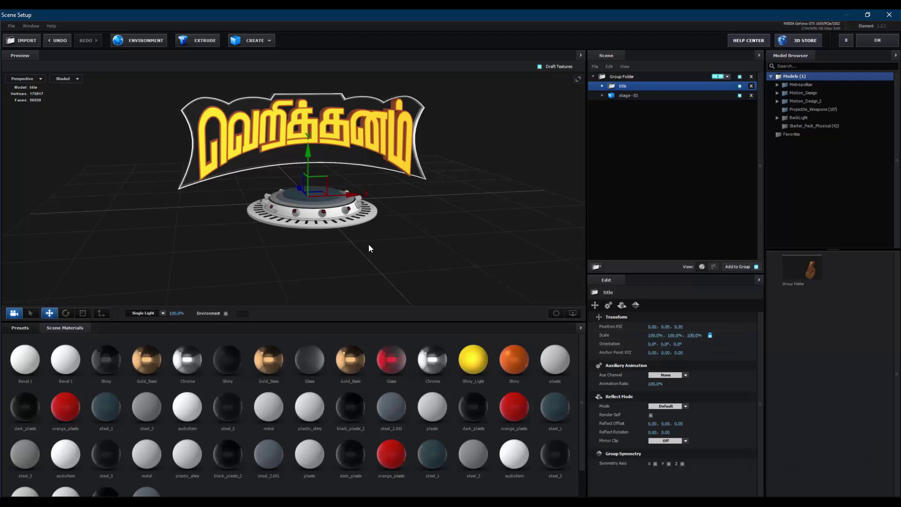
Try a uniform scale of 350% on the stage - 03 model, and settle on 300%
left_click(632, 96)
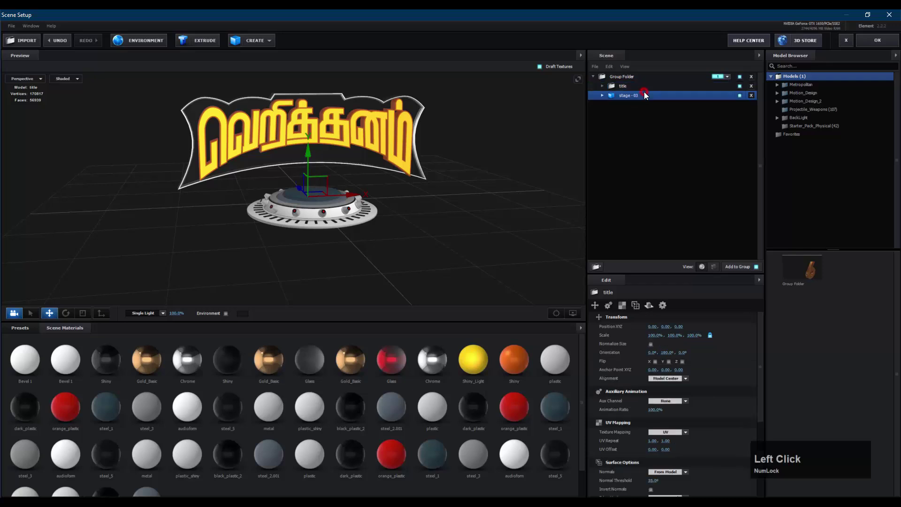
left_click(695, 336)
type("350")
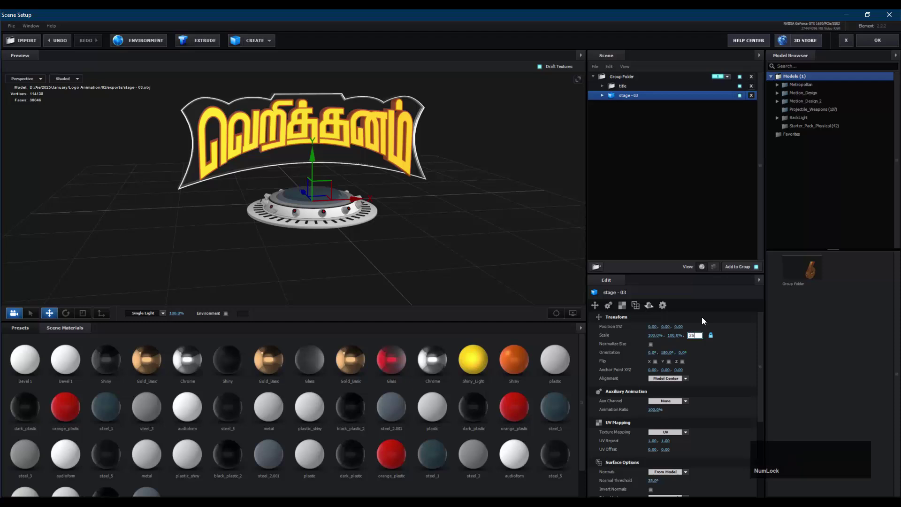
key("Return")
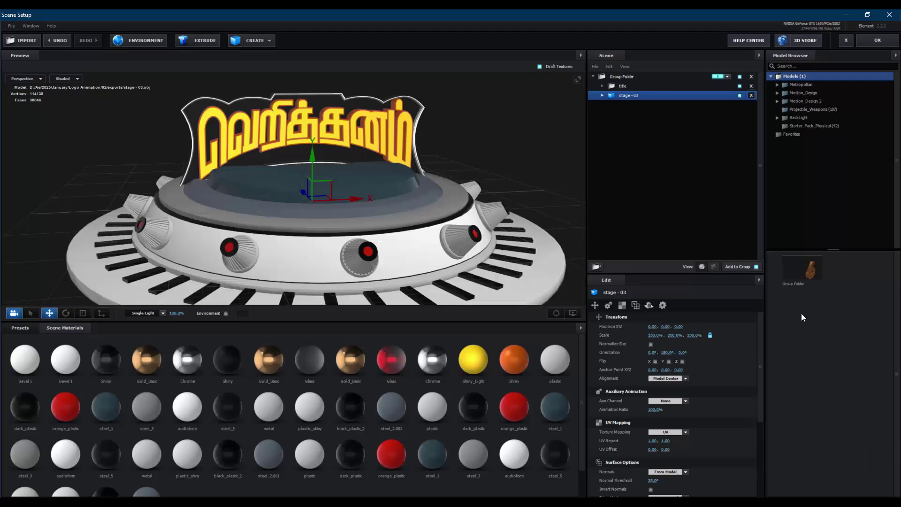
left_click(697, 335)
type("3")
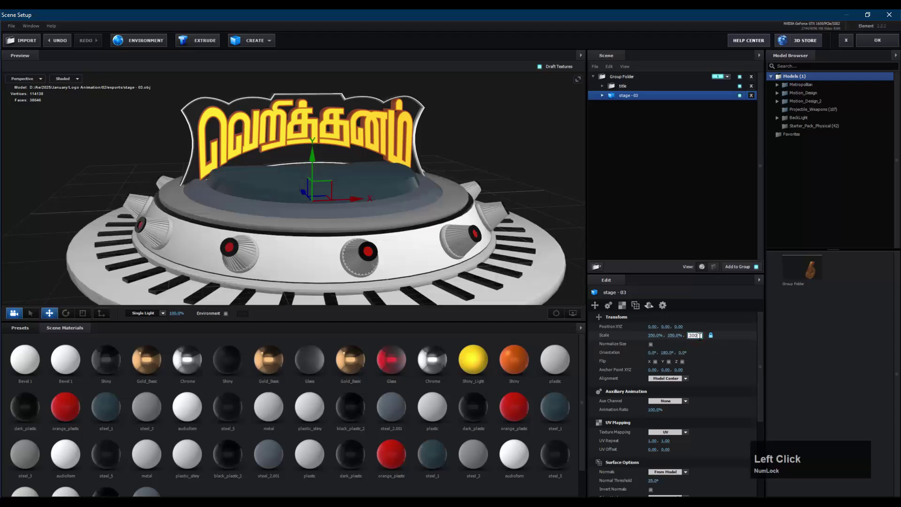
type("00")
key("Return")
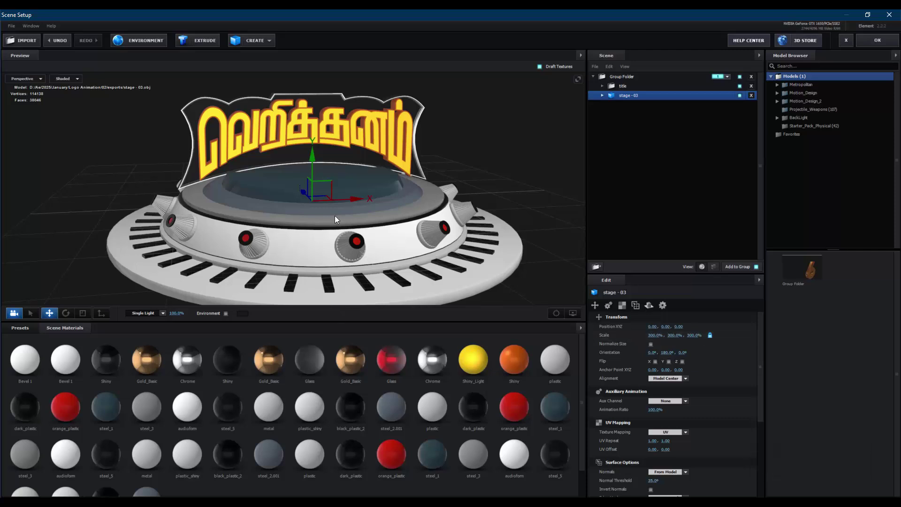
Lower the stage - 03 model along Y to about -0.24, below the title
left_click_drag(313, 157, 314, 172)
middle_click_drag(427, 185, 440, 173)
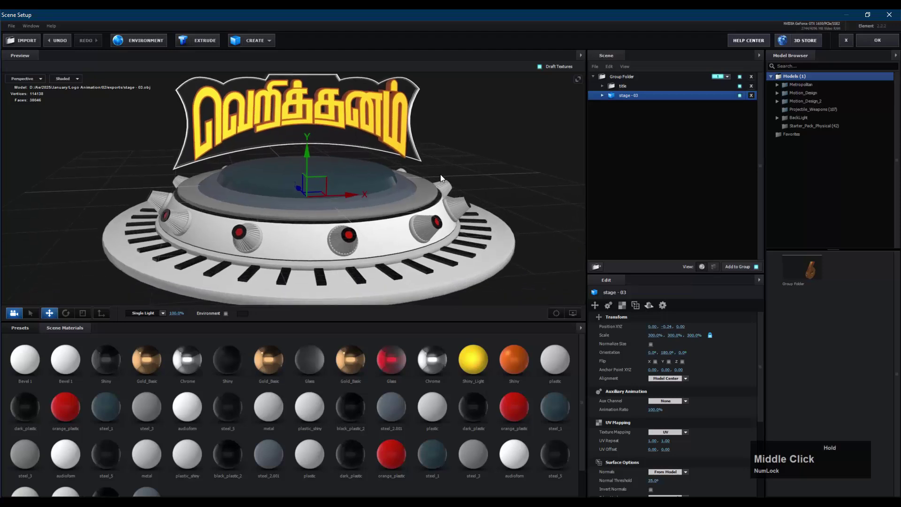
left_click_drag(440, 173, 466, 171)
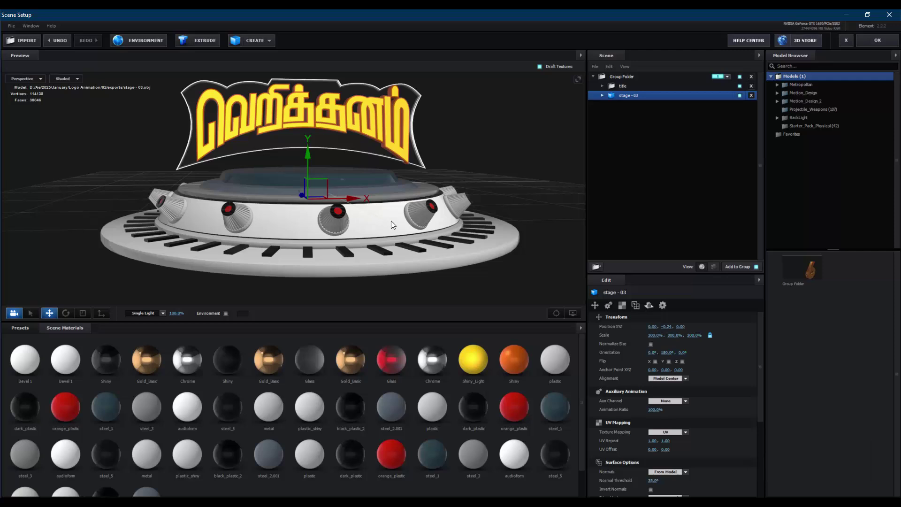
List the materials of stage - 03, identify audioform by toggling its visibility, and examine its diffuse texture and the metal material
left_click(602, 96)
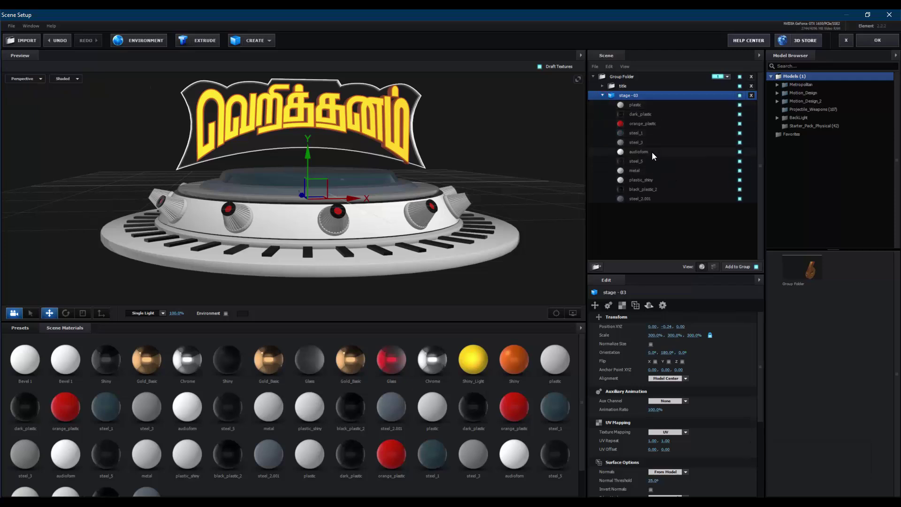
left_click(739, 152)
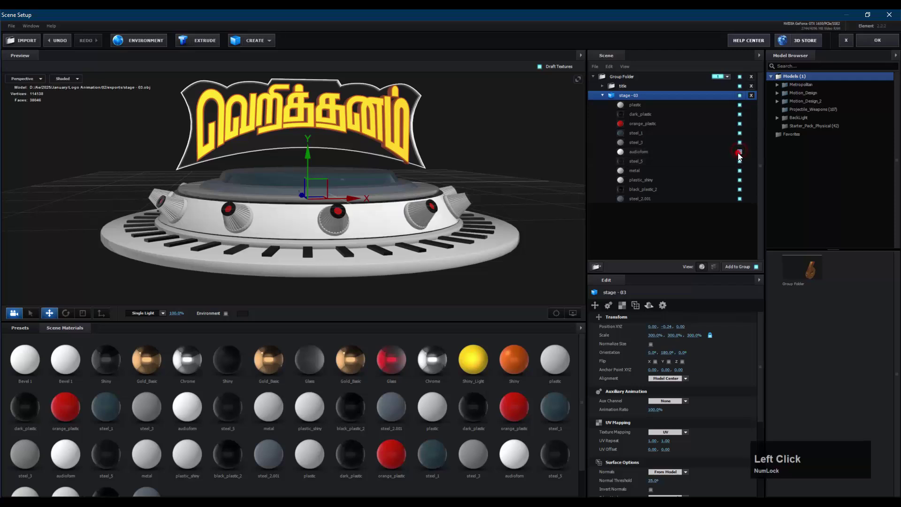
left_click(740, 152)
left_click(706, 151)
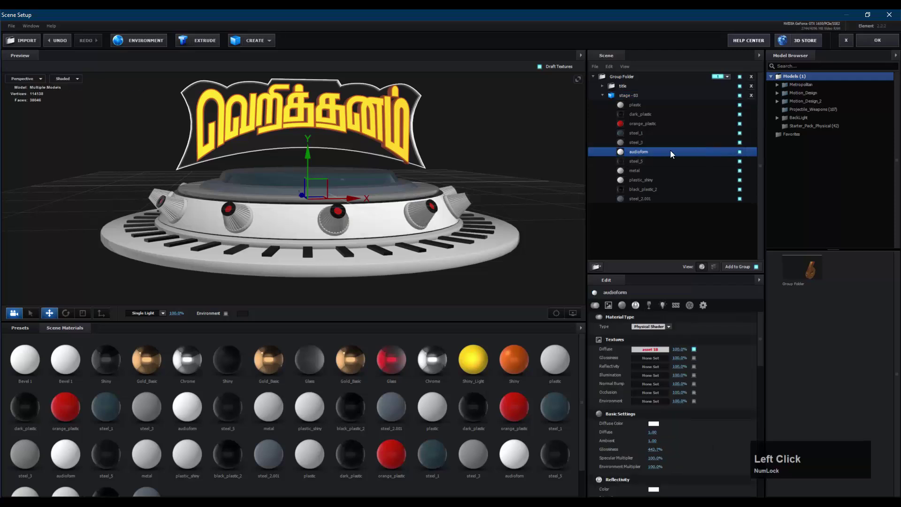
left_click(655, 349)
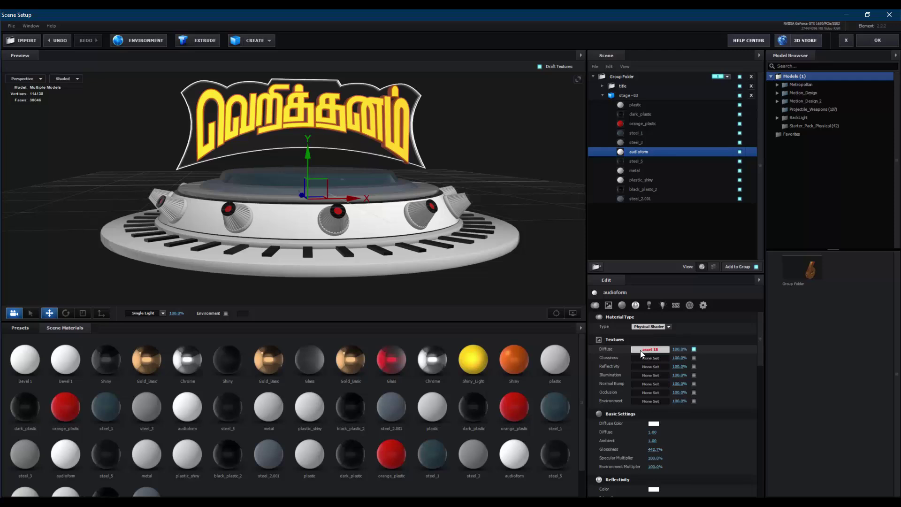
left_click(644, 95)
left_click(660, 170)
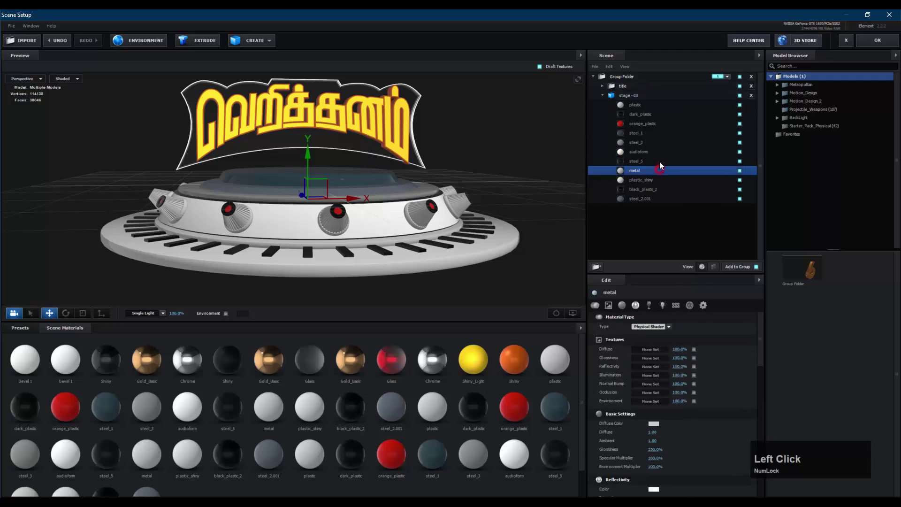
Hide the stage - 03 model and try importing stage - 03.obj again with its materials loaded as Standard Shader
left_click(661, 155)
left_click(740, 96)
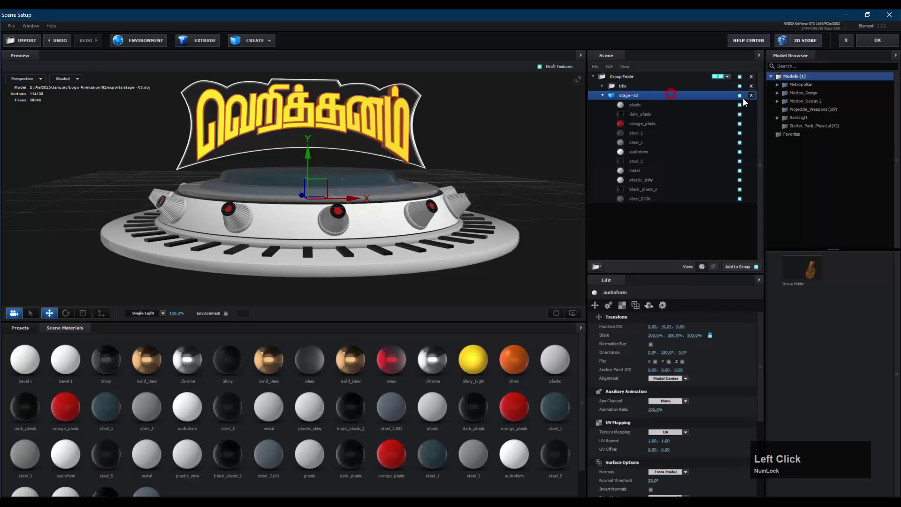
left_click(22, 41)
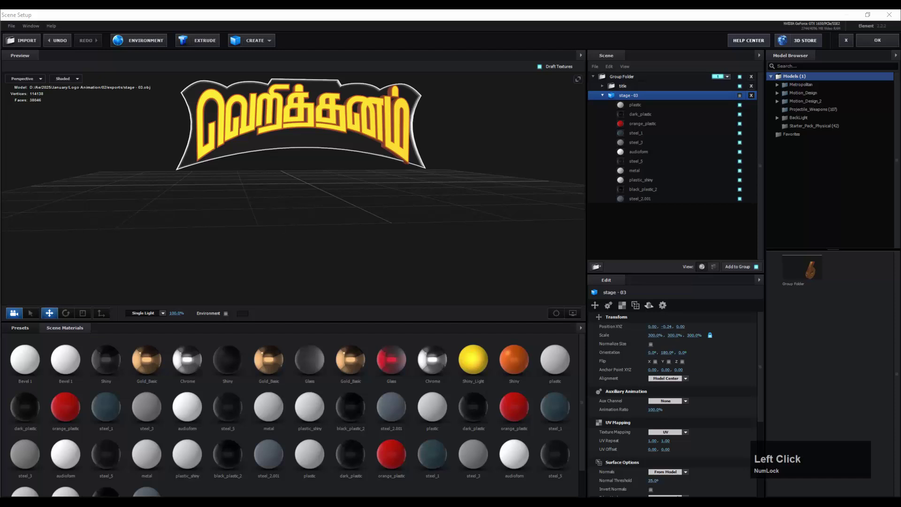
left_click_drag(437, 193, 402, 164)
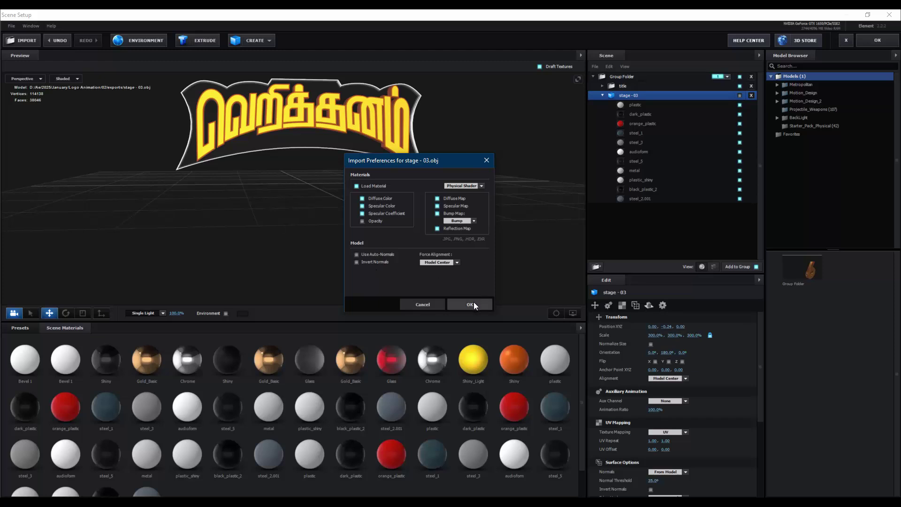
left_click(474, 186)
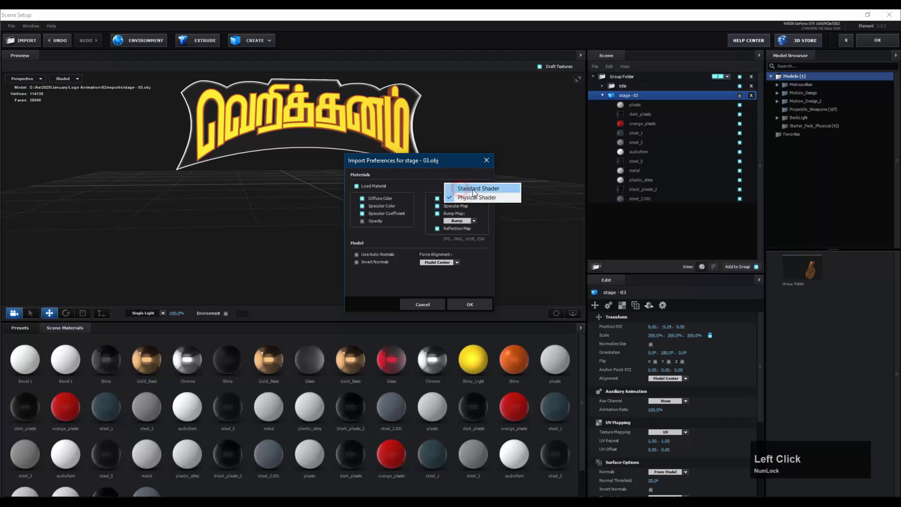
left_click(475, 188)
left_click(480, 304)
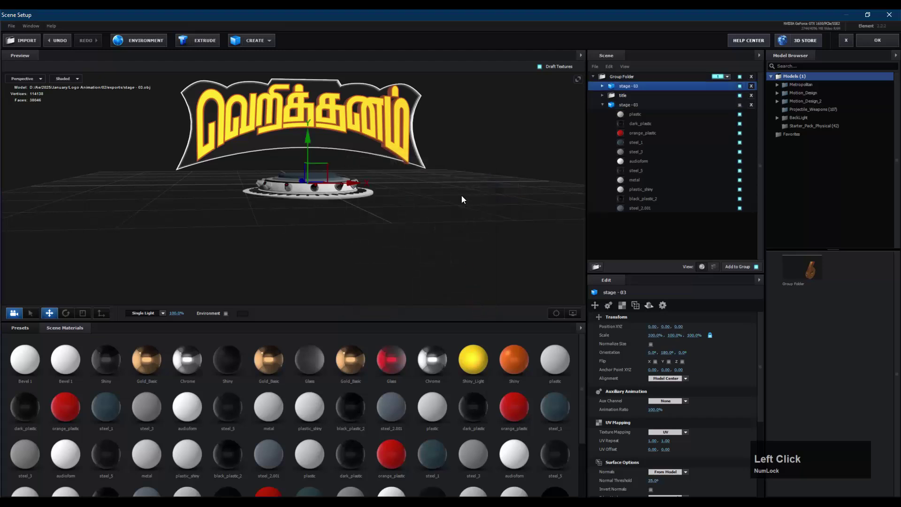
Inspect the reimported stage model, undo its import and show the original stage - 03 again
scroll(328, 216, "up", 3)
left_click_drag(348, 204, 487, 194)
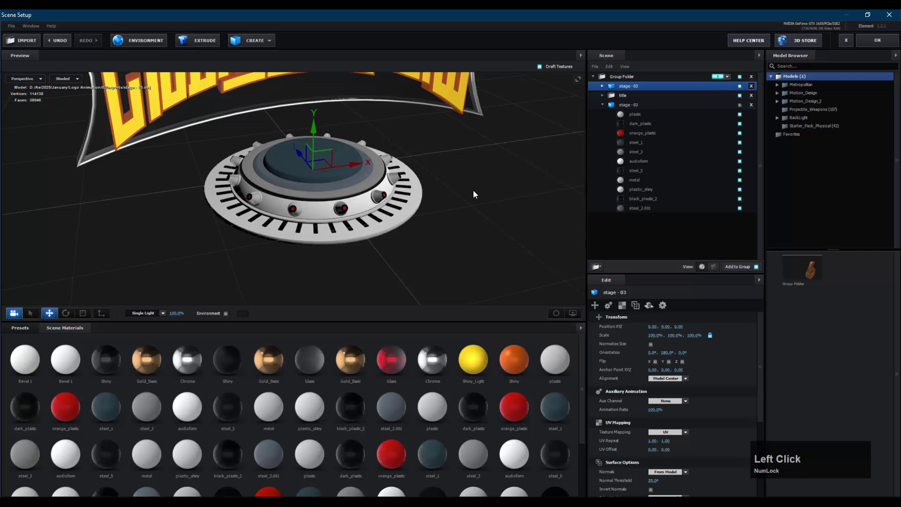
key("ctrl+z")
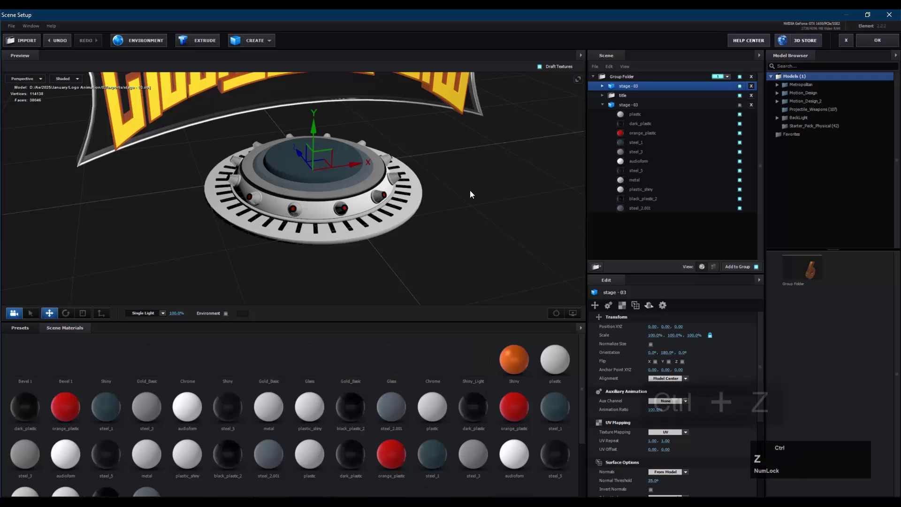
left_click(740, 95)
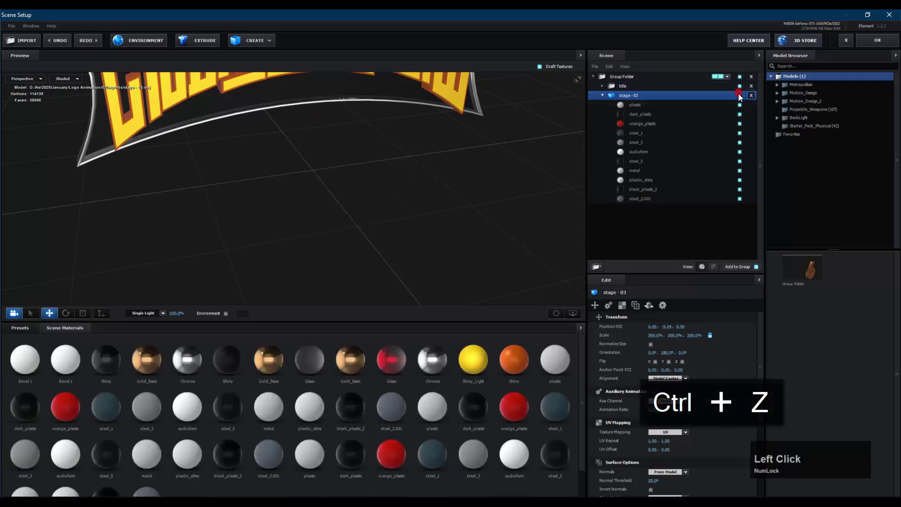
Inspect the audioform material on the stage and check its diffuse texture settings without changing them
left_click(668, 151)
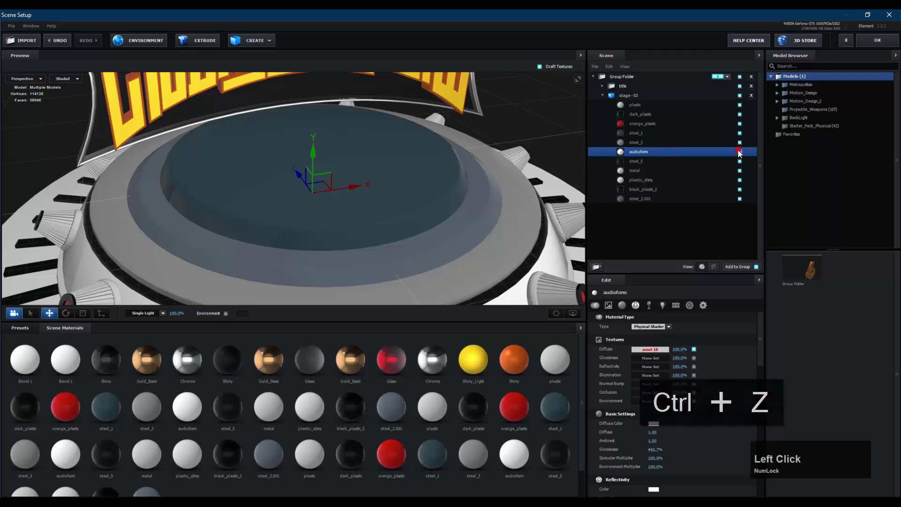
scroll(389, 212, "down", 2)
middle_click_drag(388, 211, 338, 141)
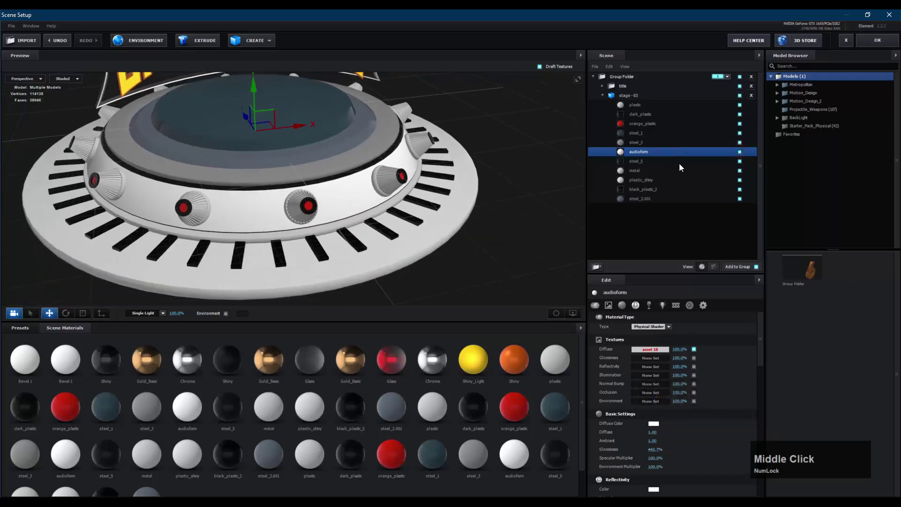
left_click(653, 153)
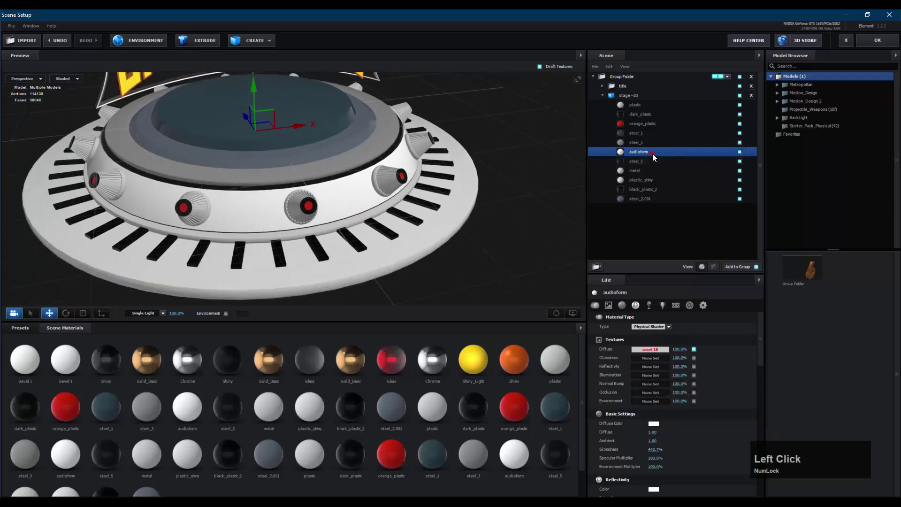
left_click(652, 350)
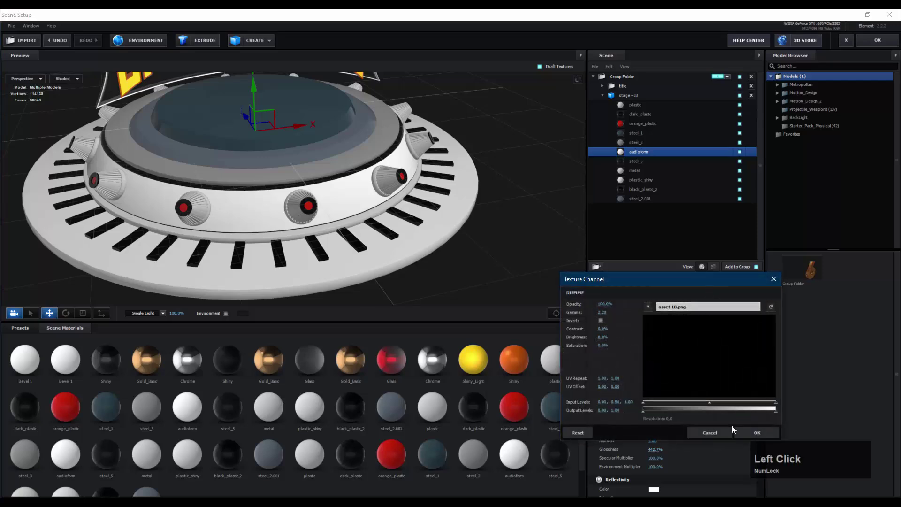
left_click(693, 432)
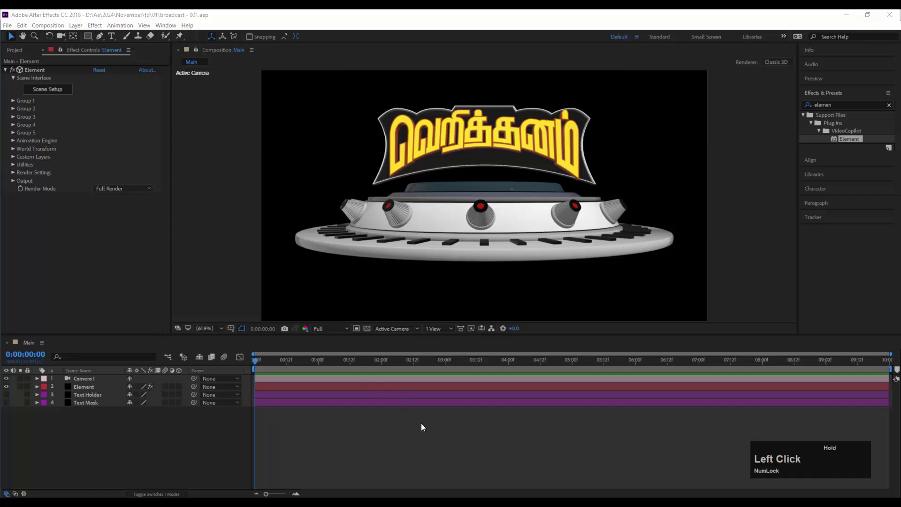
Add Asset 18.png to the Main composition as a single layer above Camera 1 and hide it
left_click_drag(419, 423, 420, 423)
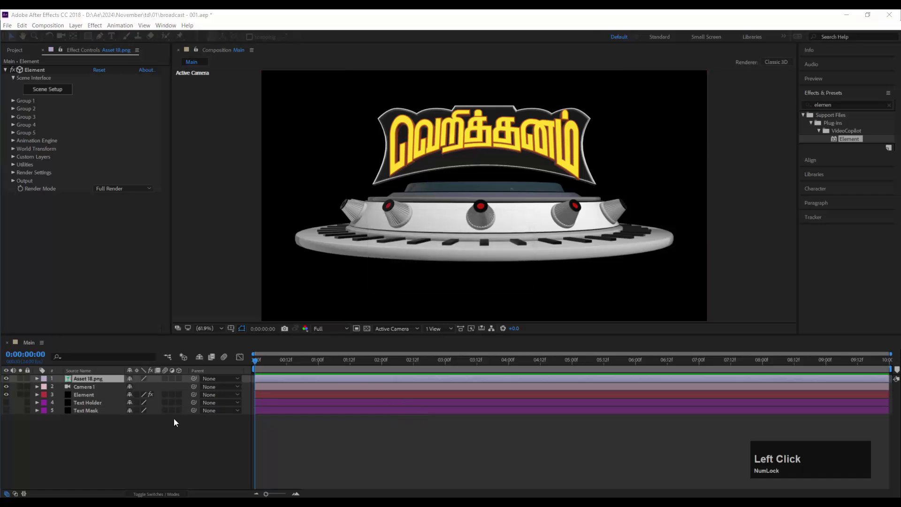
left_click(89, 378)
left_click(119, 424)
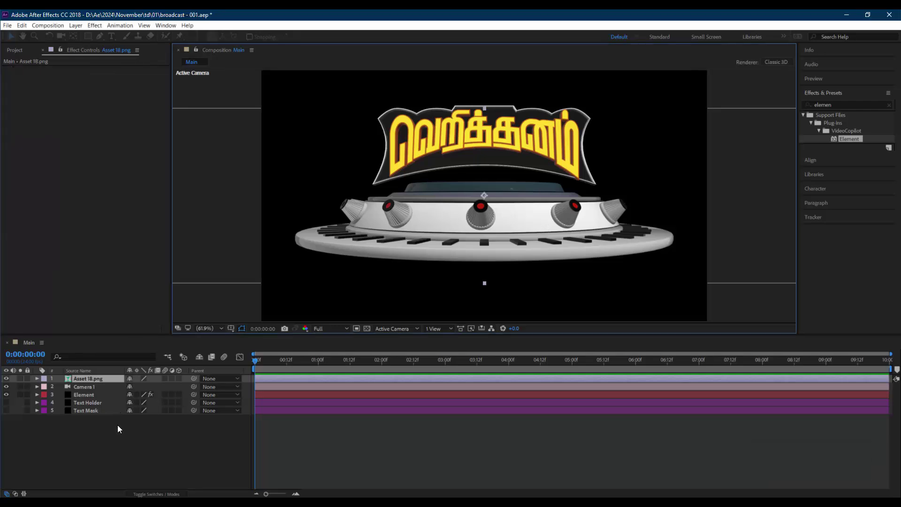
key("ctrl+d")
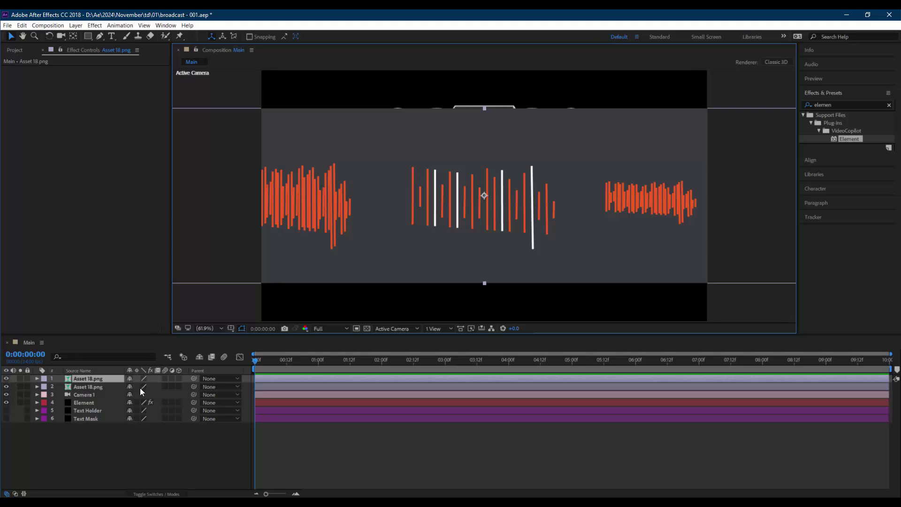
left_click(84, 378)
key("ctrl+z")
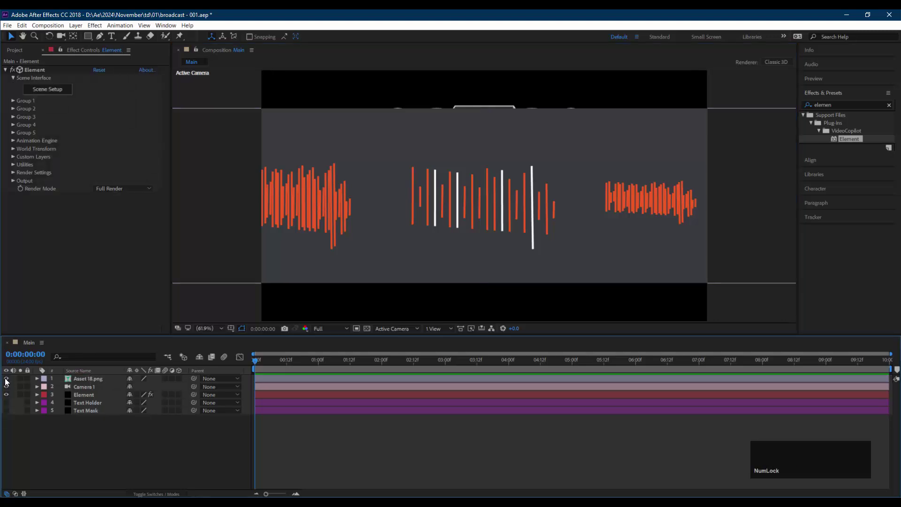
Assign Asset 18.png as Layer 1 in the custom texture maps of the Element effect
left_click(92, 394)
left_click(13, 157)
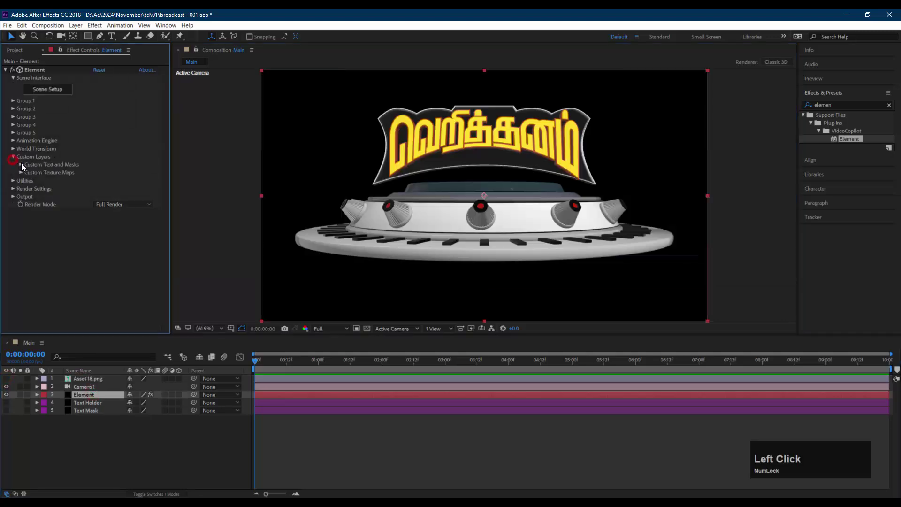
left_click(21, 172)
left_click(107, 172)
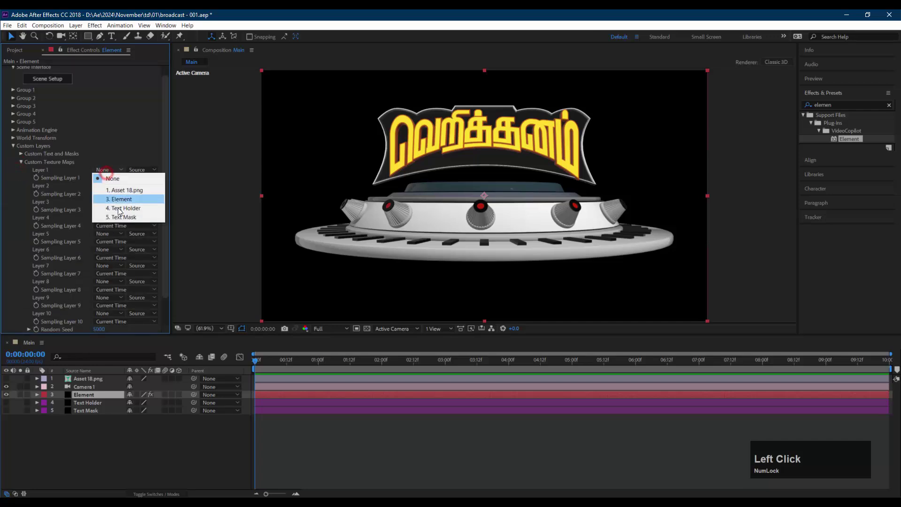
left_click(118, 190)
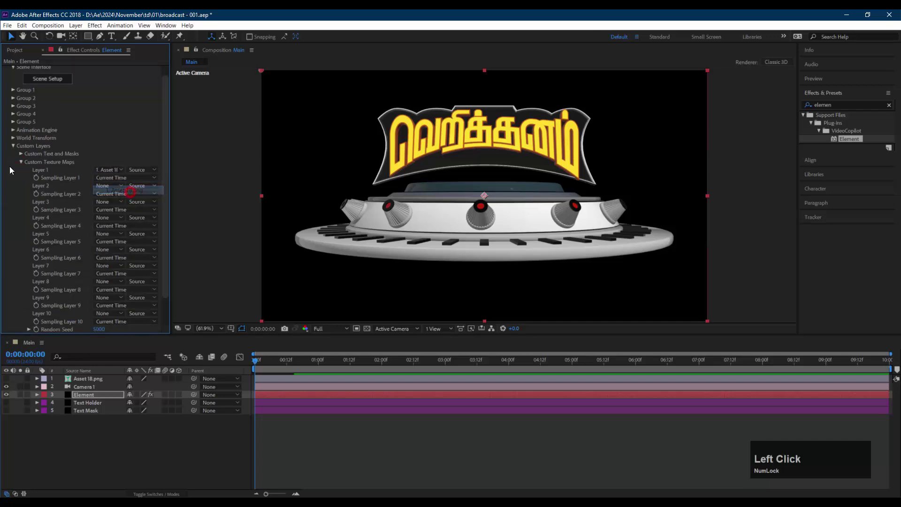
left_click(13, 149)
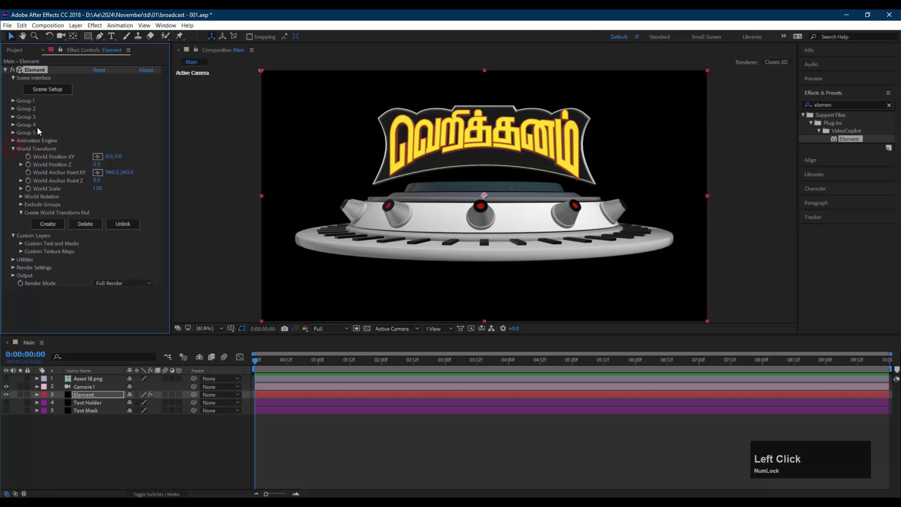
left_click(12, 148)
left_click(13, 157)
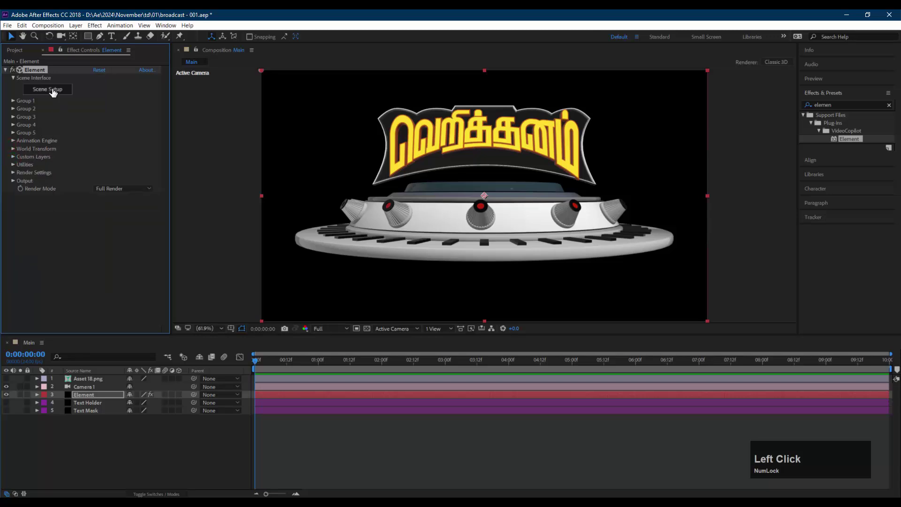
Reopen the Element scene and set the audioform material's diffuse texture to Custom Layer 1
left_click(52, 92)
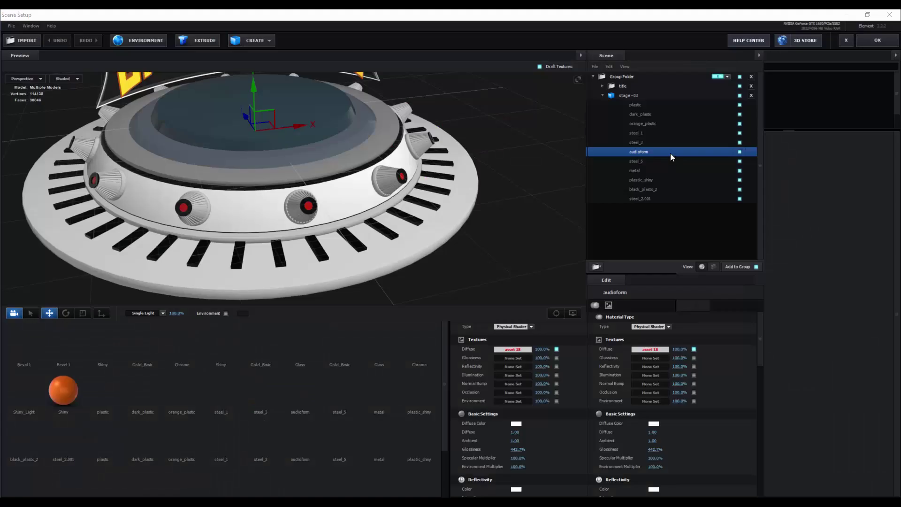
left_click(670, 153)
left_click(651, 350)
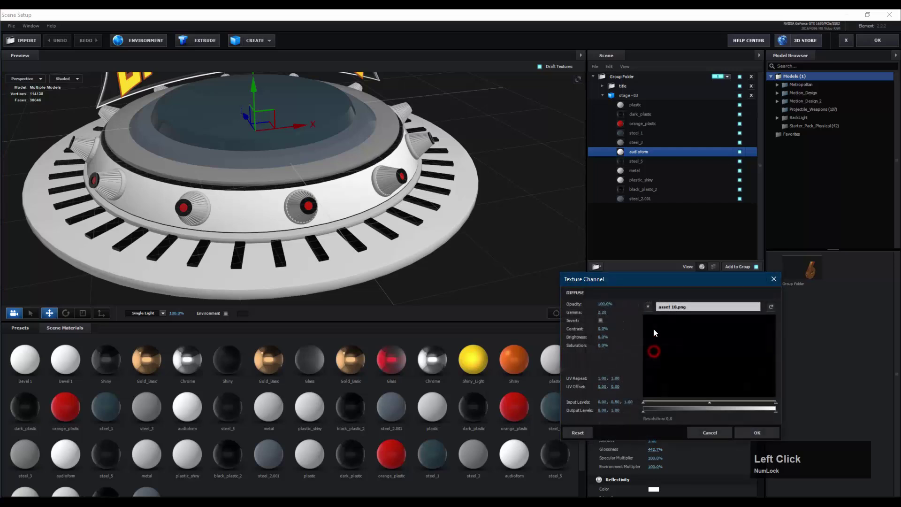
left_click(648, 307)
left_click(661, 318)
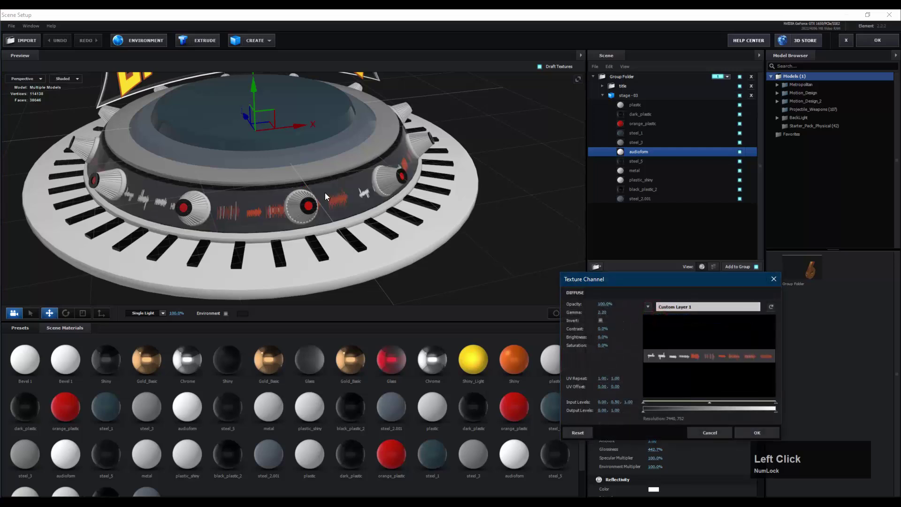
left_click(758, 433)
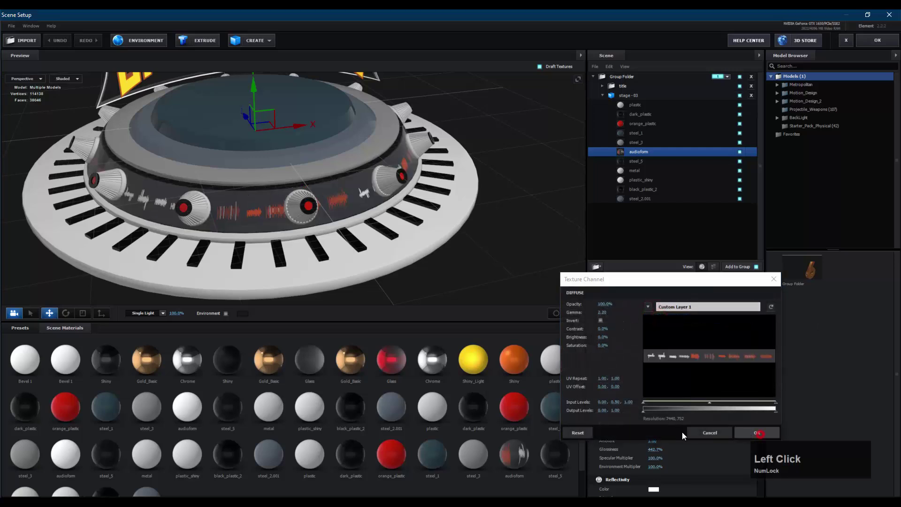
left_click_drag(361, 226, 344, 212)
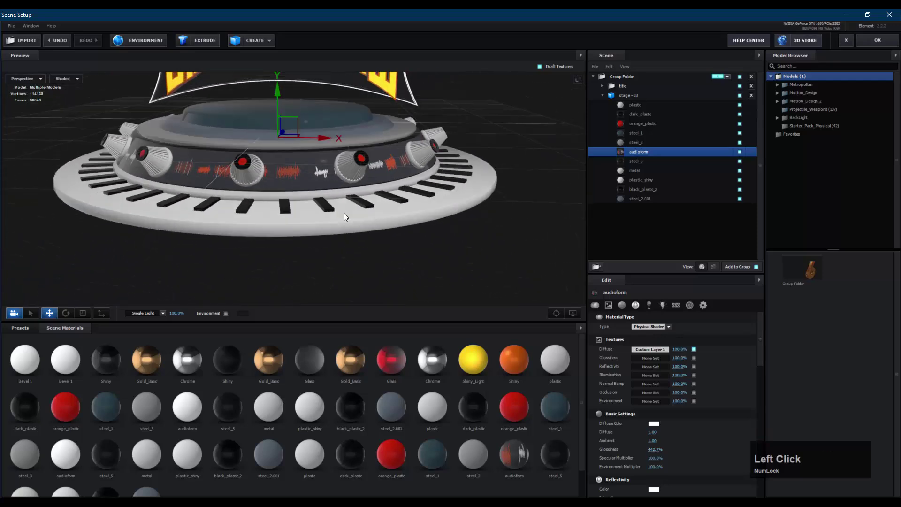
Review the available custom layer sources for audioform's diffuse texture, keeping Custom Layer 1
left_click(639, 347)
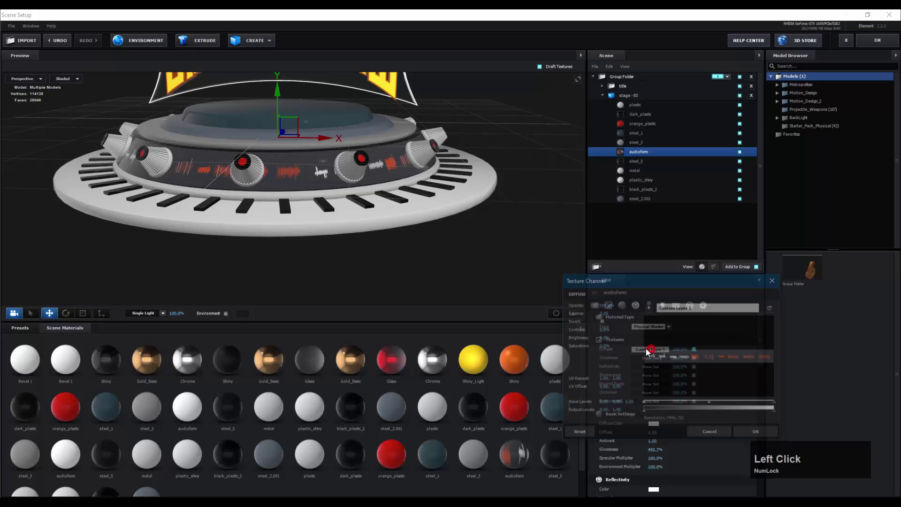
left_click(650, 307)
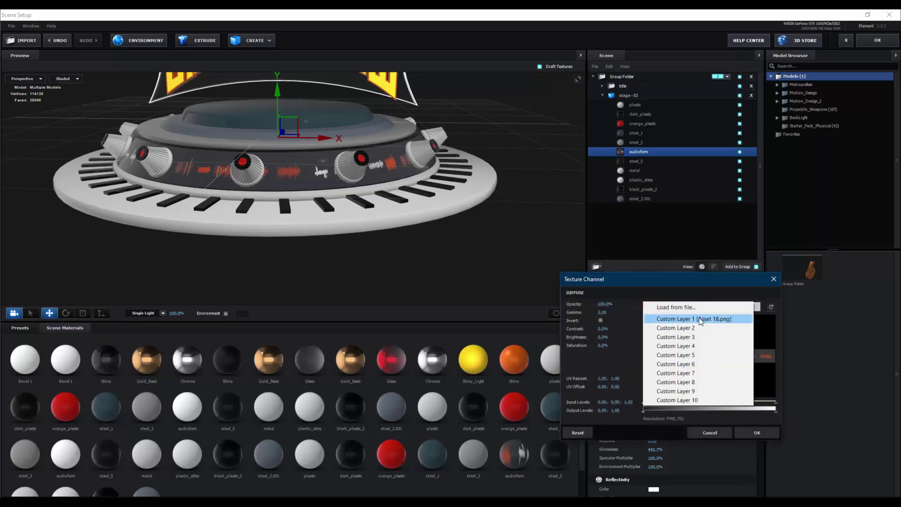
left_click(750, 433)
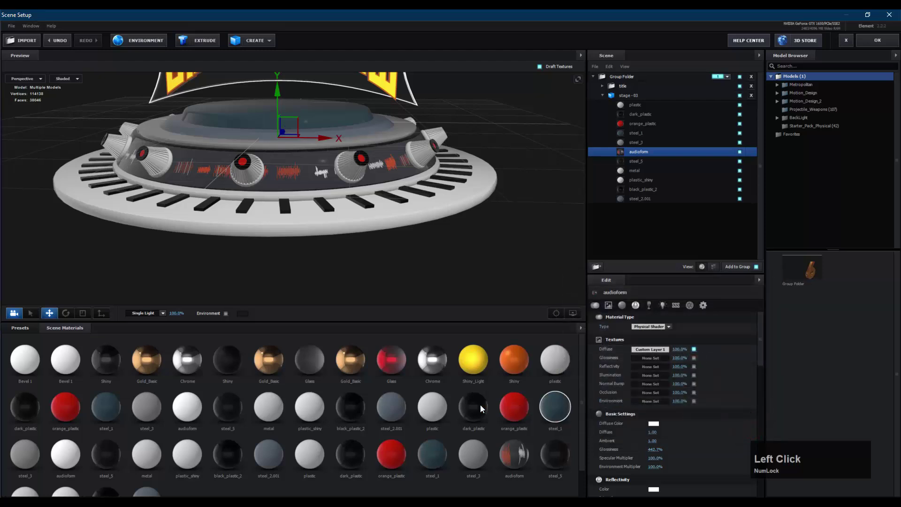
Look through the scene materials and remove all unused ones
scroll(399, 426, "down", 1)
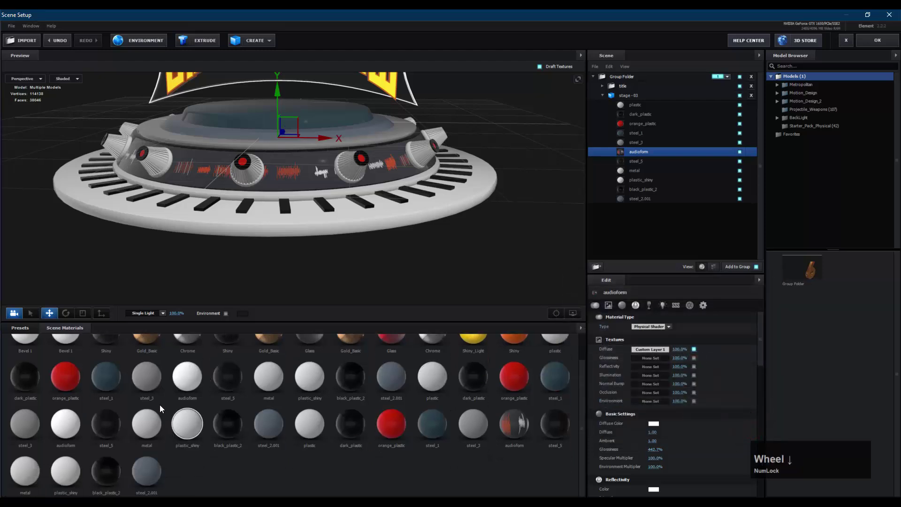
scroll(319, 427, "up", 1)
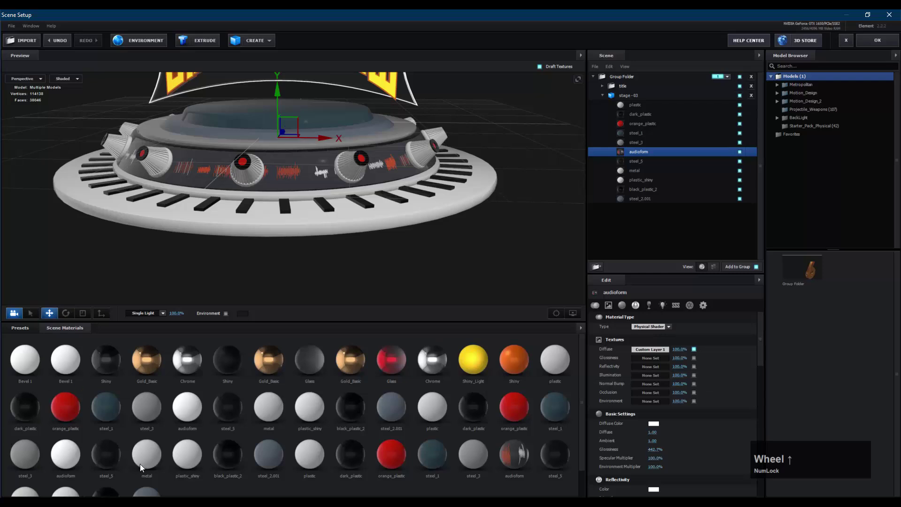
scroll(298, 398, "down", 1)
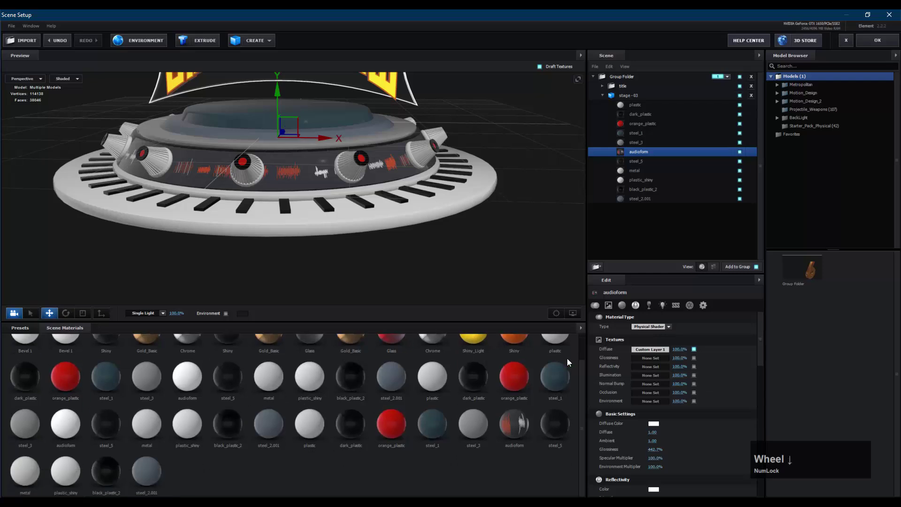
scroll(576, 360, "up", 1)
left_click(581, 327)
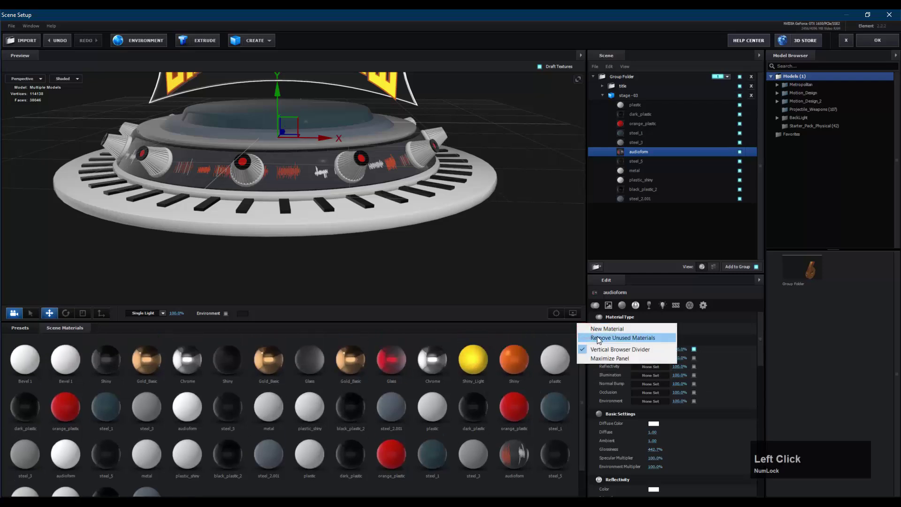
left_click(598, 338)
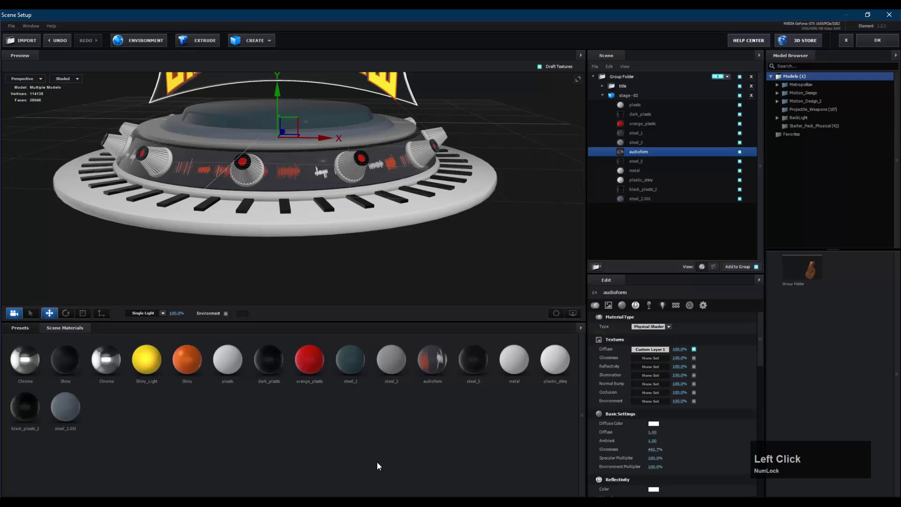
Inspect the stage beneath the logo title in the preview and collapse the stage - 03 model in the scene list
left_click(581, 328)
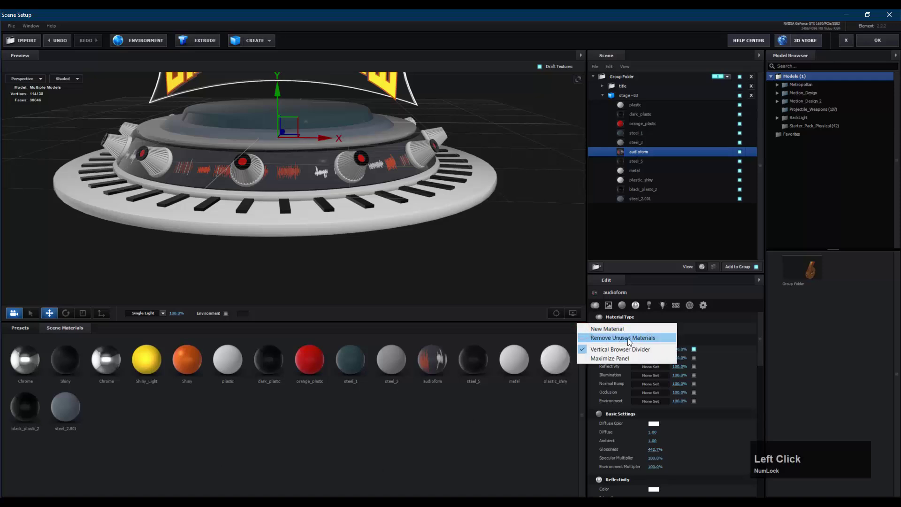
left_click(452, 431)
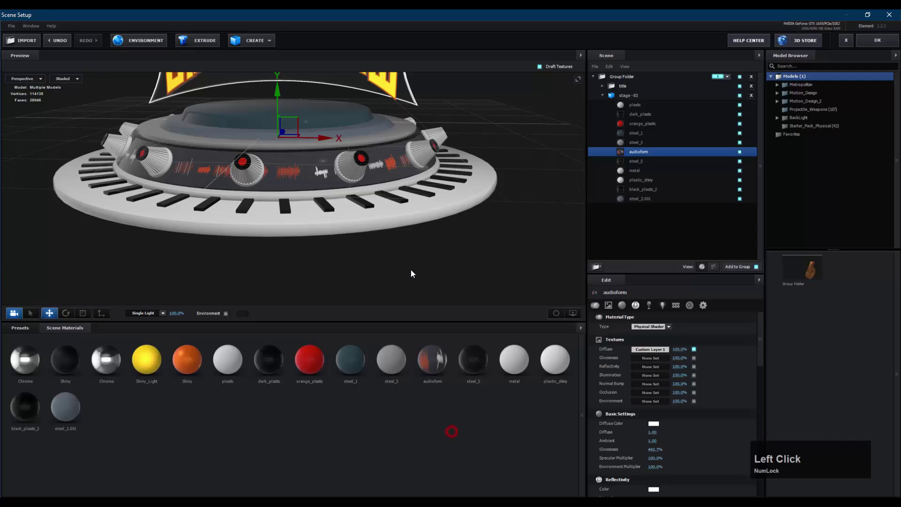
middle_click_drag(422, 269, 458, 315)
mouse_move(457, 193)
left_mouse_down()
mouse_move(480, 217)
mouse_move(464, 179)
mouse_move(467, 191)
left_mouse_up()
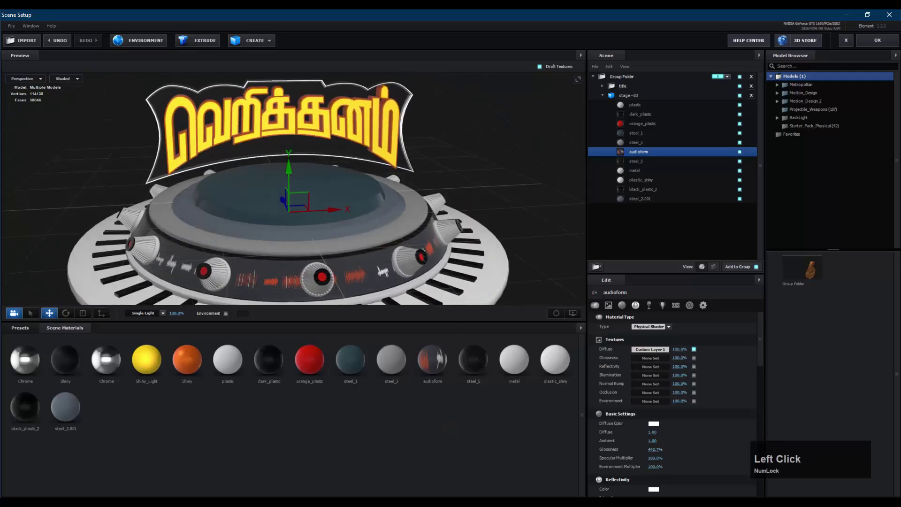
left_click(877, 41)
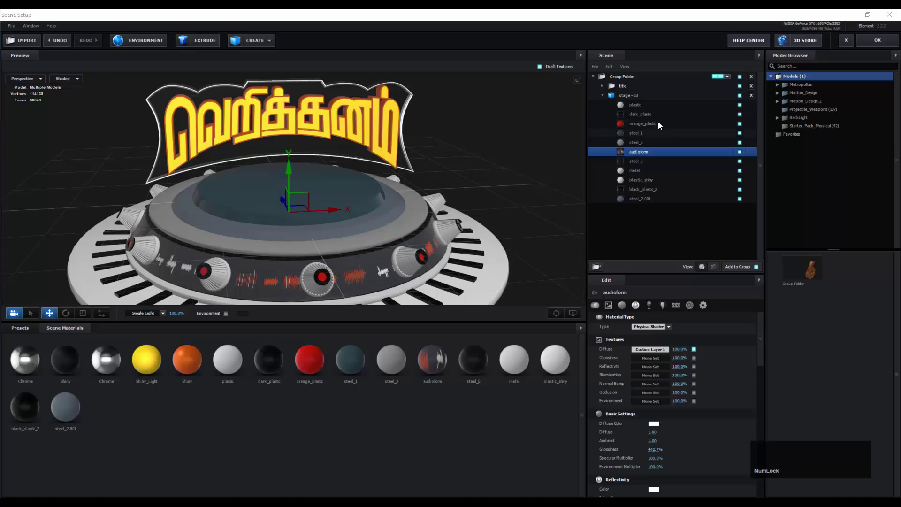
left_click(598, 94)
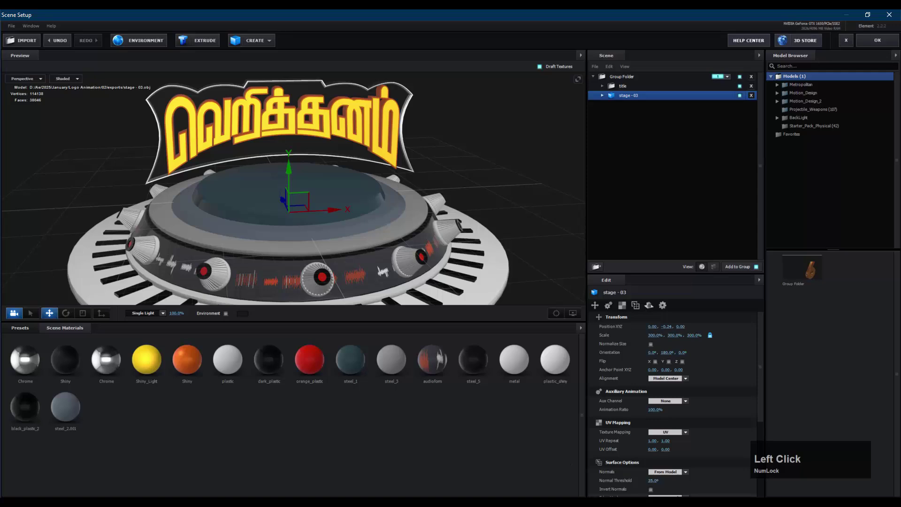
Switch to the model12 file in Blender and move the stage about -214 m along the Y axis, away from the origin
left_click(662, 478)
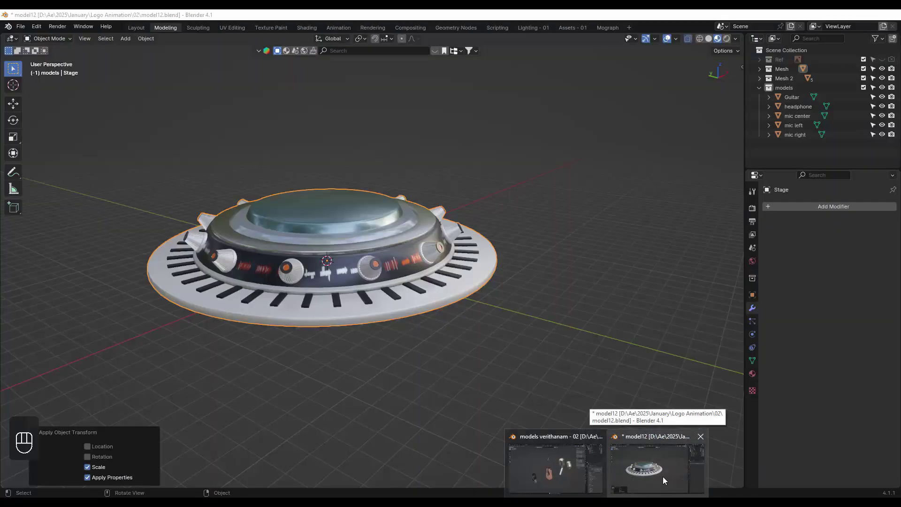
left_click(579, 485)
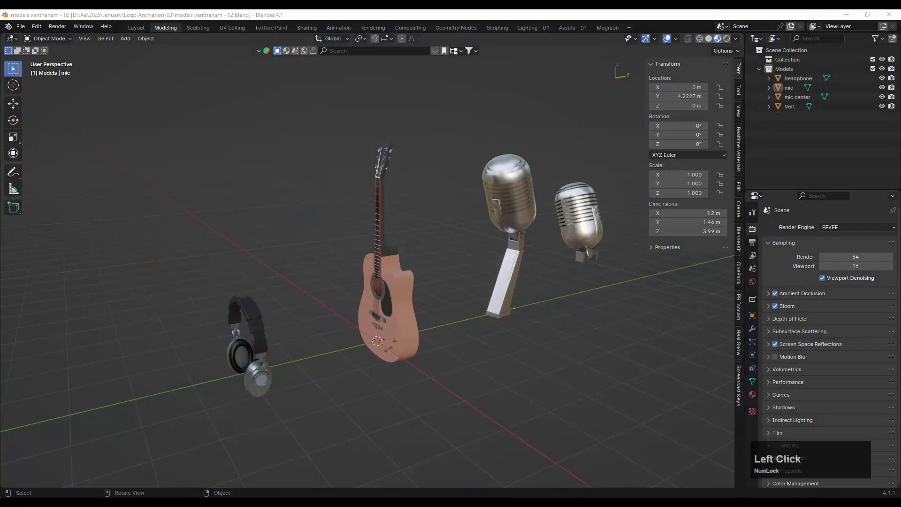
left_click(646, 467)
scroll(524, 321, "down", 3)
middle_click_drag(524, 321, 470, 271)
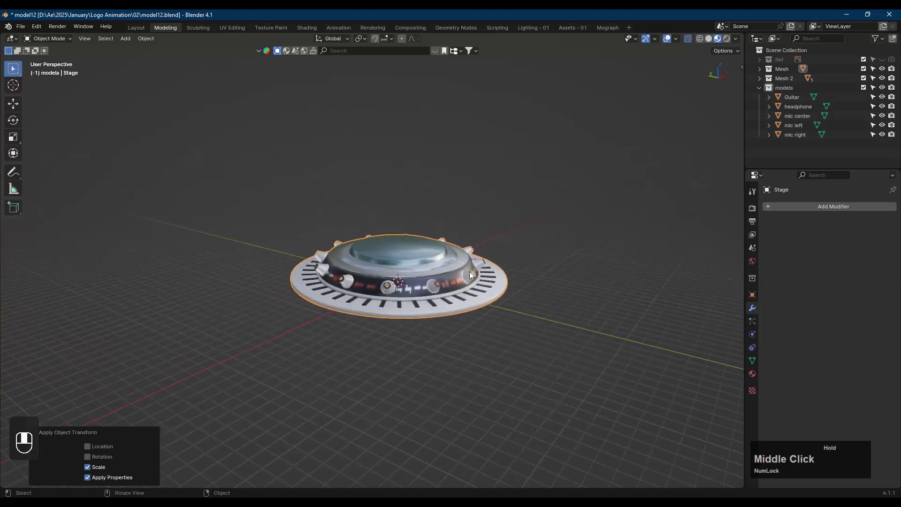
left_click(403, 240)
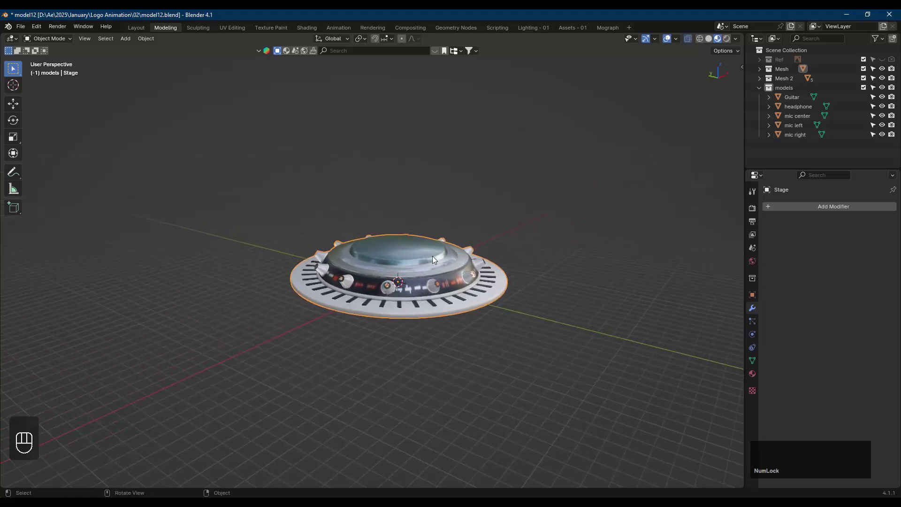
key("g")
key("y")
left_click(680, 335)
Locate the small models near the world origin, select the headphone model and frame it in the viewport
scroll(404, 283, "up", 5)
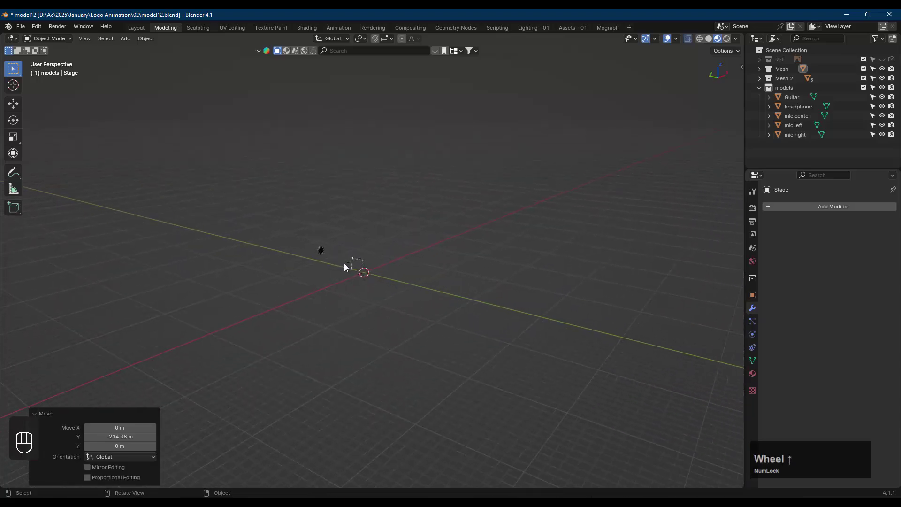
scroll(366, 270, "down", 1)
scroll(366, 272, "down", 3)
scroll(367, 276, "up", 2)
scroll(367, 276, "down", 3)
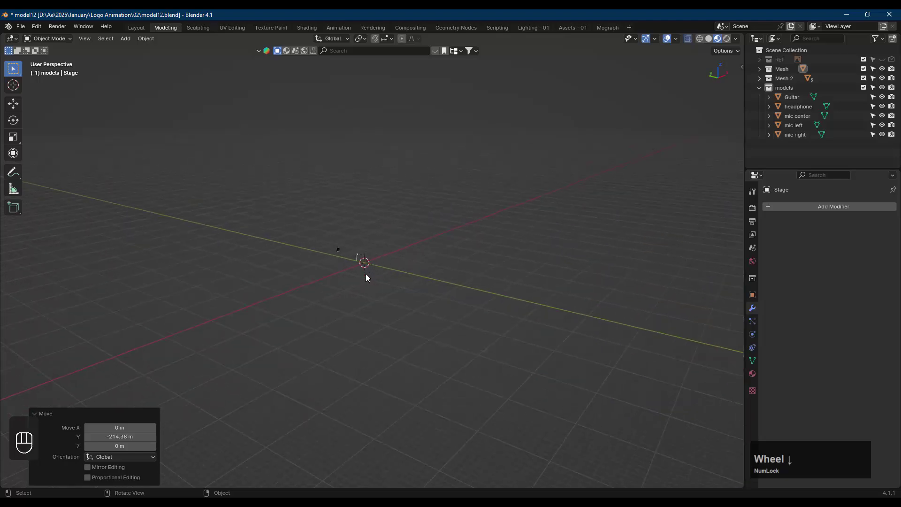
scroll(366, 275, "up", 4)
scroll(367, 277, "down", 3)
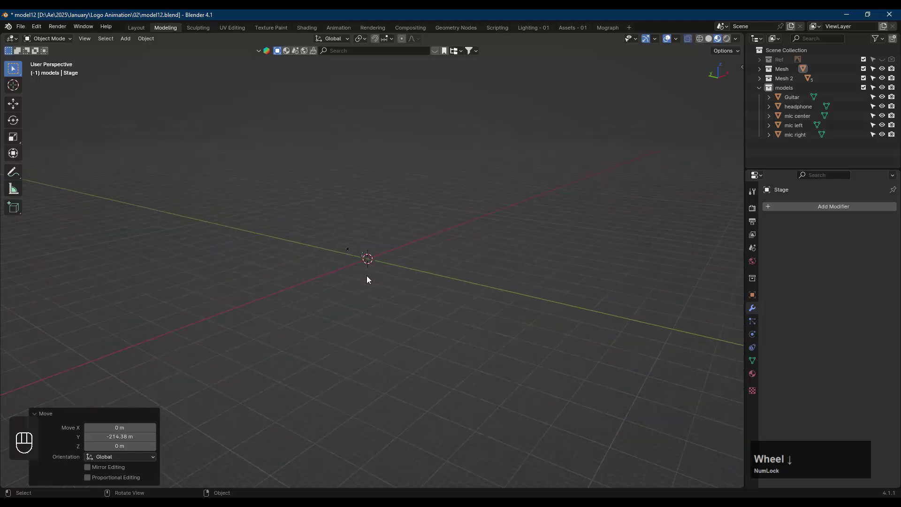
left_click(366, 266)
left_click(361, 268)
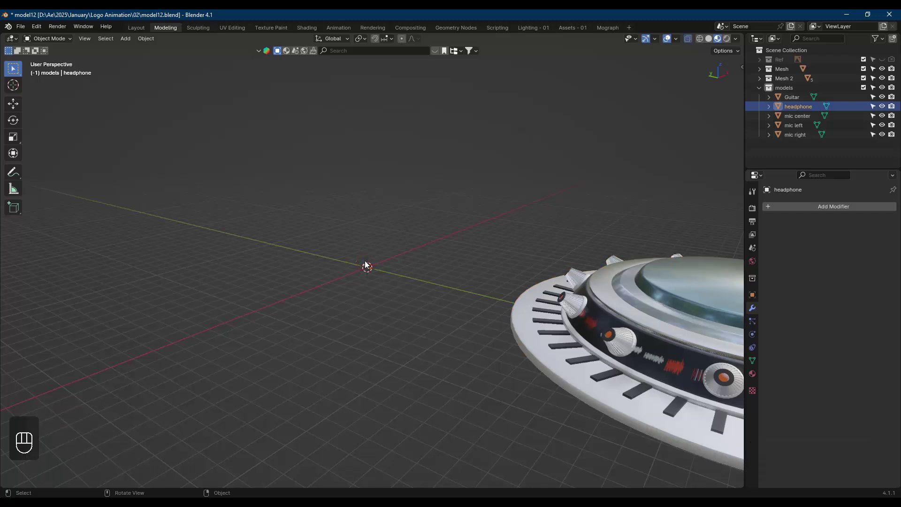
key("KP_Decimal")
Examine the headphone, guitar and microphone models and their placement relative to the world origin
left_click(395, 315)
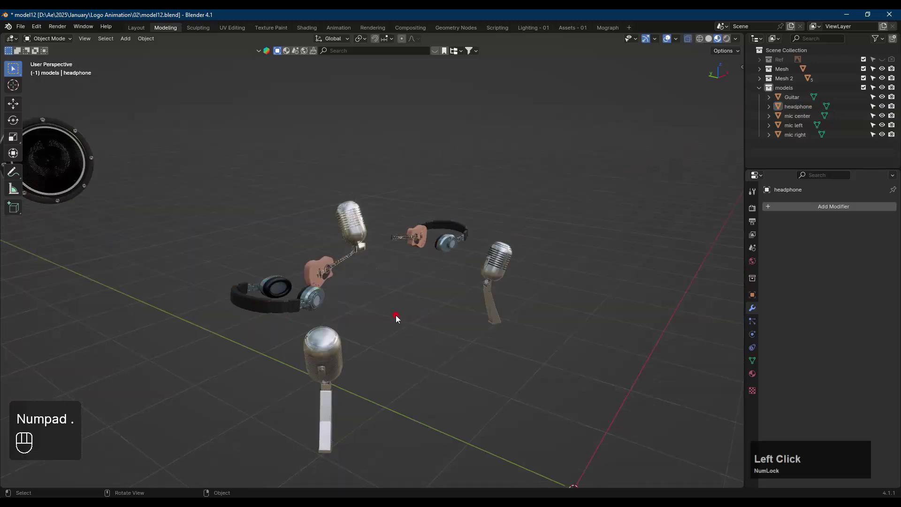
scroll(368, 321, "down", 4)
left_click(371, 300)
scroll(380, 293, "up", 2)
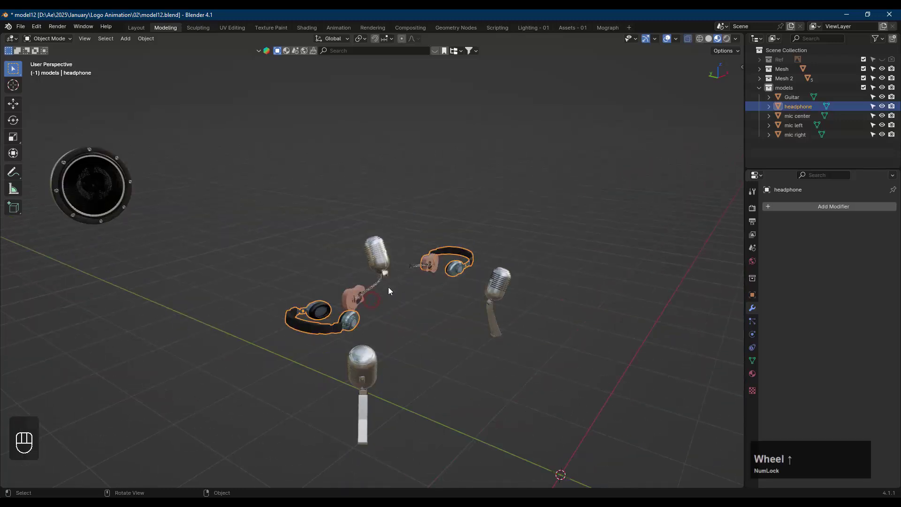
left_click(355, 297)
left_click(376, 256)
left_click(327, 322)
scroll(409, 304, "up", 2)
middle_click_drag(409, 304, 368, 292, "shift")
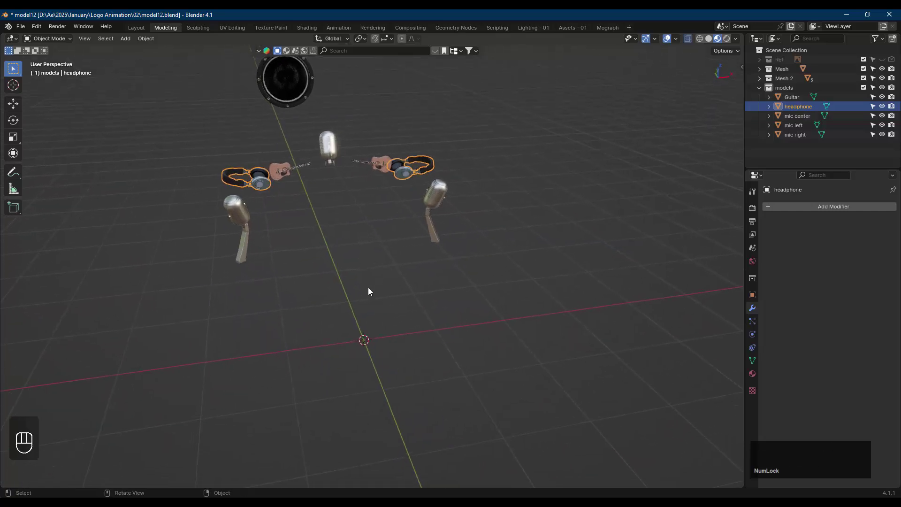
Add a Plain Axes empty at the world origin in the models collection
key("shift")
key("shift+a")
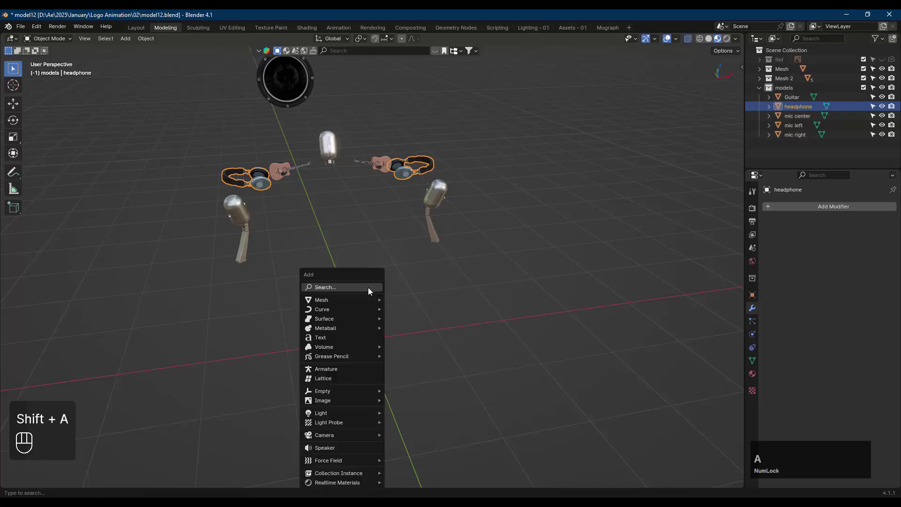
mouse_move(345, 391)
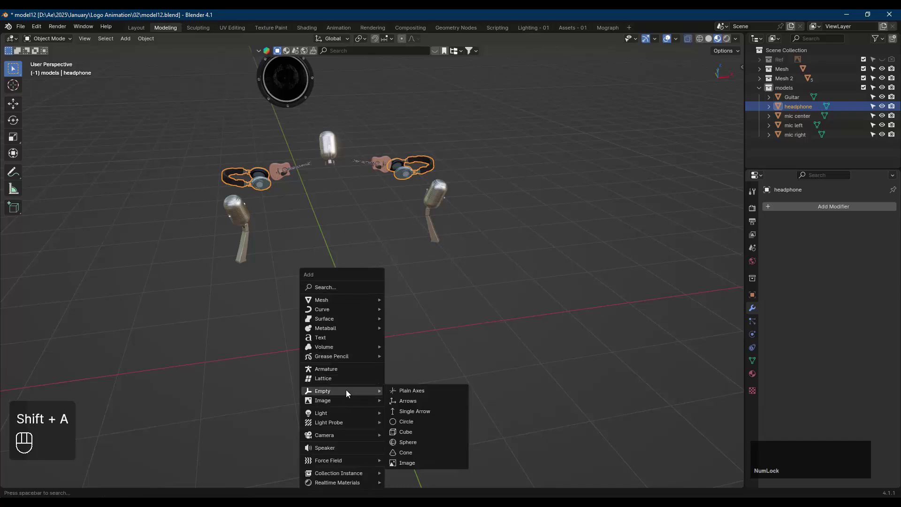
left_click(422, 392)
scroll(425, 323, "down", 3)
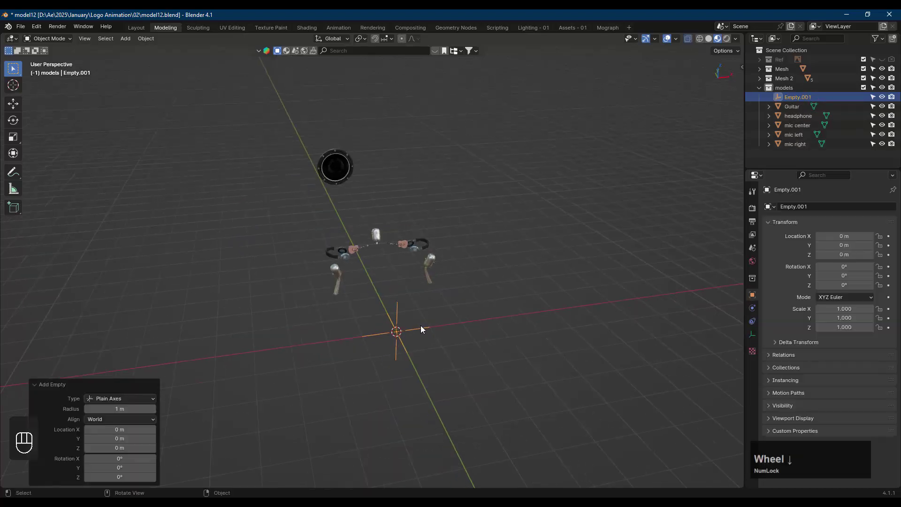
In wireframe top view, select all the small models with the empty active and parent them to it using Object (Keep Transform)
left_click(499, 241)
middle_click_drag(261, 210, 332, 201)
key("KP_7")
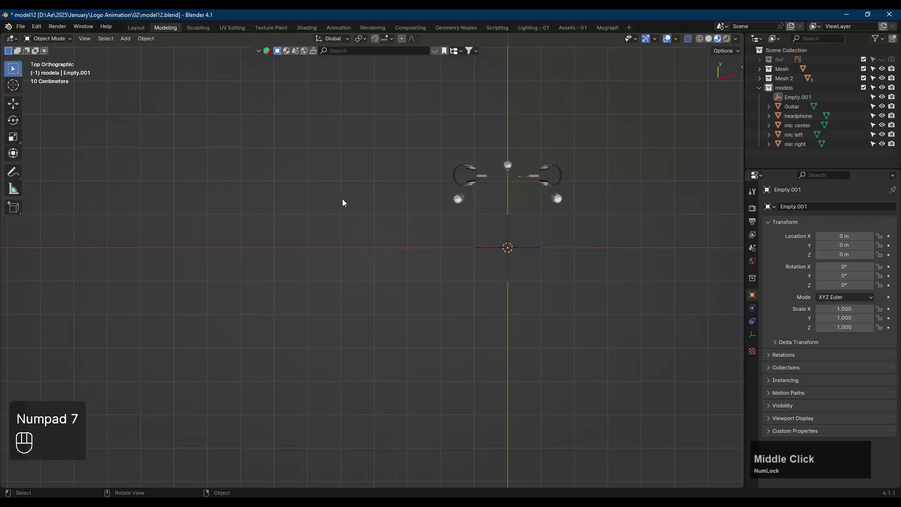
scroll(348, 197, "down", 3)
middle_click_drag(452, 173, 339, 286, "shift")
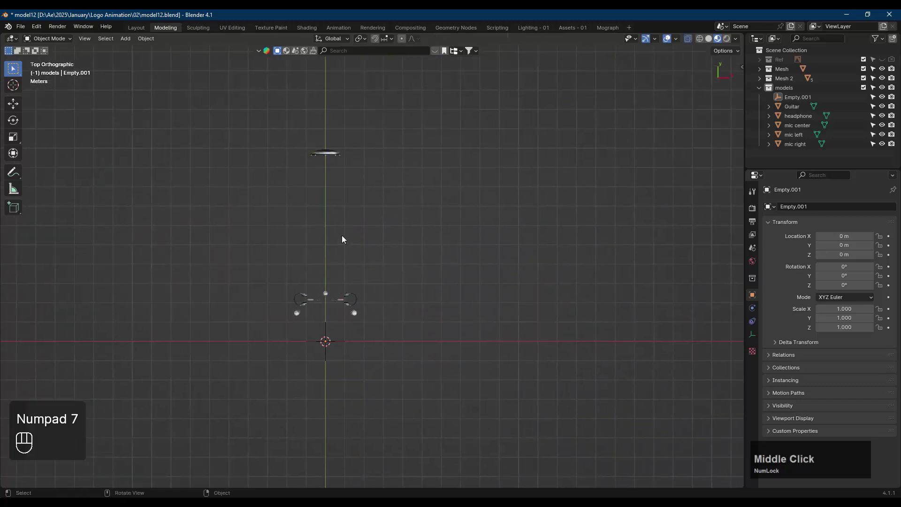
left_click_drag(232, 120, 434, 386)
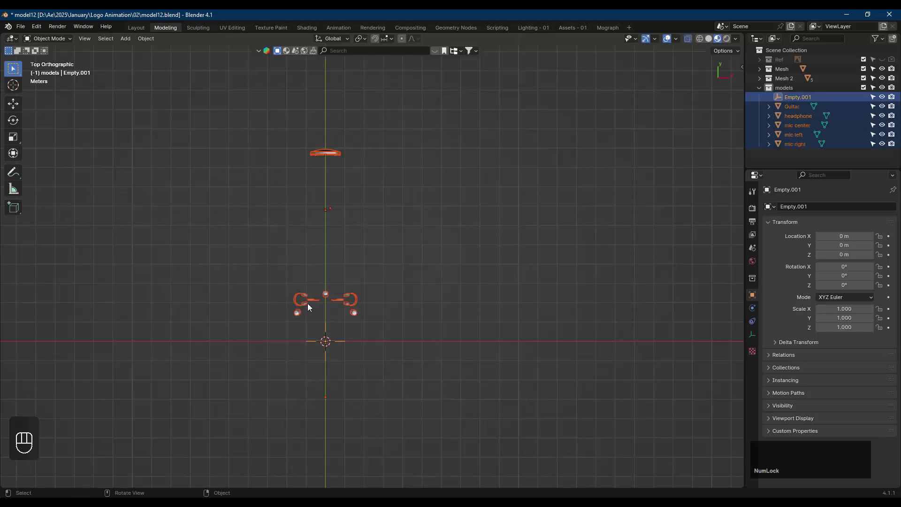
key("shift+z")
left_click(236, 140)
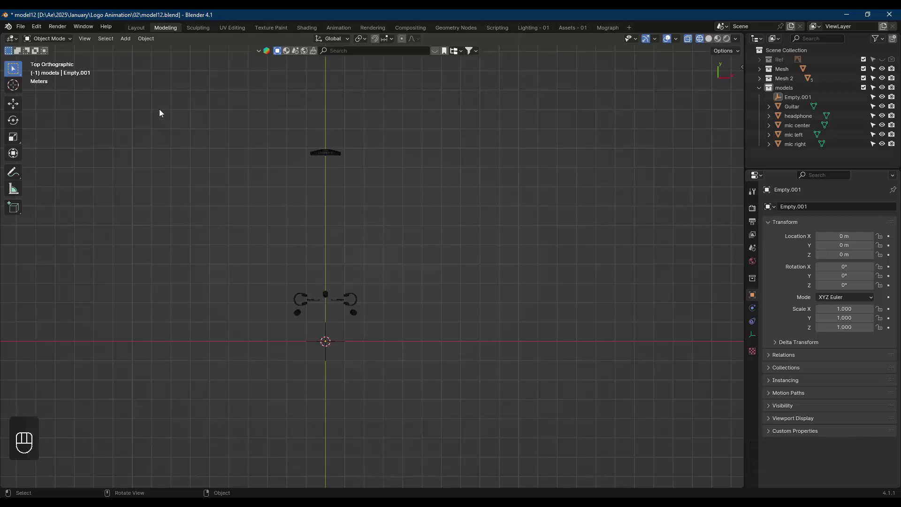
left_click_drag(156, 100, 568, 442)
middle_click_drag(330, 368, 337, 341)
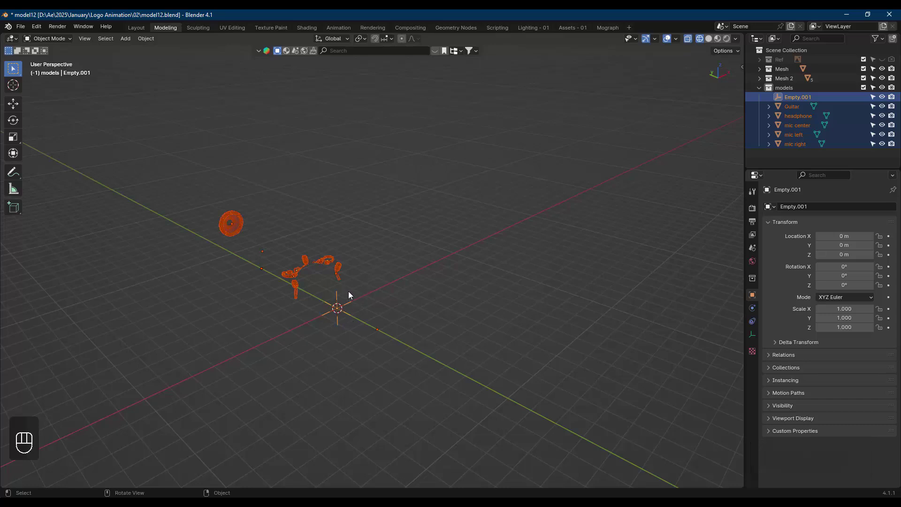
key("ctrl+p")
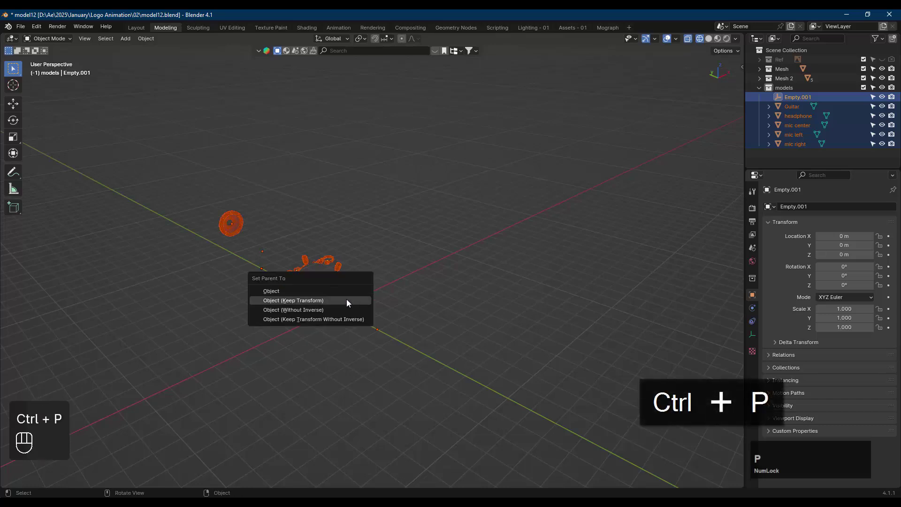
left_click(339, 300)
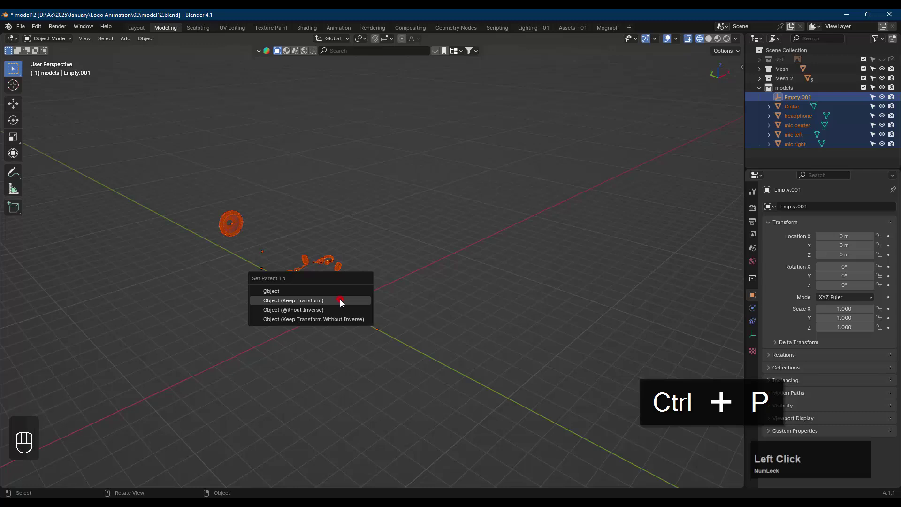
left_click(404, 248)
Select the parent empty and scale it by 7 to enlarge all its child models
left_click(350, 303)
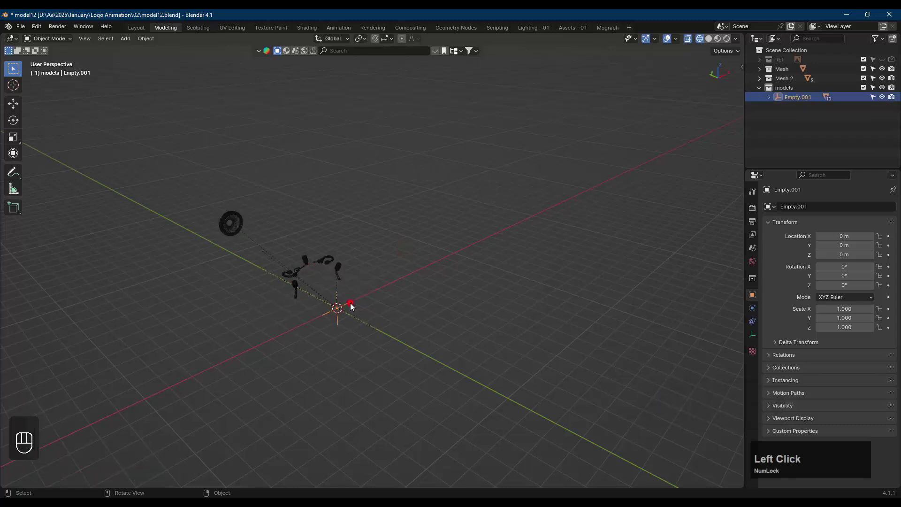
middle_click_drag(449, 331, 353, 345, "shift")
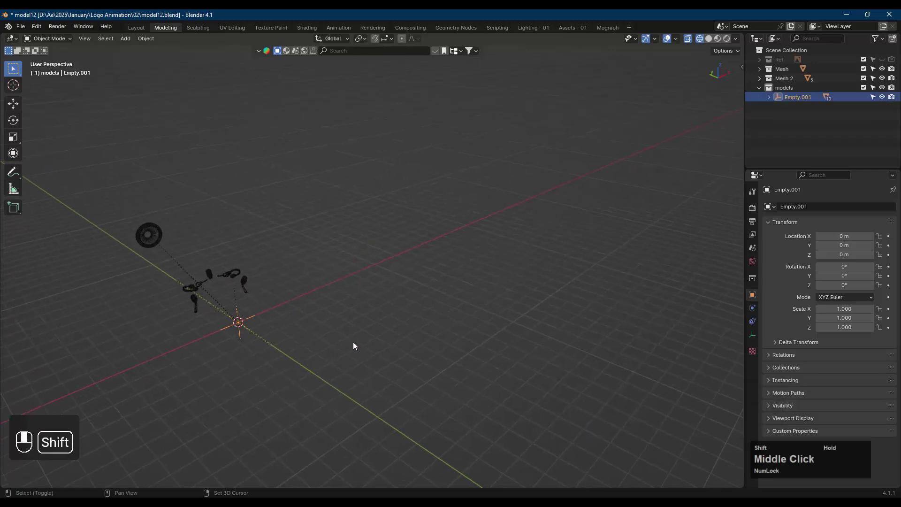
key("s")
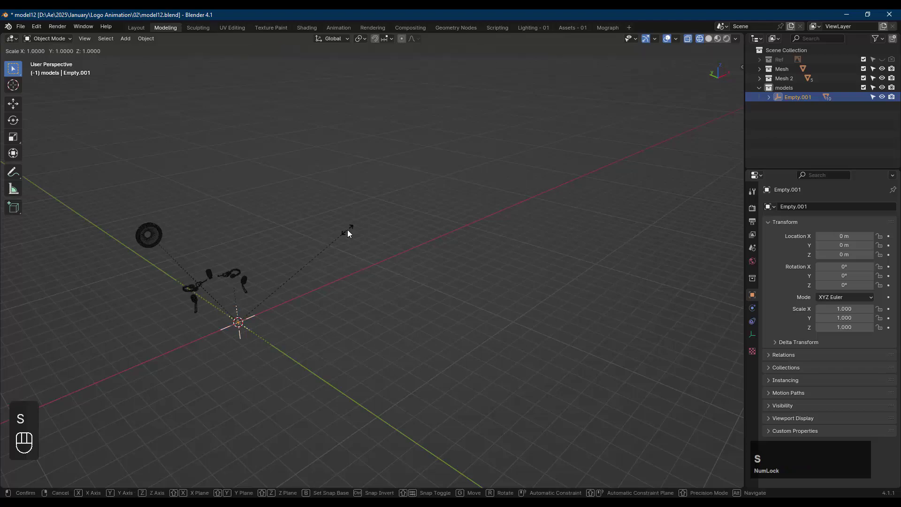
key("KP_7")
key("KP_Enter")
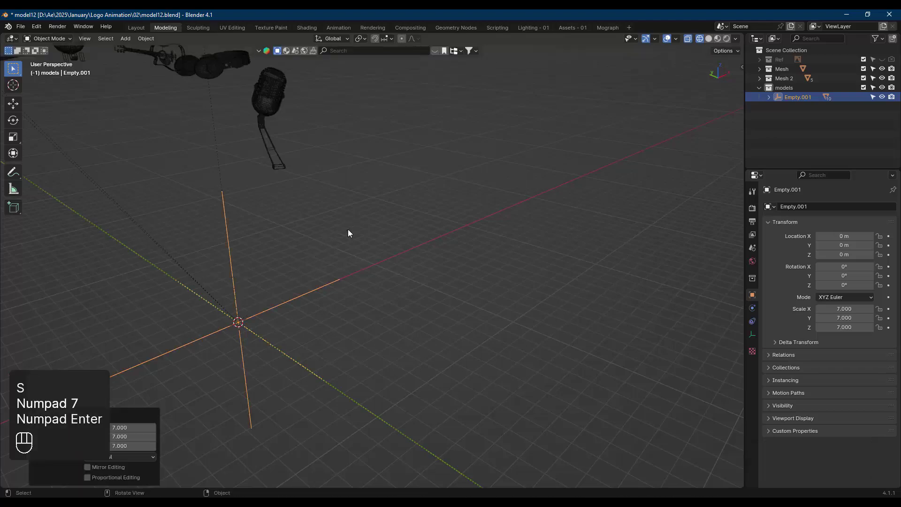
scroll(347, 249, "down", 5)
middle_click_drag(347, 247, 437, 304)
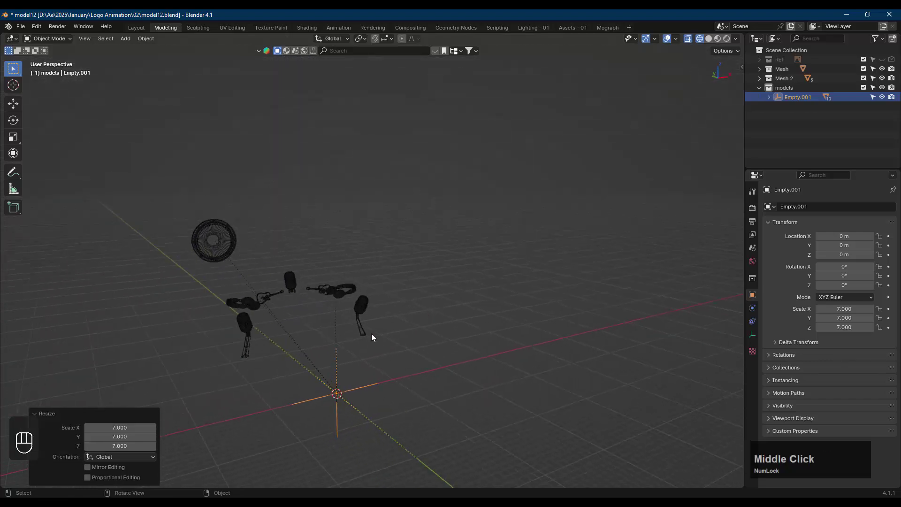
Return the viewport from wireframe to shaded display and check the transform values of the empty, the right mic and the center mic
key("shift")
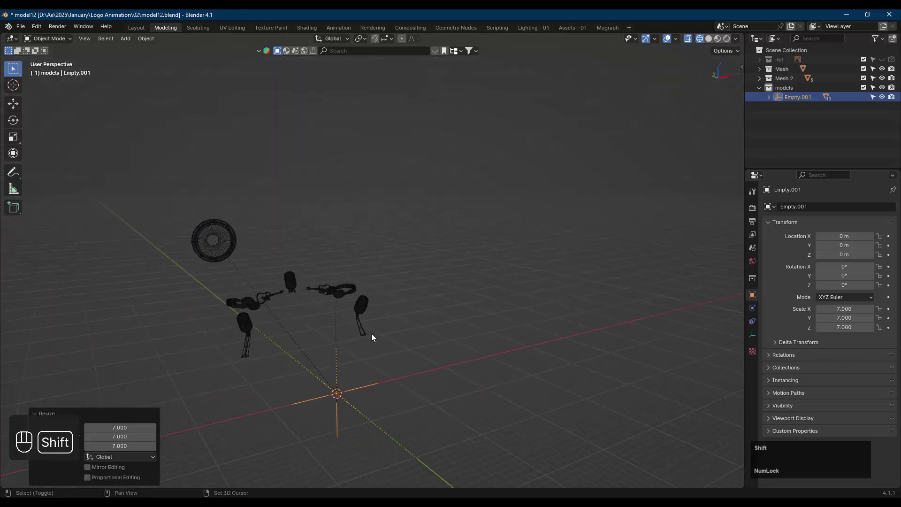
key("shift+z")
mouse_move(384, 338)
middle_mouse_down()
mouse_move(420, 320)
mouse_move(407, 325)
middle_mouse_up()
key("n")
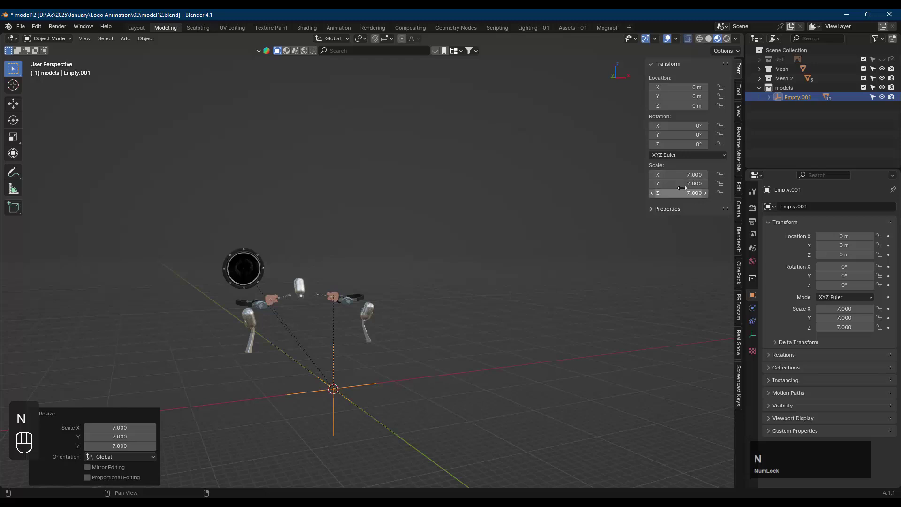
left_click(365, 310)
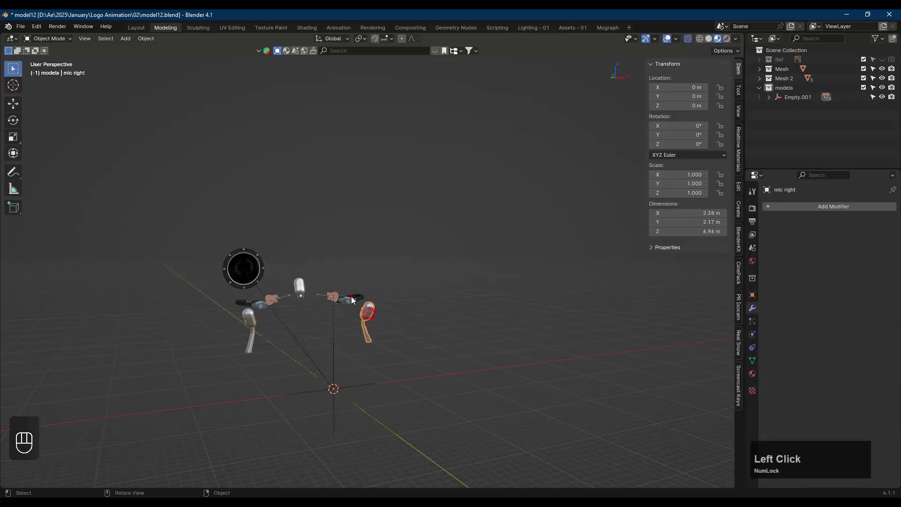
left_click(291, 278)
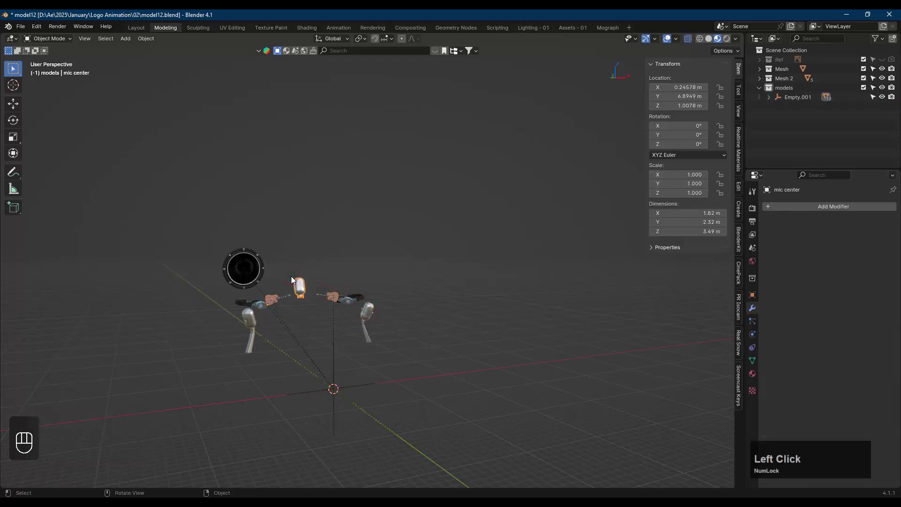
Check the transform values of the guitar, the headphone and the right mic
left_click(332, 296)
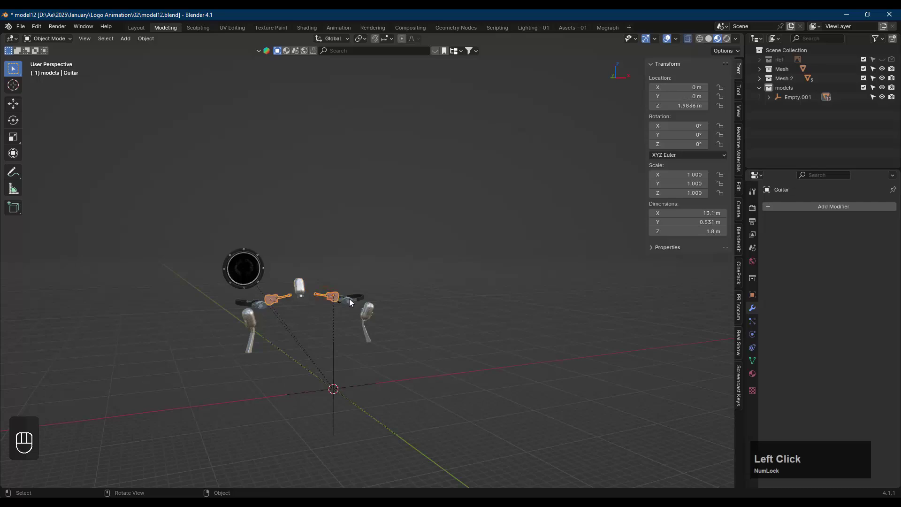
left_click(351, 301)
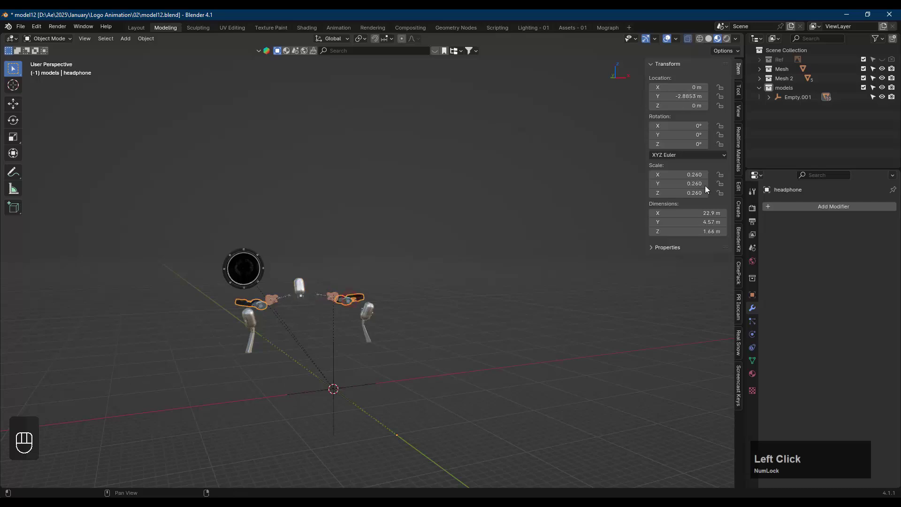
left_click(367, 316)
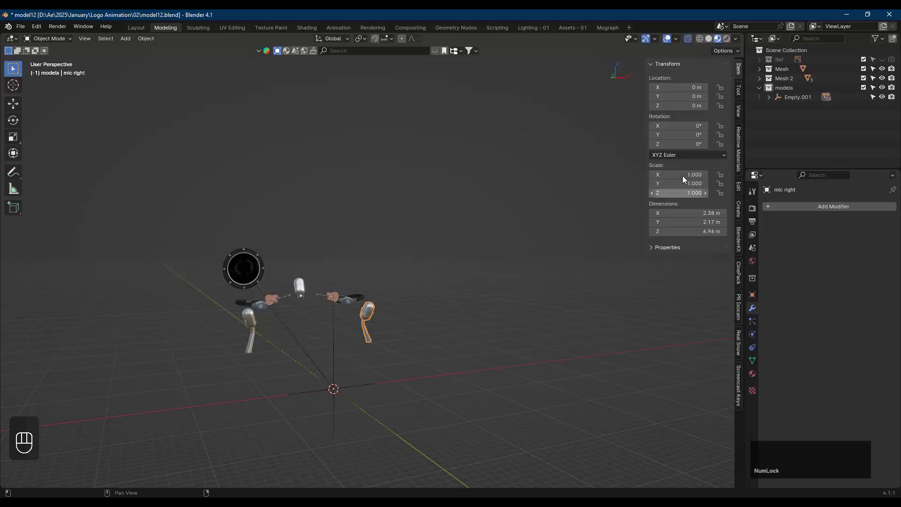
Try moving the parent empty freely to test that the child models follow, and undo the move
left_click(344, 389)
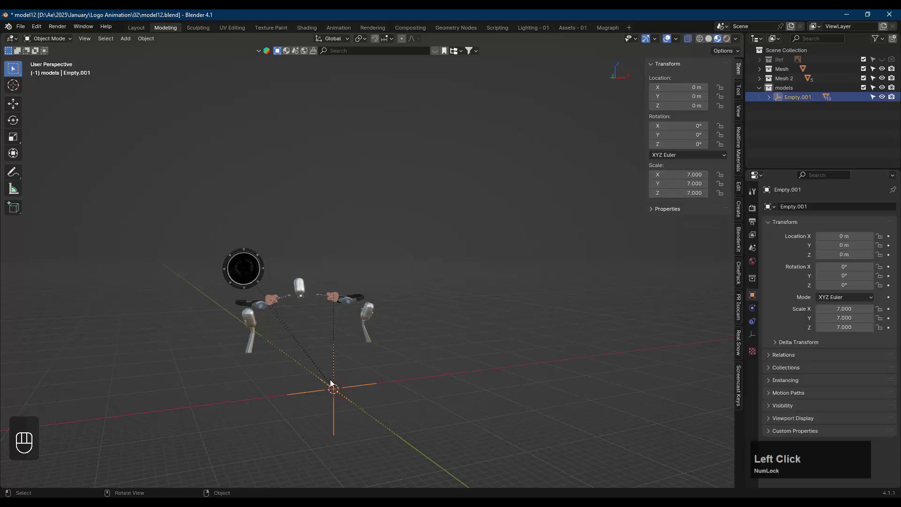
key("g")
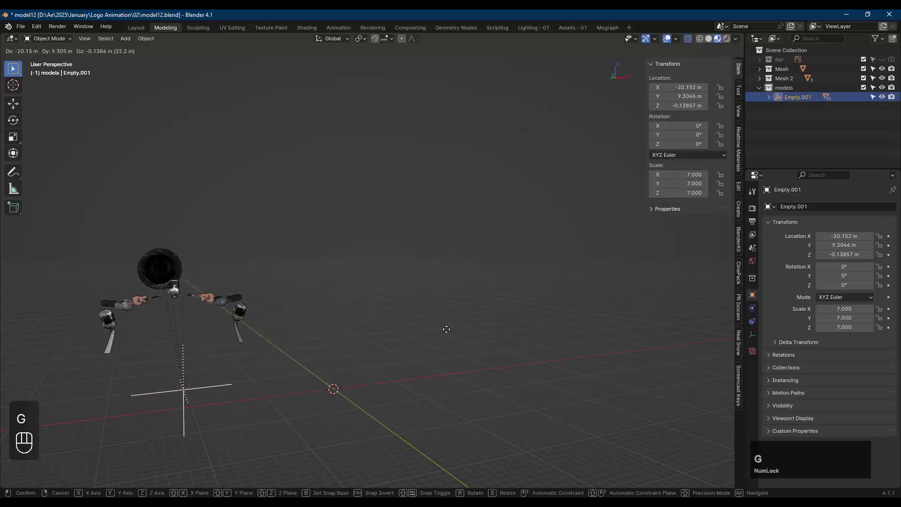
left_click(458, 349)
key("ctrl+z")
Check the left mic's transform values, and apply the scale of the headphone object
middle_click_drag(466, 353, 462, 374)
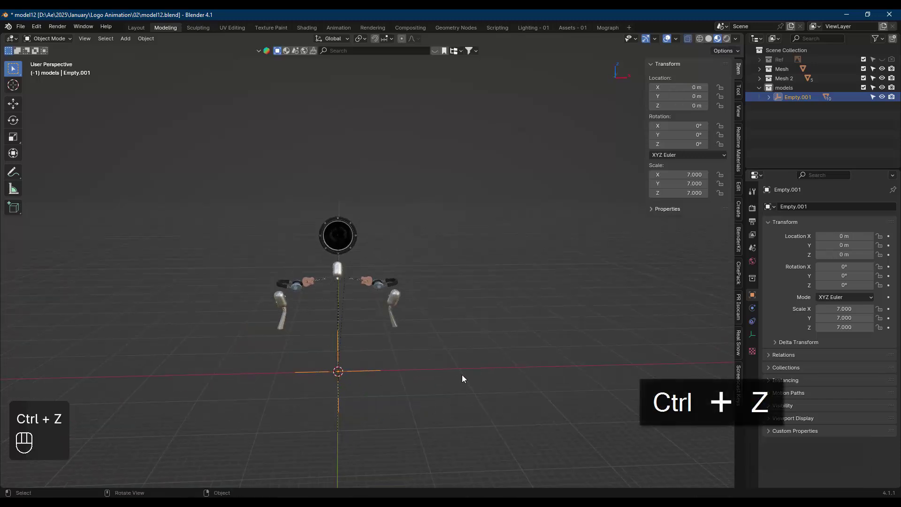
scroll(336, 285, "up", 3)
scroll(336, 285, "up", 1)
left_click(190, 338)
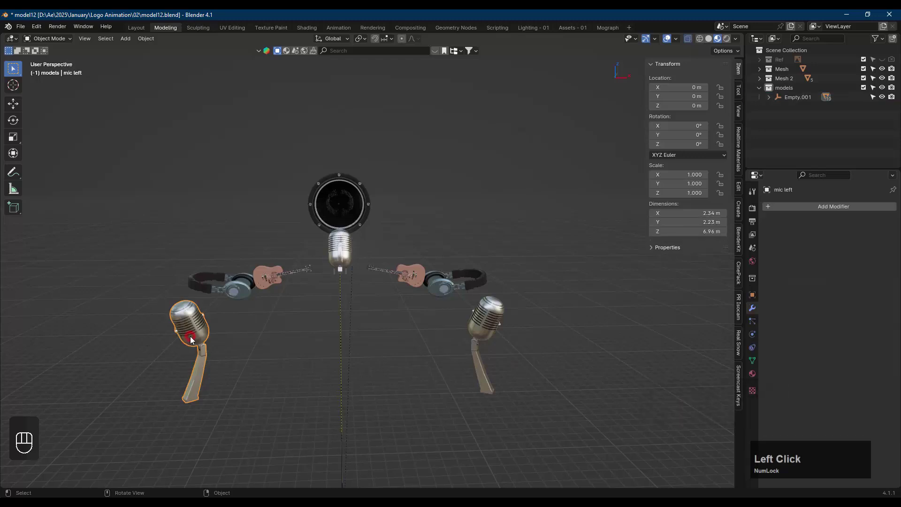
left_click(240, 295)
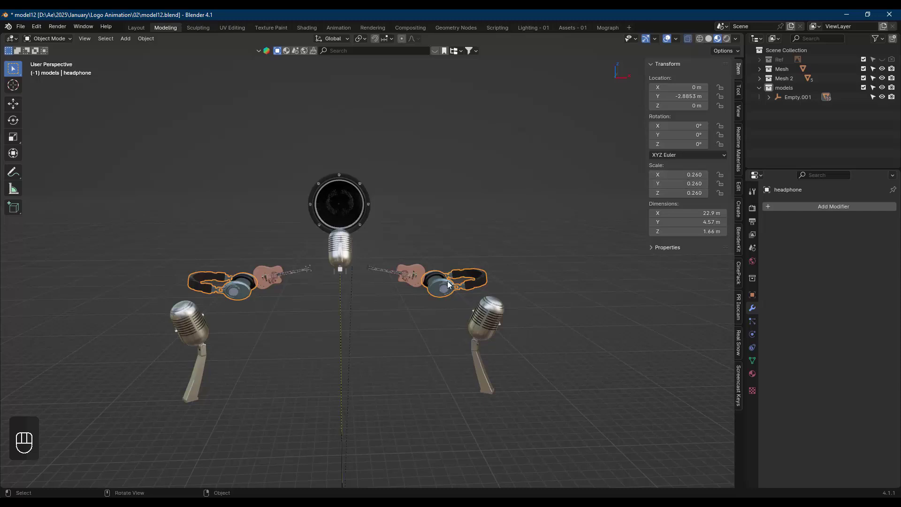
key("ctrl+a")
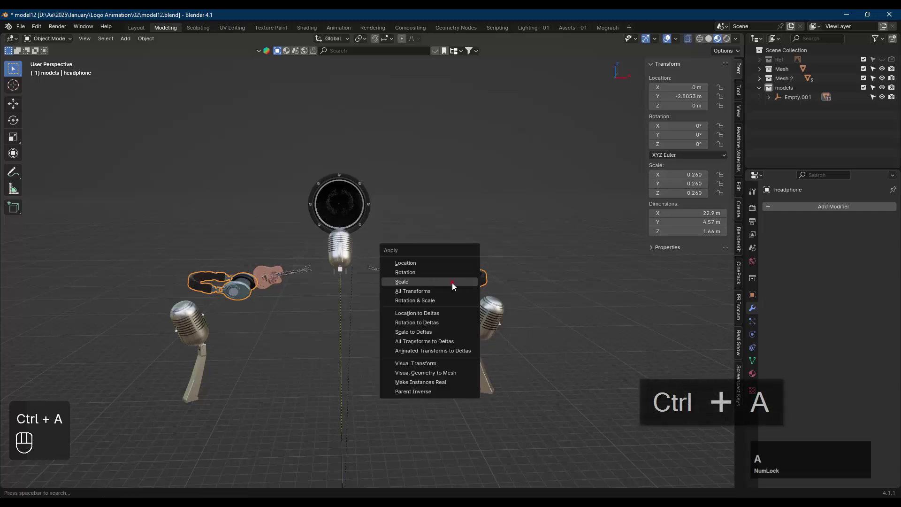
left_click(452, 282)
Check the speaker's transform values and its placement relative to the other models
left_click(335, 195)
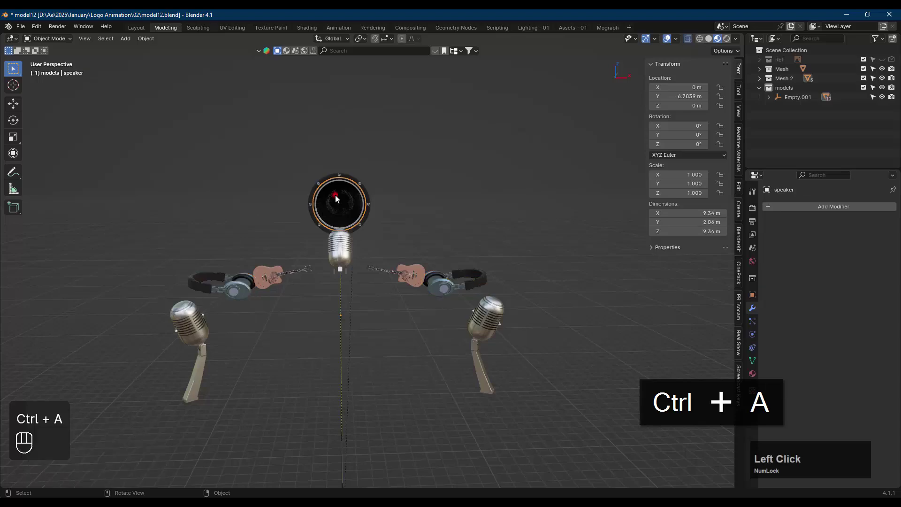
middle_click_drag(330, 198, 383, 195)
scroll(394, 260, "down", 2)
middle_click_drag(524, 250, 350, 243)
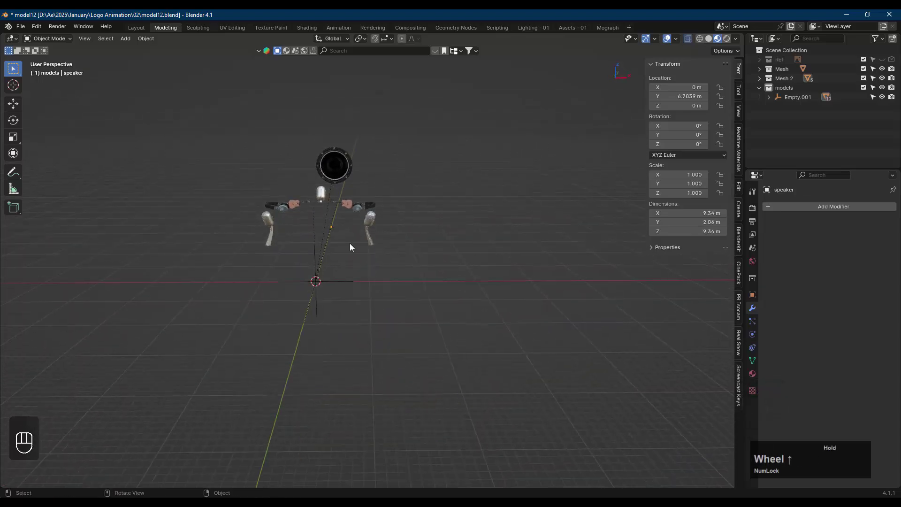
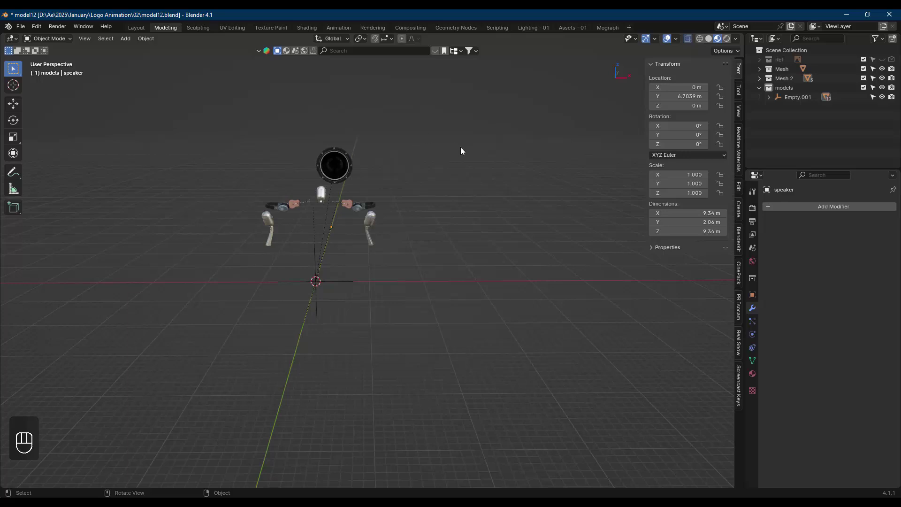
Select all the child models in wireframe display, exclude the parent empty from the selection, and return to shaded display
key("shift")
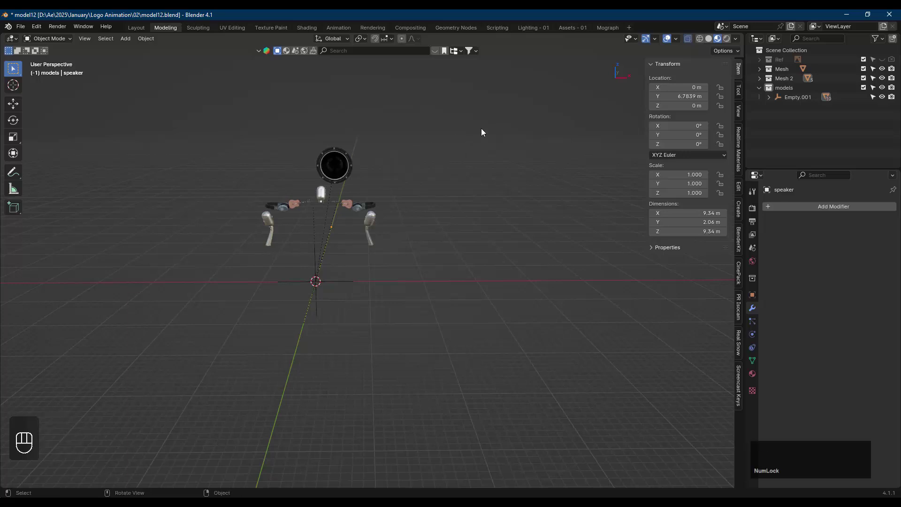
key("shift+z")
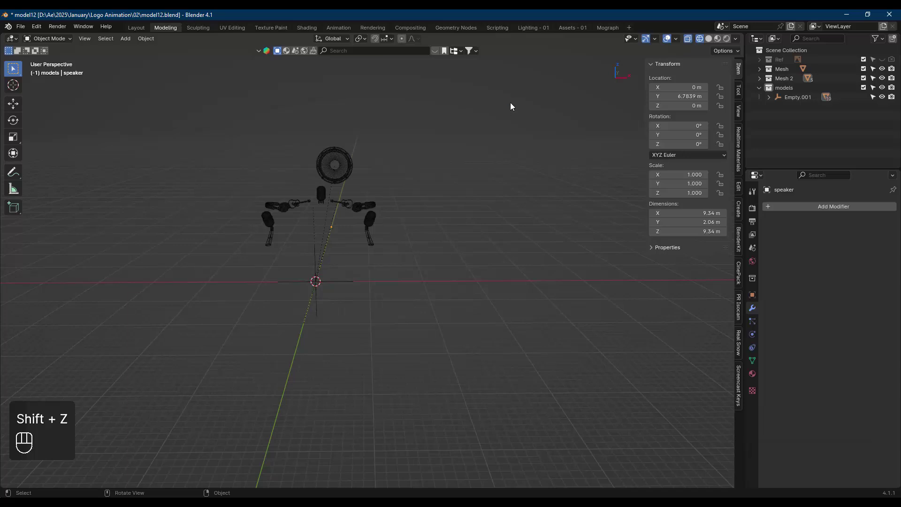
left_click_drag(511, 102, 161, 338)
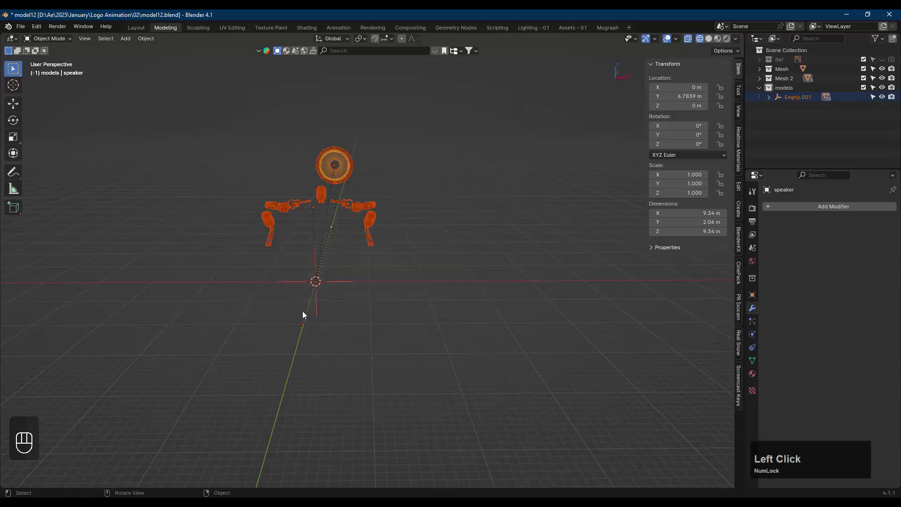
left_click(336, 281, "shift")
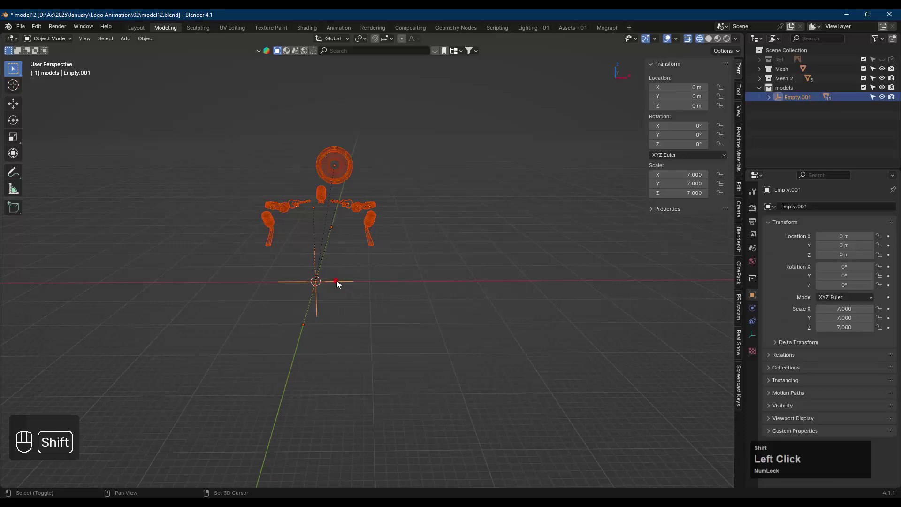
left_click(337, 281, "shift")
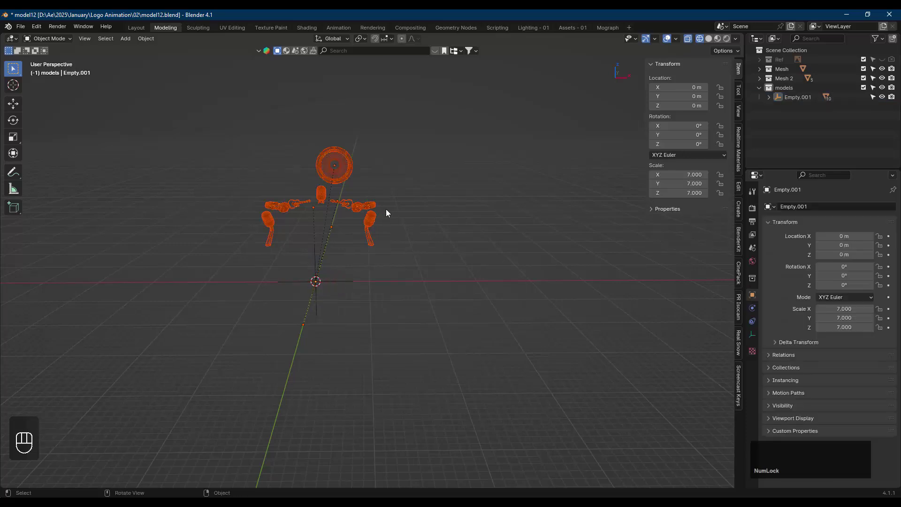
key("shift+z")
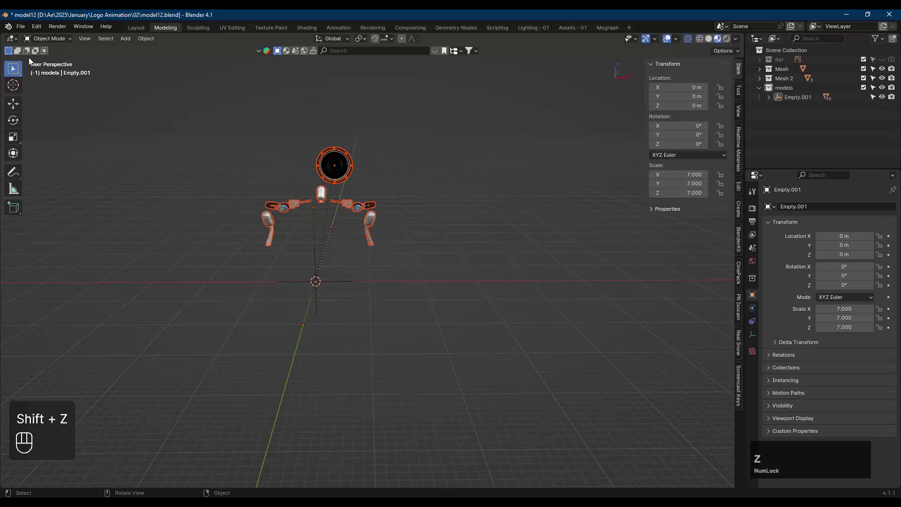
Export only the selected models as a Wavefront OBJ named models for title.obj in the exports folder
left_click(20, 27)
mouse_move(98, 169)
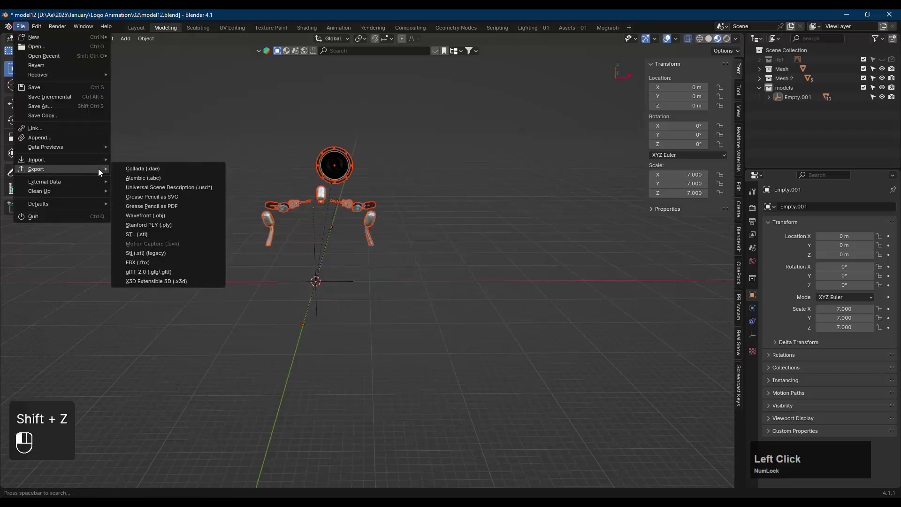
left_click(160, 216)
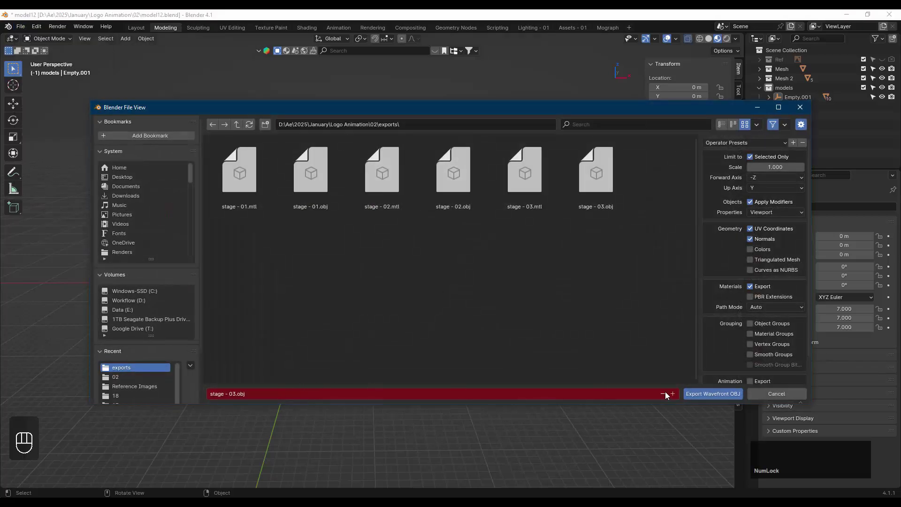
left_click(344, 392)
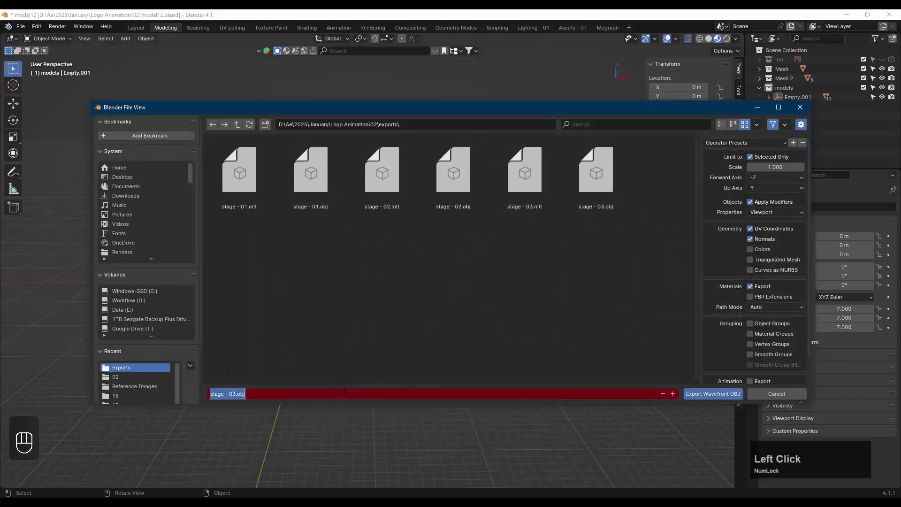
type("models")
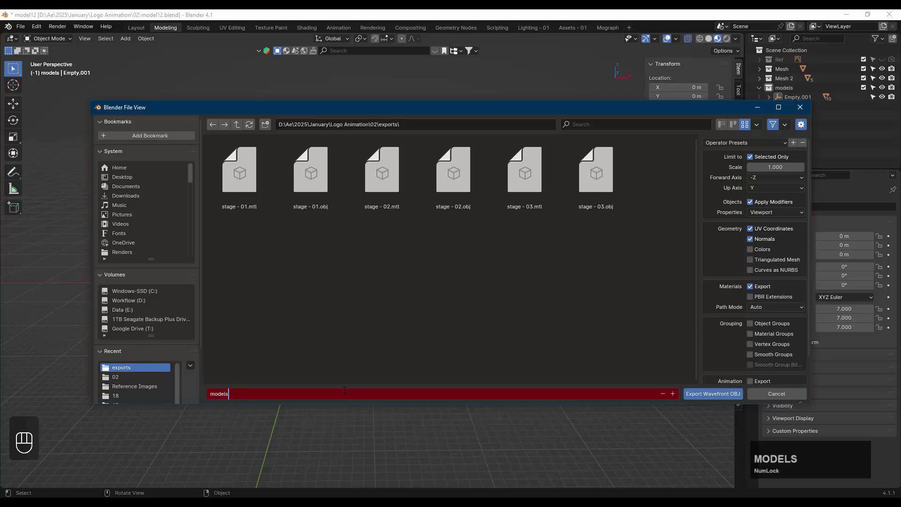
type("-")
key("BackSpace")
type("p -")
key("BackSpace")
key("BackSpace")
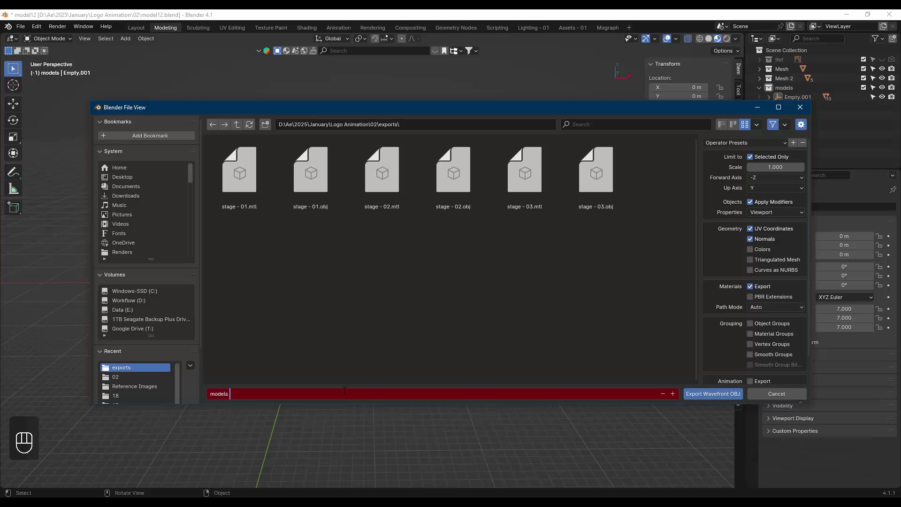
type("for title")
left_click(728, 394)
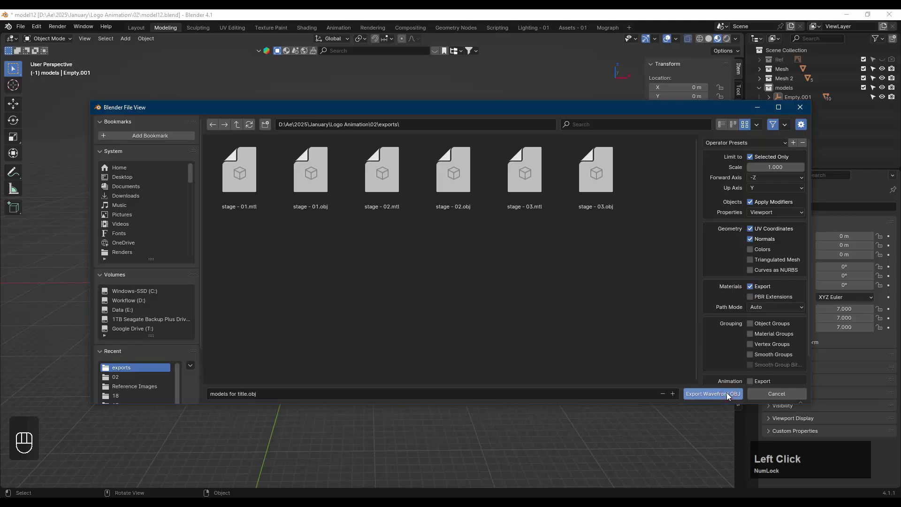
left_click(727, 393)
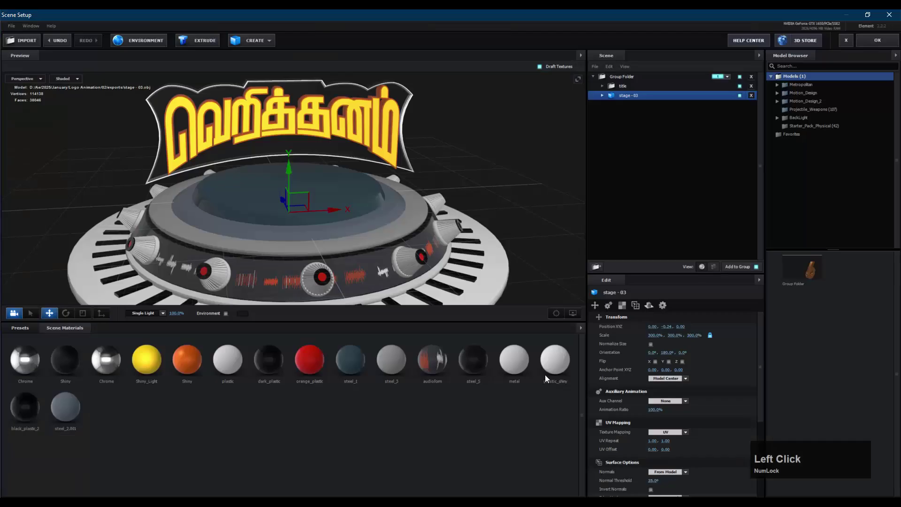
In Element 3D's Scene Setup, import models for title.obj with the Physical Shader and Model Center alignment
left_click(35, 41)
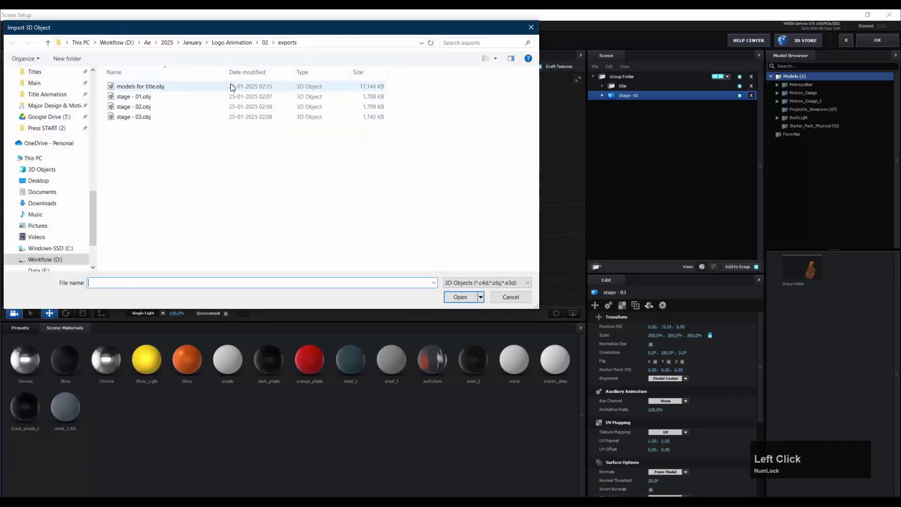
double_click(209, 86)
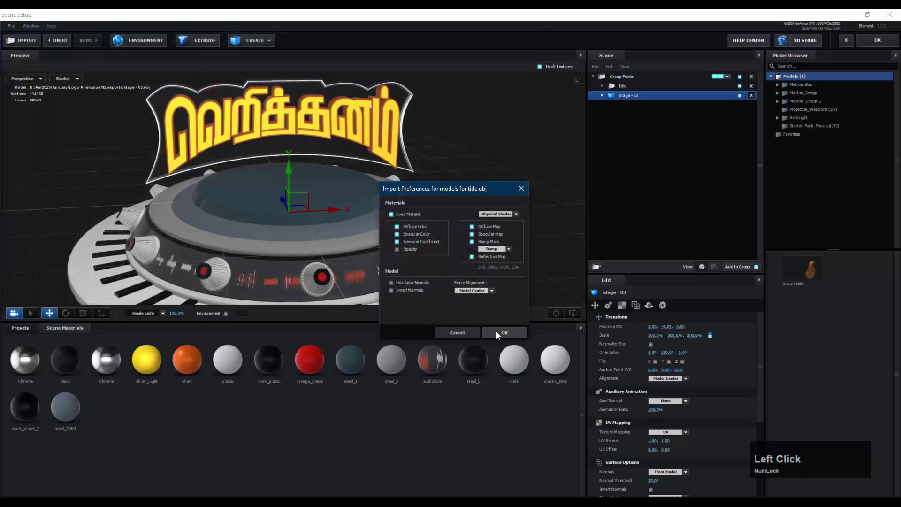
left_click(496, 332)
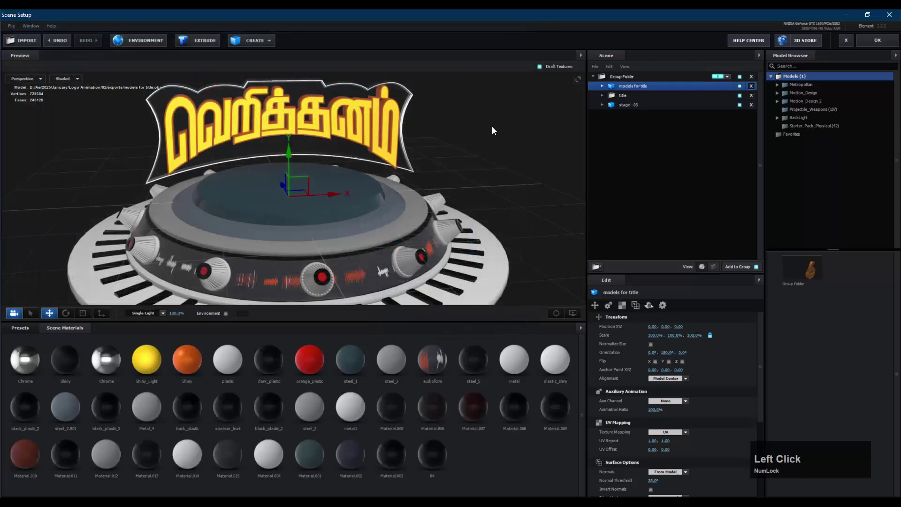
Move the imported models up to Y 1.07 and to Z 0.12 near the title, and inspect their size and placement
middle_click_drag(435, 175, 456, 170)
left_click_drag(456, 170, 280, 88)
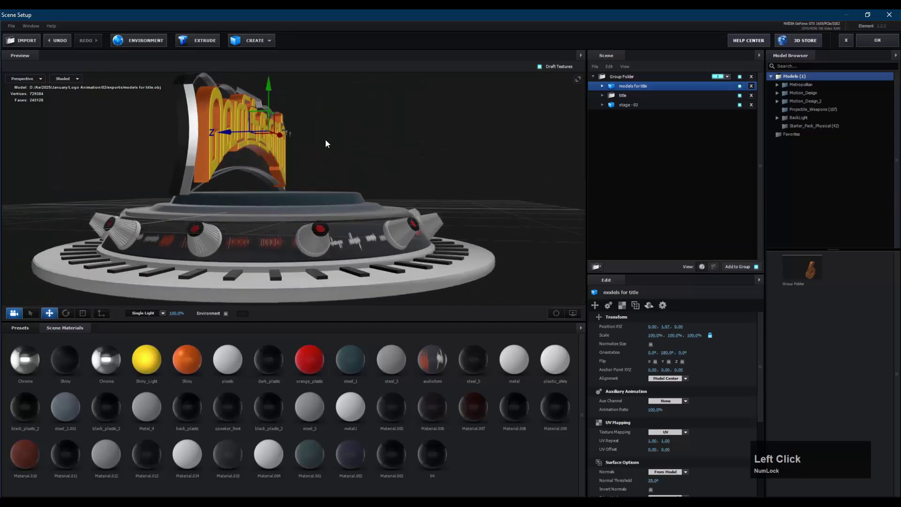
middle_click_drag(325, 139, 437, 182)
left_click_drag(332, 174, 328, 174)
scroll(422, 185, "up", 3)
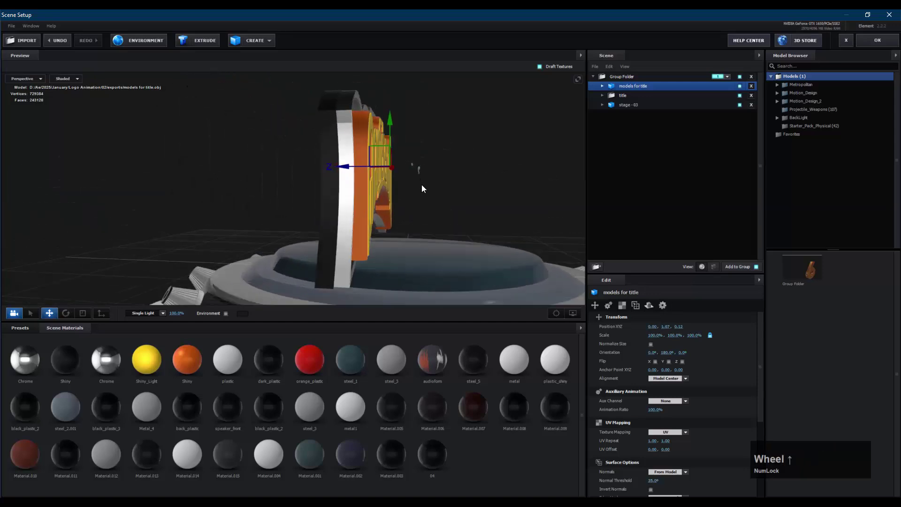
left_click_drag(421, 185, 459, 197)
middle_click_drag(459, 197, 332, 194)
scroll(319, 188, "up", 5)
scroll(320, 189, "down", 6)
left_click_drag(333, 194, 367, 187)
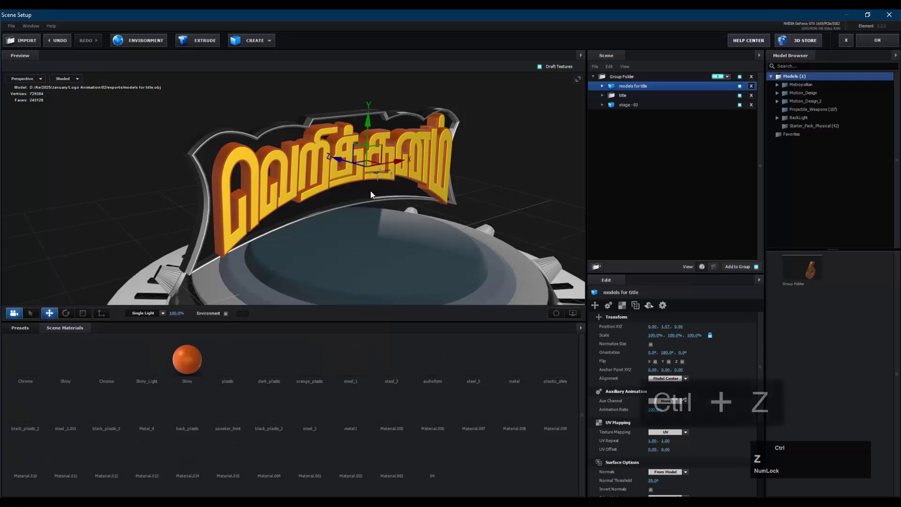
Undo the repositioning and the import of the models for title object
key("ctrl+z")
key("ctrl+z")
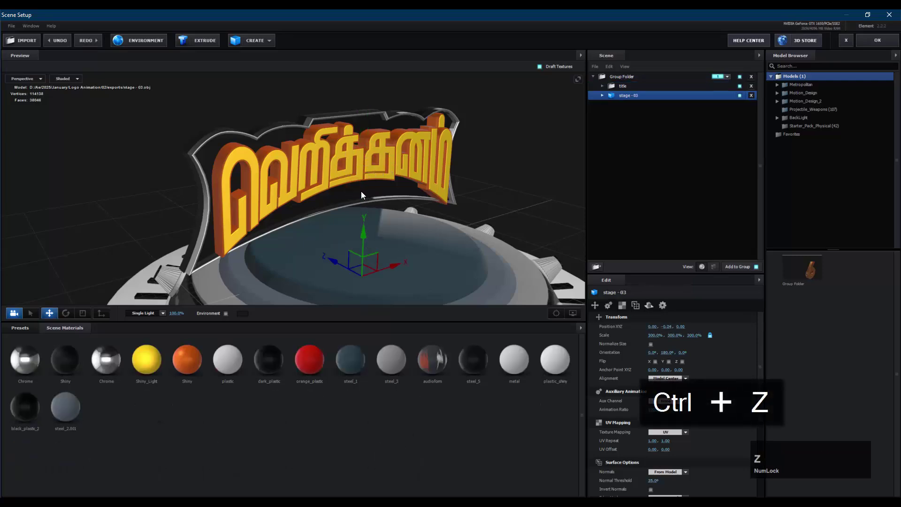
Switch back to the model12 file in Blender and deselect all the models
left_click(610, 501)
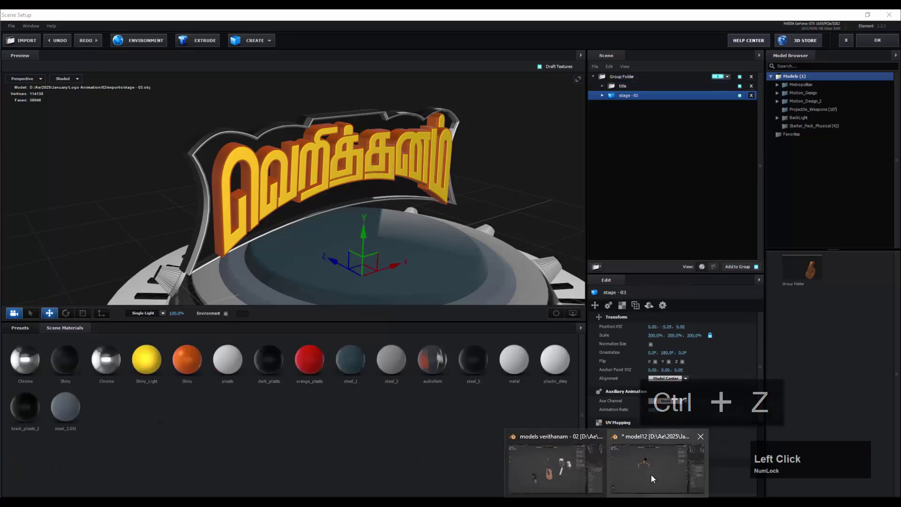
left_click(655, 472)
middle_click_drag(389, 252, 417, 244)
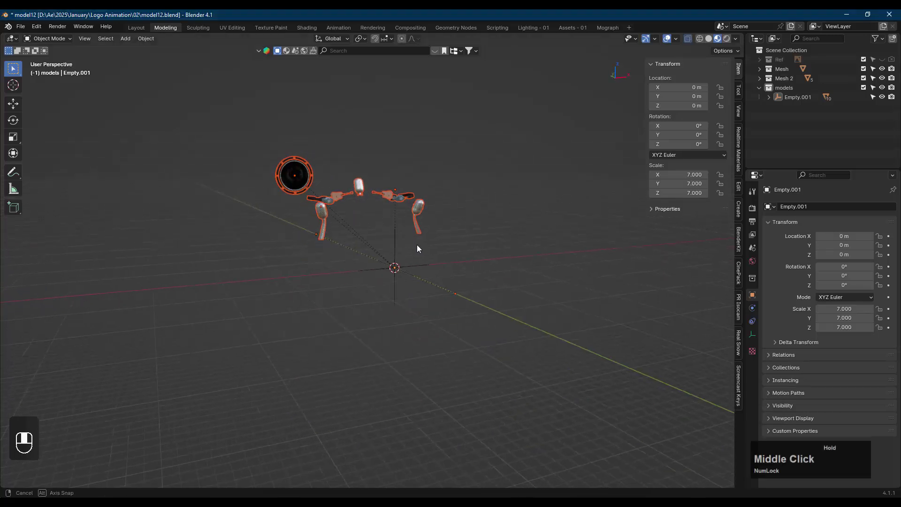
left_click(418, 261)
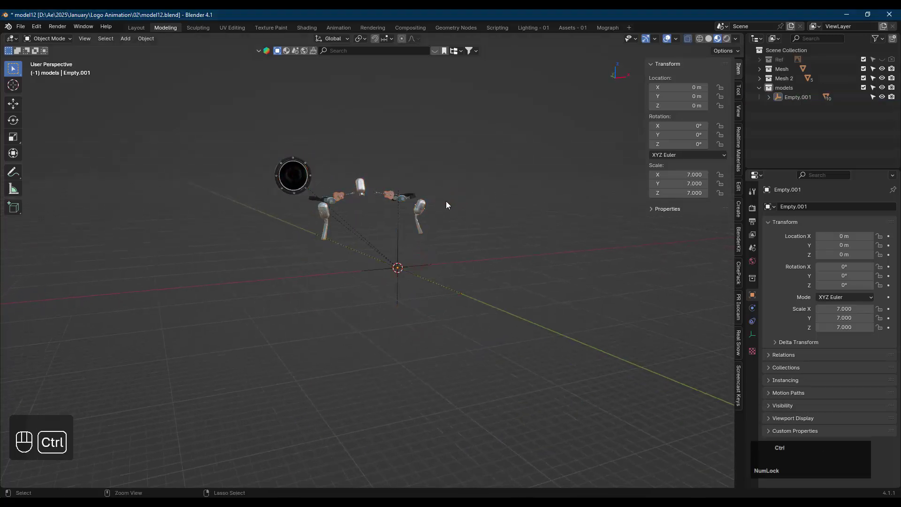
Restore the selection of the models, clear their parent while keeping the transformation, and deselect them
key("ctrl+z")
key("ctrl+z")
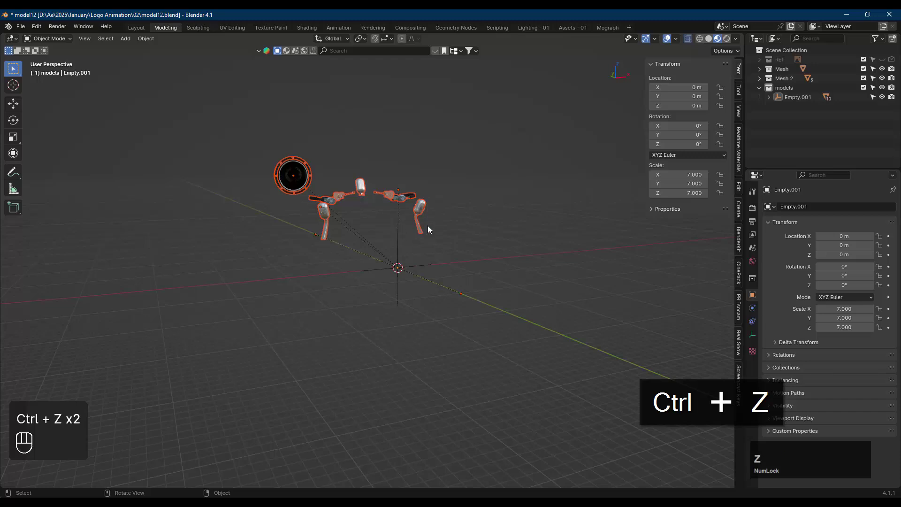
key("alt+p")
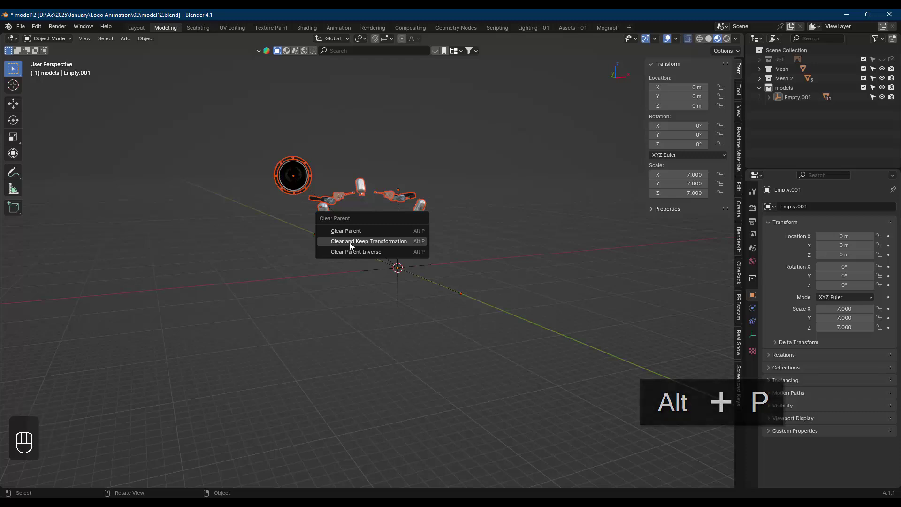
left_click(370, 241)
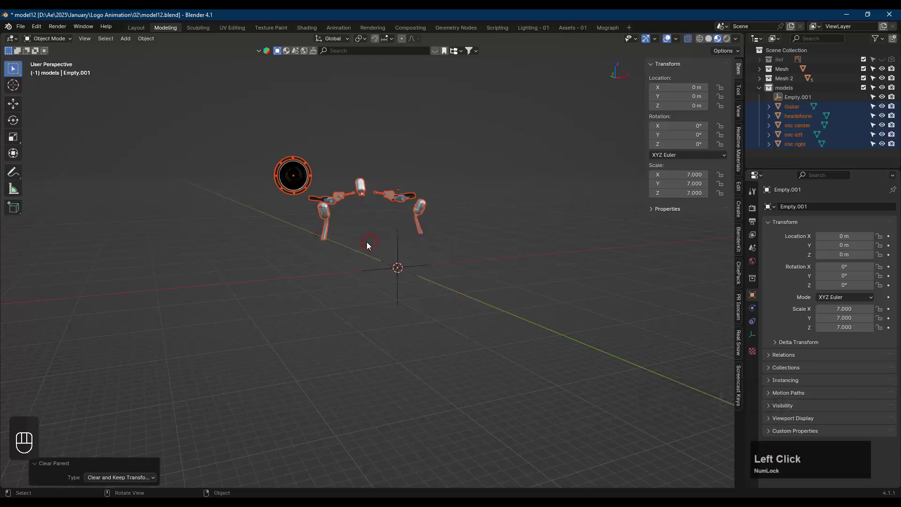
left_click(487, 205)
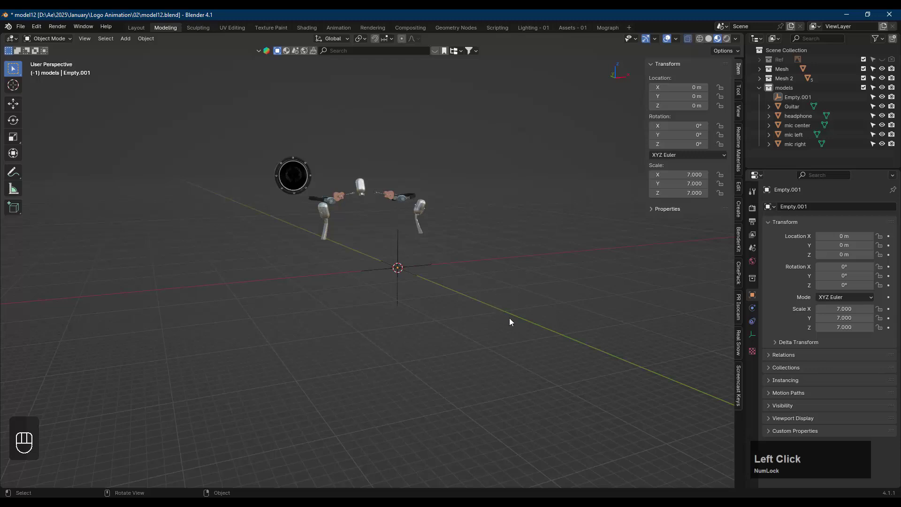
Export the guitar, headphone and mic models without the empty as the Wavefront file models for title1.obj in the exports folder
key("shift+z")
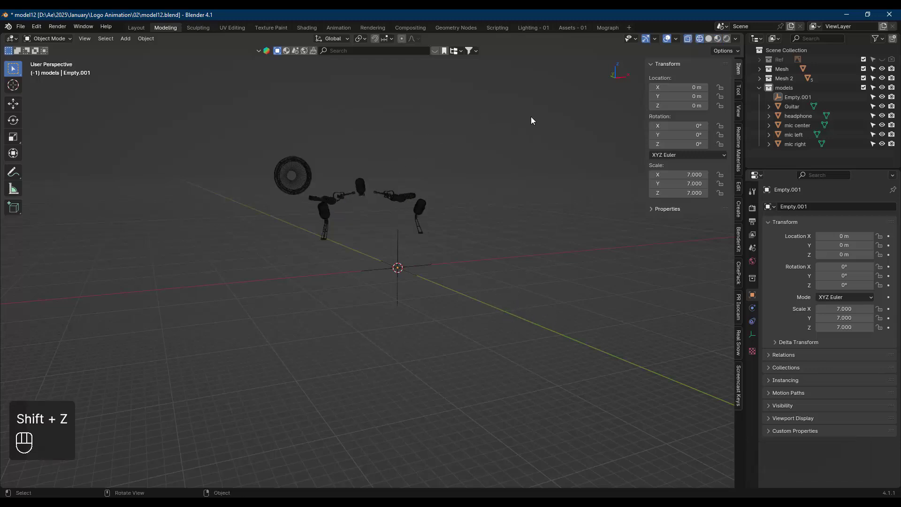
left_click_drag(515, 96, 220, 324)
middle_click_drag(261, 258, 410, 257)
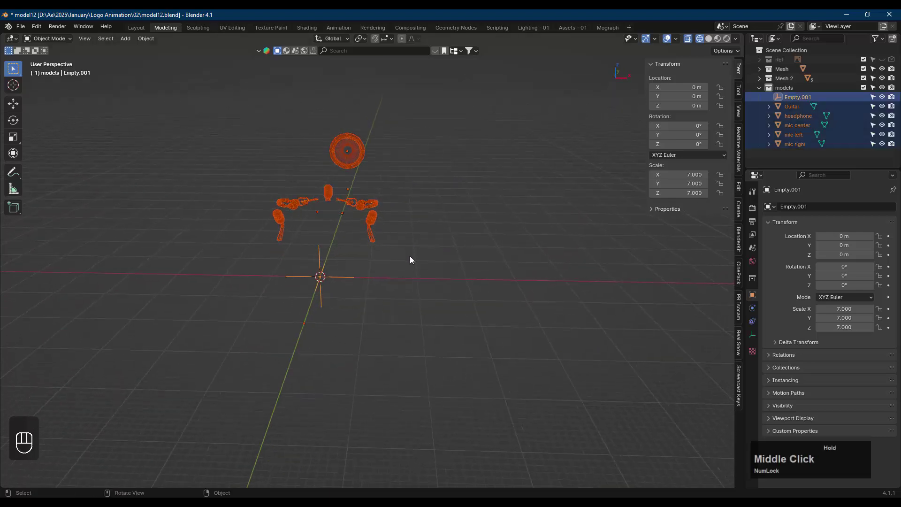
left_click(341, 279, "shift")
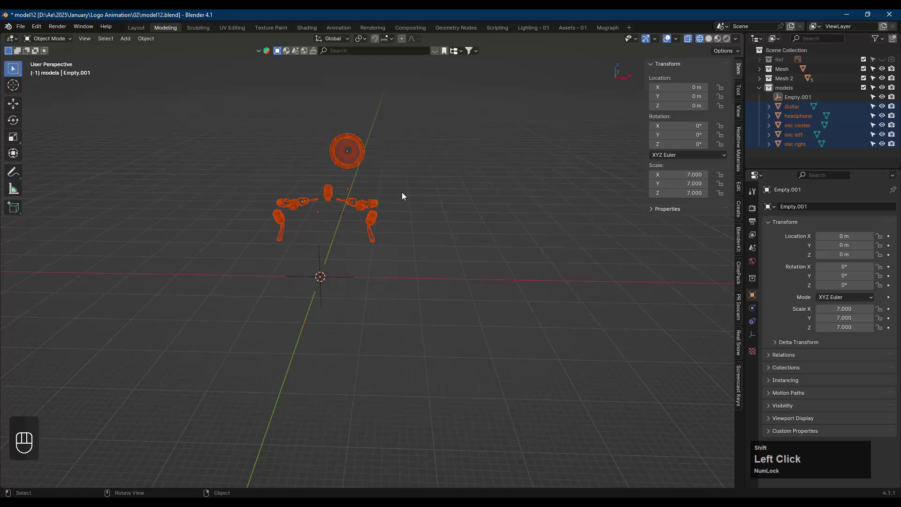
left_click(19, 26)
mouse_move(72, 169)
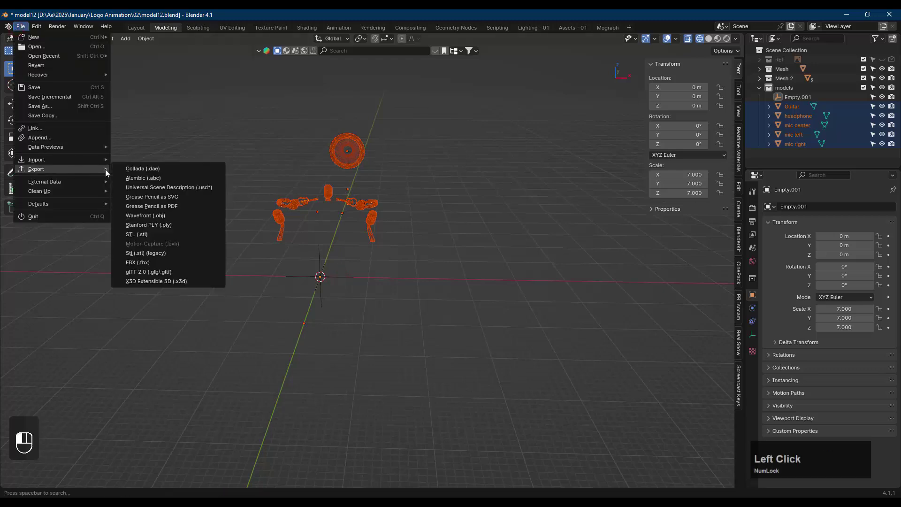
left_click(172, 216)
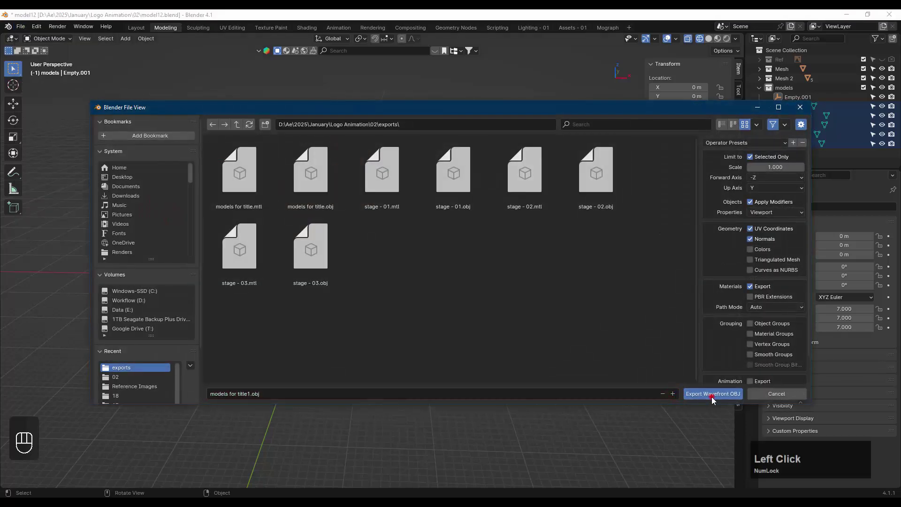
left_click(712, 395)
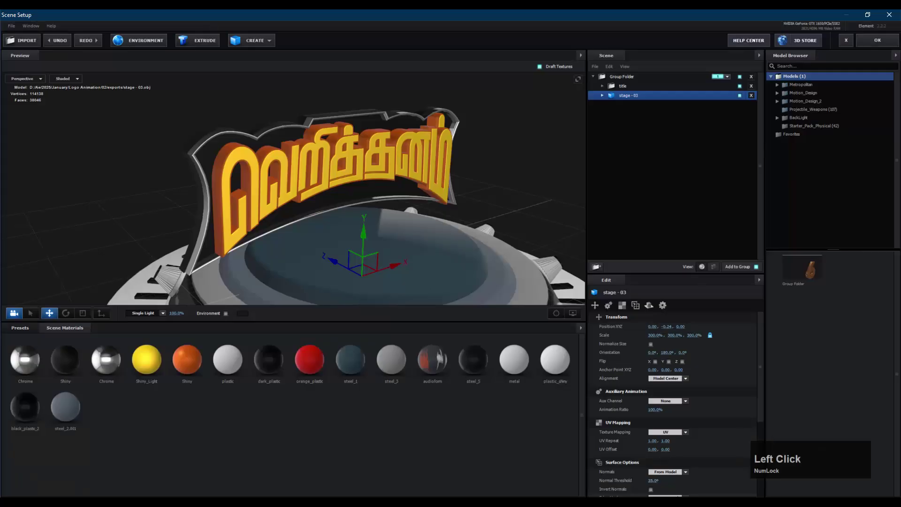
In Element 3D's Scene Setup, import models for title1.obj with its default import preferences
left_click(24, 41)
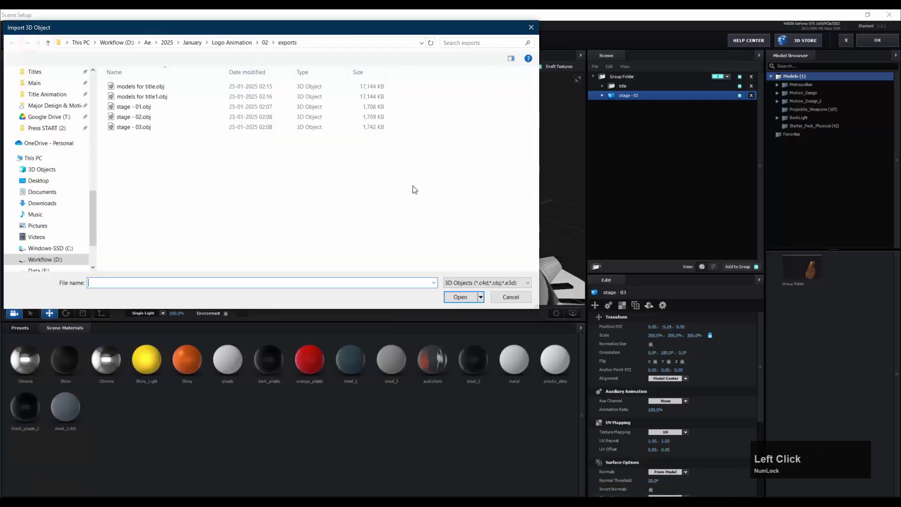
double_click(196, 96)
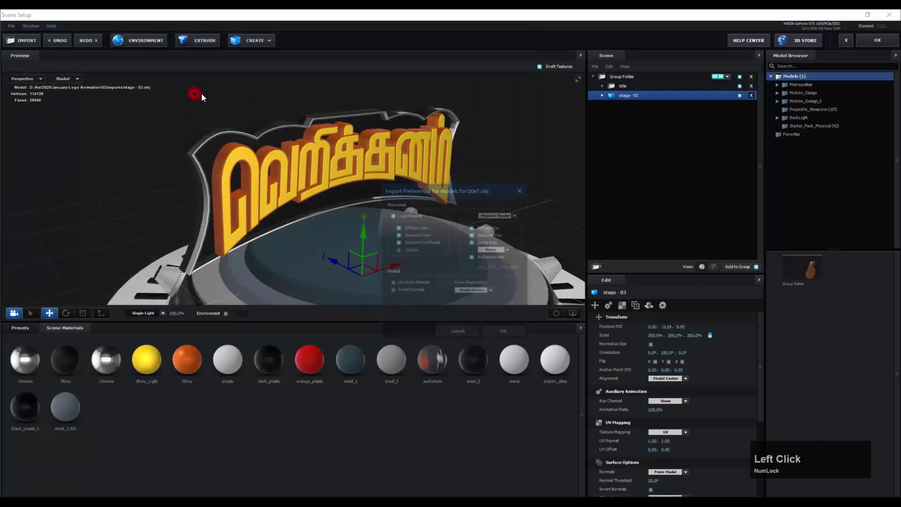
left_click(504, 332)
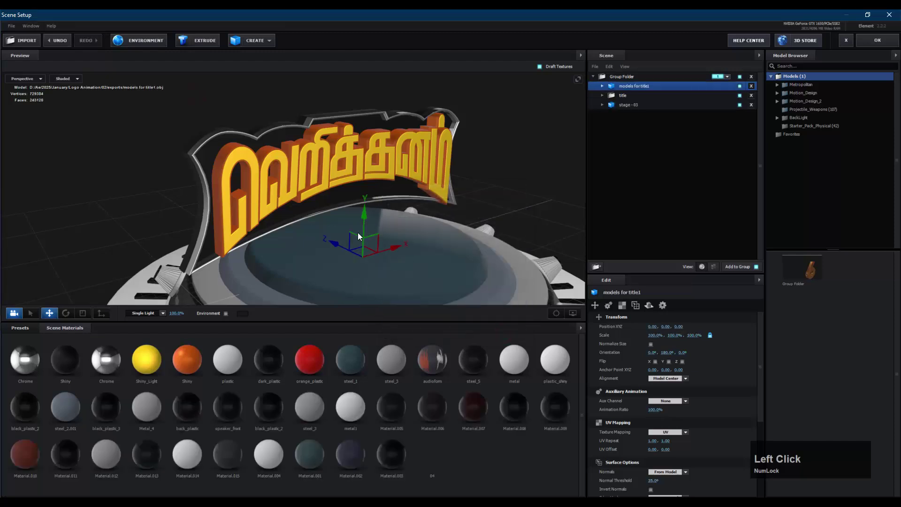
Raise the imported models toward the title to check their size, and undo the move and the import
left_click_drag(365, 222, 373, 171)
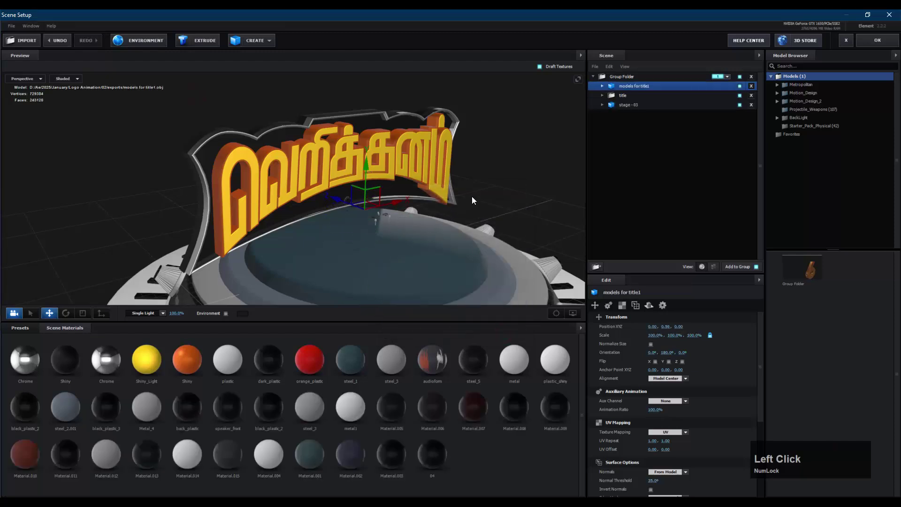
left_click_drag(472, 196, 517, 183)
scroll(511, 177, "up", 2)
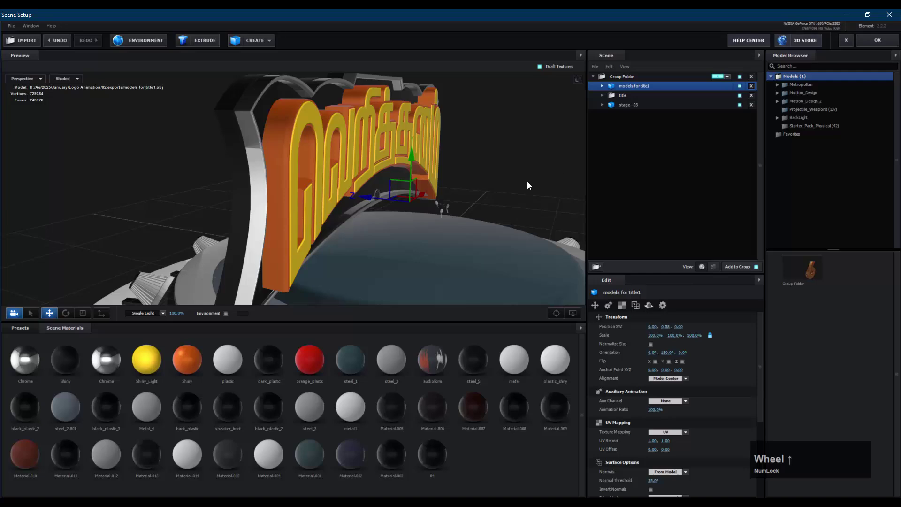
scroll(528, 182, "down", 2)
key("ctrl+z")
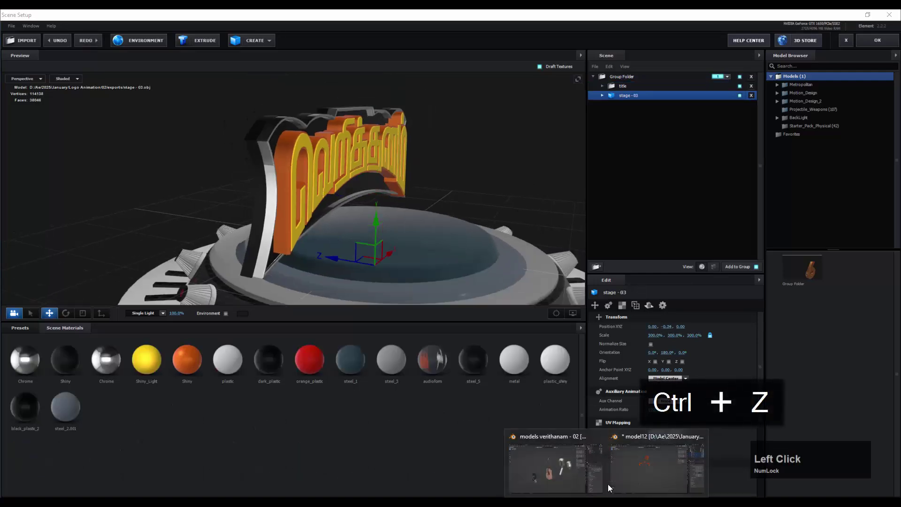
Switch back to the model12 file in Blender and select all the models together with Empty.001
left_click(640, 469)
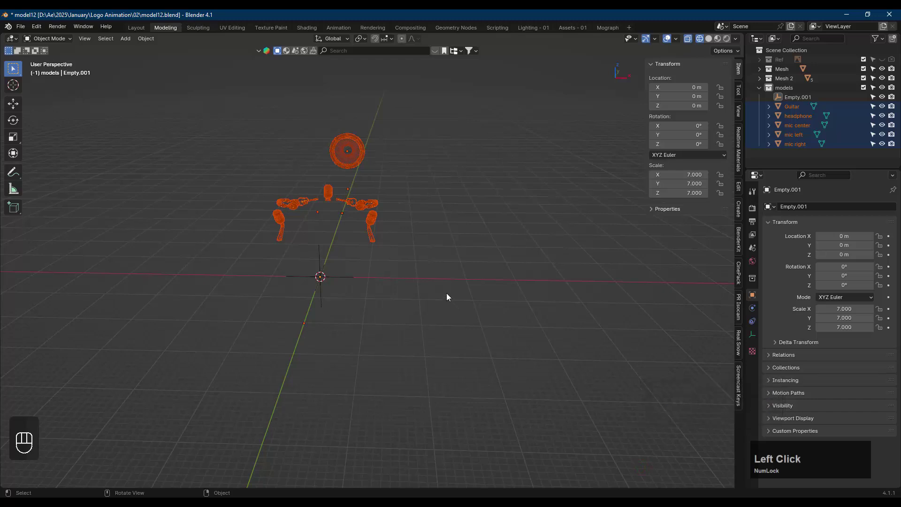
left_click(372, 221)
left_click(397, 215)
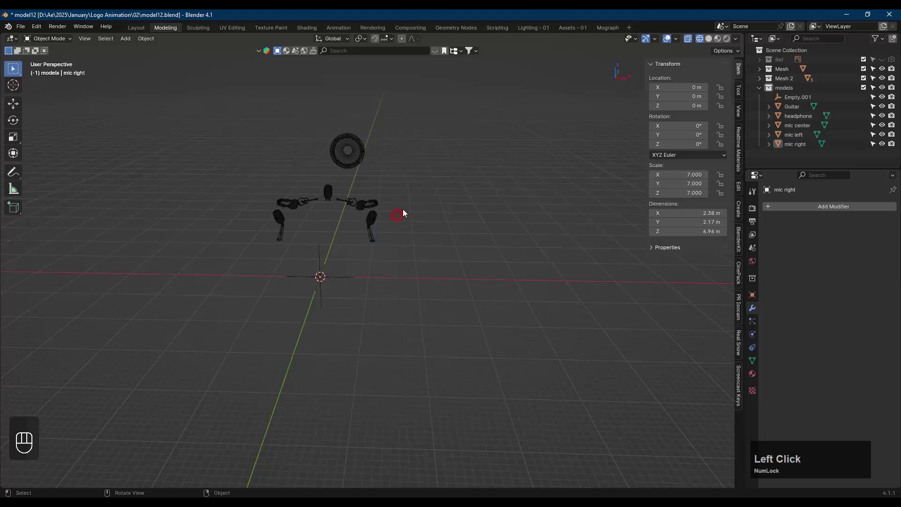
left_click_drag(458, 108, 216, 262)
Compare the size and position of the selected models with the stage in wireframe and shaded display
scroll(403, 291, "down", 5)
middle_click_drag(427, 292, 346, 279)
scroll(497, 266, "up", 2)
scroll(277, 267, "up", 3)
scroll(248, 287, "up", 2)
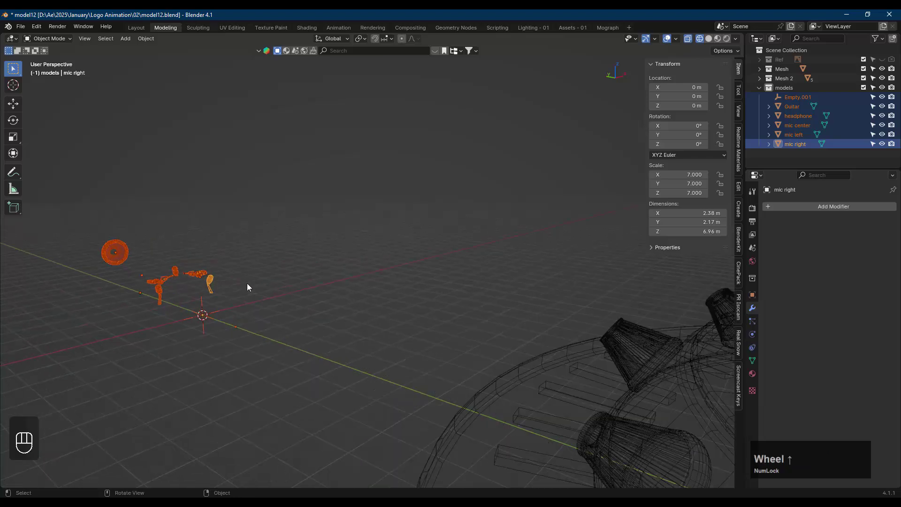
scroll(248, 286, "down", 2)
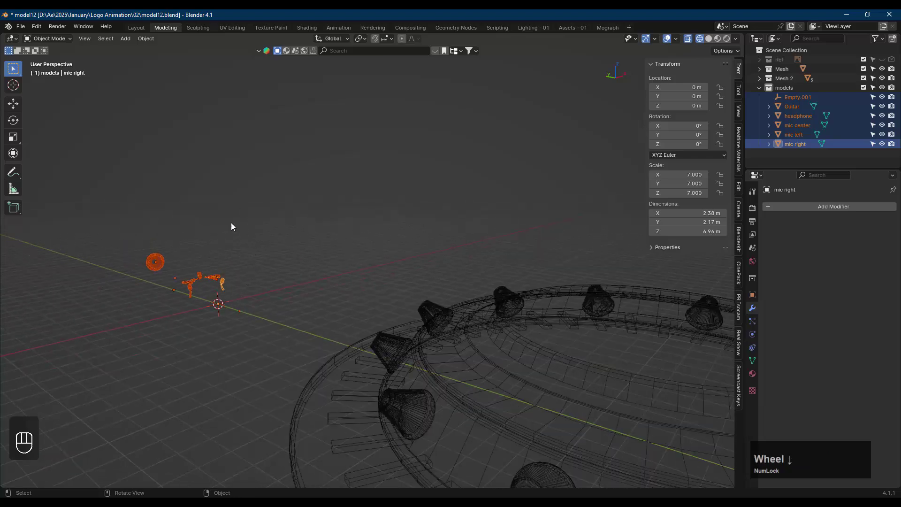
scroll(231, 224, "up", 2)
middle_click_drag(217, 301, 233, 204)
left_click_drag(250, 160, 66, 385)
scroll(164, 366, "down", 2)
mouse_move(181, 376)
middle_mouse_down("shift")
mouse_move(298, 274)
mouse_move(248, 292)
mouse_move(118, 233)
middle_mouse_up("shift")
key("shift+z")
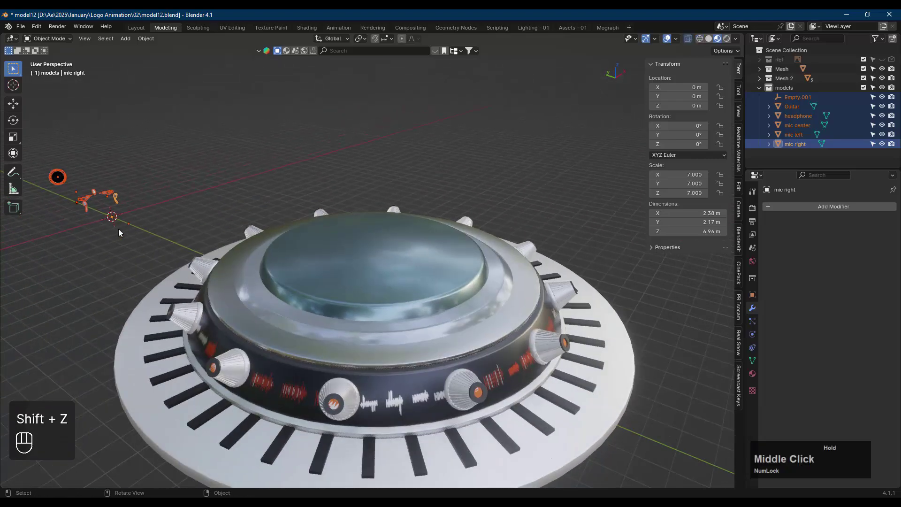
middle_click_drag(232, 272, 463, 287, "shift")
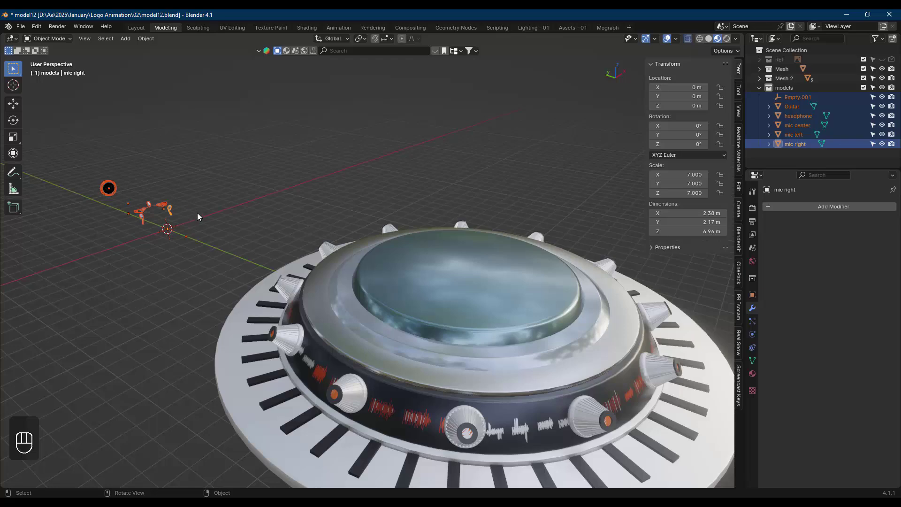
scroll(164, 211, "up", 4)
scroll(170, 227, "down", 2)
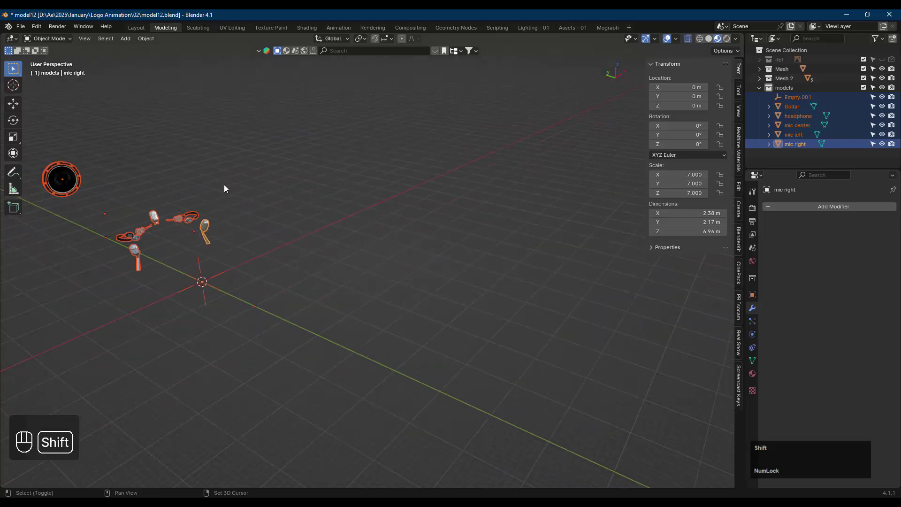
middle_click_drag(224, 185, 312, 128, "shift")
Parent all the models to Empty.001 as the active object with Keep Transform, and clear the selection
key("shift+z")
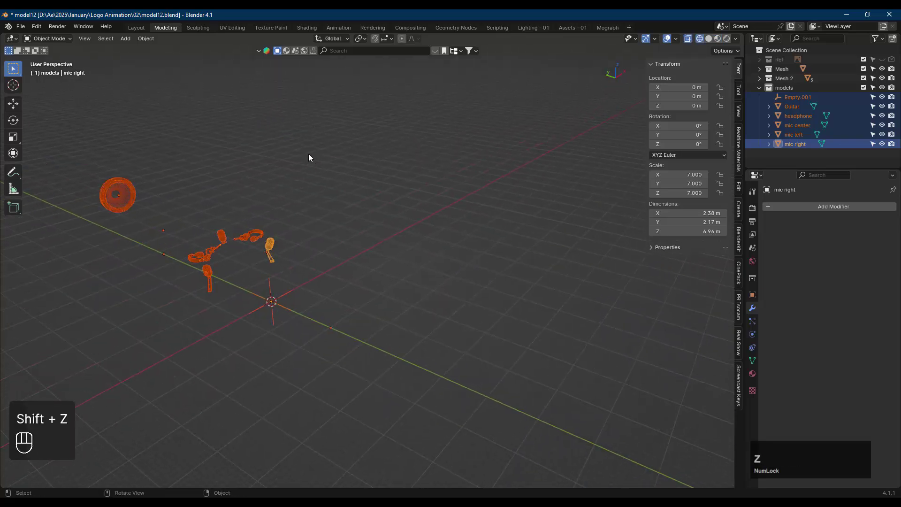
left_click_drag(345, 116, 43, 393)
middle_click_drag(260, 310, 257, 309)
scroll(300, 269, "up", 2)
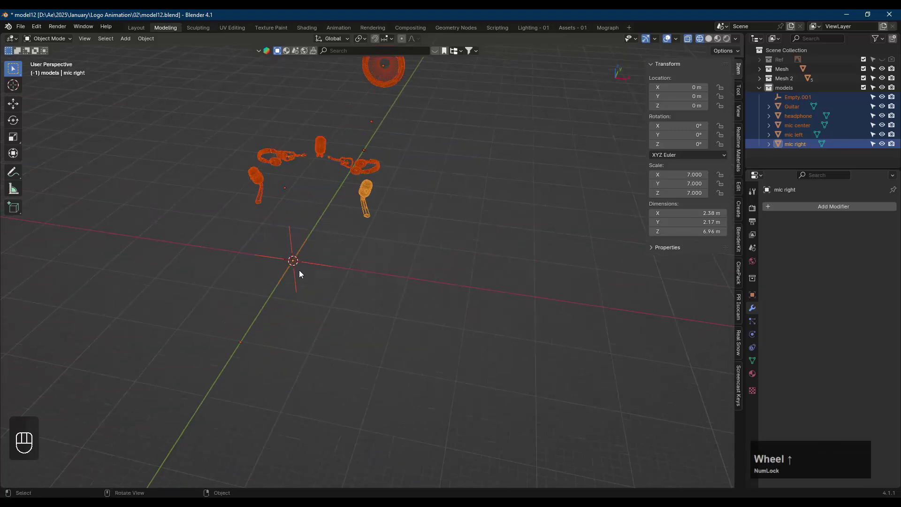
left_click(312, 263, "shift")
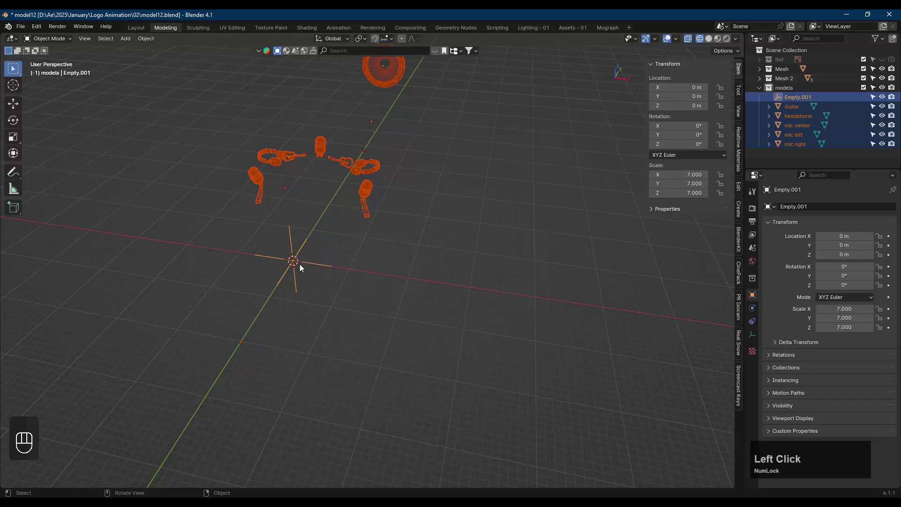
scroll(307, 266, "down", 1)
middle_click_drag(307, 265, 333, 245)
scroll(333, 245, "up", 1)
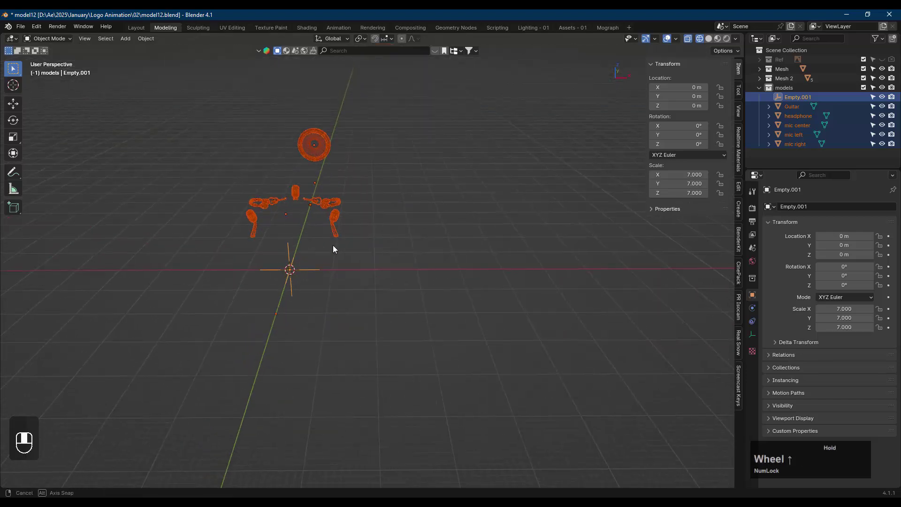
key("ctrl+p")
left_click(323, 255)
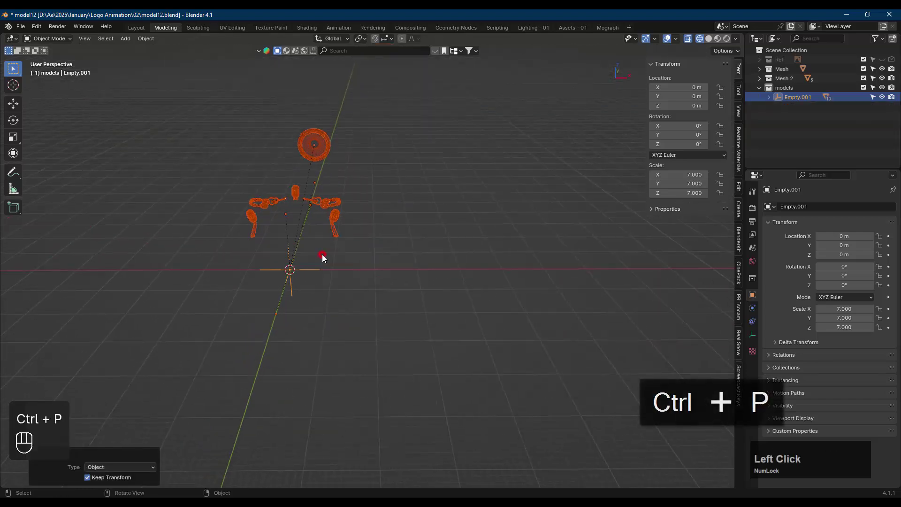
left_click(353, 250)
Scale Empty.001 with its parented models up uniformly to about 48.8, judging the size against the stage
left_click(308, 269)
scroll(326, 282, "down", 3)
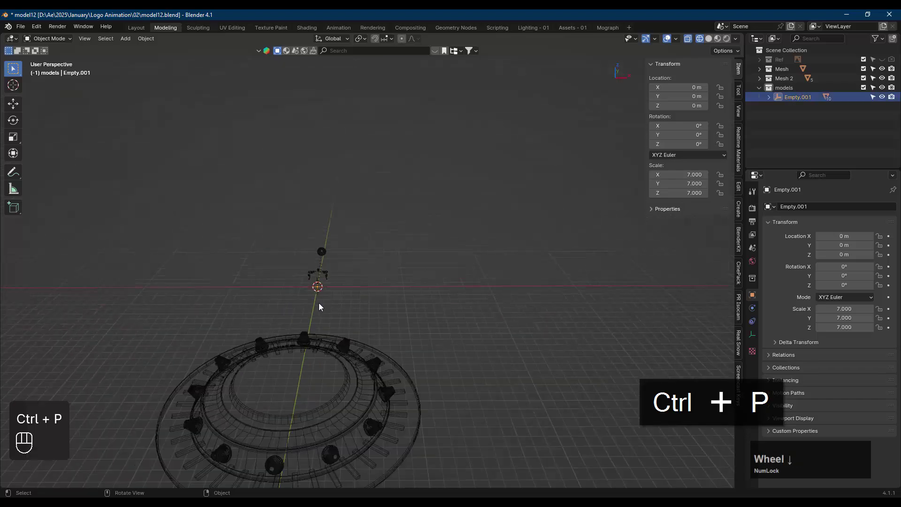
mouse_move(319, 303)
middle_mouse_down()
mouse_move(384, 311)
mouse_move(291, 257)
middle_mouse_up()
key("shift+z")
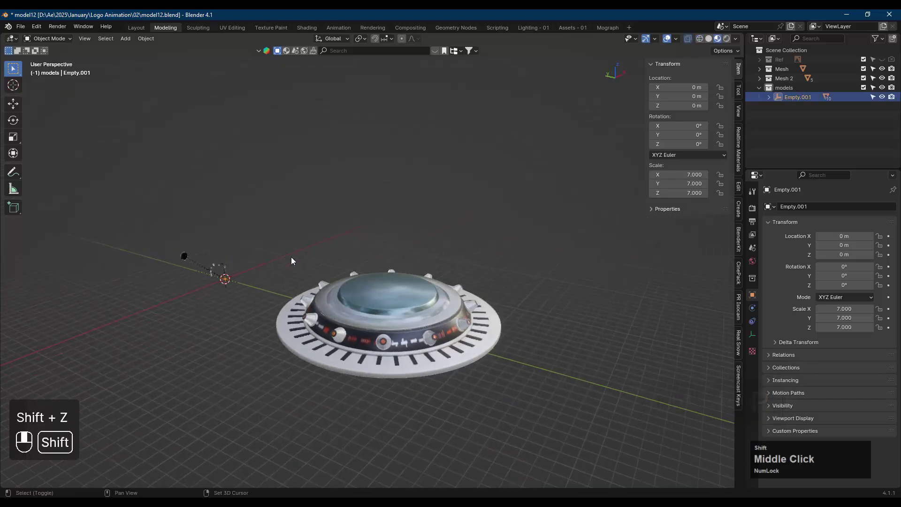
key("s")
left_click(486, 139)
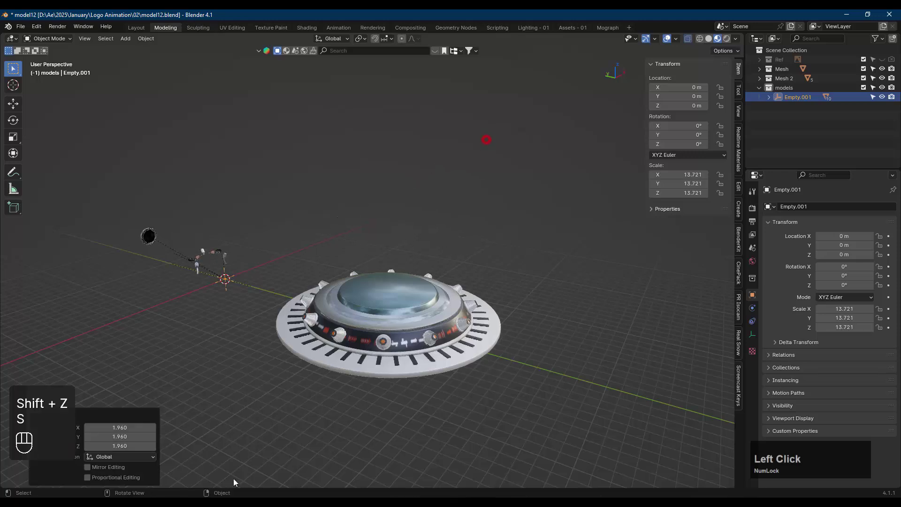
key("s")
left_click(519, 128)
key("s")
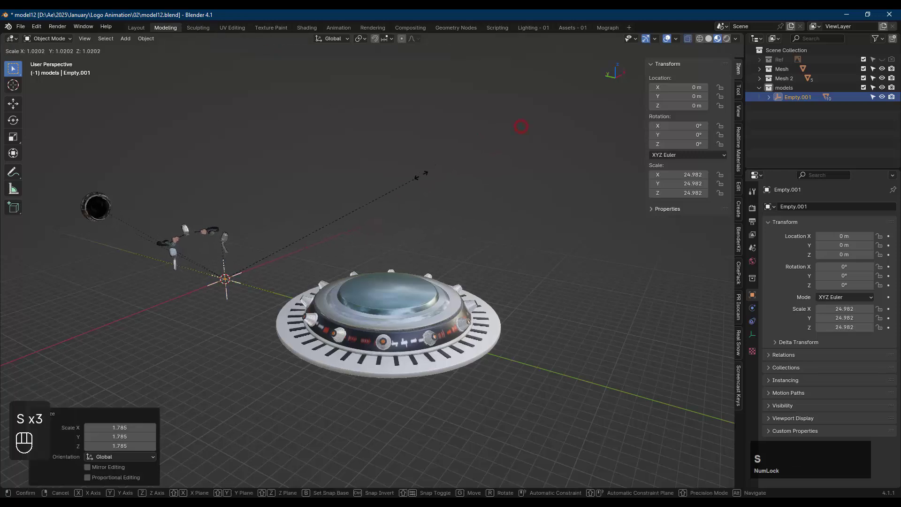
left_click(522, 136)
key("s")
left_click(447, 158)
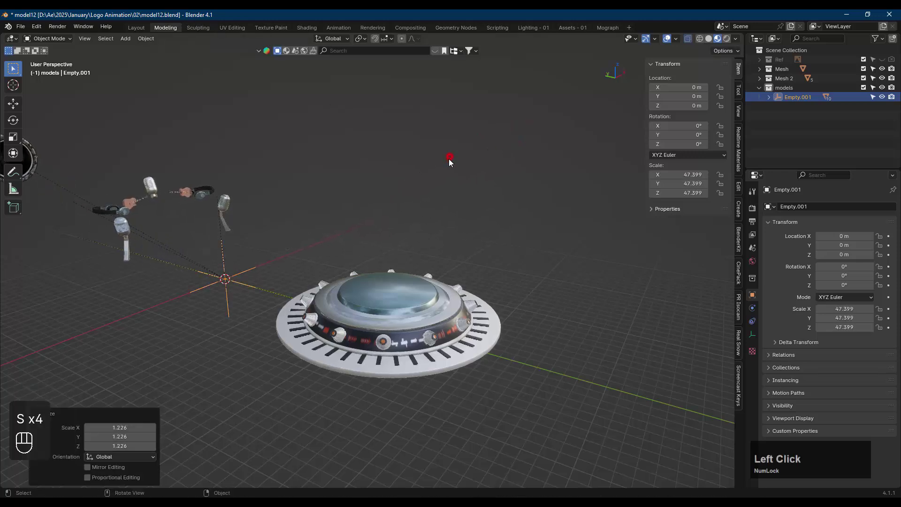
middle_click_drag(445, 188, 445, 221, "shift")
key("s")
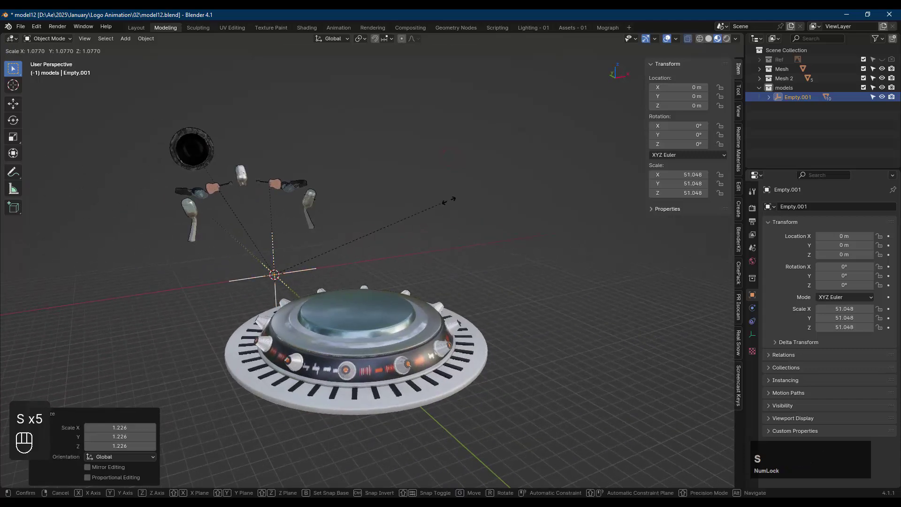
left_click(442, 207)
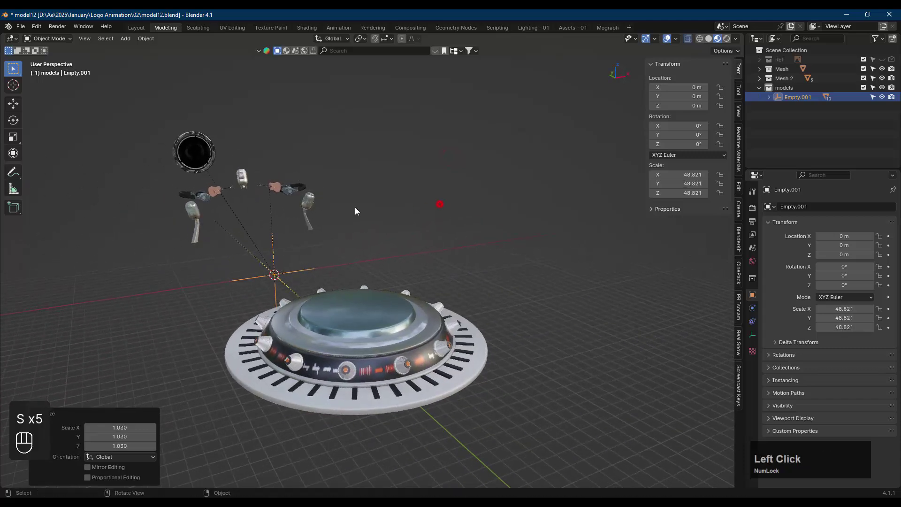
Select the speaker model in wireframe display and move it about -231.5 m along Y toward the other models
middle_click_drag(354, 207, 335, 204)
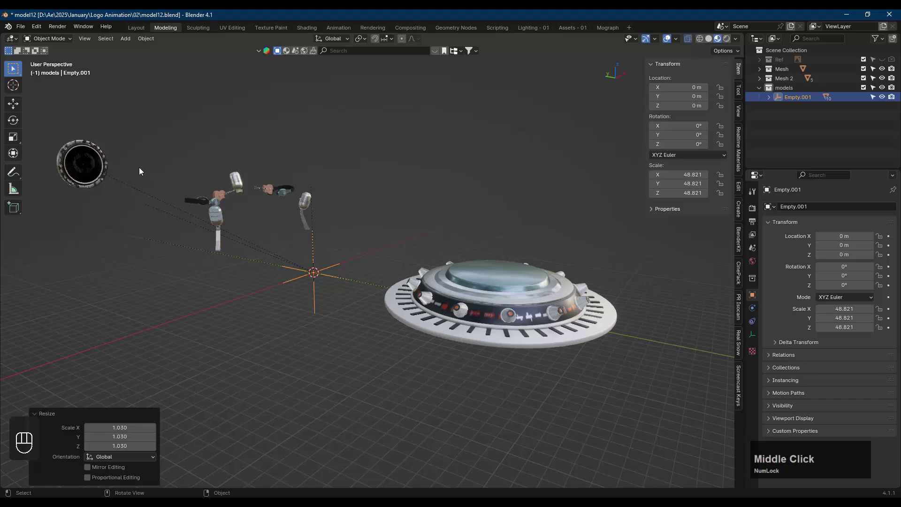
middle_click_drag(139, 168, 200, 186, "shift")
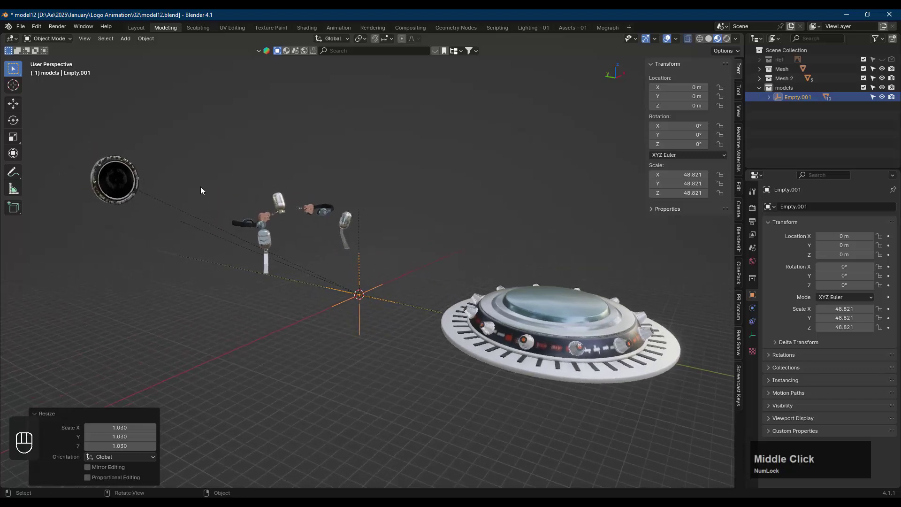
scroll(99, 150, "up", 5)
key("shift+z")
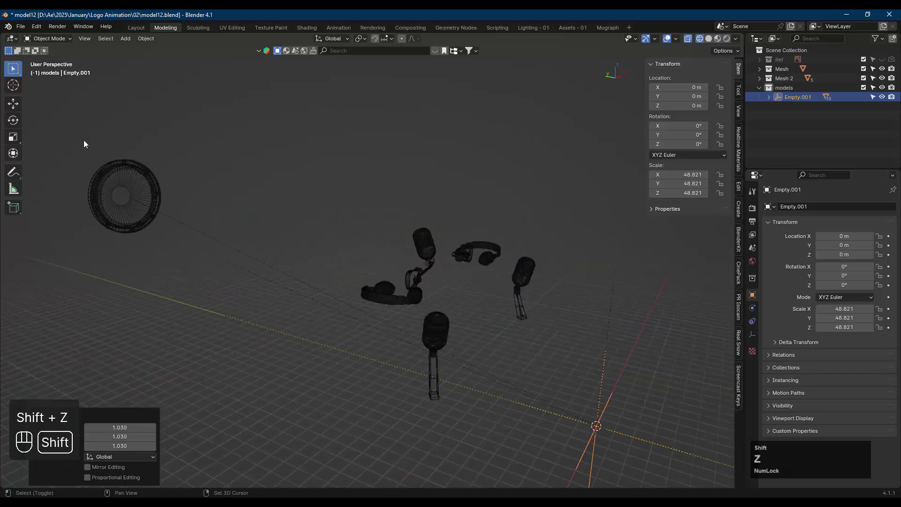
left_click_drag(59, 124, 181, 257)
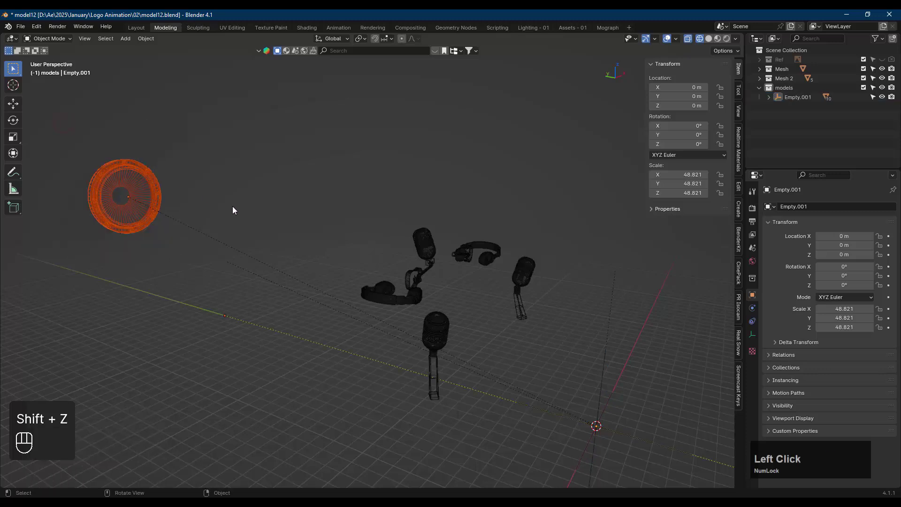
scroll(233, 212, "down", 3)
key("g")
key("y")
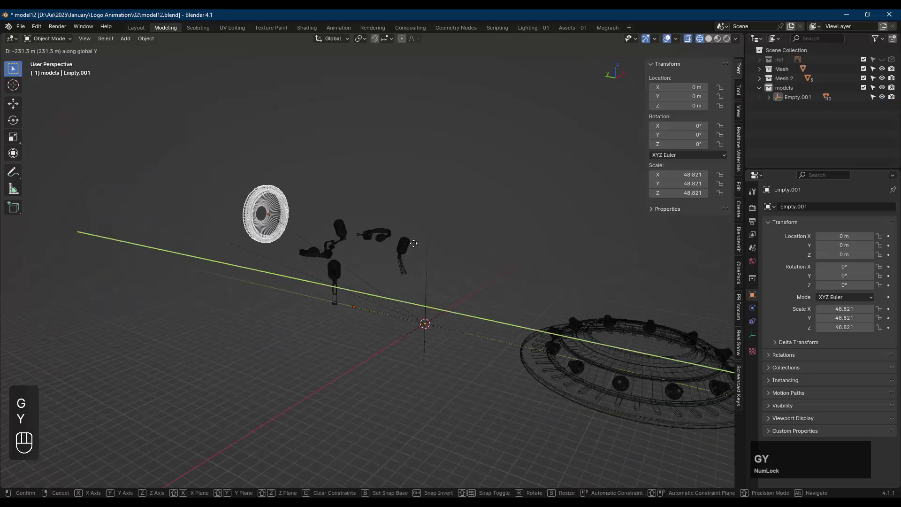
left_click(413, 243)
From the top view, move the speaker about 39 m farther along negative Y and clear the selection
middle_click_drag(413, 244, 420, 213)
key("KP_7")
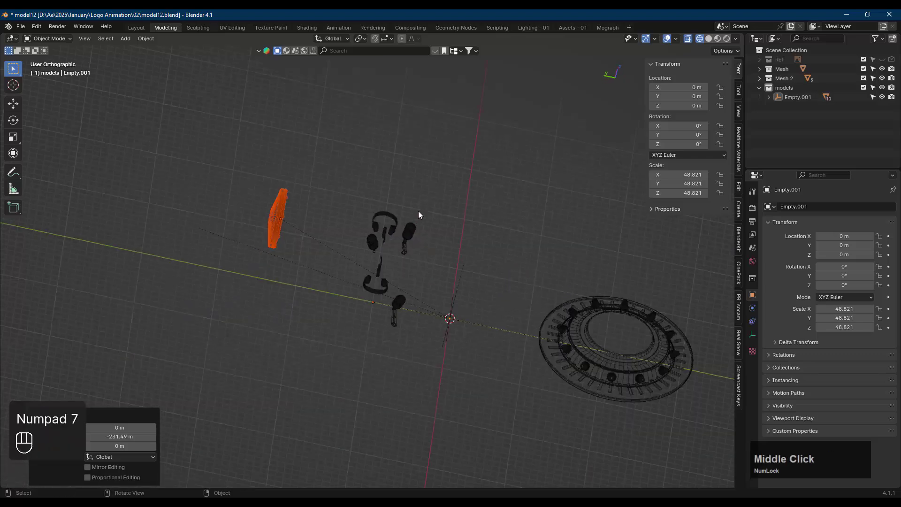
middle_click_drag(364, 208, 401, 221)
key("KP_7")
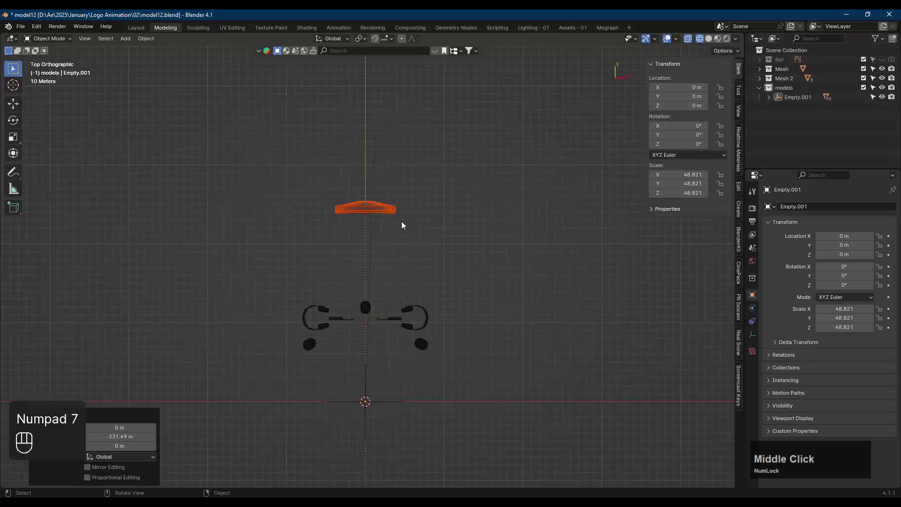
key("g")
key("y")
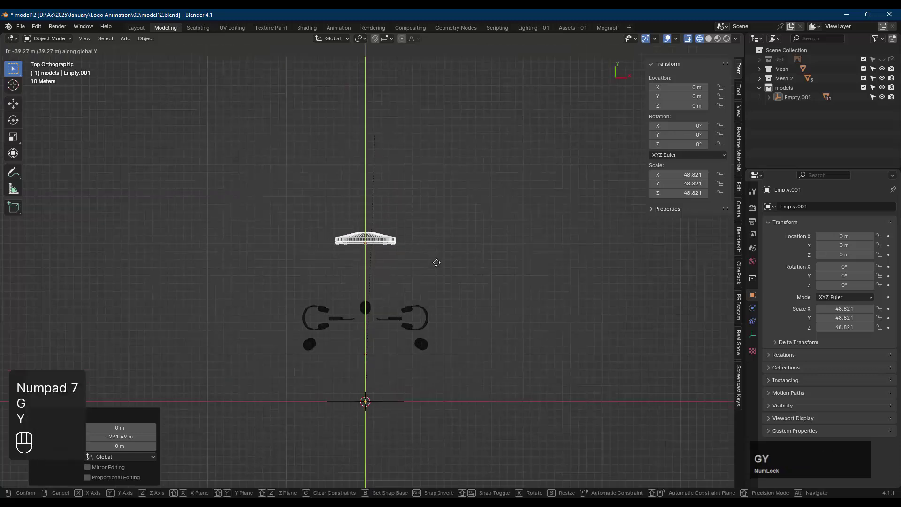
left_click(436, 263)
middle_click_drag(436, 262, 433, 241)
key("Tab")
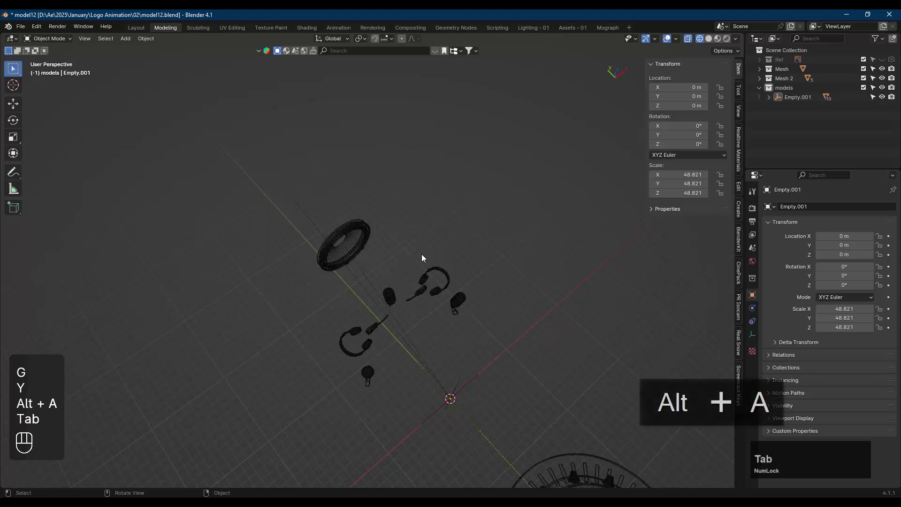
Select all the mic, guitar, headphone and speaker models above the stage, leaving Empty.001 out of the selection
key("shift+z")
mouse_move(422, 253)
middle_mouse_down()
mouse_move(454, 204)
mouse_move(459, 261)
mouse_move(417, 264)
middle_mouse_up()
scroll(278, 231, "up", 3)
mouse_move(278, 231)
middle_mouse_down()
mouse_move(390, 229)
mouse_move(260, 238)
mouse_move(319, 285)
mouse_move(385, 281)
mouse_move(308, 284)
mouse_move(328, 254)
middle_mouse_up()
scroll(282, 264, "down", 2)
key("shift+z")
left_click_drag(430, 133, 127, 329)
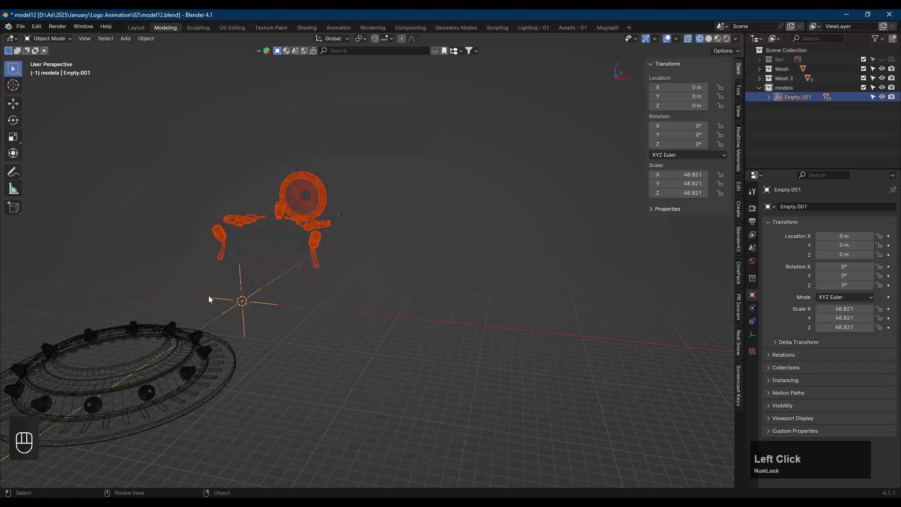
left_click(266, 304, "shift")
middle_click_drag(235, 253, 261, 235)
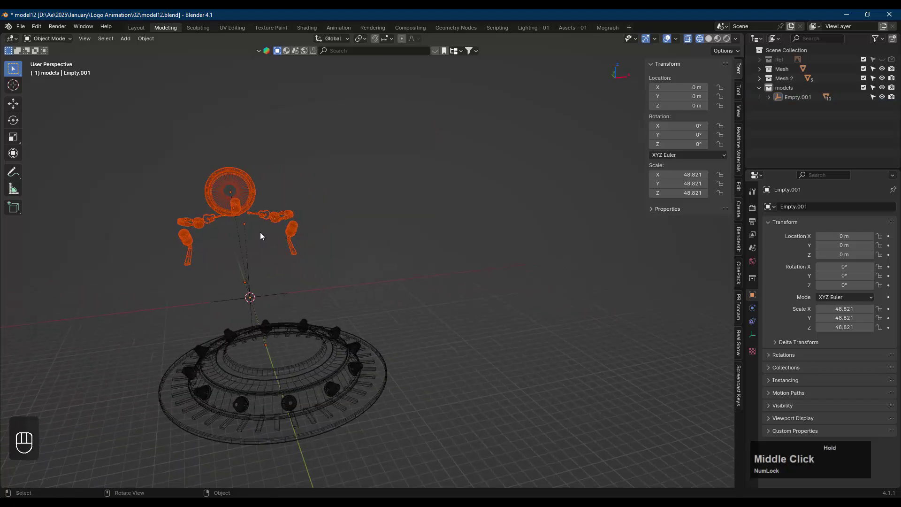
scroll(246, 228, "up", 2)
Export only the selected models as a Wavefront OBJ named models for title2.obj in the exports folder
left_click(22, 27)
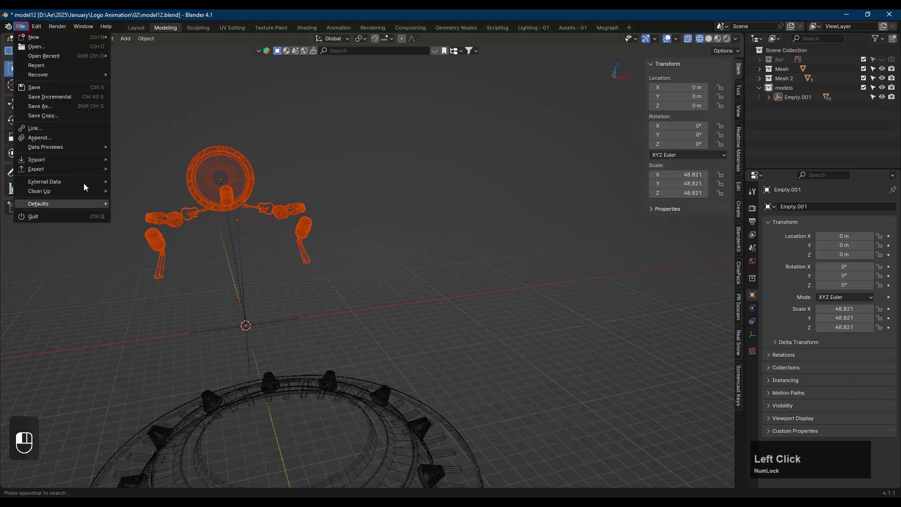
mouse_move(76, 169)
left_click(156, 215)
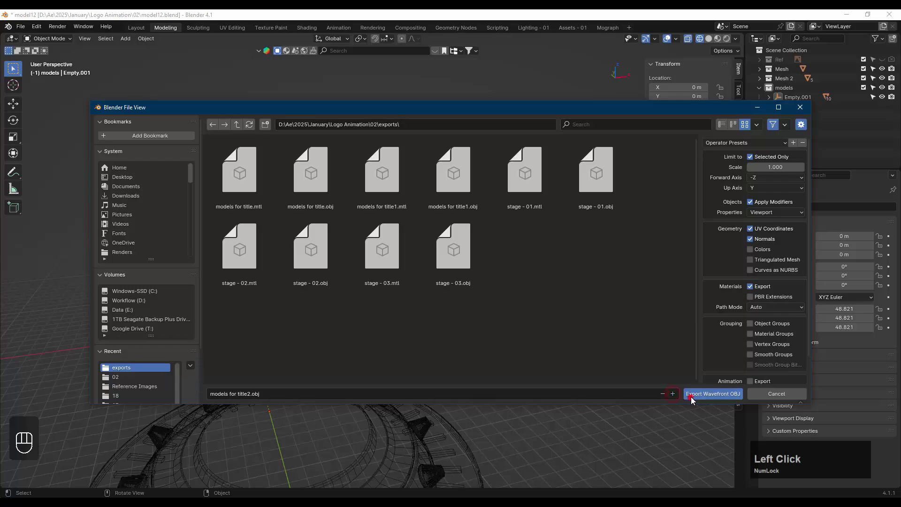
left_click(690, 394)
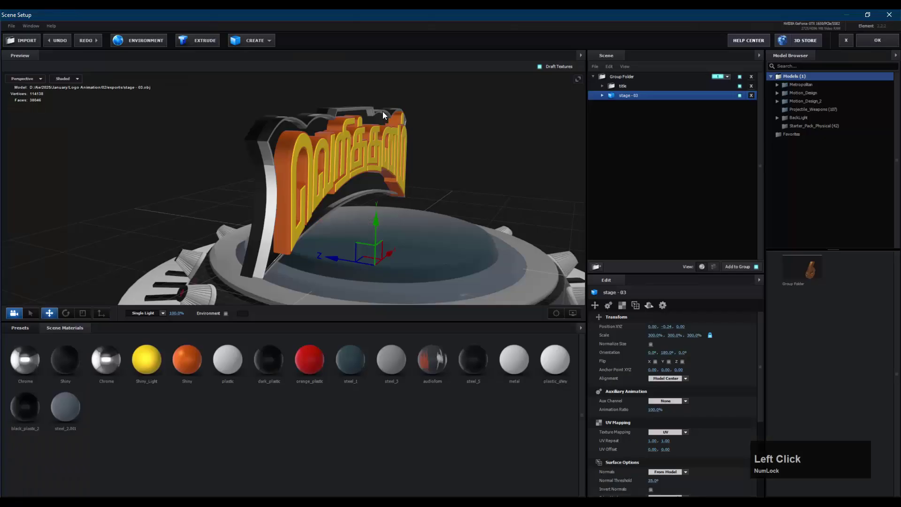
Import models for title2.obj into the Element 3D scene with the default import settings
left_click(38, 42)
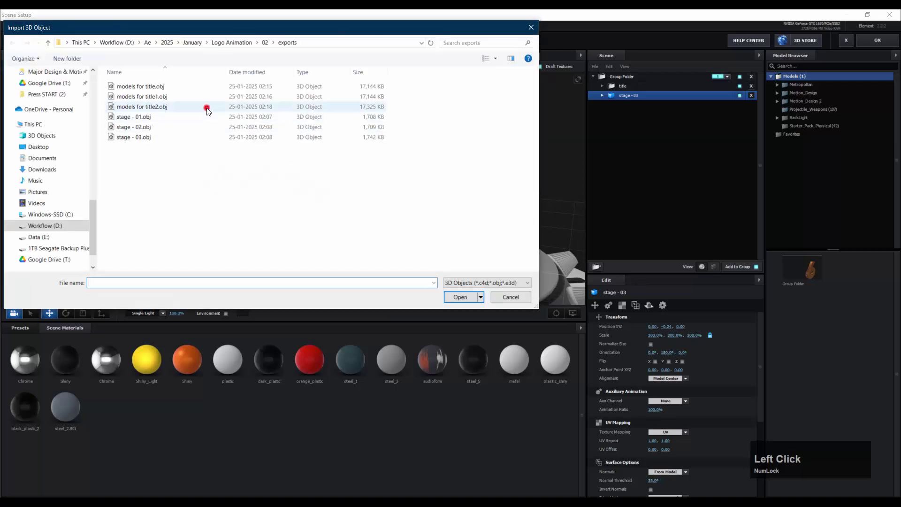
double_click(208, 110)
left_click(508, 331)
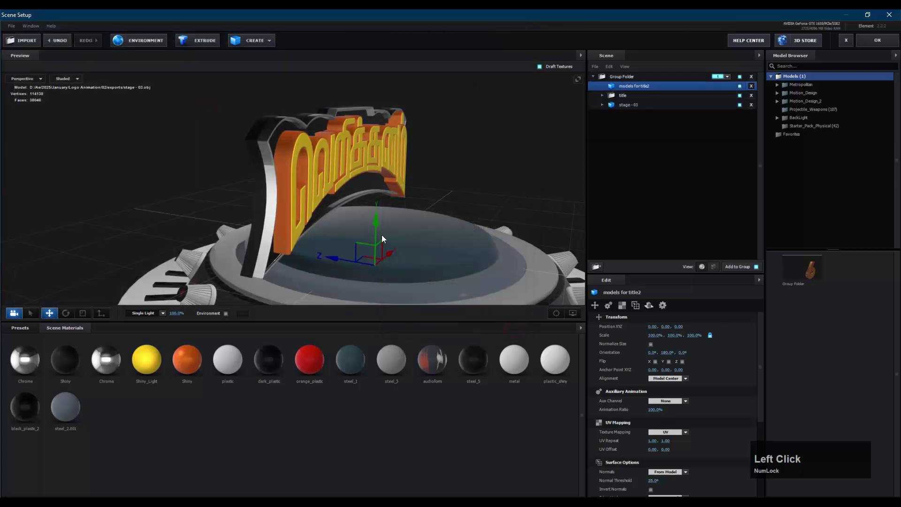
Raise the imported models for title2 object to a Y position of 0.82 above the stage
left_click_drag(381, 235, 390, 151)
middle_click_drag(391, 151, 481, 206)
left_click_drag(482, 206, 447, 209)
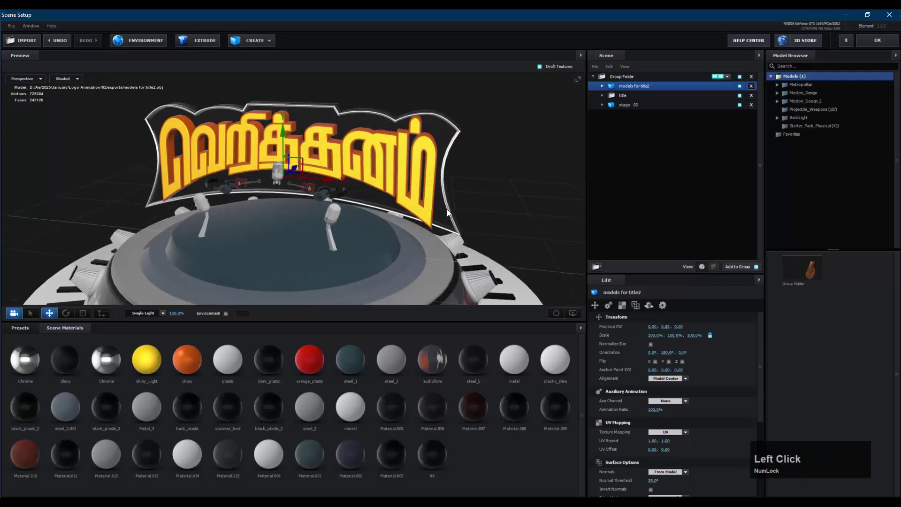
scroll(465, 213, "down", 3)
middle_click_drag(466, 214, 477, 204)
mouse_move(477, 204)
left_mouse_down()
mouse_move(471, 213)
mouse_move(483, 199)
mouse_move(480, 208)
left_mouse_up()
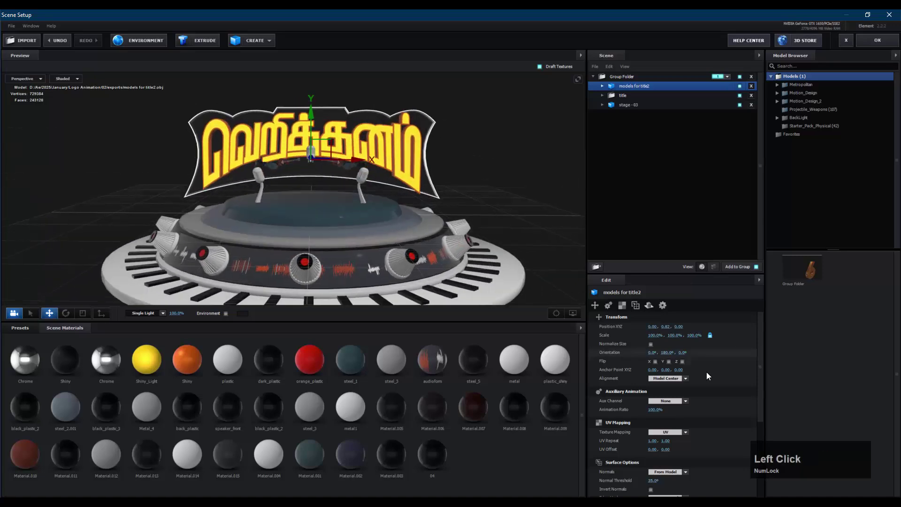
Move the models for title2 object back to Z 0.77 and scale it uniformly to 300%
left_click_drag(308, 218, 427, 216)
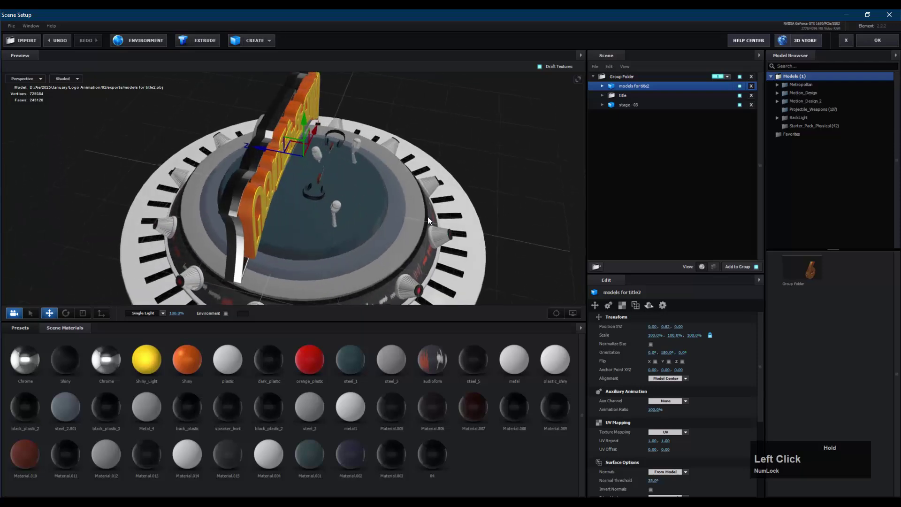
left_click_drag(260, 151, 216, 144)
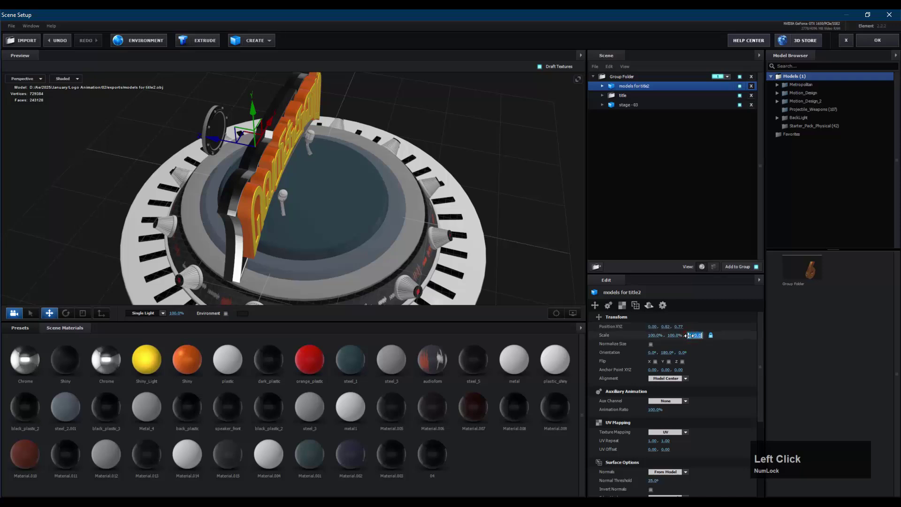
type("300")
key("Return")
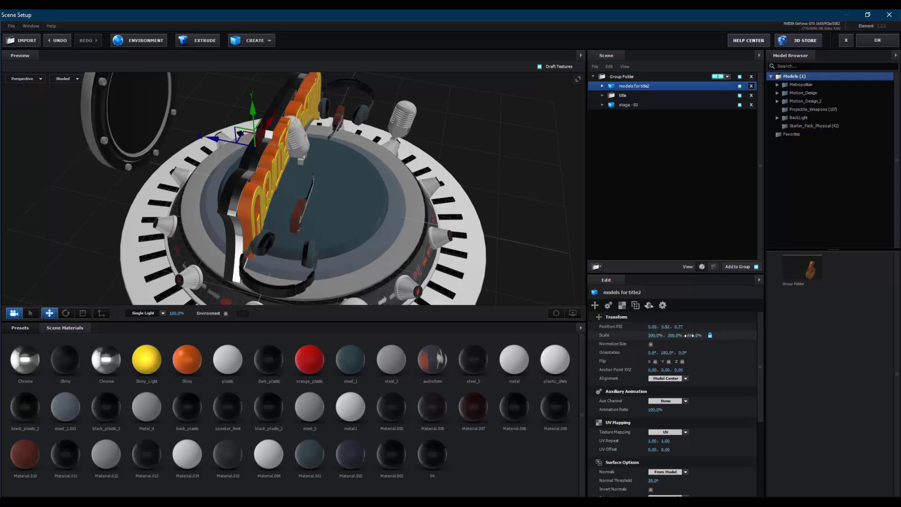
Raise the scaled models for title2 object to Y 1.75 and move it farther back along Z, checking it against the title
middle_click_drag(523, 207, 490, 204)
left_click_drag(490, 204, 381, 185)
left_click_drag(275, 167, 294, 145)
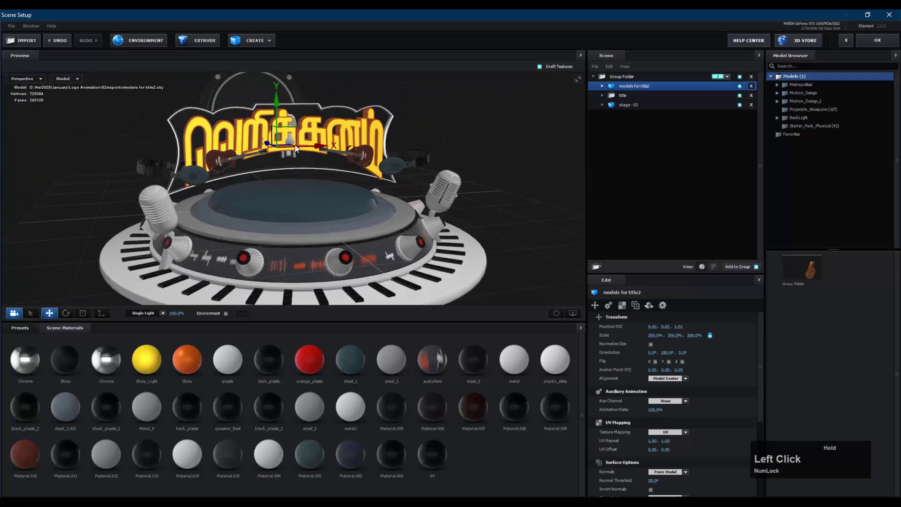
left_click_drag(276, 104, 362, 145)
middle_click_drag(407, 175, 449, 254, "shift")
left_click_drag(448, 249, 446, 258)
middle_click_drag(463, 259, 457, 221, "shift")
left_click_drag(393, 243, 462, 248)
left_click_drag(172, 180, 149, 180)
left_click_drag(301, 201, 469, 248)
left_click_drag(346, 125, 344, 115)
left_click_drag(405, 175, 456, 196)
left_click_drag(175, 125, 181, 129)
left_click_drag(367, 174, 368, 175)
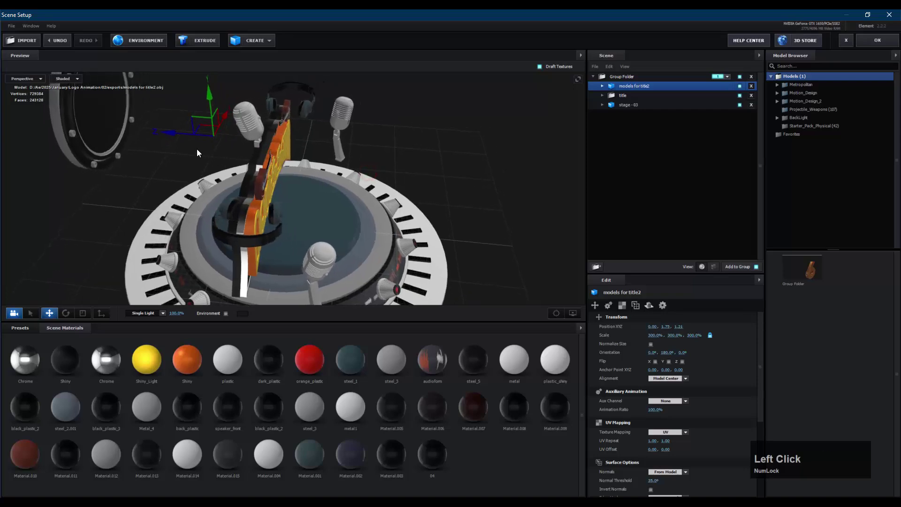
left_click_drag(176, 136, 126, 134)
left_click_drag(350, 179, 314, 170)
Select the title folder and move it back along Z to 1.19 so it sits among the models
left_click(638, 96)
left_click_drag(463, 160, 183, 230)
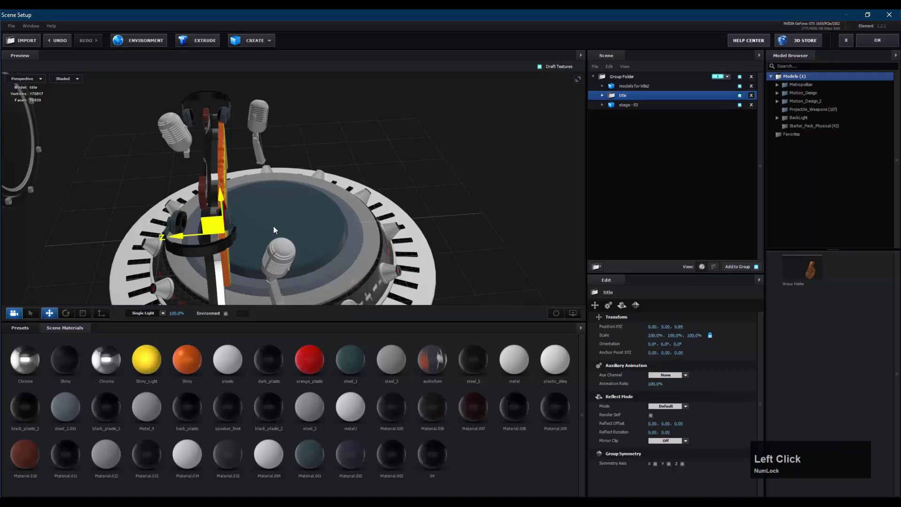
left_click_drag(273, 226, 429, 235)
middle_click_drag(430, 235, 296, 212, "shift")
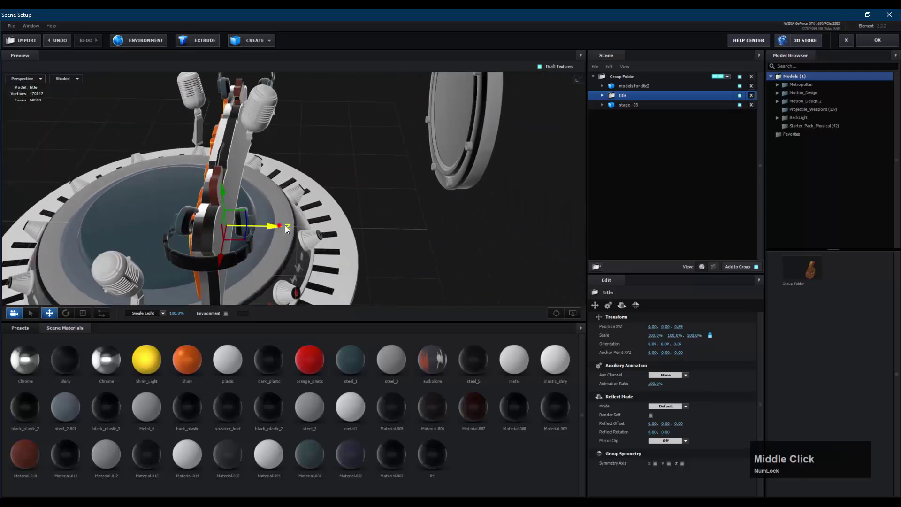
left_click_drag(285, 225, 362, 163)
left_click_drag(307, 222, 305, 220)
left_click_drag(351, 148, 376, 136)
middle_click_drag(395, 148, 411, 252)
left_click_drag(411, 253, 373, 290)
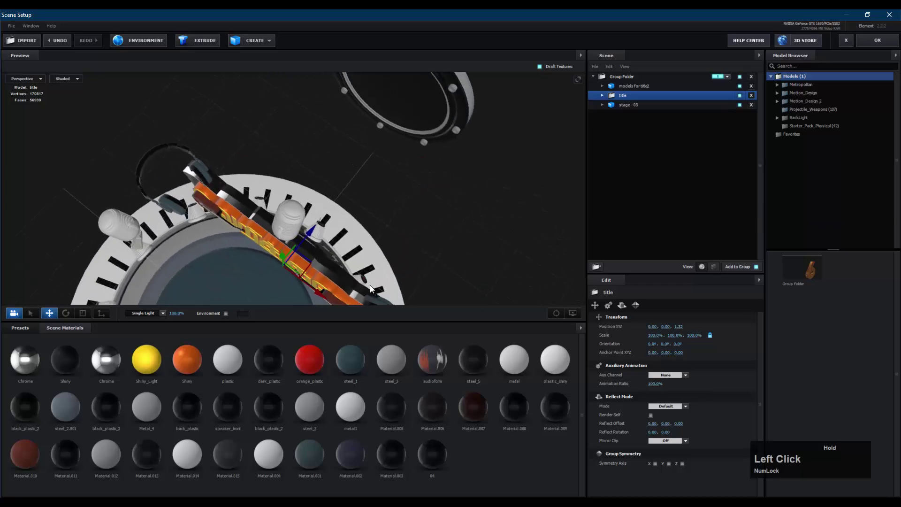
left_click_drag(312, 229, 353, 137)
Raise the title folder to Y 0.07, judging its height from the front against the stage and models
scroll(397, 211, "down", 3)
middle_click_drag(398, 218, 404, 211)
left_click_drag(404, 210, 382, 212)
middle_click_drag(382, 206, 264, 200)
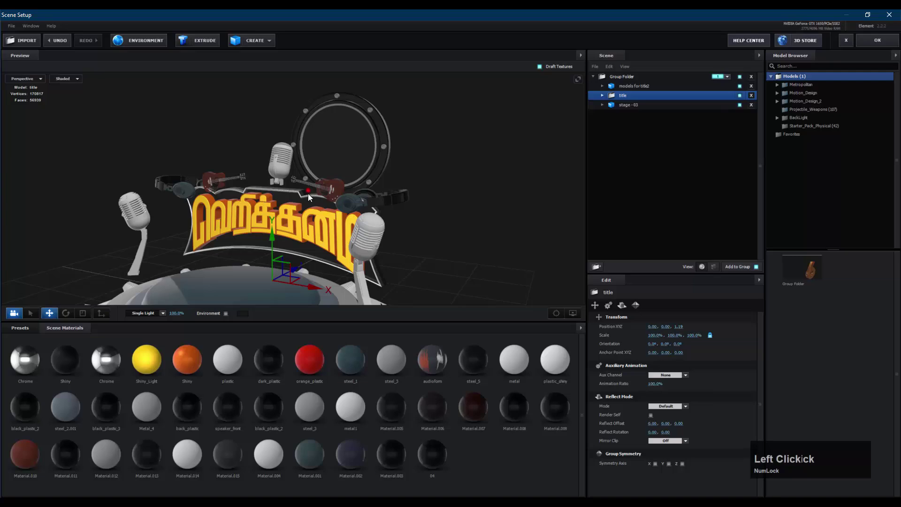
left_click_drag(308, 194, 285, 213)
scroll(292, 210, "up", 3)
middle_click_drag(305, 215, 367, 168, "shift")
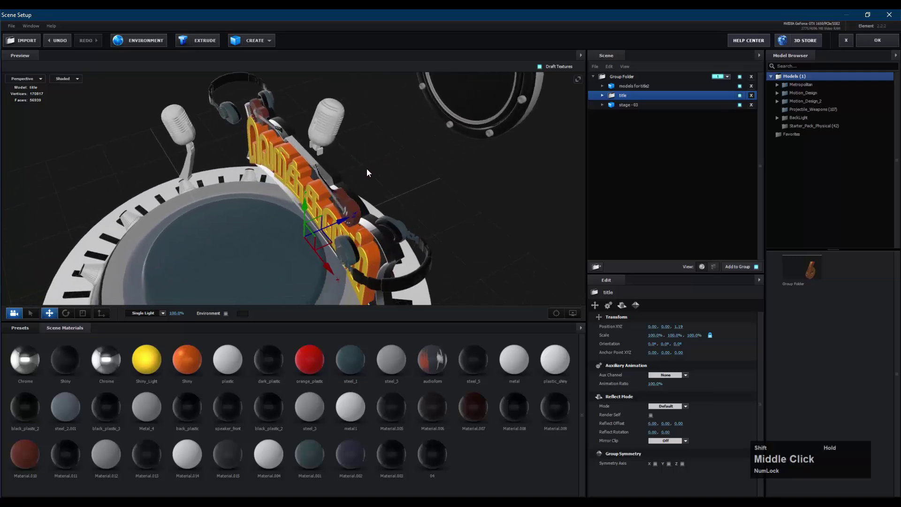
left_click_drag(367, 168, 406, 139)
left_click_drag(310, 203, 310, 199)
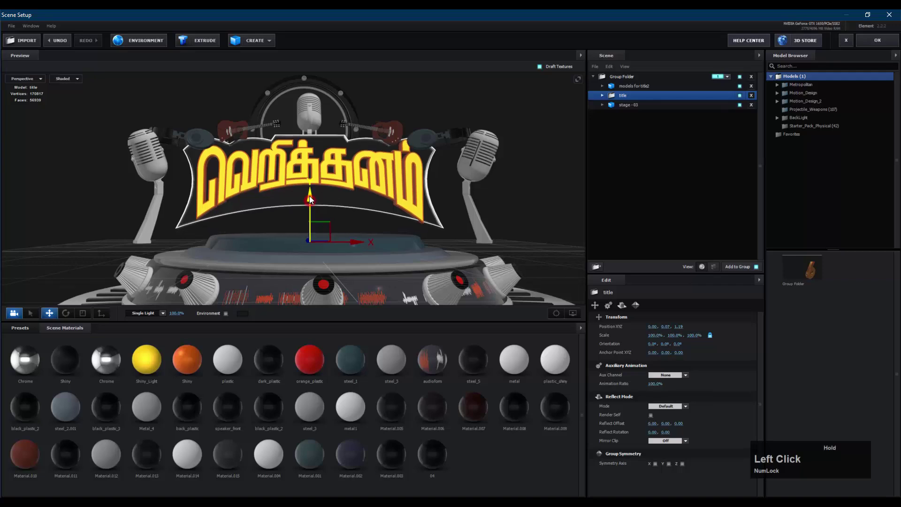
Examine the title lettering and backing up close, and accept the scene setup to return to the composition
left_click(342, 183)
scroll(340, 178, "up", 2)
left_click(329, 176)
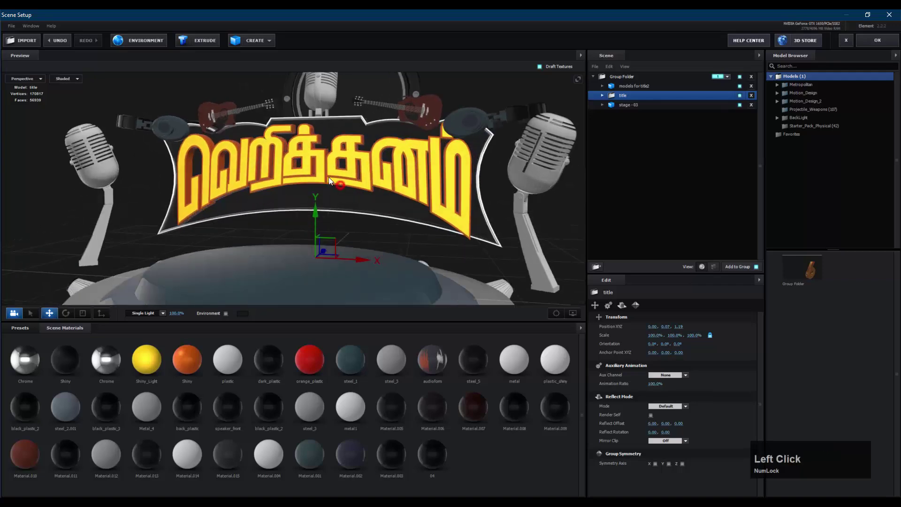
scroll(319, 175, "up", 2)
scroll(319, 171, "up", 2)
scroll(366, 165, "down", 4)
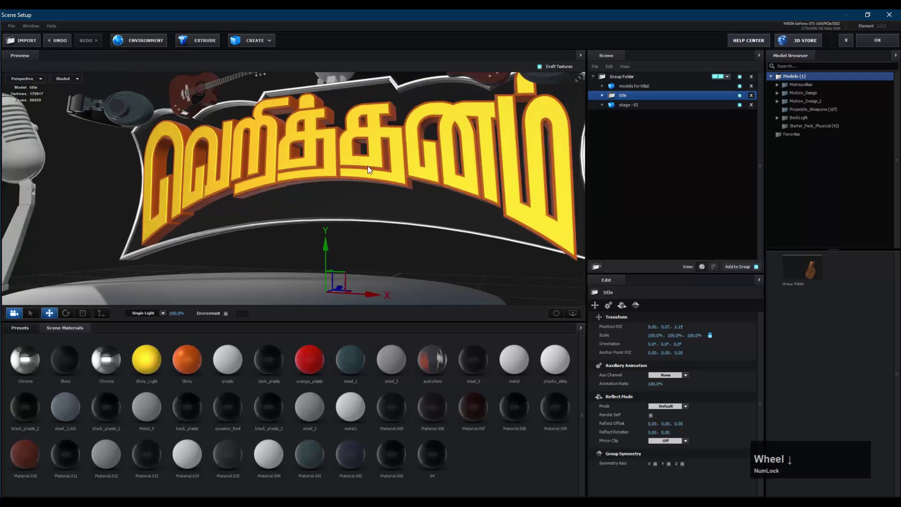
left_click_drag(373, 171, 391, 180)
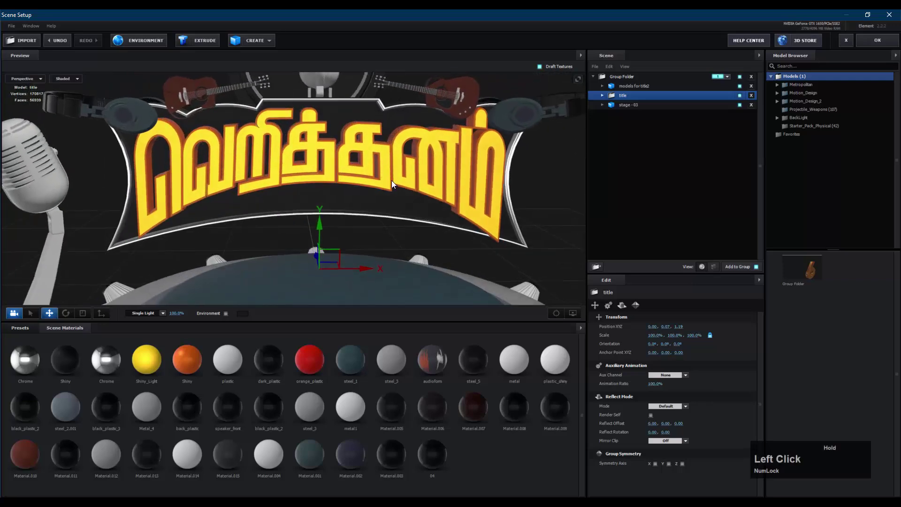
left_click(876, 40)
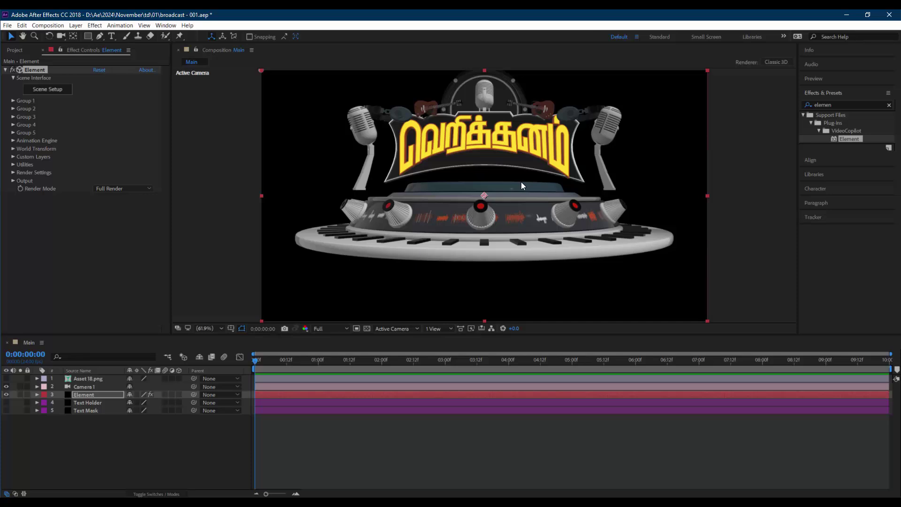
Track Camera 1 vertically so the title, microphones and stage sit lower within the frame, and save the project
left_click(98, 388)
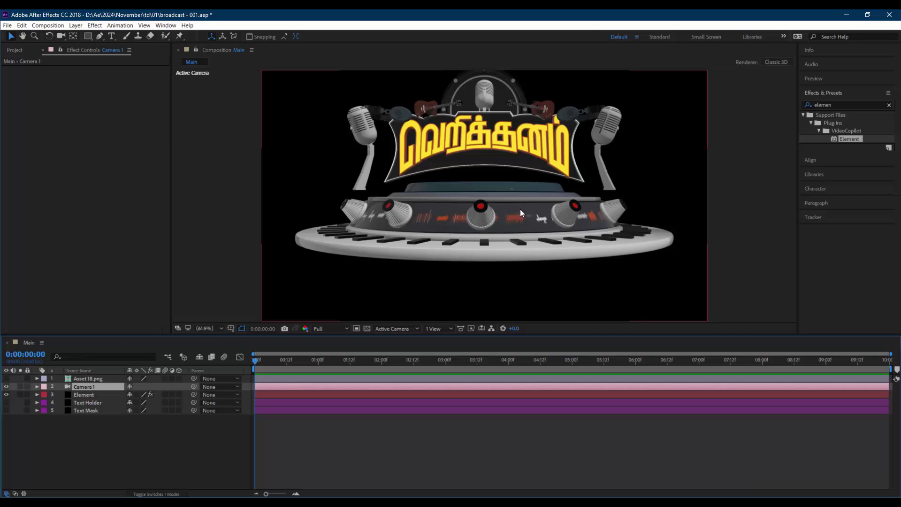
key("c")
key("c")
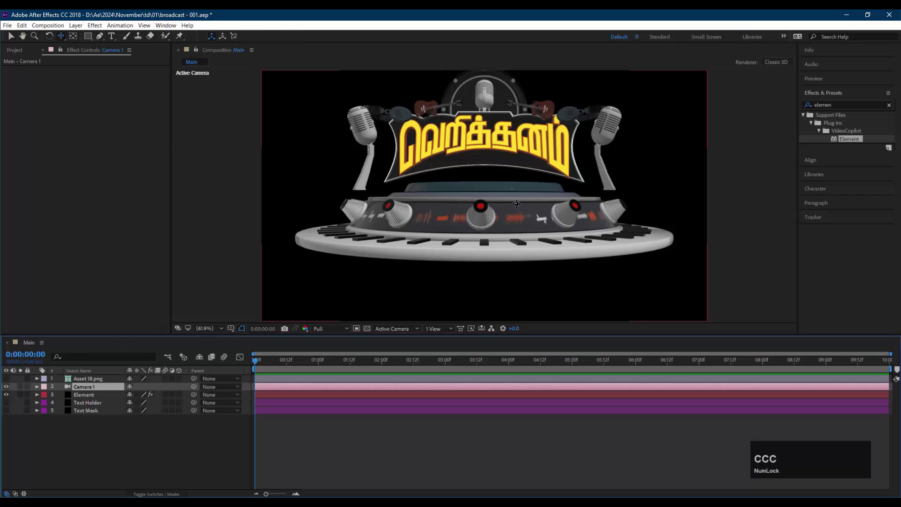
left_click_drag(504, 195, 514, 225, "shift")
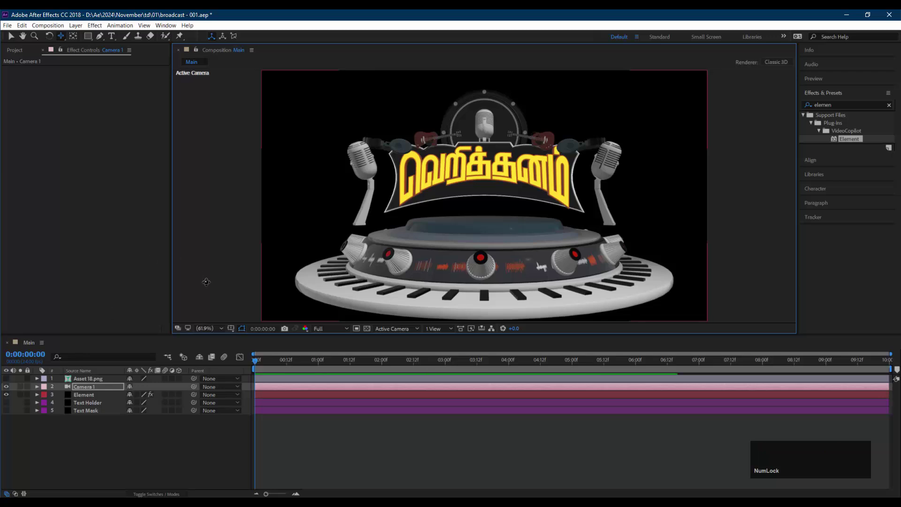
left_click(96, 394)
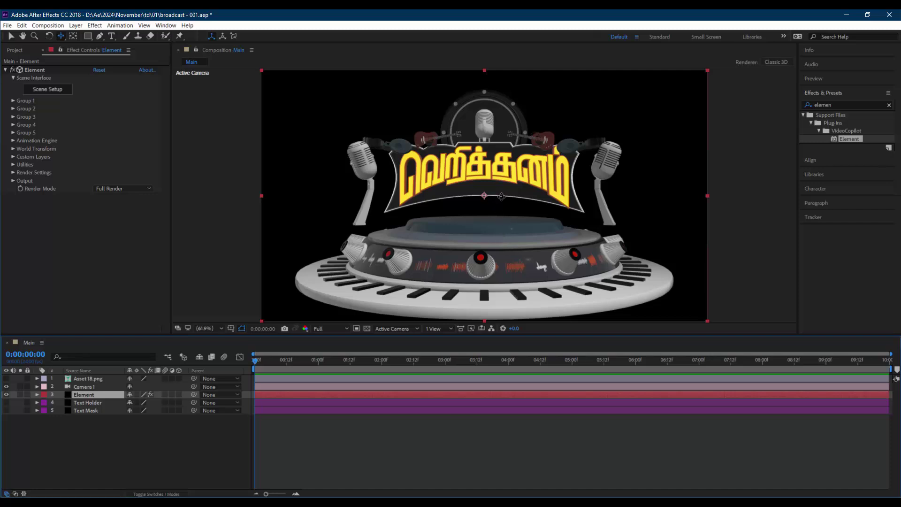
key("ctrl+s")
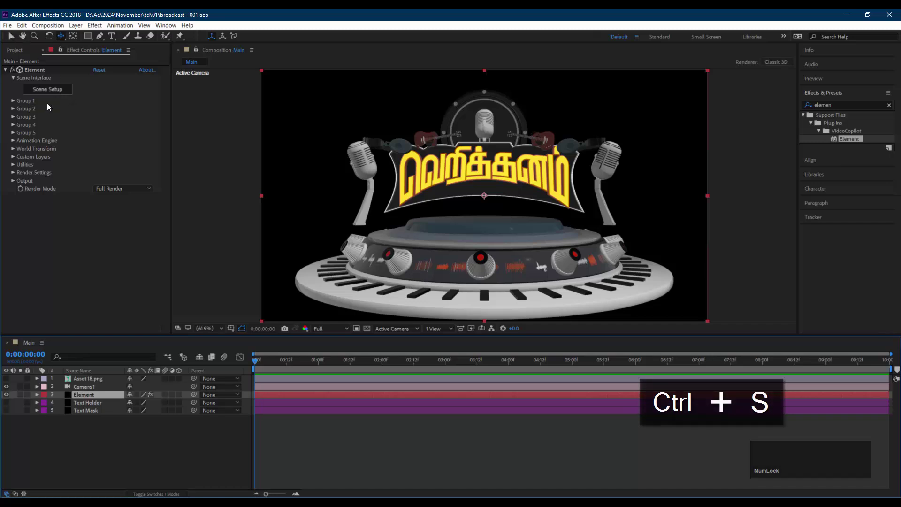
Raise the stage - 03 object to Y -0.01 in the Element scene setup, closer to the title and models, and accept the setup
left_click(47, 90)
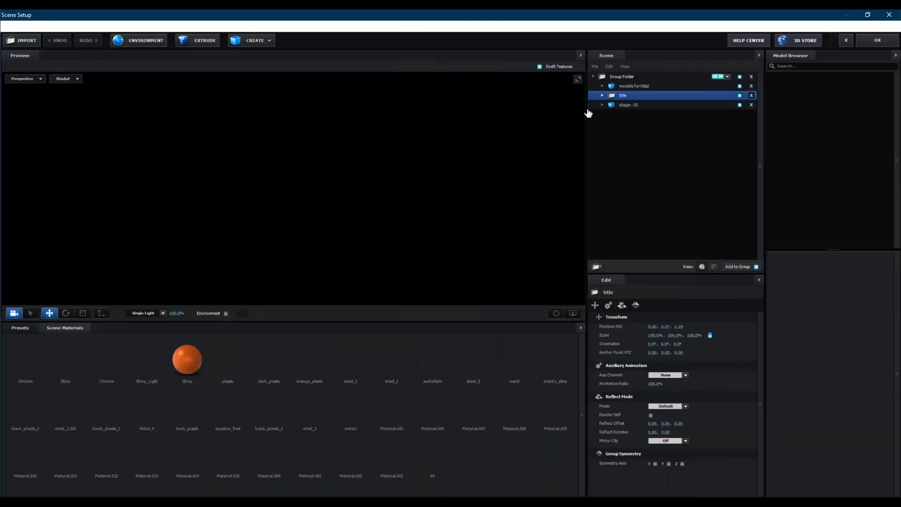
left_click(643, 105)
scroll(381, 257, "down", 1)
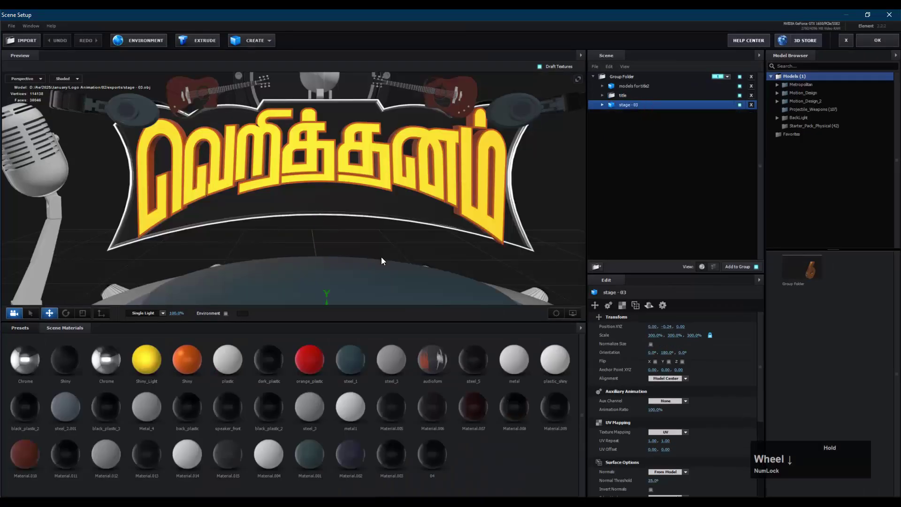
scroll(382, 261, "down", 3)
left_click_drag(309, 222, 308, 207)
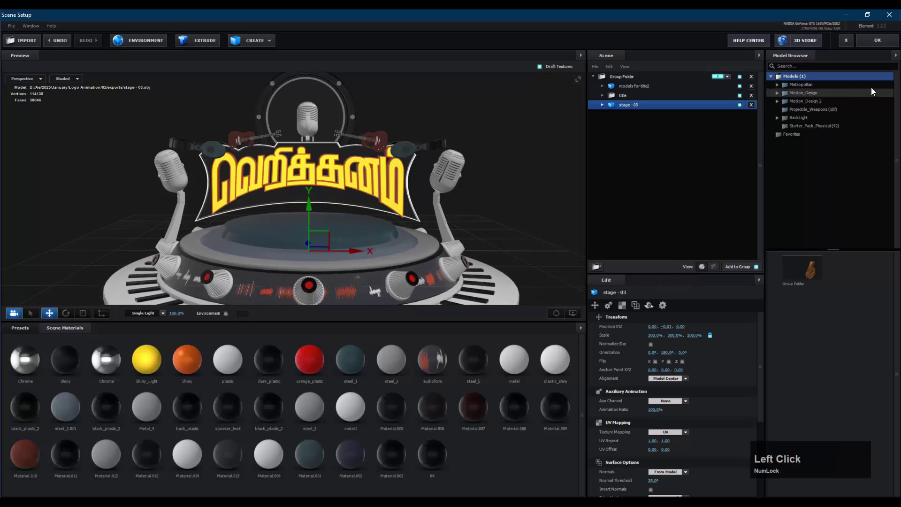
left_click(876, 42)
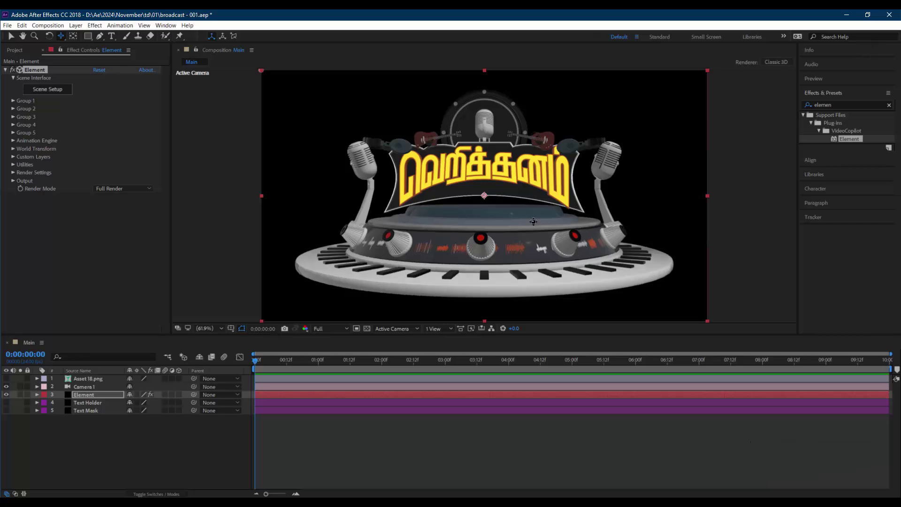
Dolly the camera slightly closer and track it vertically so the title and the whole piano-key stage fill the frame
key("c")
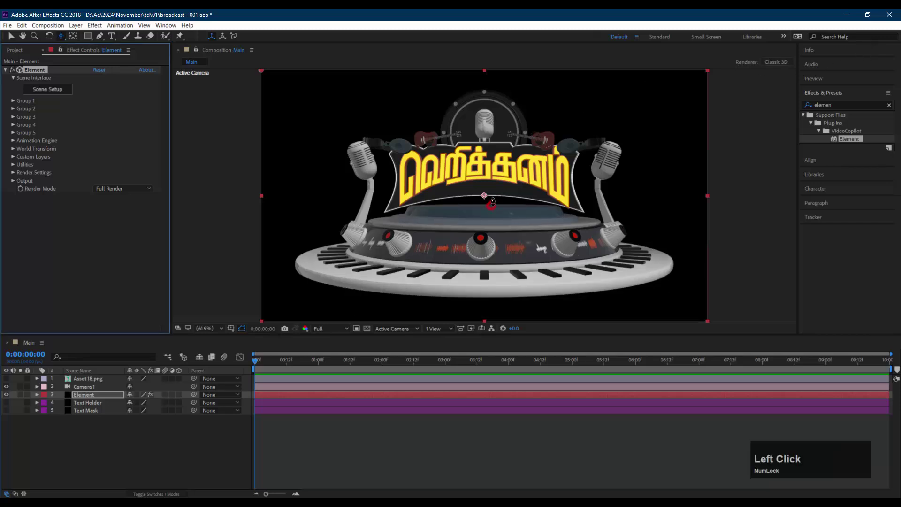
left_click_drag(491, 202, 510, 176)
key("c")
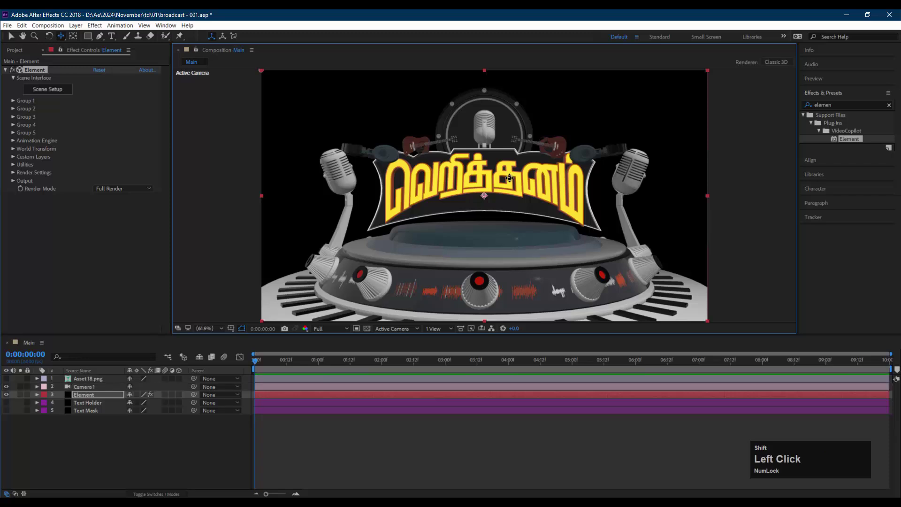
key("c")
left_click_drag(512, 181, 495, 202)
key("c")
key("c")
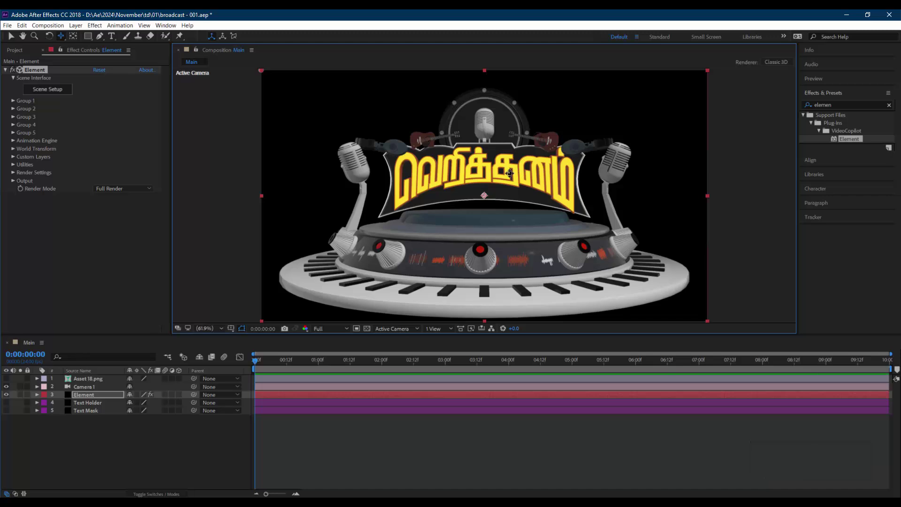
key("ctrl+alt")
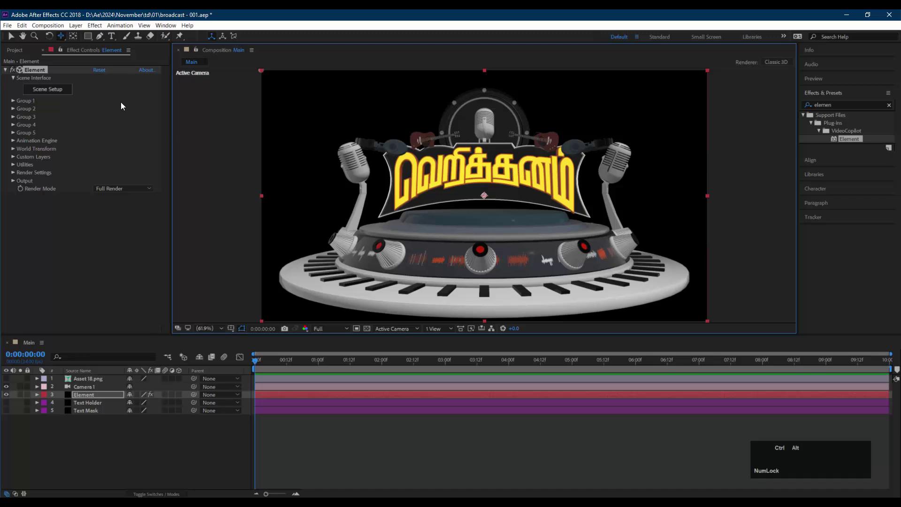
key("ctrl+alt+s")
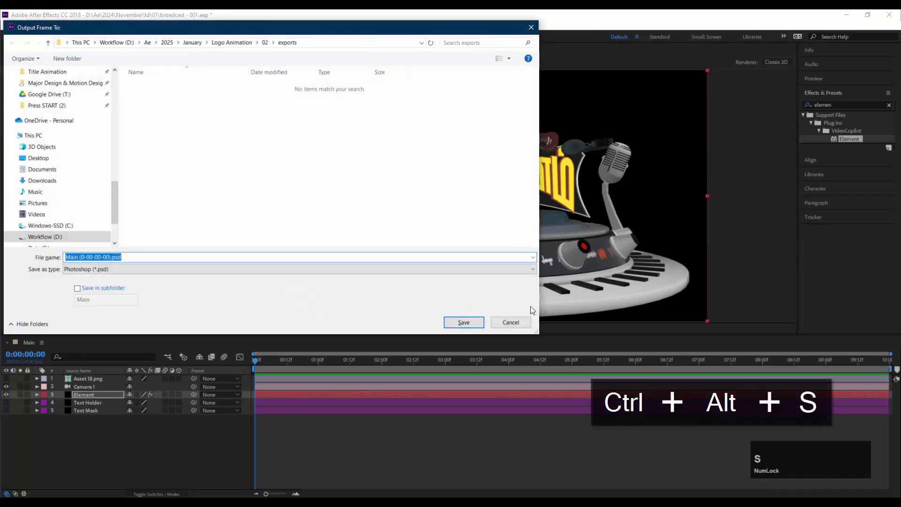
left_click(512, 322)
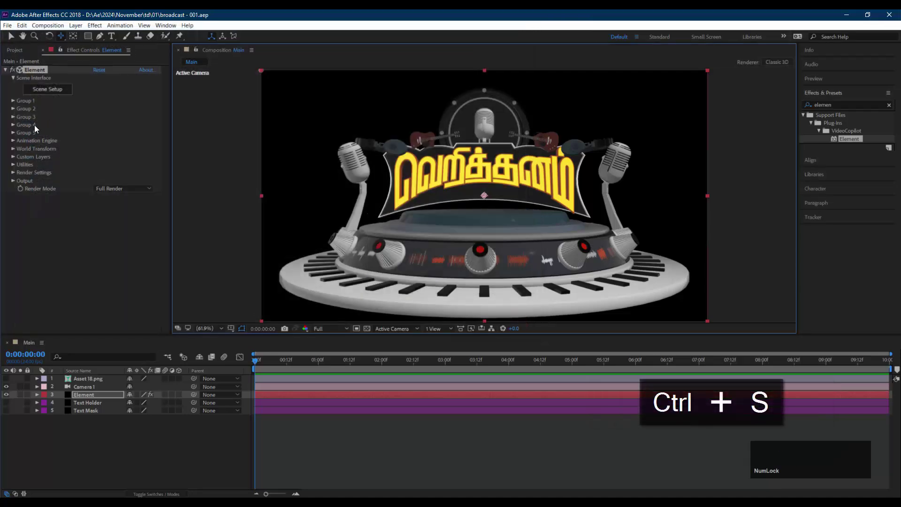
In the scene setup, hide all speaker materials of models for title2: speaker, speaker front metal, back_plastic, speaker_front, speaker edge and speaker nuts
left_click(54, 89)
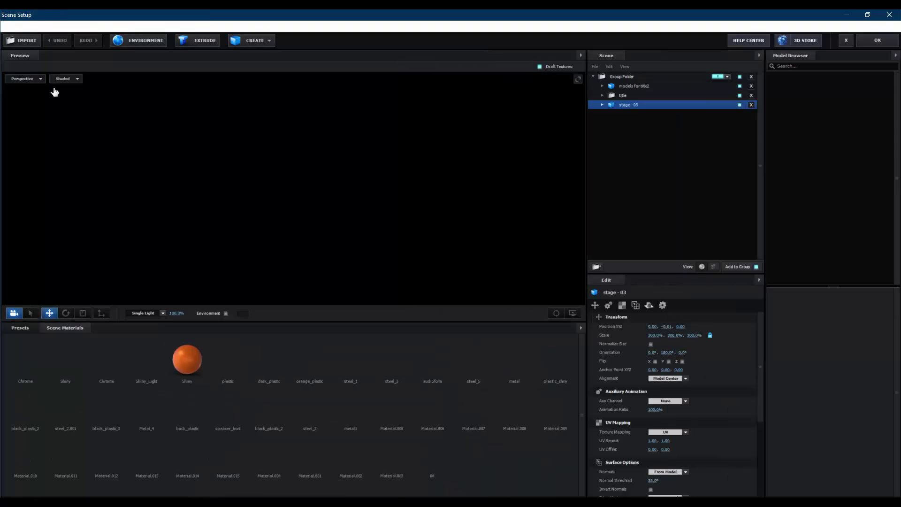
left_click(335, 117)
middle_click_drag(340, 111, 355, 161)
left_click_drag(355, 161, 362, 142)
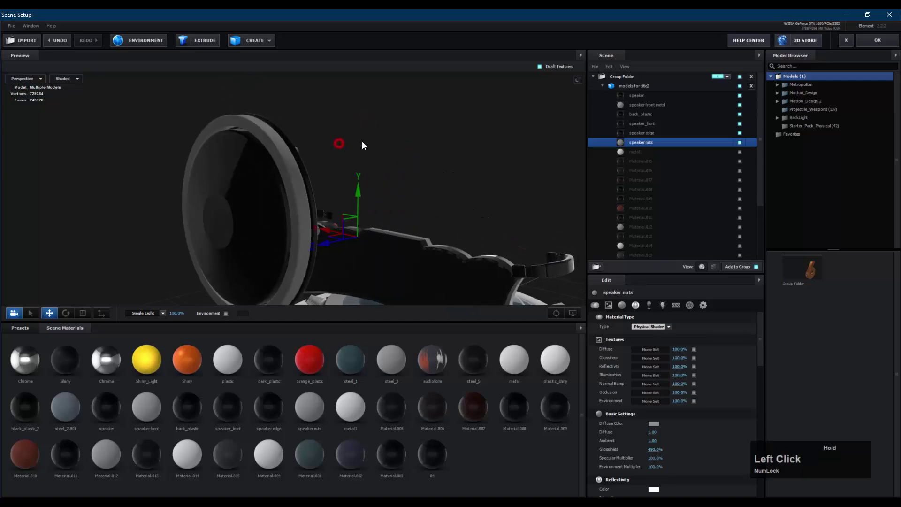
left_click(740, 142)
left_click(740, 133)
left_click(740, 124)
left_click(740, 104)
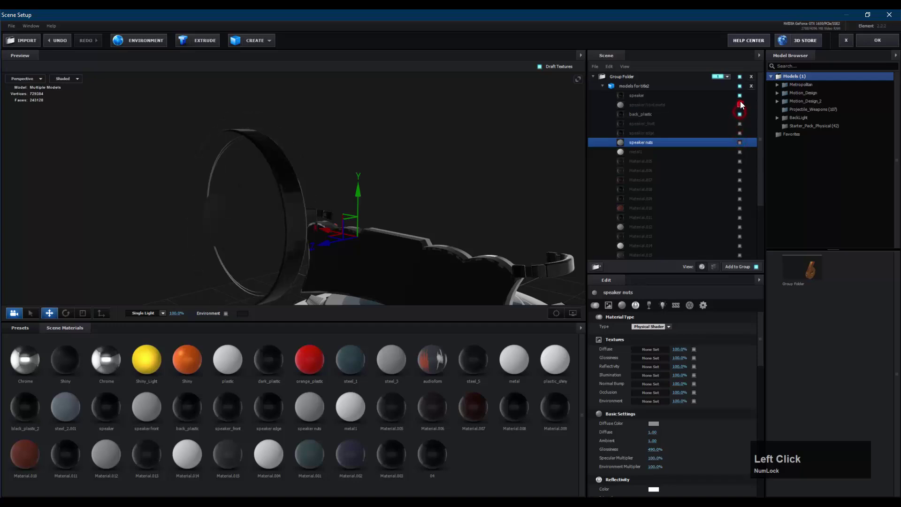
left_click(740, 96)
left_click_drag(384, 153, 681, 132)
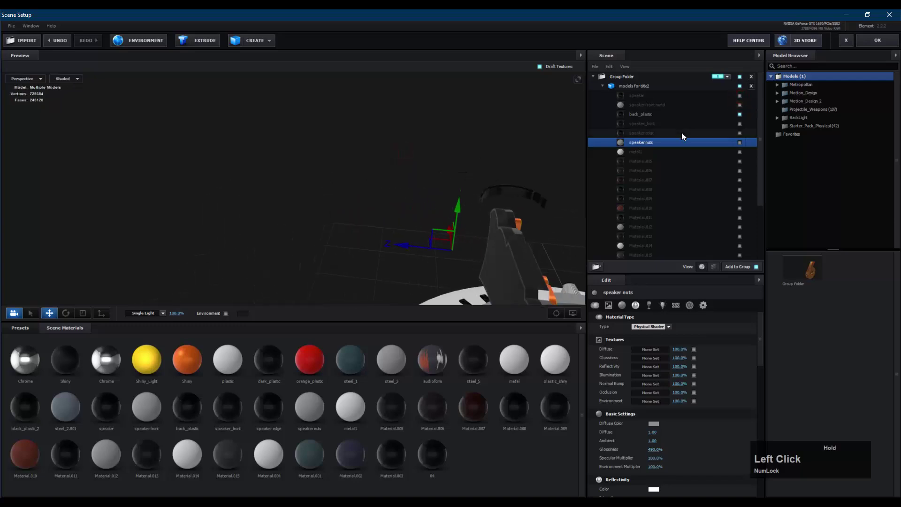
scroll(348, 165, "up", 3)
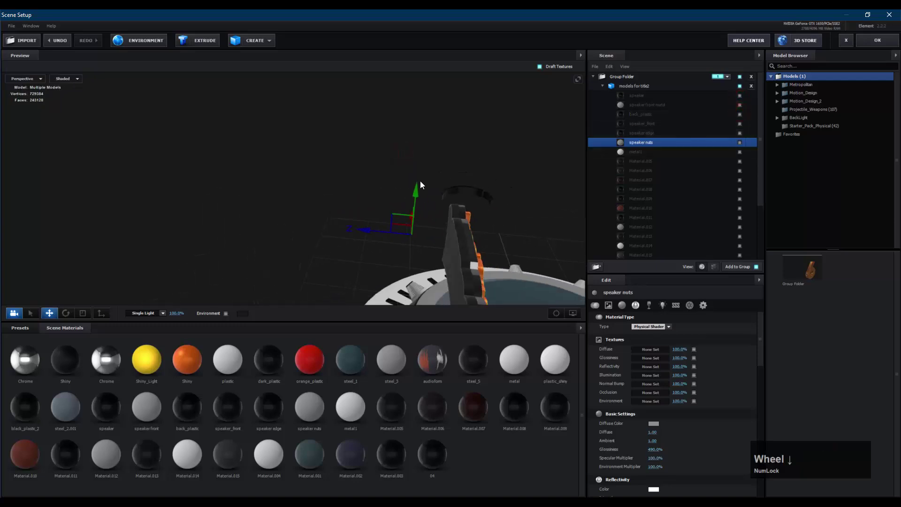
middle_click_drag(421, 181, 710, 142)
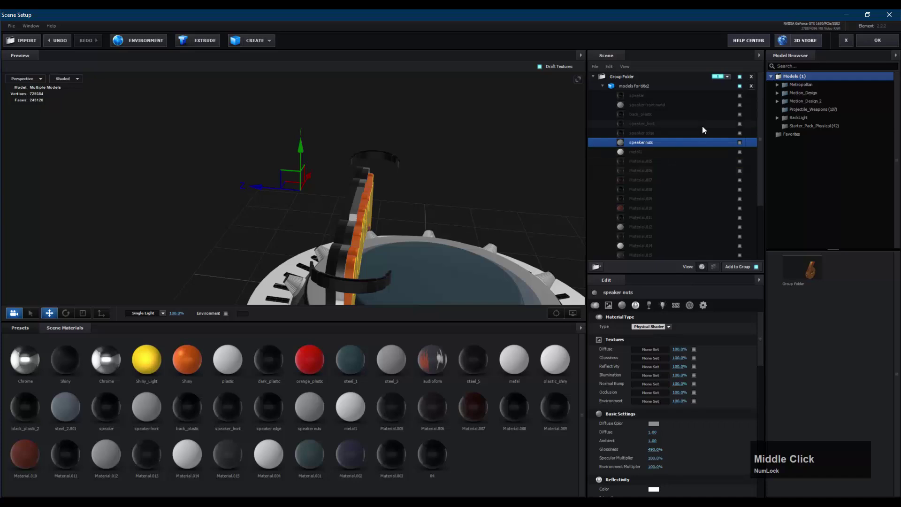
Show the remaining hidden materials of models for title2 again, from metal1 and Material.005 through Material.015 to Material.001, 002, 003 and 004
left_click(740, 151)
left_click(739, 161)
left_click(740, 170)
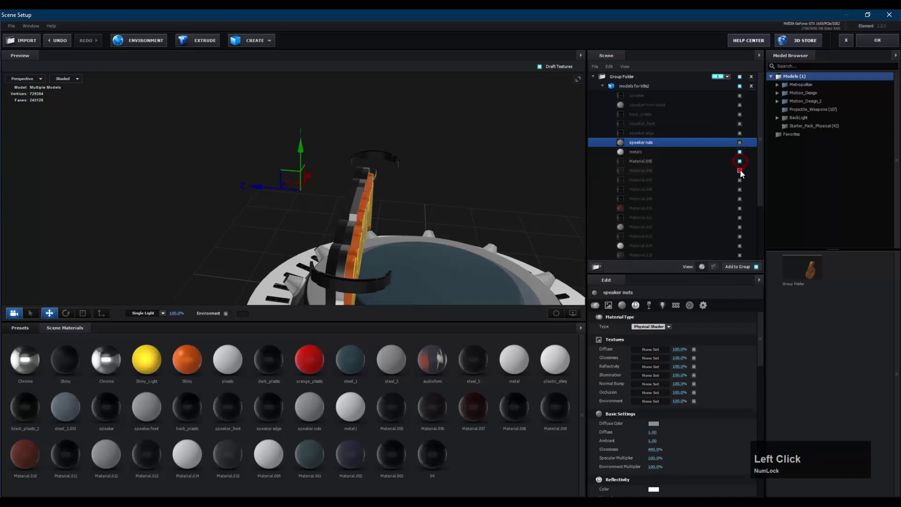
left_click(740, 180)
left_click(740, 189)
left_click(739, 199)
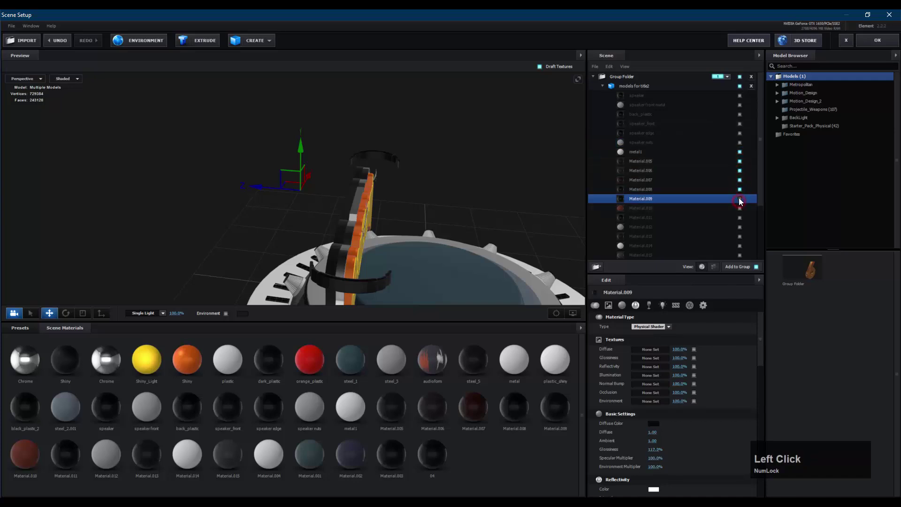
left_click(740, 208)
left_click(740, 218)
left_click(740, 227)
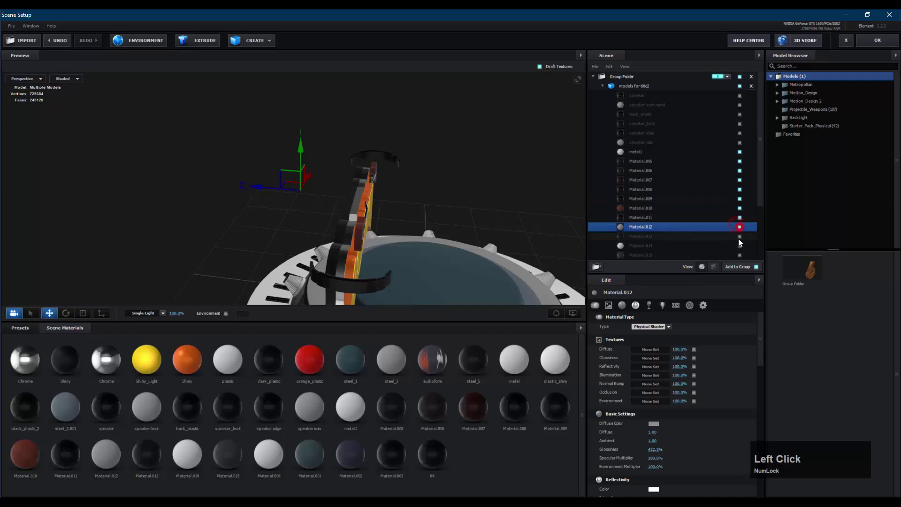
left_click(739, 236)
scroll(735, 228, "down", 1)
left_click(739, 215)
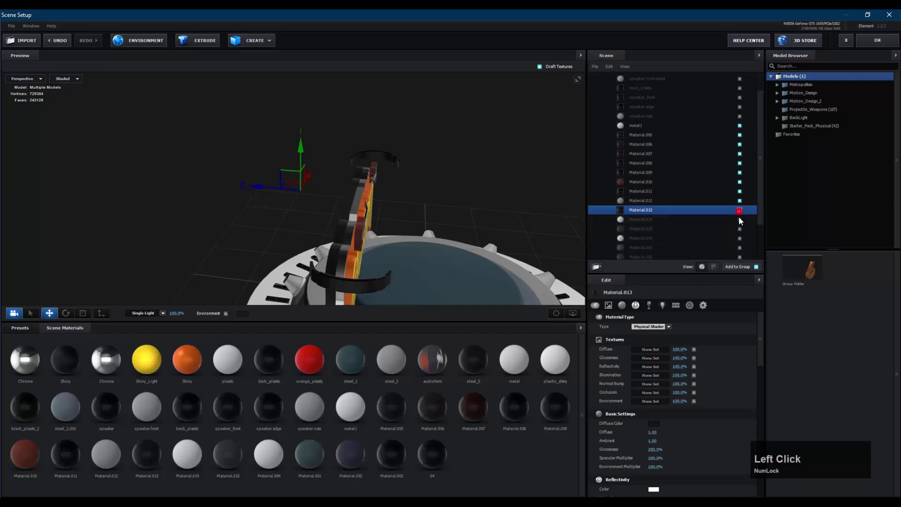
left_click(739, 217)
scroll(708, 212, "down", 2)
left_click(739, 181)
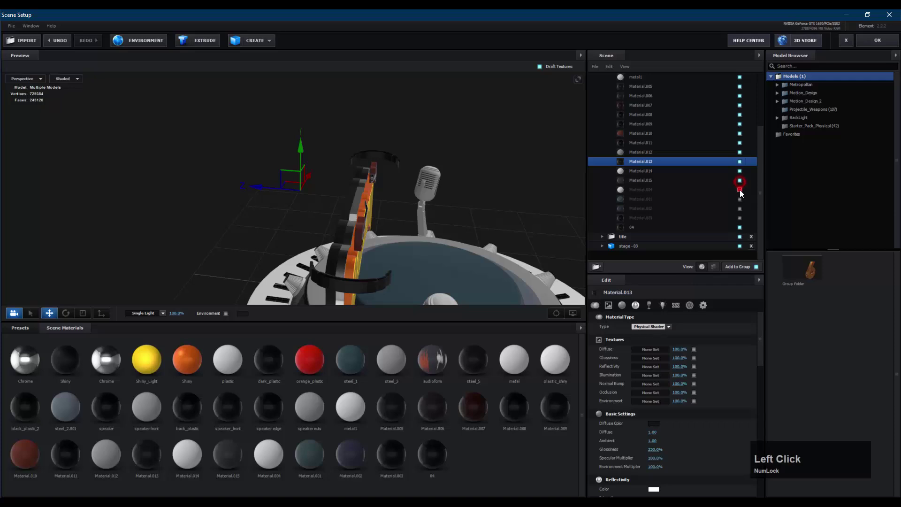
left_click(740, 190)
left_click(740, 199)
left_click(739, 209)
left_click(740, 218)
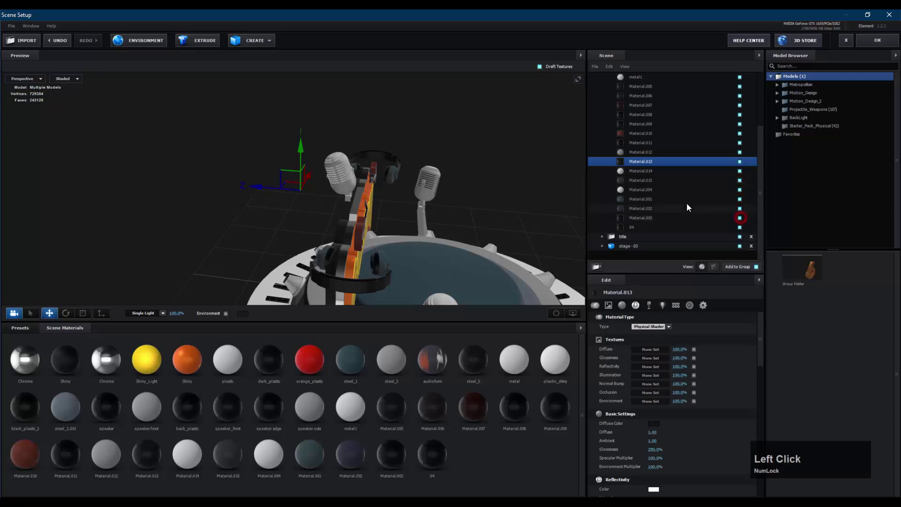
Check the scene from the front without the speaker, accept the scene setup and save the project
left_click_drag(473, 139, 437, 132)
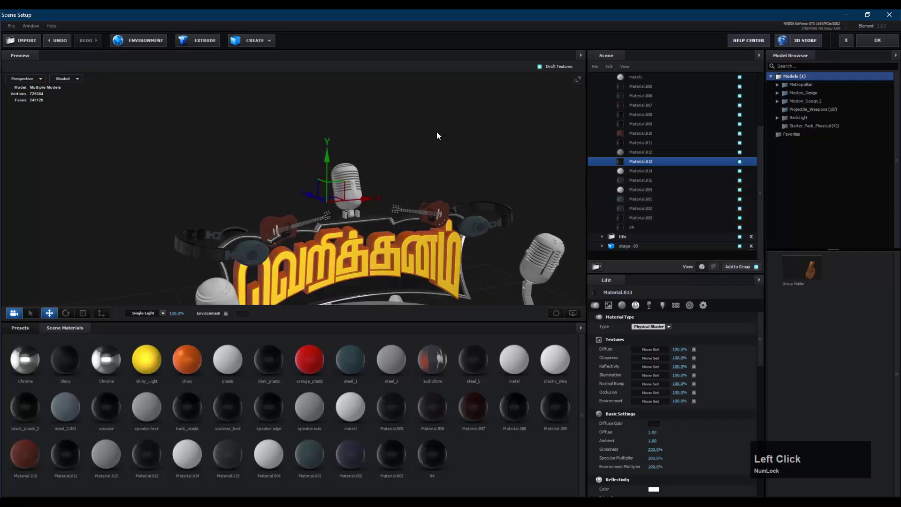
middle_click_drag(437, 131, 418, 156)
mouse_move(399, 147)
left_mouse_down()
mouse_move(381, 148)
mouse_move(474, 148)
mouse_move(382, 148)
left_mouse_up()
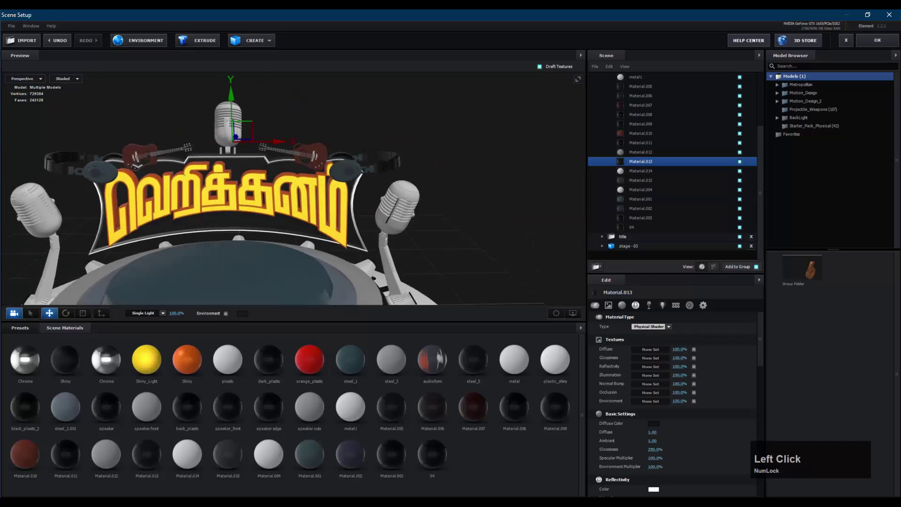
left_click(866, 42)
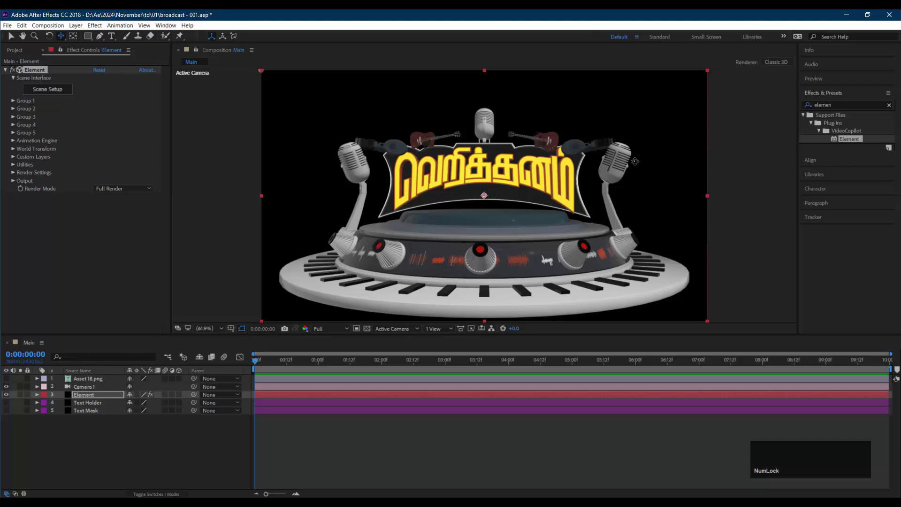
key("ctrl+s")
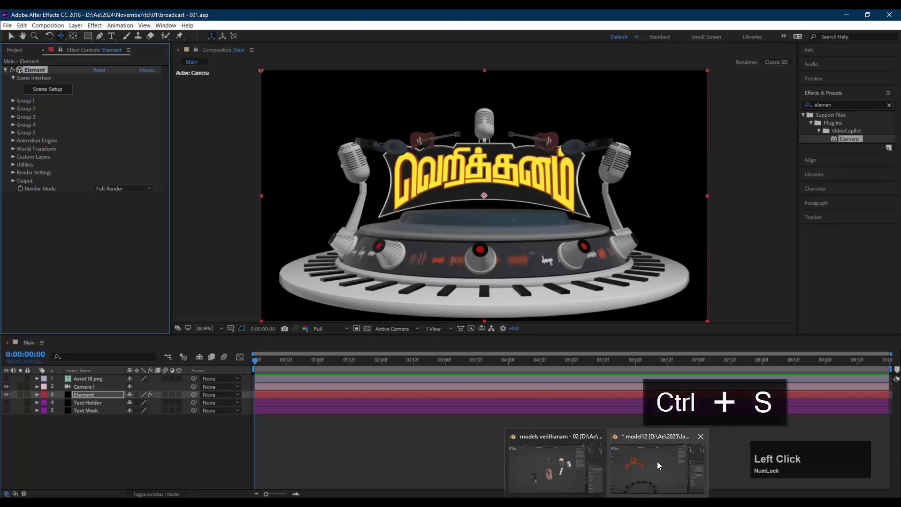
Switch to the model12 file in Blender and select only the round speaker model
left_click(659, 461)
left_click(308, 167)
middle_click_drag(233, 165, 439, 197)
left_click_drag(289, 142, 391, 266)
scroll(369, 230, "up", 2)
middle_click_drag(369, 230, 397, 205)
scroll(418, 209, "up", 1)
Export only the selected speaker as a Wavefront OBJ named speaker back in the exports folder
left_click(20, 27)
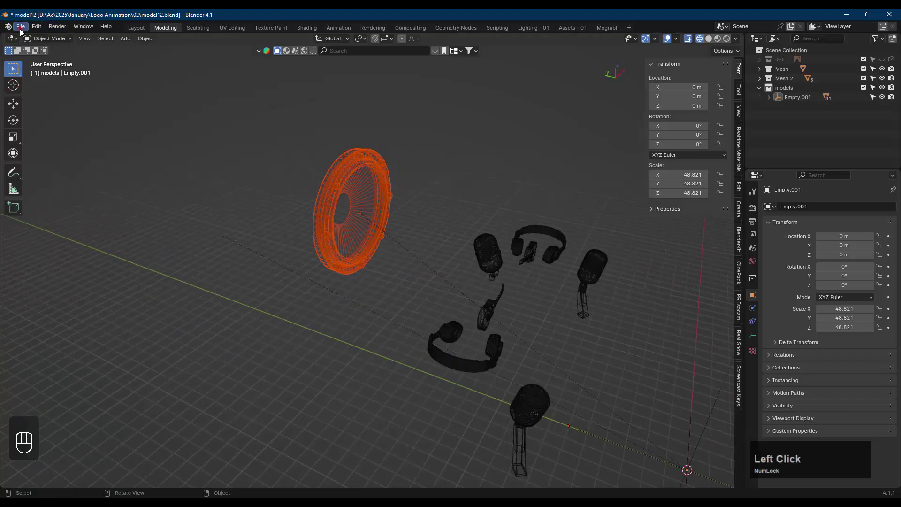
mouse_move(67, 167)
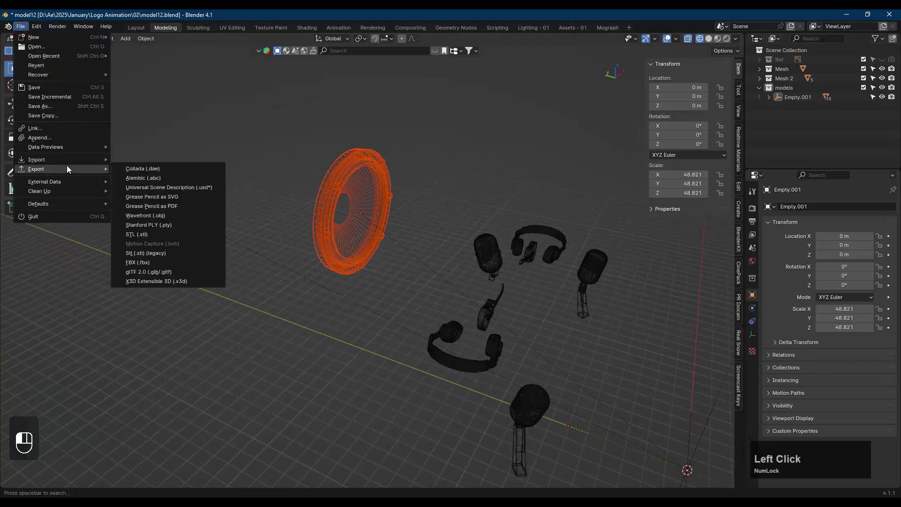
left_click(171, 215)
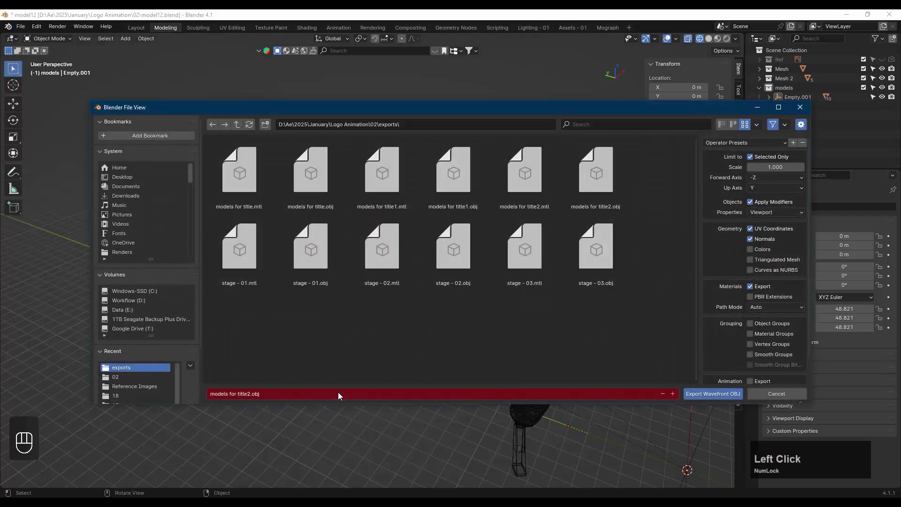
left_click(338, 392)
type("speake")
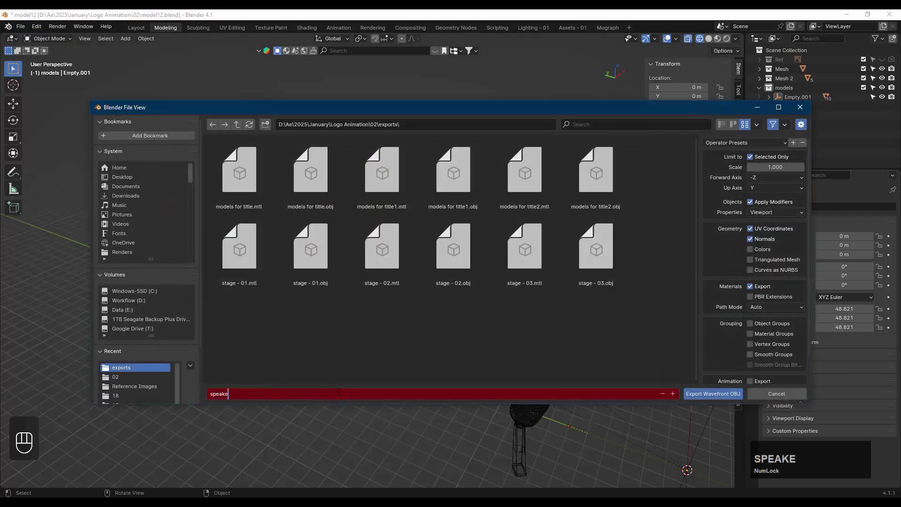
type("r back")
left_click(735, 395)
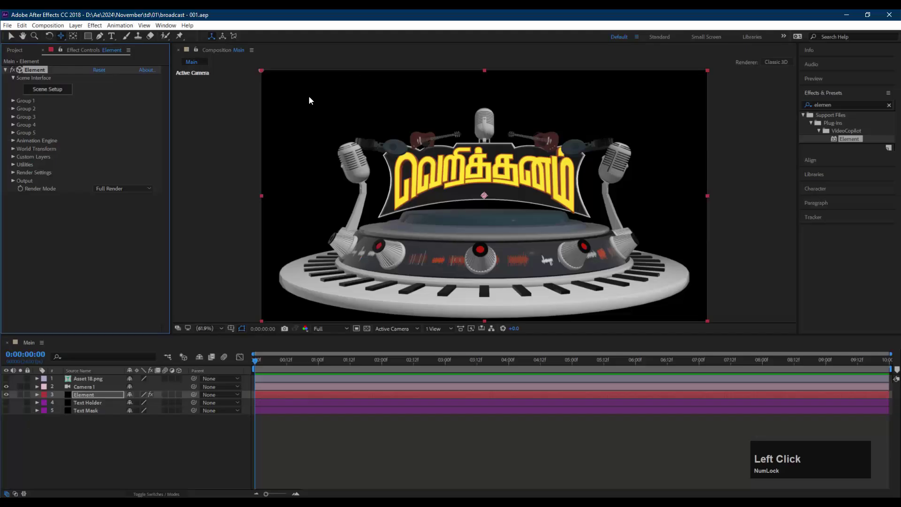
Switch to After Effects, save the project, and import speaker back.obj into the Group Folder in the Element scene setup with default import preferences
left_click(42, 92)
key("ctrl+s")
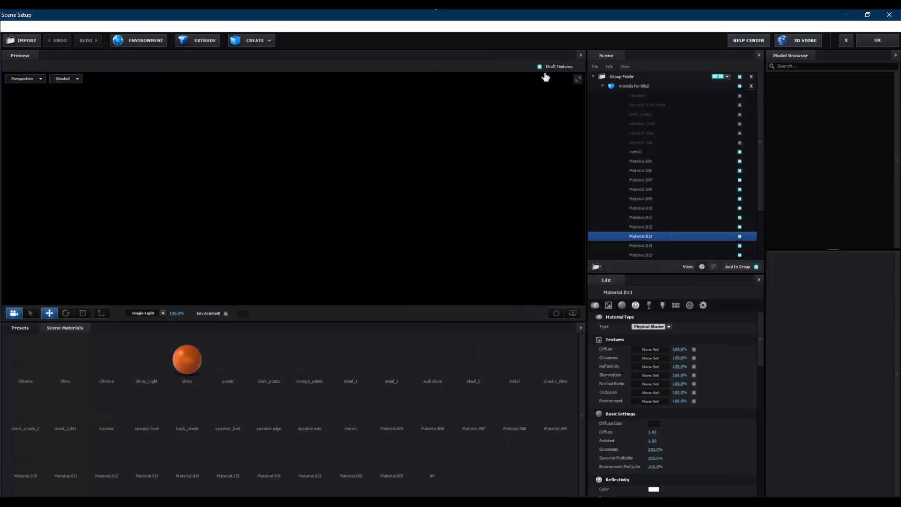
left_click(603, 86)
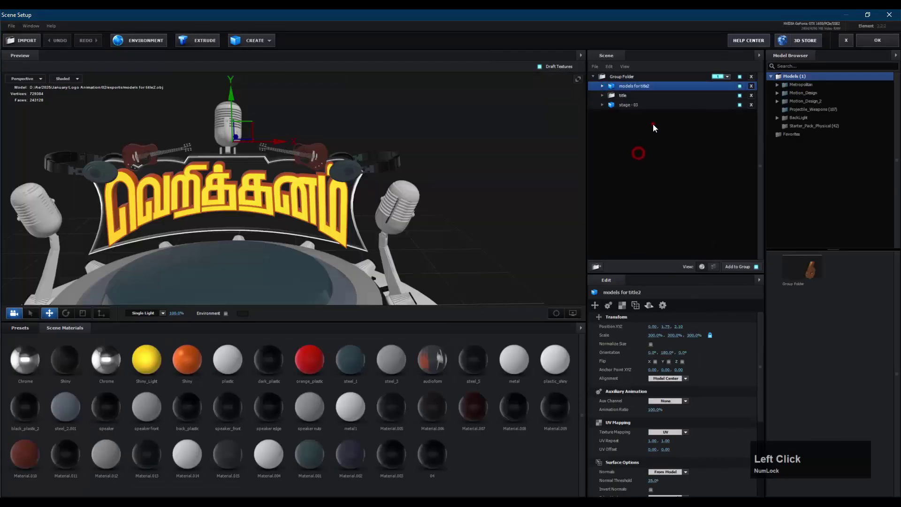
left_click(652, 75)
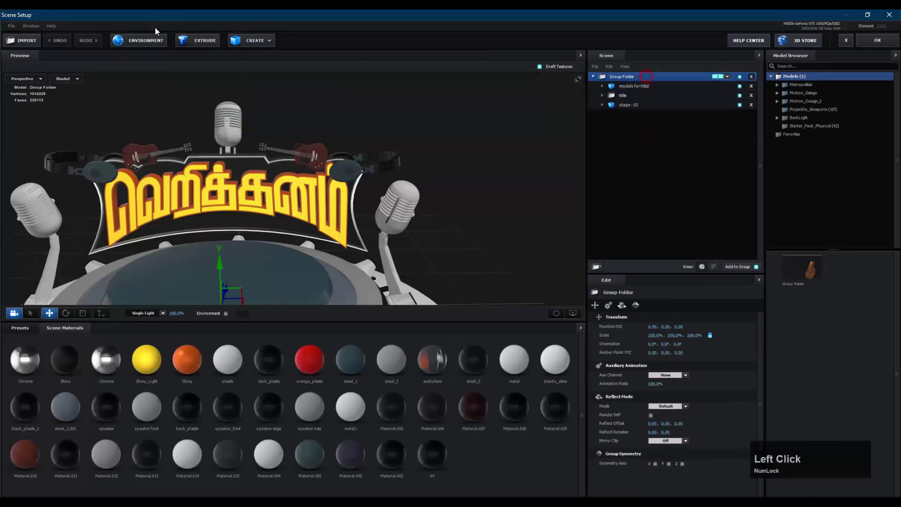
left_click(19, 40)
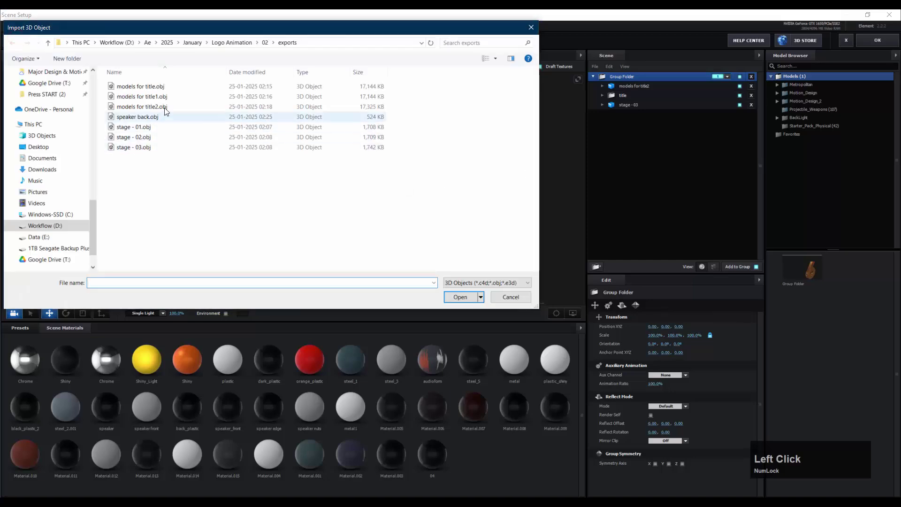
double_click(178, 118)
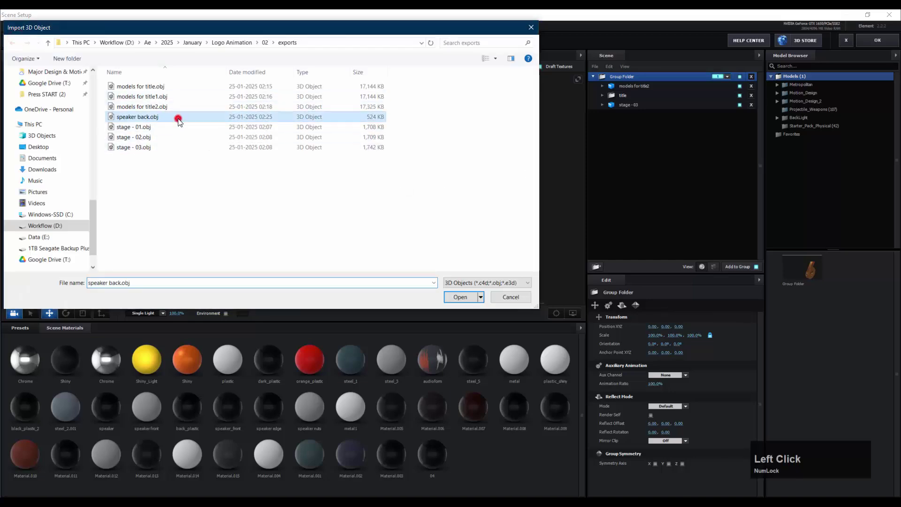
left_click(500, 330)
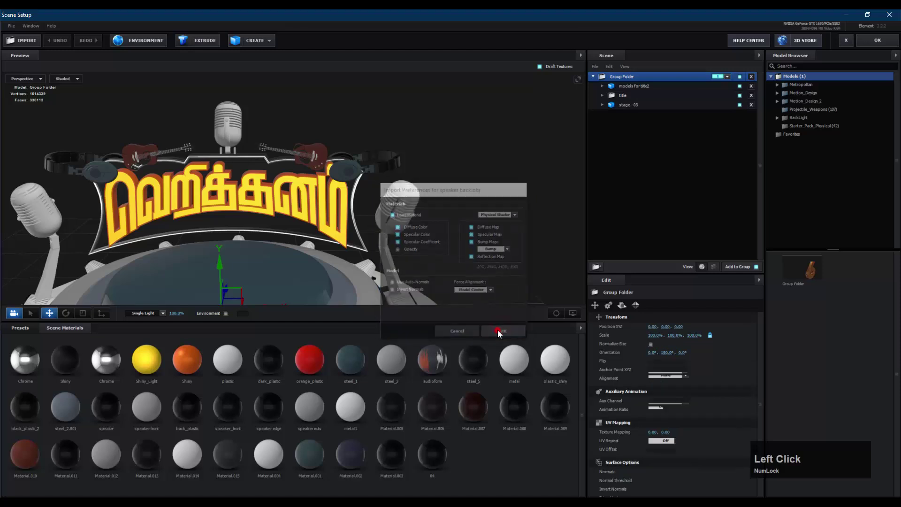
Move the speaker back model up and behind the title, to about 0.00, 1.40, 2.09
left_click_drag(458, 202, 440, 241)
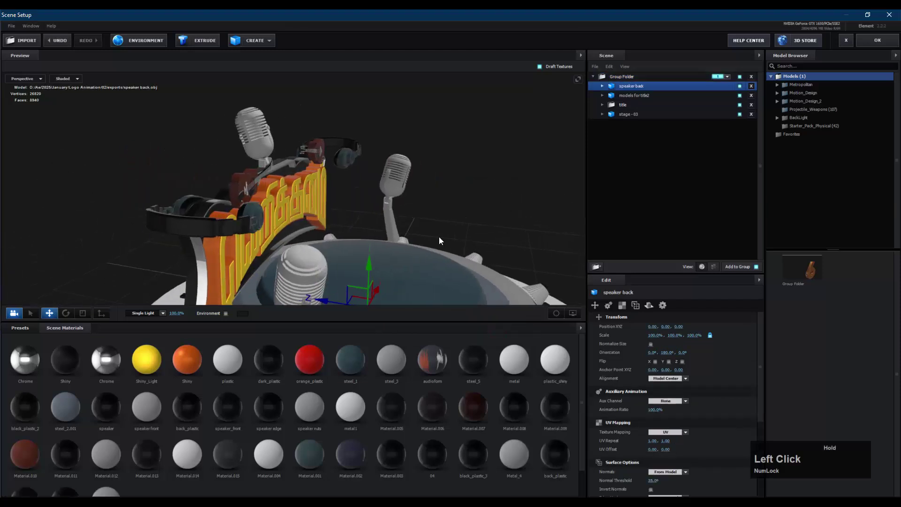
left_click_drag(367, 263, 341, 195)
left_click_drag(230, 190, 528, 175, "shift")
middle_click(547, 172)
Expand the speaker back model and hide its Metal_4, back_plastic, speaker_front and black_plastic_2 materials to identify their parts
left_click(601, 86)
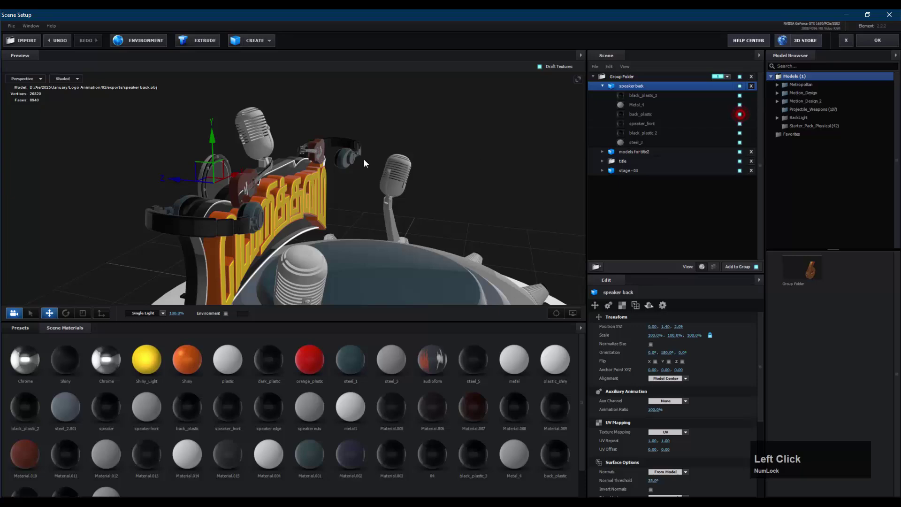
left_click_drag(365, 159, 361, 108)
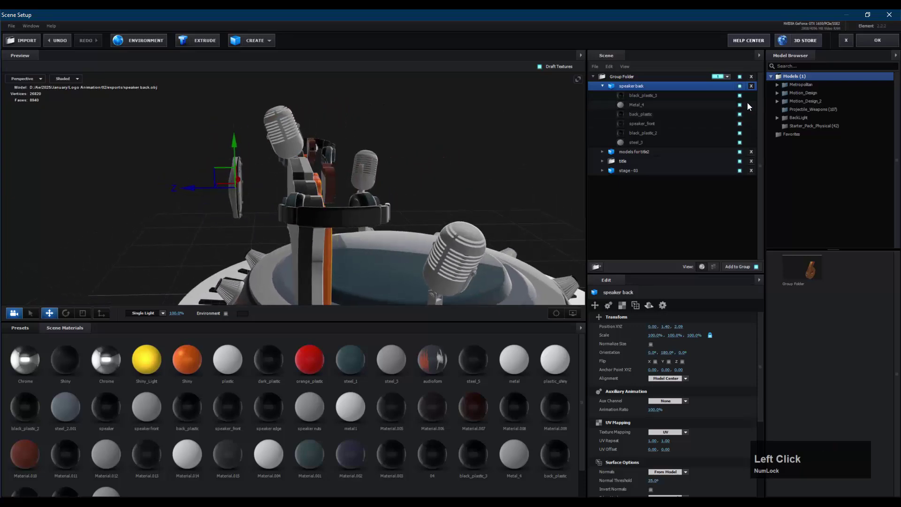
left_click(740, 105)
left_click(739, 114)
left_click(740, 123)
left_click(739, 133)
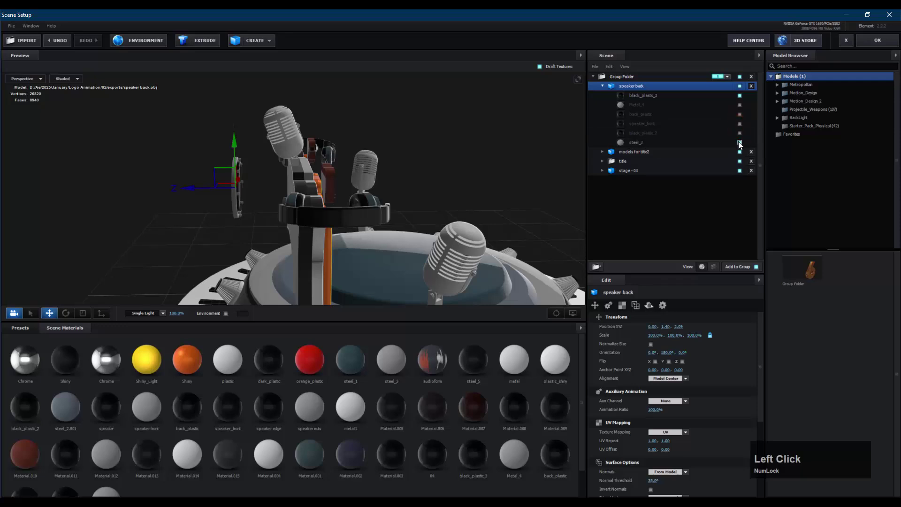
Show all hidden speaker back materials again and delete the speaker back model from the scene
left_click(740, 143)
left_click(740, 133)
left_click(740, 124)
left_click(740, 114)
left_click(740, 105)
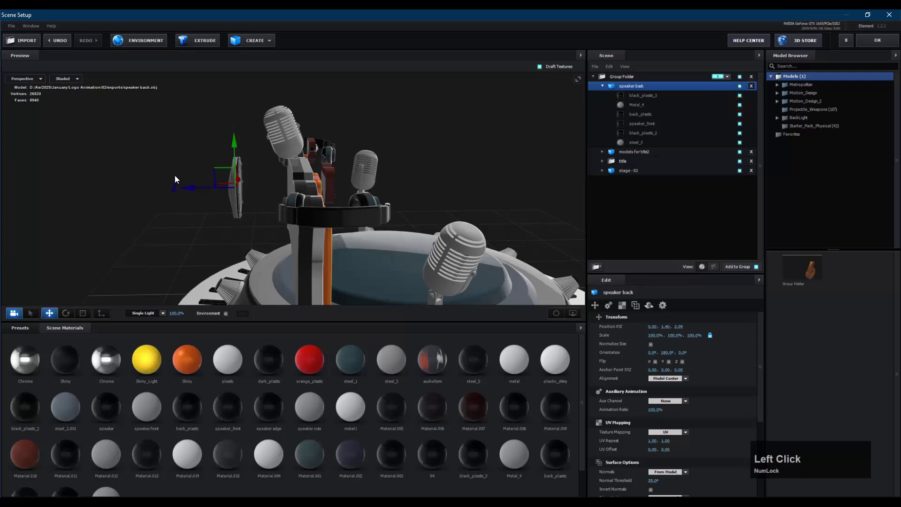
scroll(242, 140, "up", 2)
left_click(751, 86)
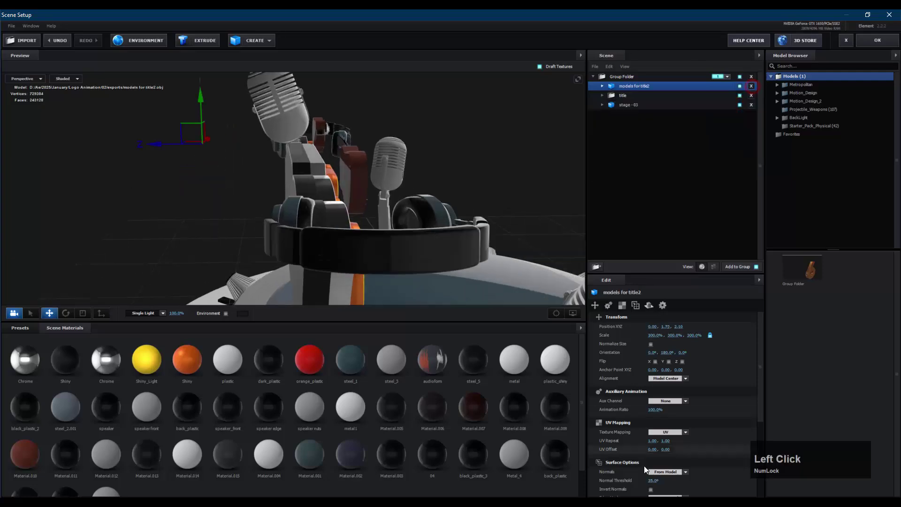
Switch to the model12 file in Blender and show the speaker with shaded materials instead of wireframe
left_click(558, 465)
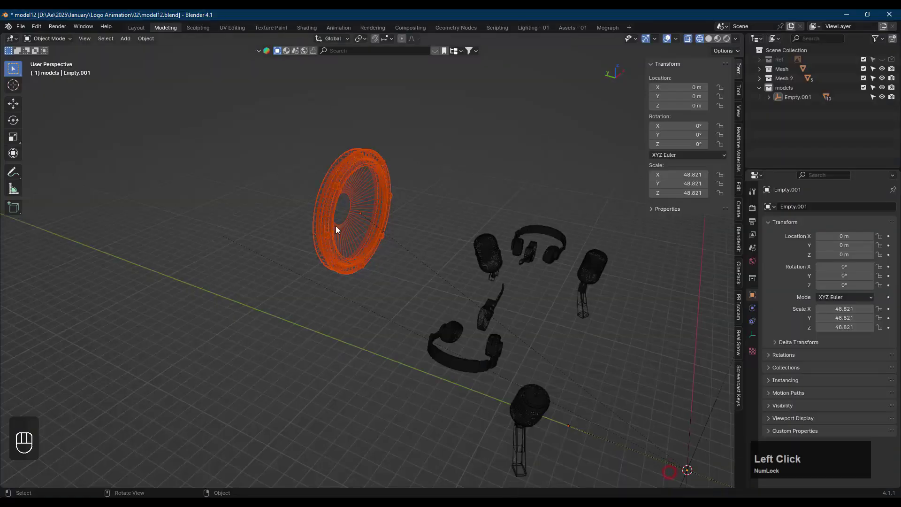
middle_click_drag(430, 140, 482, 132)
scroll(435, 160, "up", 3)
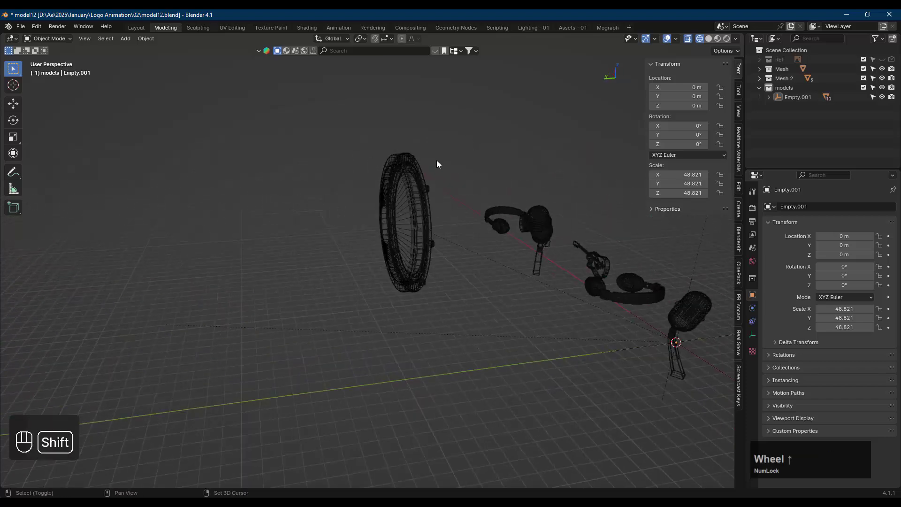
key("shift+z")
Try to move the upper steel ring away from the speaker and undo the move
left_click(371, 232)
key("g")
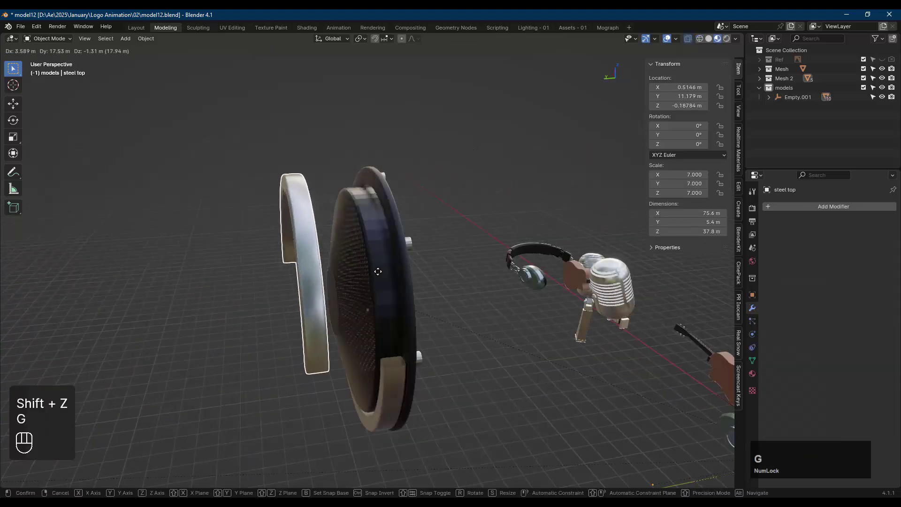
left_click(371, 274)
key("ctrl+z")
Examine the speaker's upper and lower steel rings and open the material settings of the upper ring
middle_click_drag(406, 256, 422, 240)
scroll(413, 209, "up", 1, "shift")
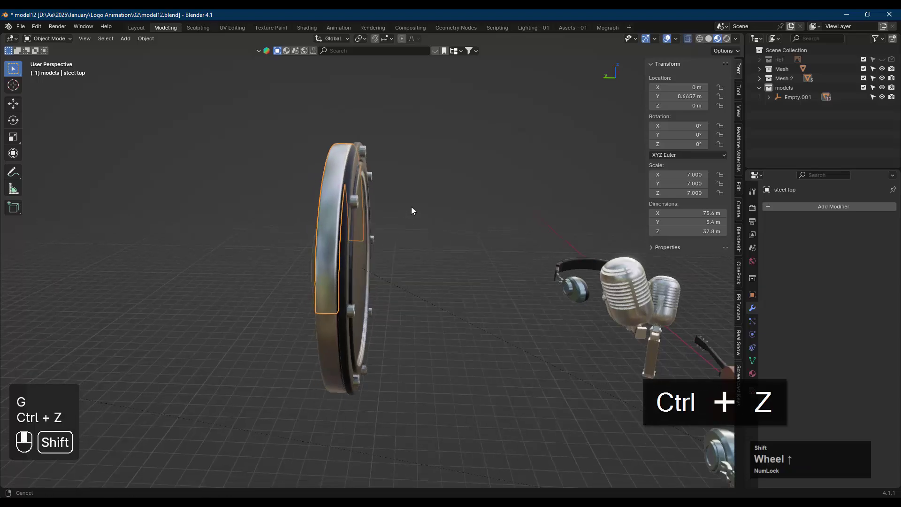
middle_click_drag(413, 209, 446, 175)
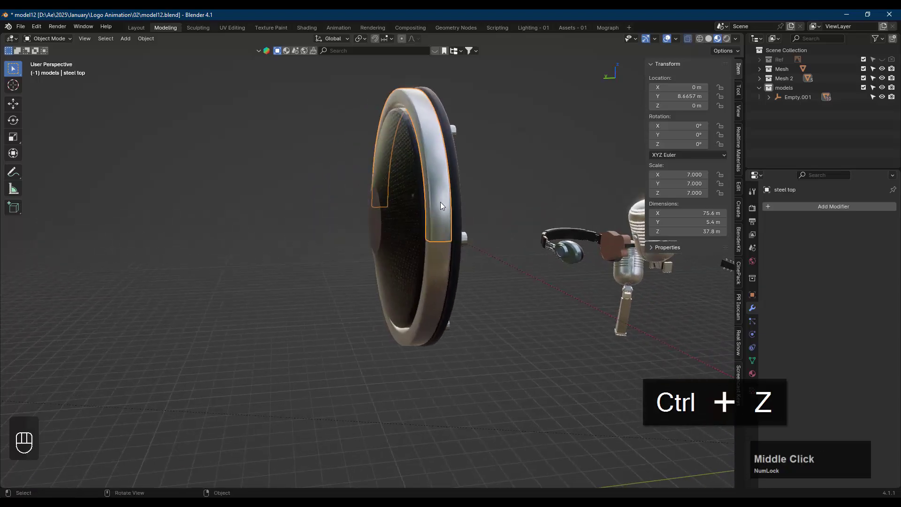
left_click(433, 266)
left_click(429, 197)
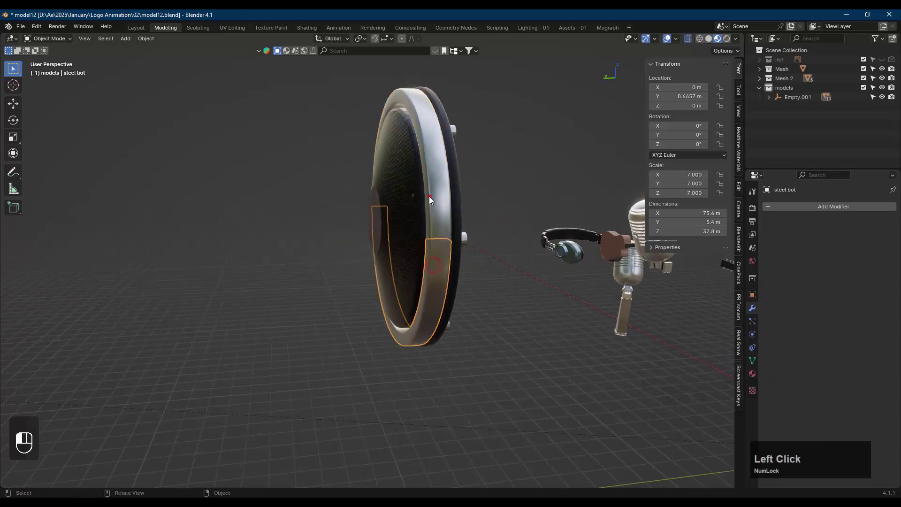
left_click(752, 375)
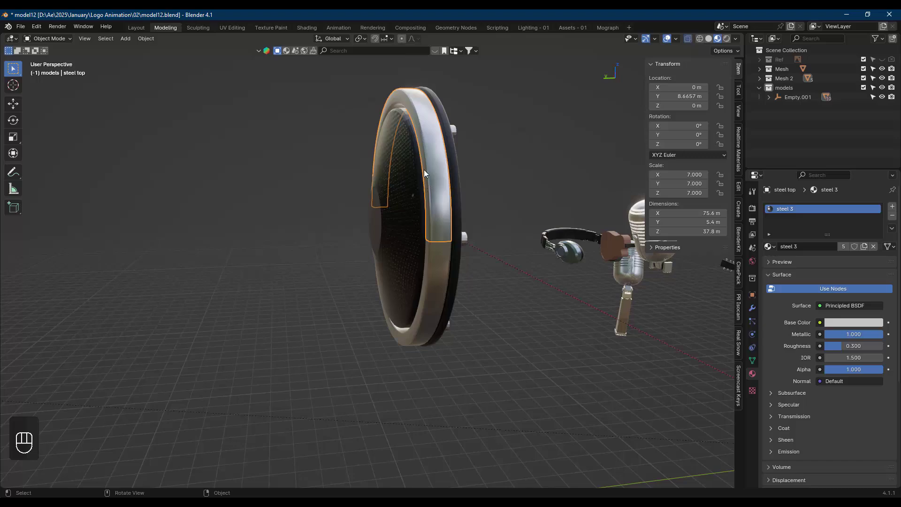
Compare the material assigned to the speaker's nuts with the one on the upper steel ring
middle_click_drag(544, 175, 436, 165)
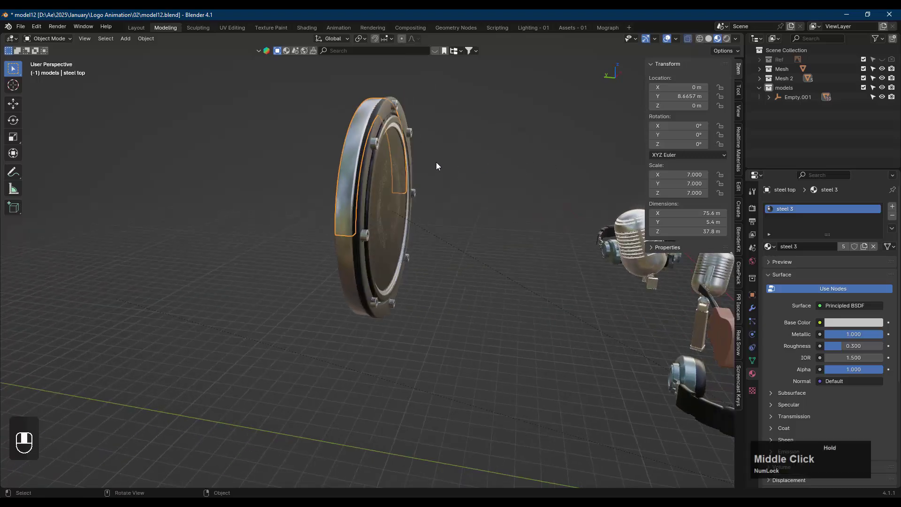
left_click(374, 144)
middle_click_drag(382, 144, 403, 141)
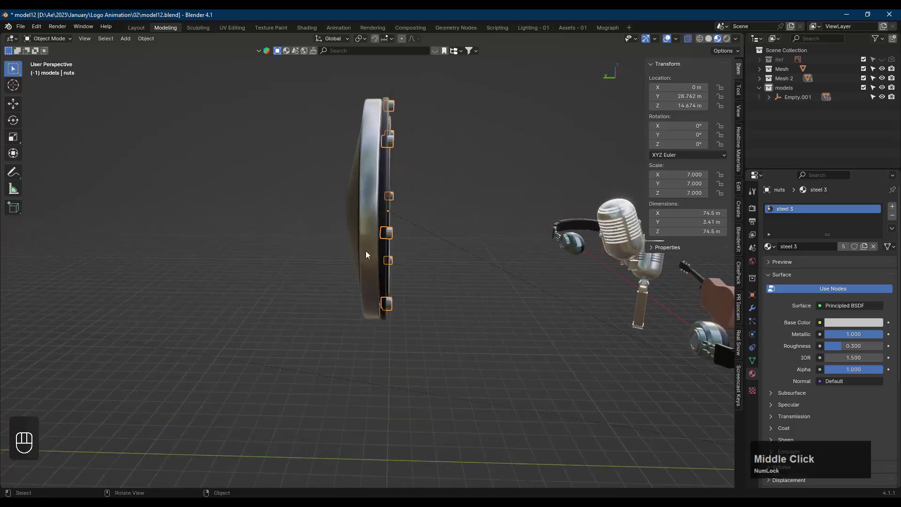
left_click(368, 256)
middle_click_drag(375, 170, 380, 149)
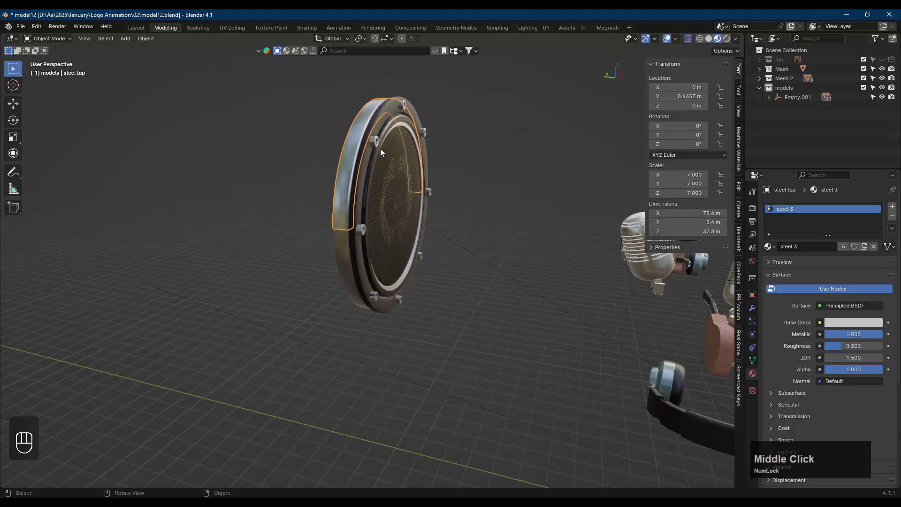
left_click(377, 145)
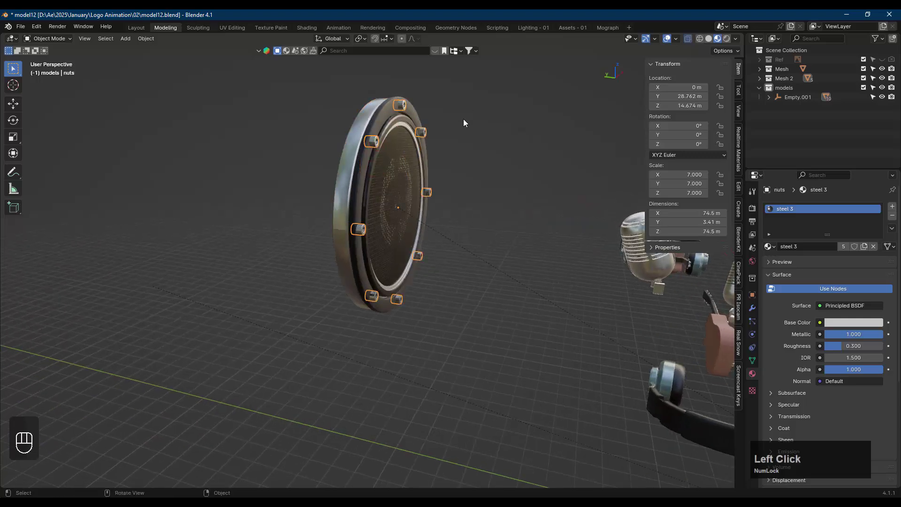
Give the speaker's nuts their own separate copy of the steel 3 material
left_click(404, 107)
left_click(849, 321)
left_click(880, 155)
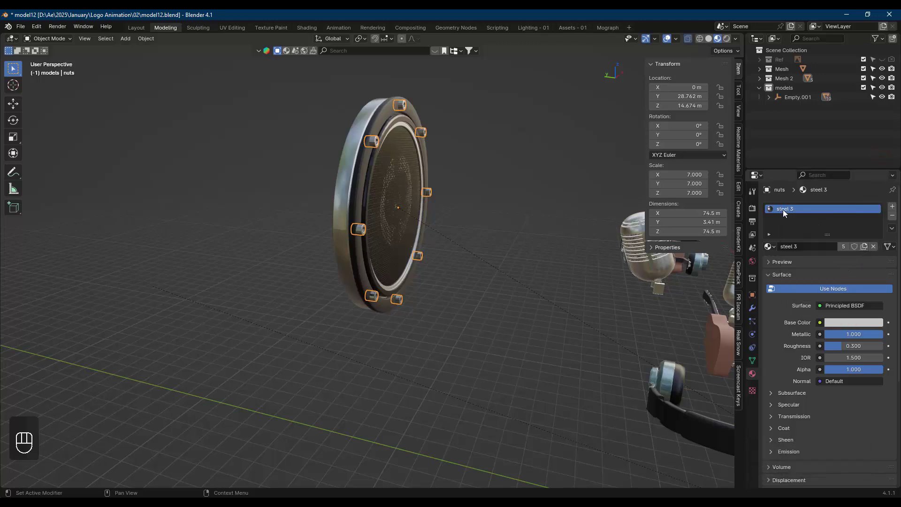
left_click(864, 247)
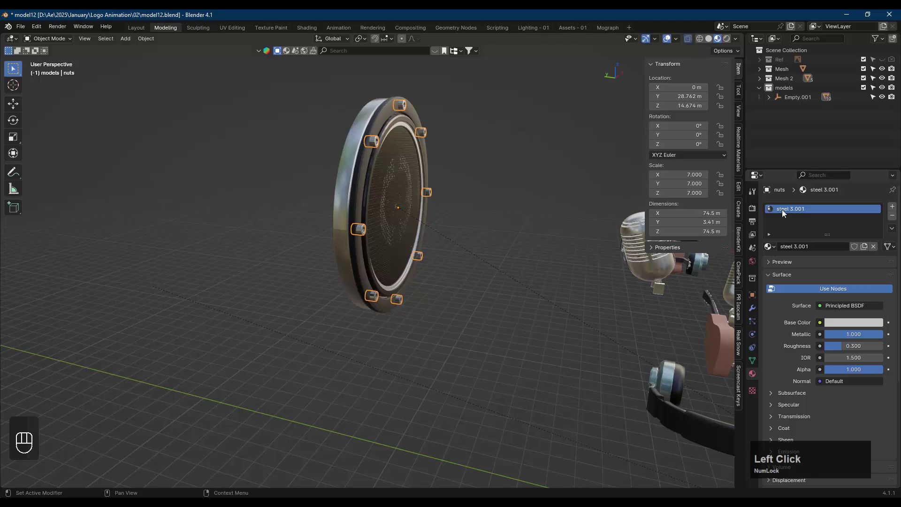
Tint the nuts' base color with hue 0.500 and saturation 0.169, darken it slightly, and set the roughness to about 0.197
left_click(855, 323)
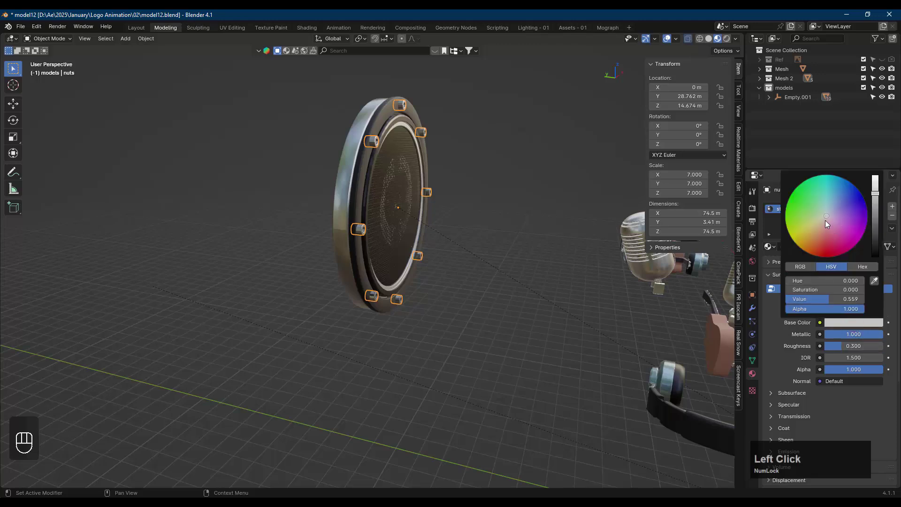
left_click(826, 214)
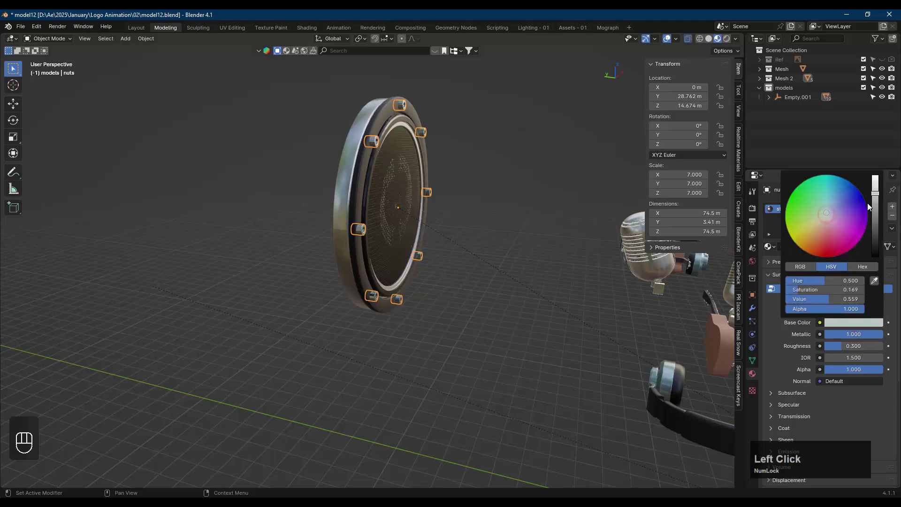
left_click_drag(875, 196, 876, 202)
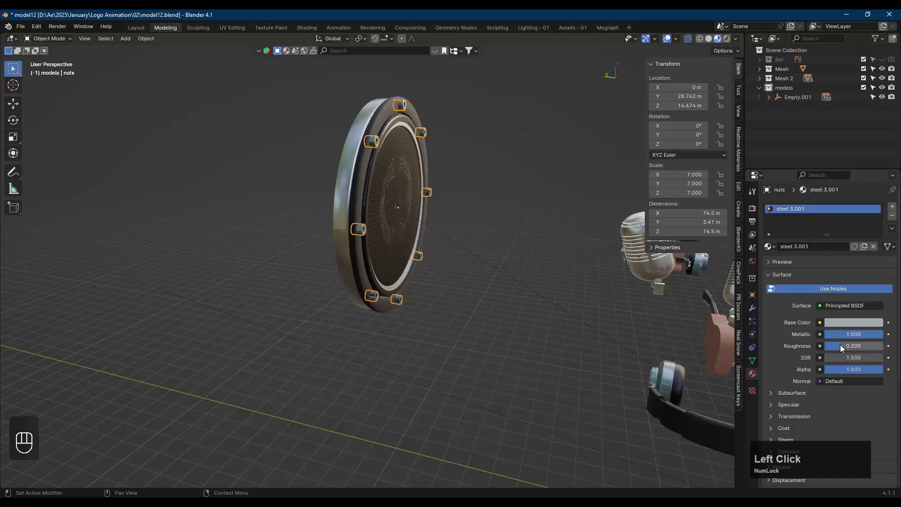
left_click_drag(842, 347, 836, 348)
Give the speaker's upper steel ring its own separate copy of the steel 3 material
middle_click_drag(396, 127, 410, 145)
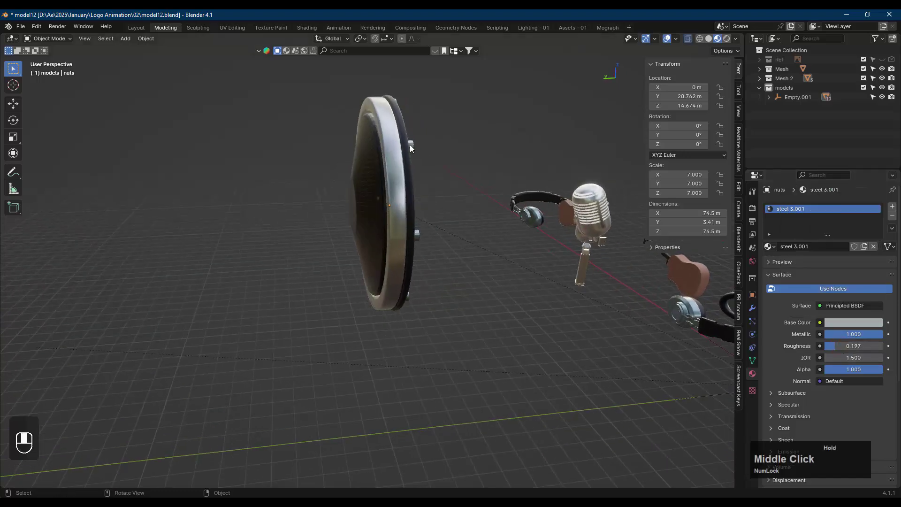
left_click(394, 168)
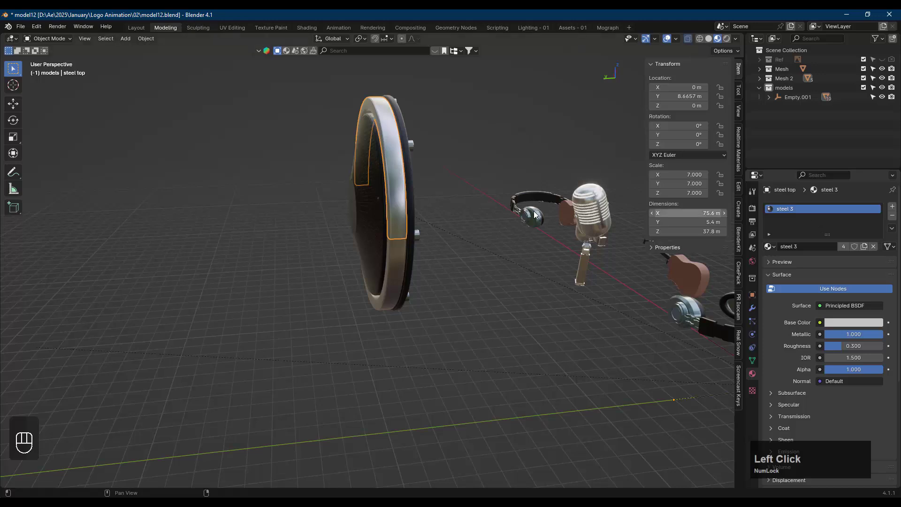
left_click(857, 325)
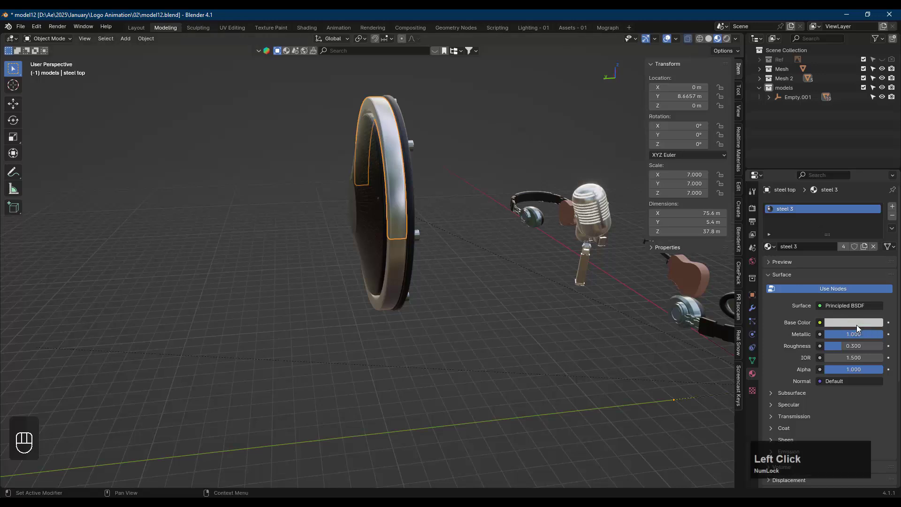
left_click(863, 247)
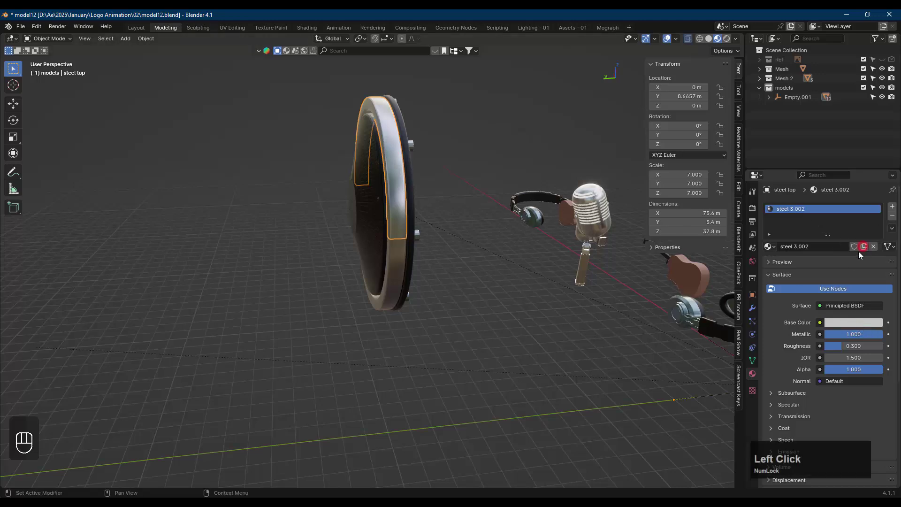
Tint the upper ring's base color with hue 0.676 and saturation 0.162, adjust its brightness, and set the roughness to about 0.229
left_click(855, 322)
left_click_drag(828, 213, 829, 216)
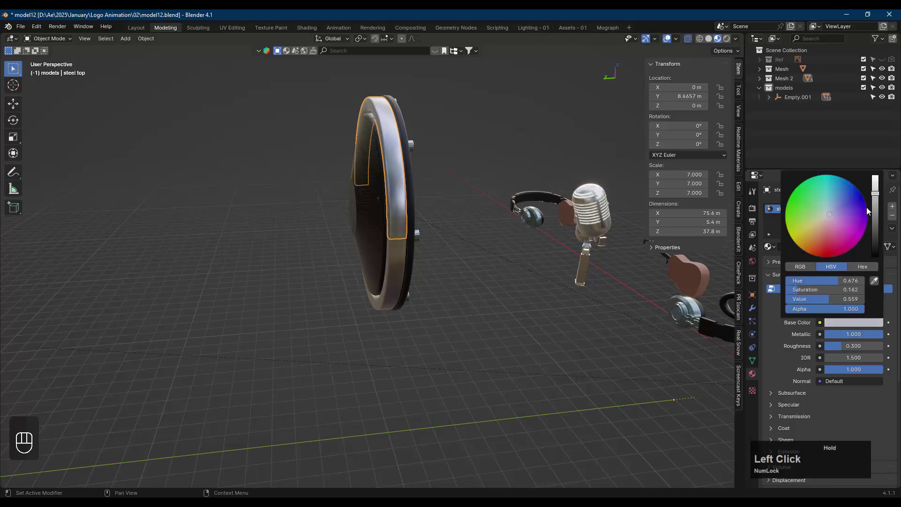
left_click_drag(875, 198, 876, 197)
left_click_drag(840, 344, 835, 344)
middle_click_drag(585, 157, 444, 157)
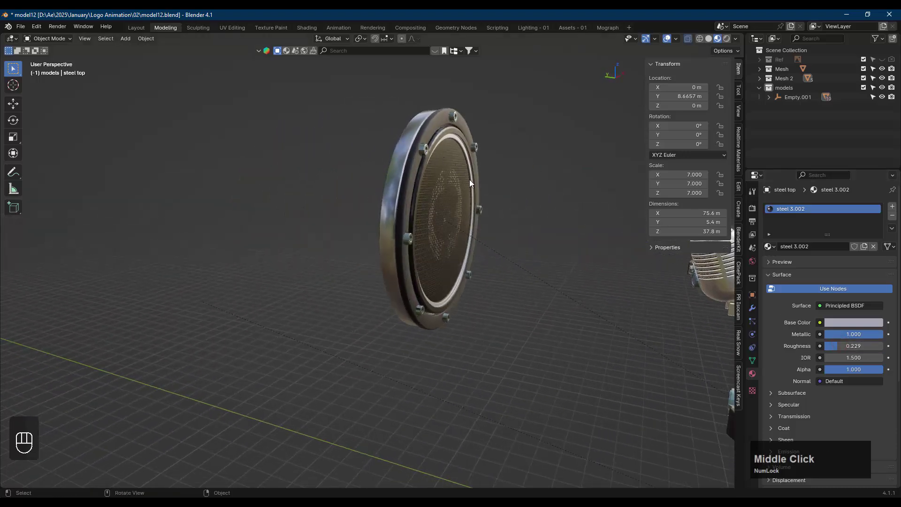
middle_click_drag(471, 183, 374, 156)
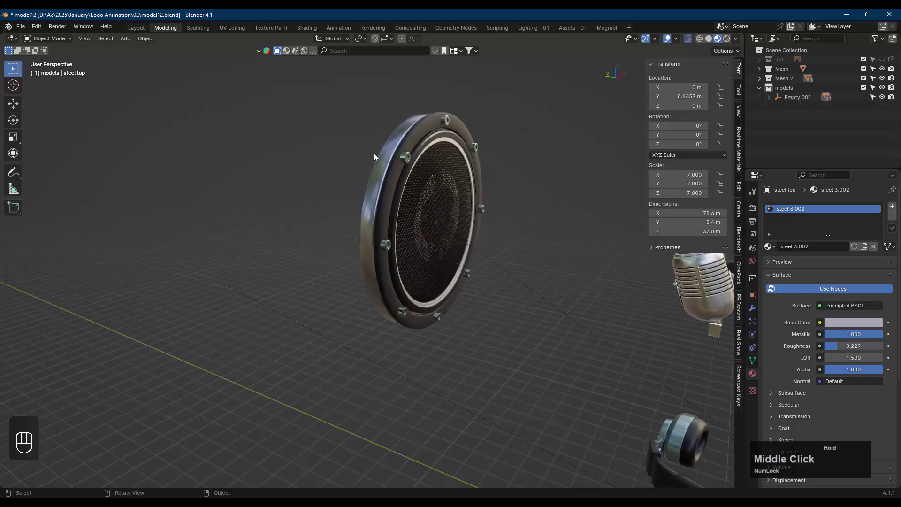
Save the Blender file and export only the speaker's parts as the Wavefront file speaker back1.obj in the exports folder
left_click(21, 26)
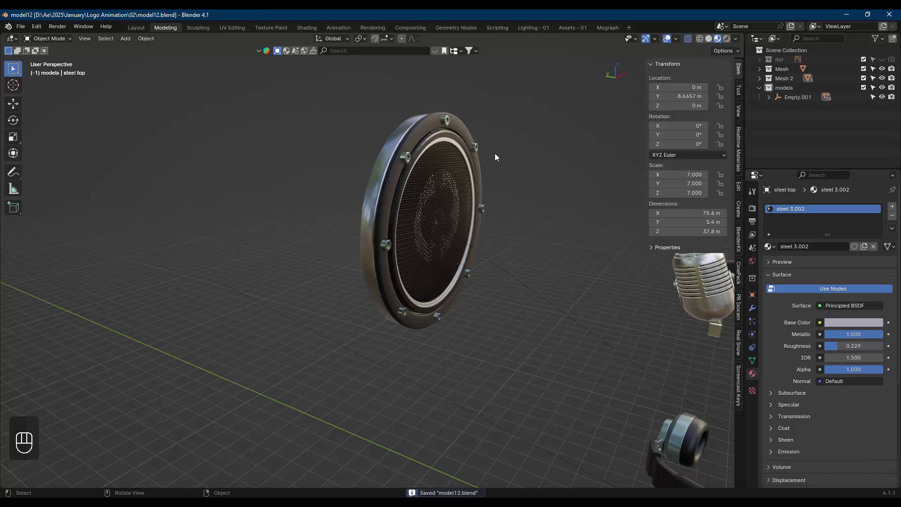
key("shift+z")
scroll(439, 158, "down", 4)
left_click_drag(403, 97, 521, 278)
left_click(21, 26)
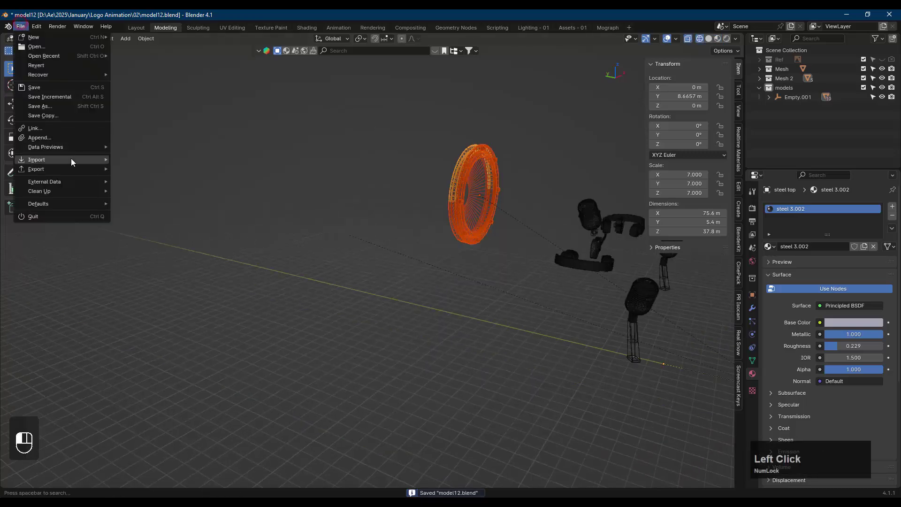
mouse_move(77, 170)
left_click(145, 215)
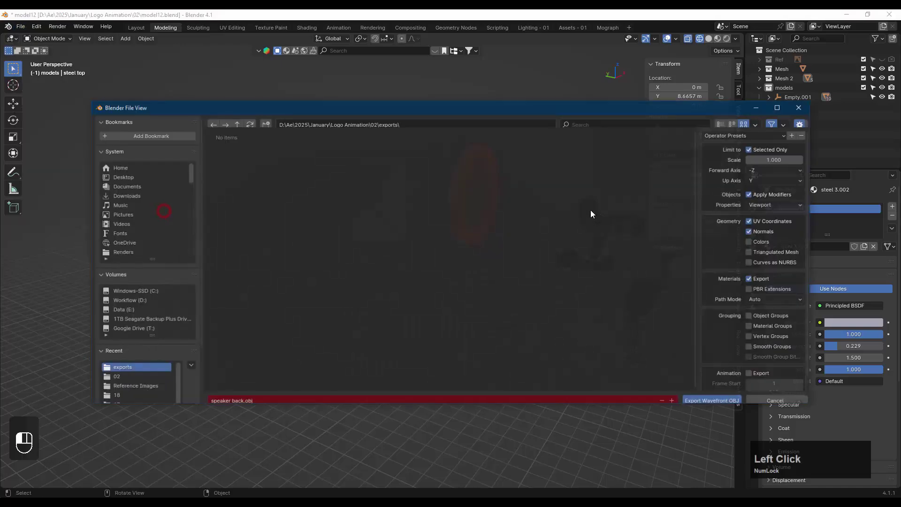
left_click(674, 394)
left_click(700, 394)
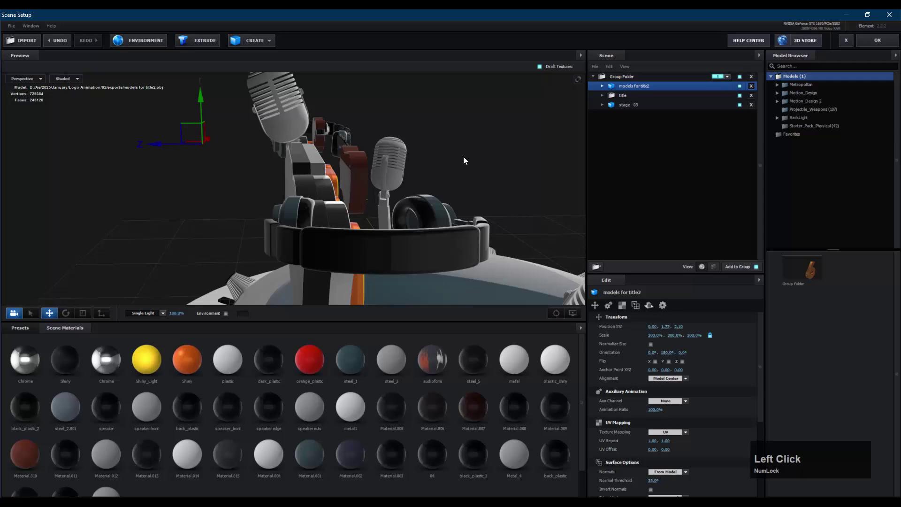
Switch to Element 3D, import speaker back1.obj into the scene and raise it above the stage to about Y 1.57
middle_click_drag(464, 156, 423, 183)
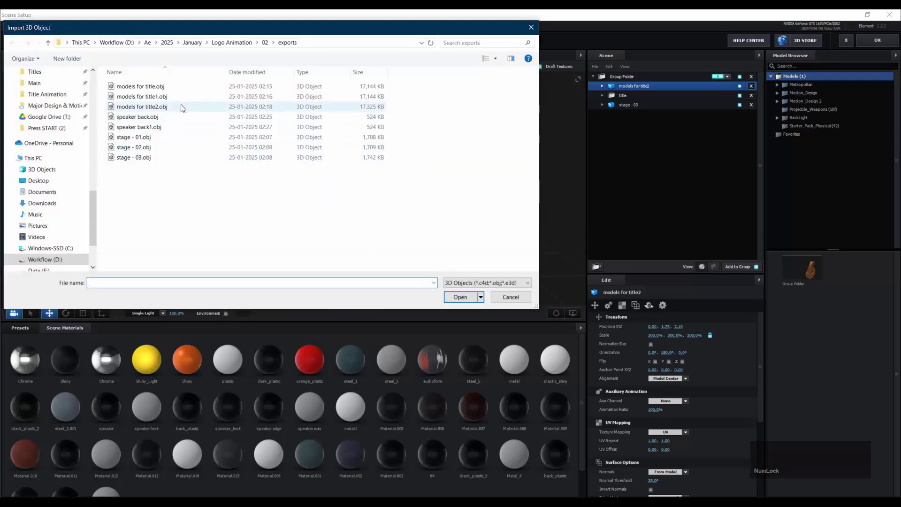
double_click(174, 132)
left_click(498, 328)
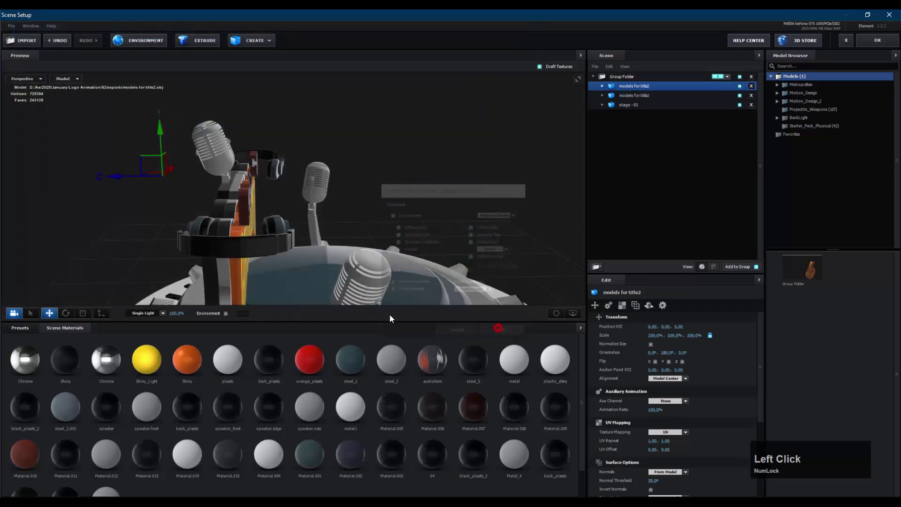
left_click_drag(334, 269, 347, 142)
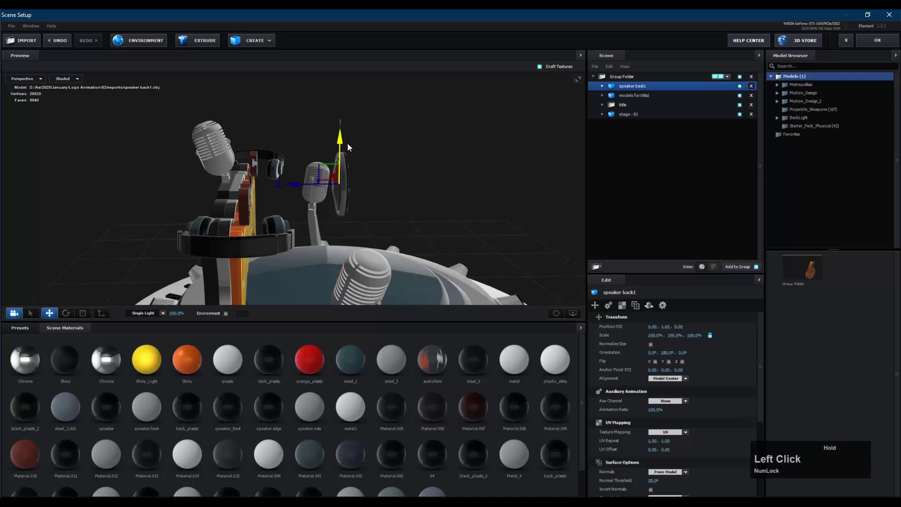
Toggle the visibility of the imported speaker's individual steel materials to check which part each one covers
left_click(602, 86)
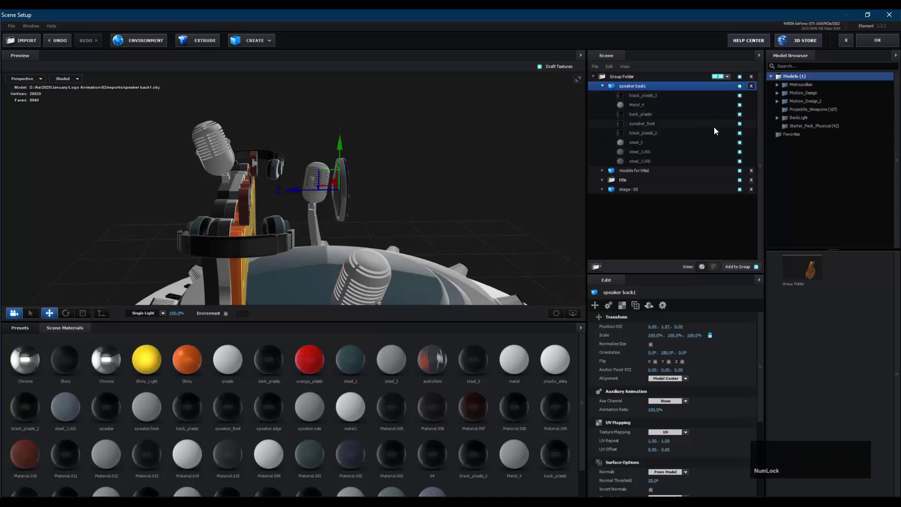
left_click(739, 152)
left_click(740, 161)
left_click(740, 161)
scroll(435, 175, "up", 6)
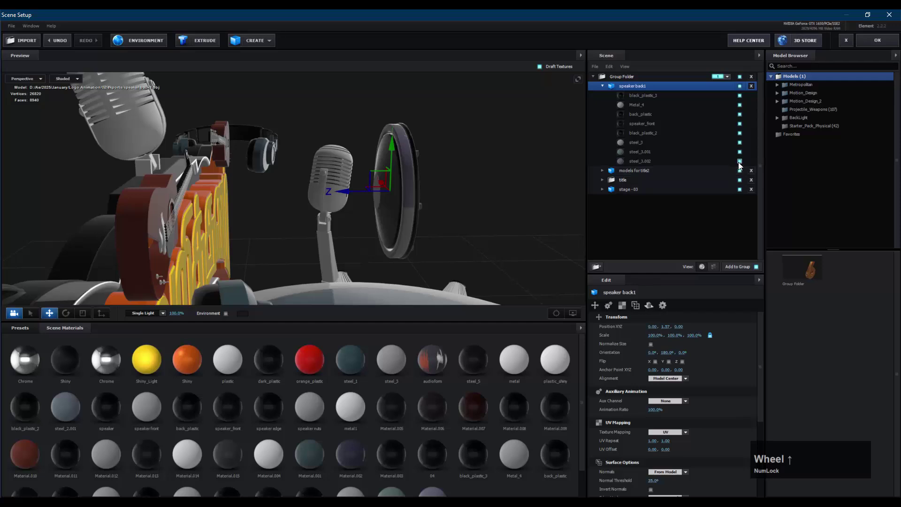
left_click(739, 161)
left_click(740, 161)
left_click(740, 161)
left_click(739, 161)
left_click(740, 142)
left_click(739, 142)
left_click(739, 142)
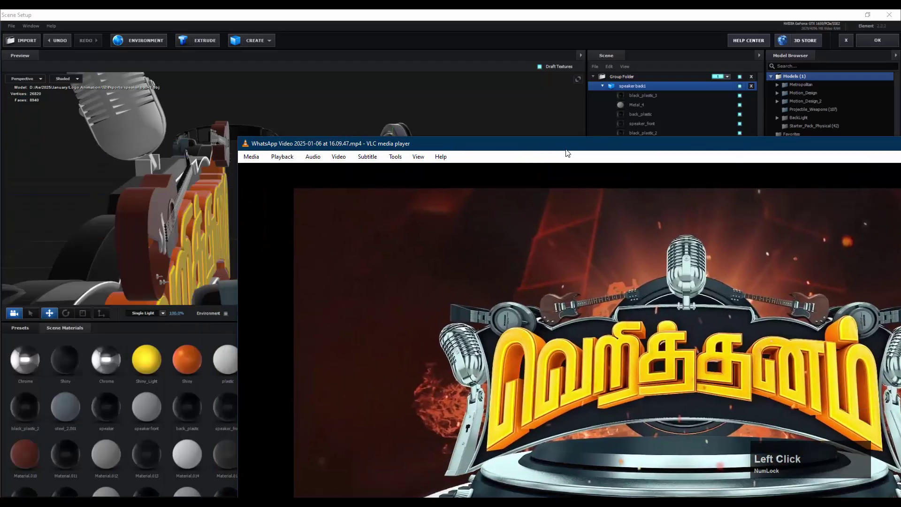
Switch to the reference video in VLC and examine the shot of the rotating speaker with its split steel rings
left_click(566, 150)
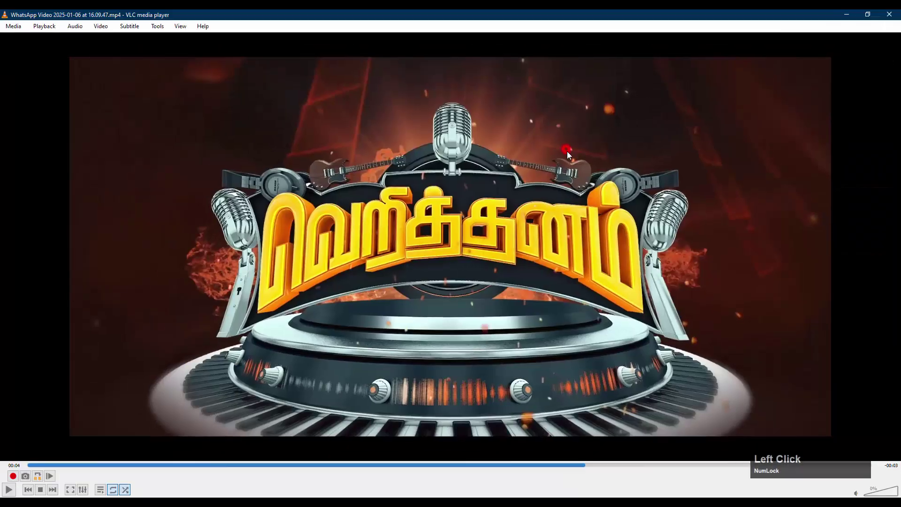
left_click(331, 465)
left_click_drag(331, 465, 294, 469)
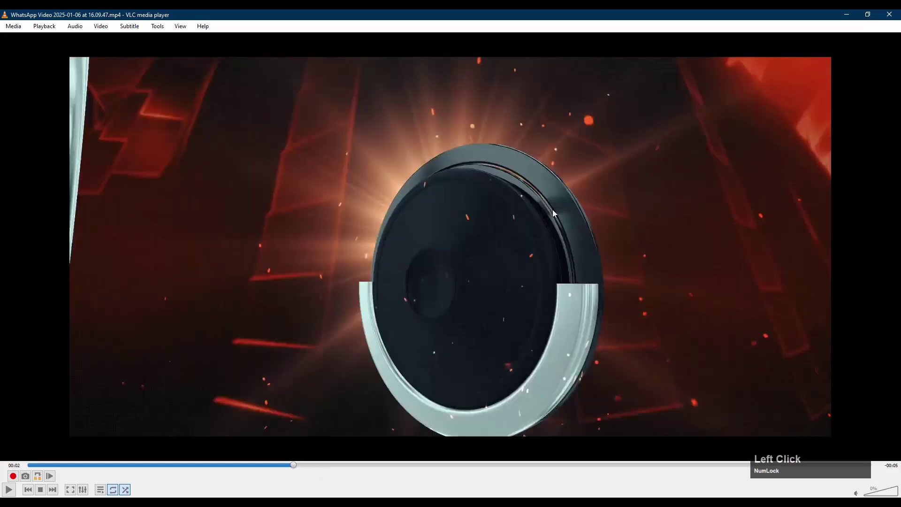
left_click(292, 464)
key("space")
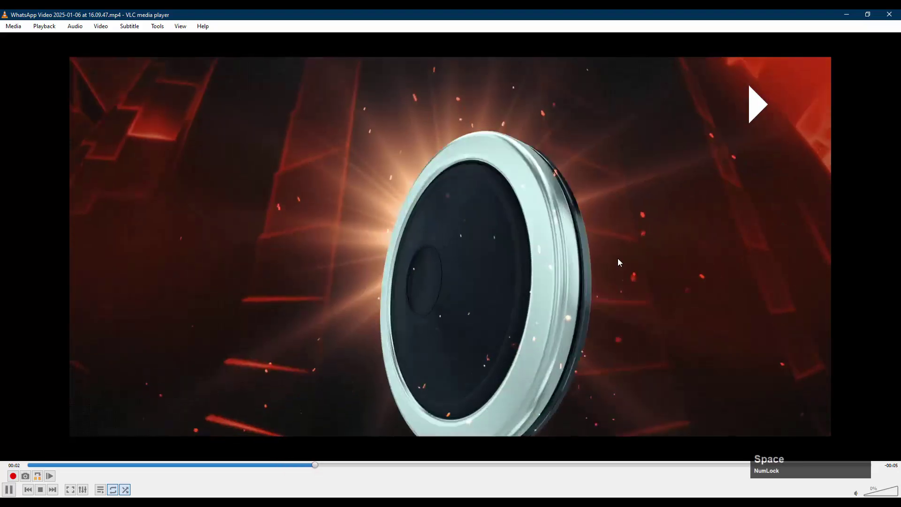
key("space")
left_click(847, 15)
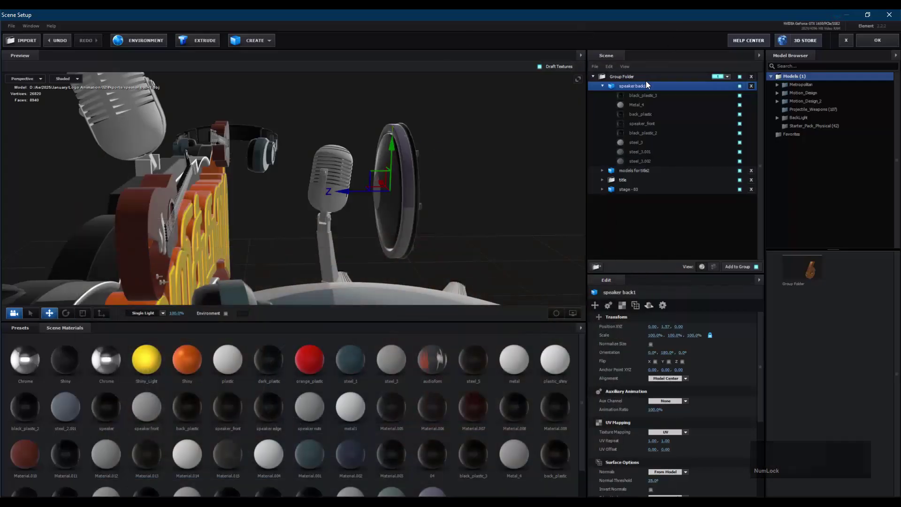
Move the speaker behind the title panel to about Z 1.83 and scale it uniformly to 200%
left_click(602, 85)
left_click_drag(344, 196, 19, 195)
scroll(416, 149, "down", 1)
scroll(416, 148, "down", 3)
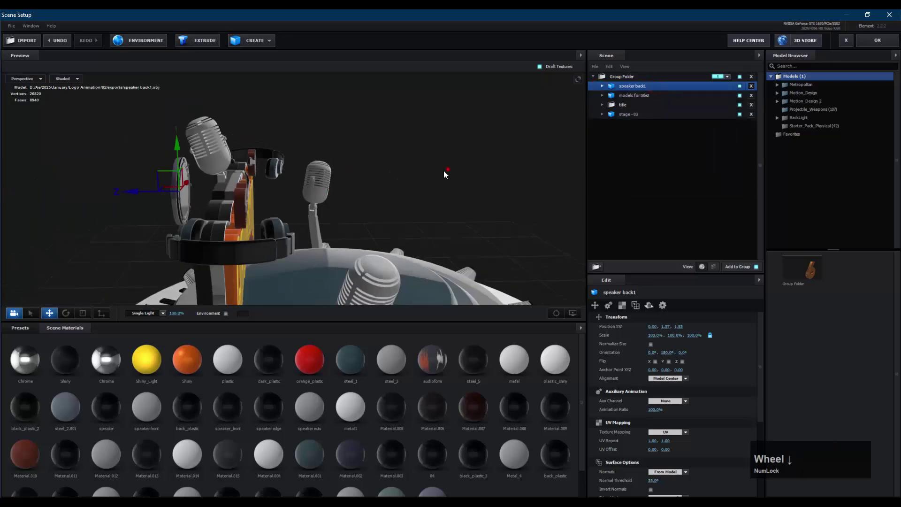
left_click_drag(443, 170, 406, 167)
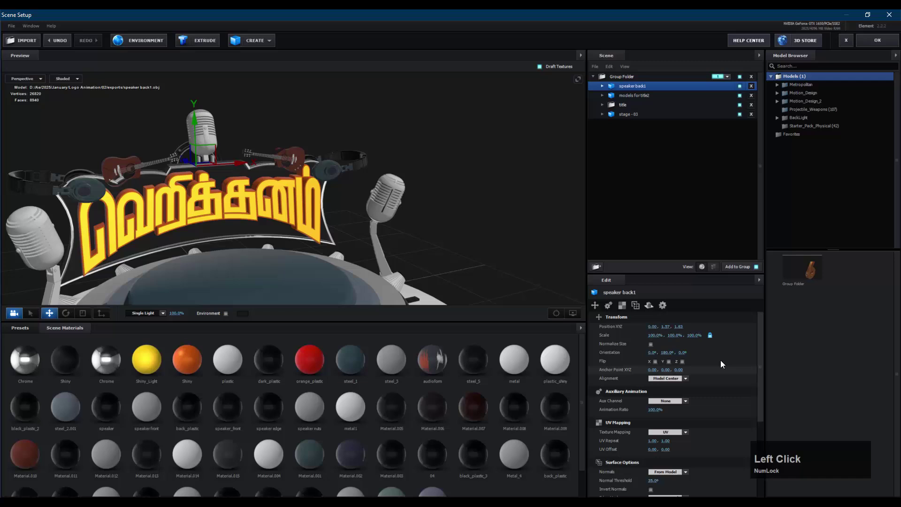
left_click(695, 335)
left_click(705, 332)
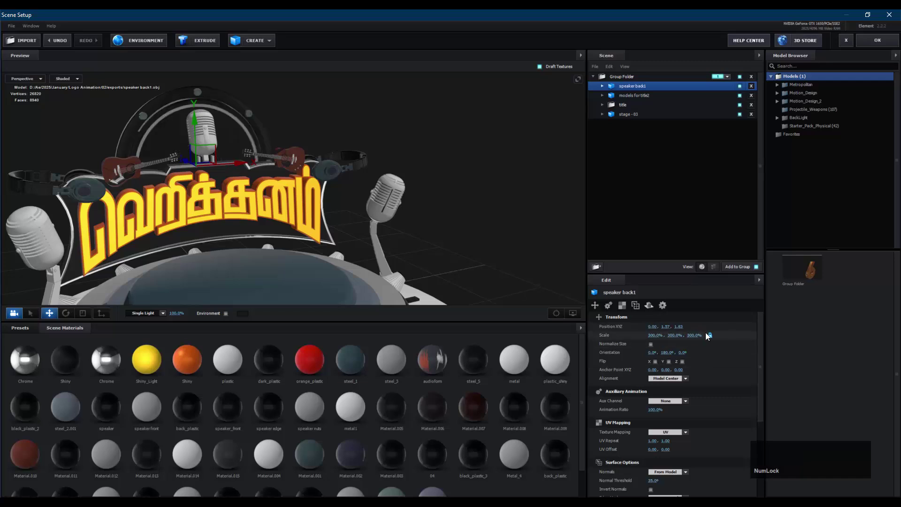
Lower the speaker behind the title to about Y 1.15, then apply the Element scene and save the After Effects project
left_click_drag(195, 119, 195, 151)
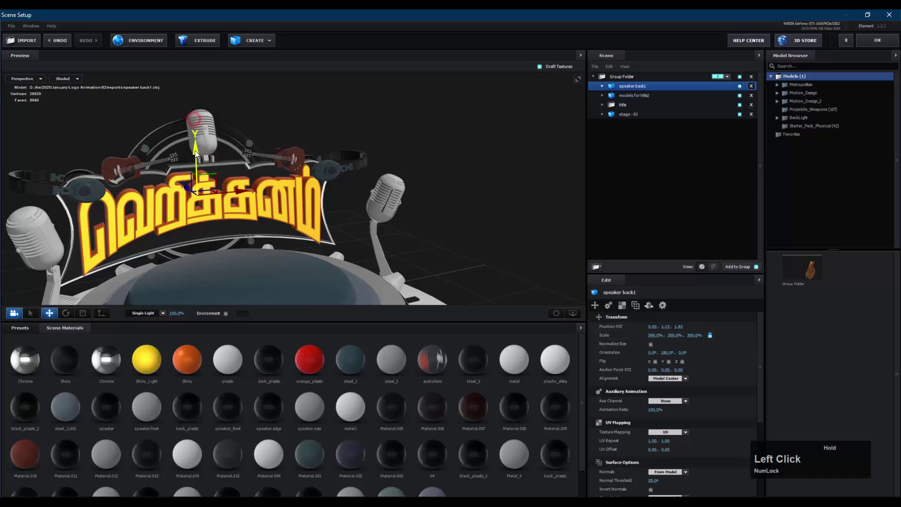
left_click(871, 41)
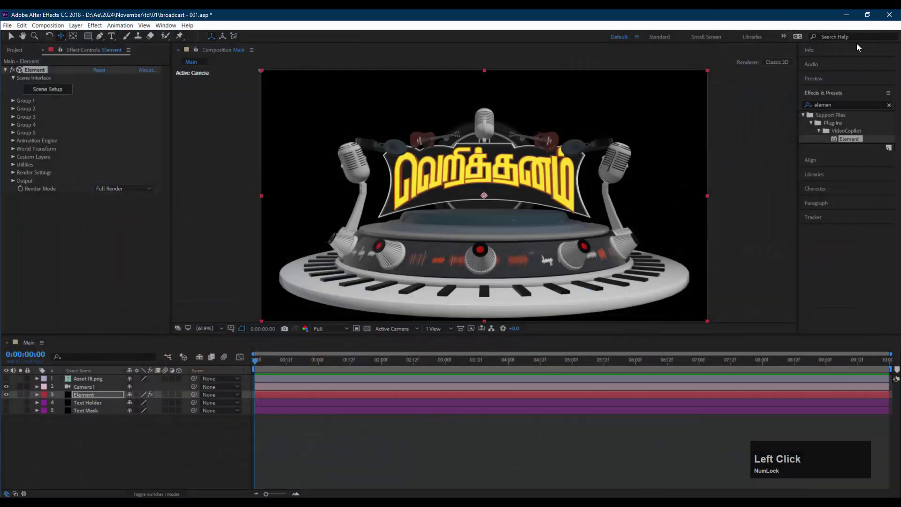
key("ctrl+s")
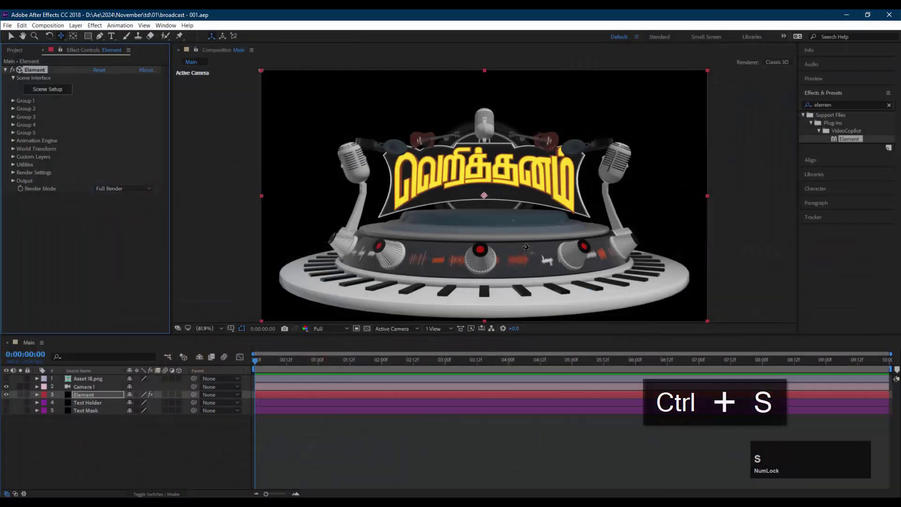